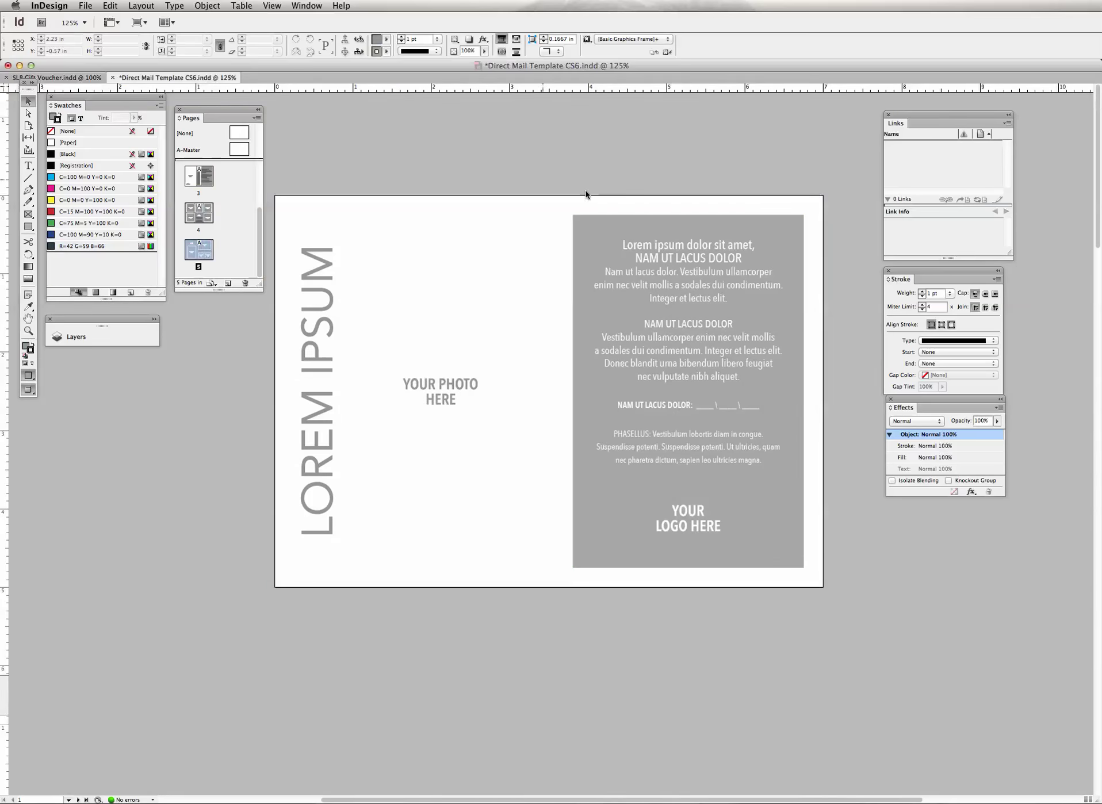
Look over the template, compare it with the finished gift voucher, then return to the template
scroll(780, 223, down, 10)
scroll(780, 223, down, 10)
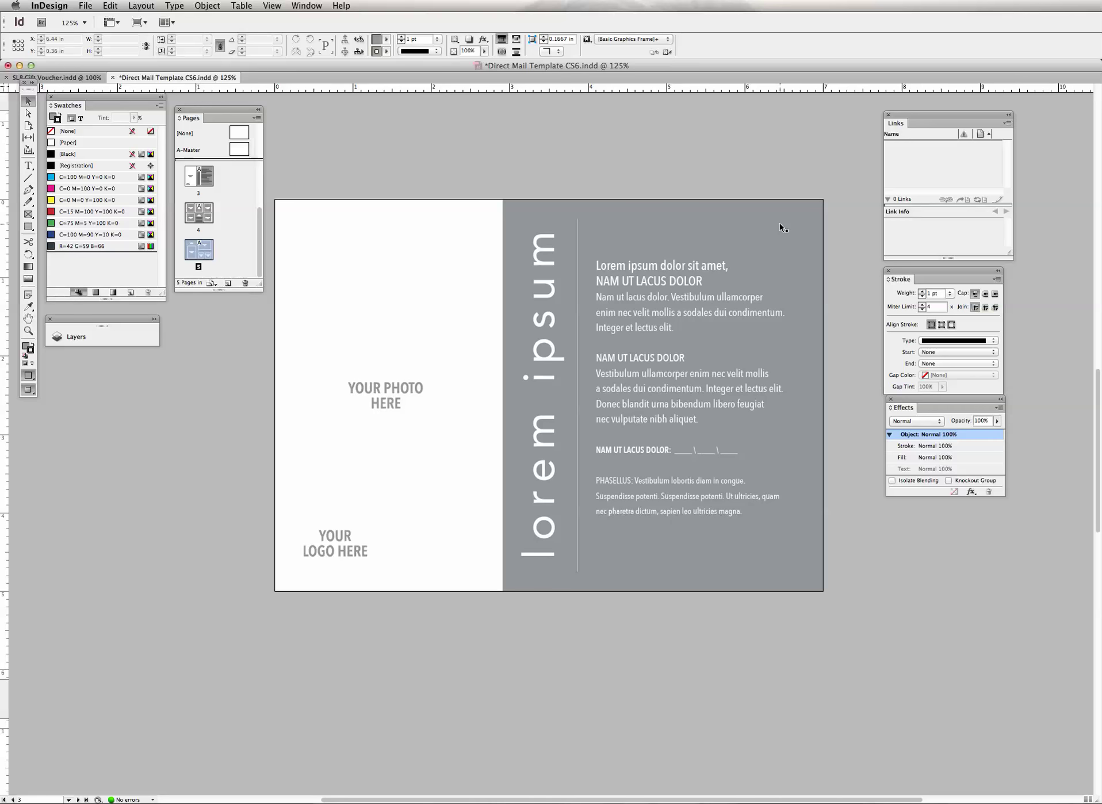
scroll(780, 223, right, 5)
scroll(620, 433, left, 5)
scroll(765, 357, left, 5)
scroll(766, 356, right, 5)
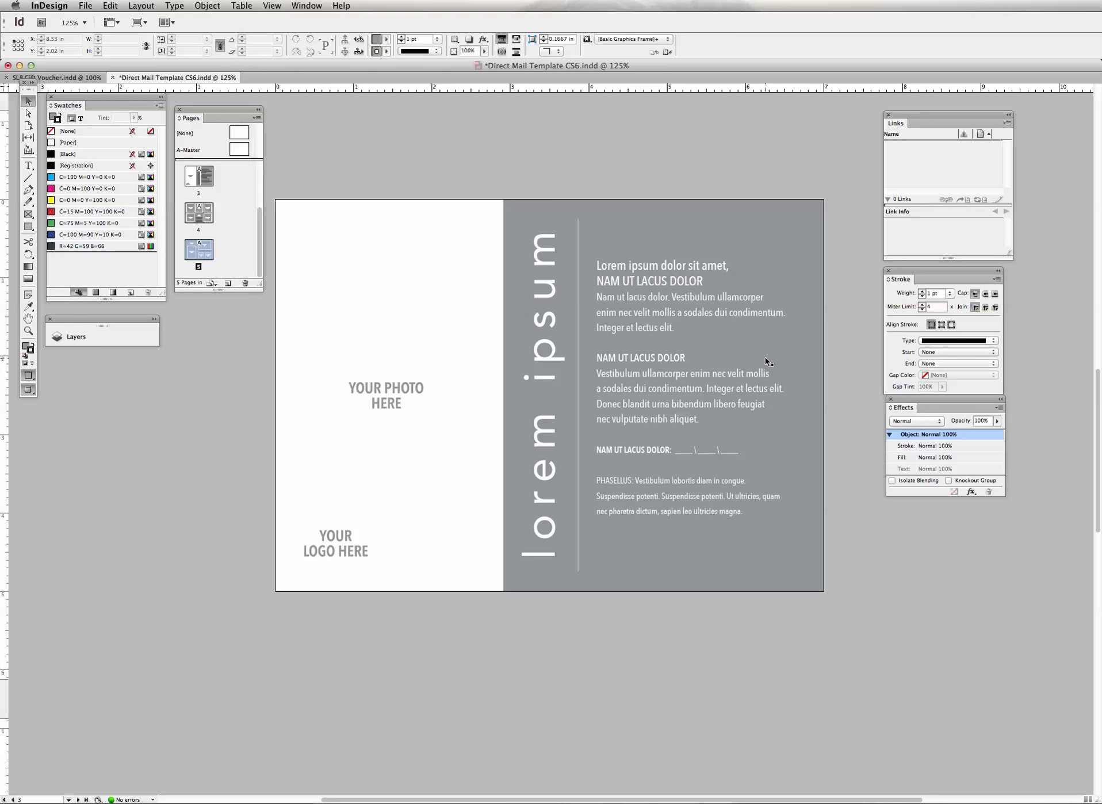
scroll(765, 356, up, 5)
scroll(765, 357, down, 10)
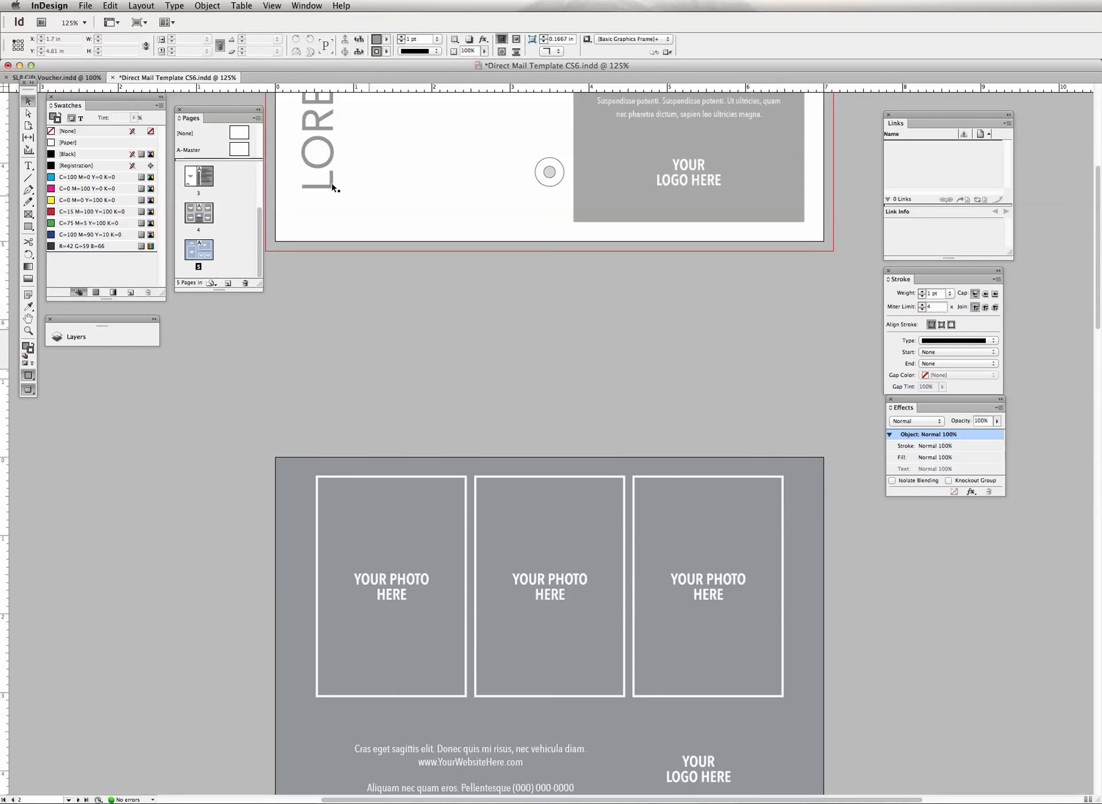
click(85, 78)
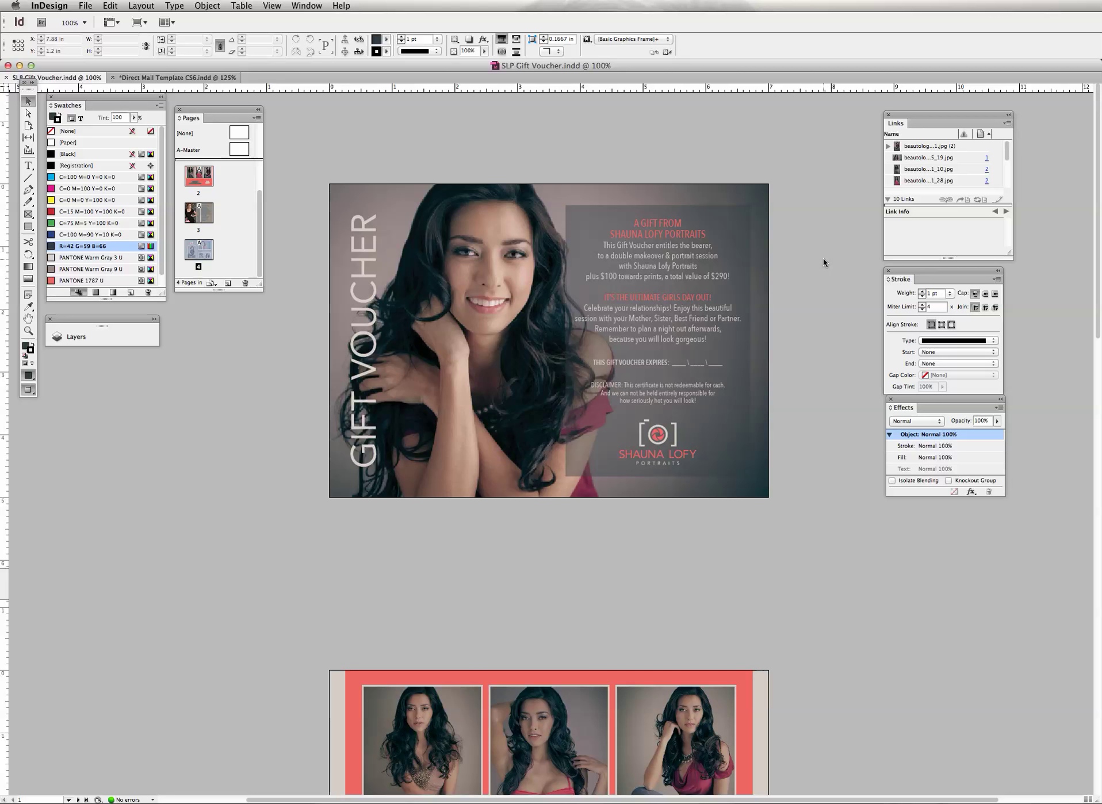
click(224, 78)
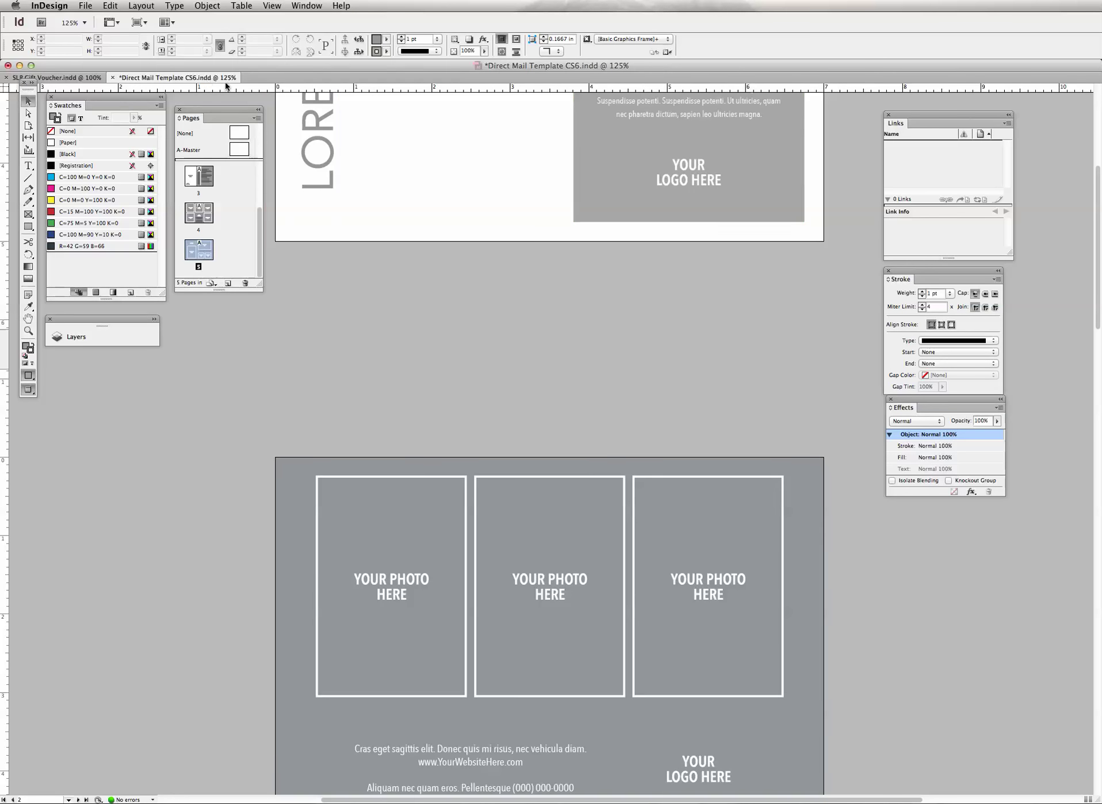
scroll(842, 315, up, 5)
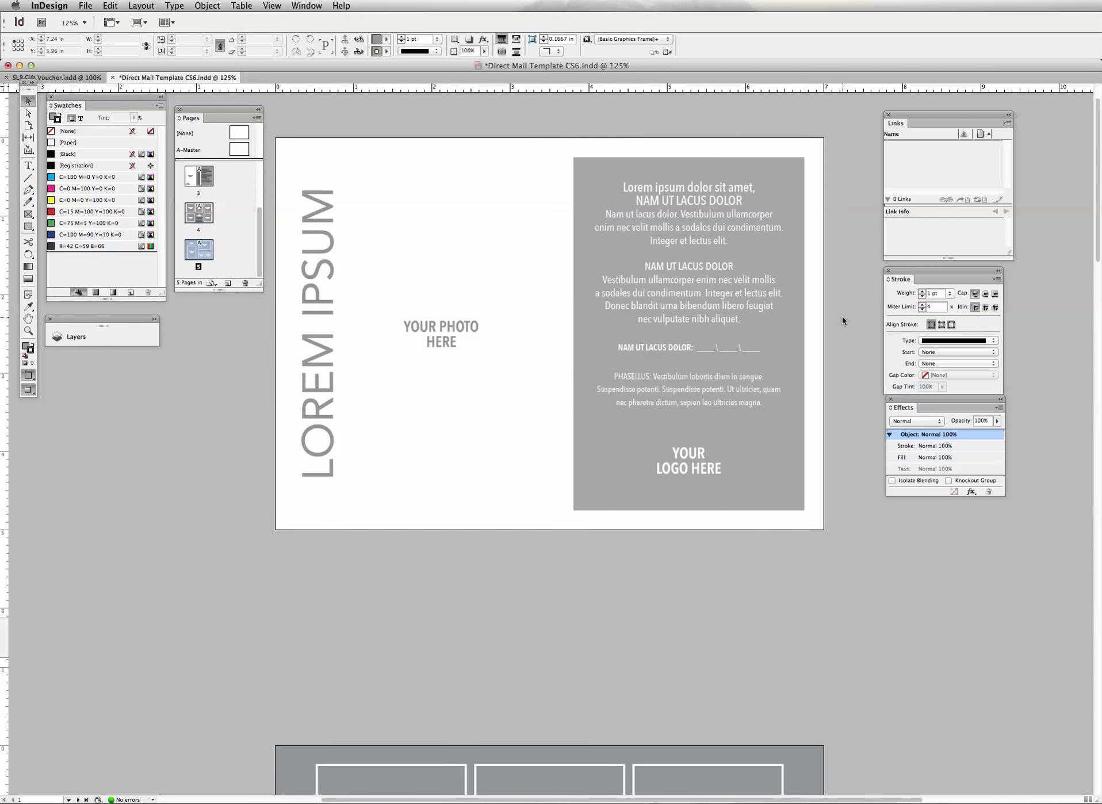
scroll(842, 317, up, 1)
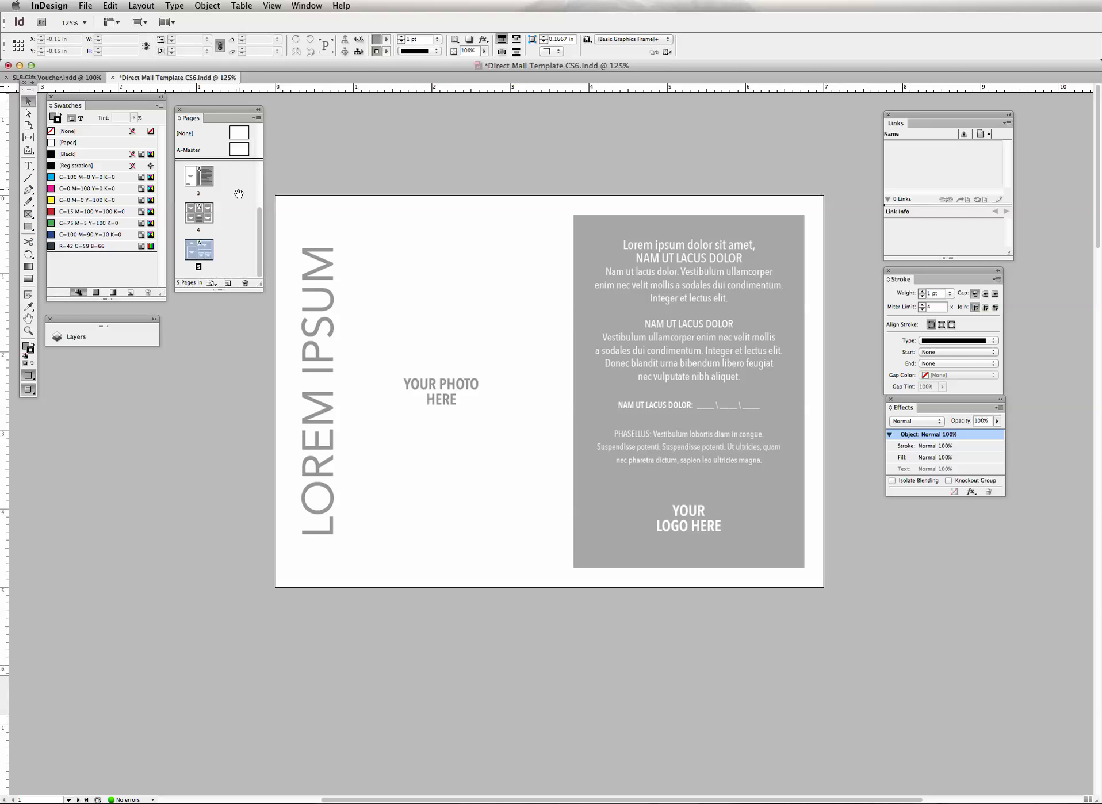
Expand the Layers panel to list all 26 template layers and move the Tools panel lower
click(154, 319)
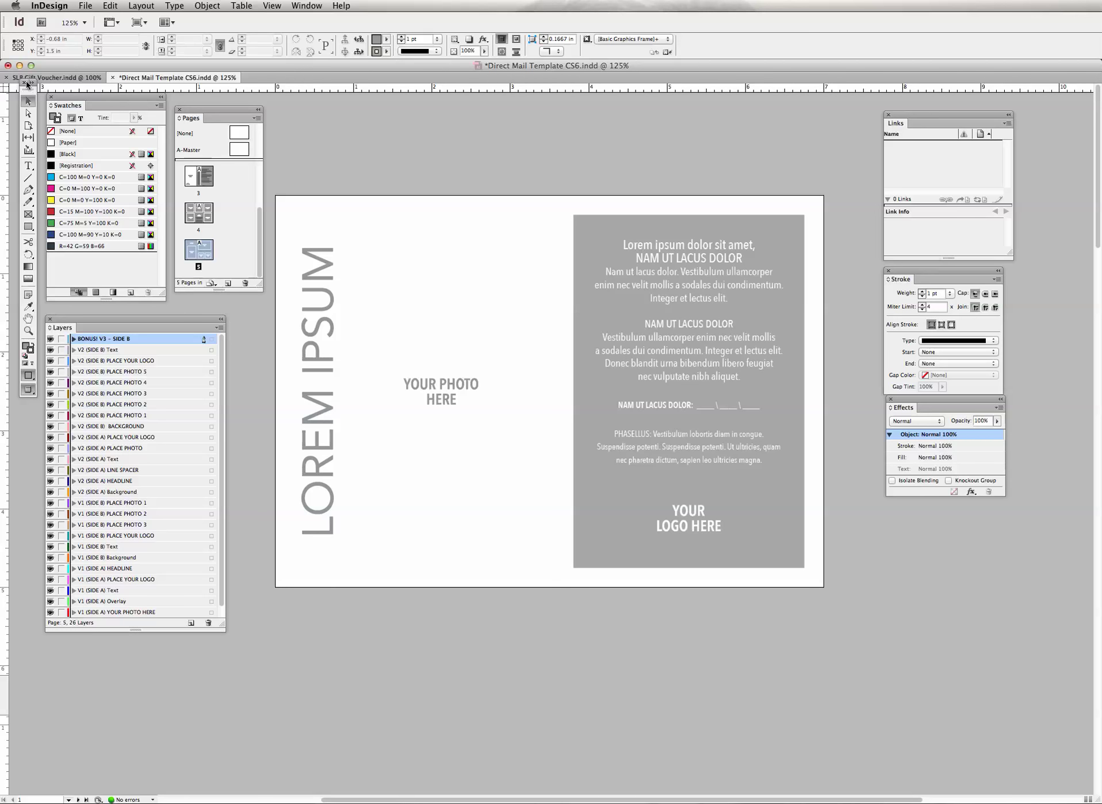
mouse_move(27, 90)
mouse_down()
mouse_move(26, 119)
mouse_move(26, 109)
mouse_up()
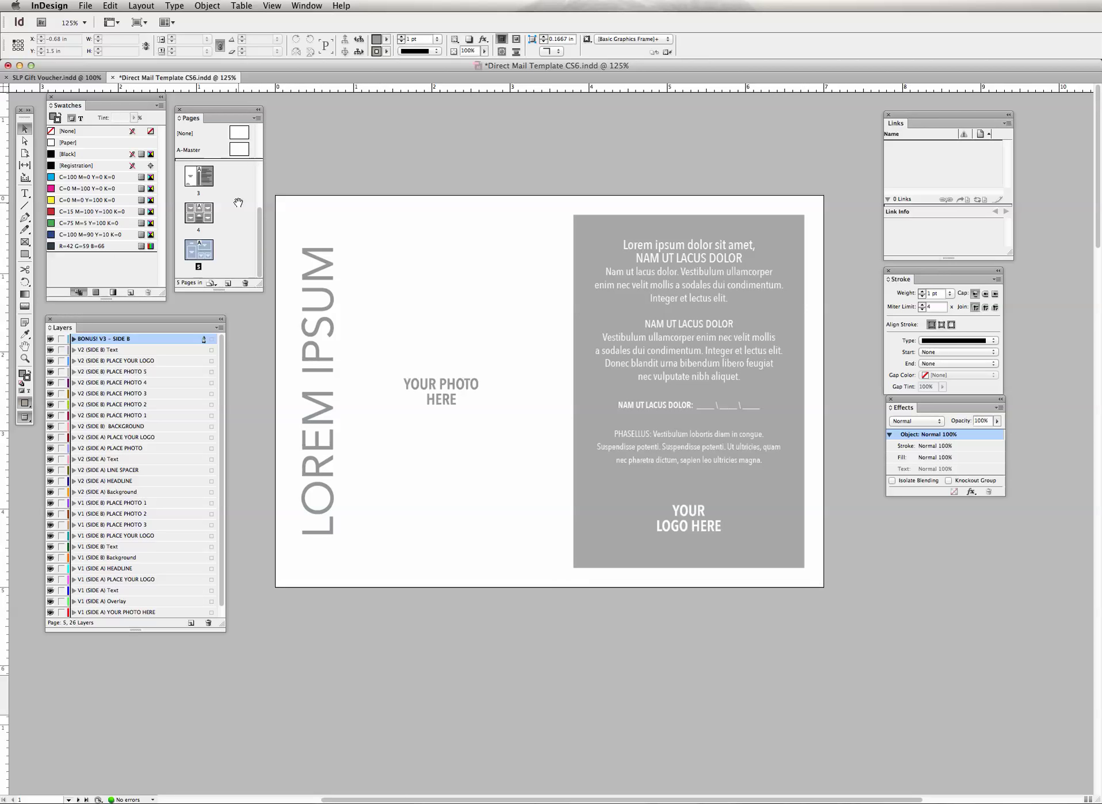
scroll(239, 203, up, 3)
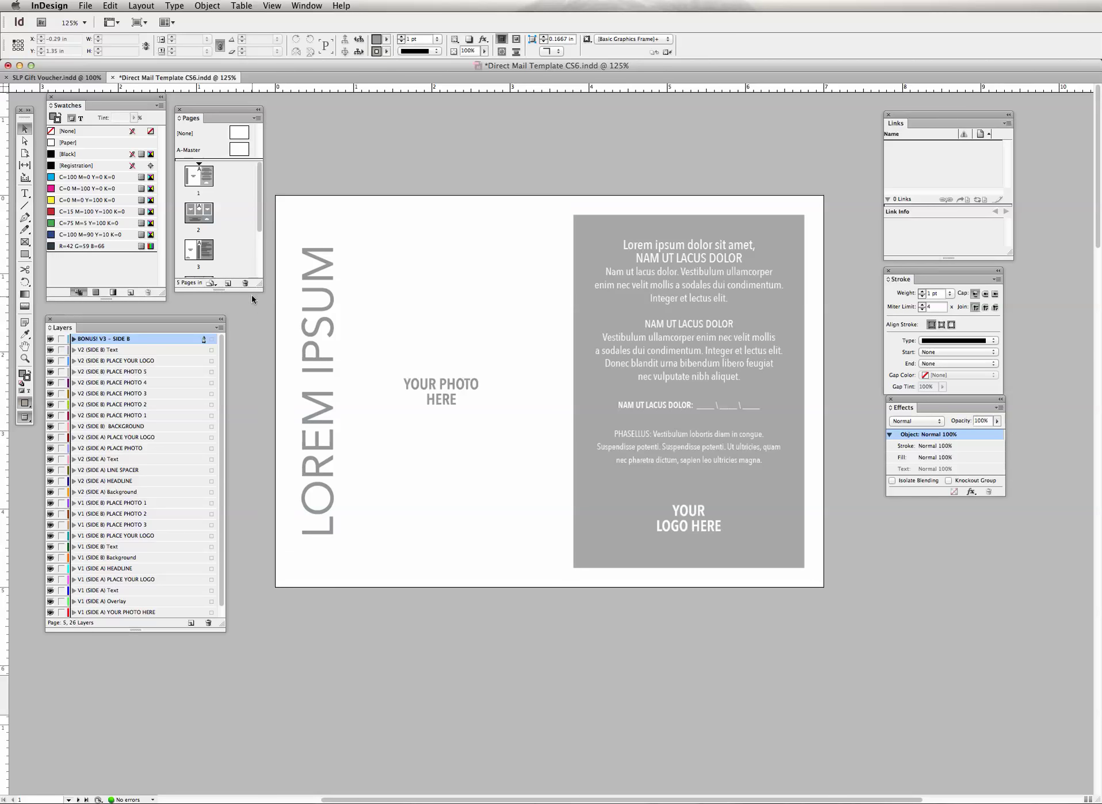
Lengthen the Pages panel to show all five thumbnails, then lower and enlarge the Layers panel
drag(252, 291, 254, 395)
click(149, 321)
drag(149, 319, 148, 390)
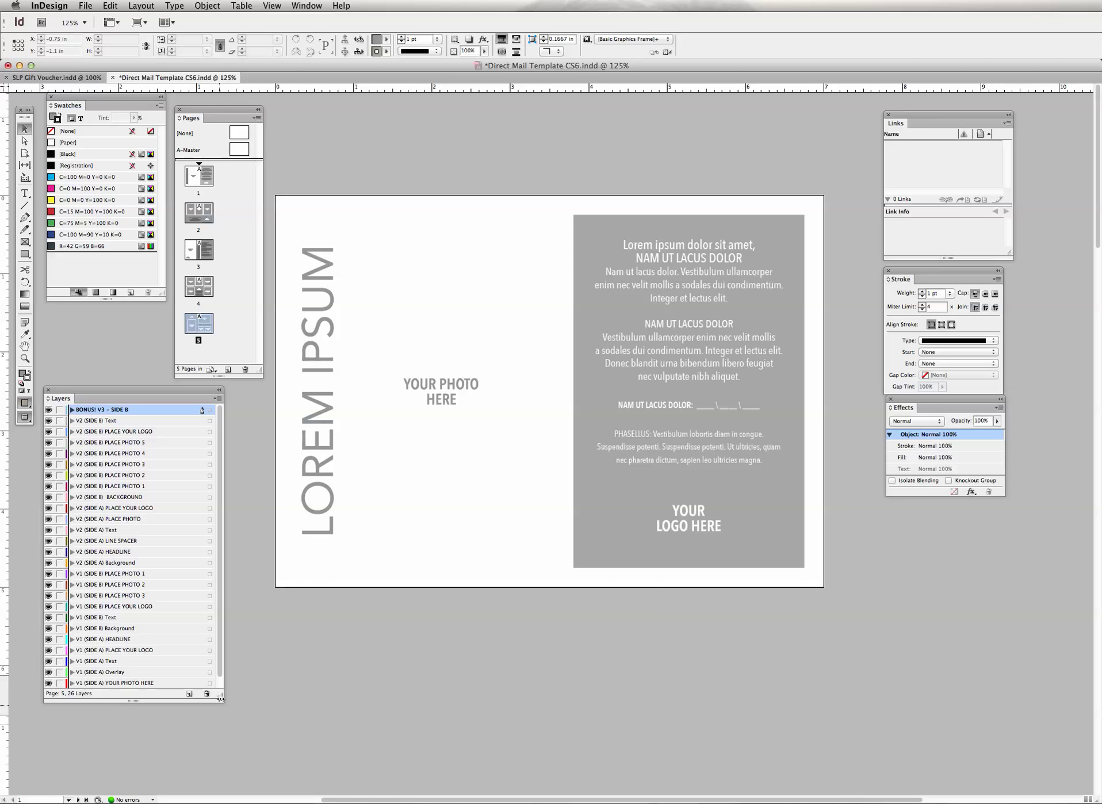
drag(221, 698, 212, 727)
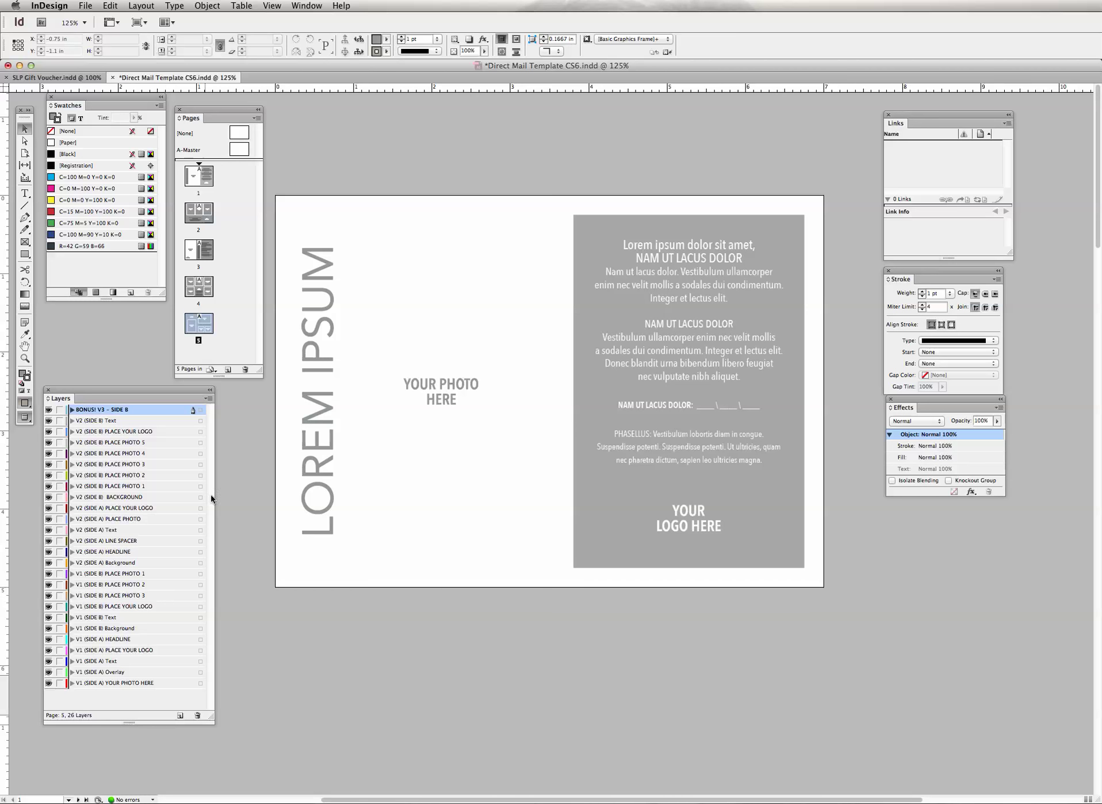
click(711, 351)
Check the layers of the photo, LOREM IPSUM headline, body text and 35% overlay frames, then open SLP Gift Voucher
click(315, 367)
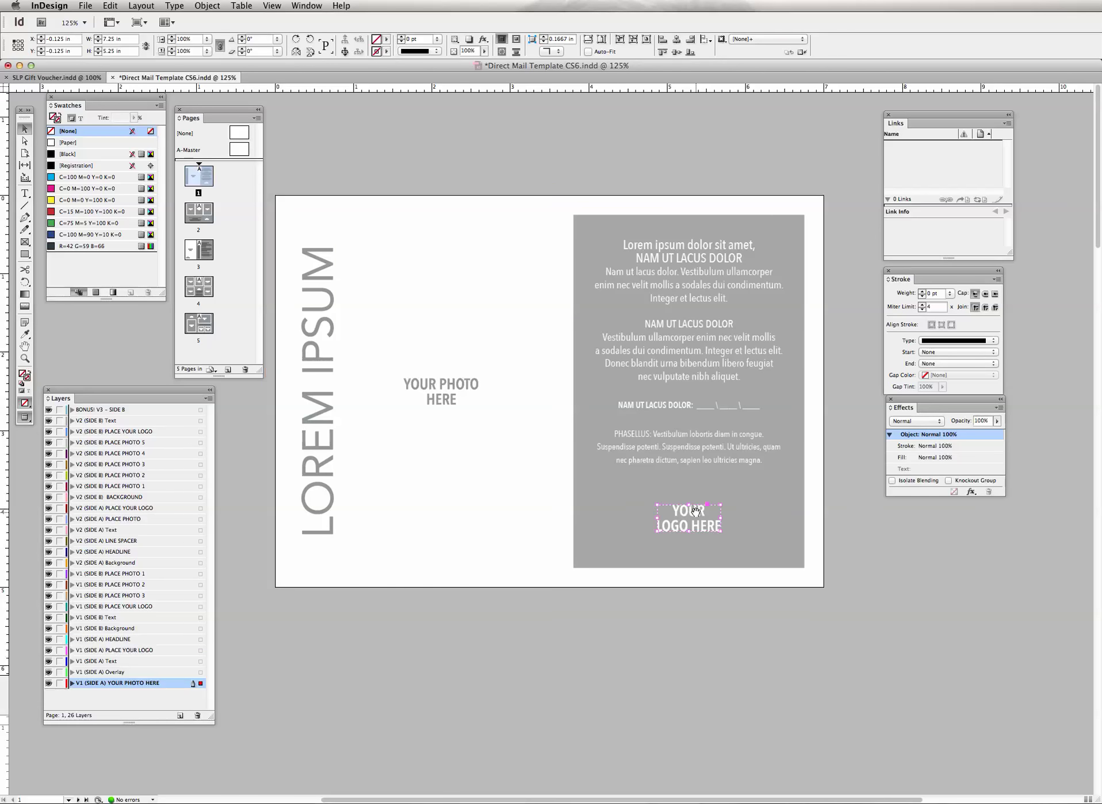
click(694, 360)
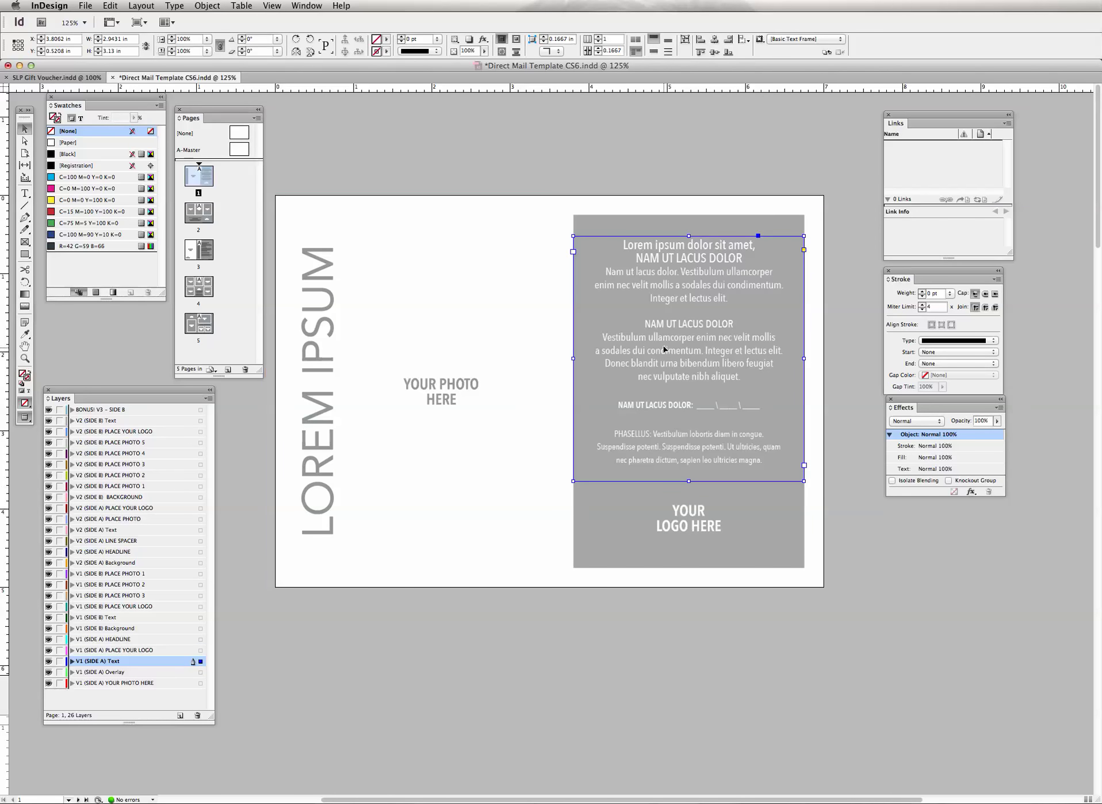
click(338, 418)
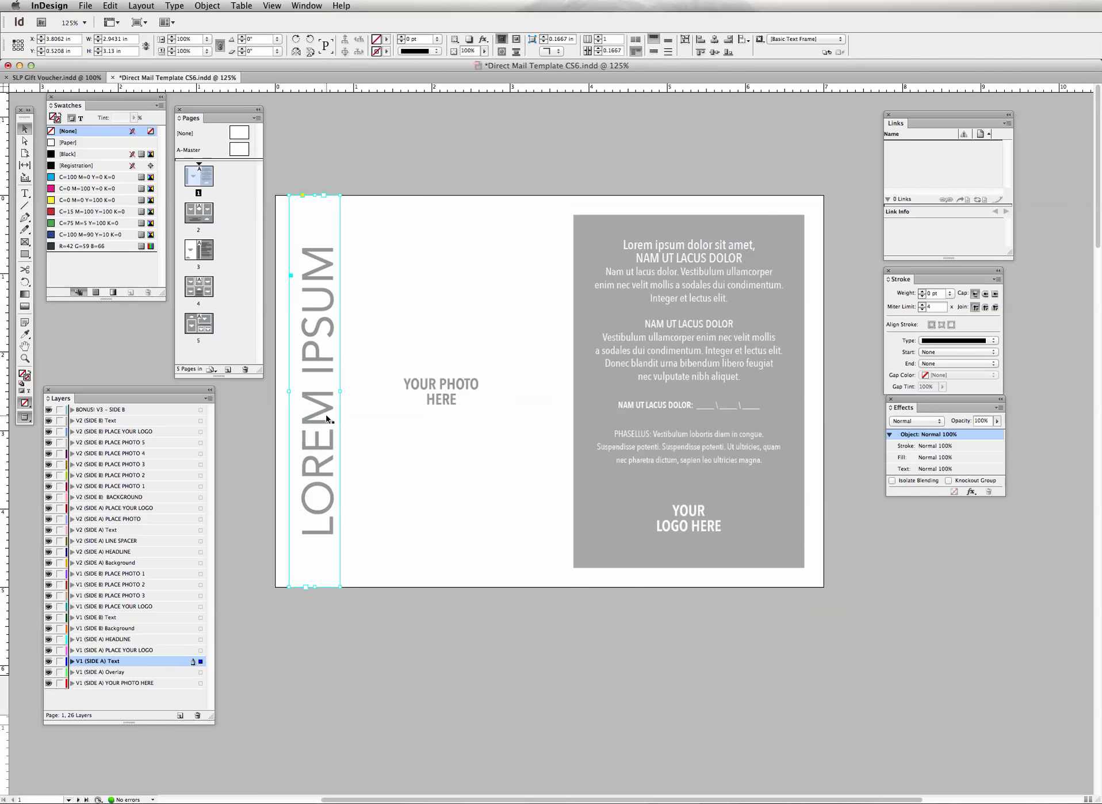
click(658, 418)
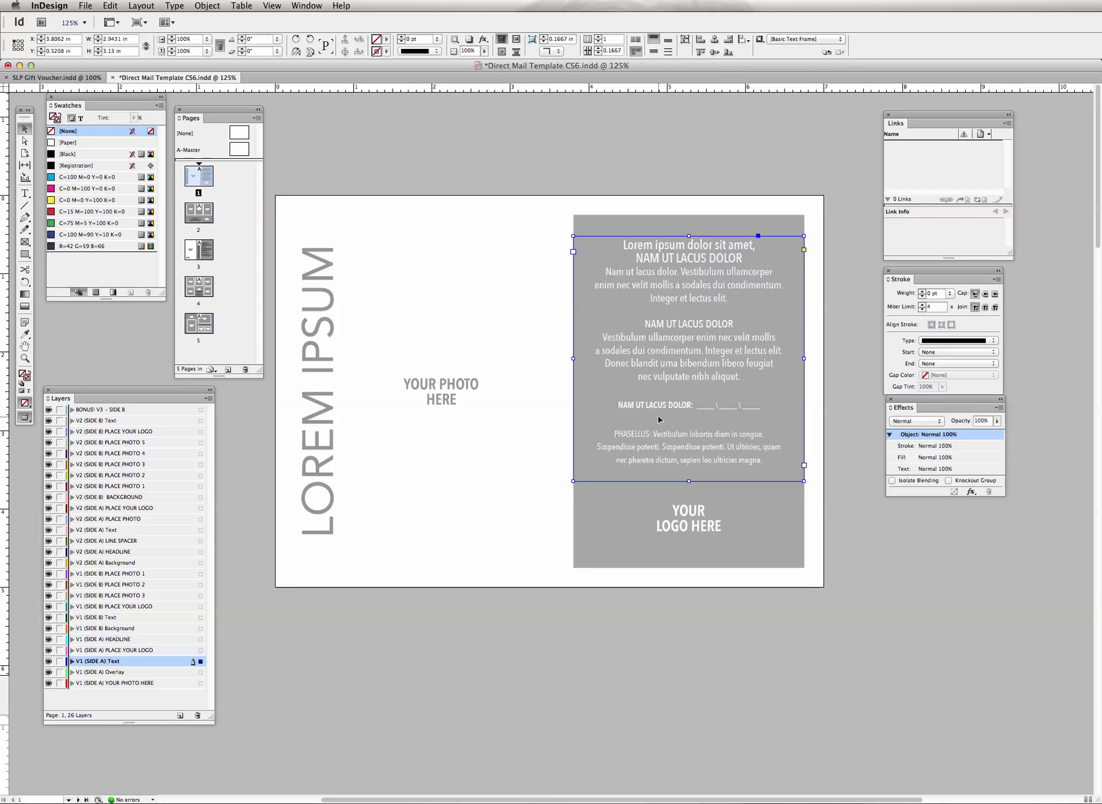
click(320, 373)
click(698, 446)
click(768, 218)
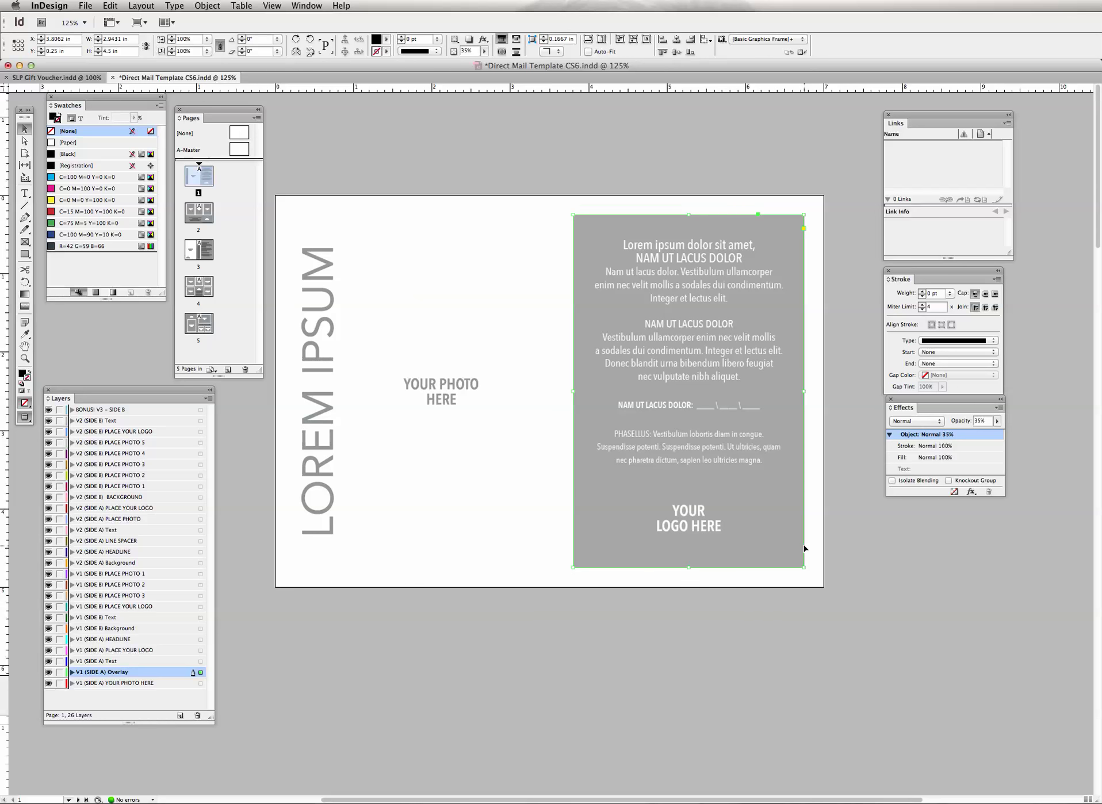
click(84, 81)
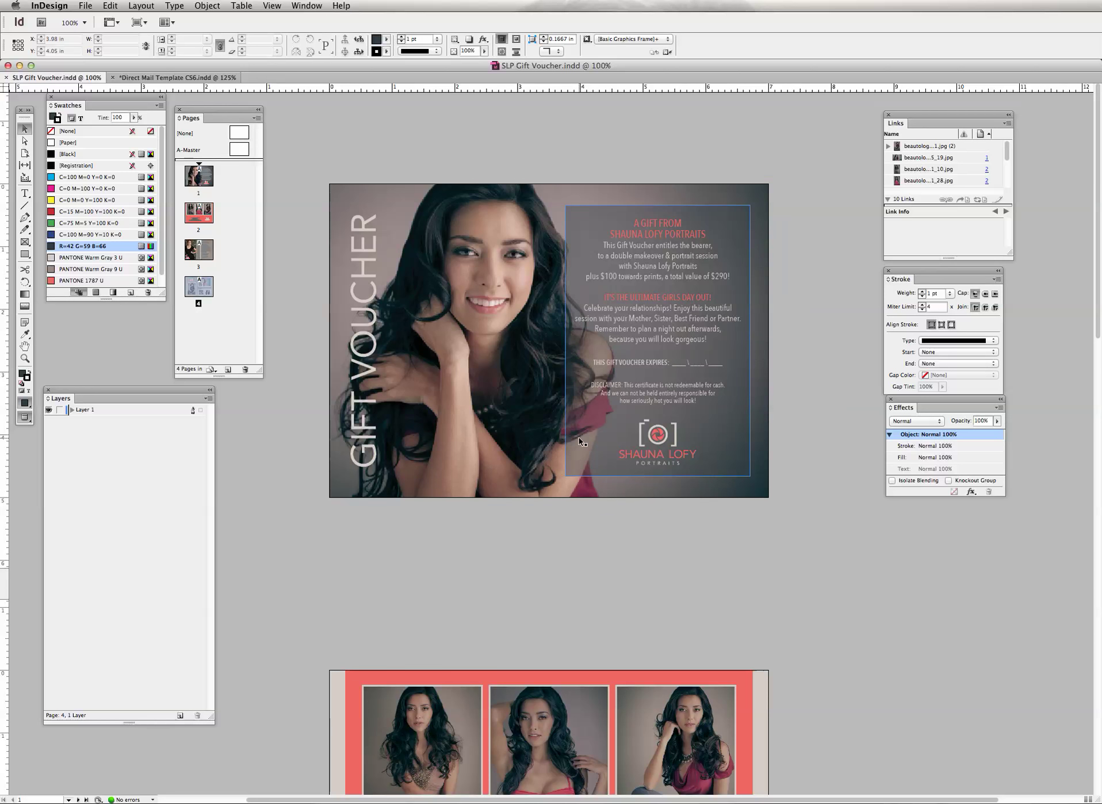
Raise the voucher text panel's opacity to 100%, lower it back toward 35%, then deselect
click(746, 471)
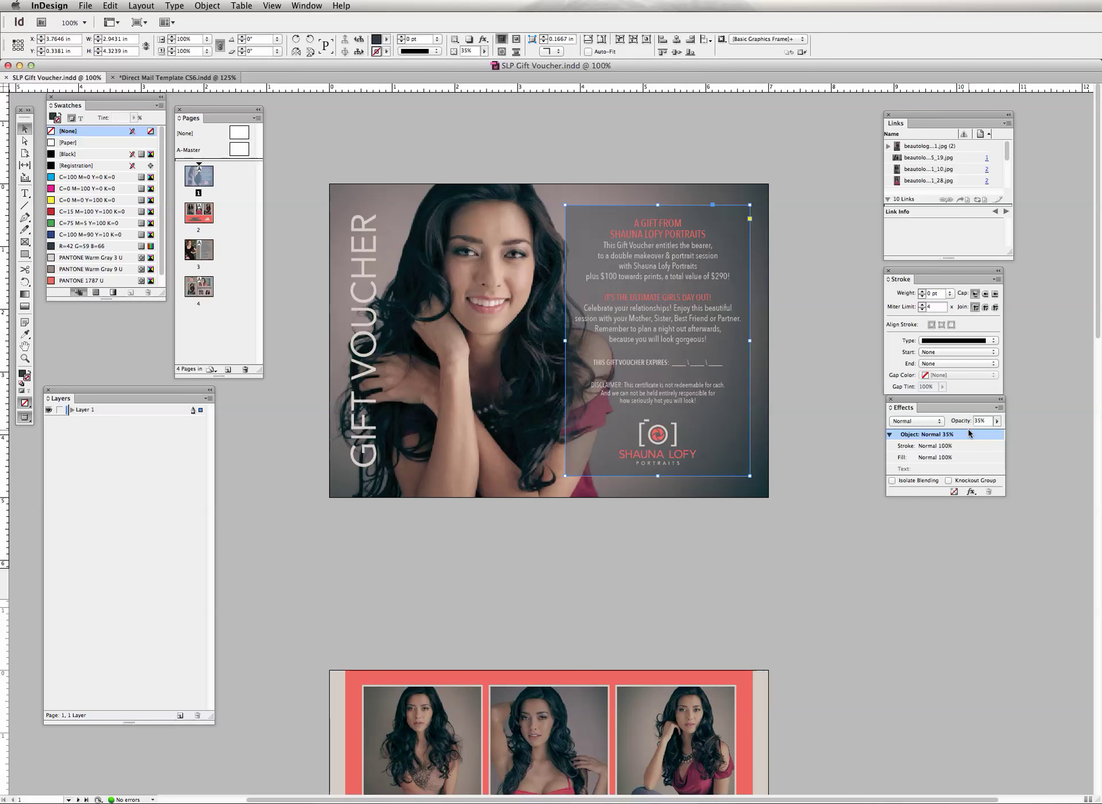
click(997, 421)
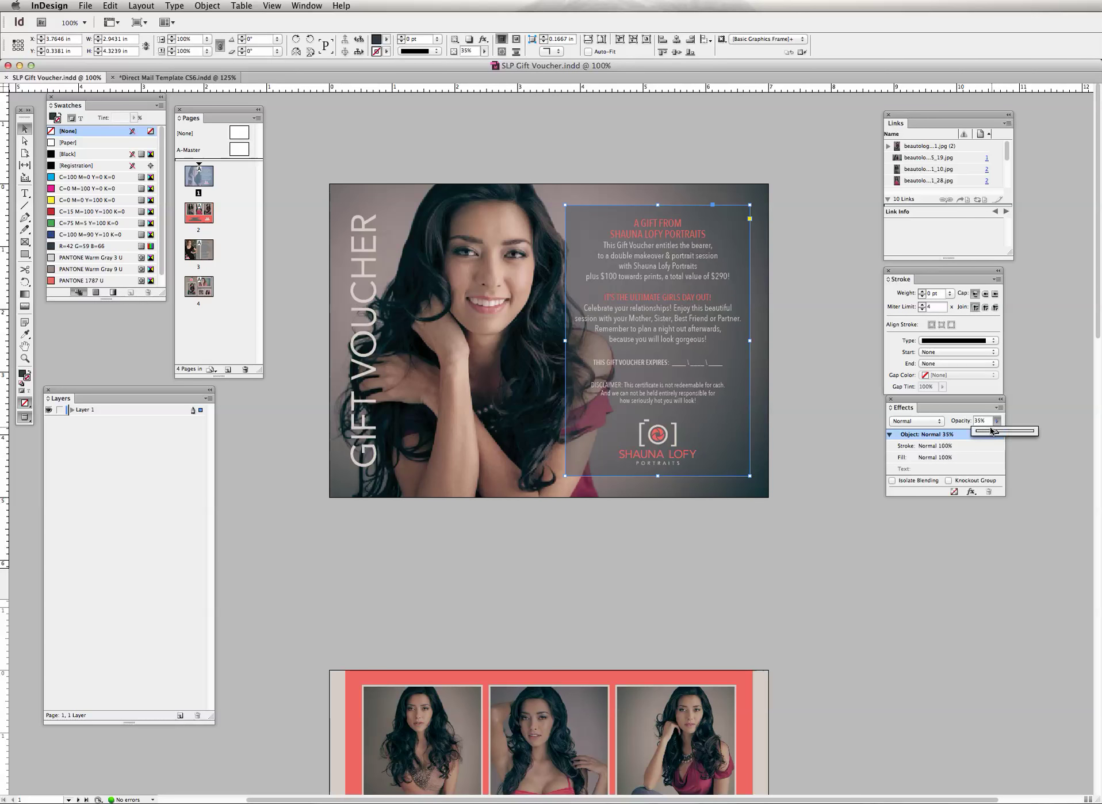
drag(997, 431, 1056, 433)
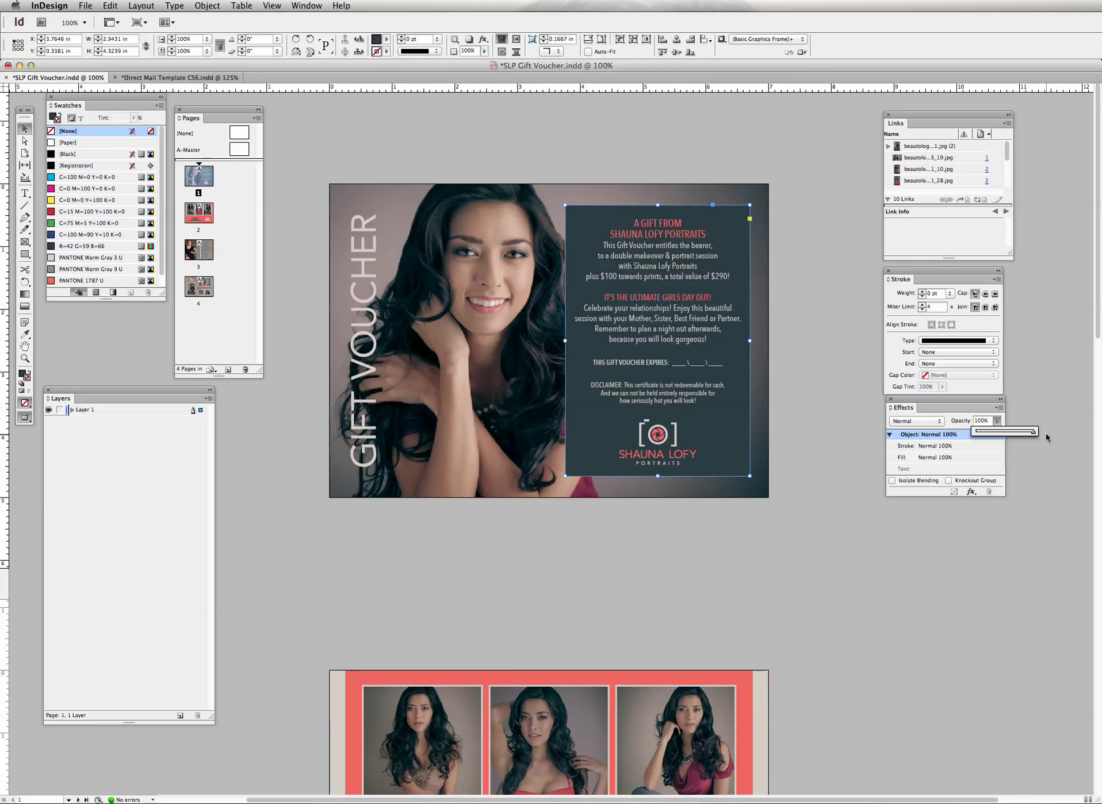
drag(1034, 436, 997, 434)
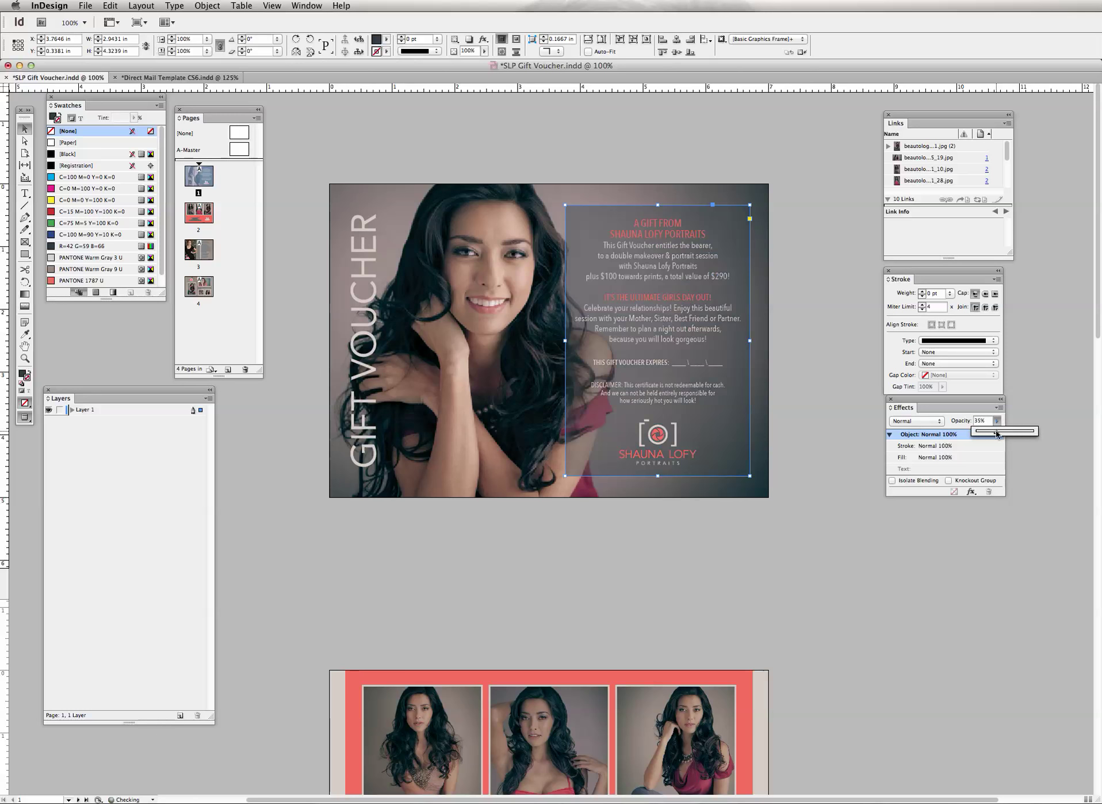
click(832, 462)
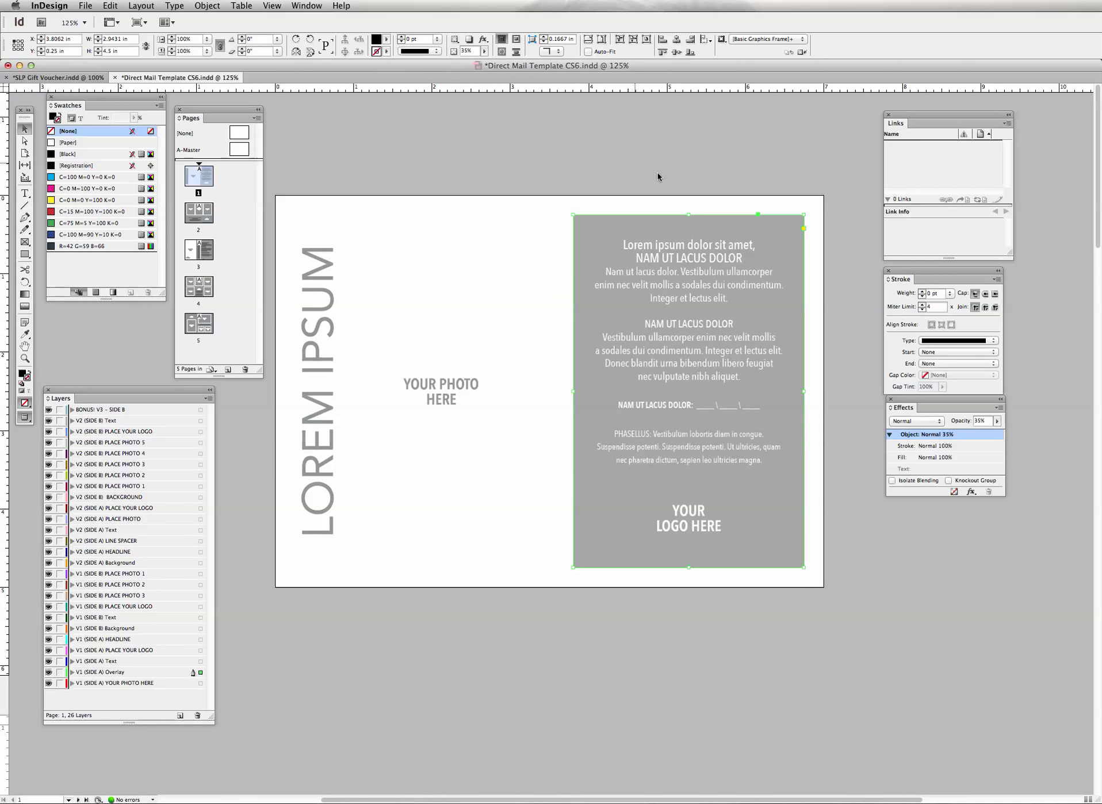
In SLP Gift Voucher, select the main portrait photo and page 2's third photo to check their links
click(840, 224)
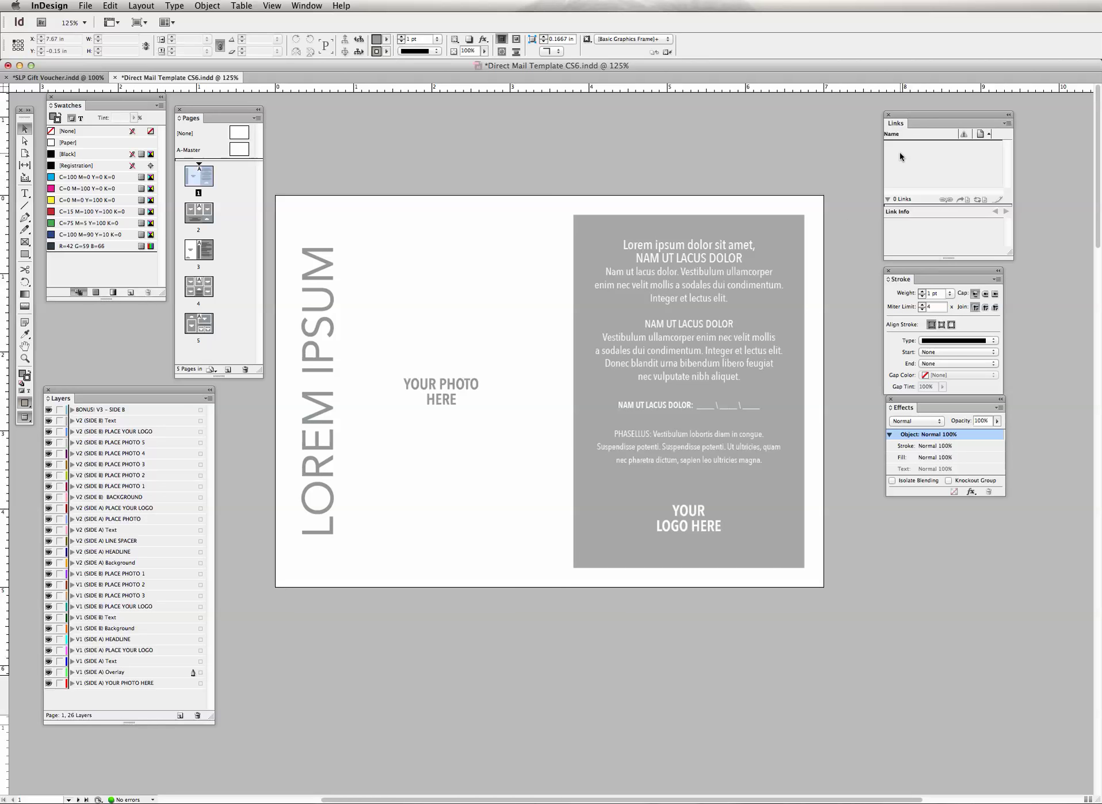
click(68, 78)
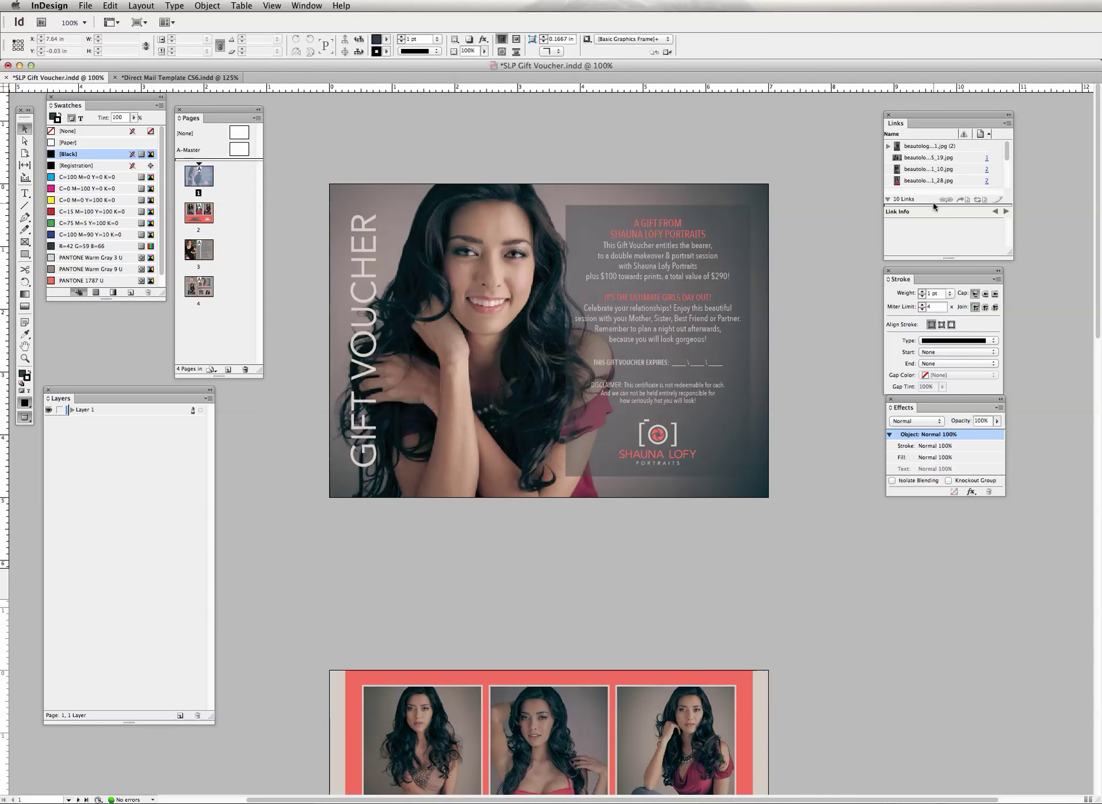
click(749, 189)
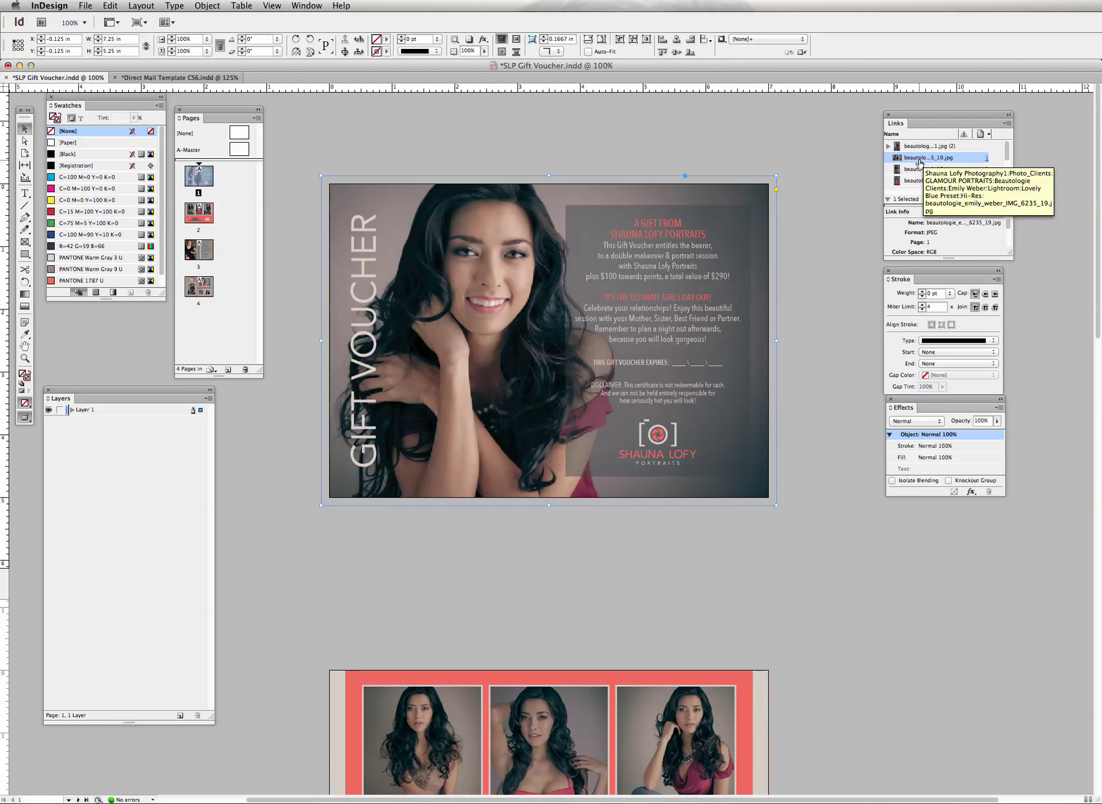
click(693, 707)
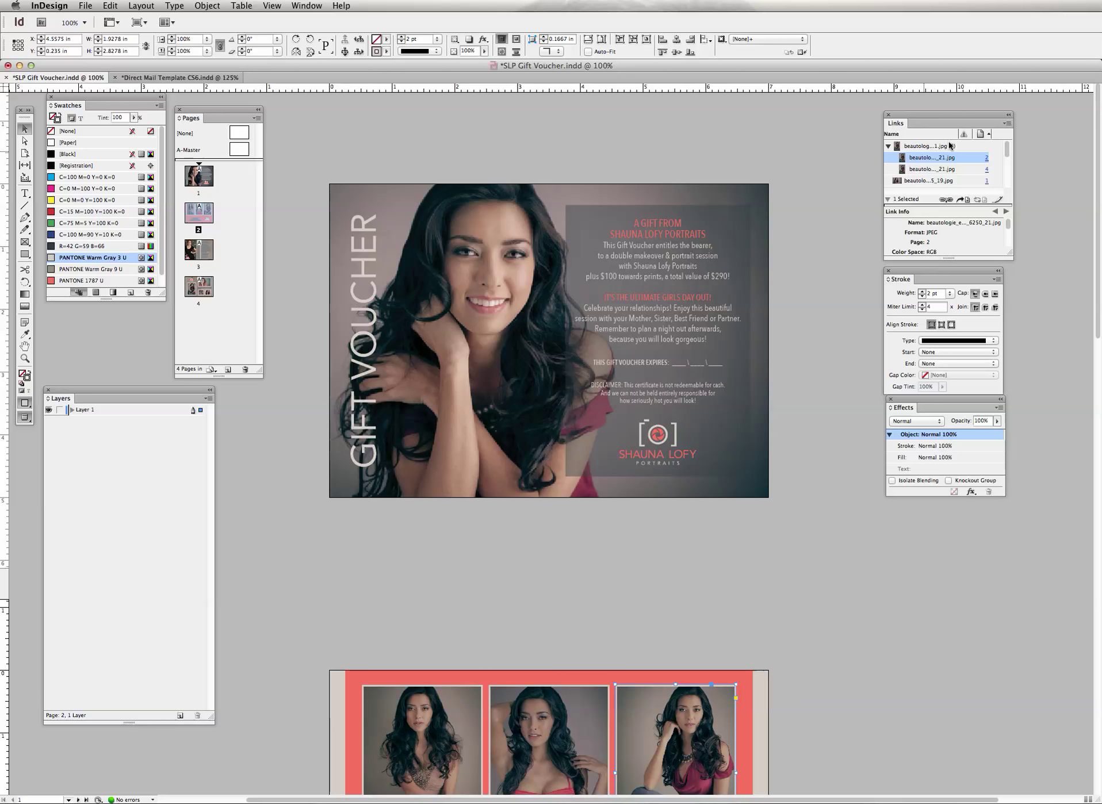
Open and dismiss the Links panel menu, then return to Direct Mail Template CS6.indd
click(1008, 126)
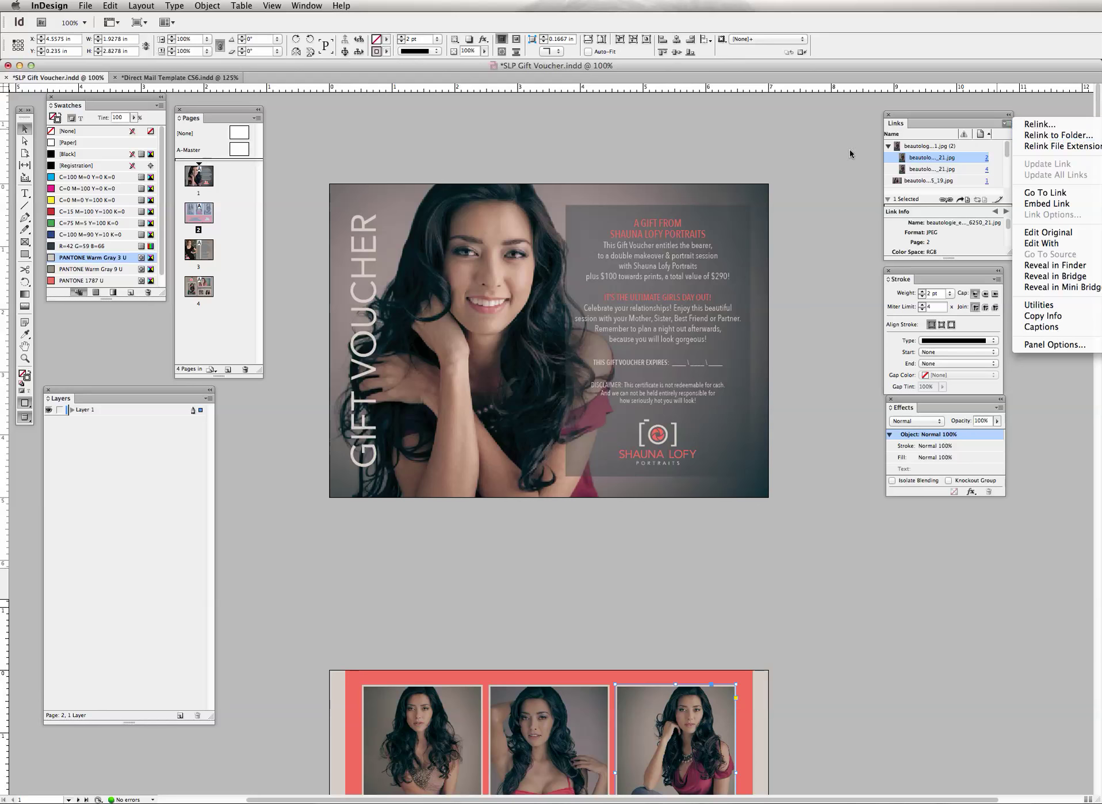
click(766, 189)
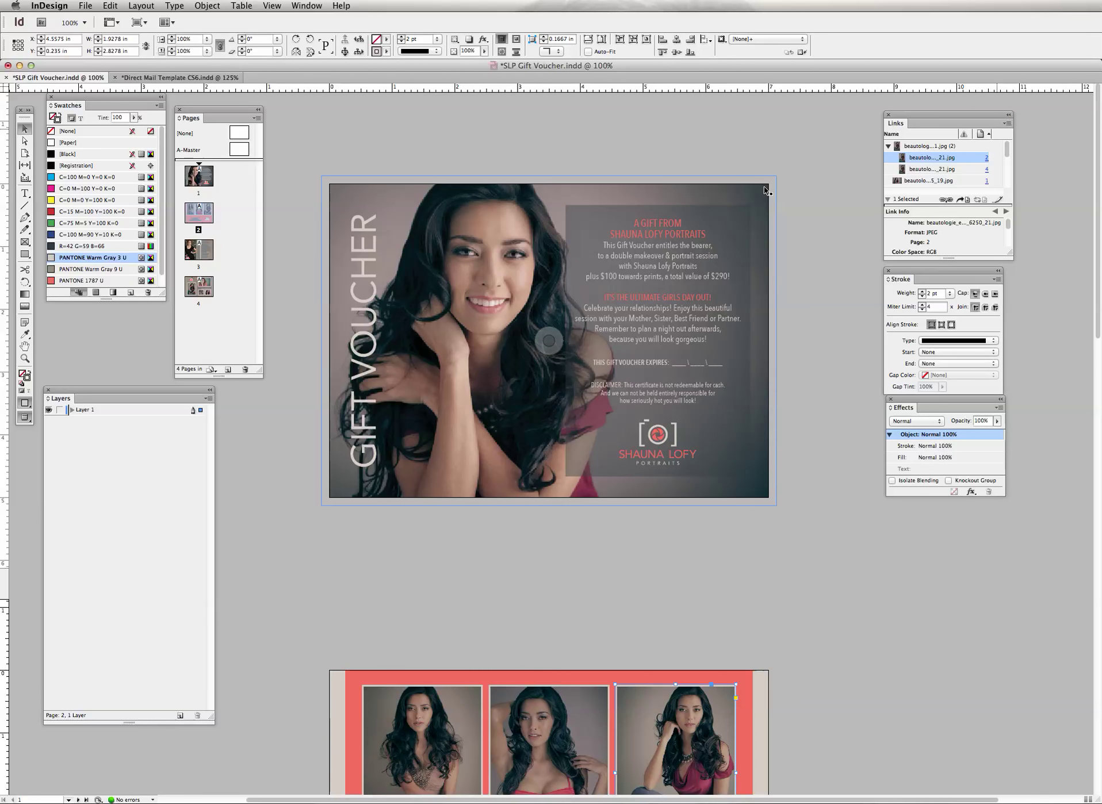
click(192, 78)
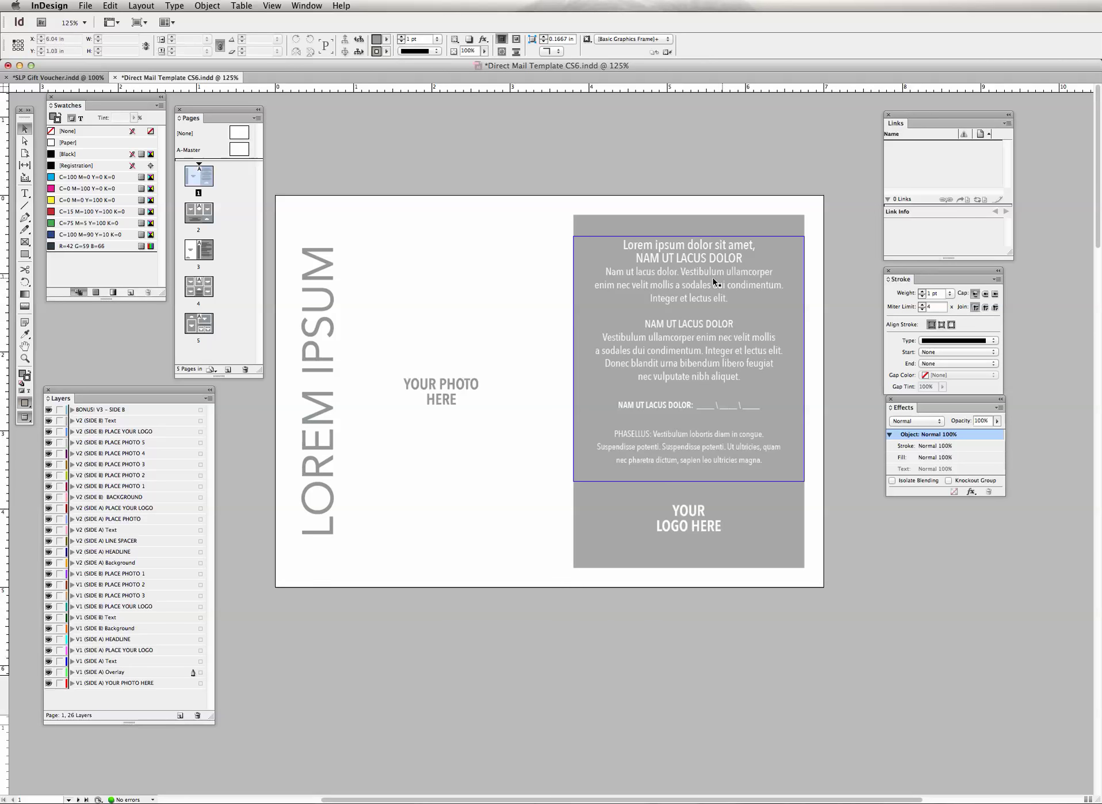
Try 10 pt and 5 pt borders on page 2's third photo frame, then restore 2 pt
scroll(848, 383, down, 10)
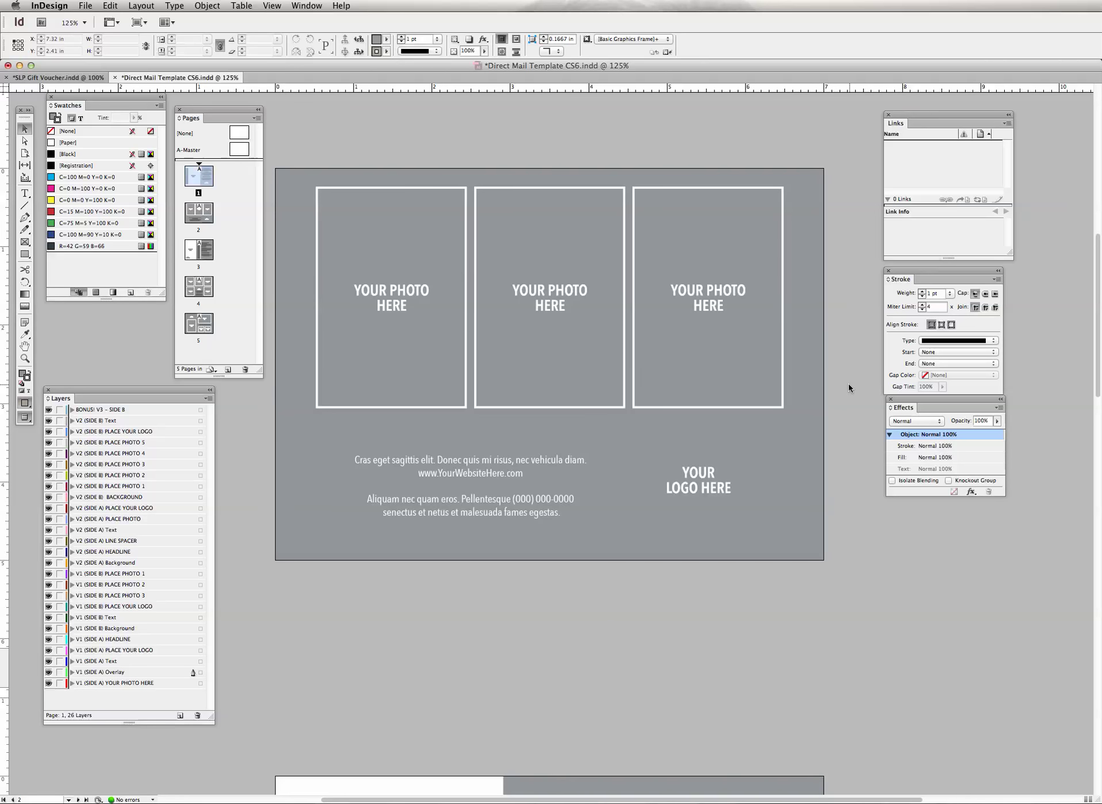
click(783, 406)
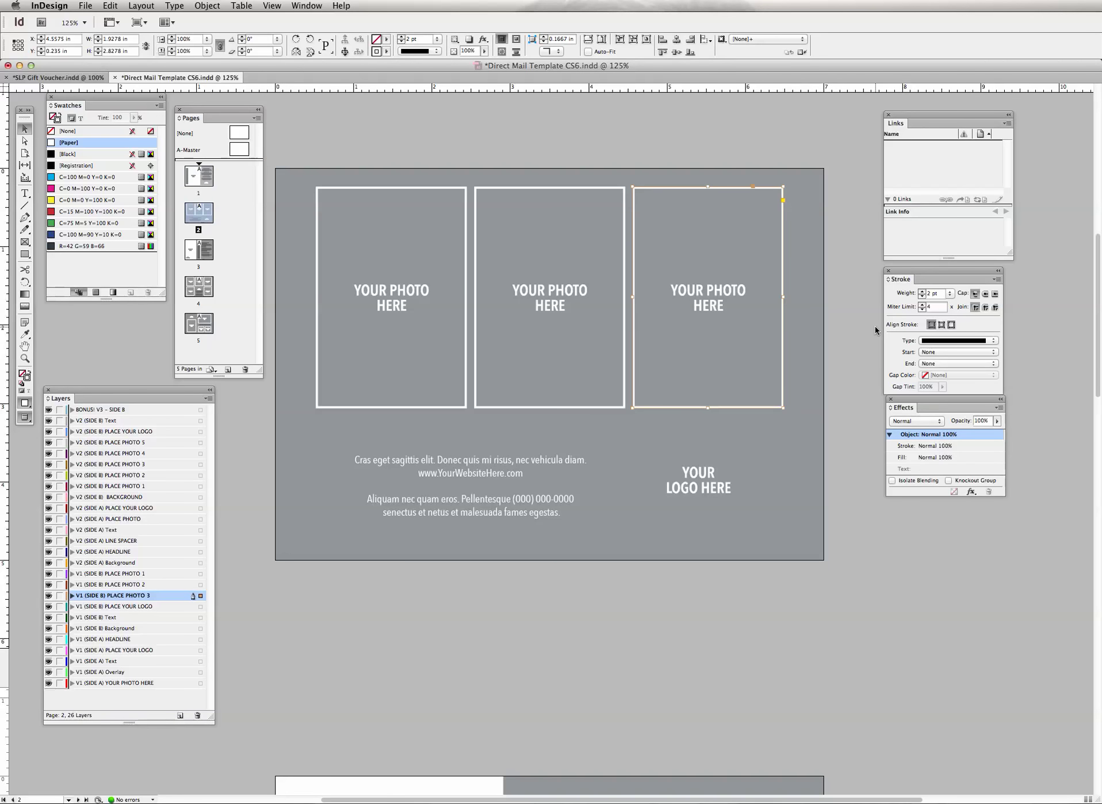
click(950, 294)
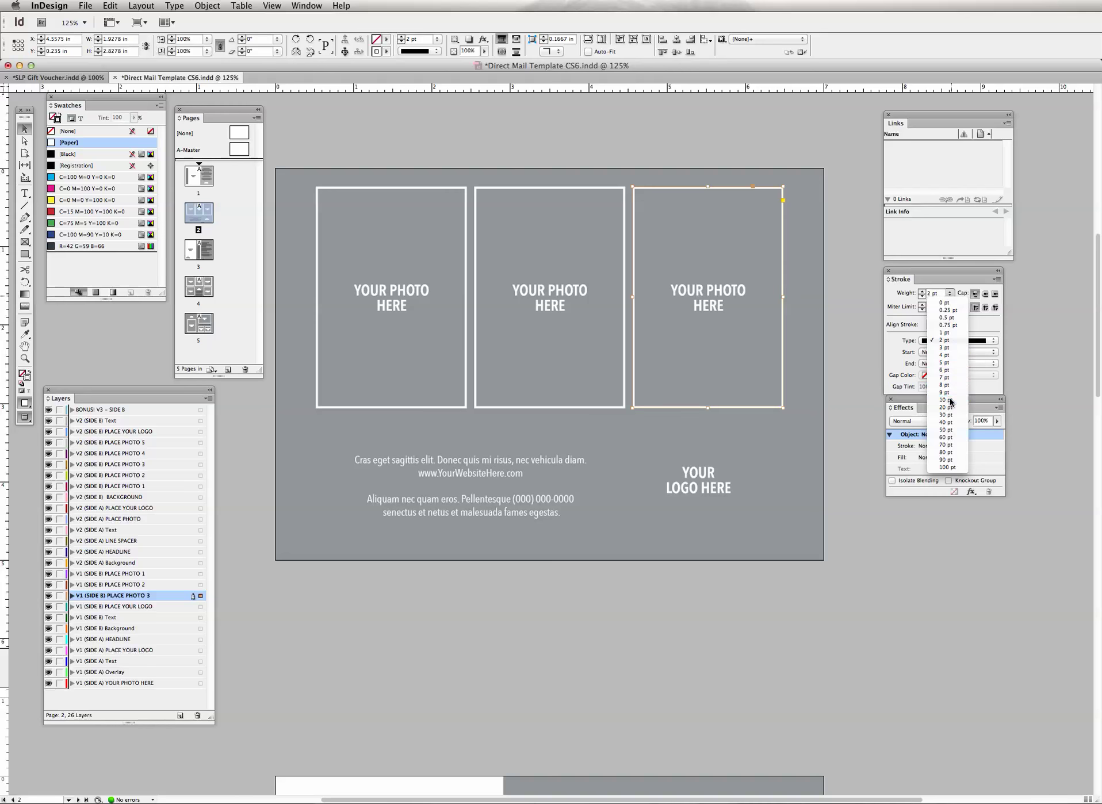
click(953, 400)
click(950, 294)
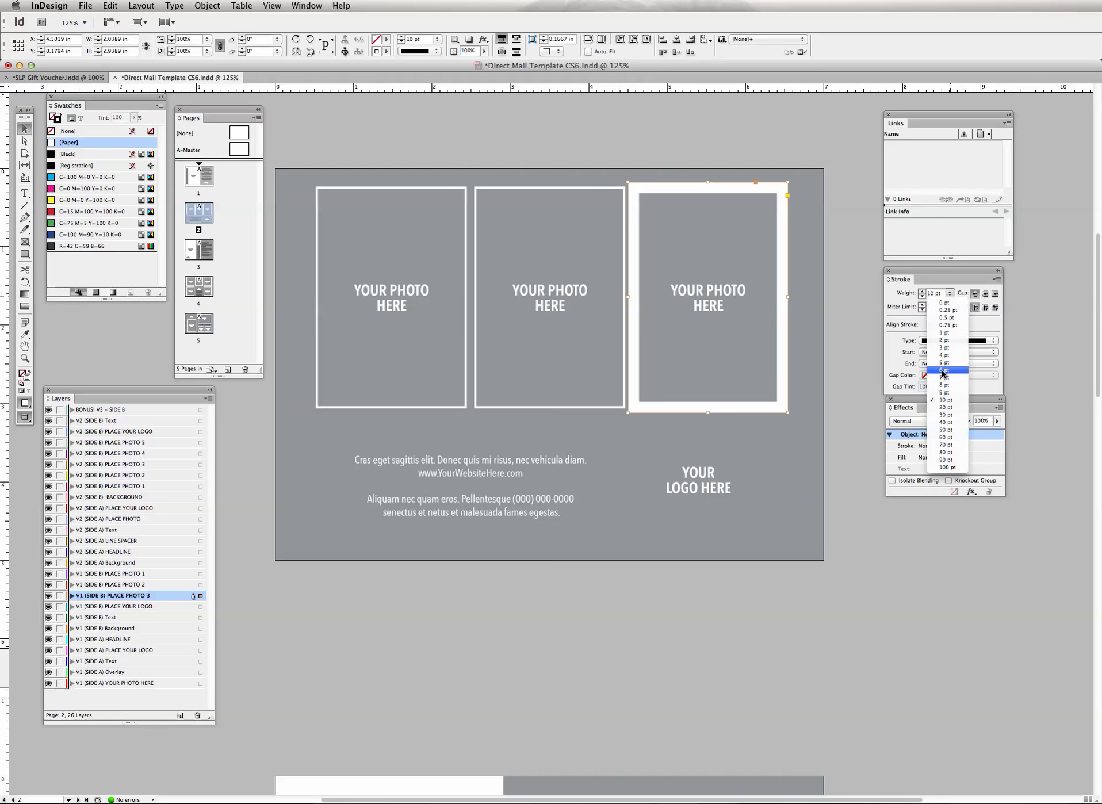
click(945, 362)
click(950, 296)
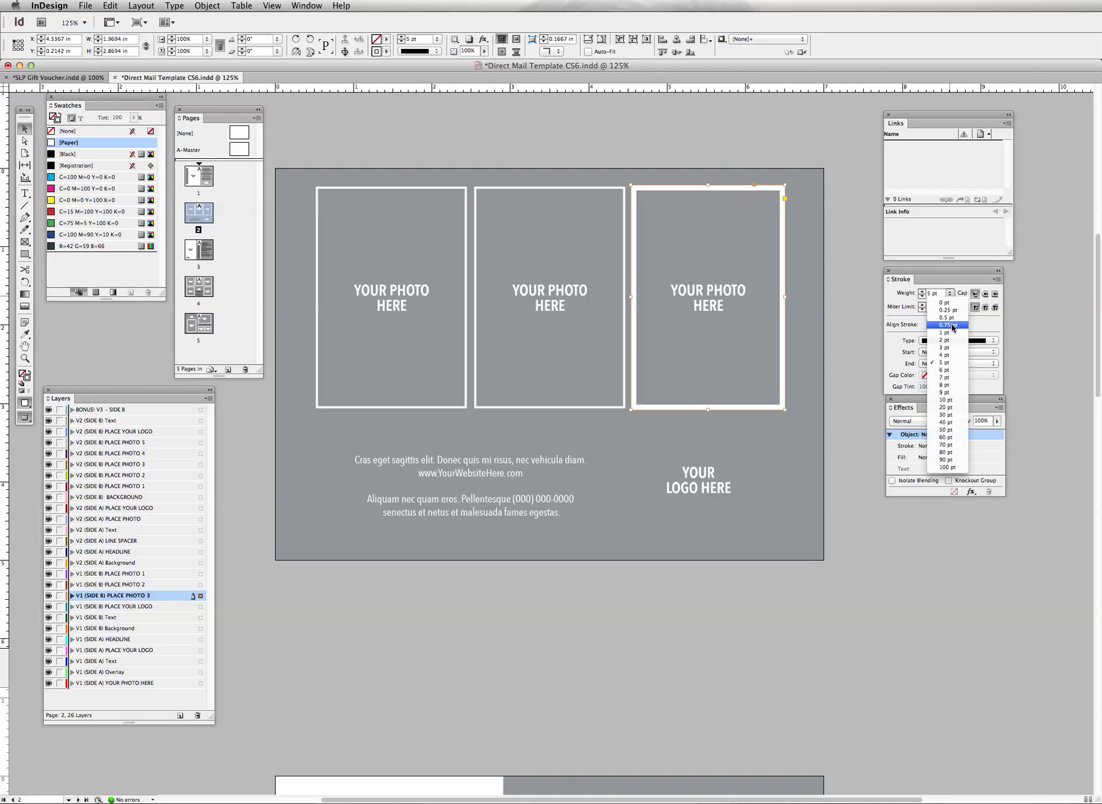
click(953, 340)
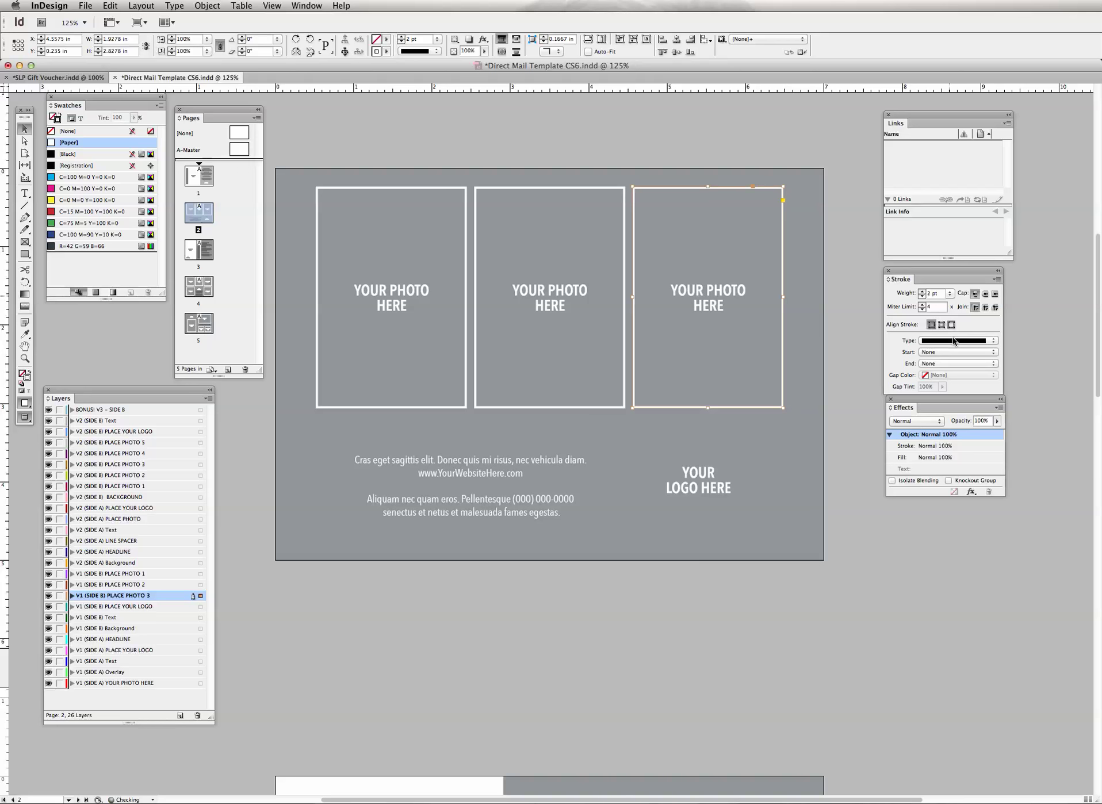
click(1010, 337)
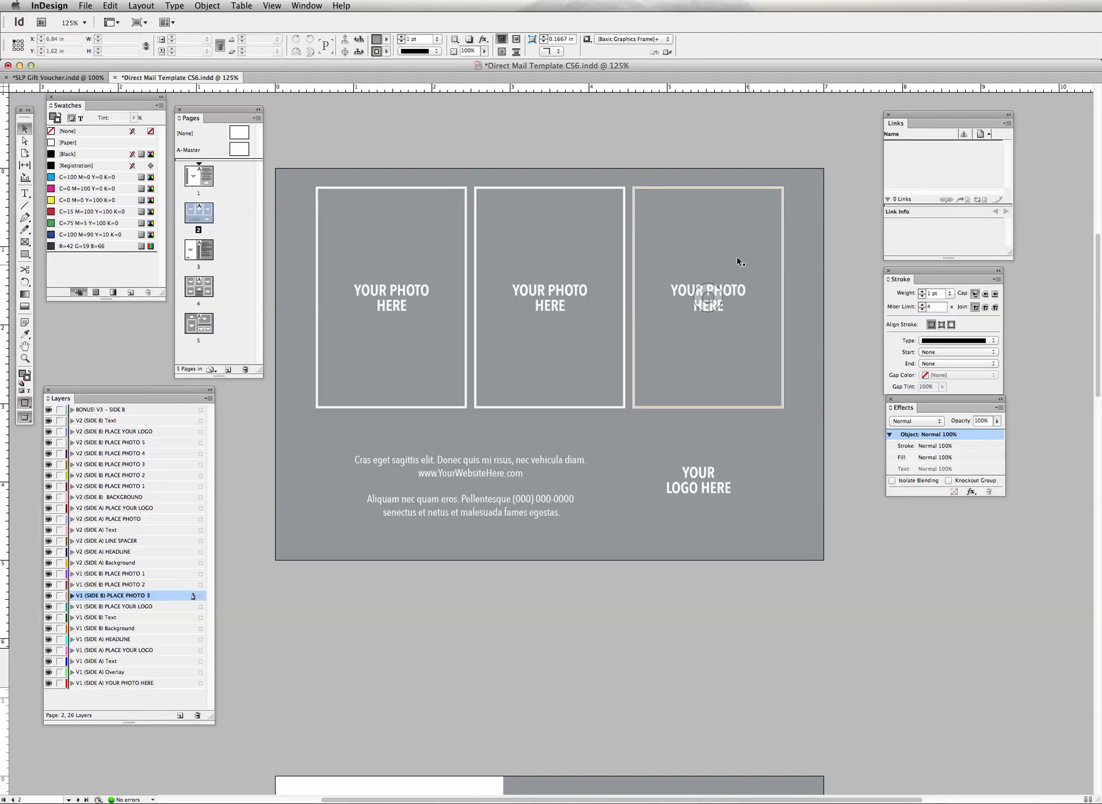
click(726, 188)
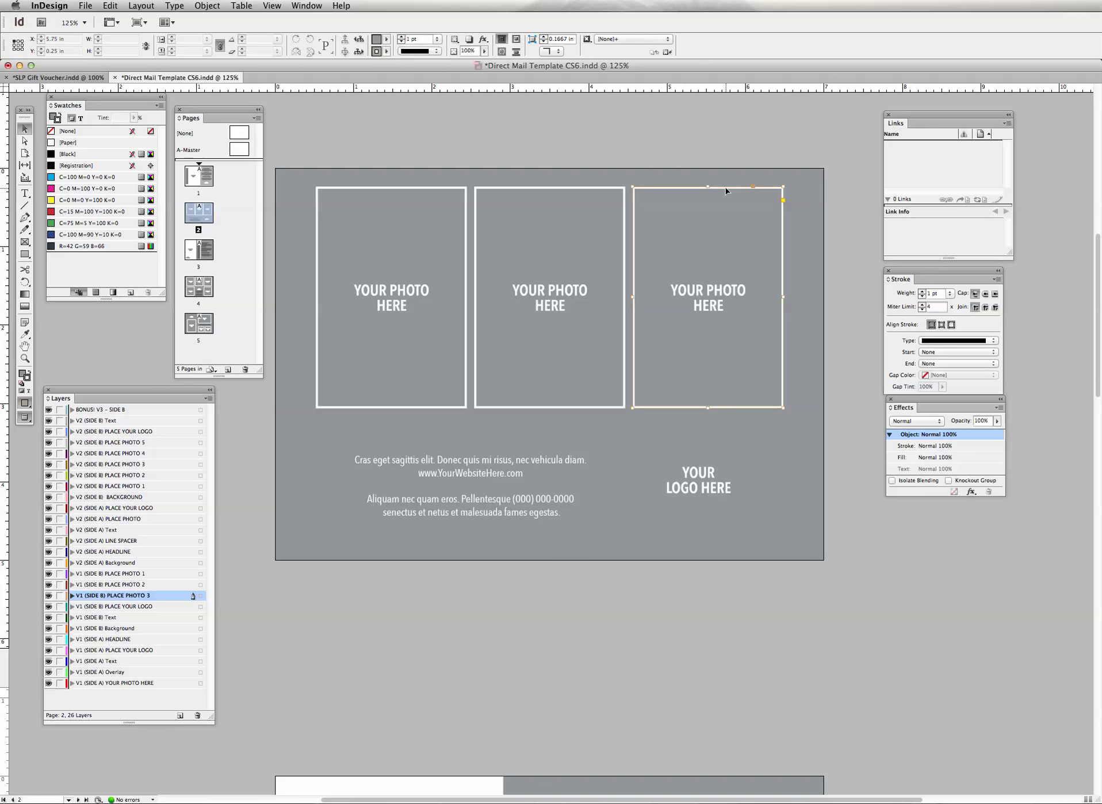
click(966, 341)
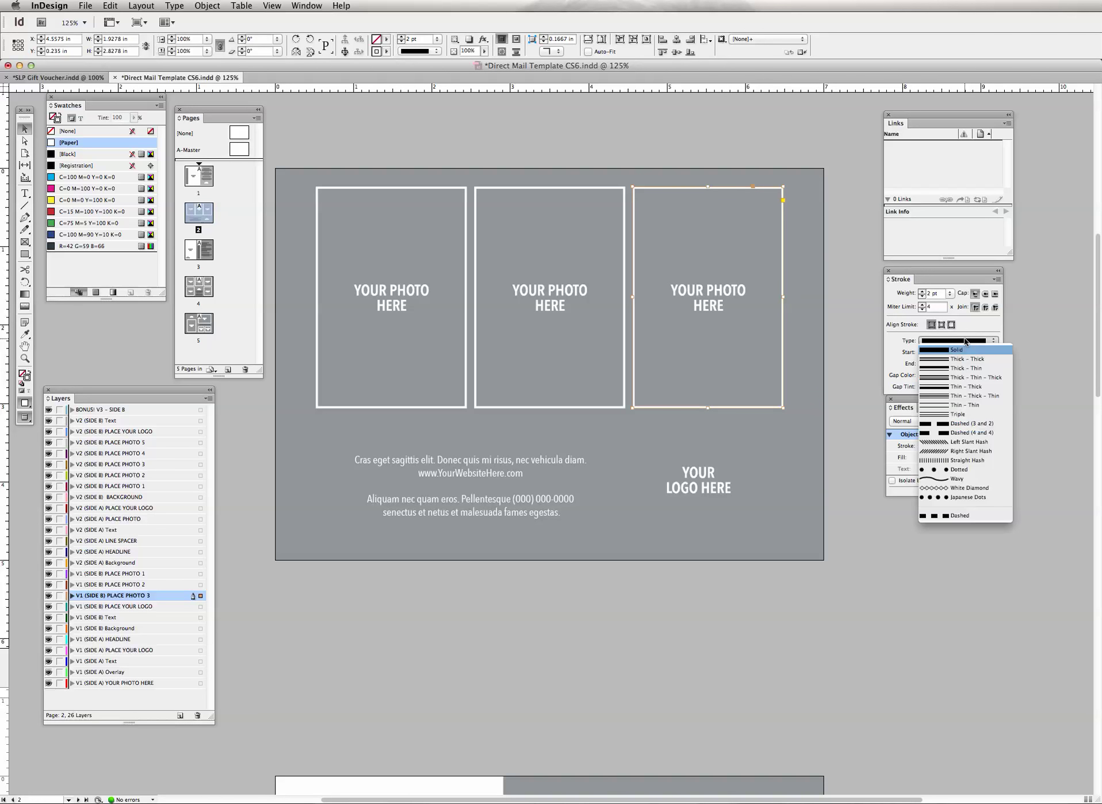
click(965, 341)
click(965, 341)
click(962, 375)
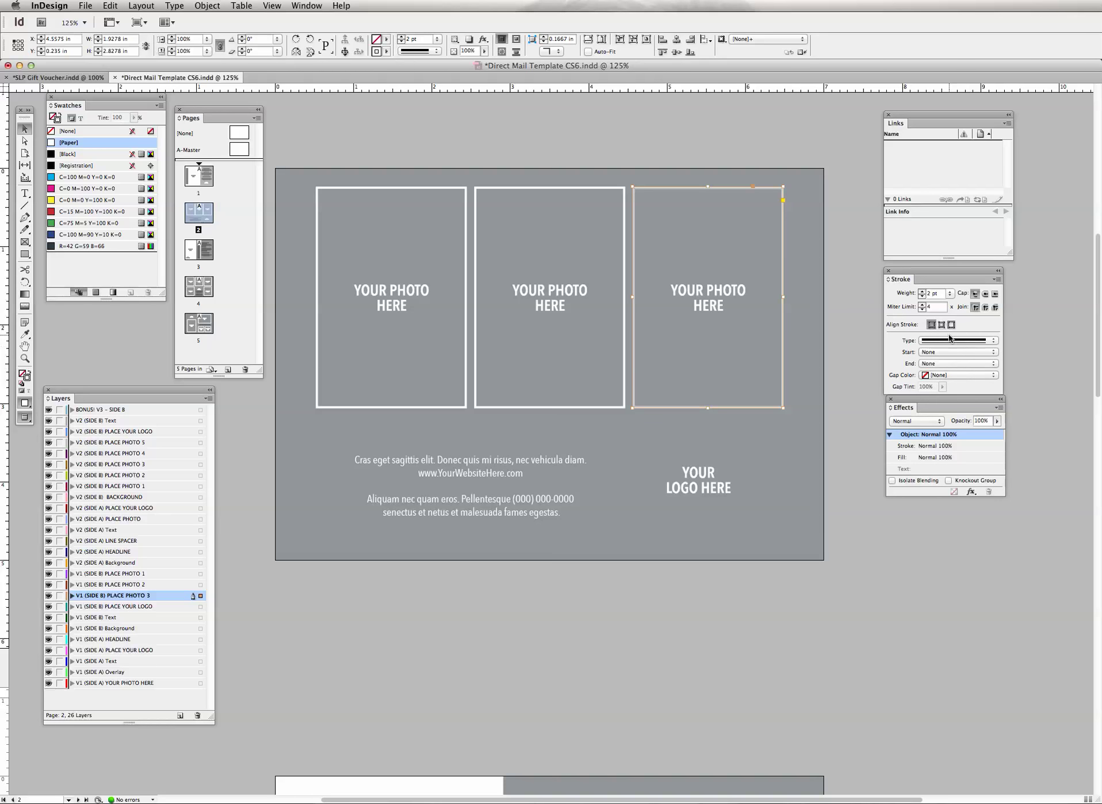
click(950, 294)
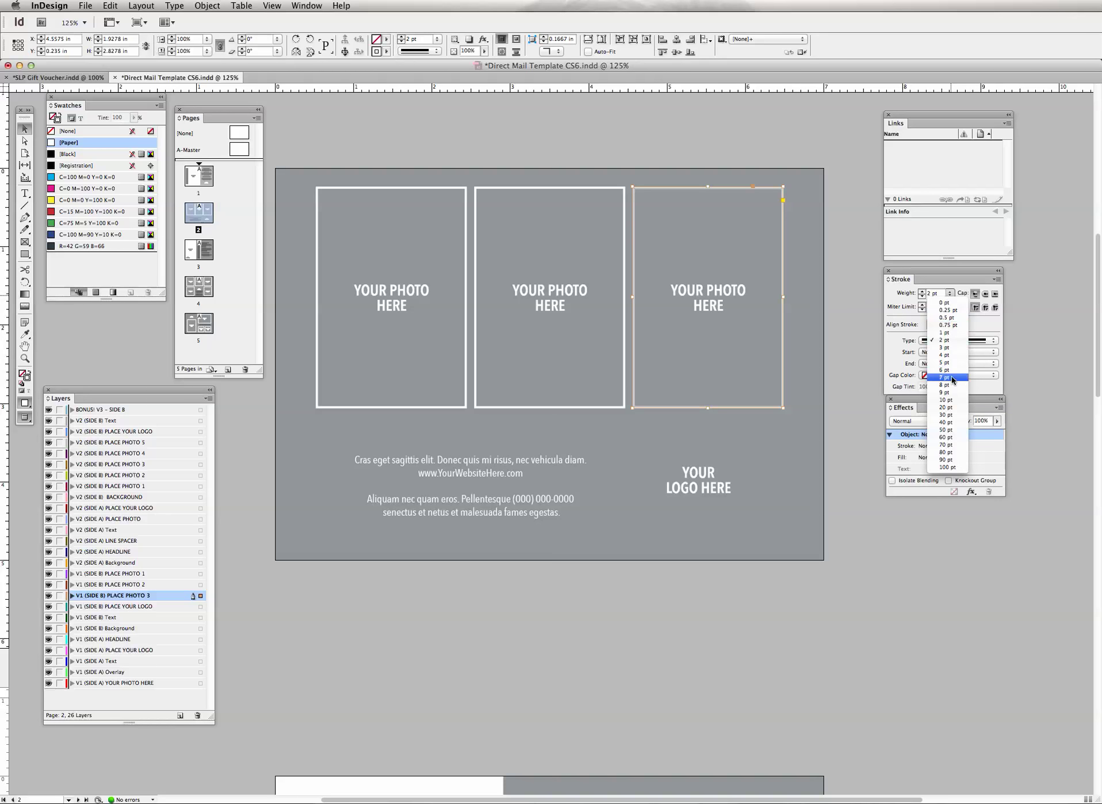
click(956, 400)
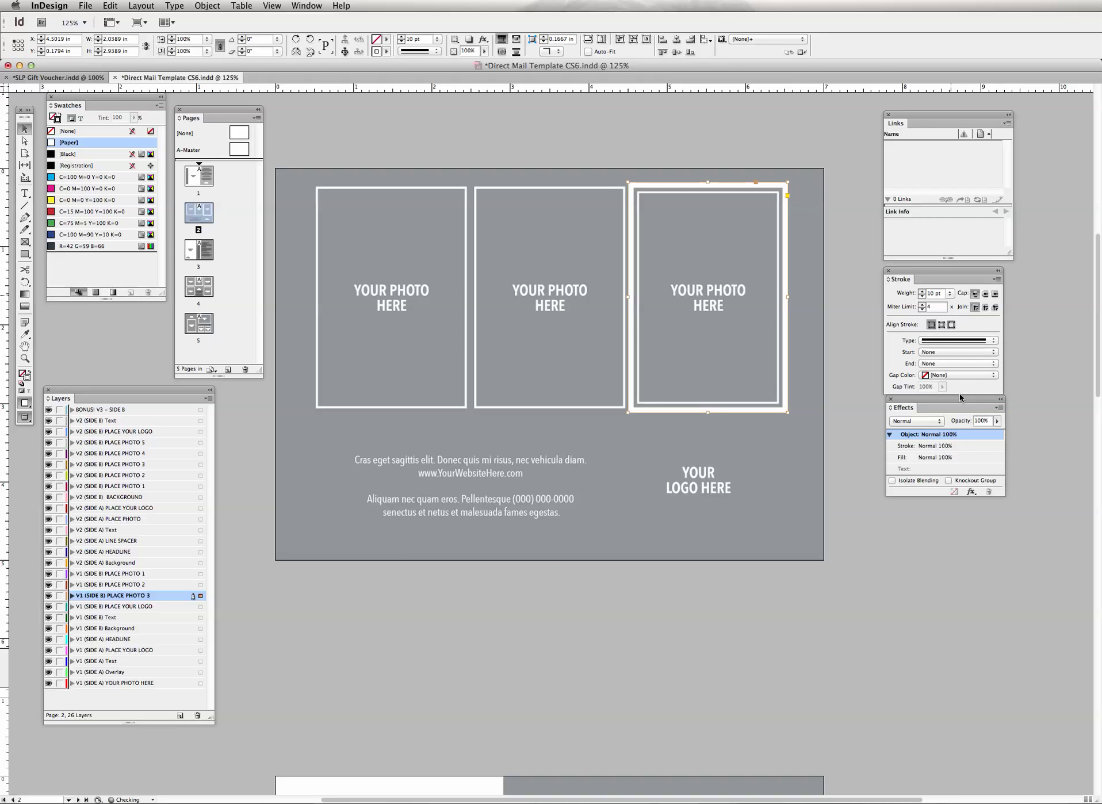
click(950, 294)
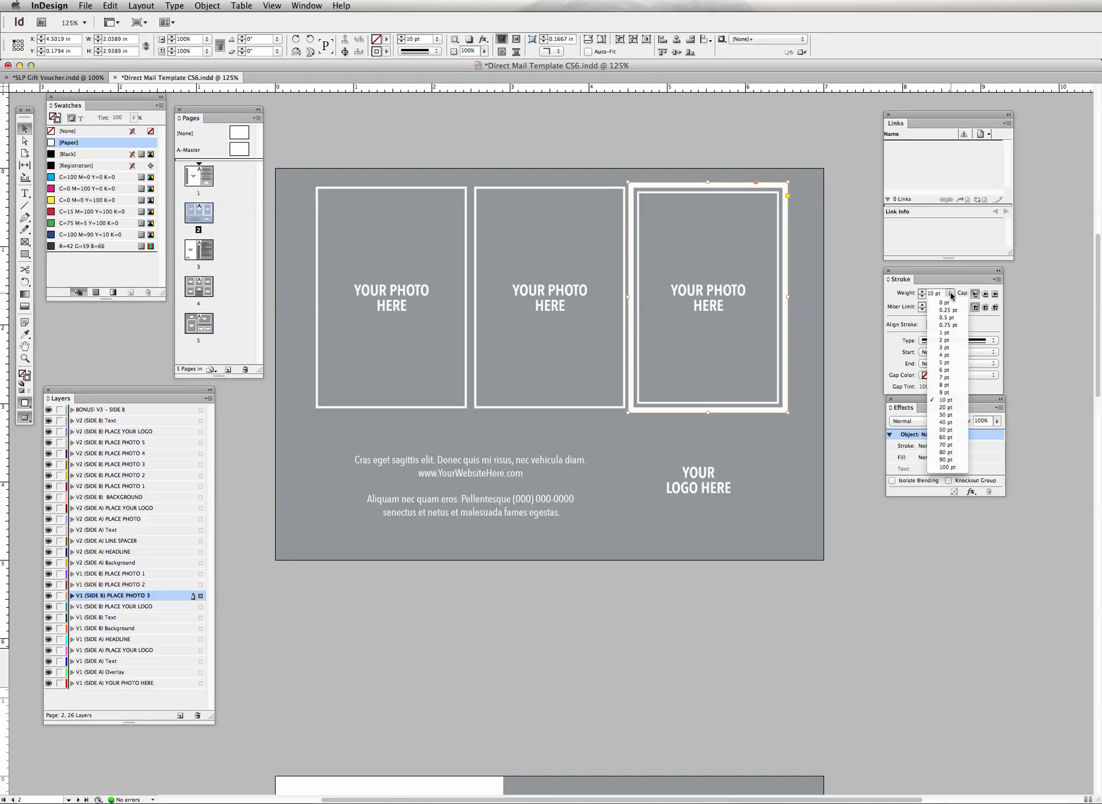
click(992, 346)
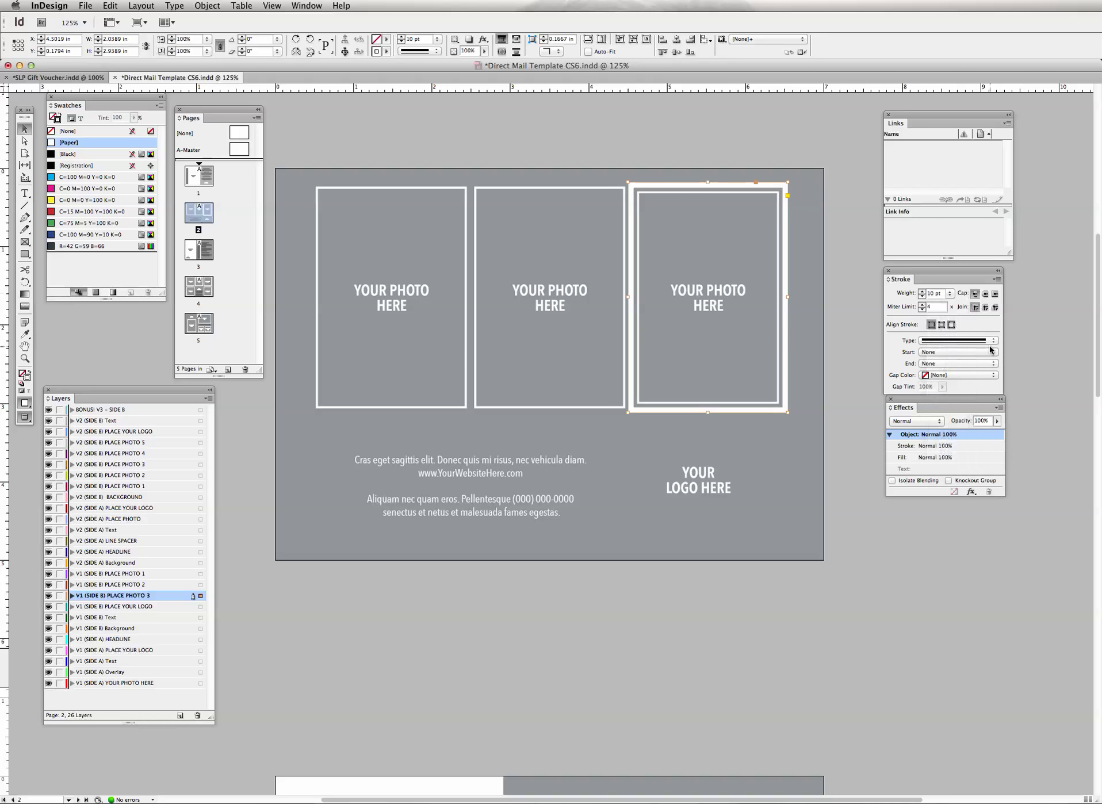
click(993, 340)
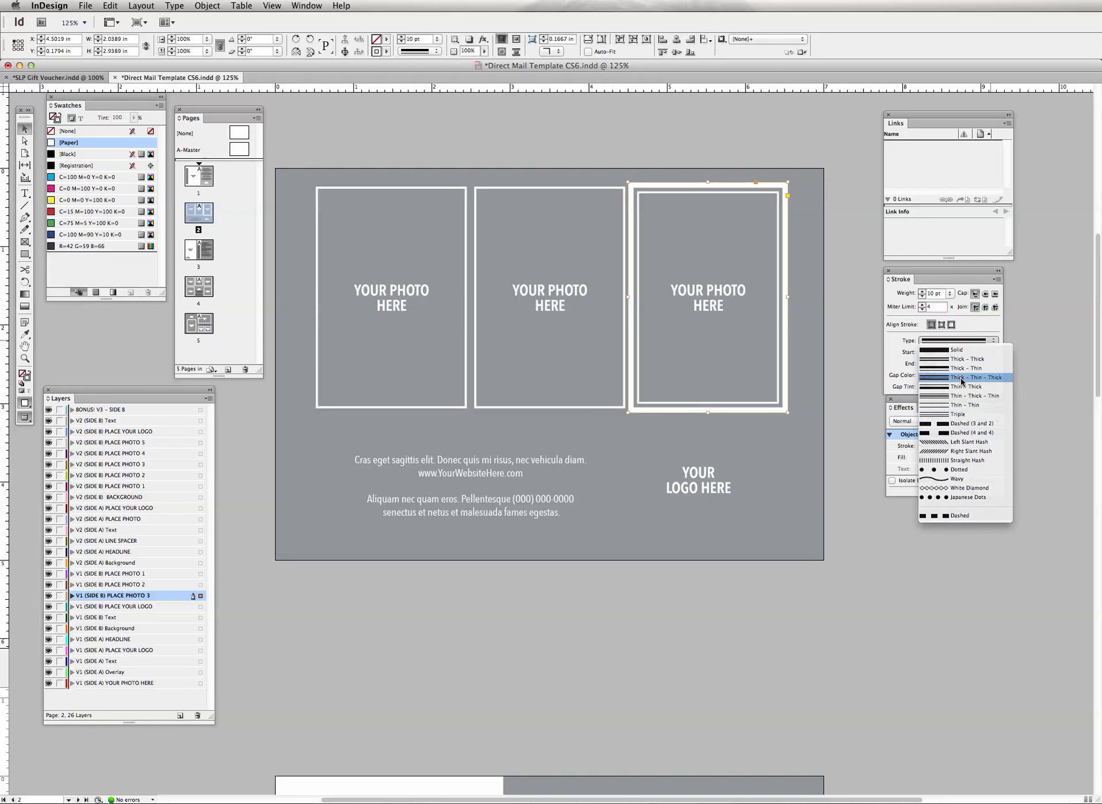
click(964, 377)
click(965, 346)
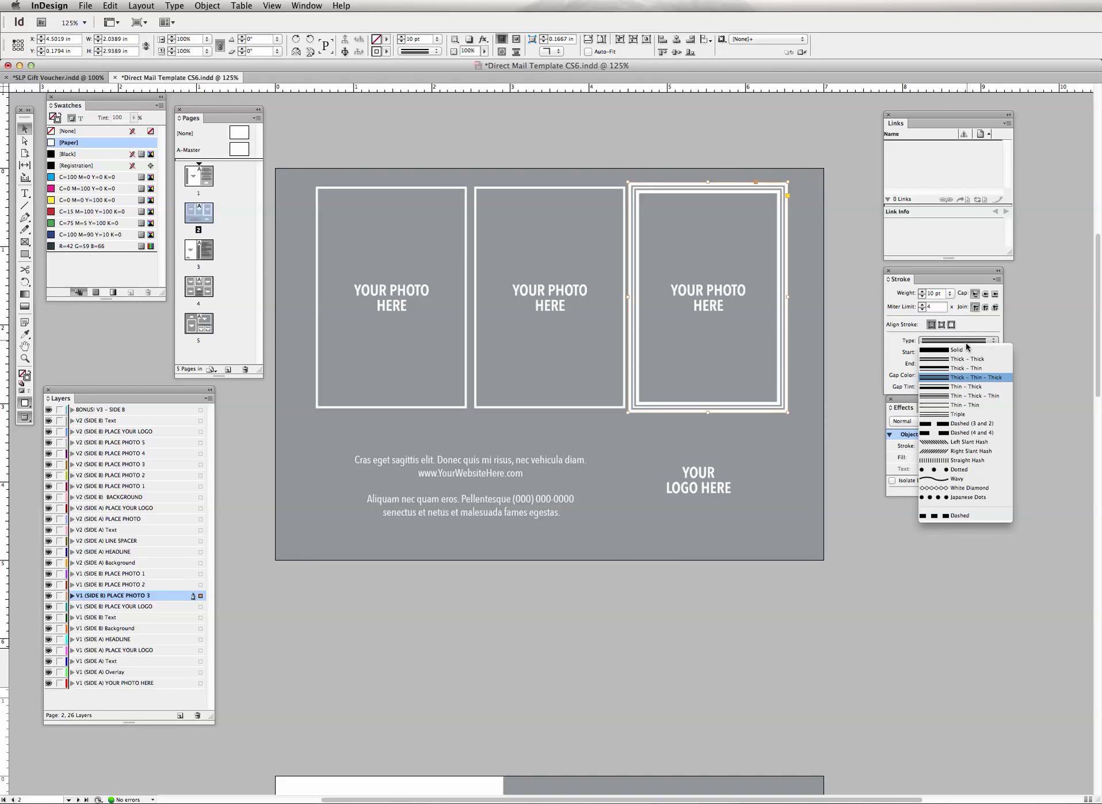
click(961, 407)
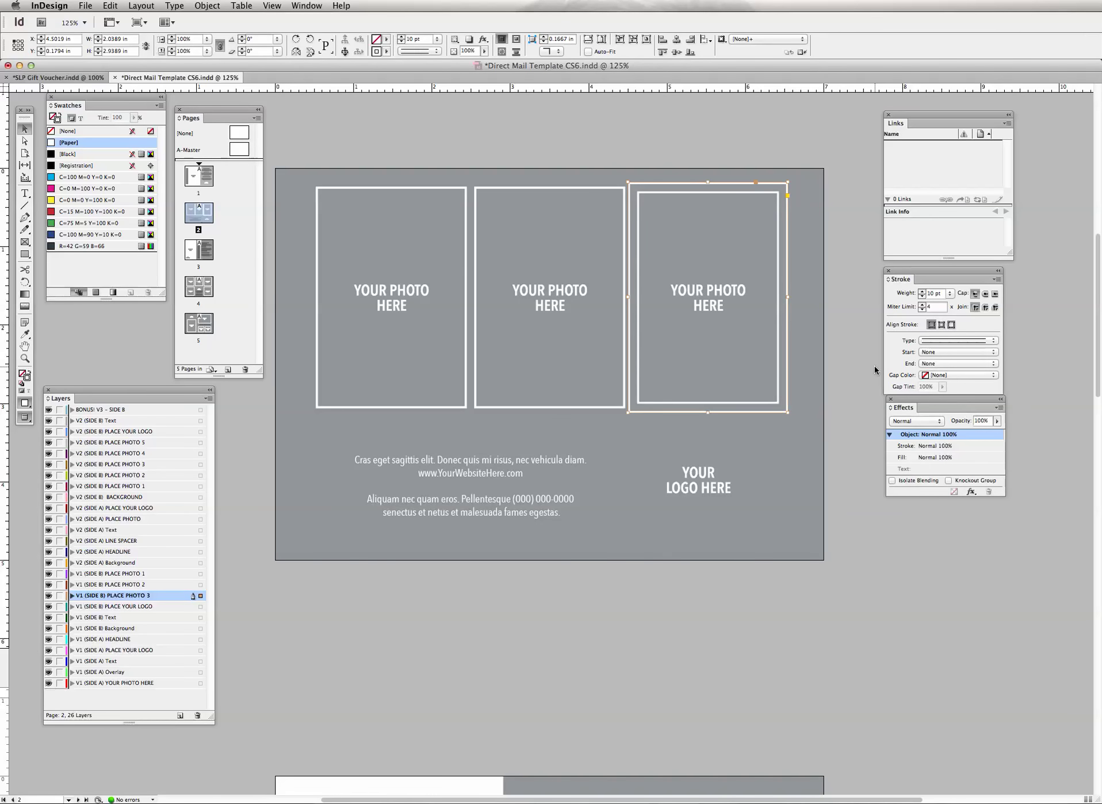
key(super+z)
key(super+z)
key(super+z)
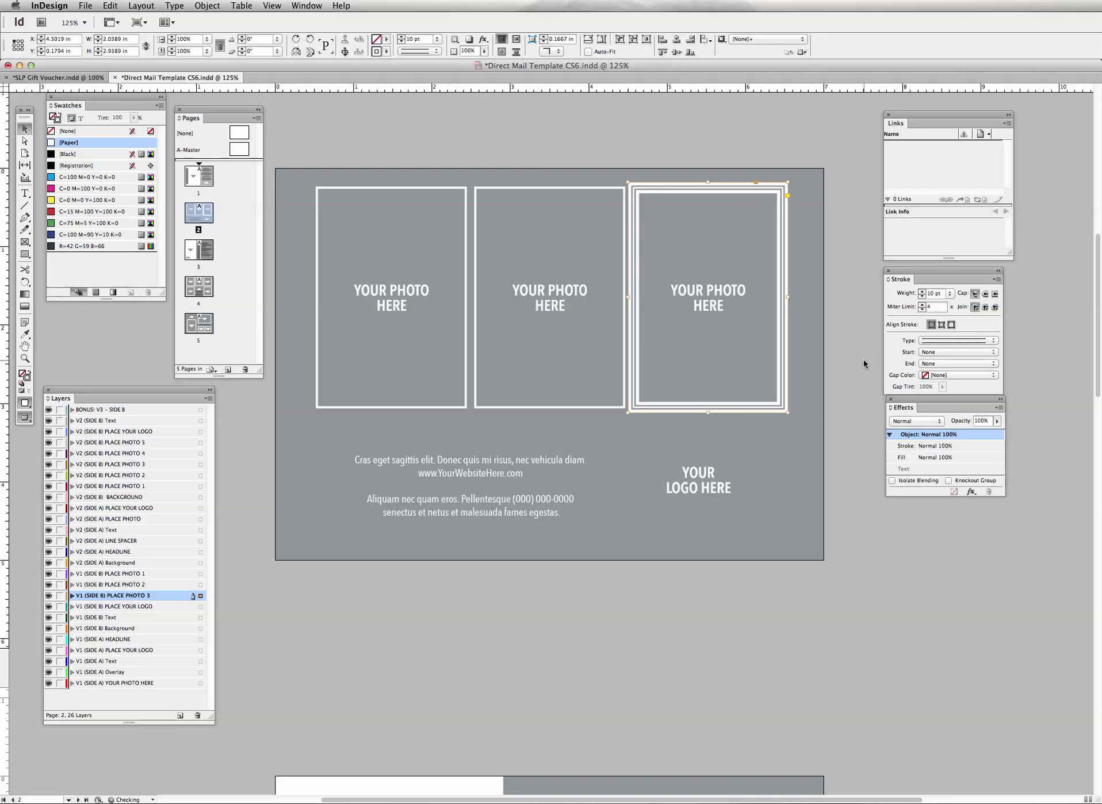
click(864, 359)
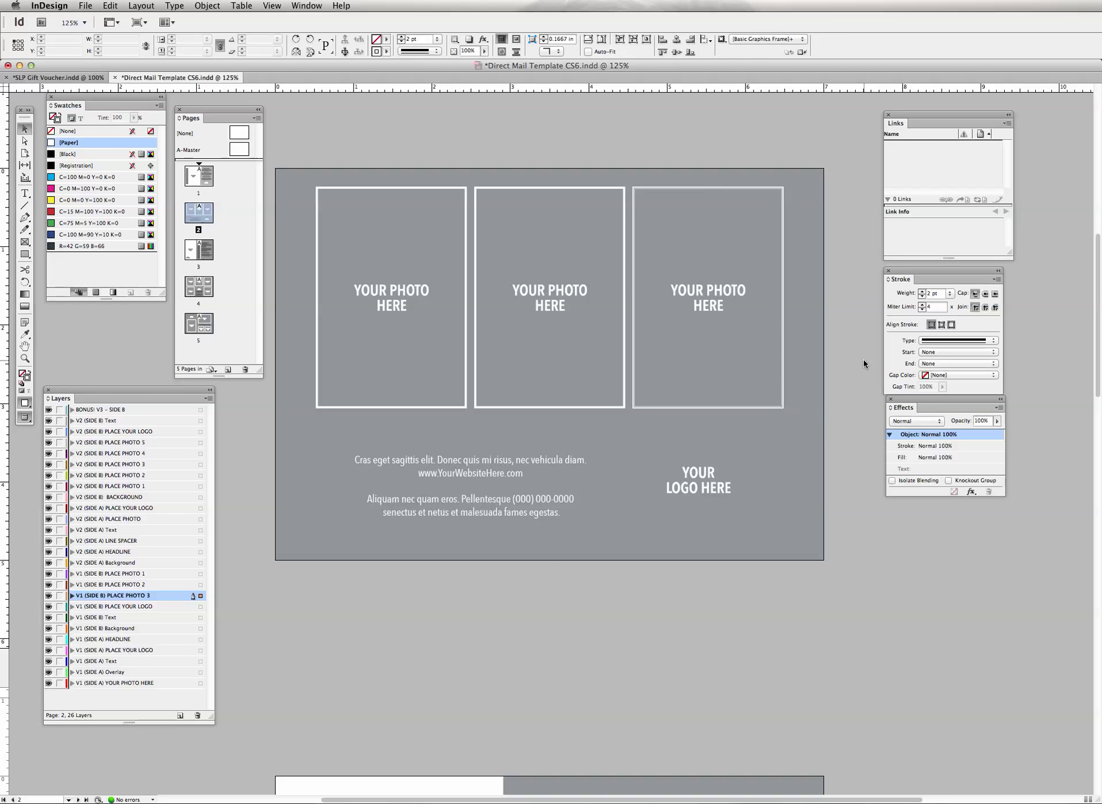
Undo the last action, deselect the photo frame, and scroll back up to page 1
key(super+z)
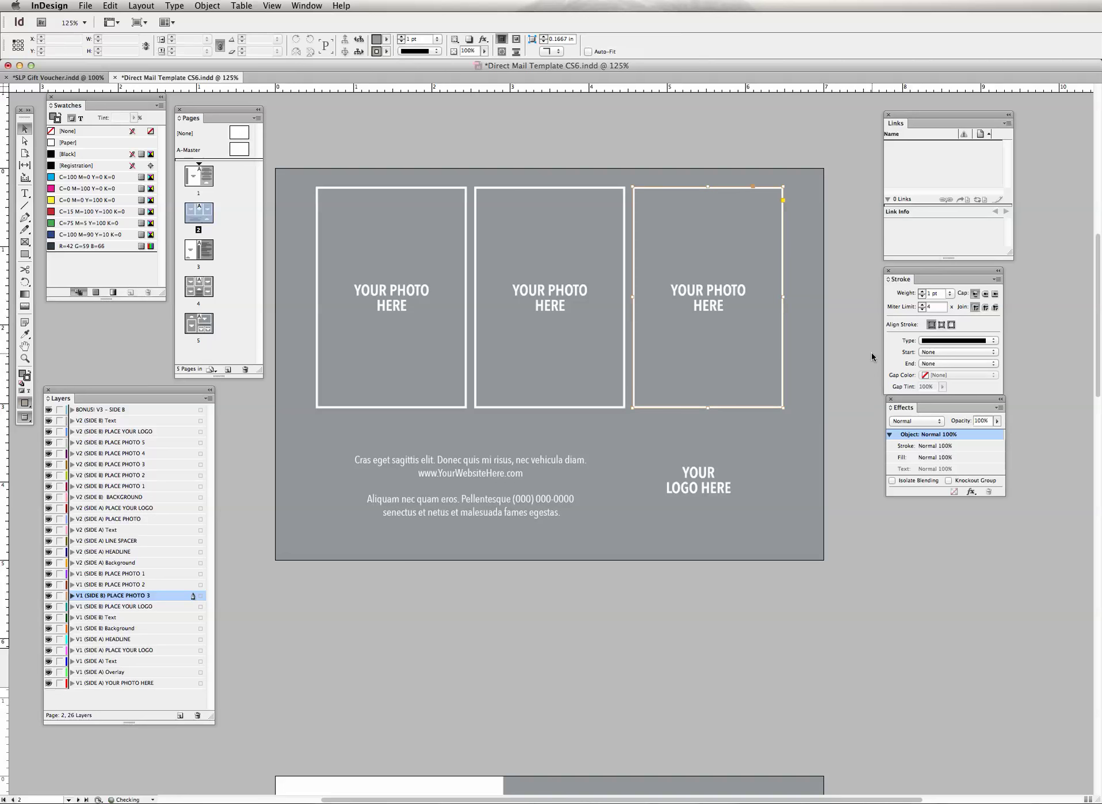
click(872, 352)
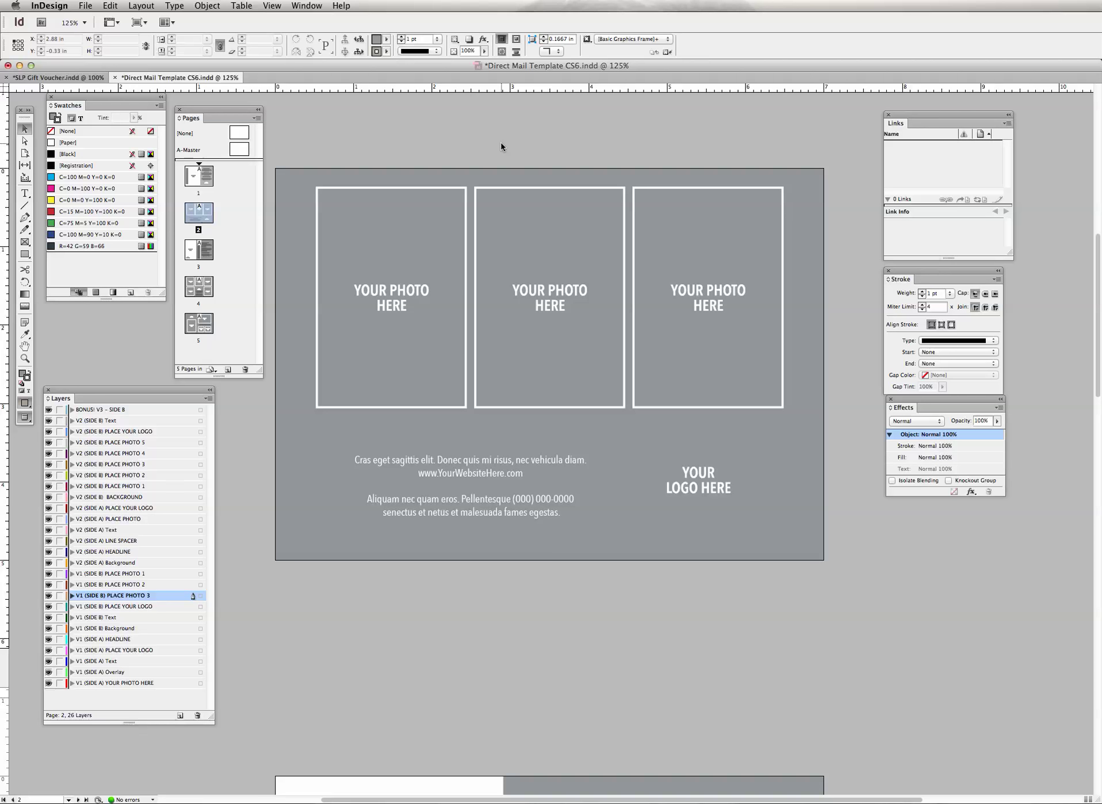
scroll(500, 146, up, 10)
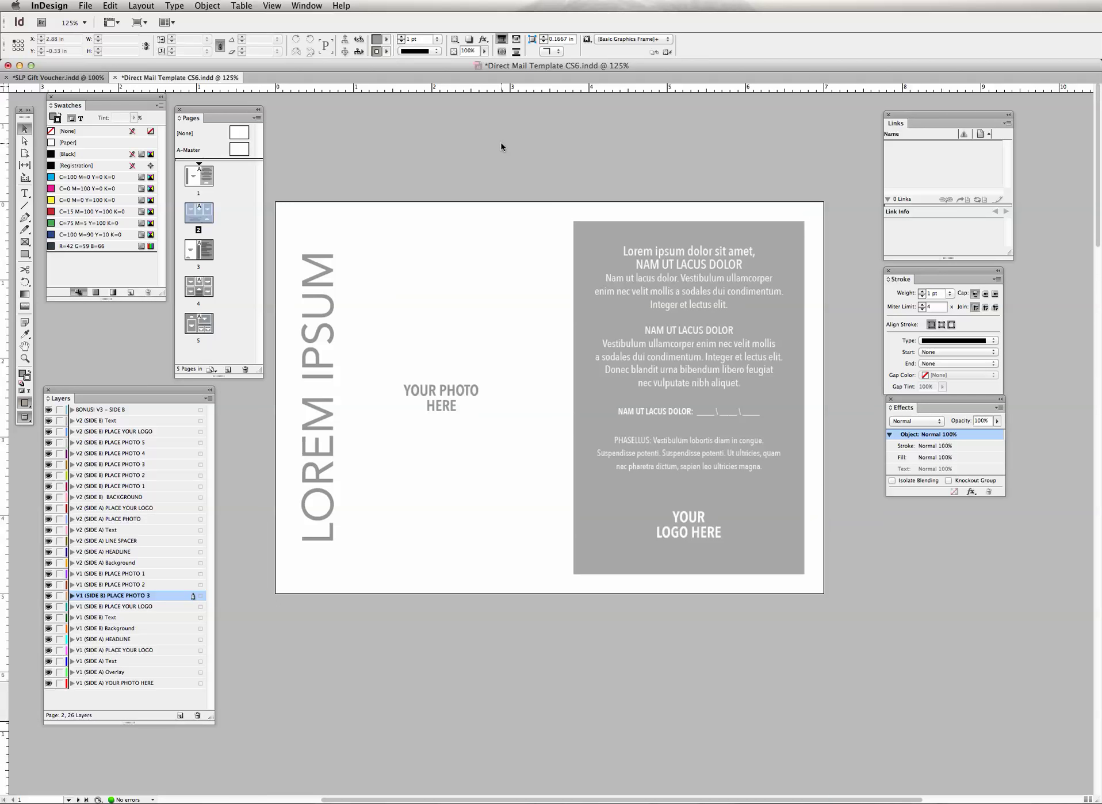
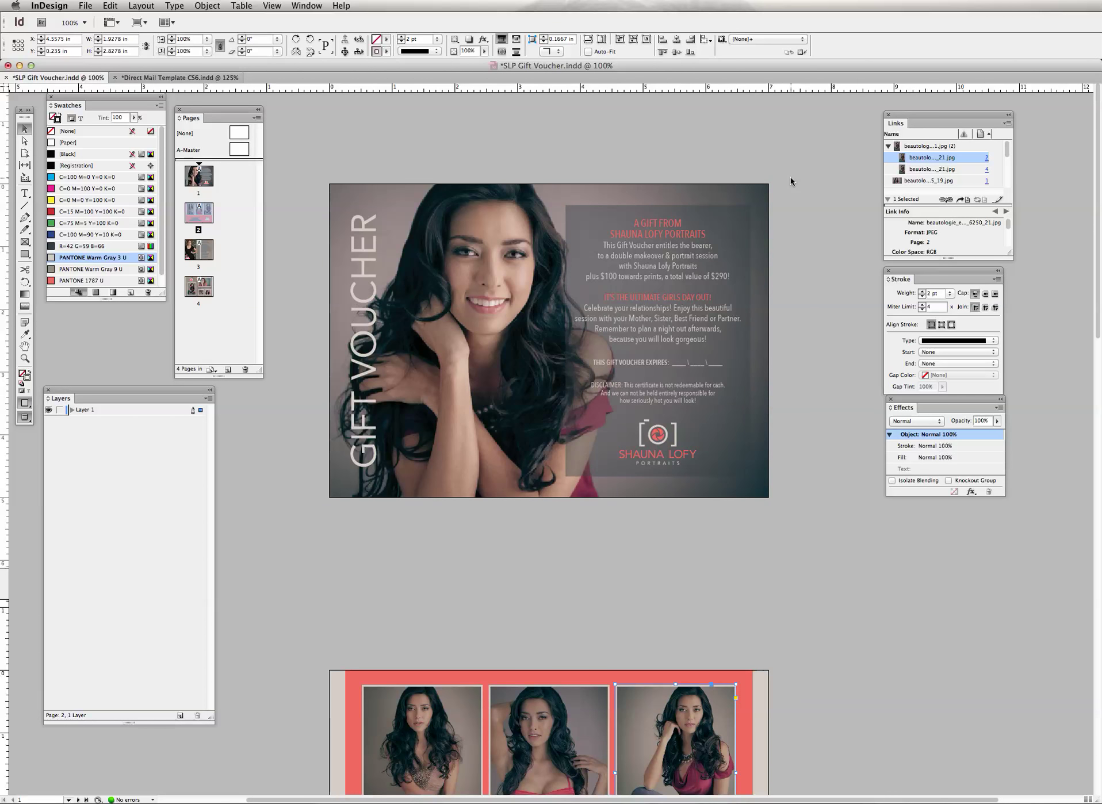
Select the voucher photo, then bring the Direct Mail Template CS6.indd document to the front
click(762, 194)
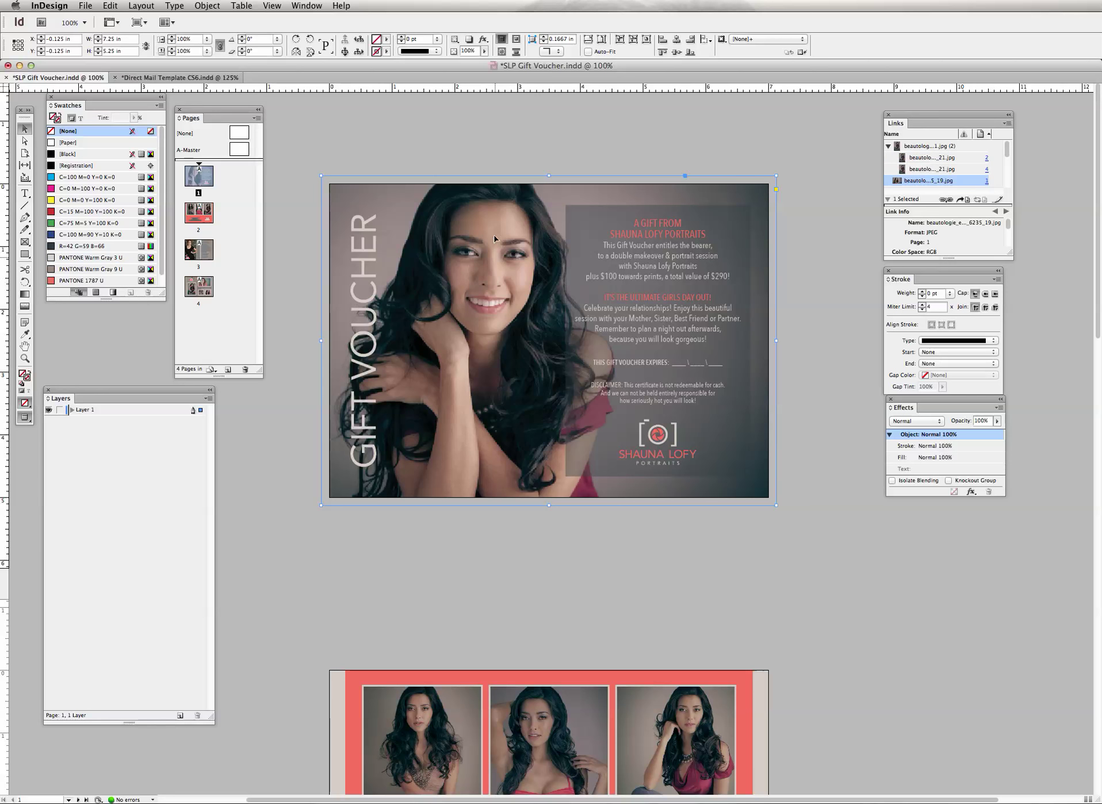
click(203, 77)
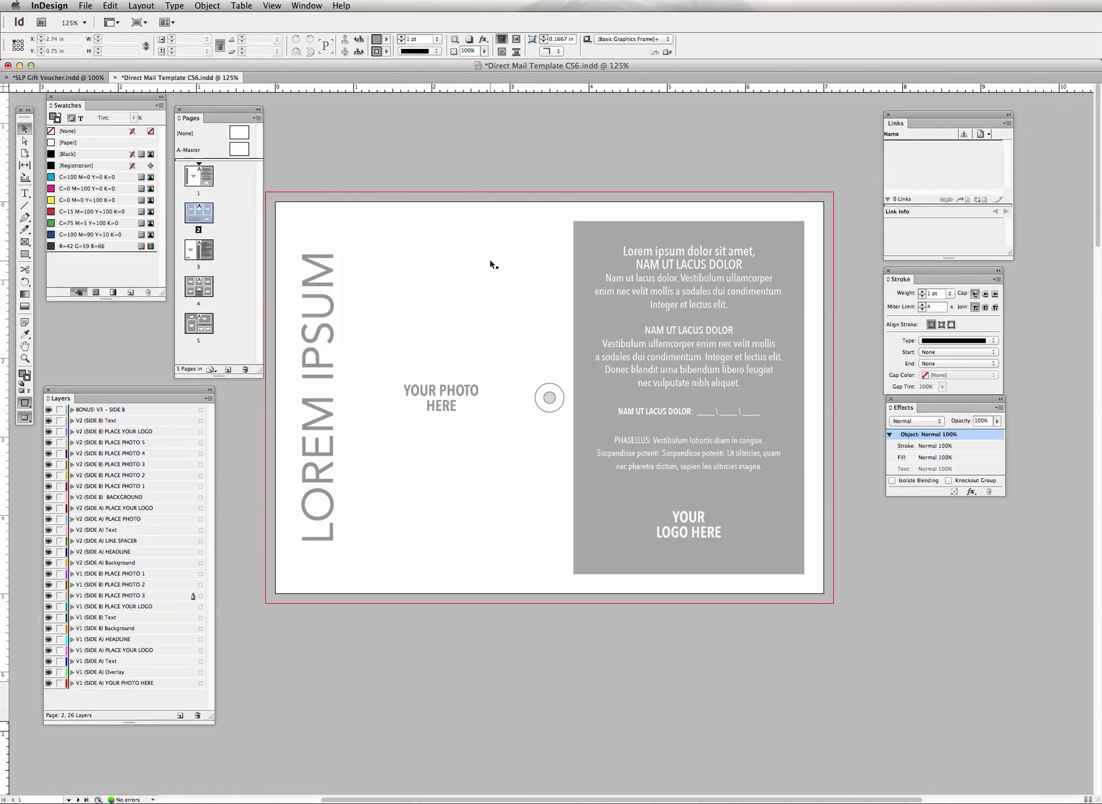
Preview template pages 1 and 4, then select page 1's YOUR PHOTO HERE frame
double_click(209, 175)
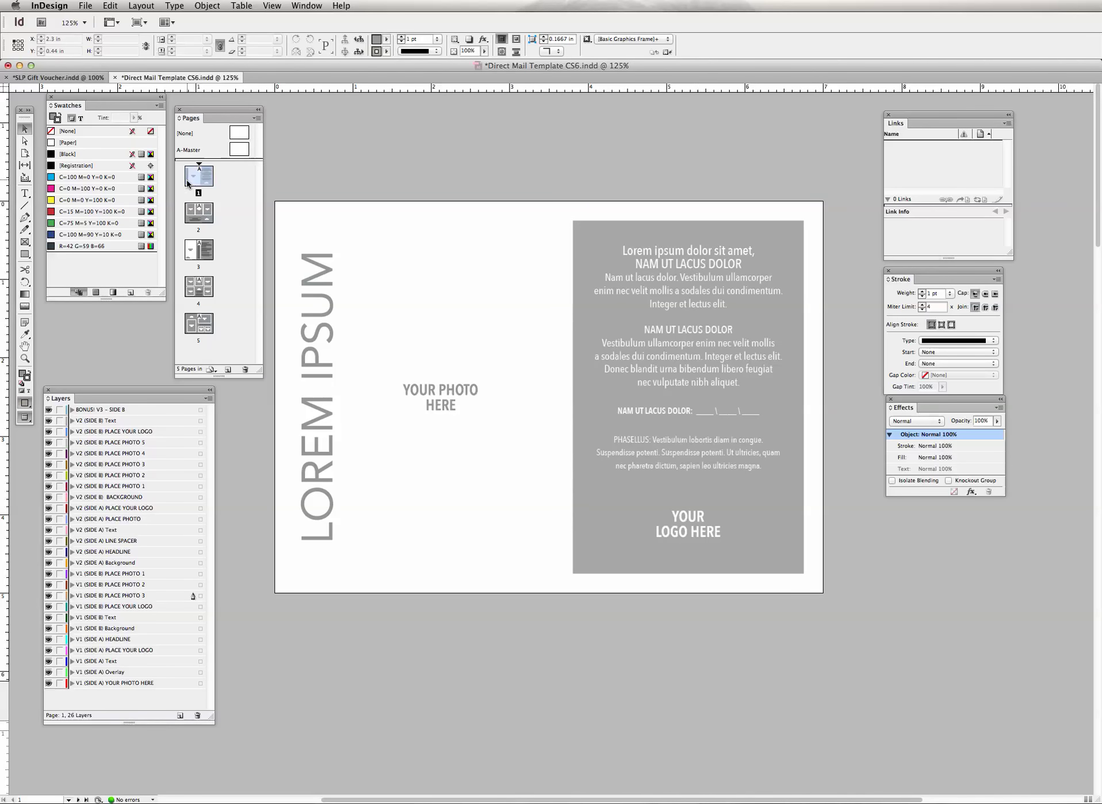
double_click(207, 290)
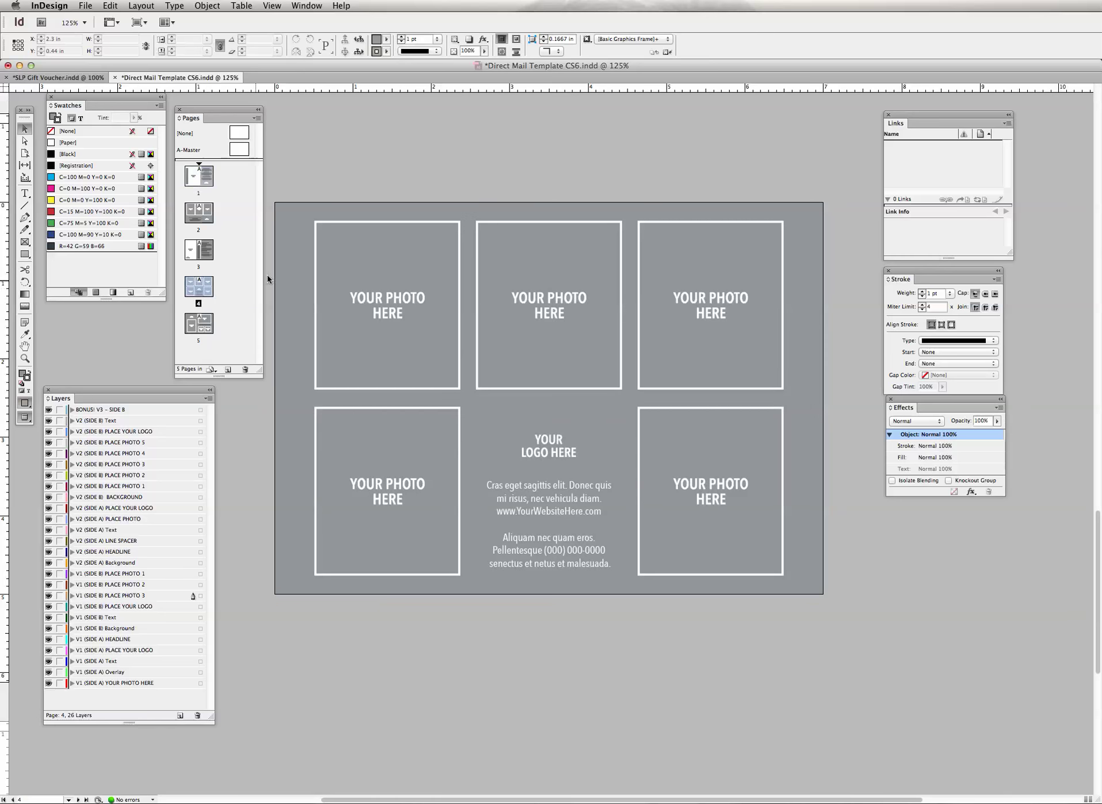
double_click(196, 178)
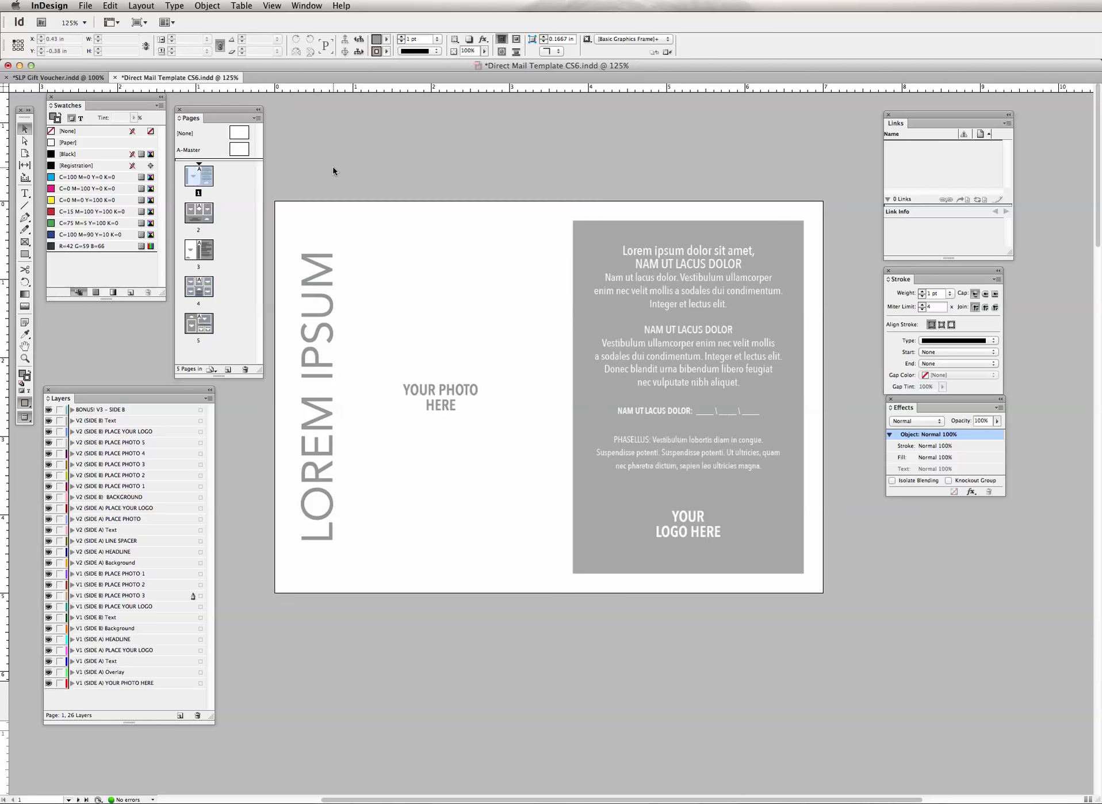
click(440, 228)
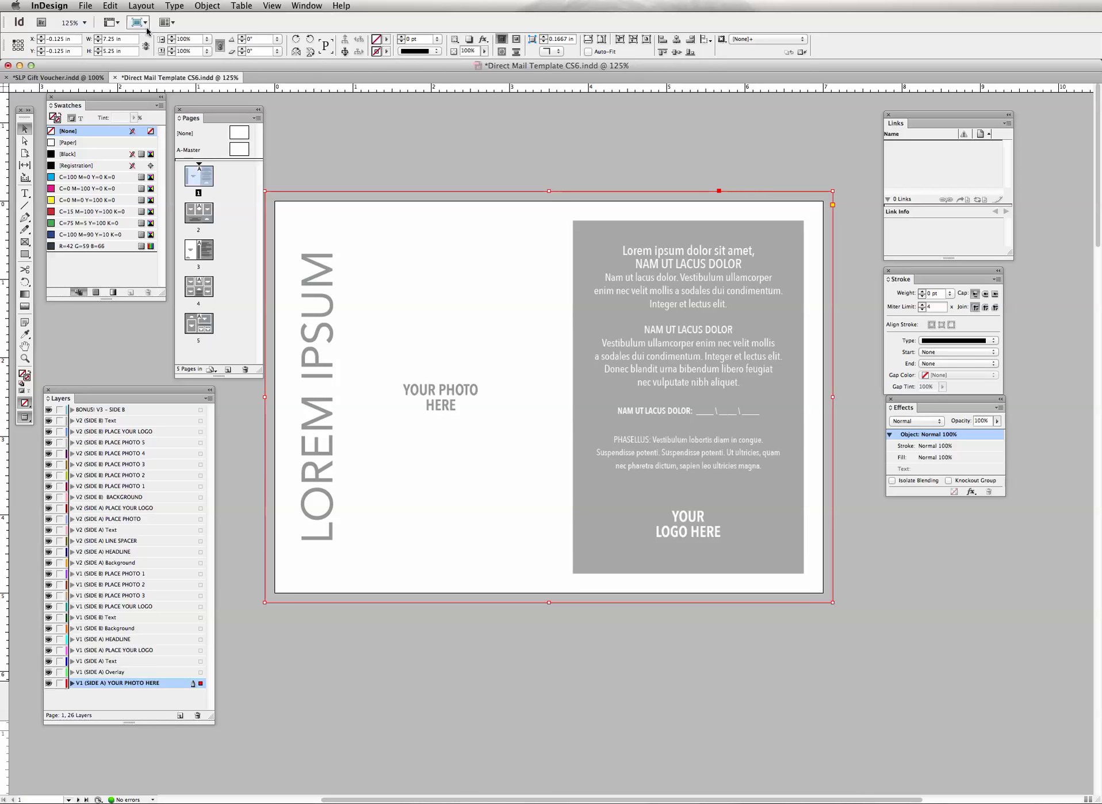
Place the close-up portrait jpg from Desktop > Postcard Direct Mailer Template > Links into the frame
click(86, 6)
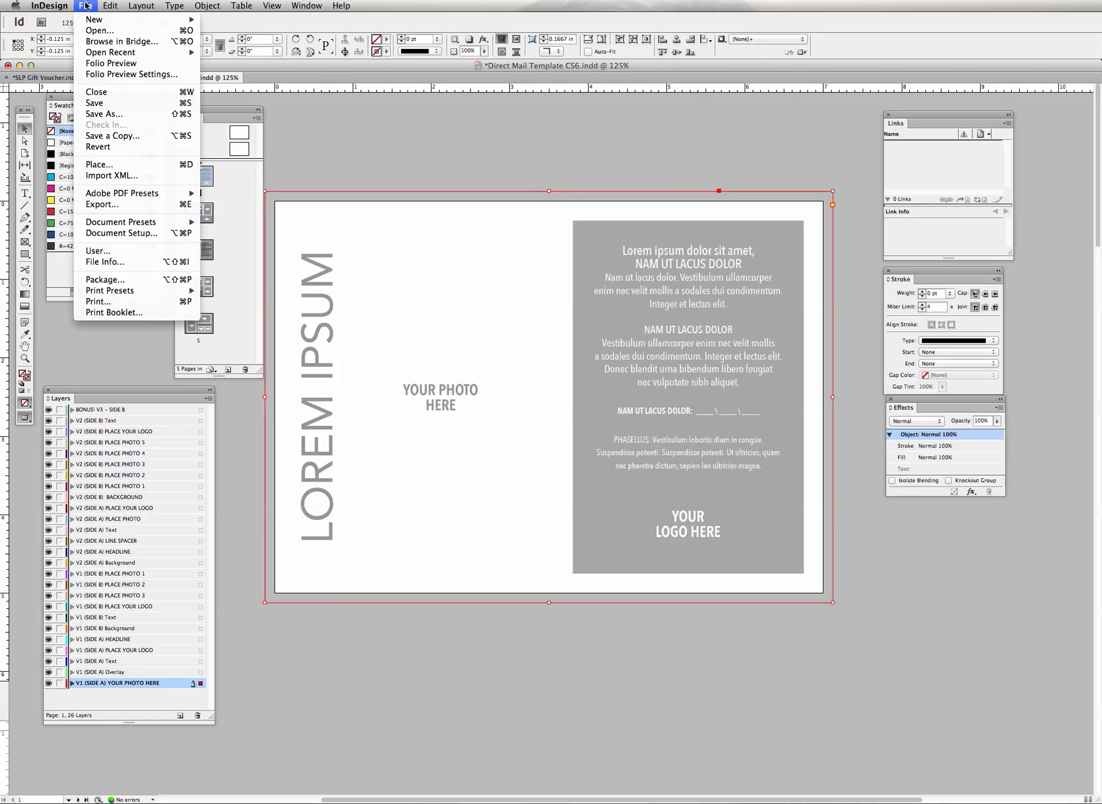
click(110, 164)
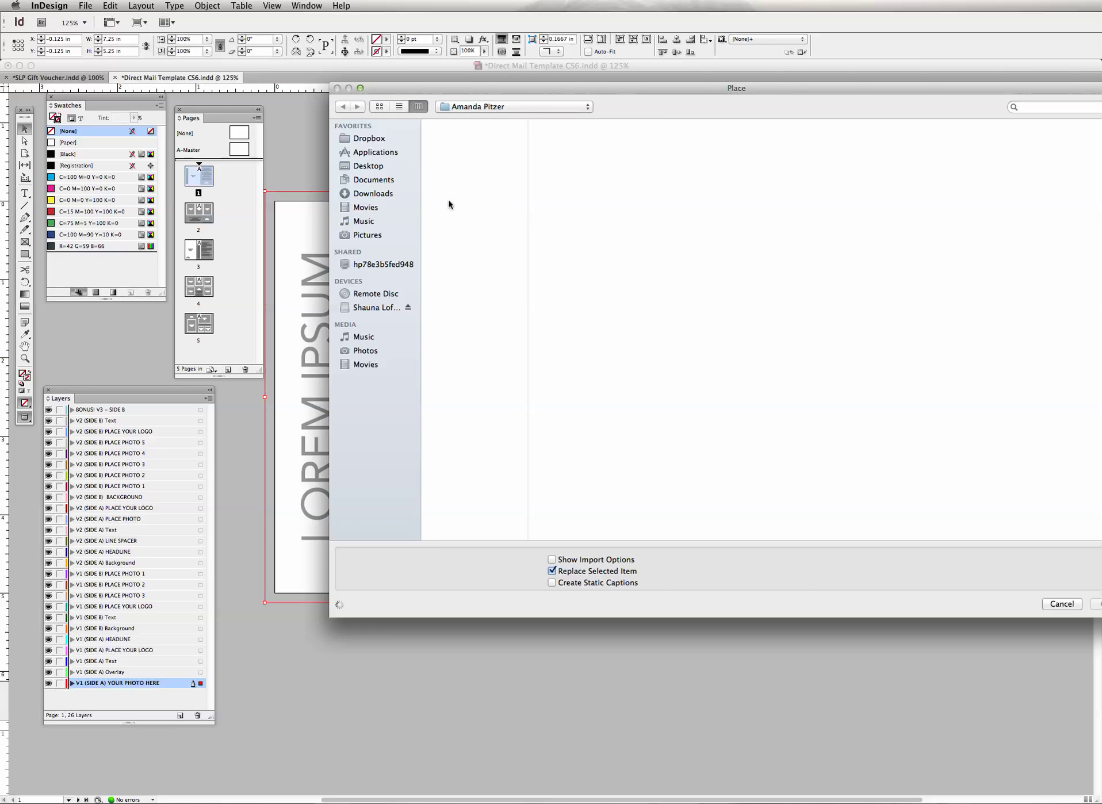
click(372, 166)
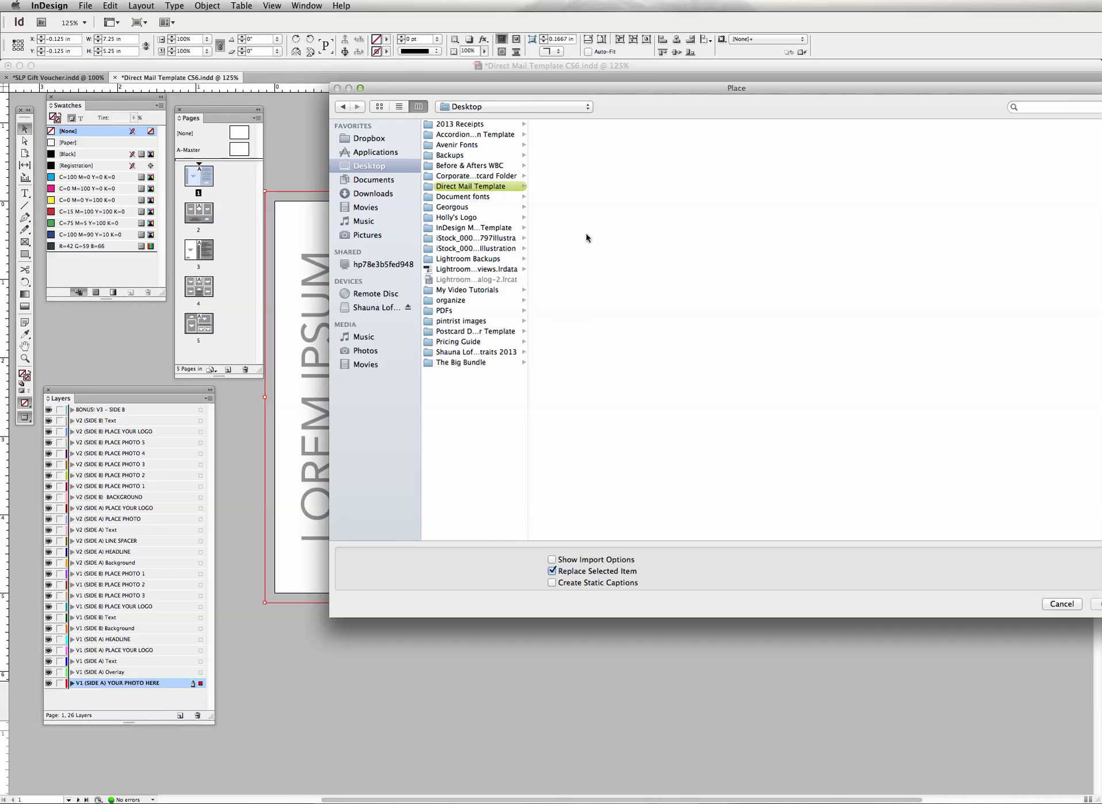
drag(1100, 617, 961, 567)
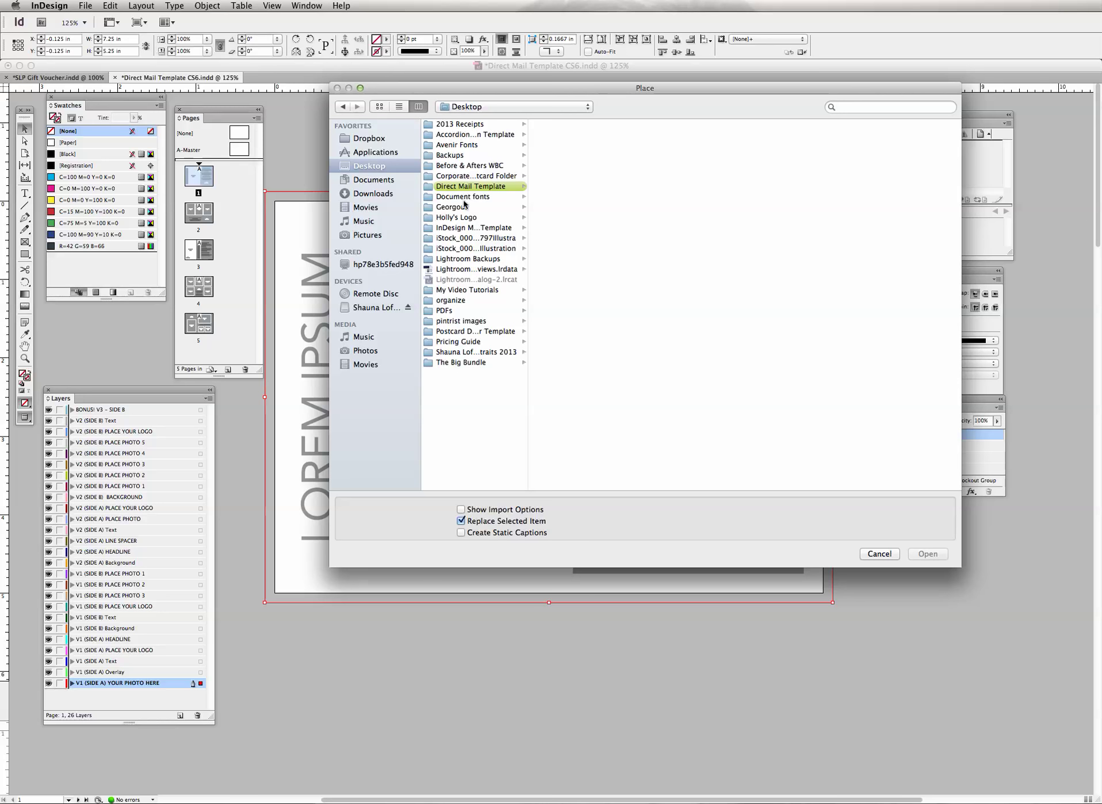
click(499, 333)
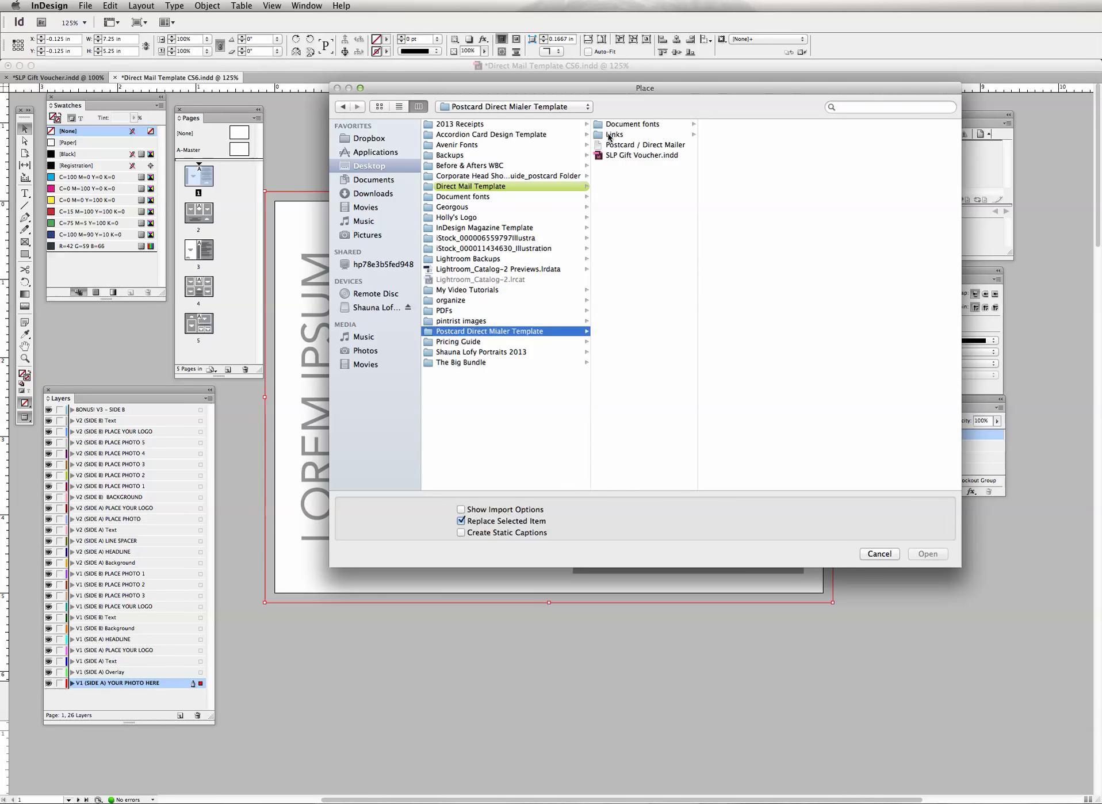
click(610, 135)
drag(803, 166, 852, 169)
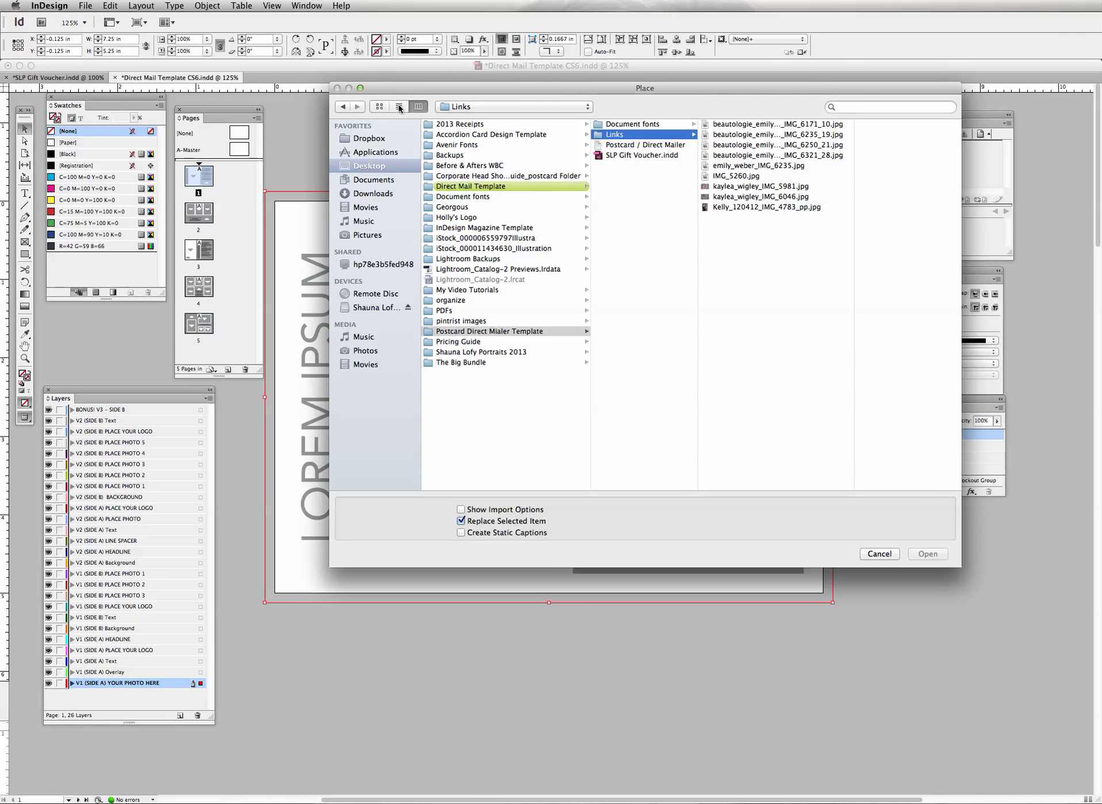
click(379, 107)
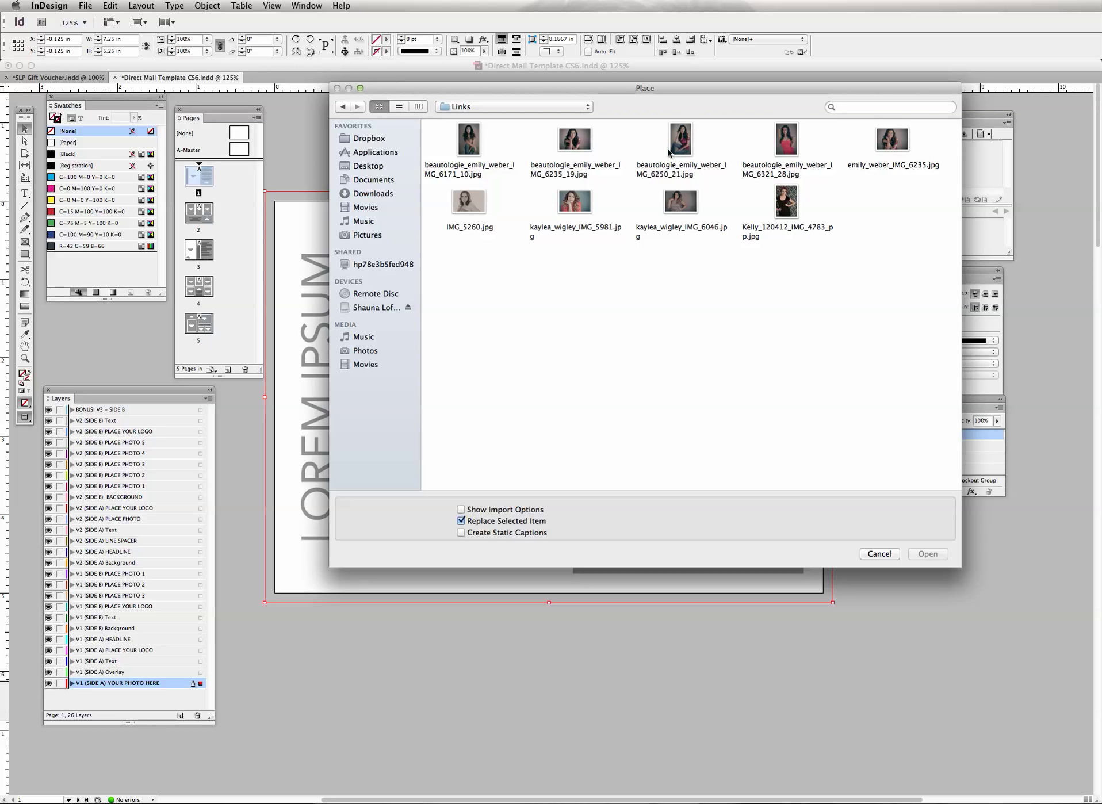
click(576, 141)
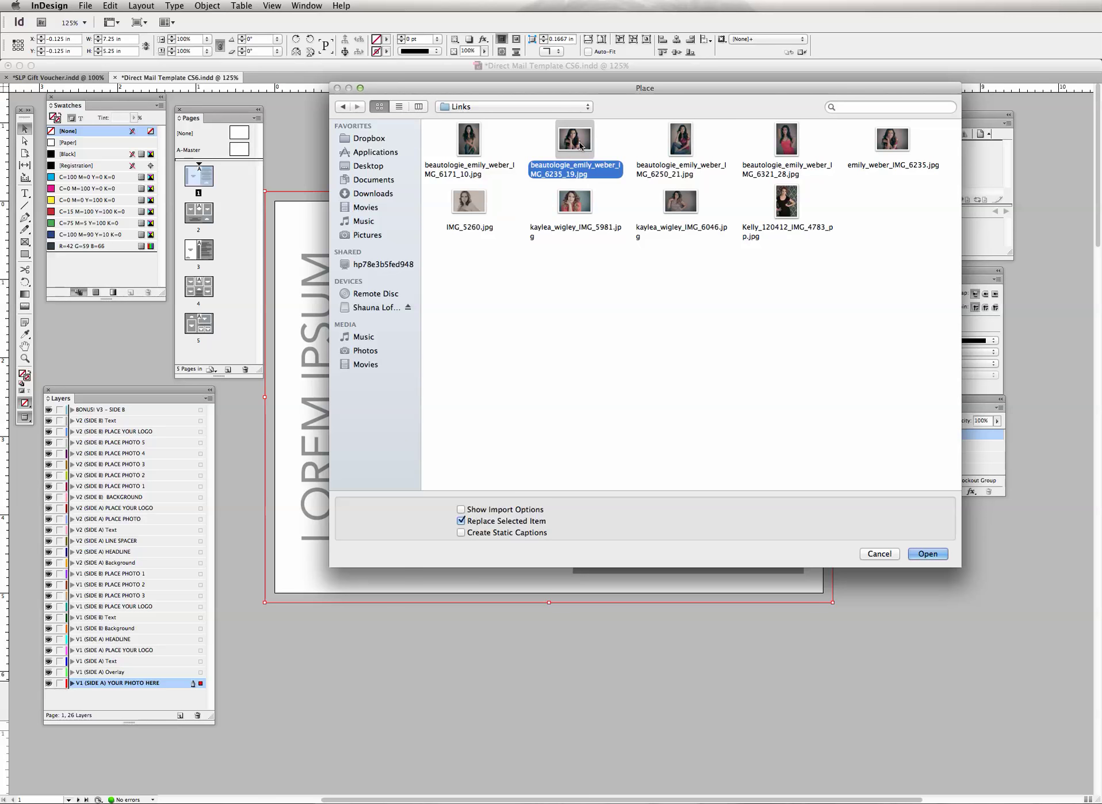
key(Return)
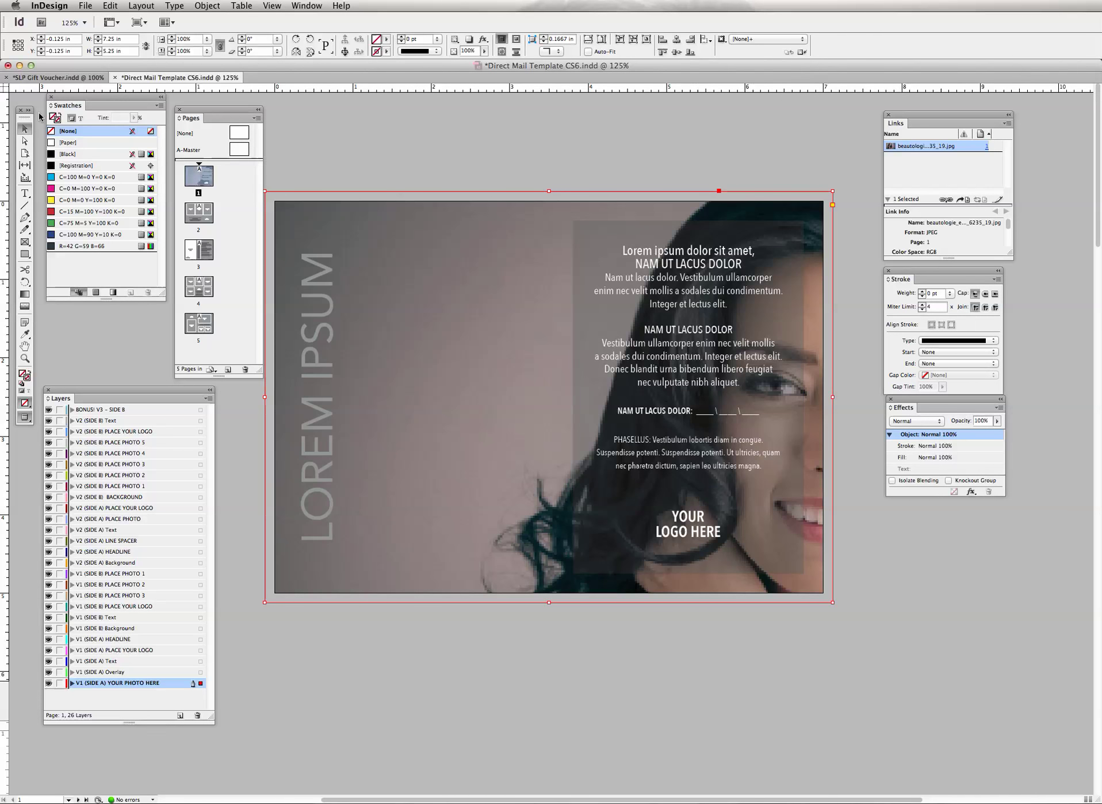
Move and shrink the portrait to about 47.55% so the face sits left of the text panel
click(25, 141)
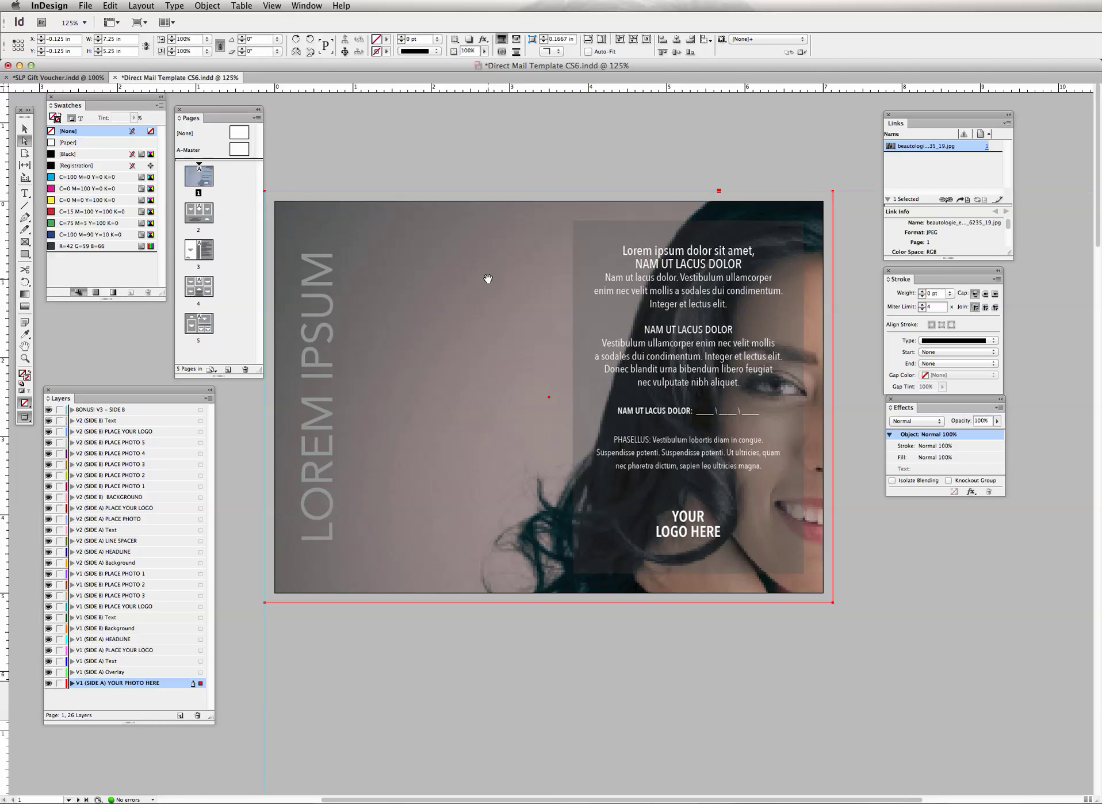
key(super+minus)
key(super+minus)
key(super+minus)
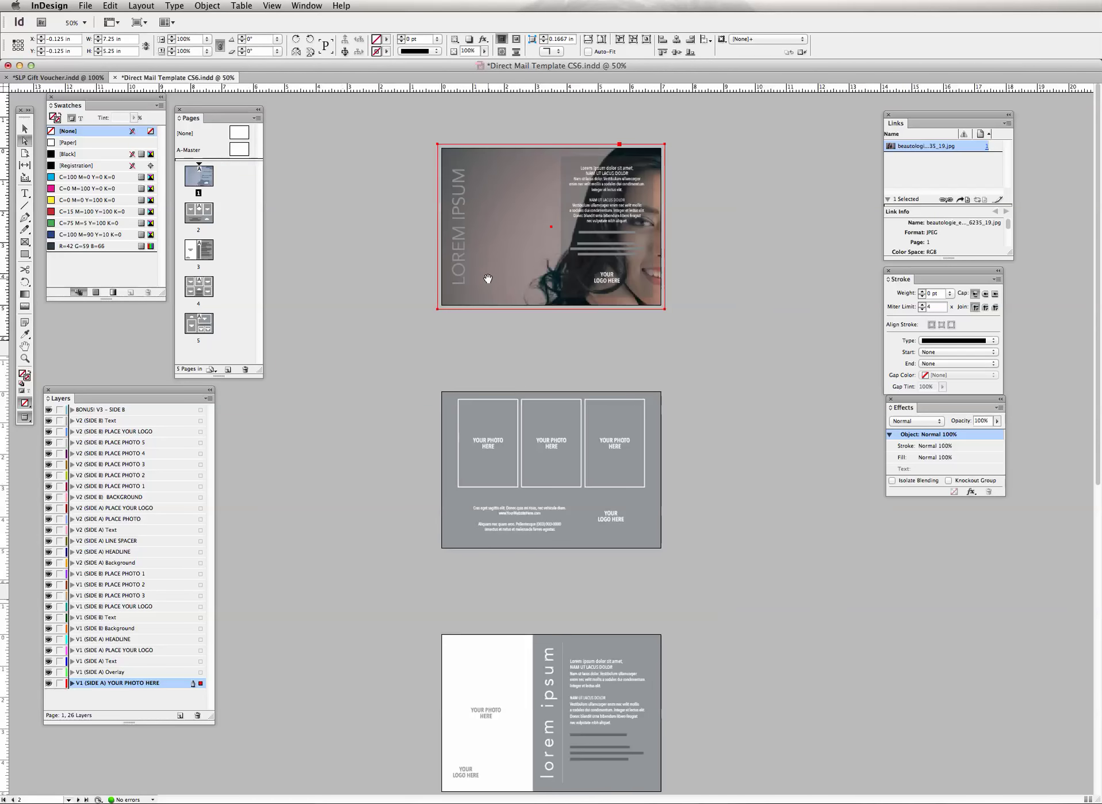
click(497, 263)
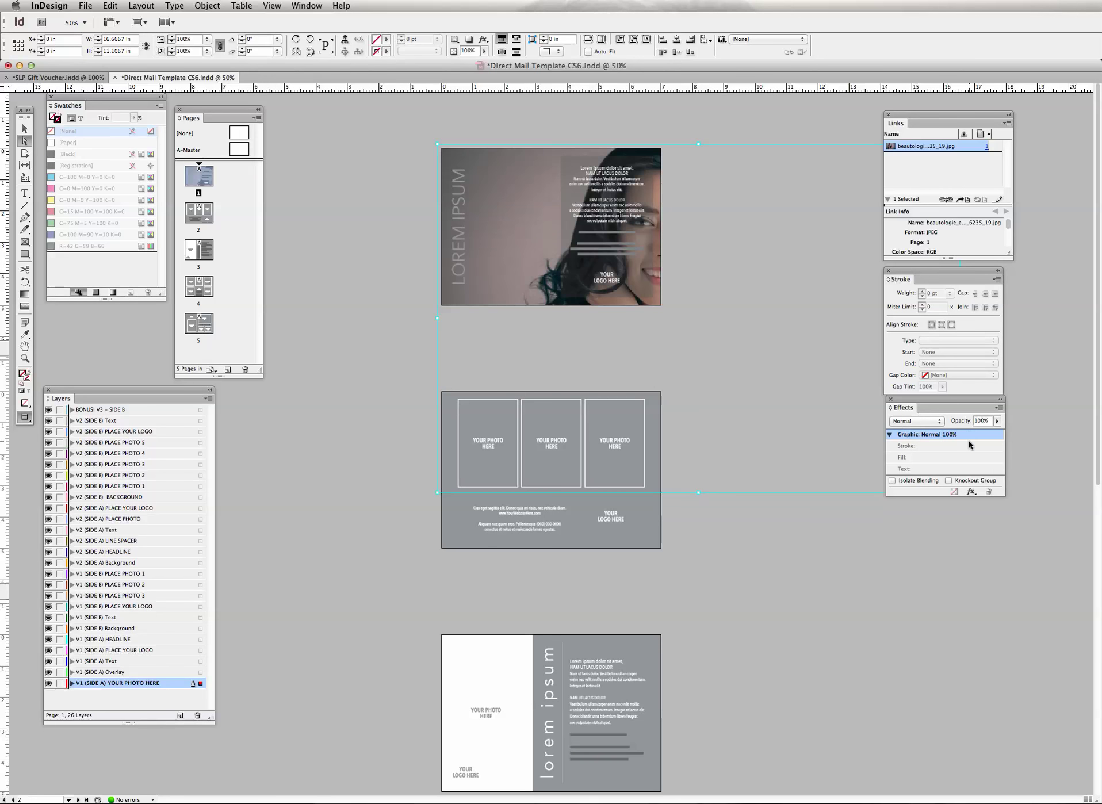
drag(778, 367, 654, 358)
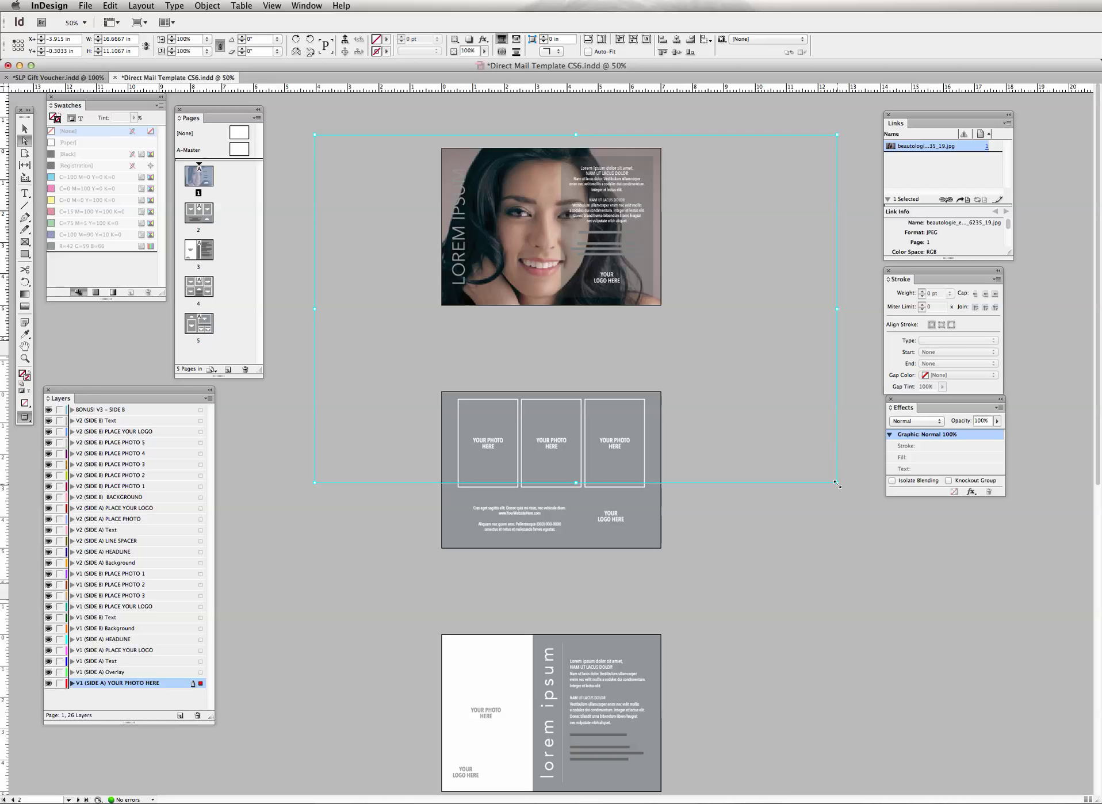
drag(837, 483, 666, 312)
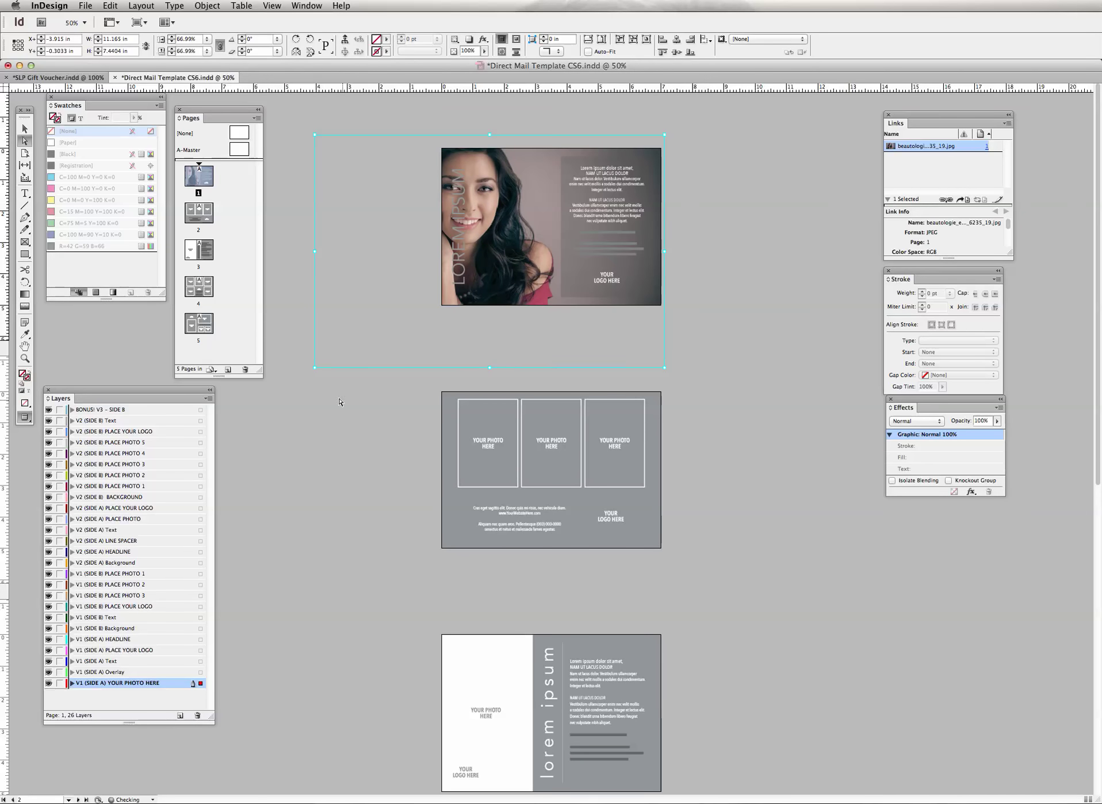
drag(315, 366, 438, 311)
drag(407, 140, 416, 144)
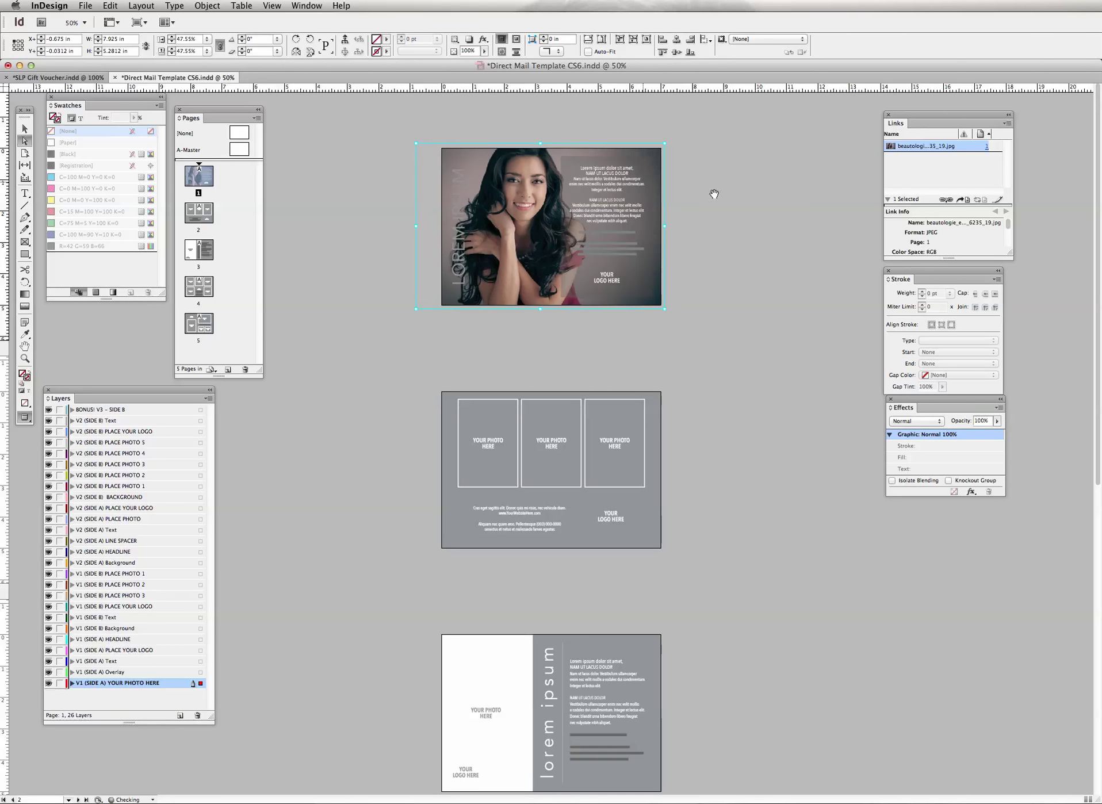
Zoom in and out to check the portrait's fit in the frame, then deselect it
key(super+alt+equal)
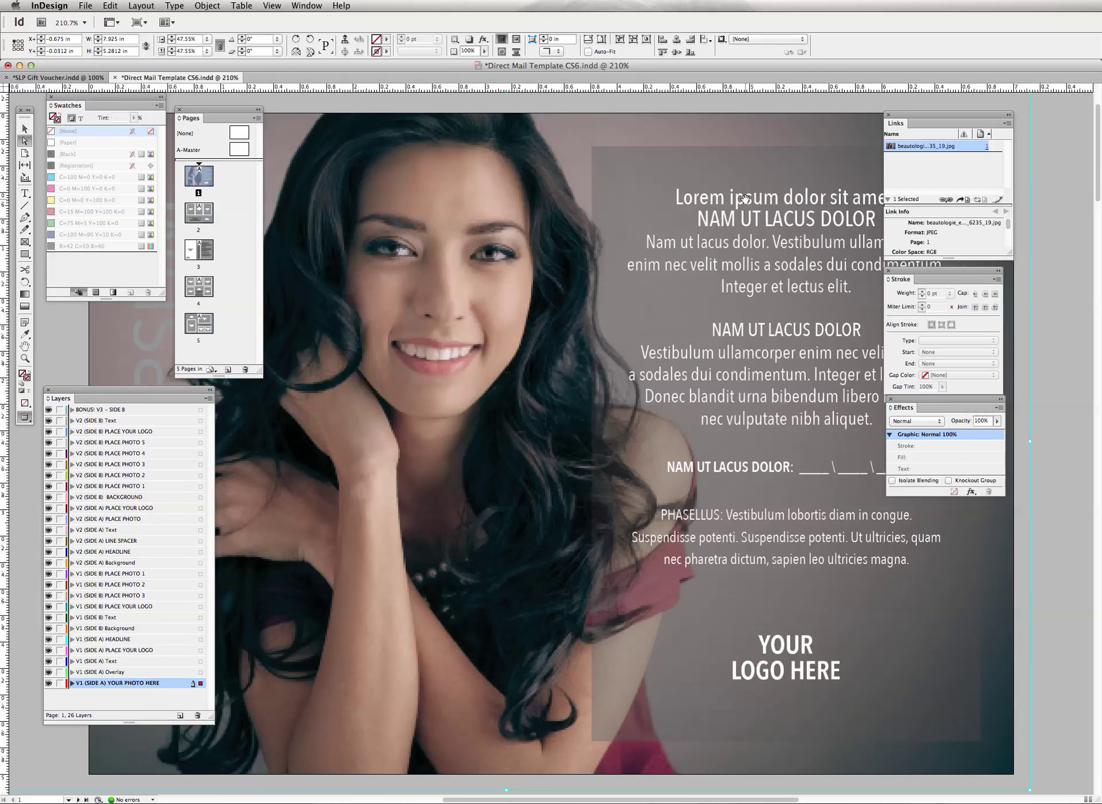
key(super+minus)
key(super+minus)
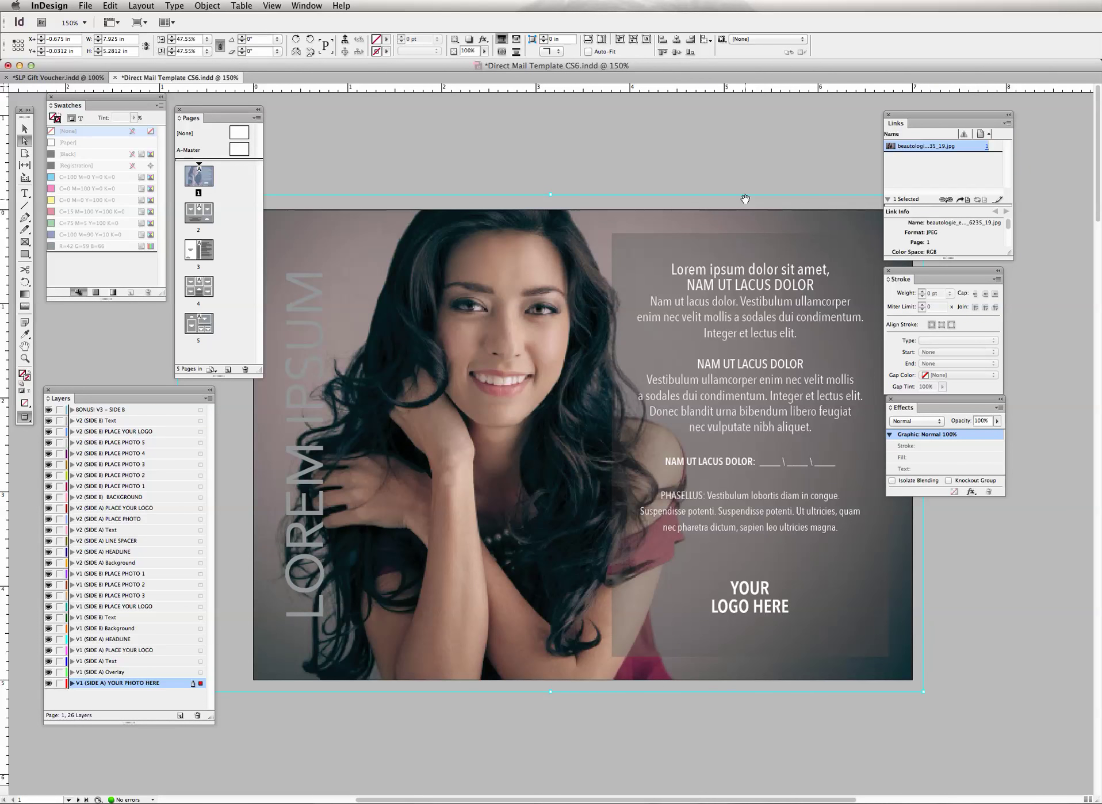
key(super+alt+equal)
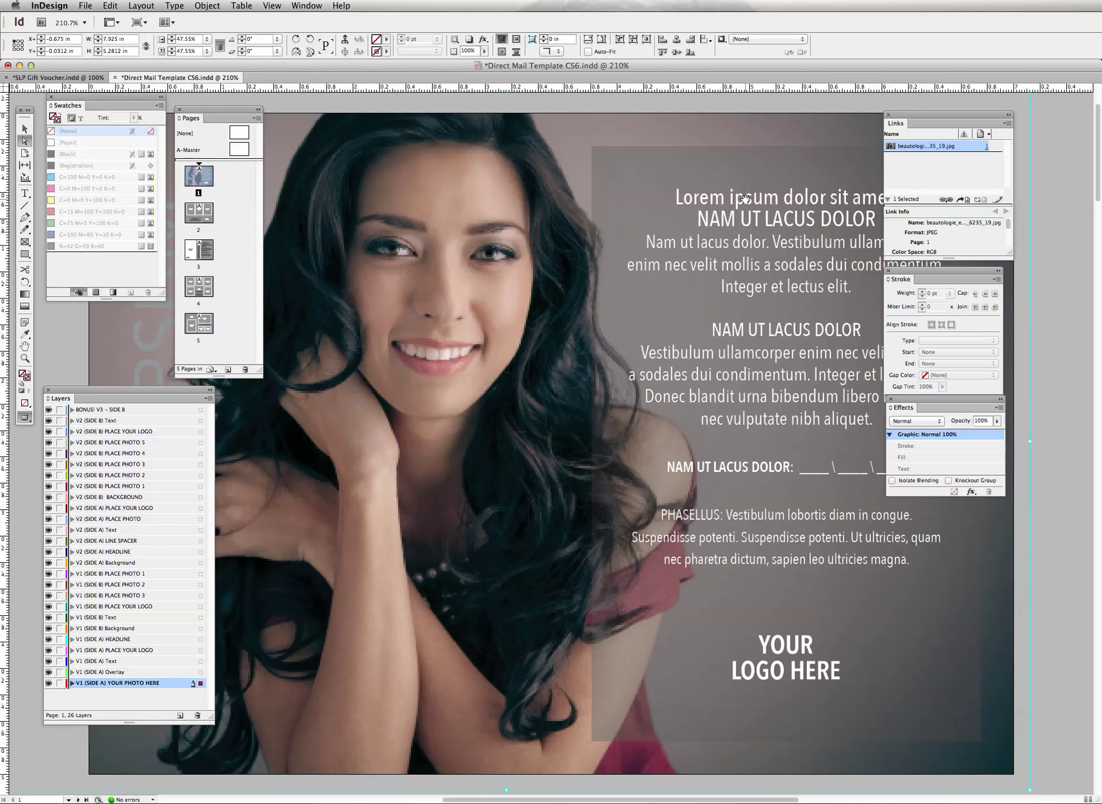
key(super+alt+2)
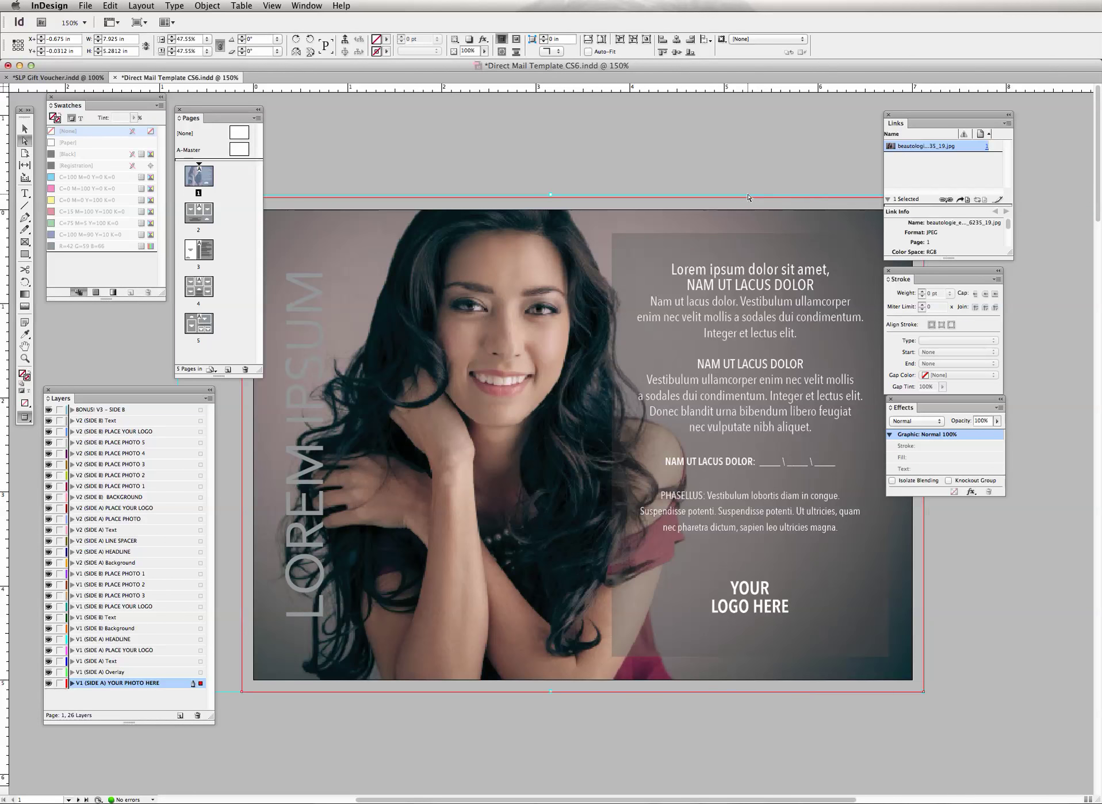
key(super+minus)
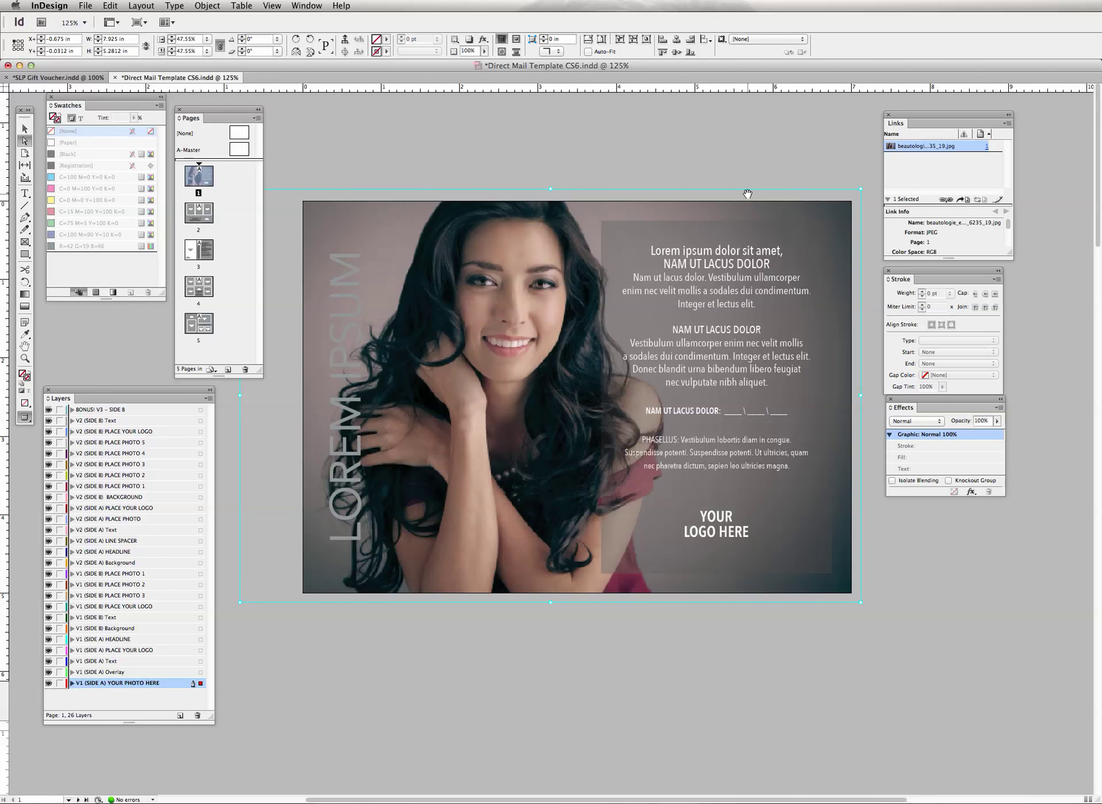
click(745, 136)
Turn on View > Overprint Preview and deselect the photo frame
click(539, 246)
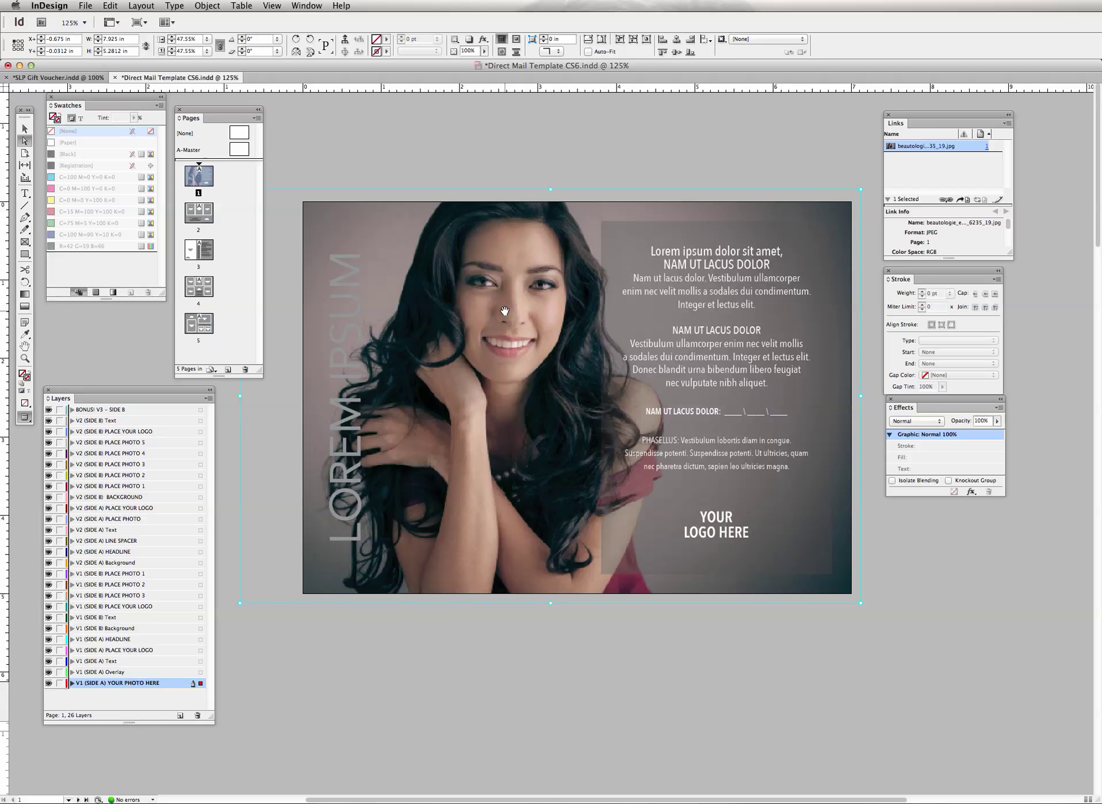
scroll(504, 311, left, 3)
scroll(504, 312, right, 9)
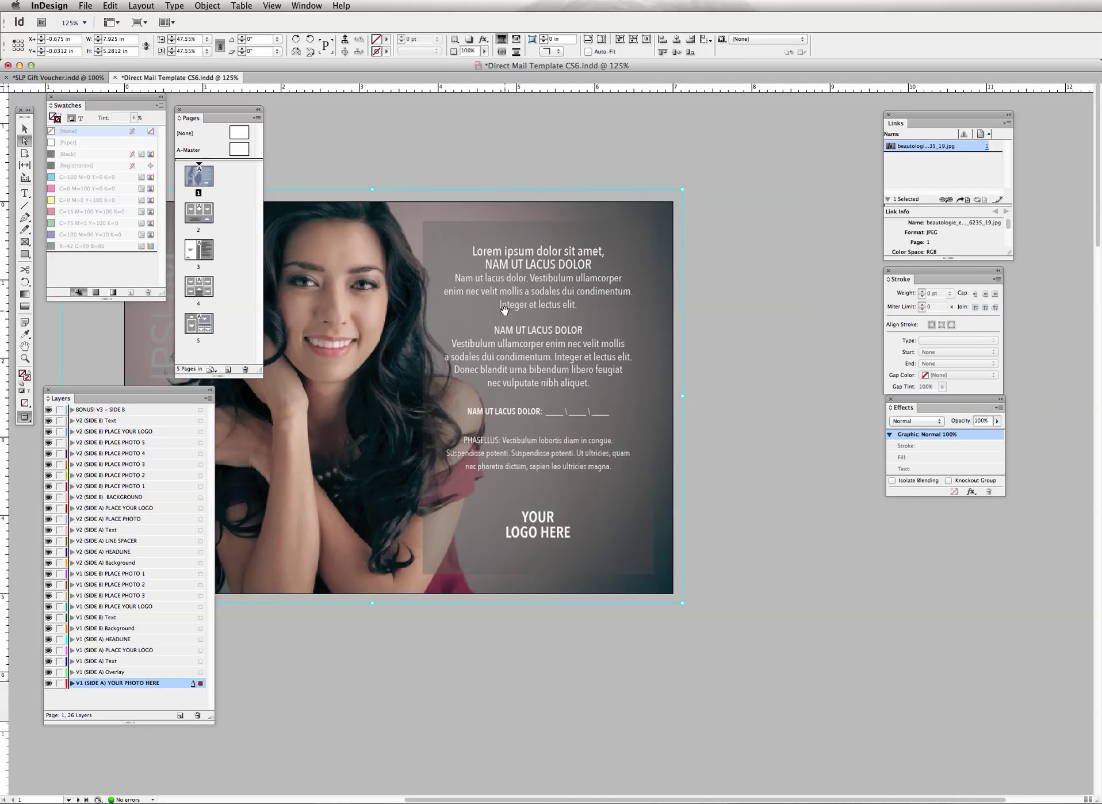
scroll(504, 311, left, 6)
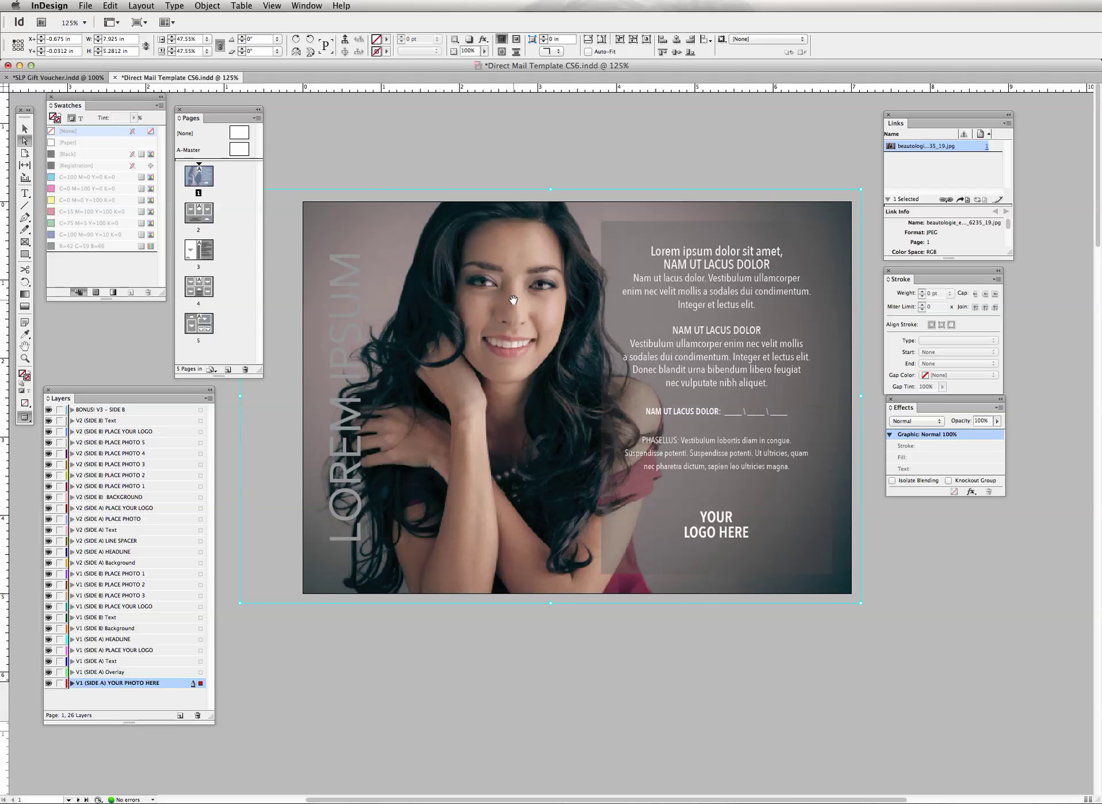
scroll(451, 163, left, 3)
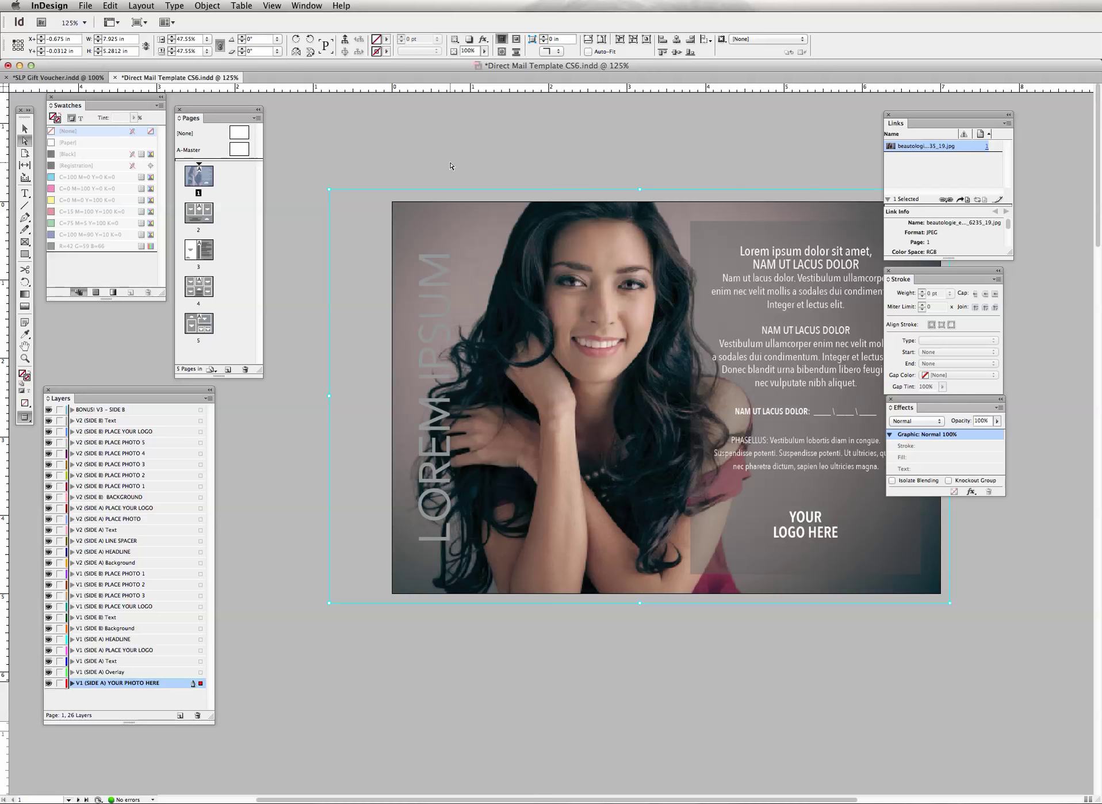
scroll(451, 166, right, 6)
scroll(450, 166, left, 3)
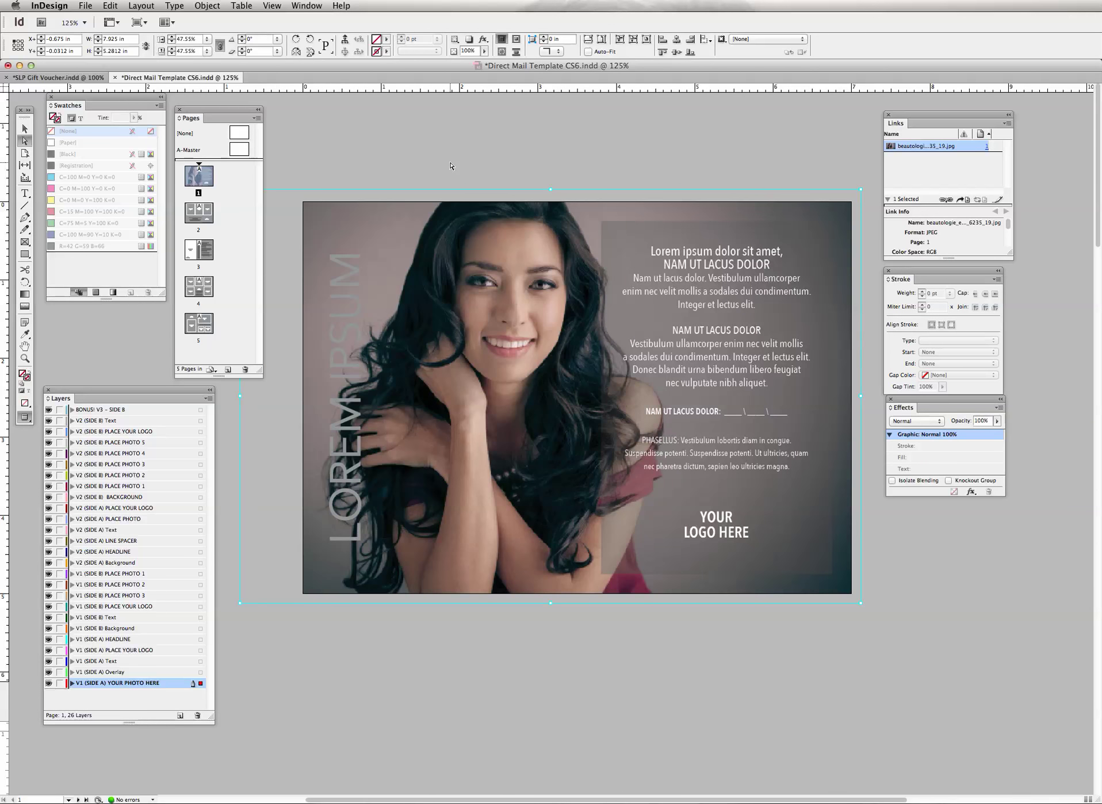
click(299, 6)
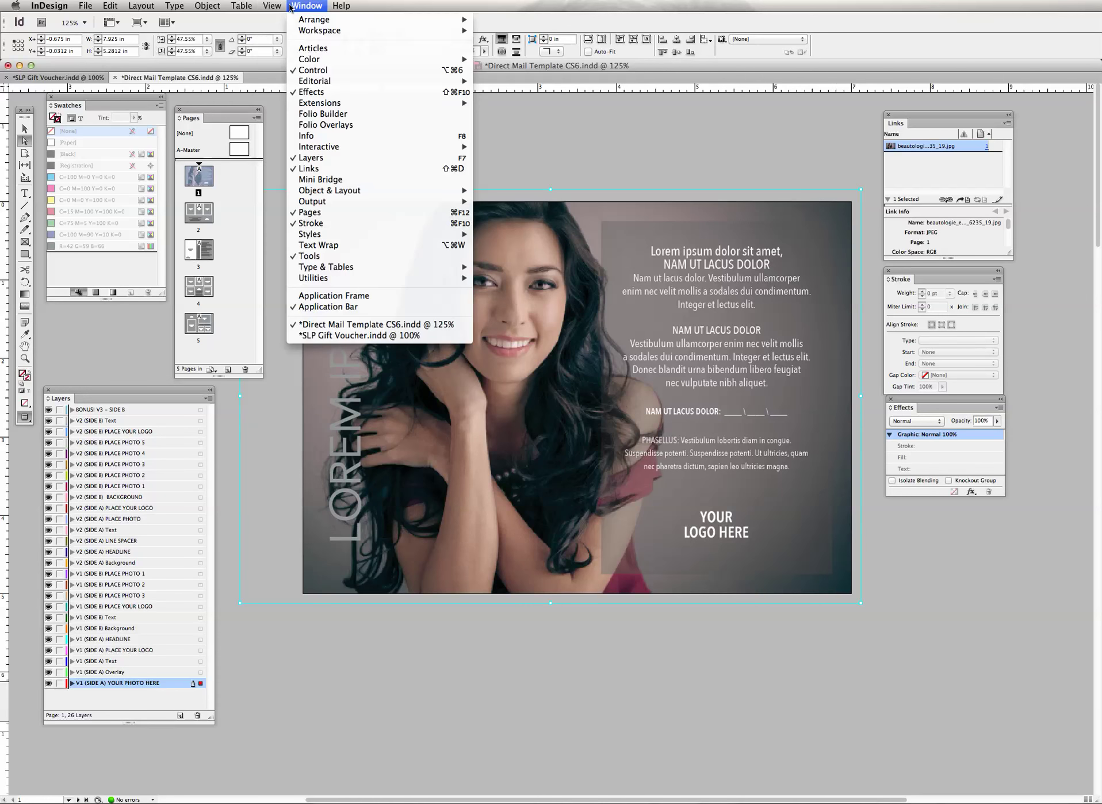
mouse_move(272, 5)
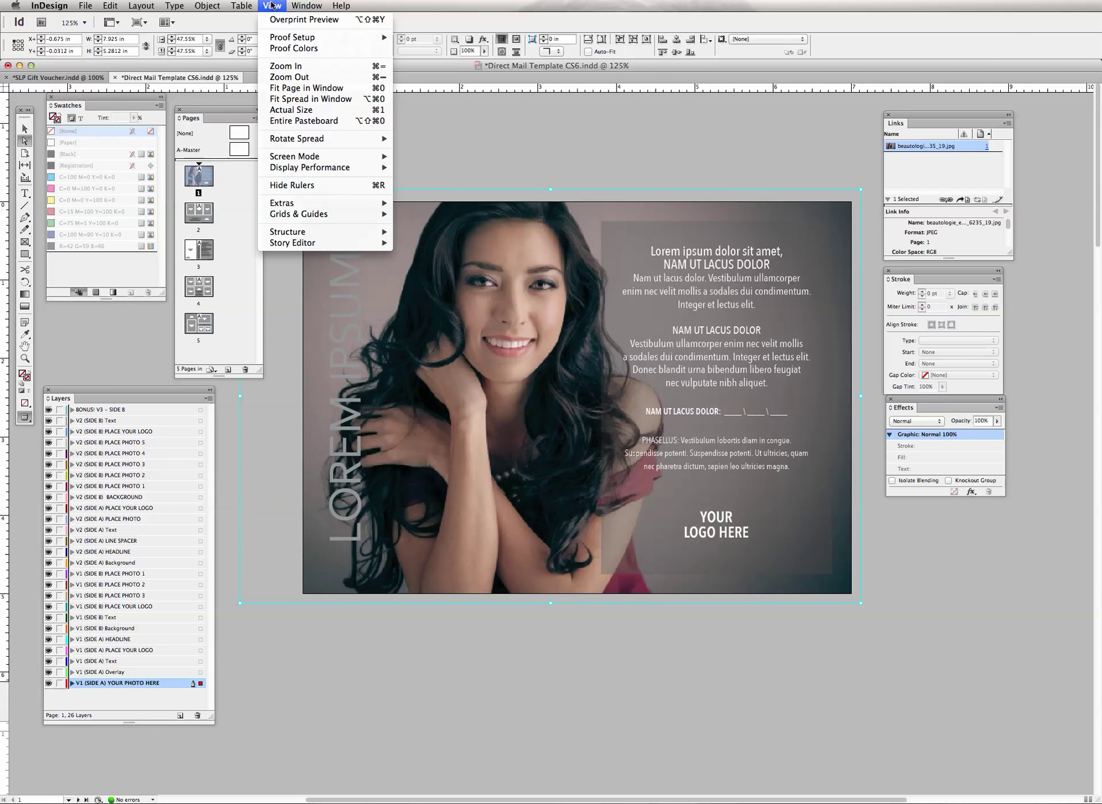
click(282, 21)
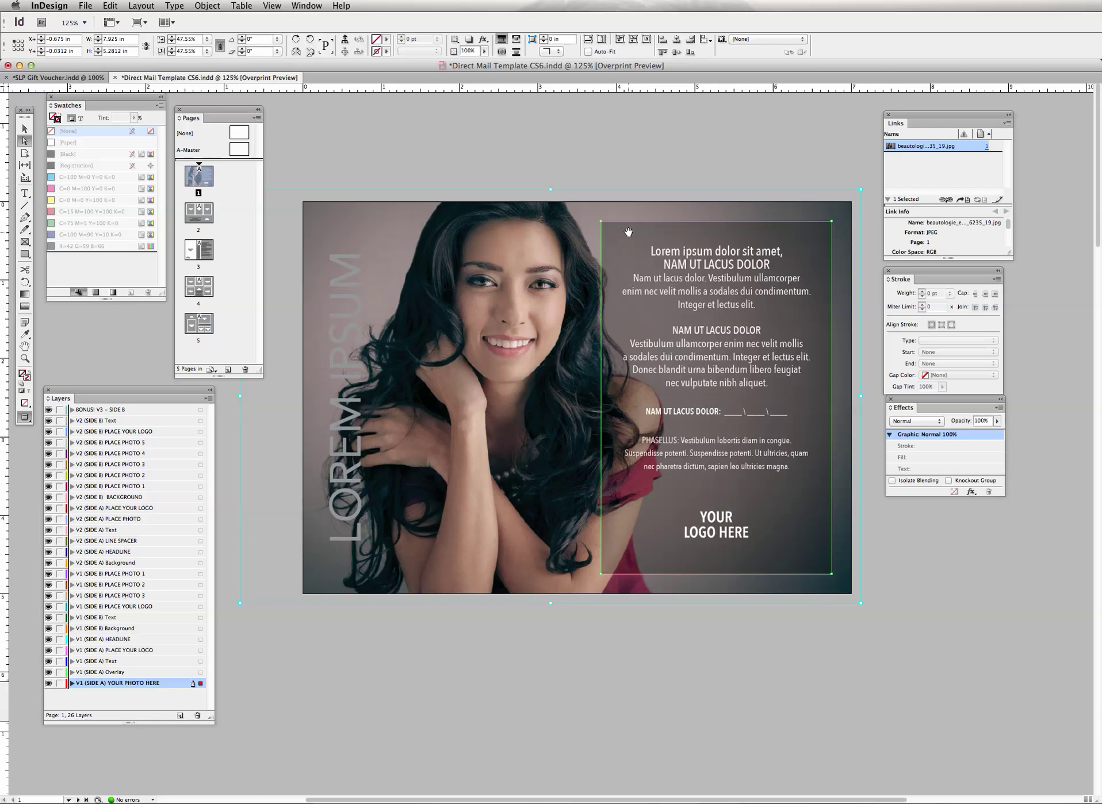
click(612, 174)
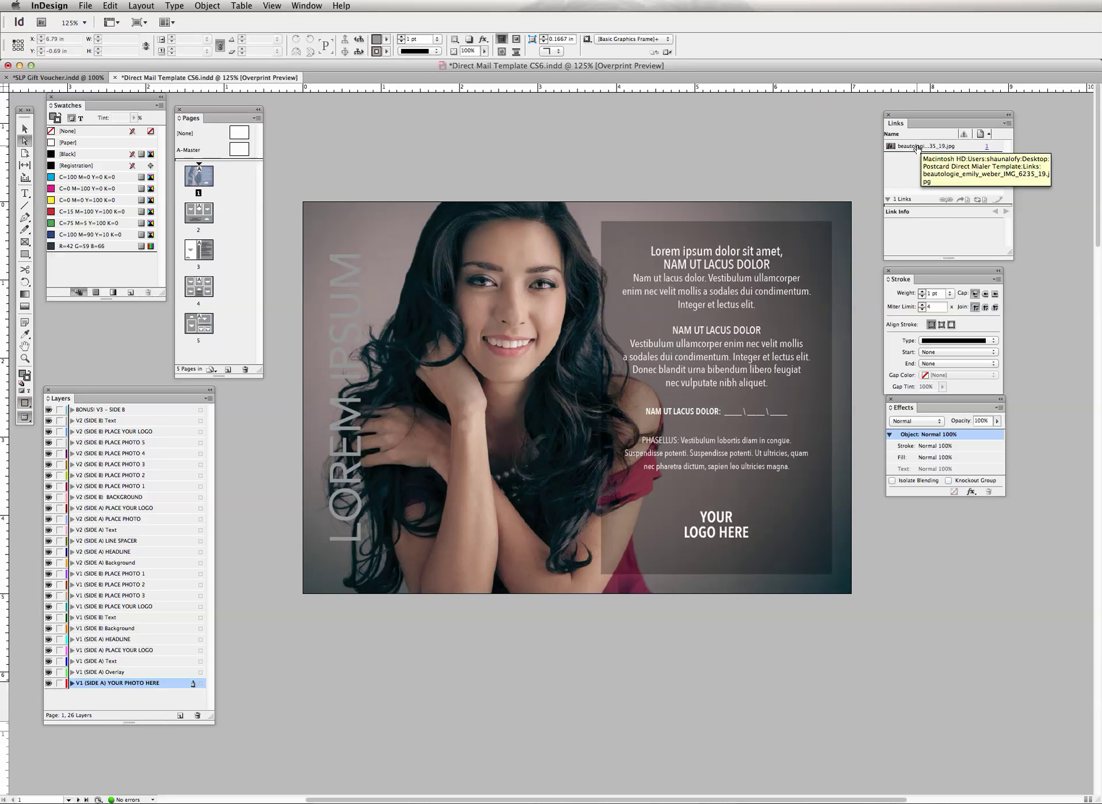
click(916, 147)
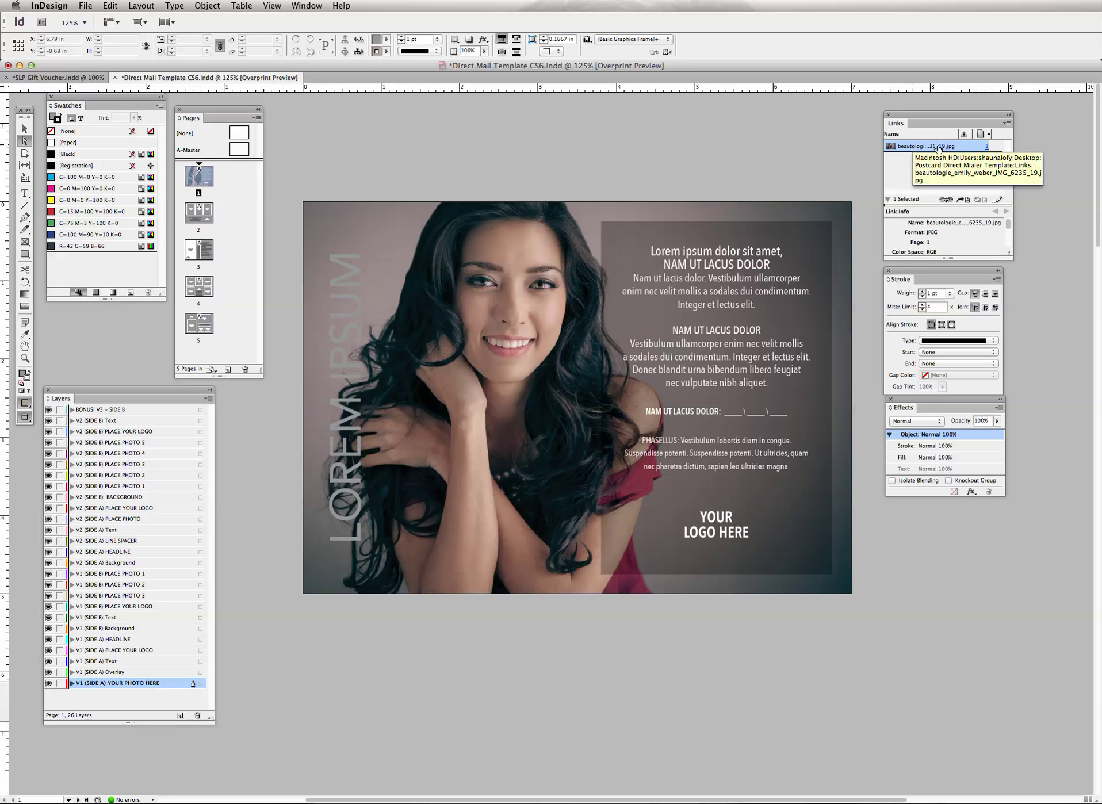
click(1007, 125)
click(1007, 124)
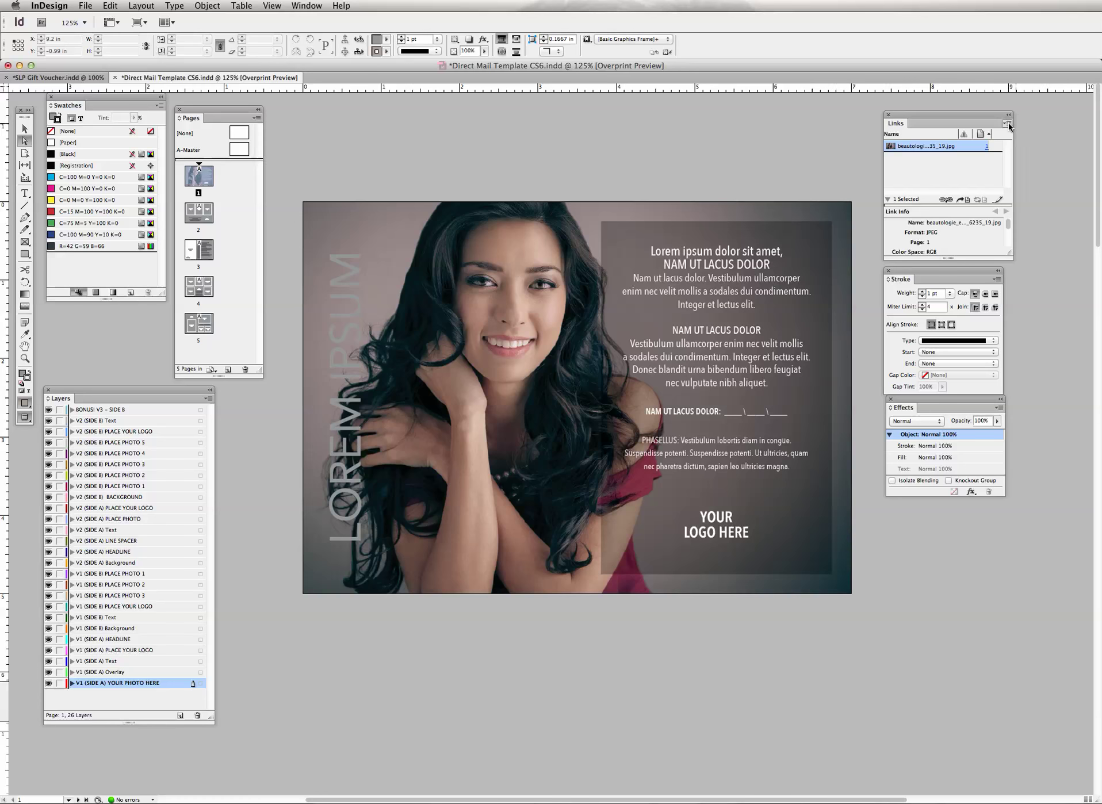
click(1007, 123)
click(1039, 124)
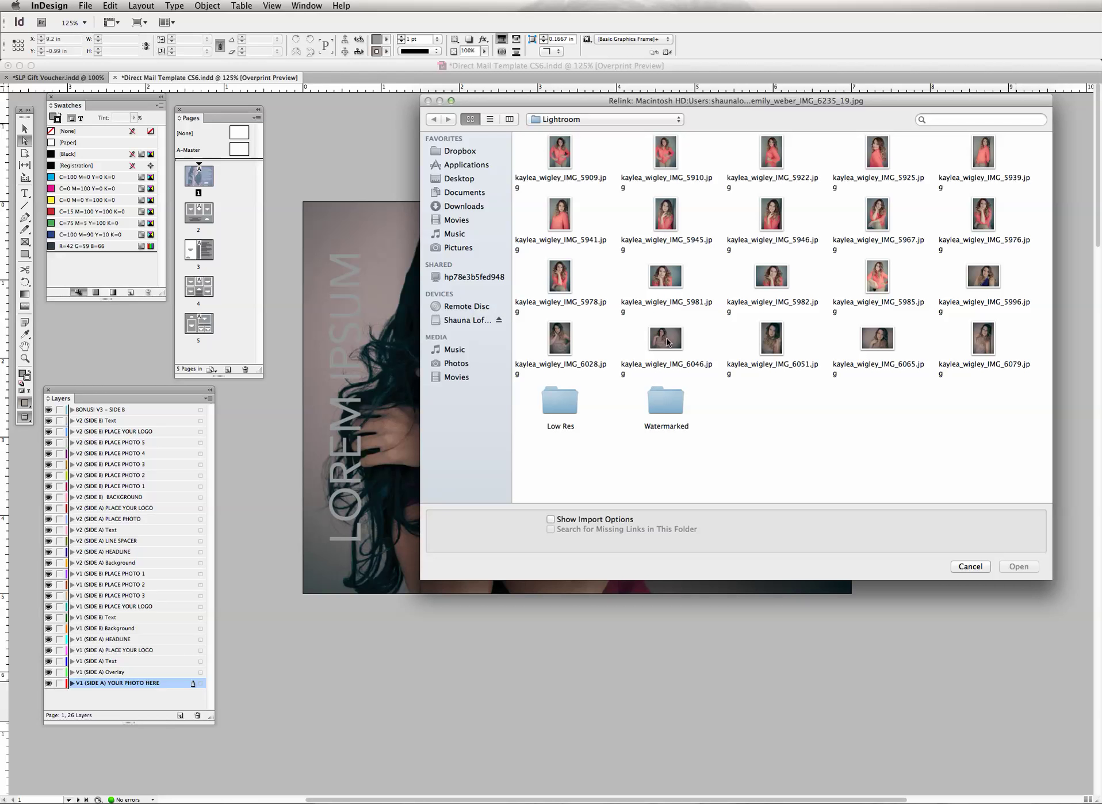
double_click(667, 340)
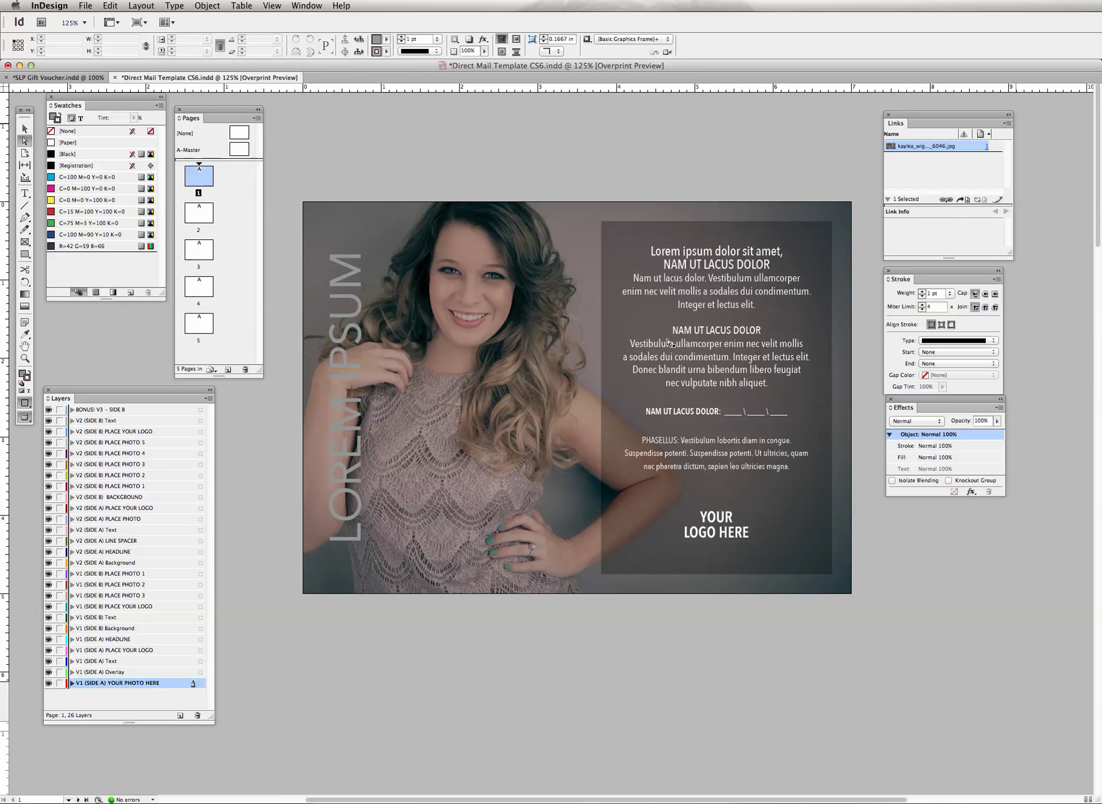
key(cmd+z)
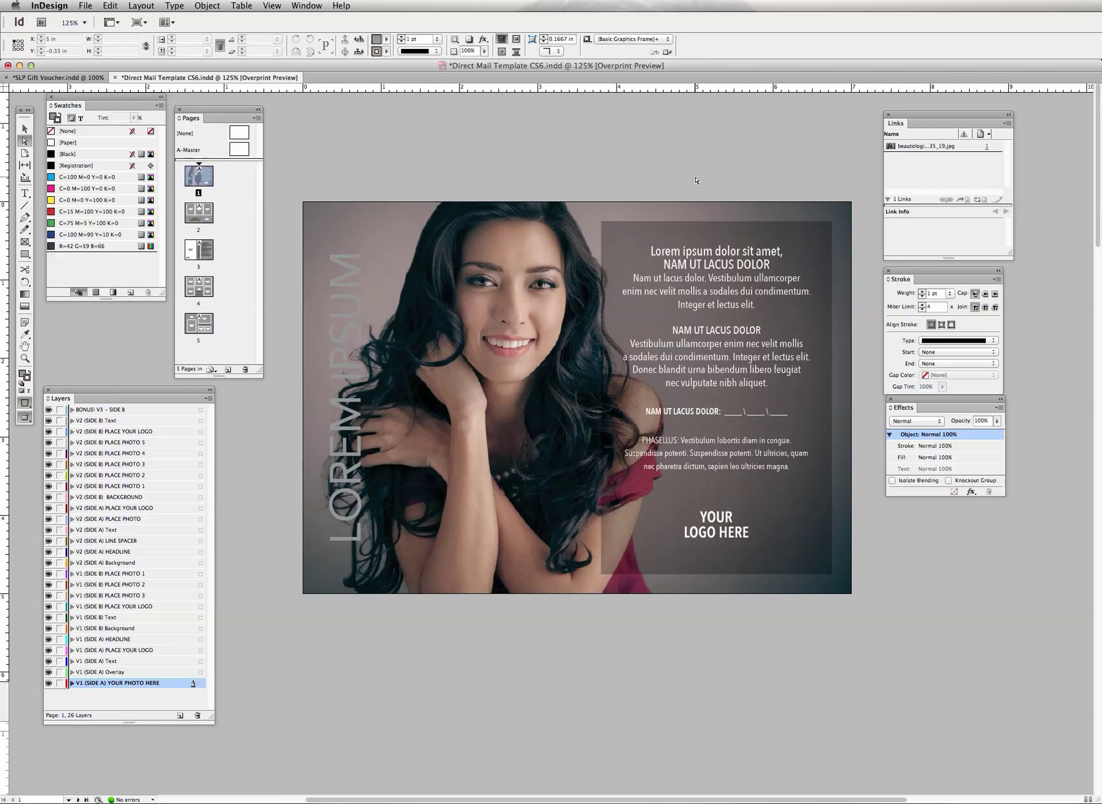
Colour the vertical LOREM IPSUM text [Paper] white and replace it with GIFT VOUCHER
click(24, 195)
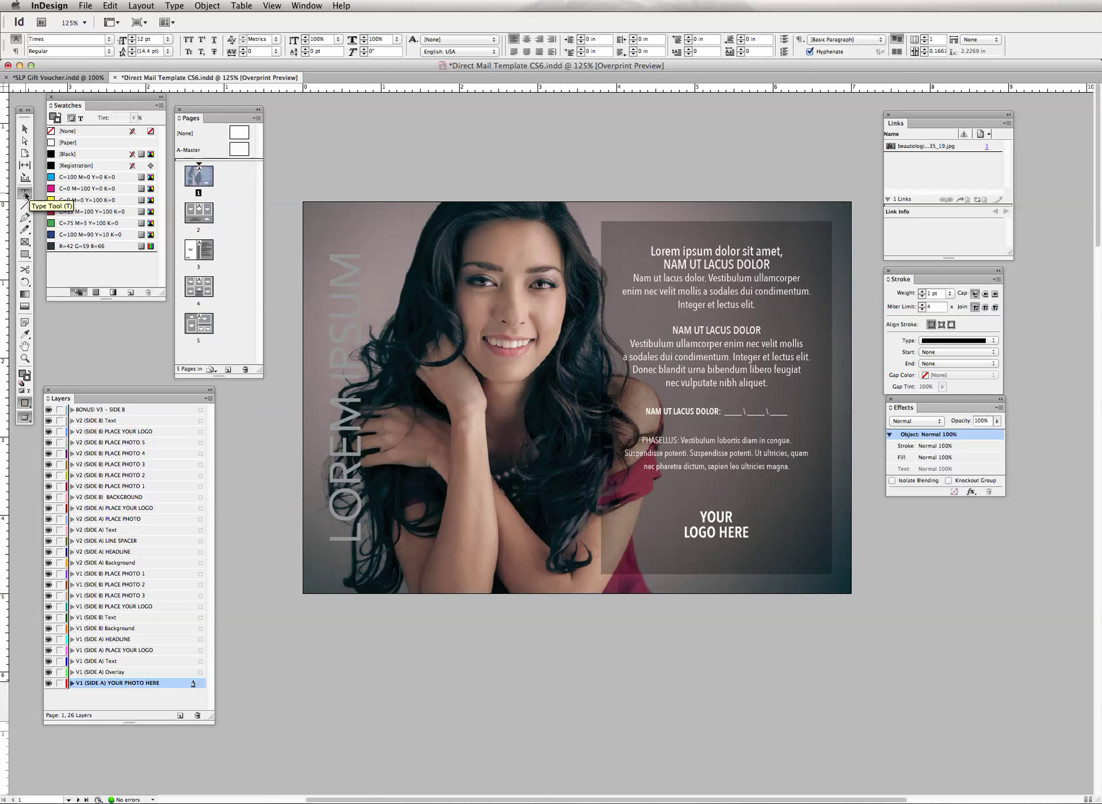
click(340, 341)
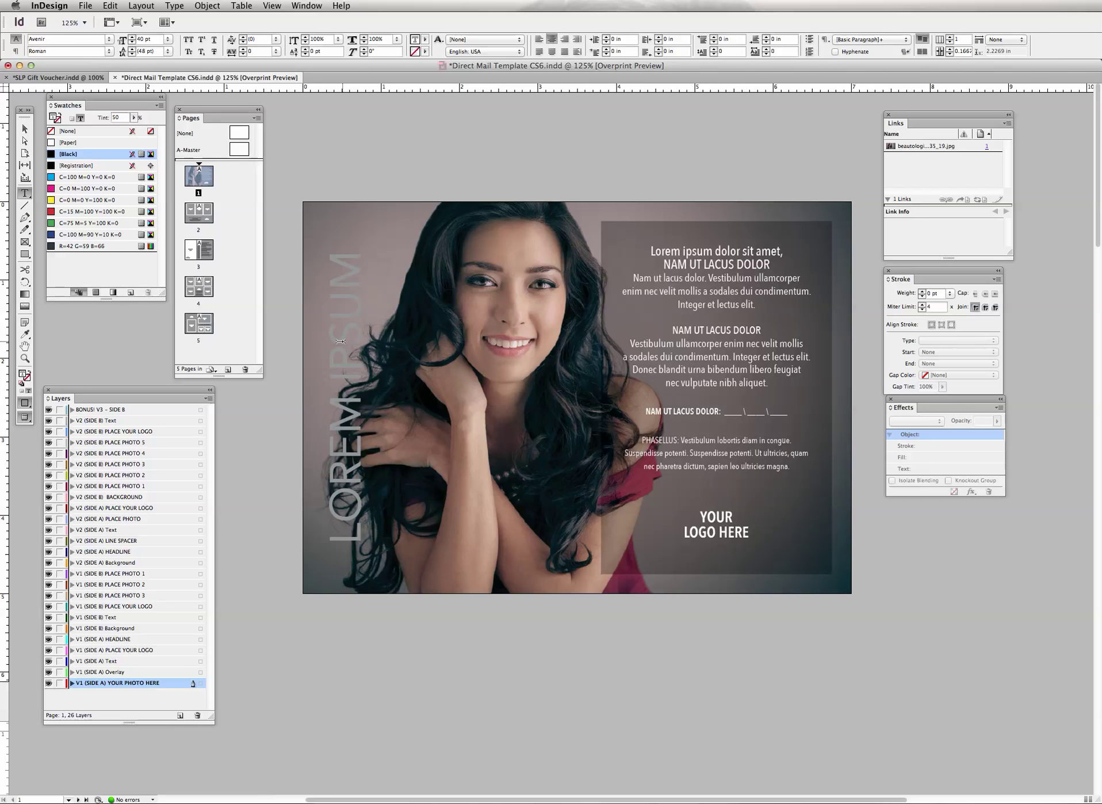
drag(346, 254, 343, 541)
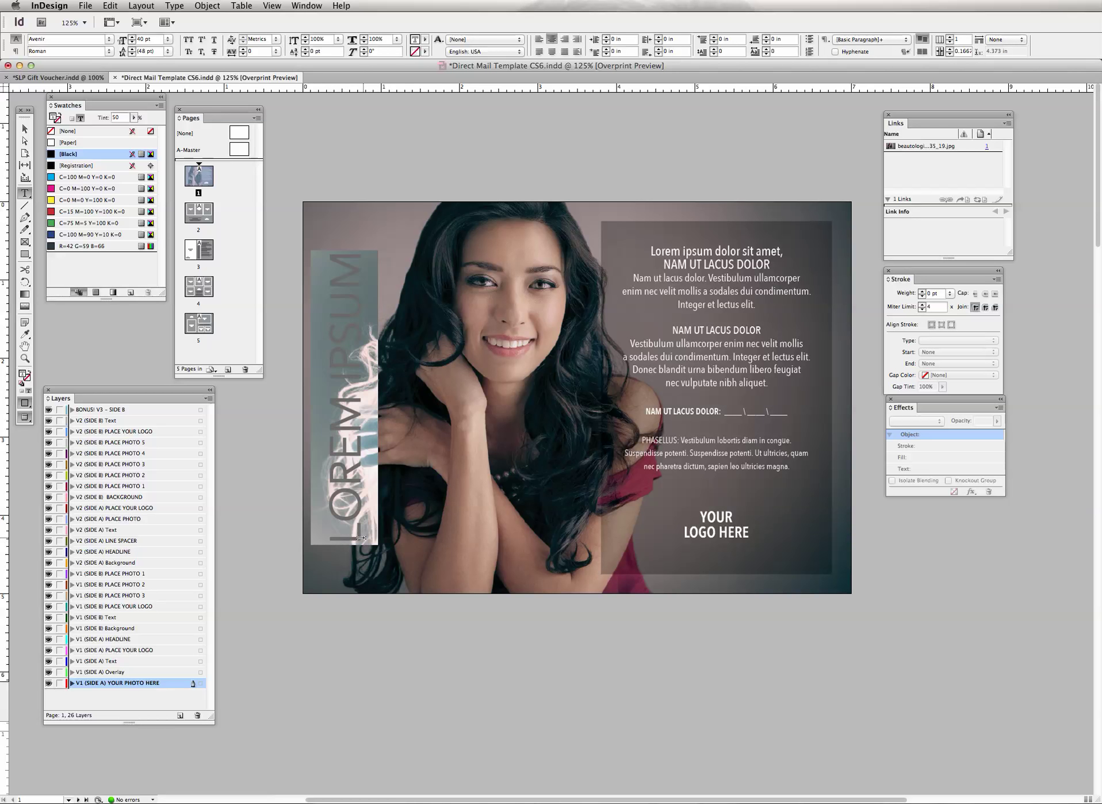
click(123, 144)
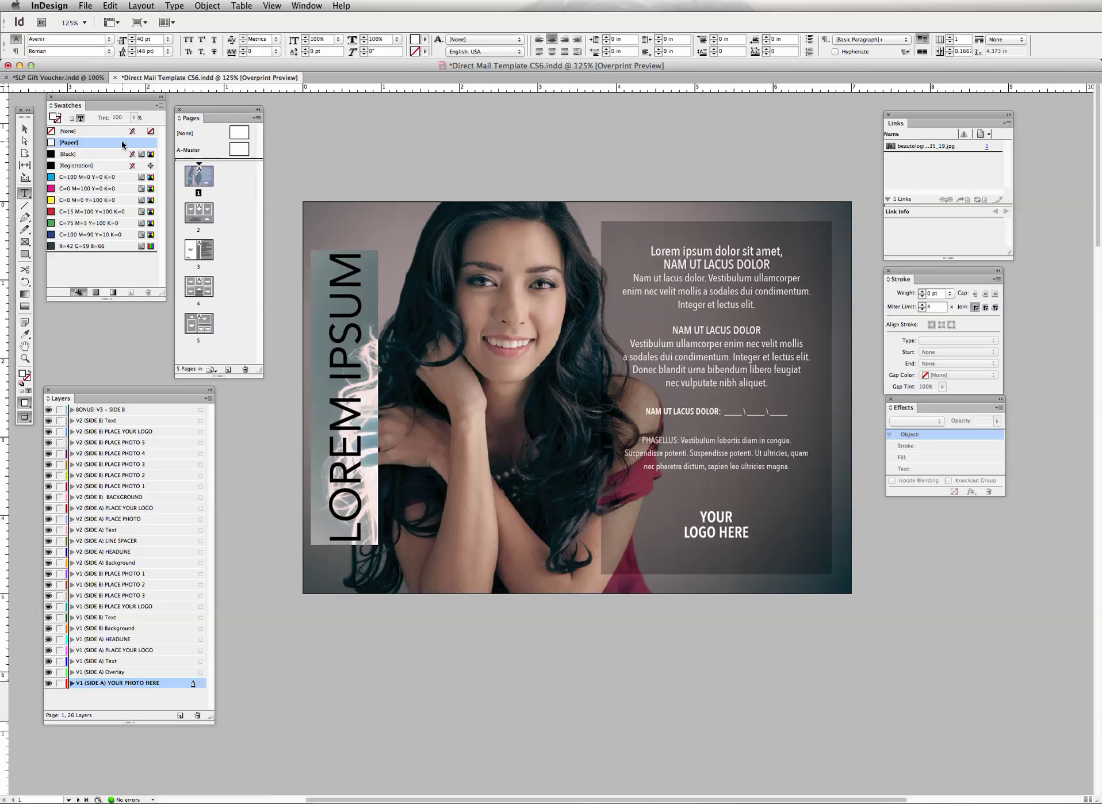
key(BackSpace)
text(G)
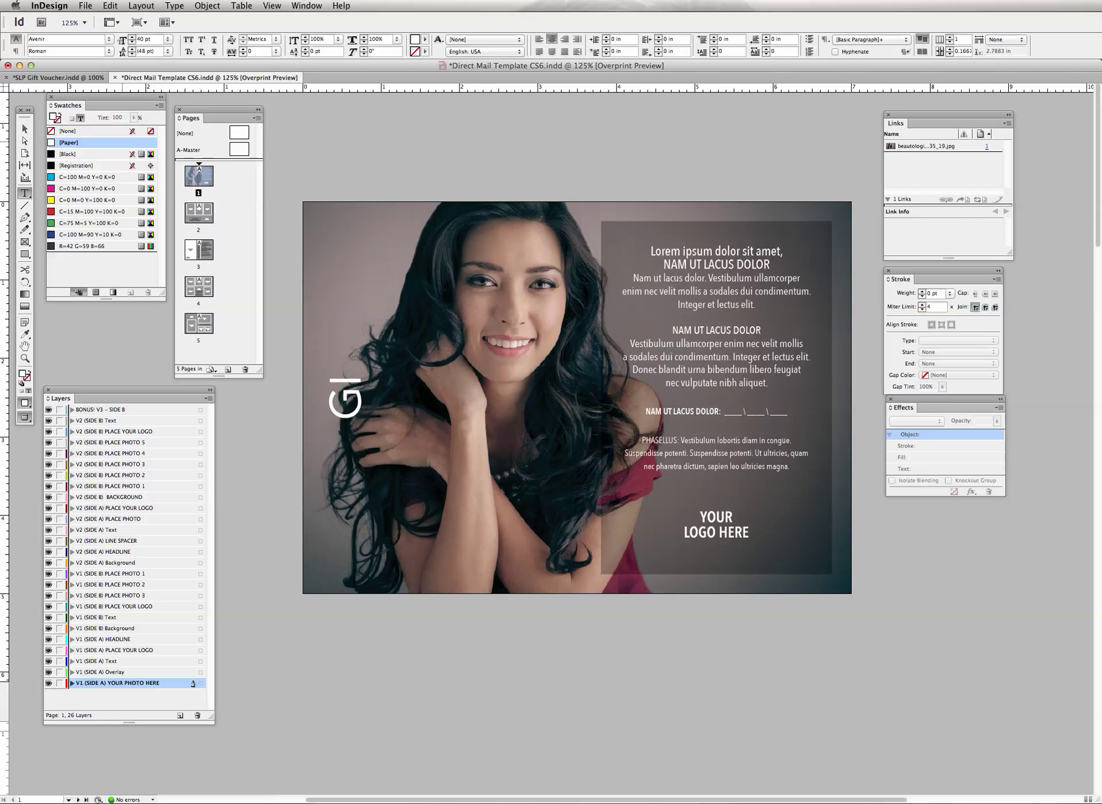
text(IFT)
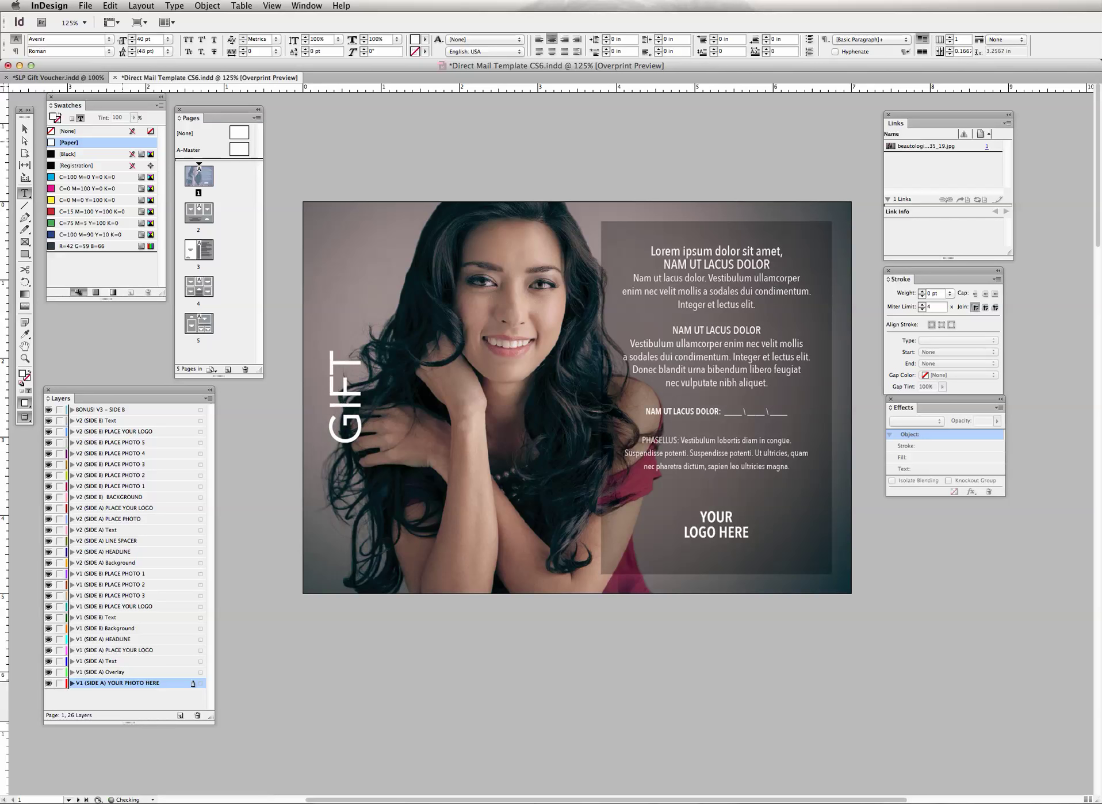
text( VOUCHER)
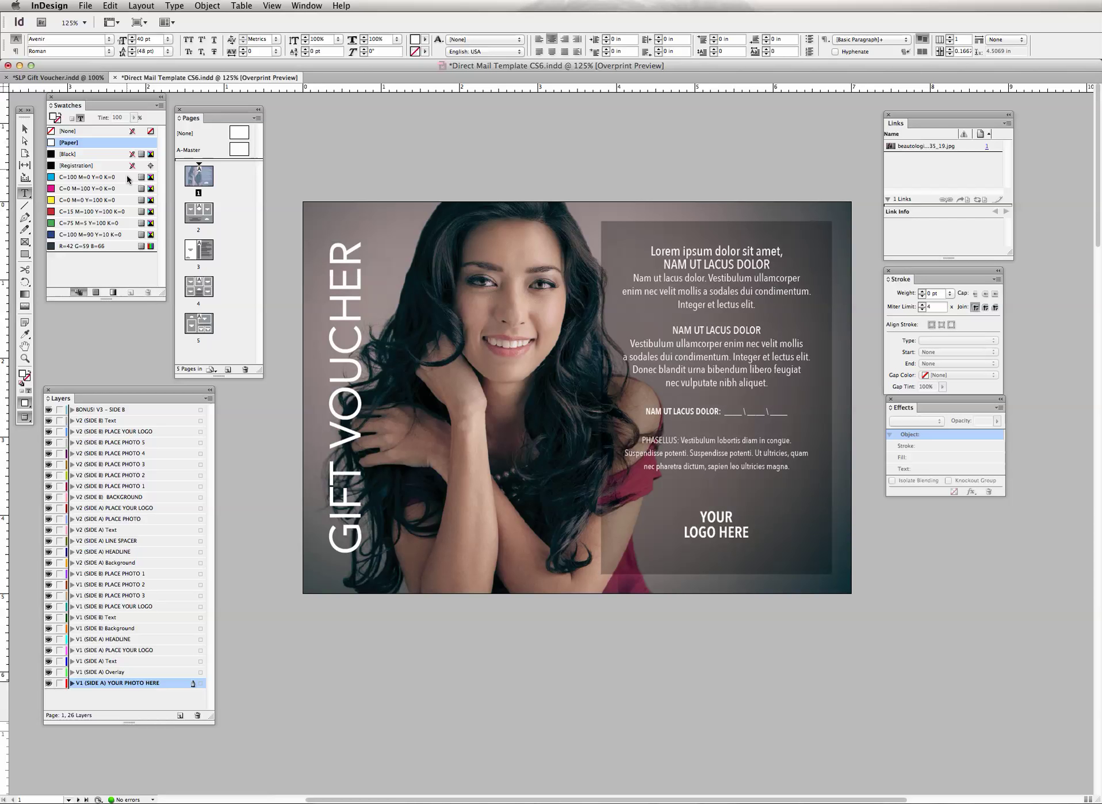
Select GIFT and open the Character panel, docking it beside the Effects panel
drag(351, 470, 352, 505)
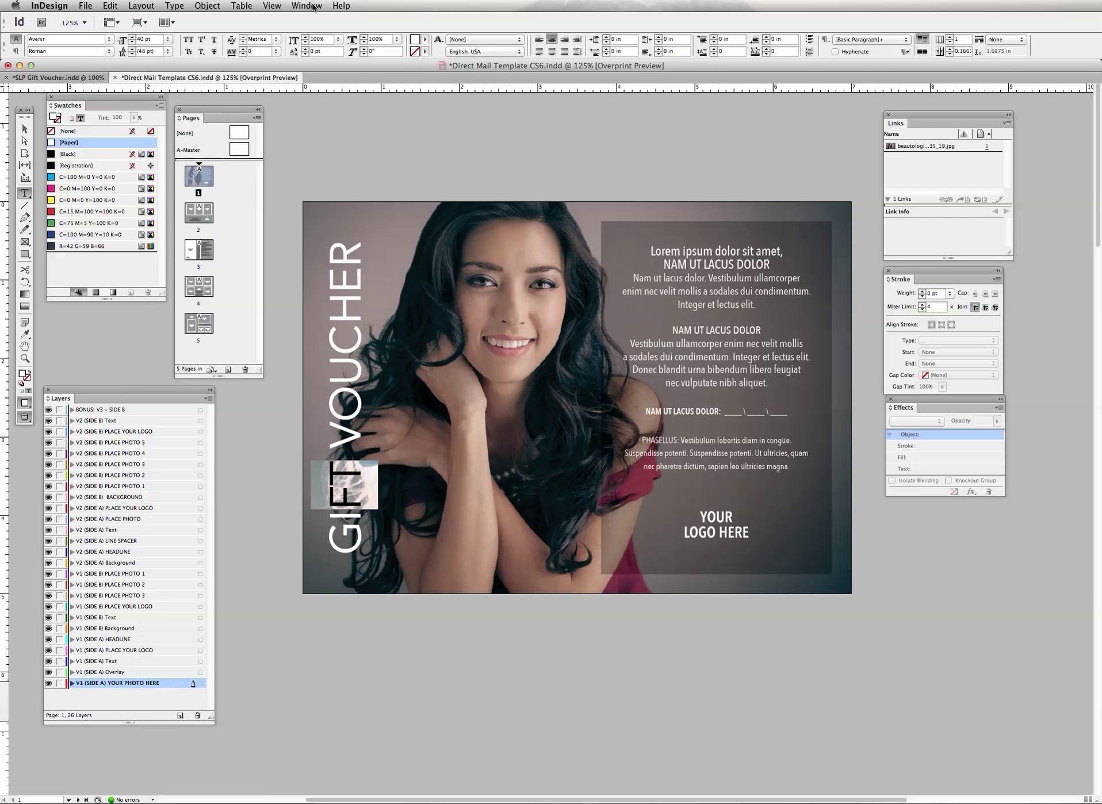
click(314, 7)
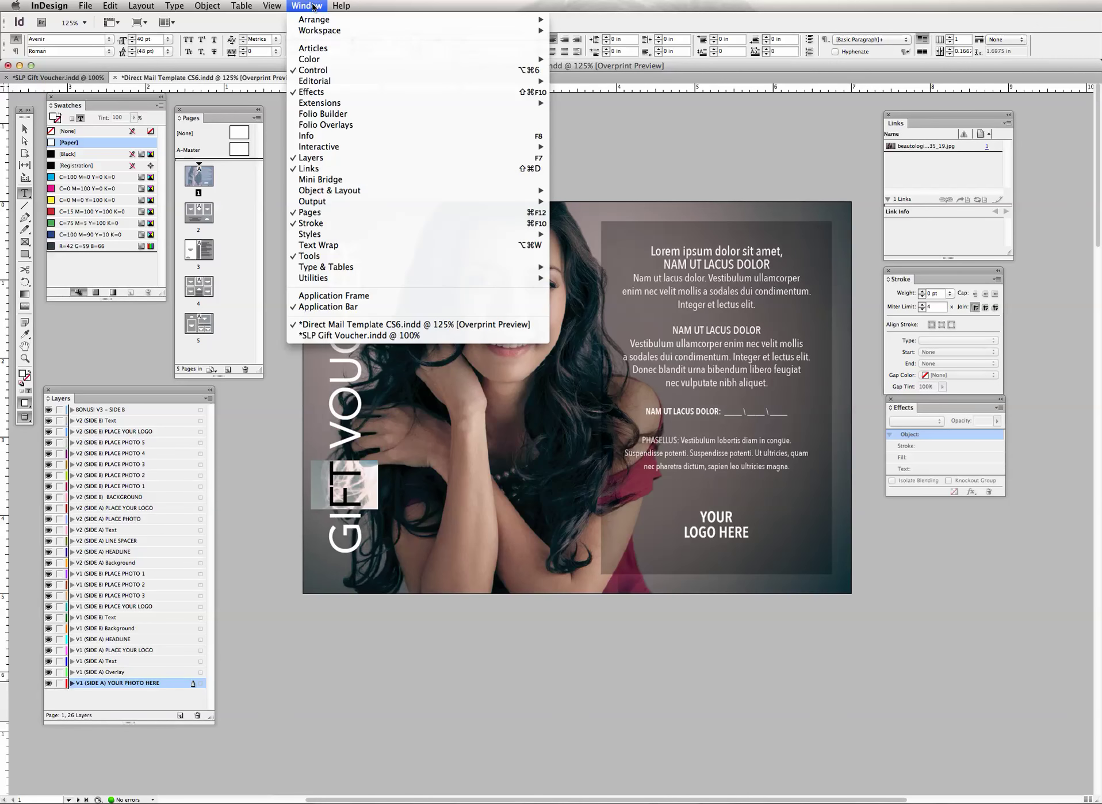
mouse_move(175, 6)
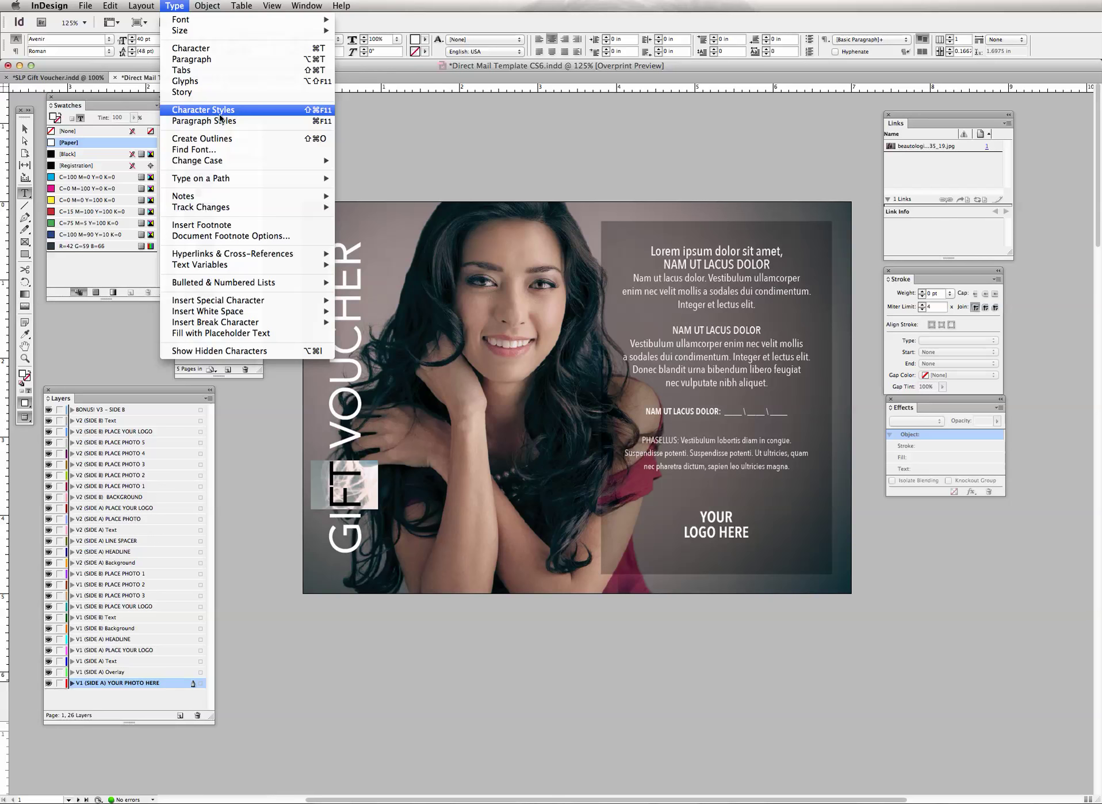
click(221, 49)
drag(716, 369, 924, 508)
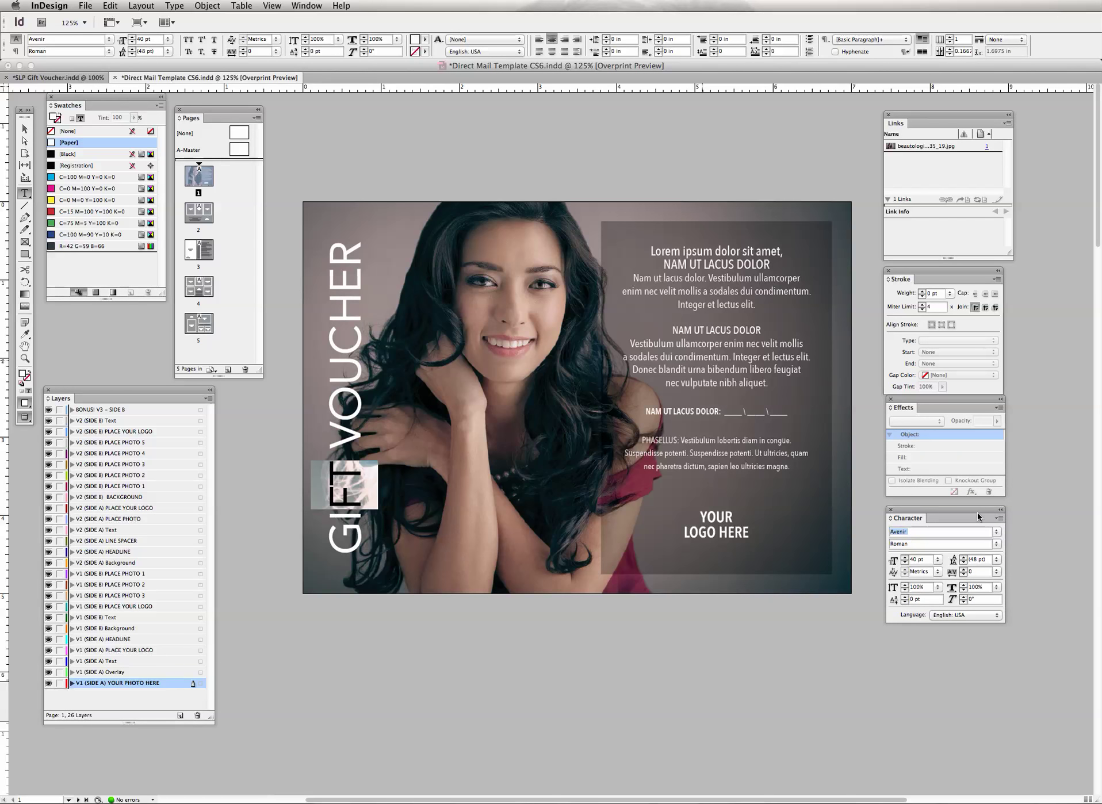
Check the font list and try a 14 pt size, undoing back to 40 pt
click(997, 535)
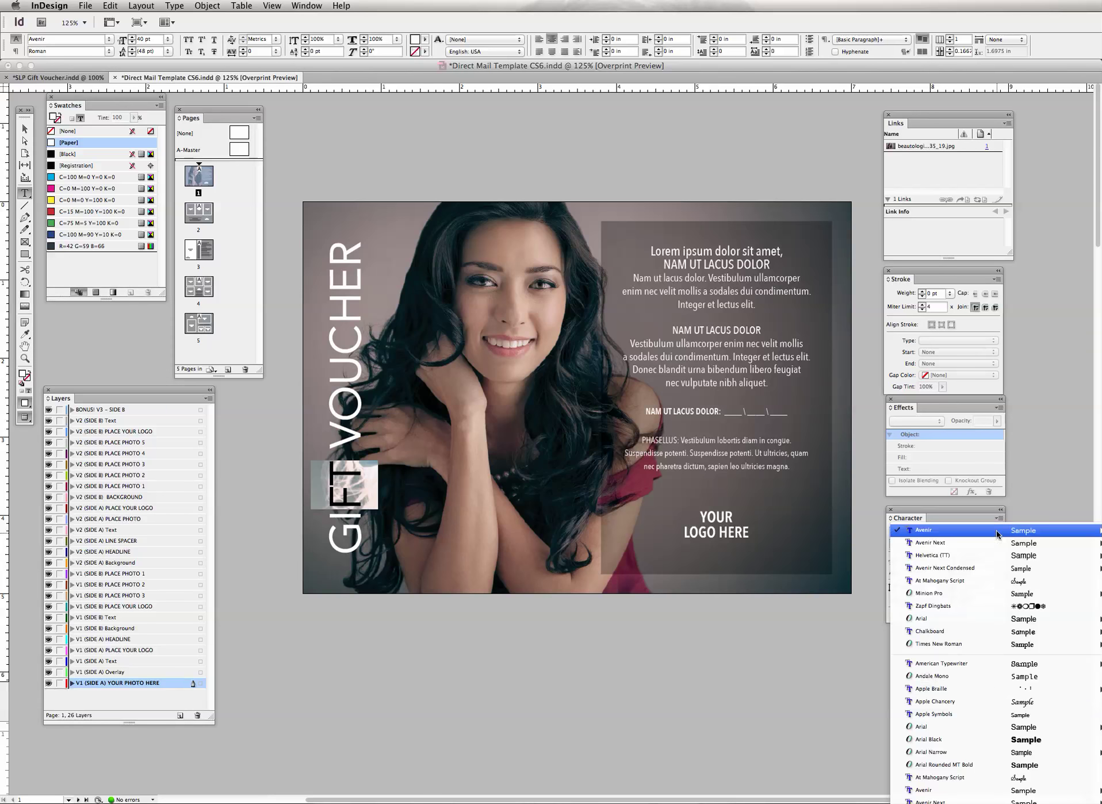
click(866, 627)
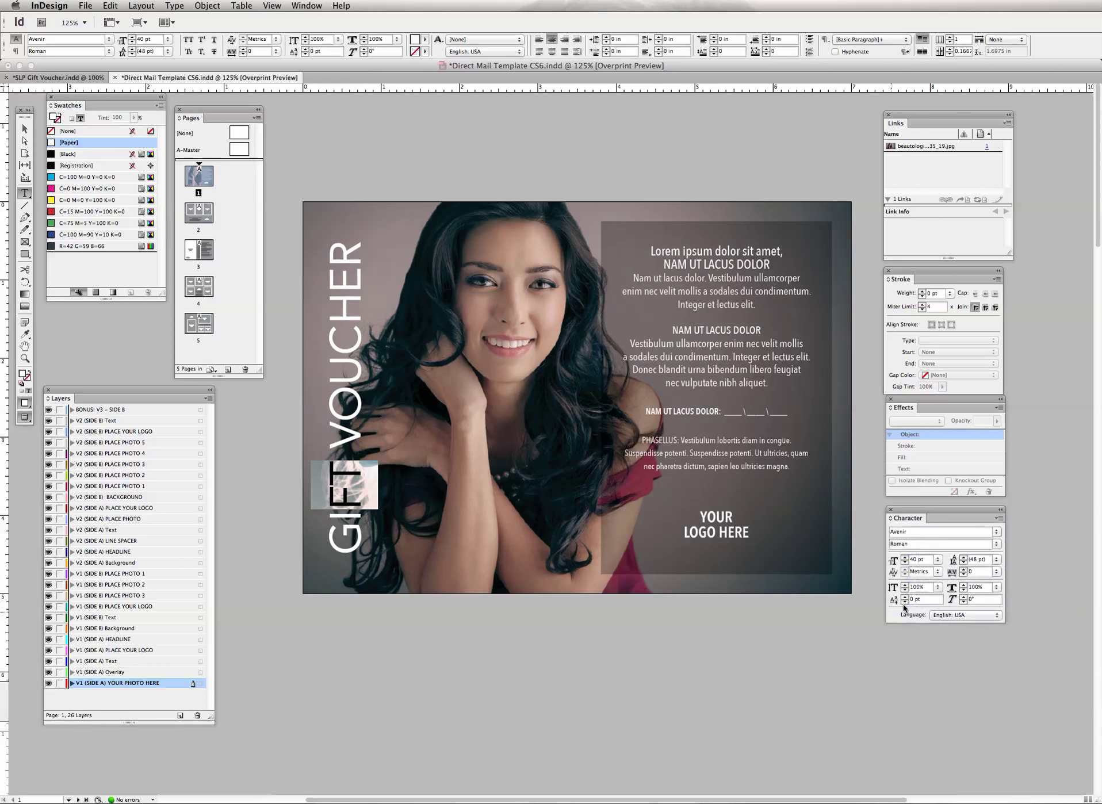
click(937, 559)
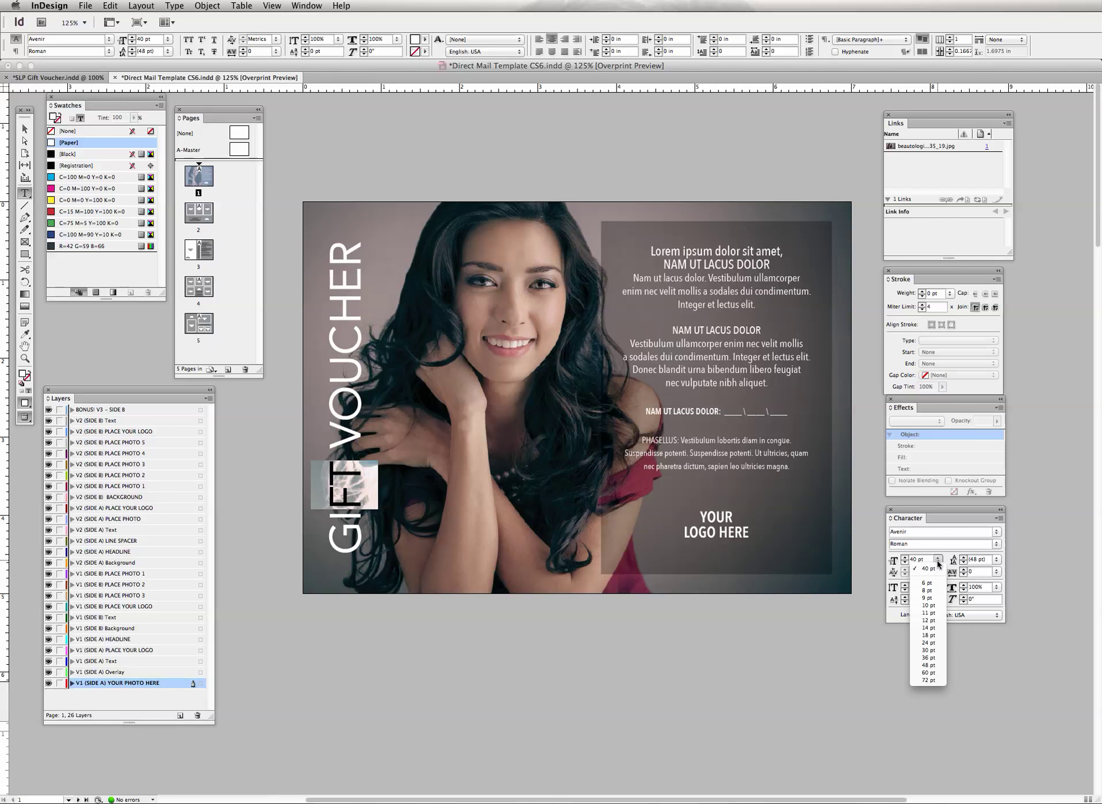
click(933, 627)
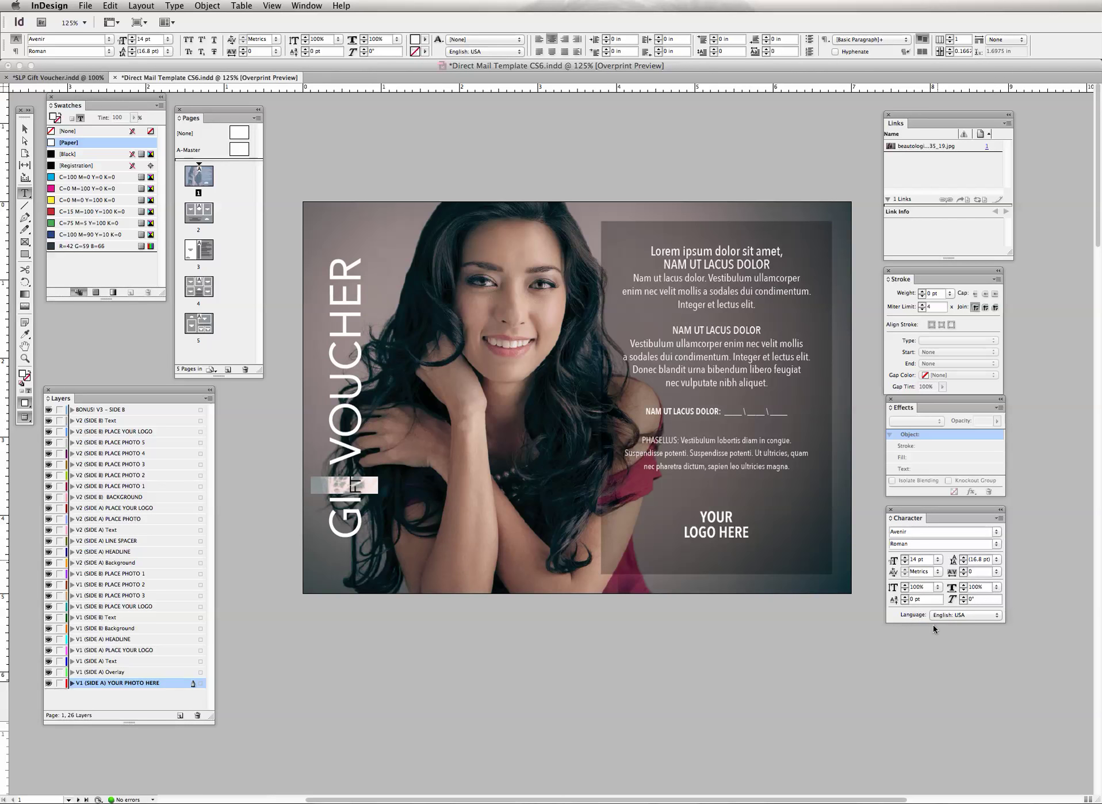
key(super+z)
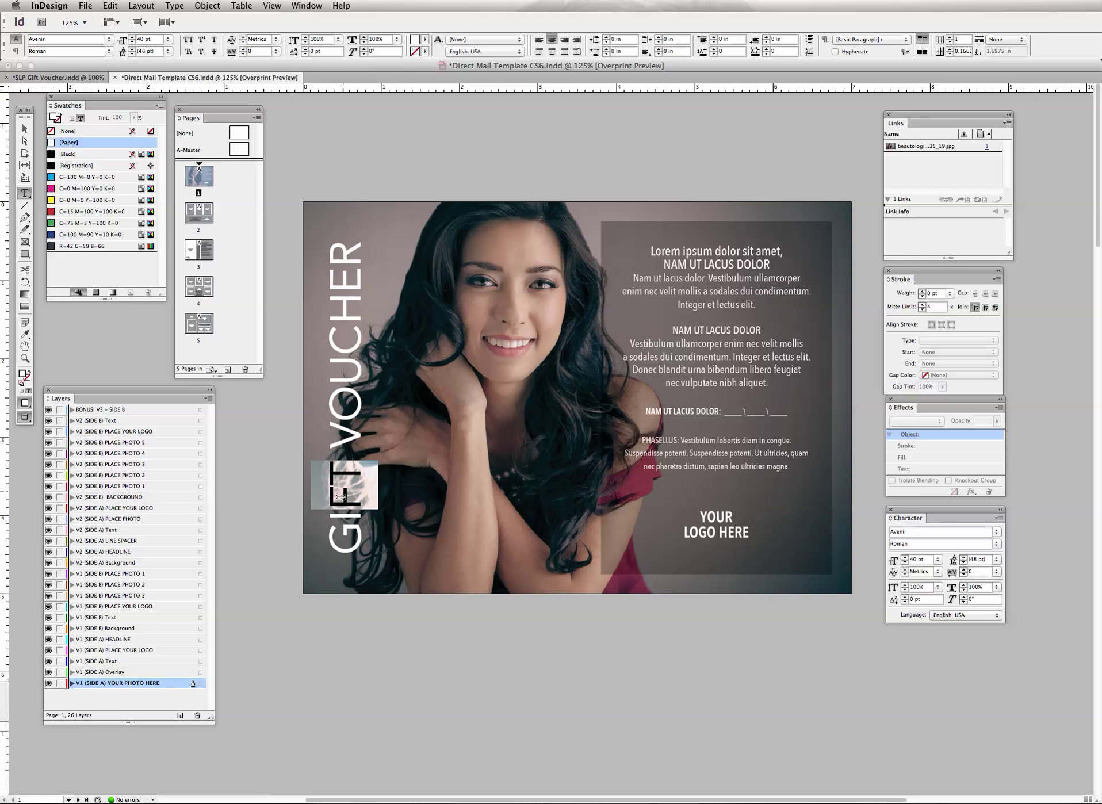
Change GIFT's tracking through -50 and 25 to 35, then toward about 40
click(997, 572)
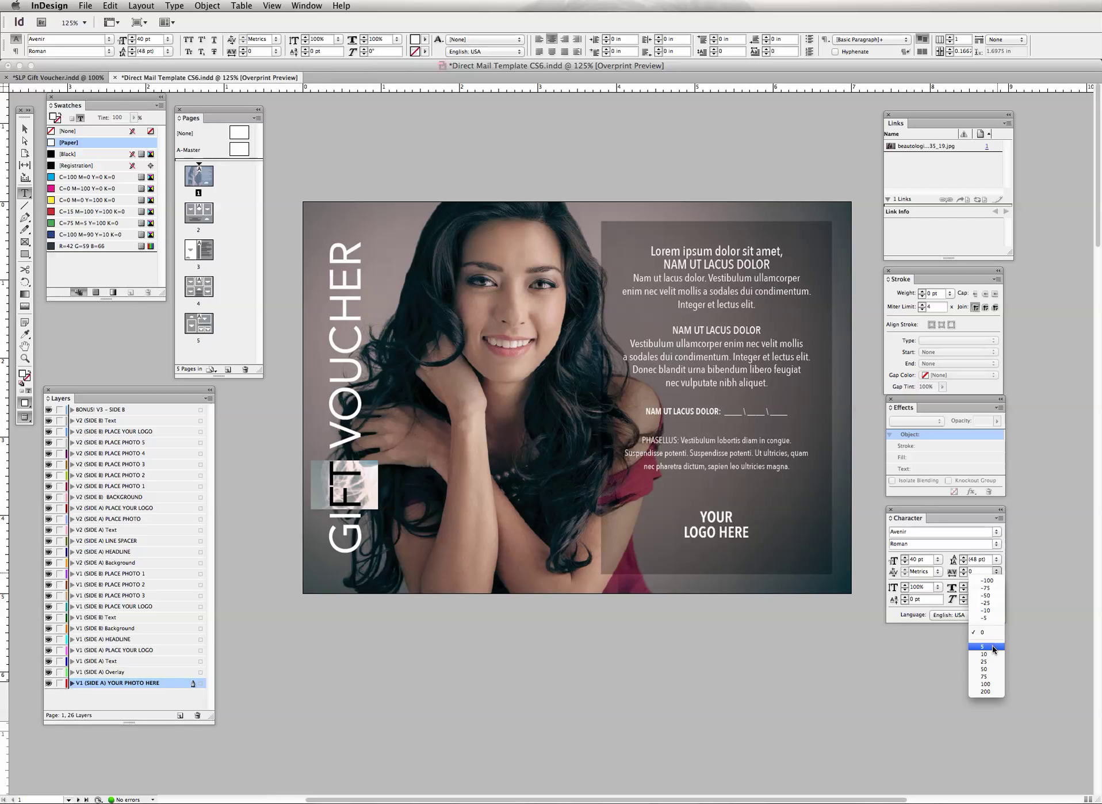
click(987, 596)
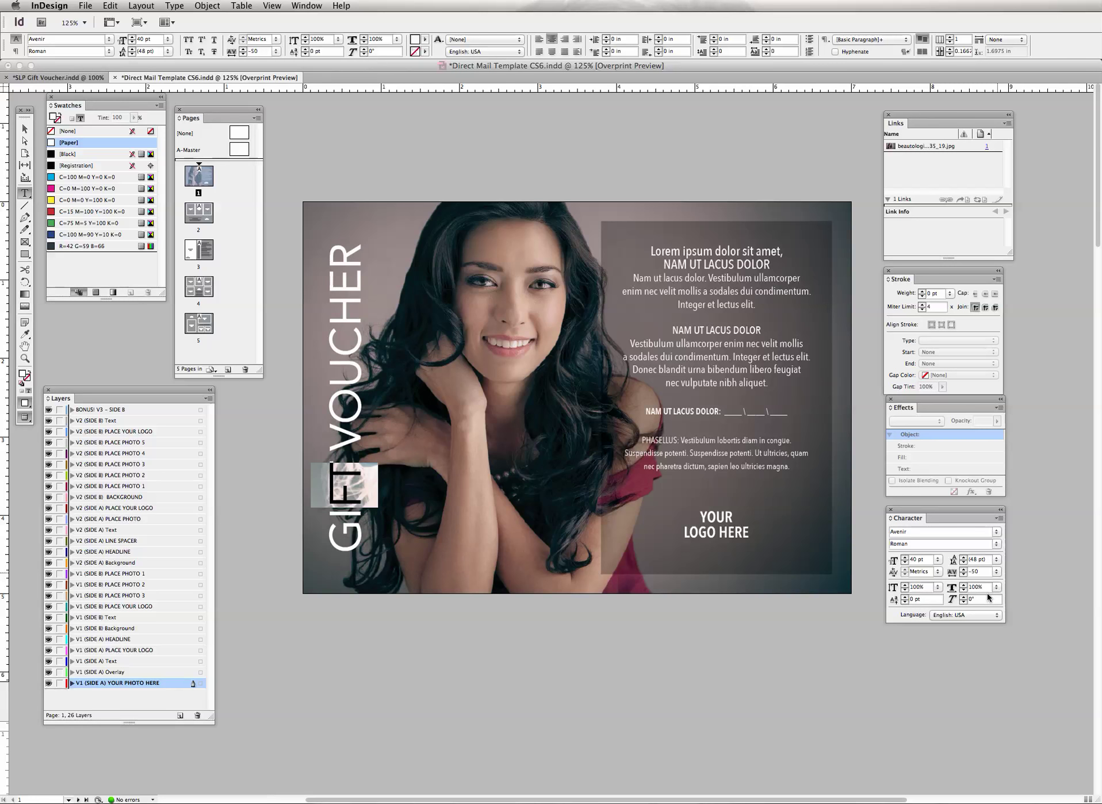
click(997, 573)
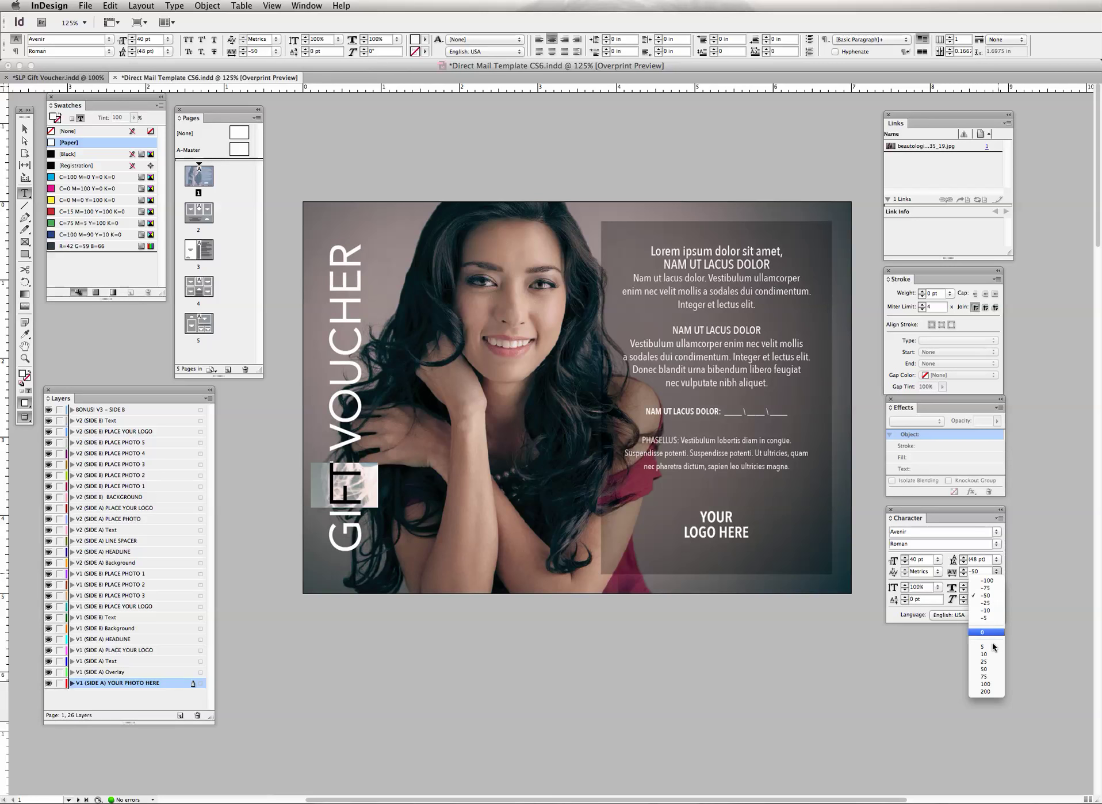
click(993, 662)
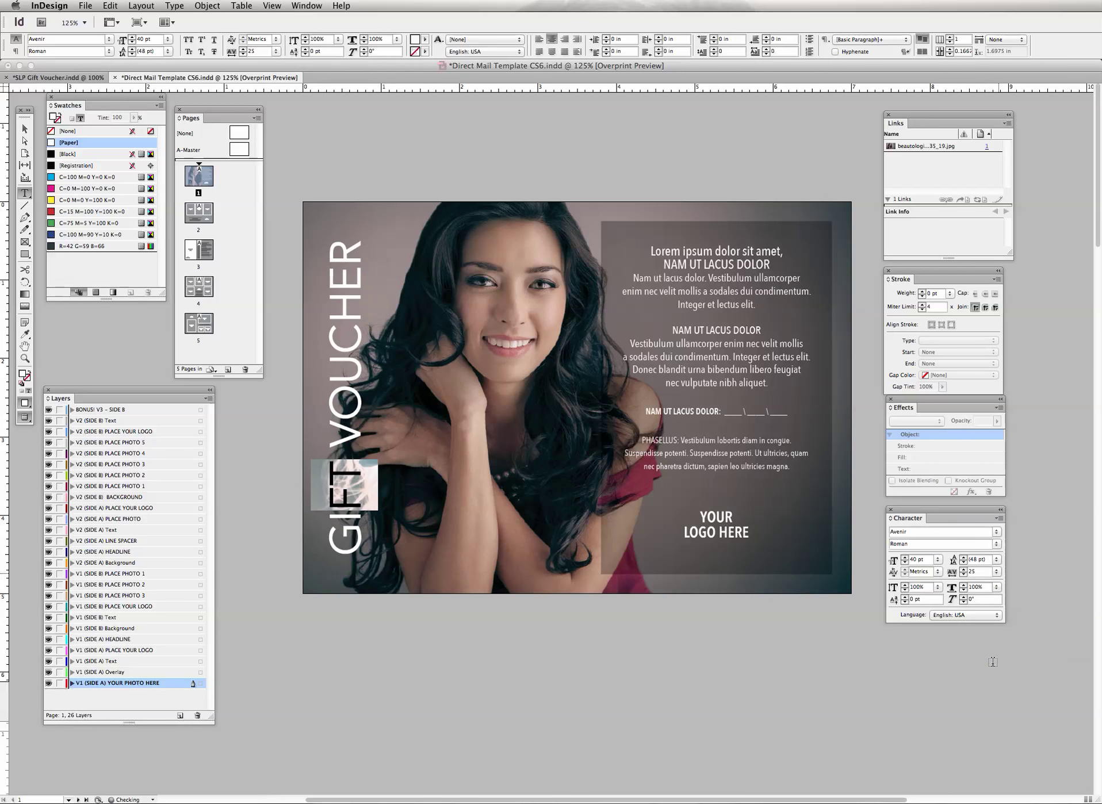
double_click(976, 572)
text(3)
key(Return)
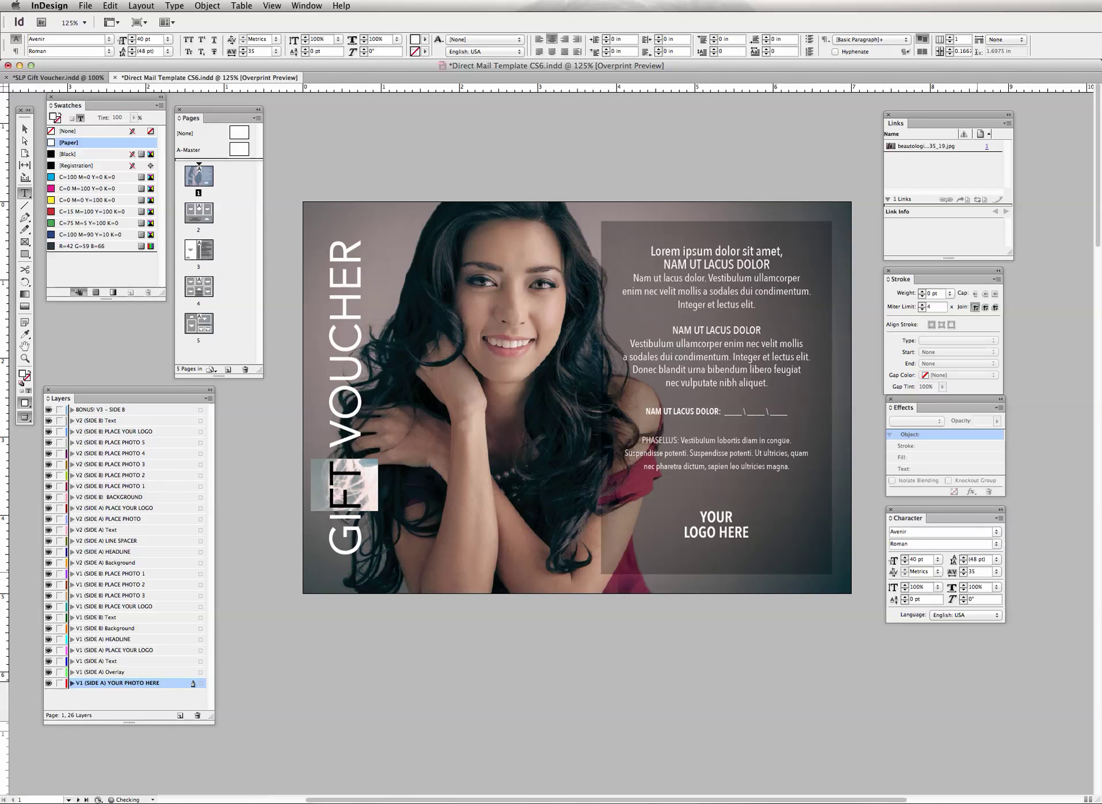
double_click(977, 571)
text(40)
Select the whole GIFT VOUCHER headline line
click(341, 406)
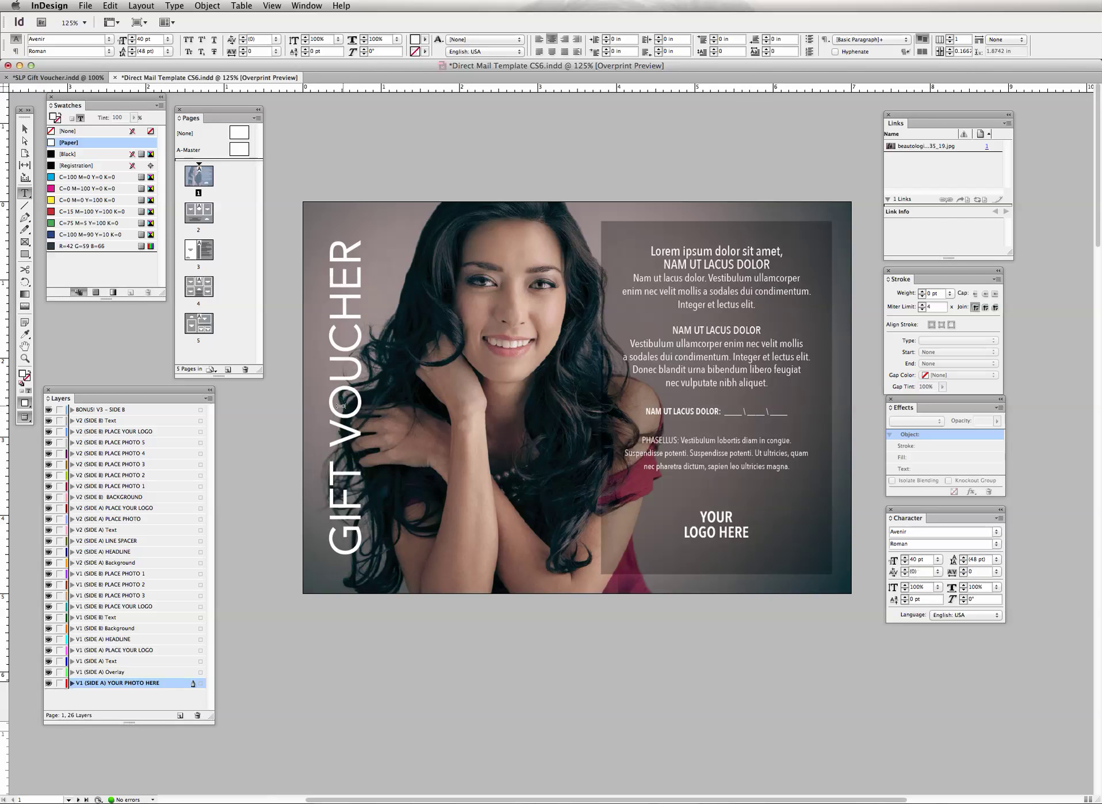
scroll(345, 457, left, 5)
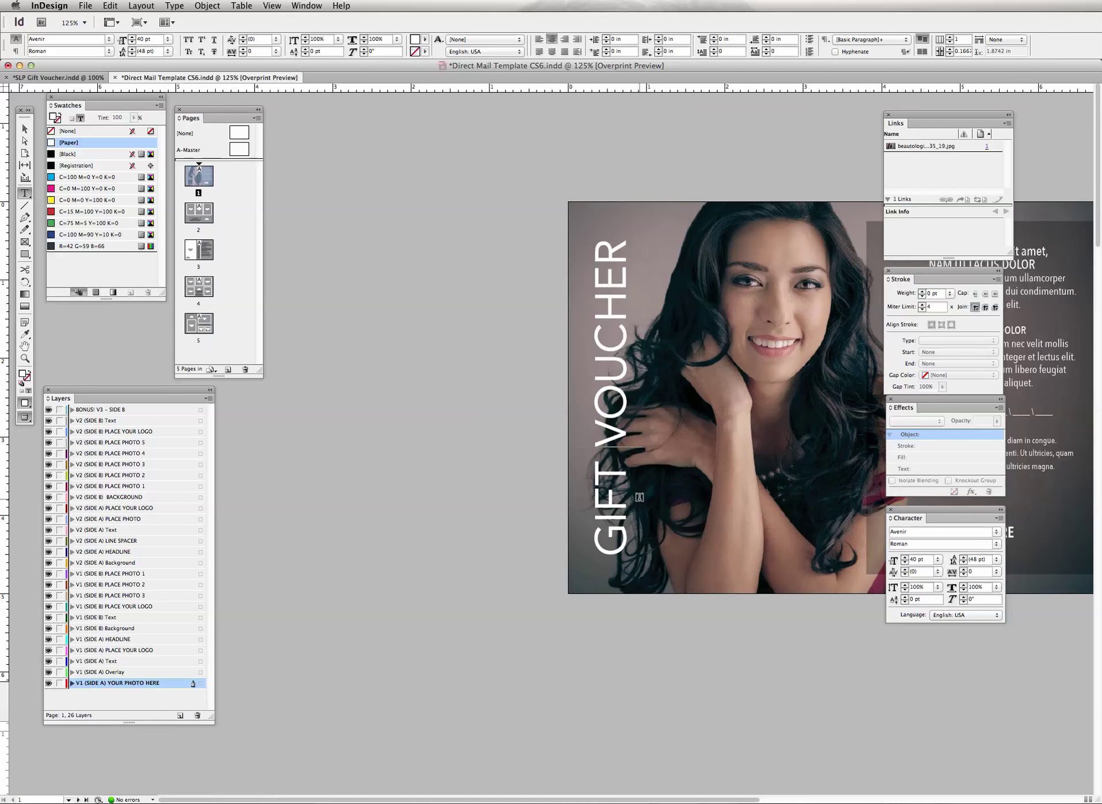
scroll(639, 497, right, 7)
scroll(636, 495, left, 3)
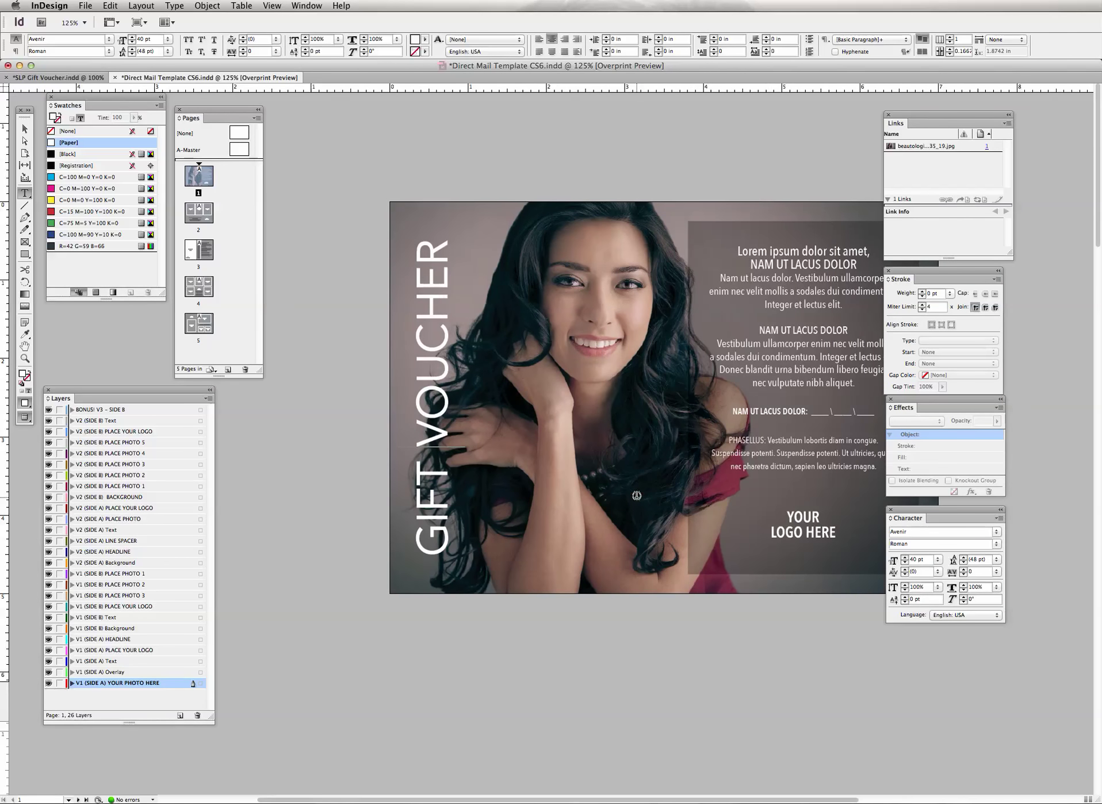
scroll(637, 495, right, 2)
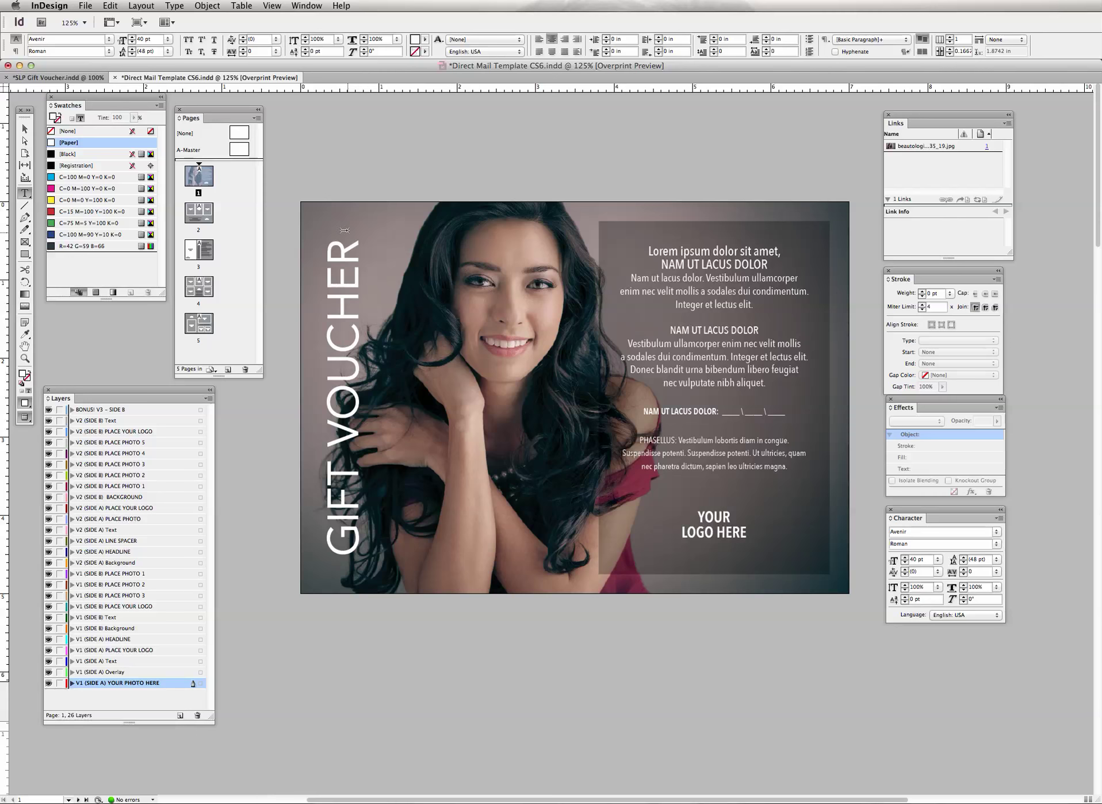
drag(350, 244, 346, 570)
scroll(416, 388, down, 1)
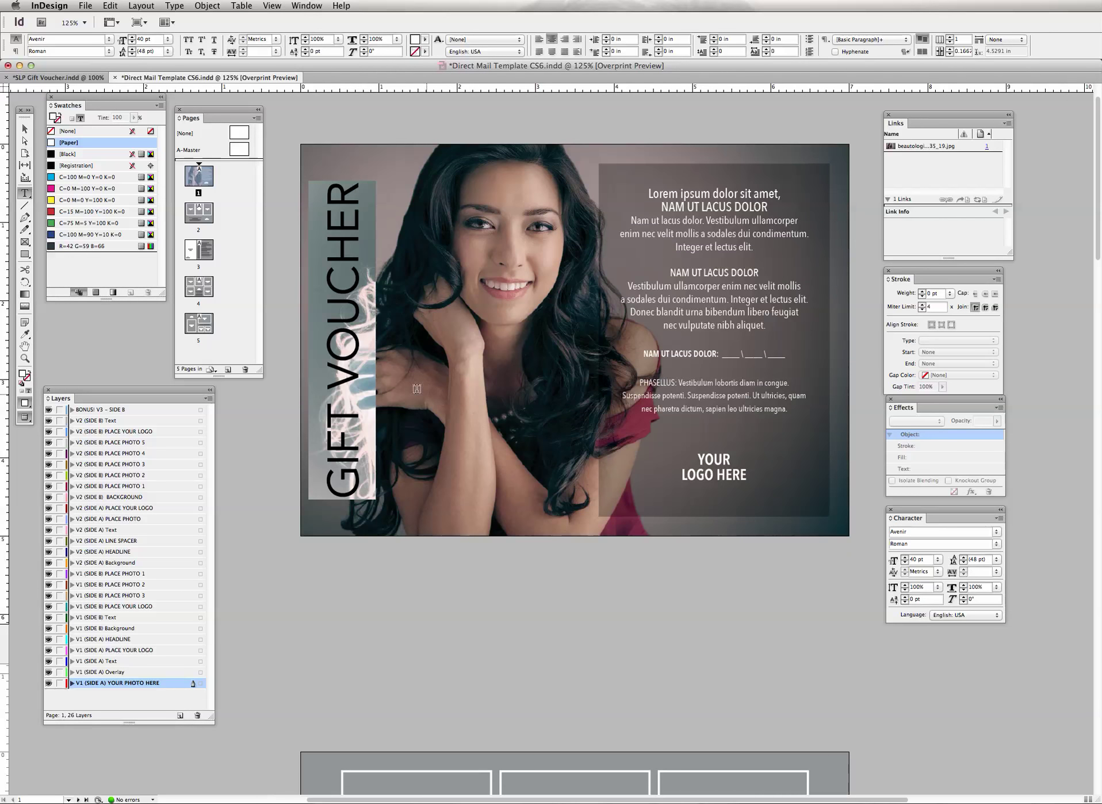
click(341, 337)
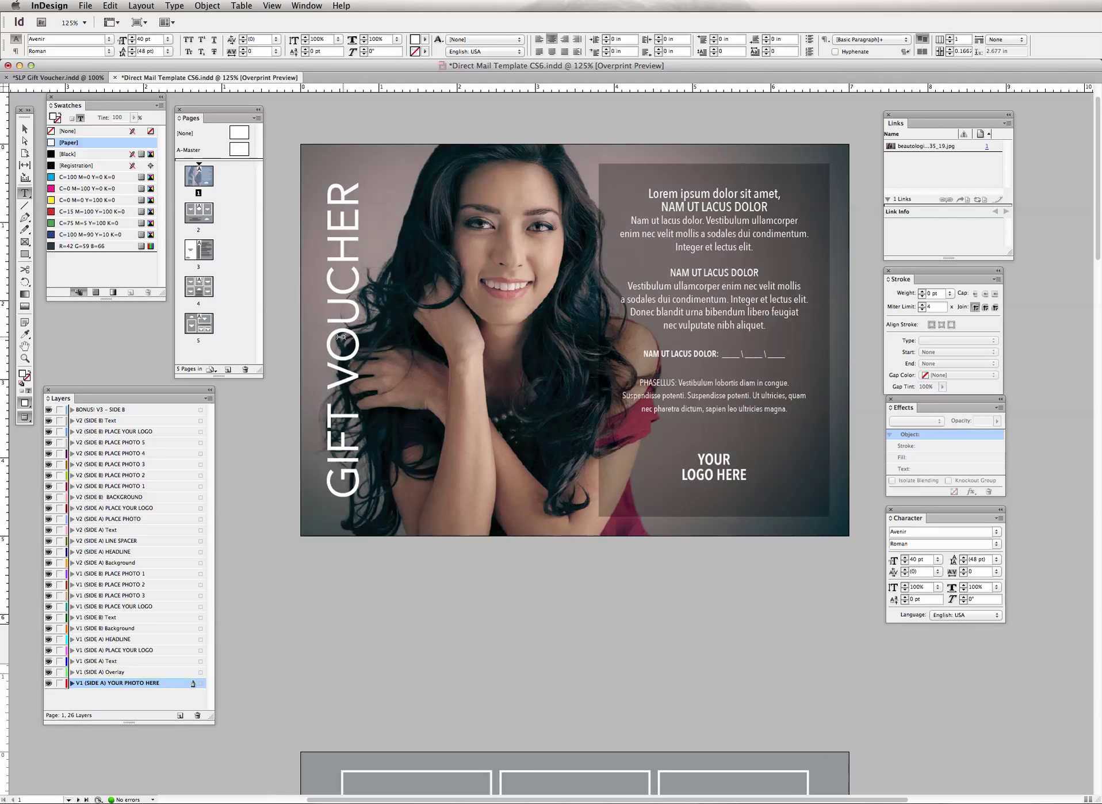
triple_click(341, 336)
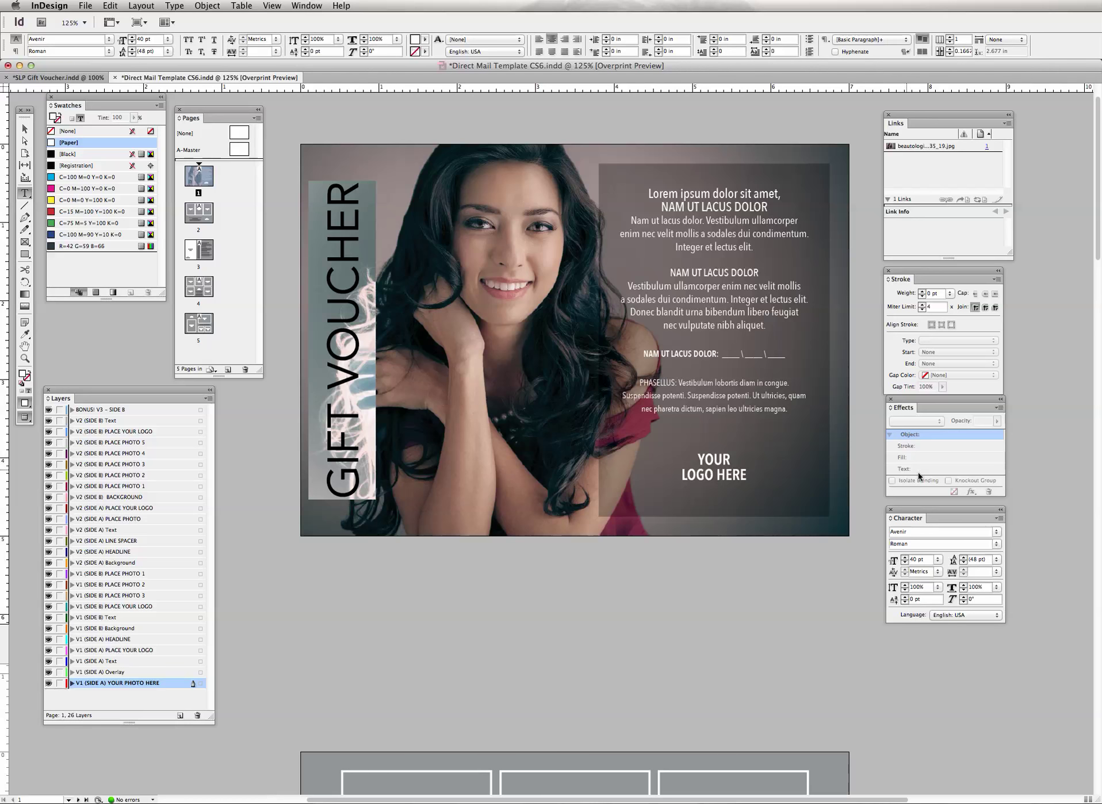
Try Adobe Garamond Pro, then set the headline in At Mahogany Script
click(997, 532)
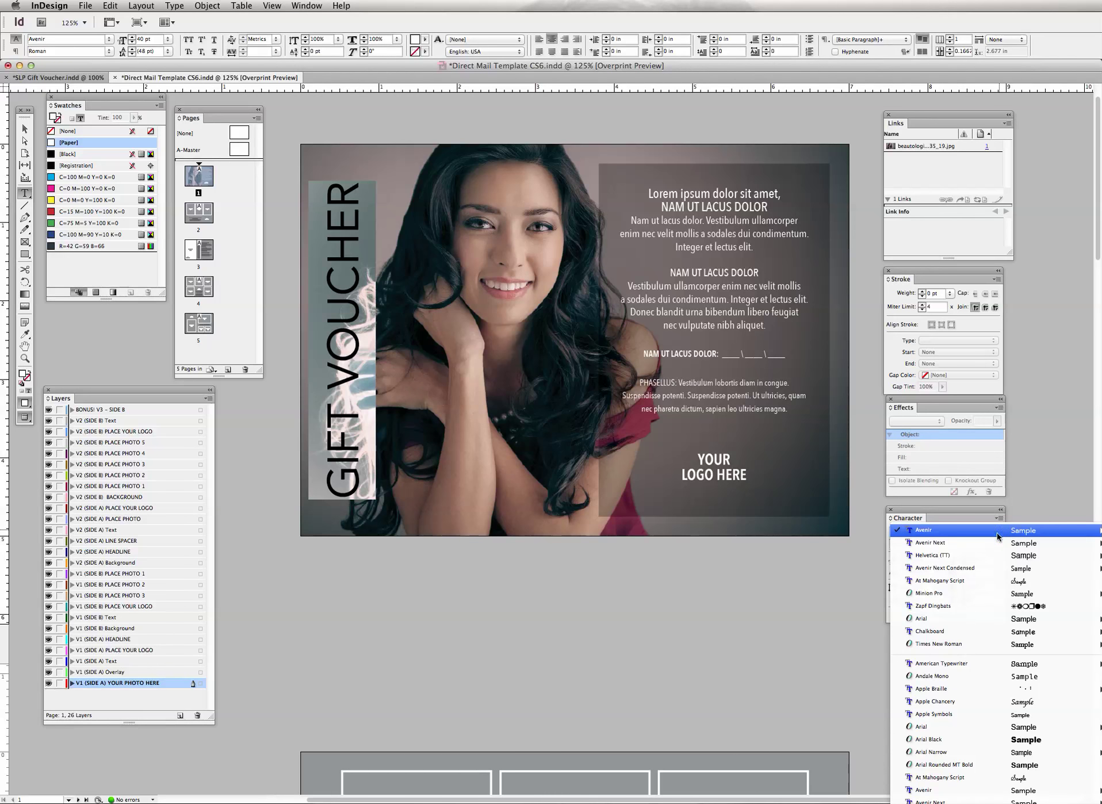
scroll(992, 619, down, 5)
scroll(992, 620, down, 6)
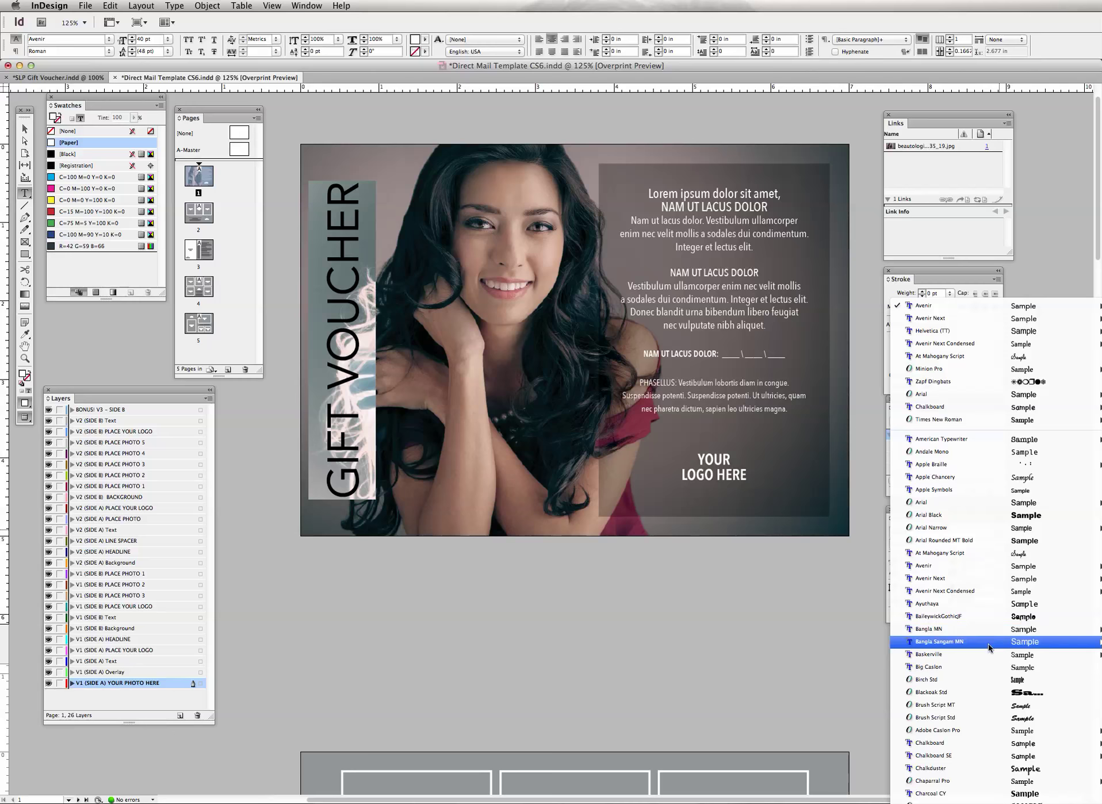
scroll(983, 650, down, 6)
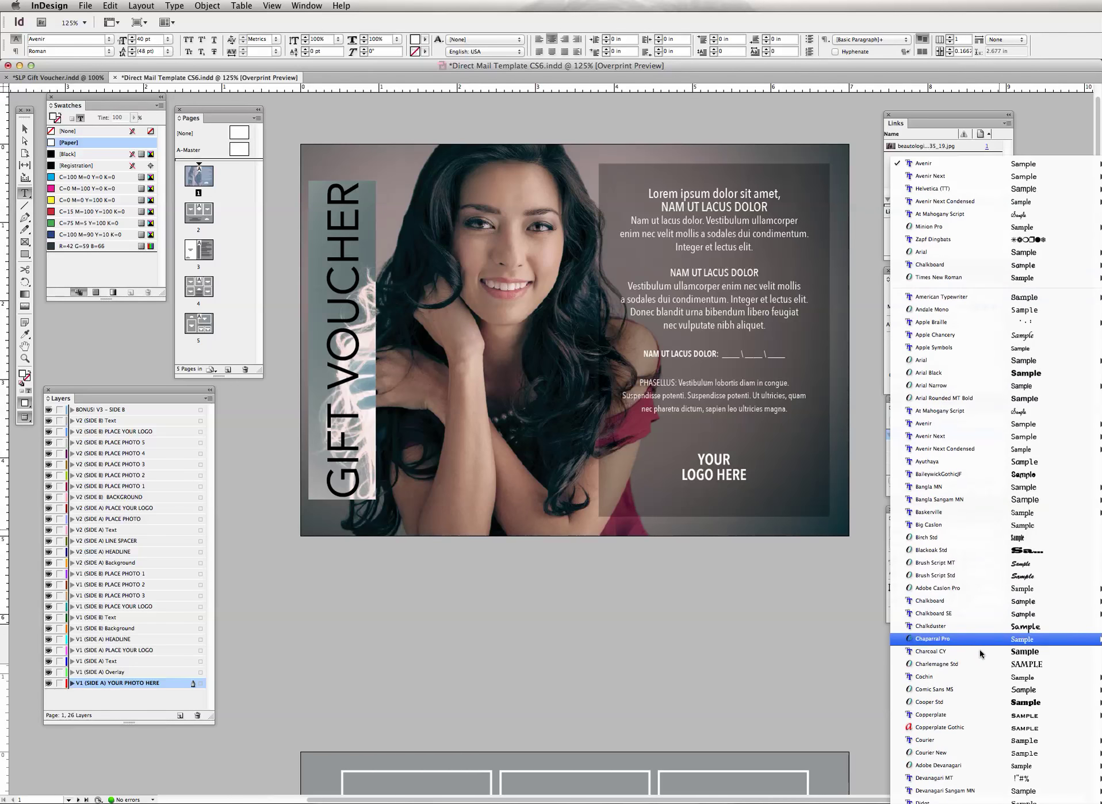
scroll(980, 651, down, 12)
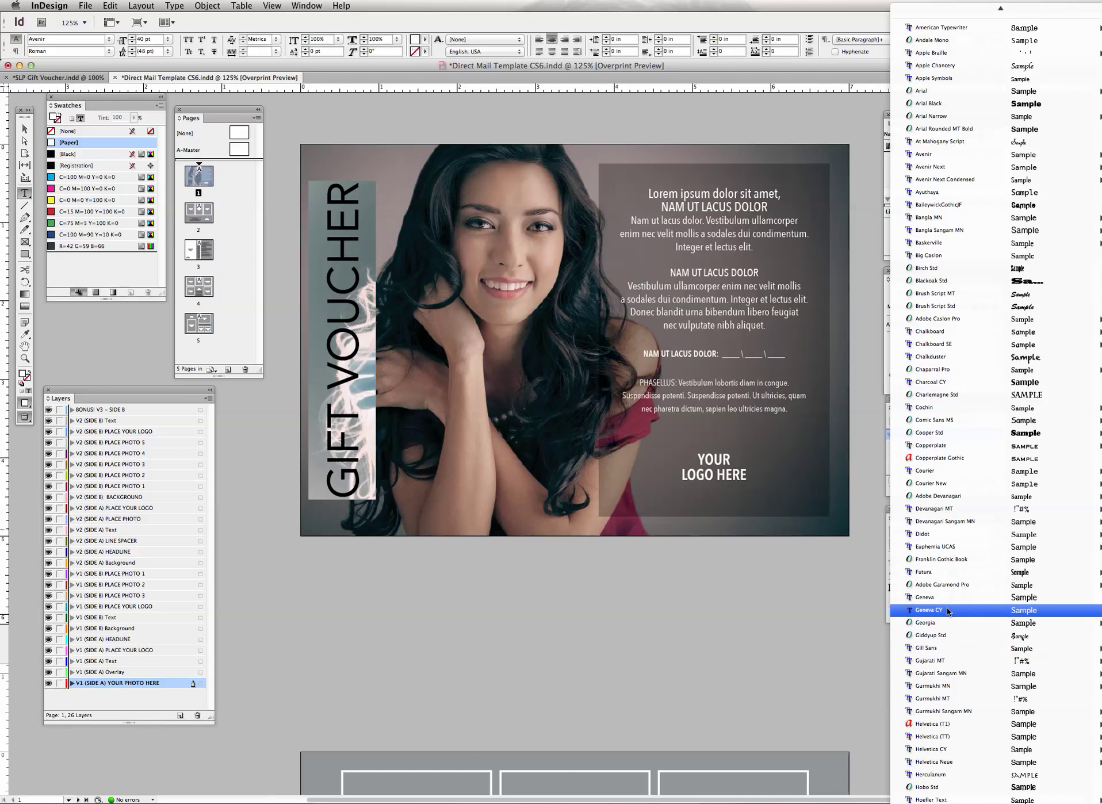
click(959, 585)
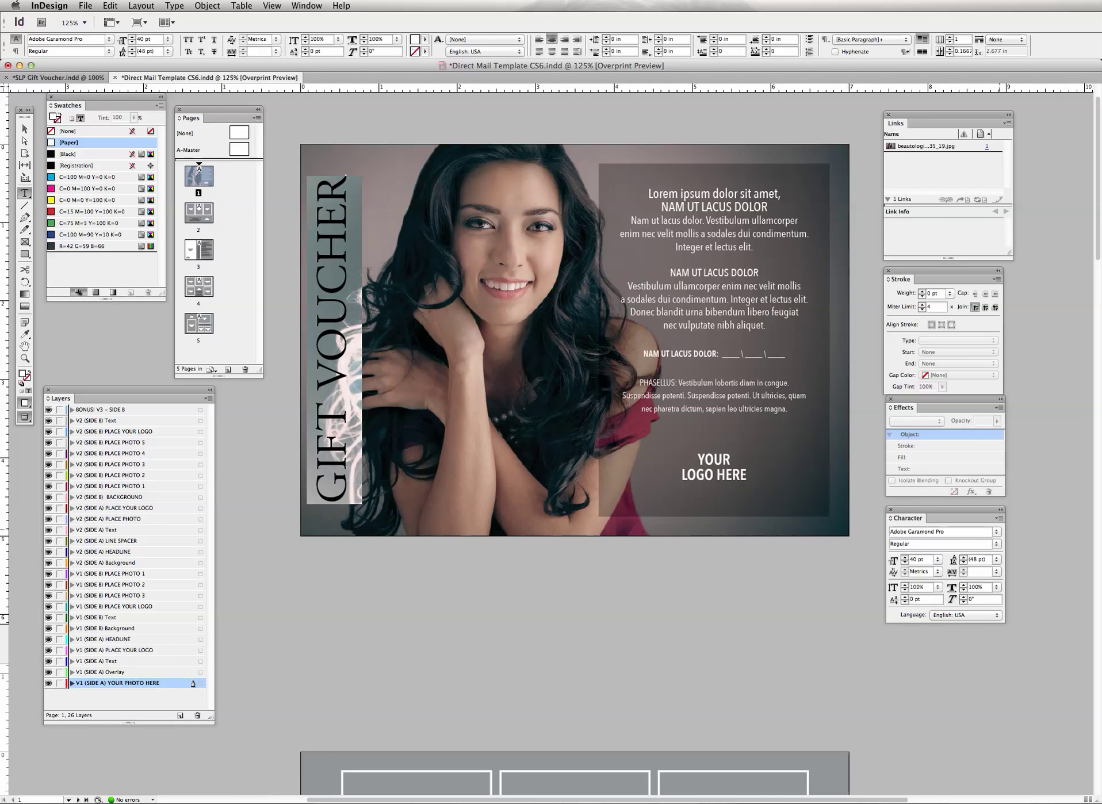
click(999, 532)
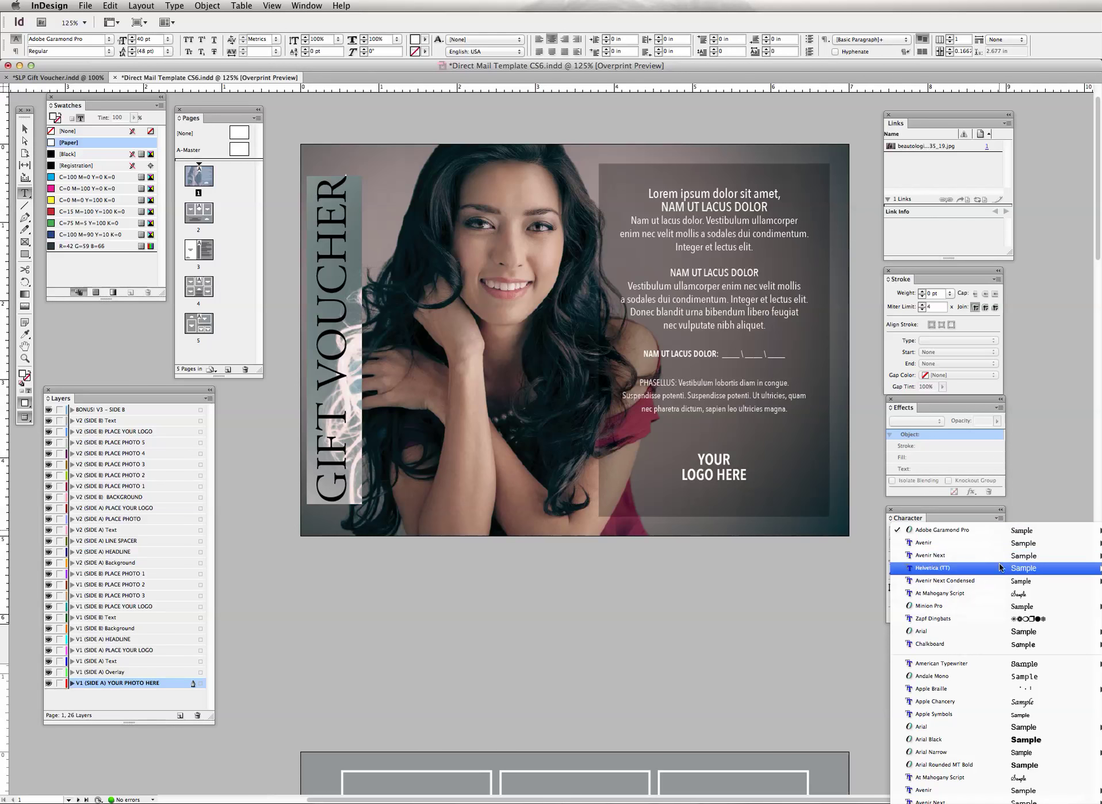
click(998, 597)
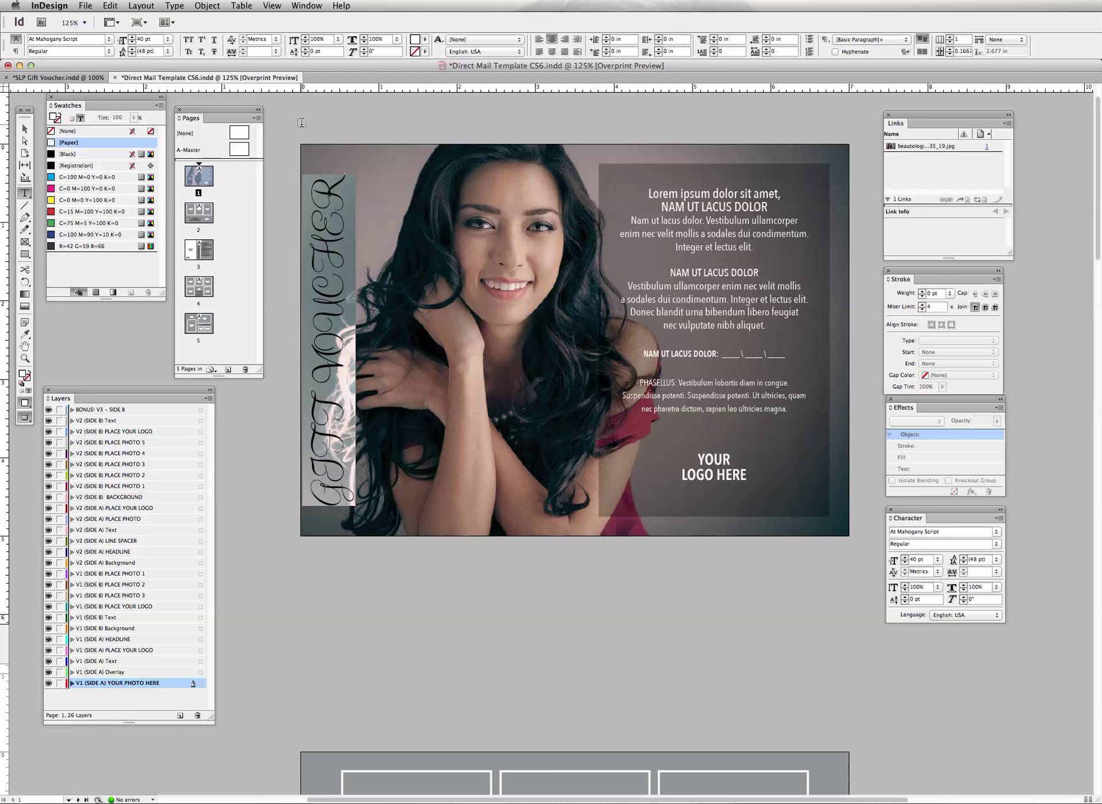
Apply Title Case to the headline, try lowercase, then undo back to 'Gift Voucher'
click(175, 6)
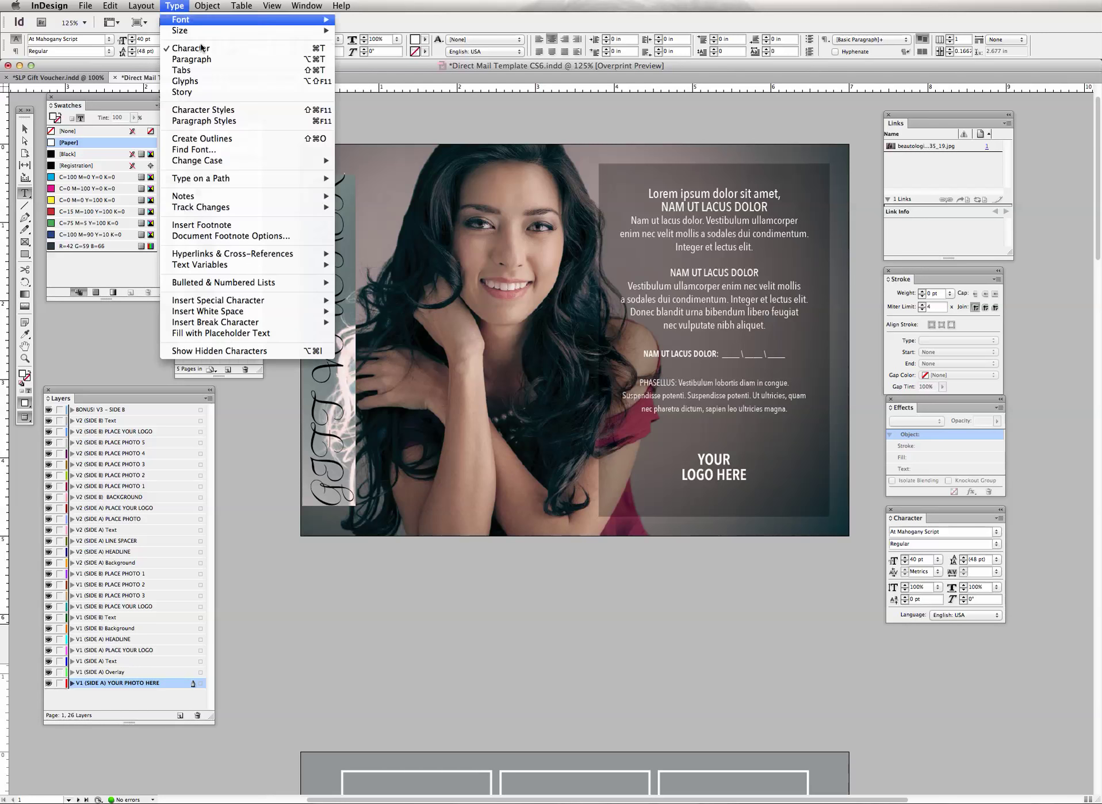
mouse_move(244, 161)
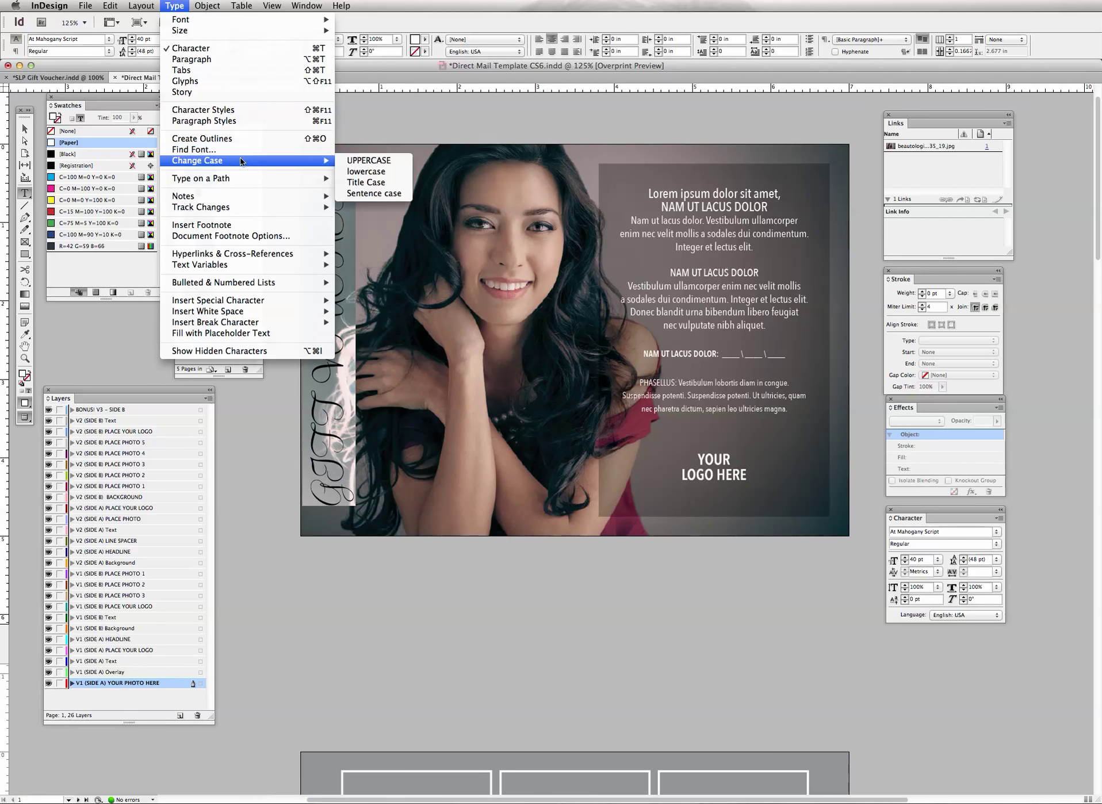
click(388, 184)
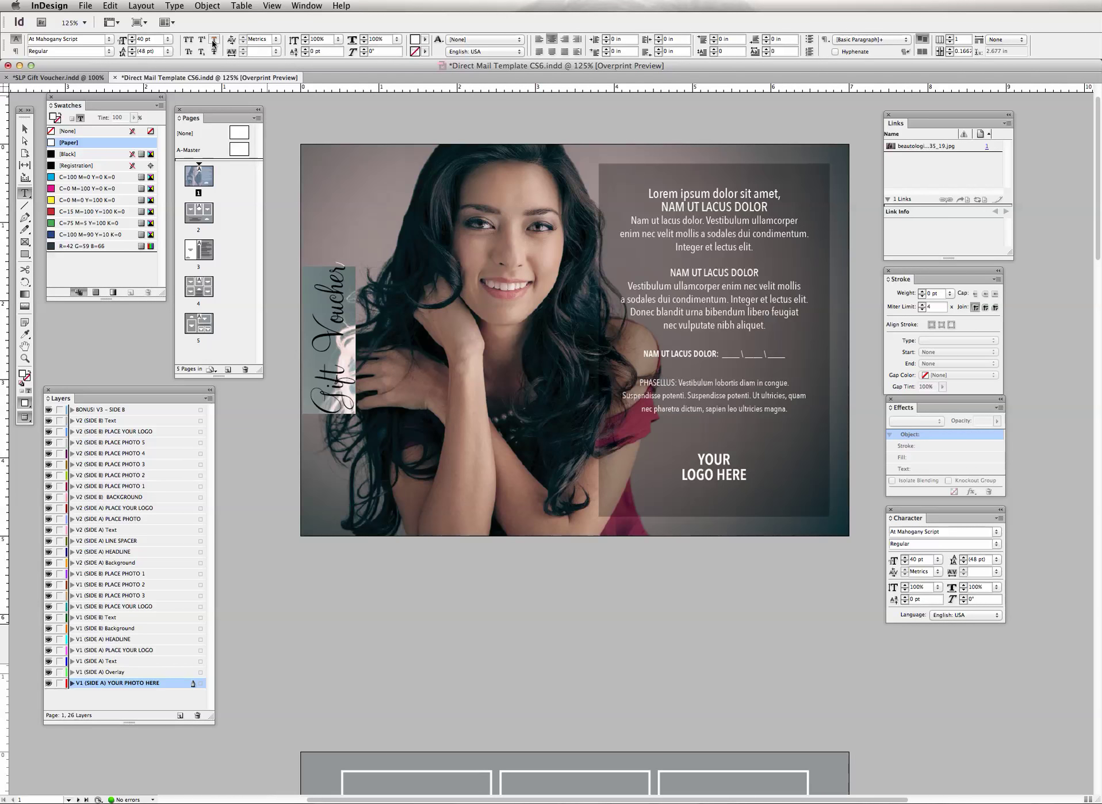
click(174, 7)
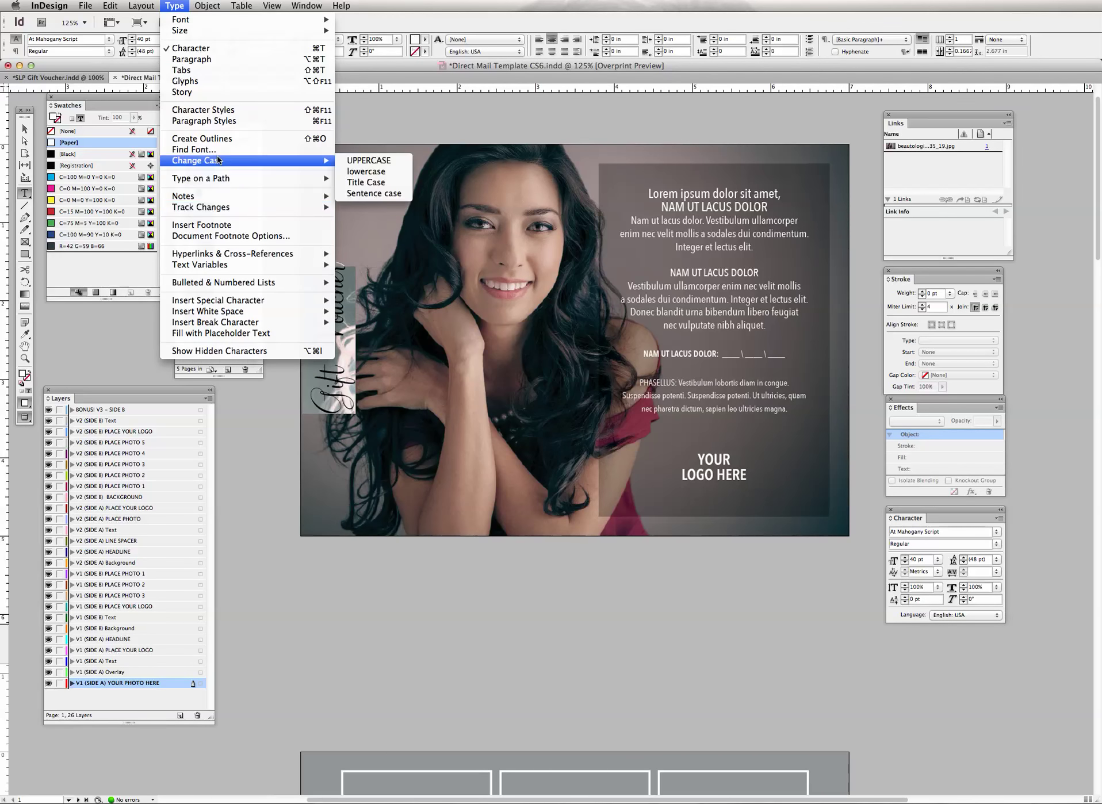
mouse_move(325, 160)
click(374, 173)
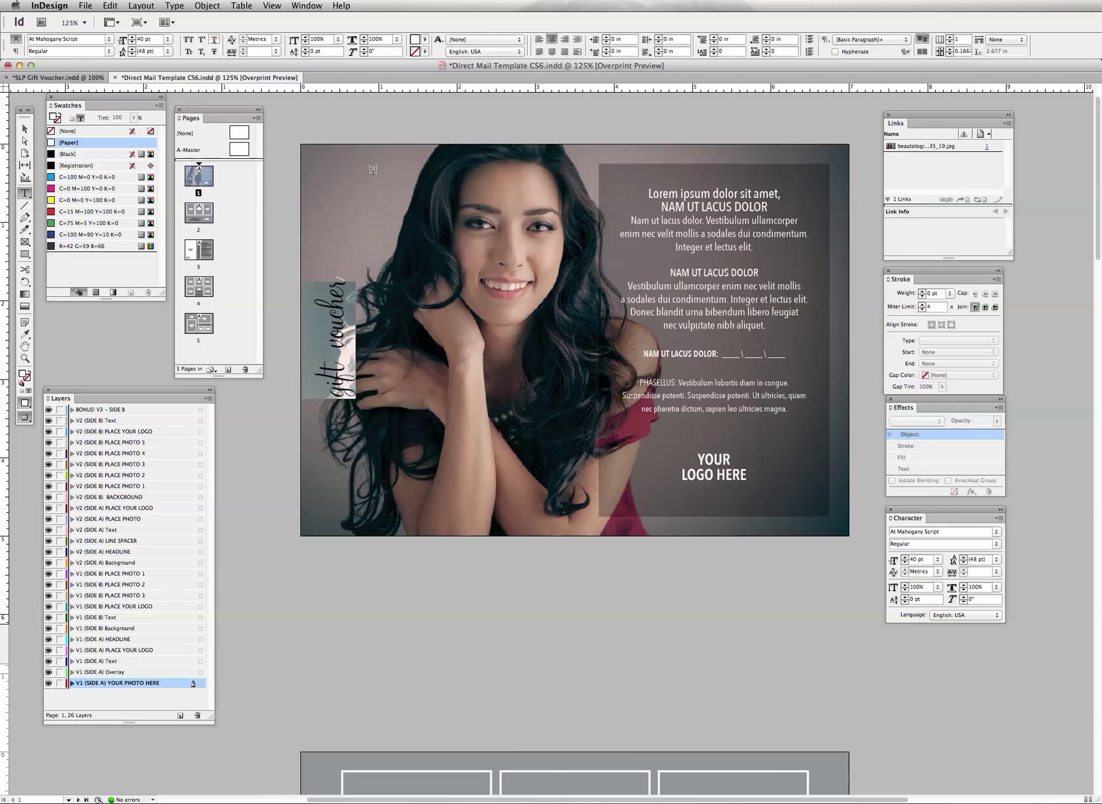
scroll(332, 143, left, 3)
scroll(331, 143, up, 2)
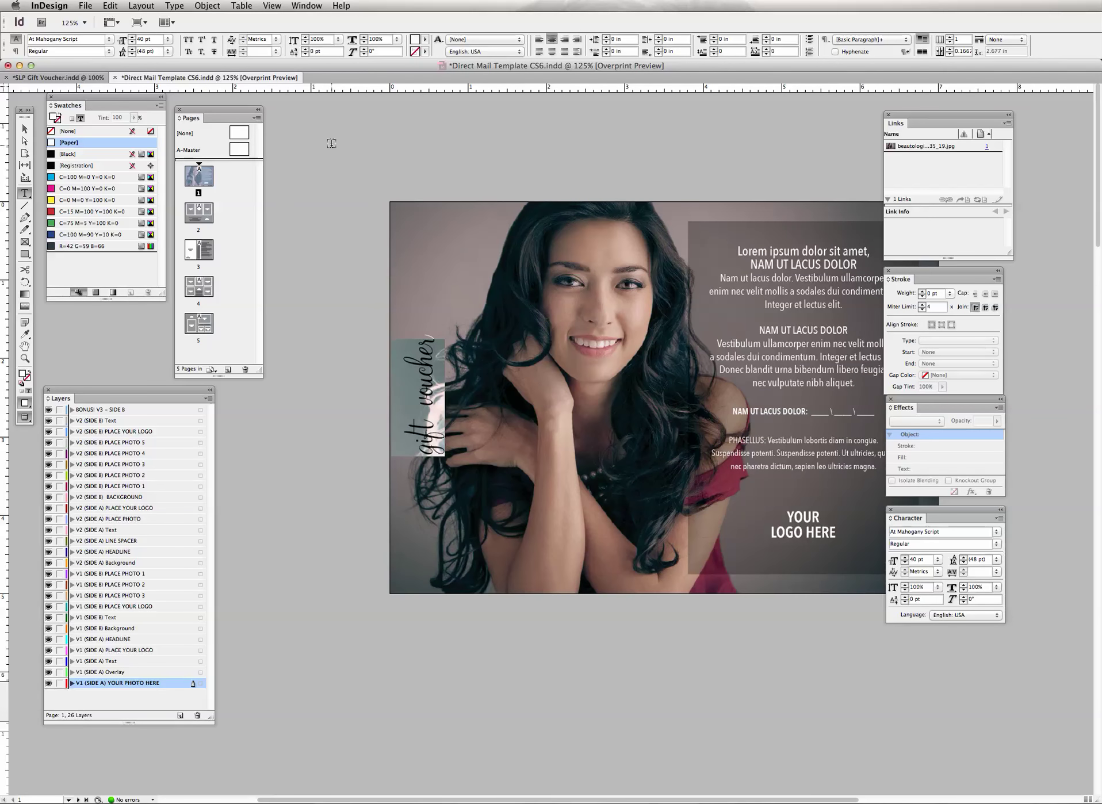
key(super+z)
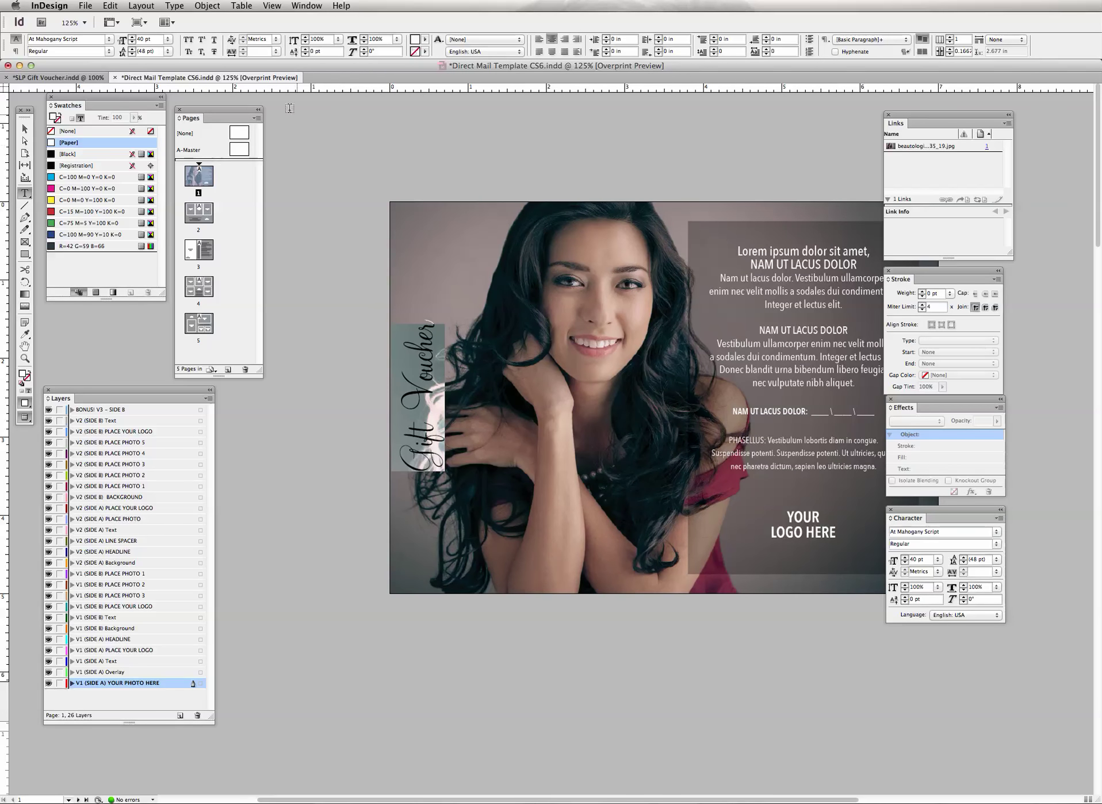
Set the Gift Voucher title to 72 pt and drag its frame wider to show the whole title
click(937, 559)
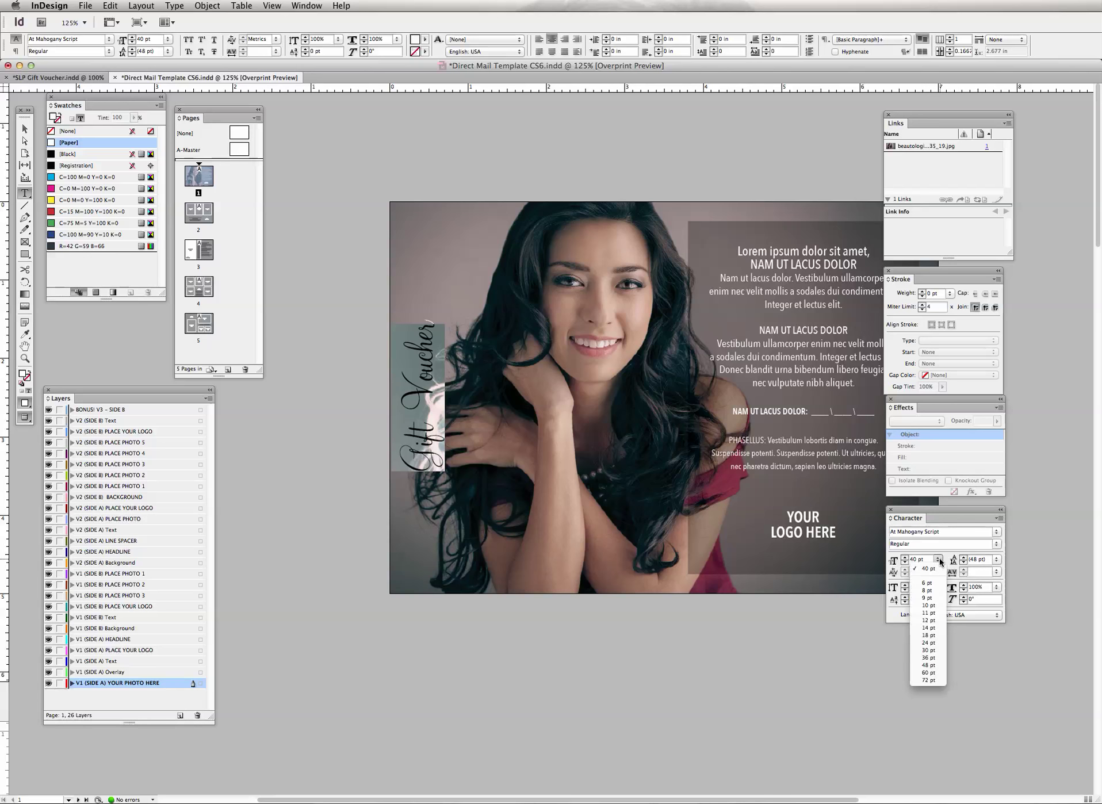
click(931, 680)
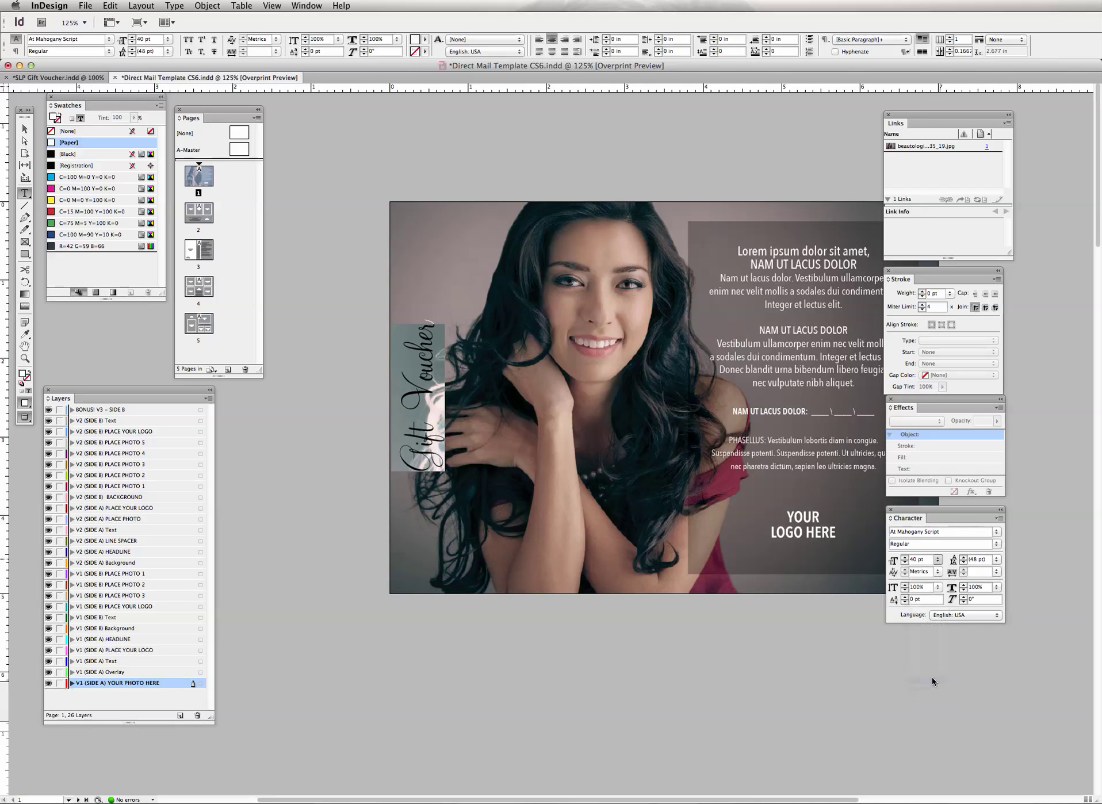
click(23, 132)
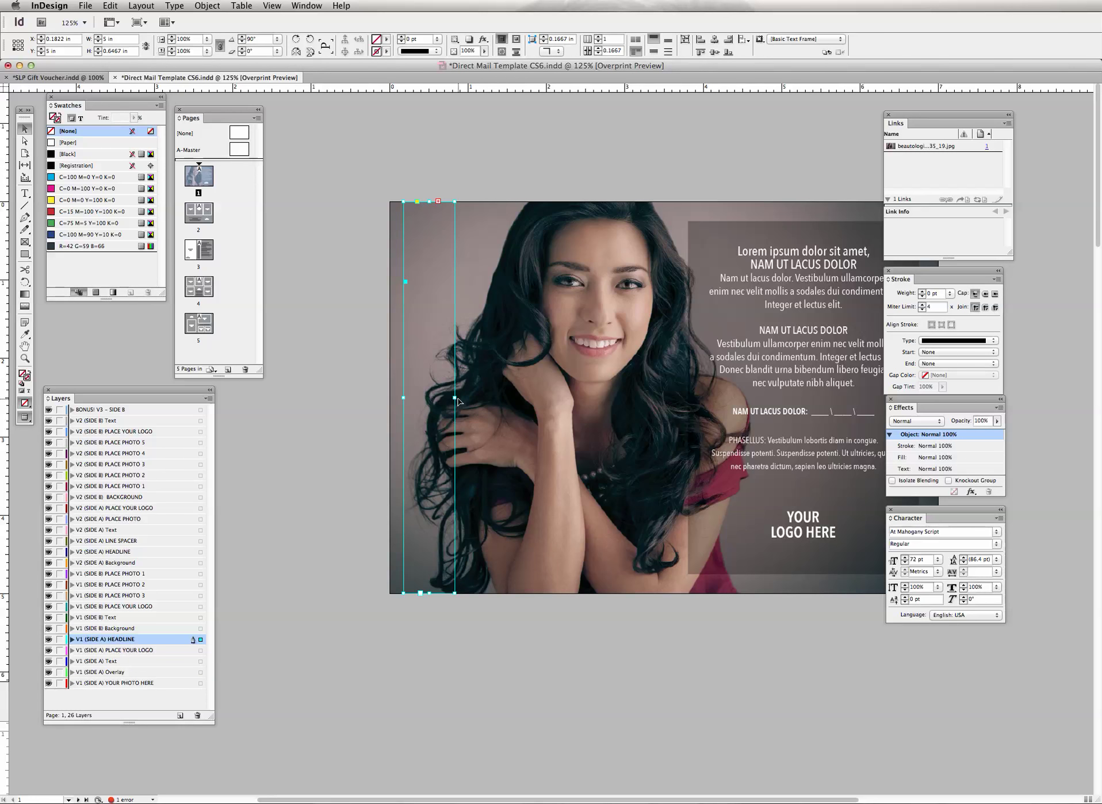
drag(457, 397, 456, 397)
scroll(444, 345, down, 20)
scroll(459, 296, up, 15)
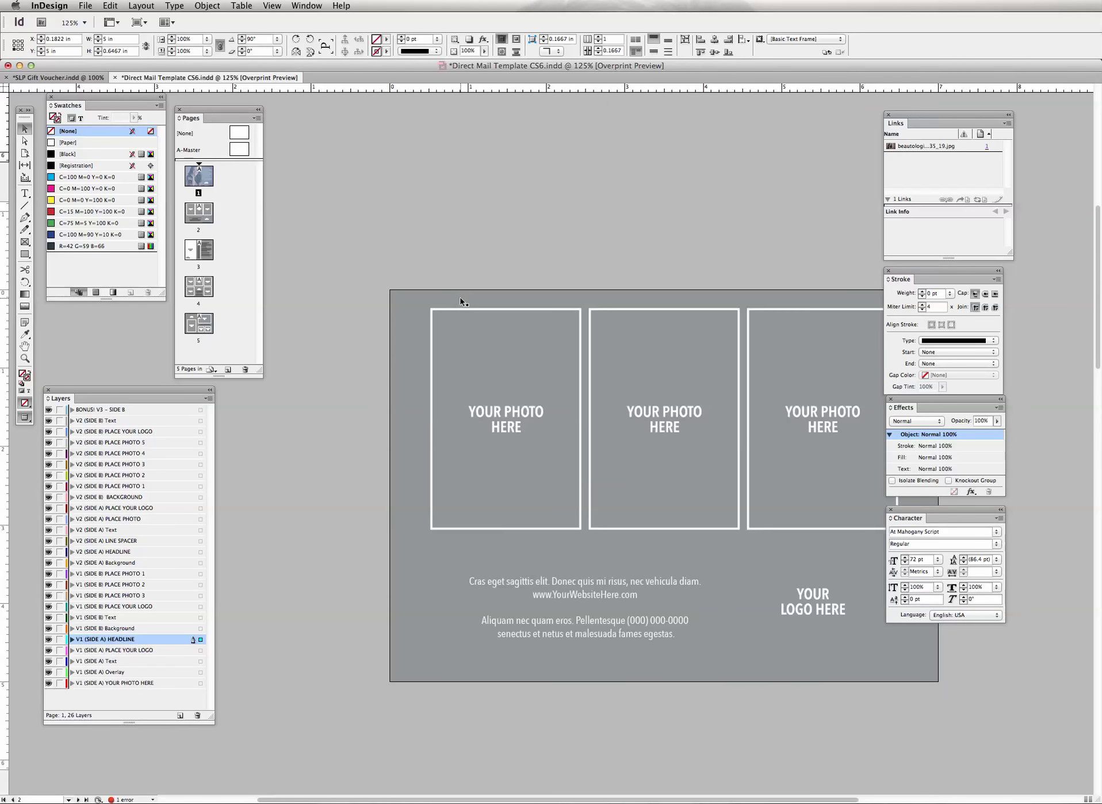
scroll(460, 296, up, 8)
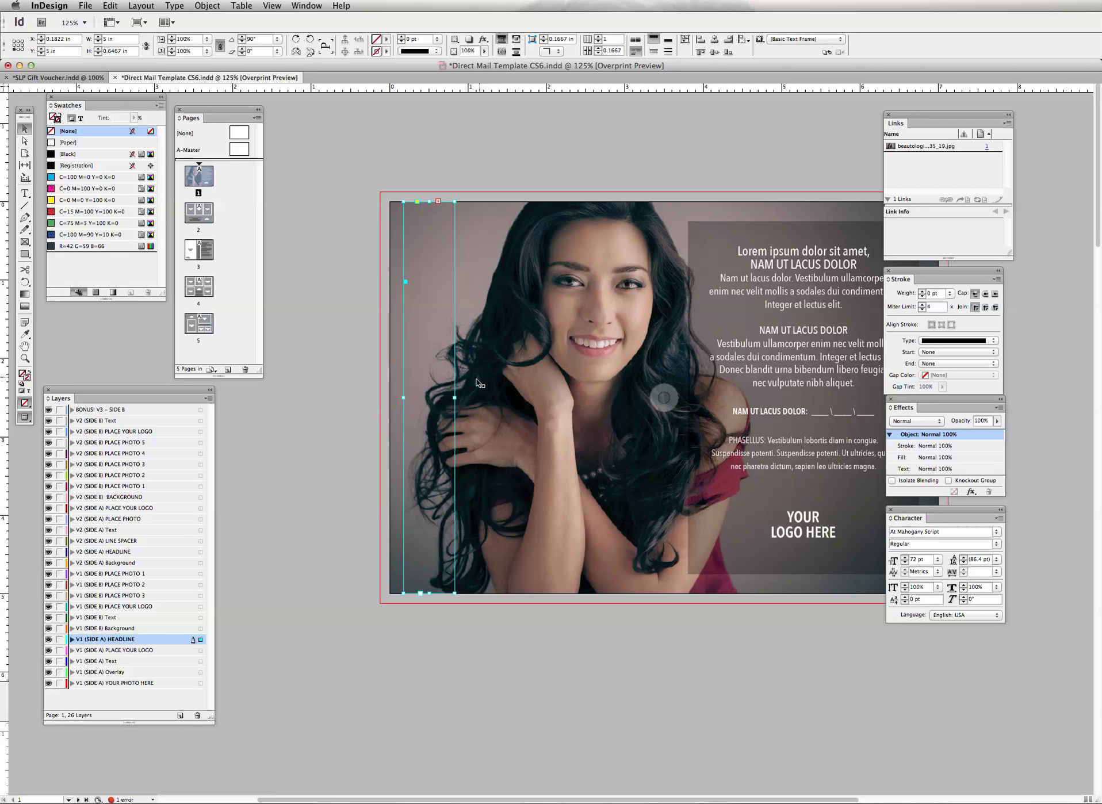
drag(455, 397, 492, 398)
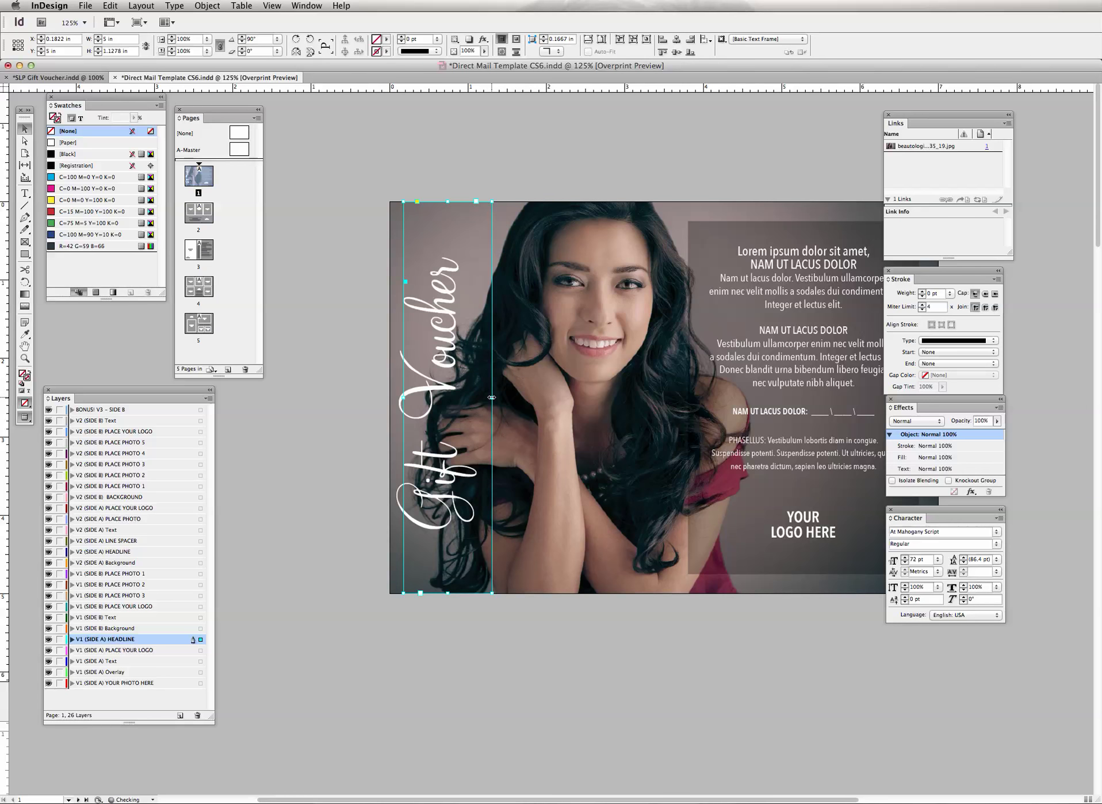
Fit the title frame to the Gift Voucher text and nudge it slightly right
key(super+alt+c)
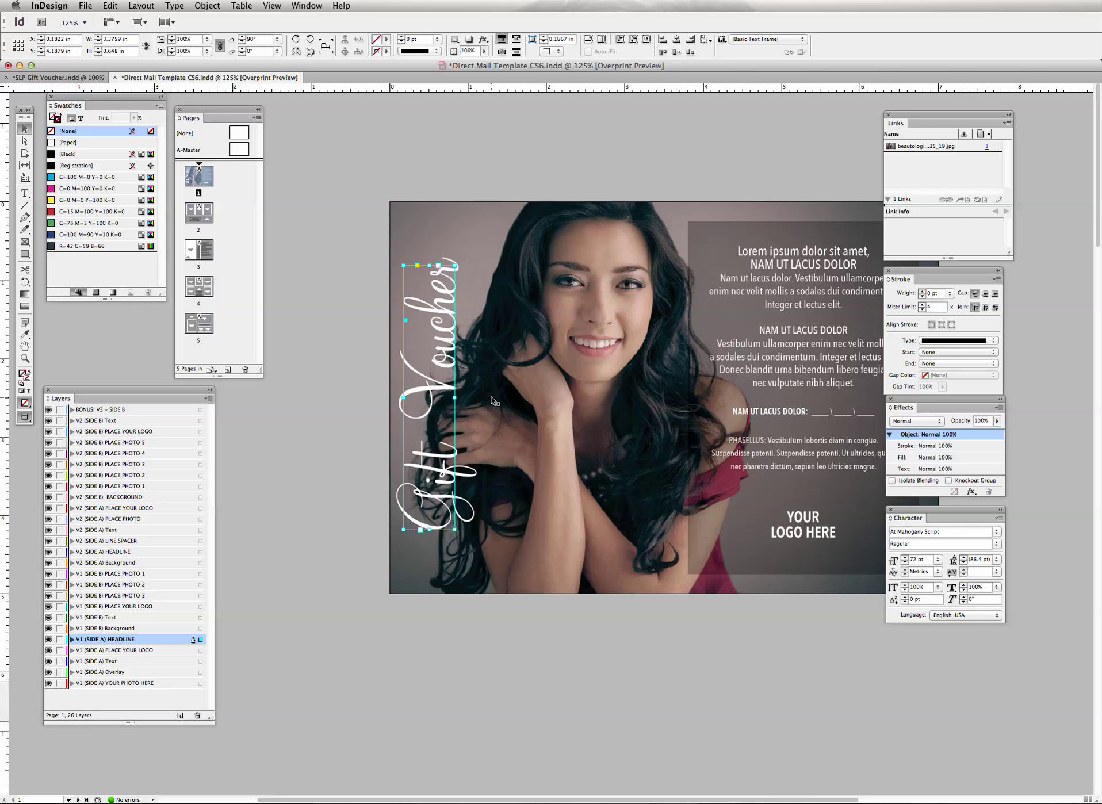
click(467, 149)
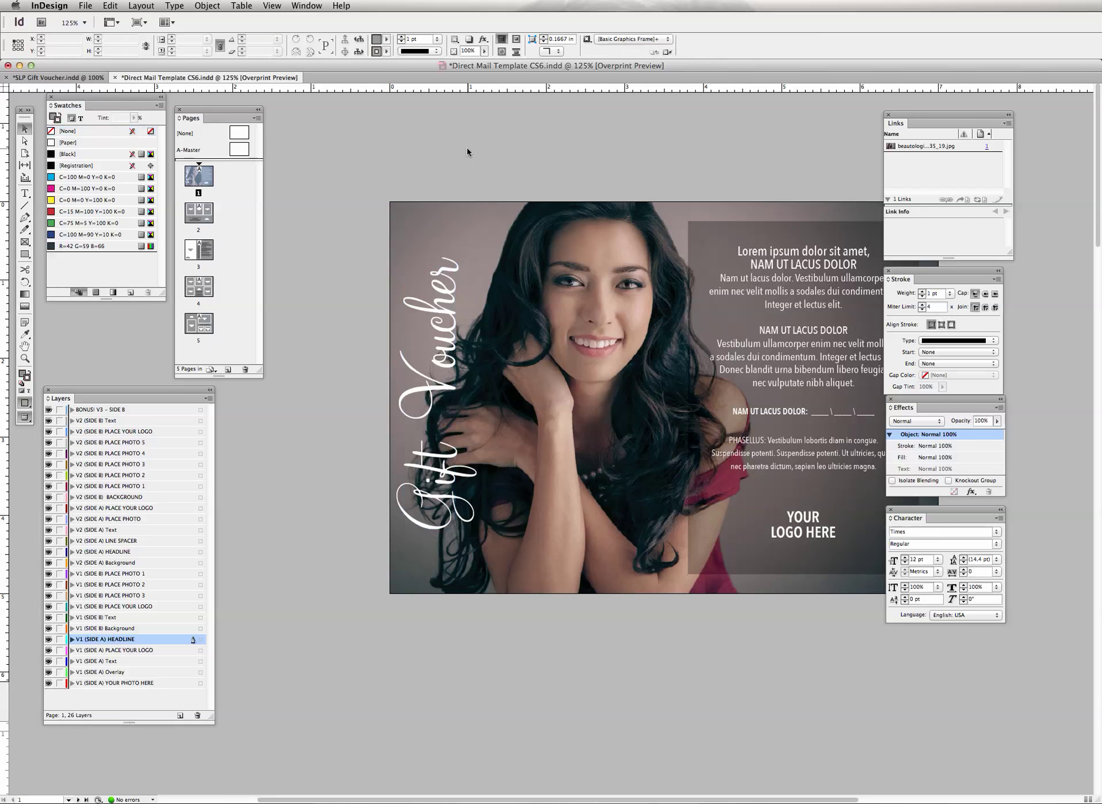
click(449, 347)
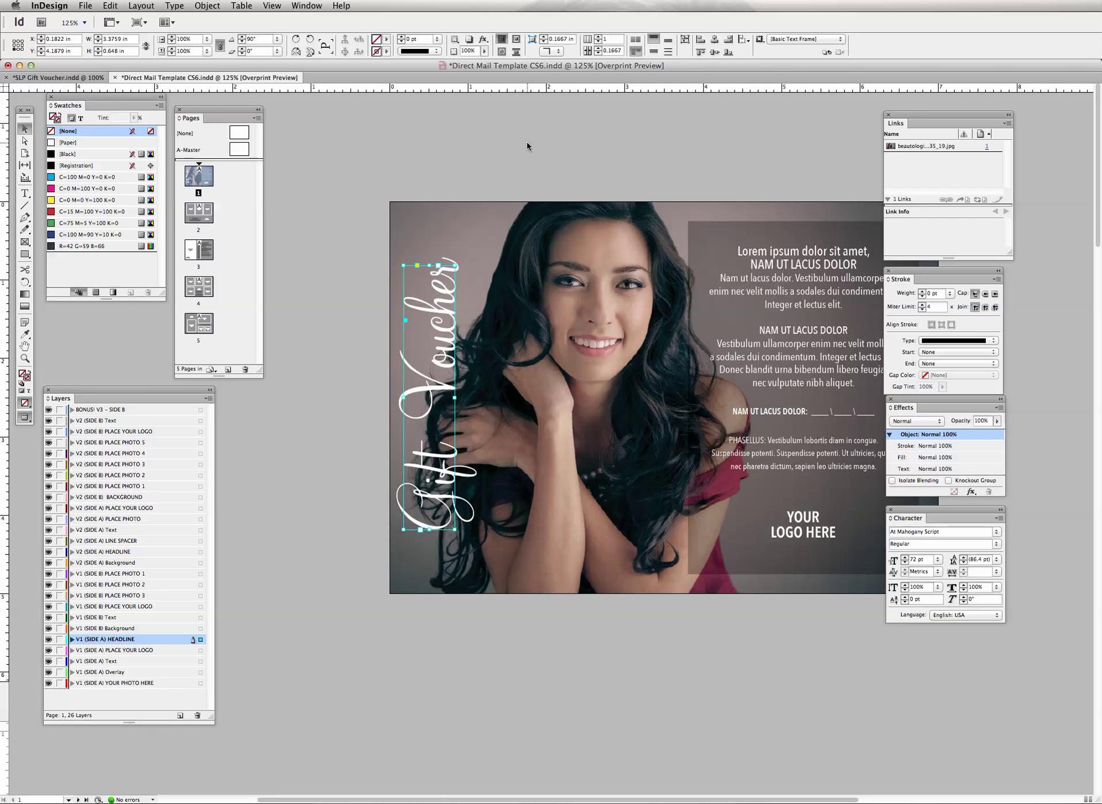
key(Right)
key(Right)
key(Right)
key(Right)
key(Right)
key(Right)
key(Right)
key(Right)
key(Right)
key(Right)
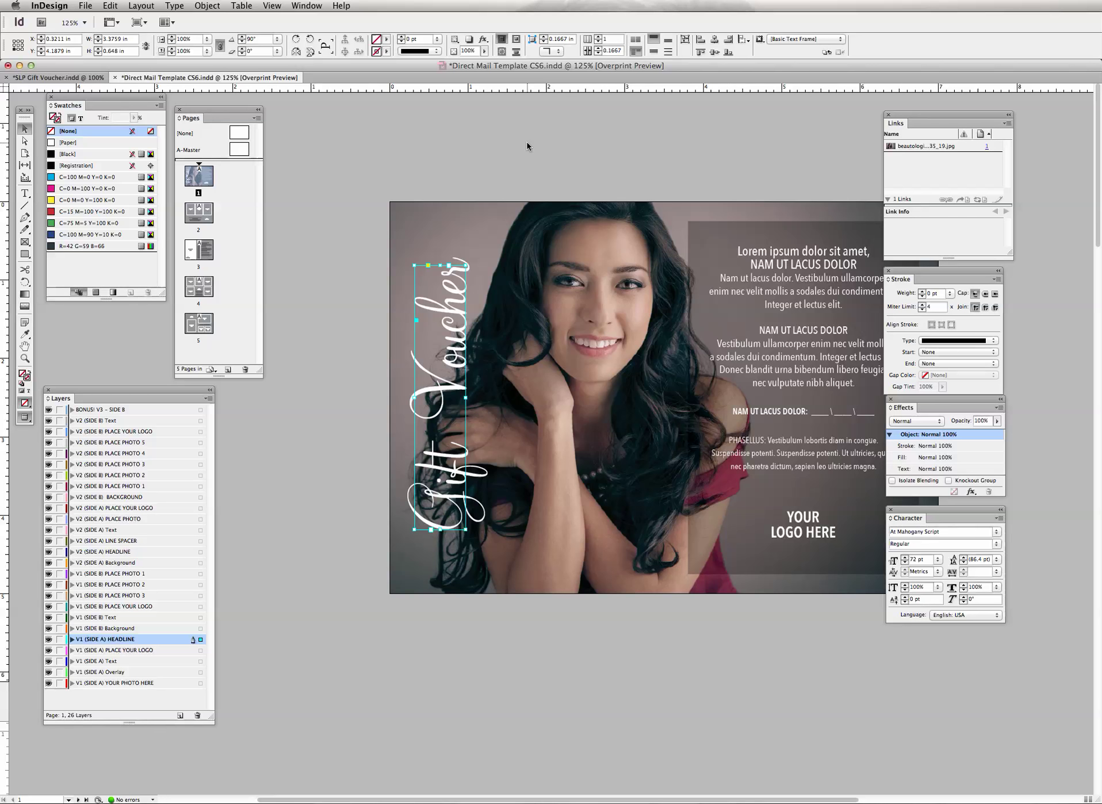
Scale the Gift Voucher title to 125% horizontally in the Control panel
scroll(492, 294, right, 10)
scroll(492, 294, down, 2)
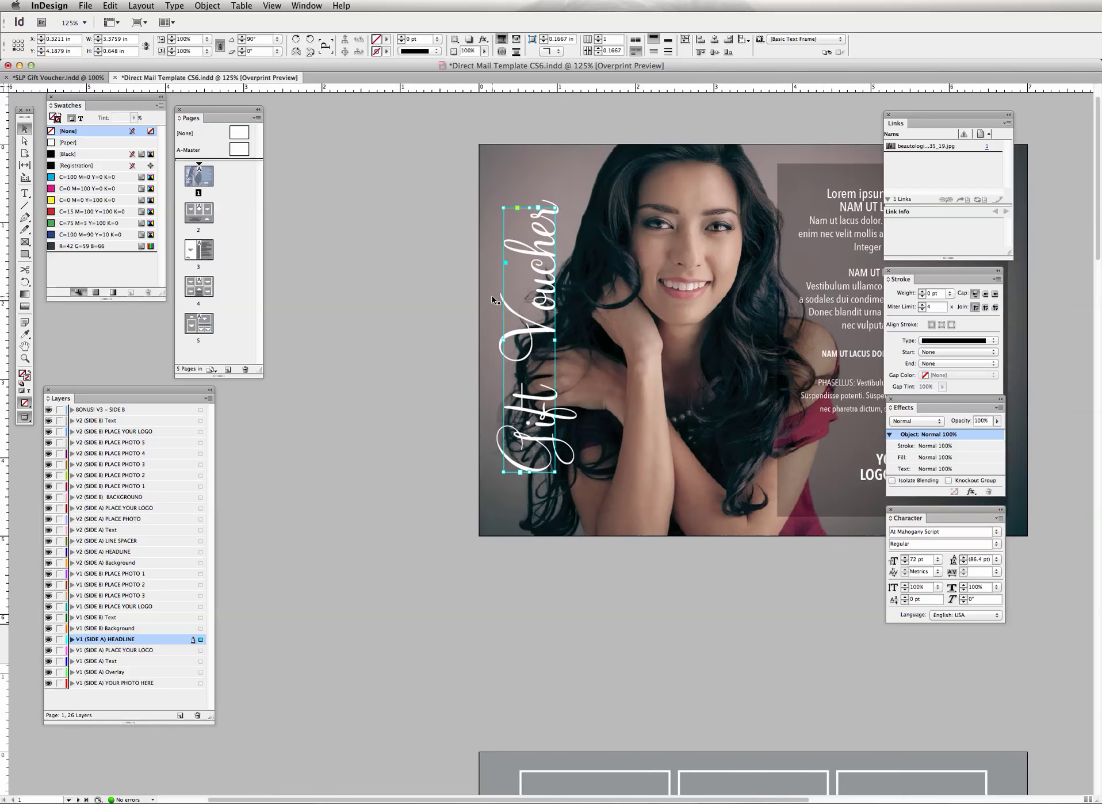
scroll(493, 299, left, 7)
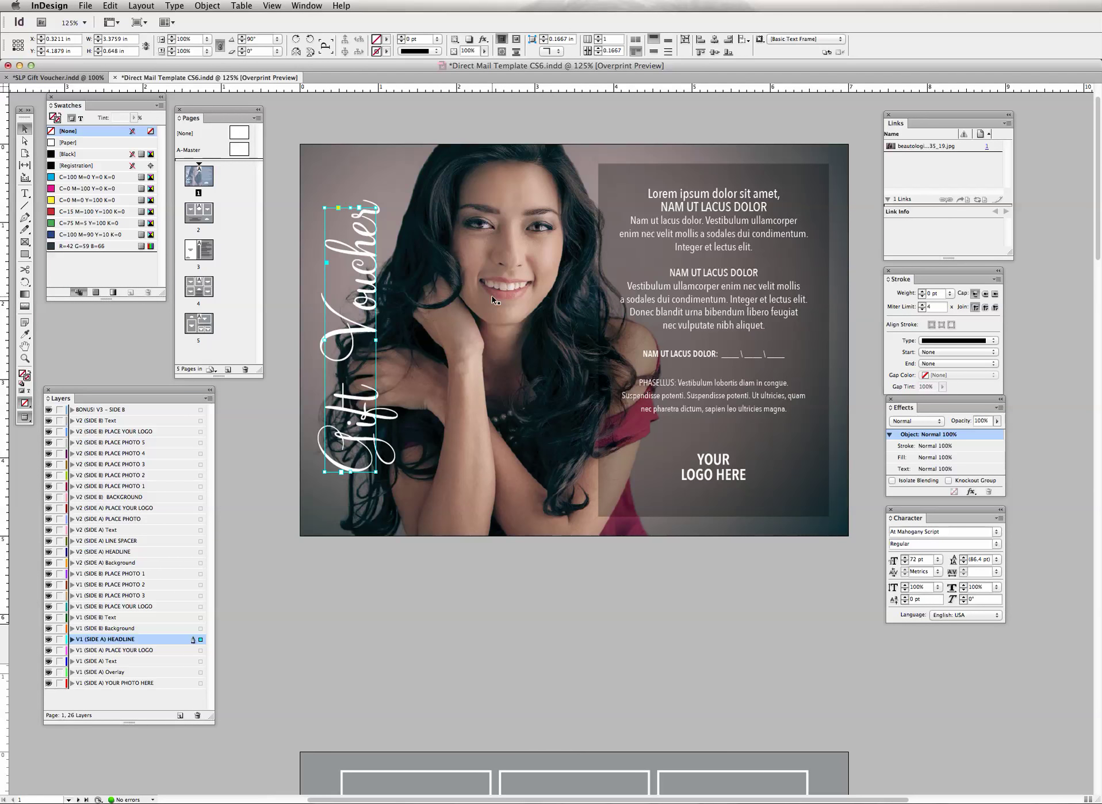
click(195, 38)
text(125)
drag(195, 51, 171, 51)
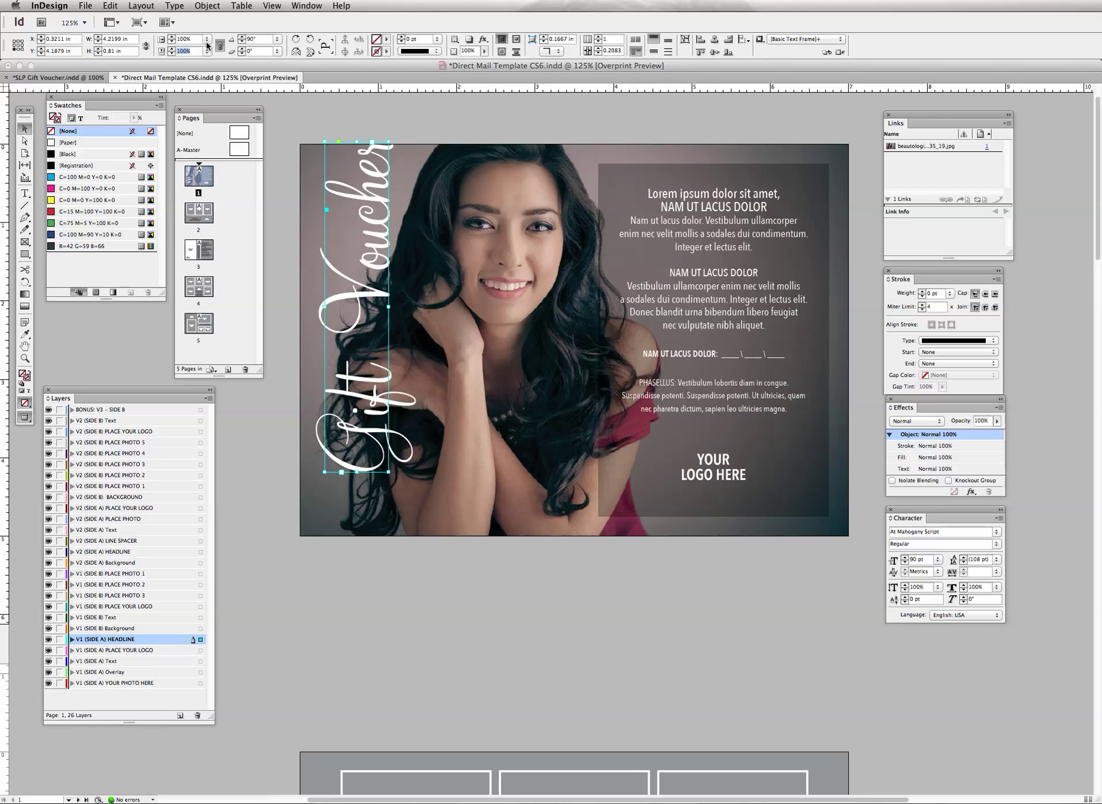
click(181, 38)
drag(199, 51, 171, 51)
click(375, 279)
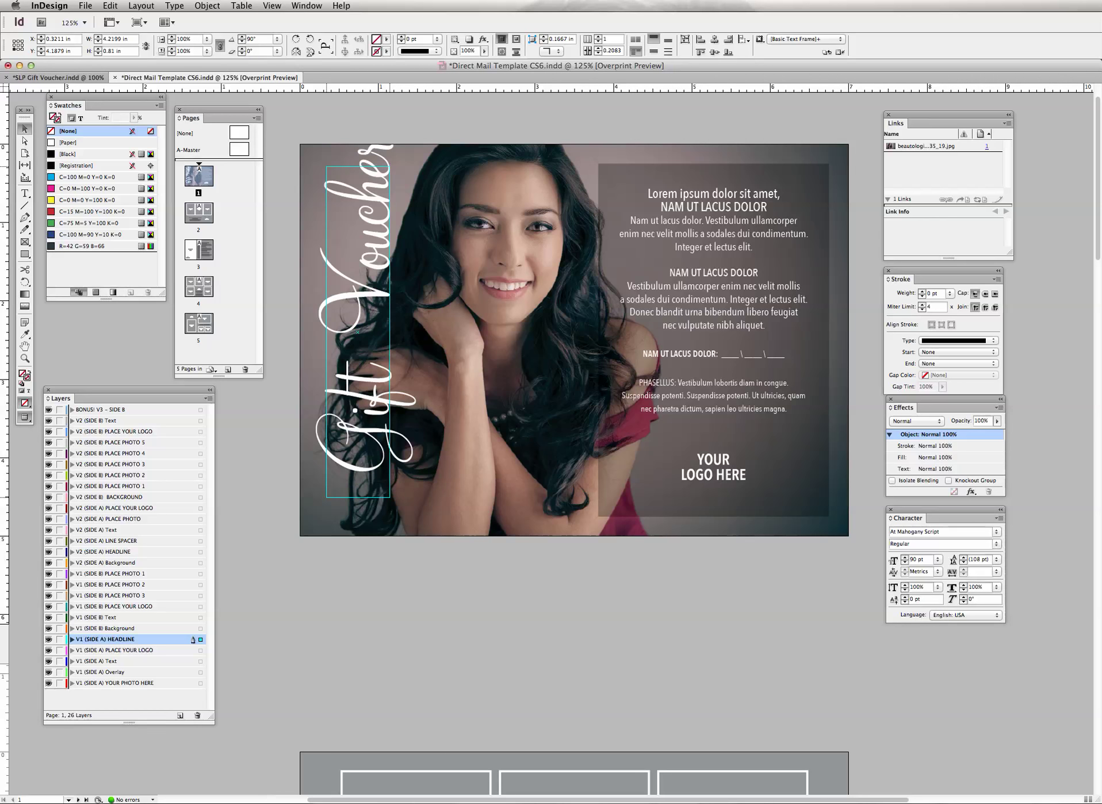
Move the Gift Voucher title slightly lower along the photo's left edge
drag(377, 292, 379, 298)
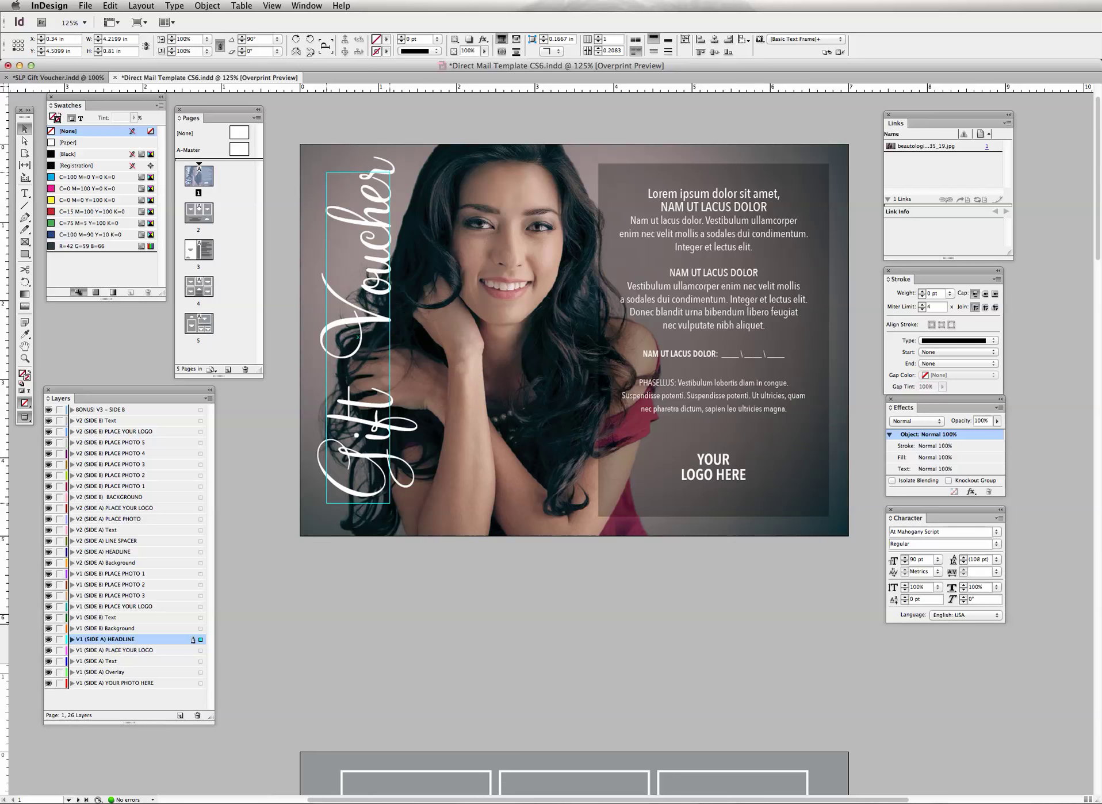
key(shift+Down)
drag(378, 306, 377, 302)
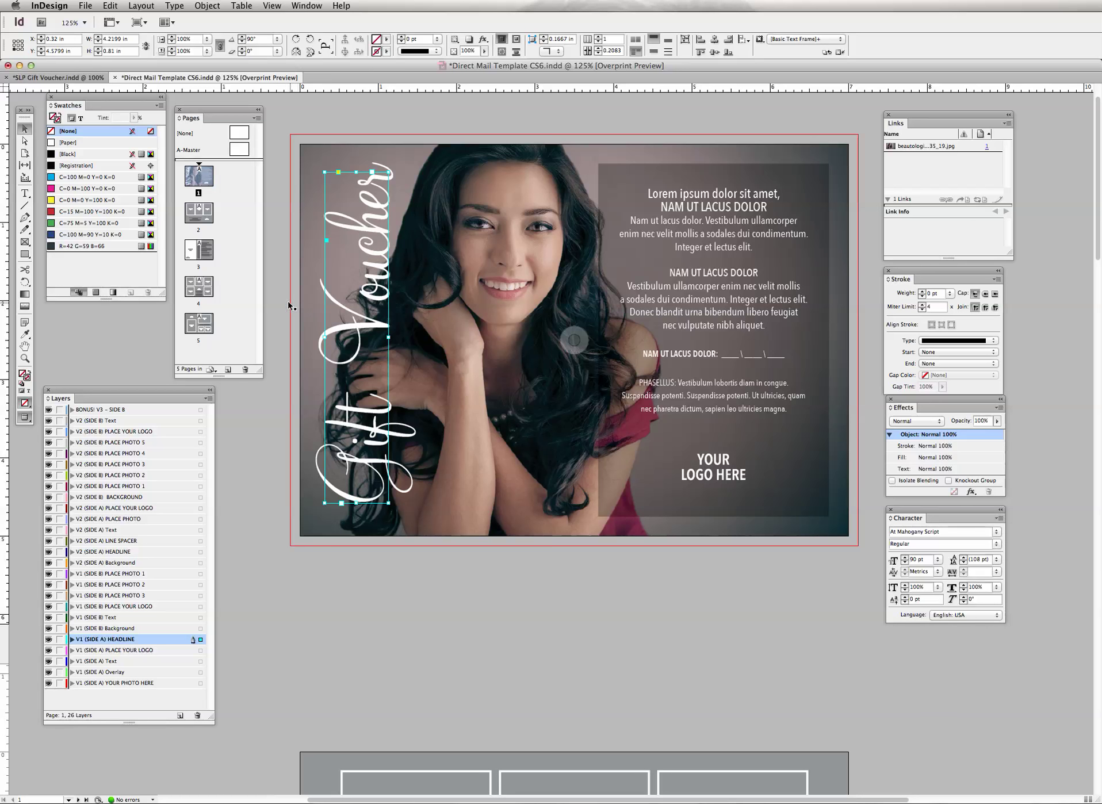
click(283, 298)
click(696, 287)
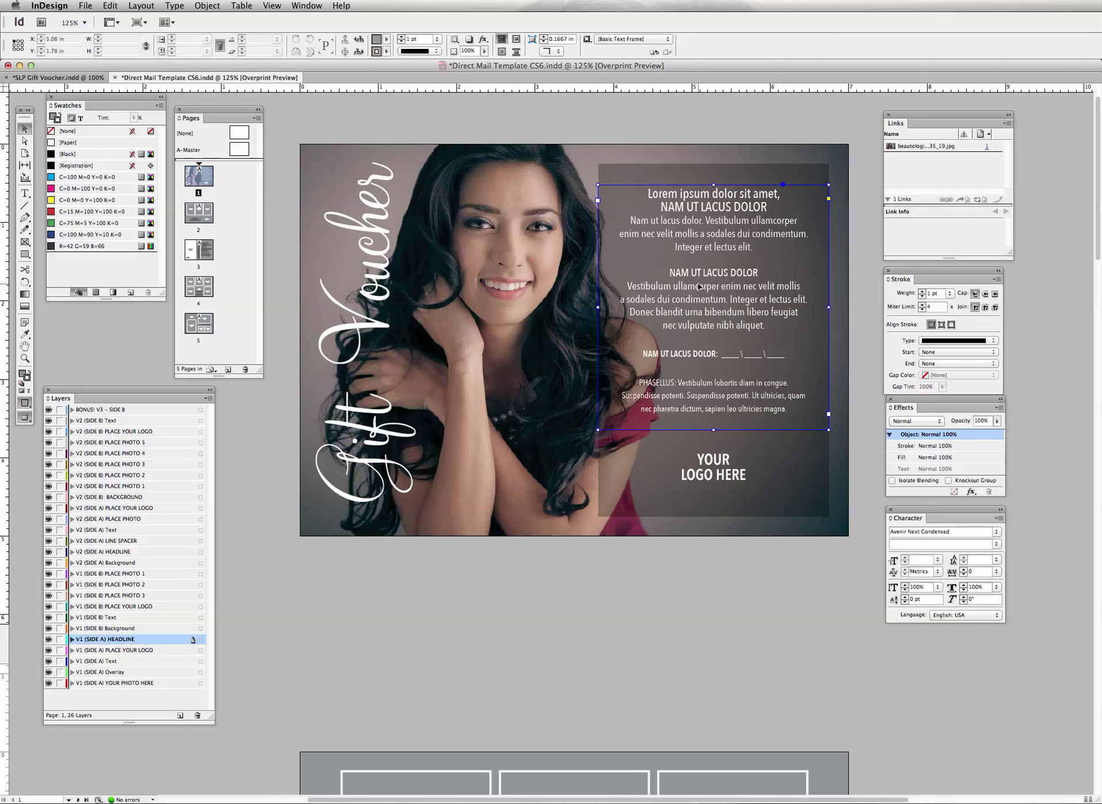
With the Type tool, highlight the whole lorem ipsum story from 'Lorem' to 'magna.'
click(25, 193)
drag(710, 193, 648, 190)
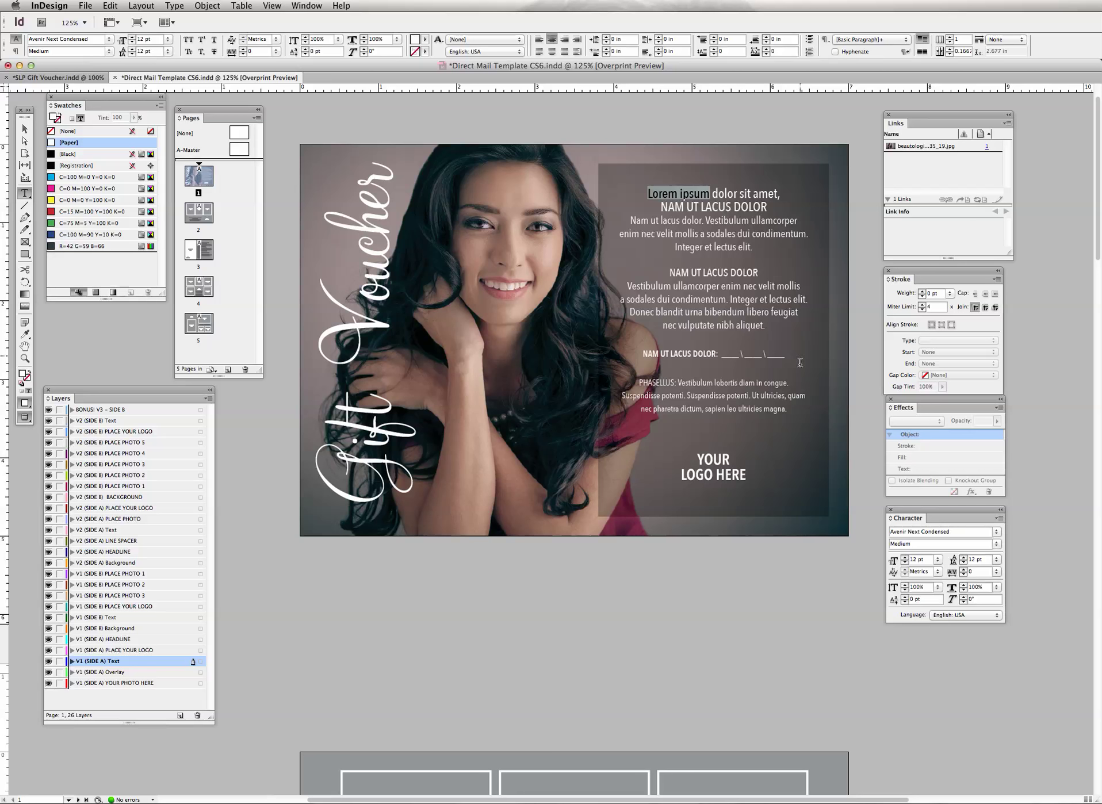
click(791, 411)
drag(791, 411, 635, 185)
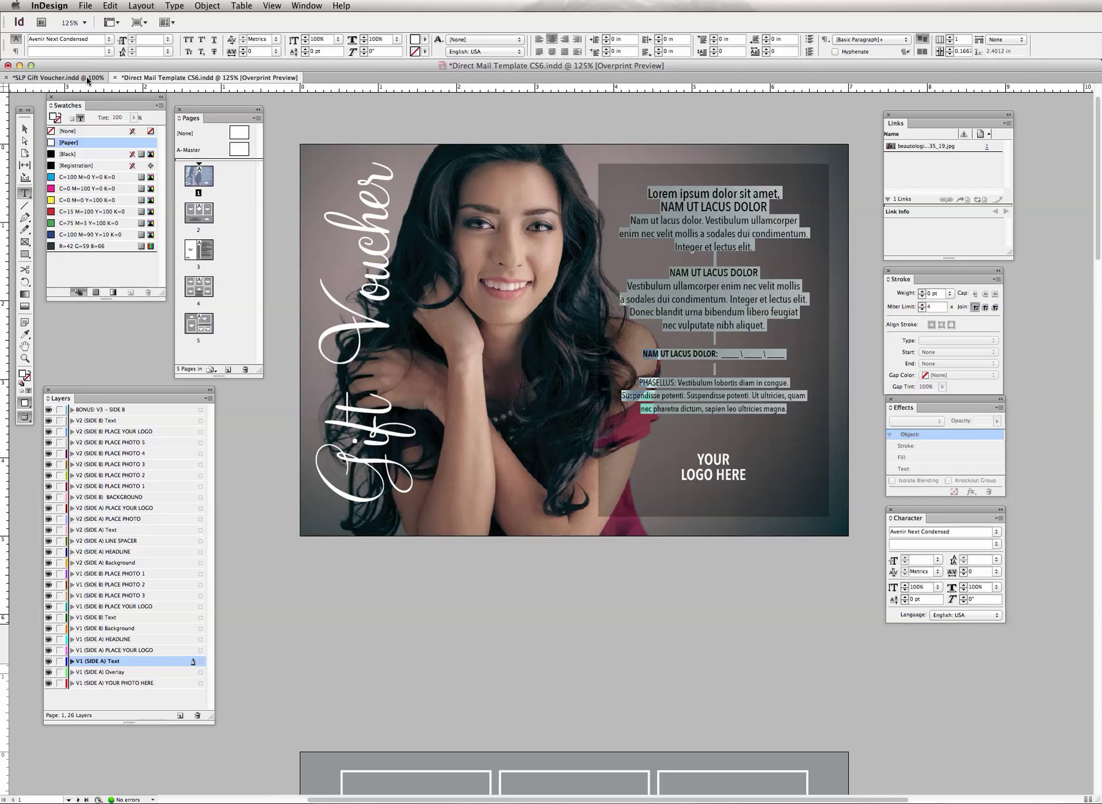
mouse_move(369, 802)
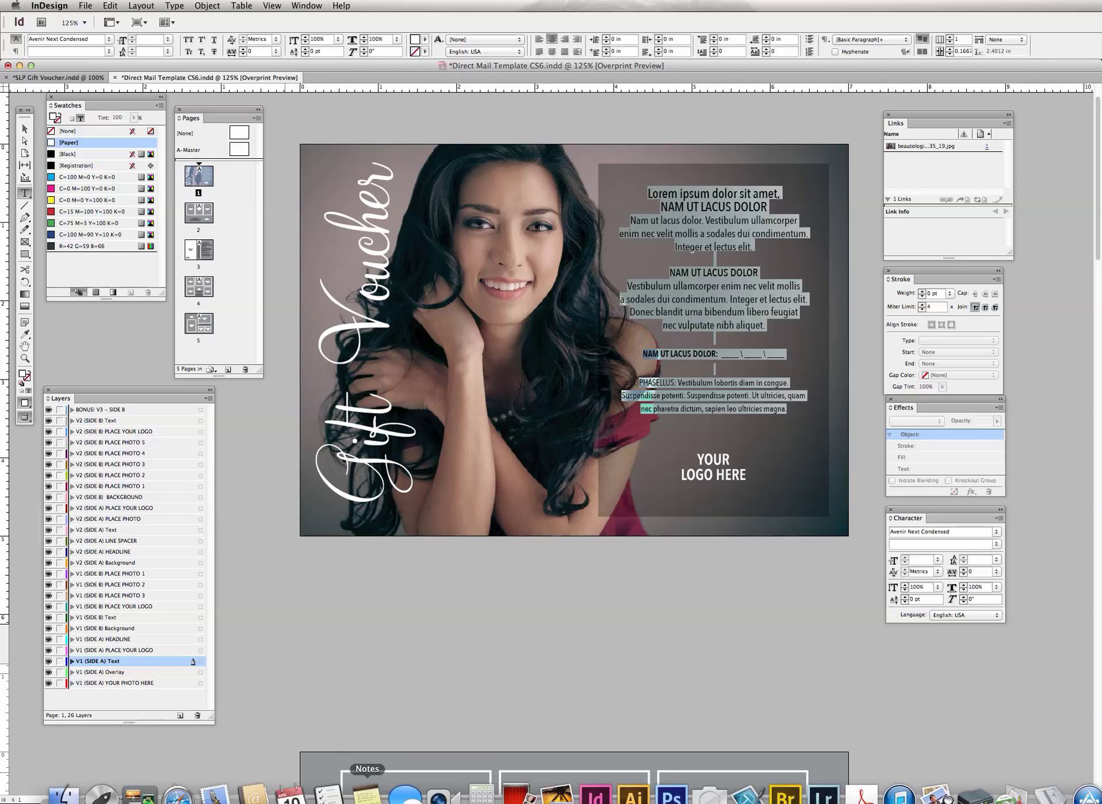
click(367, 795)
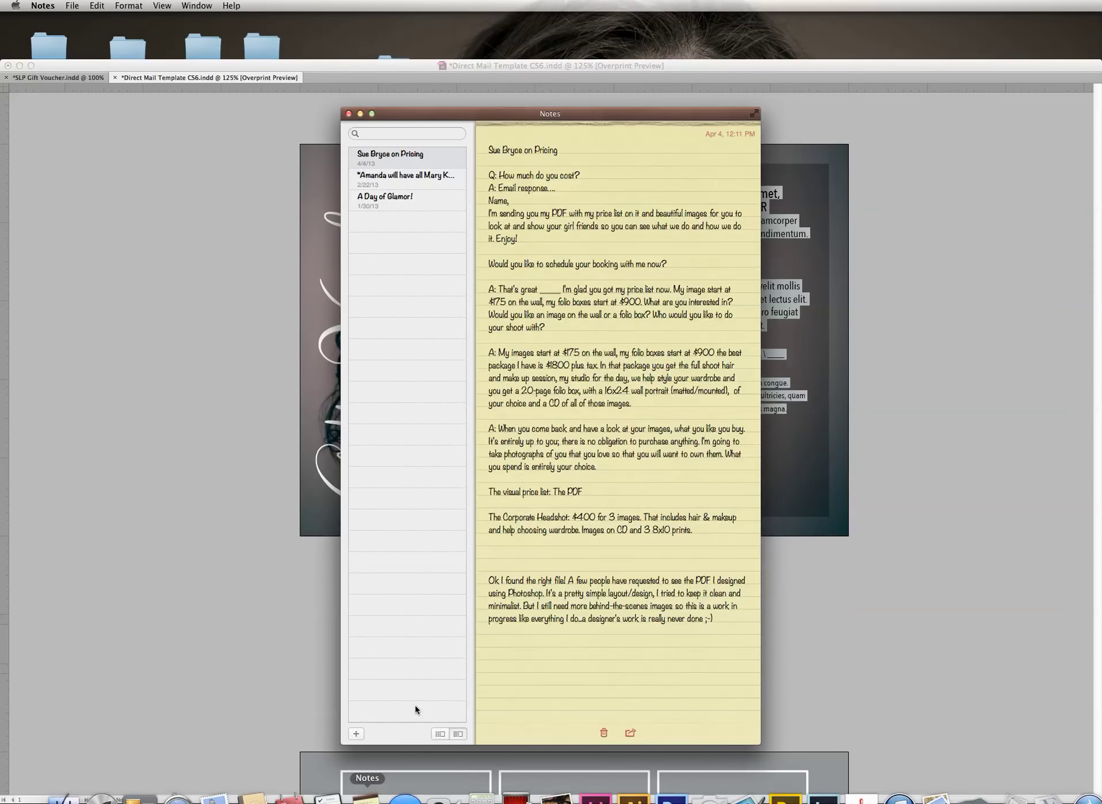
key(super+w)
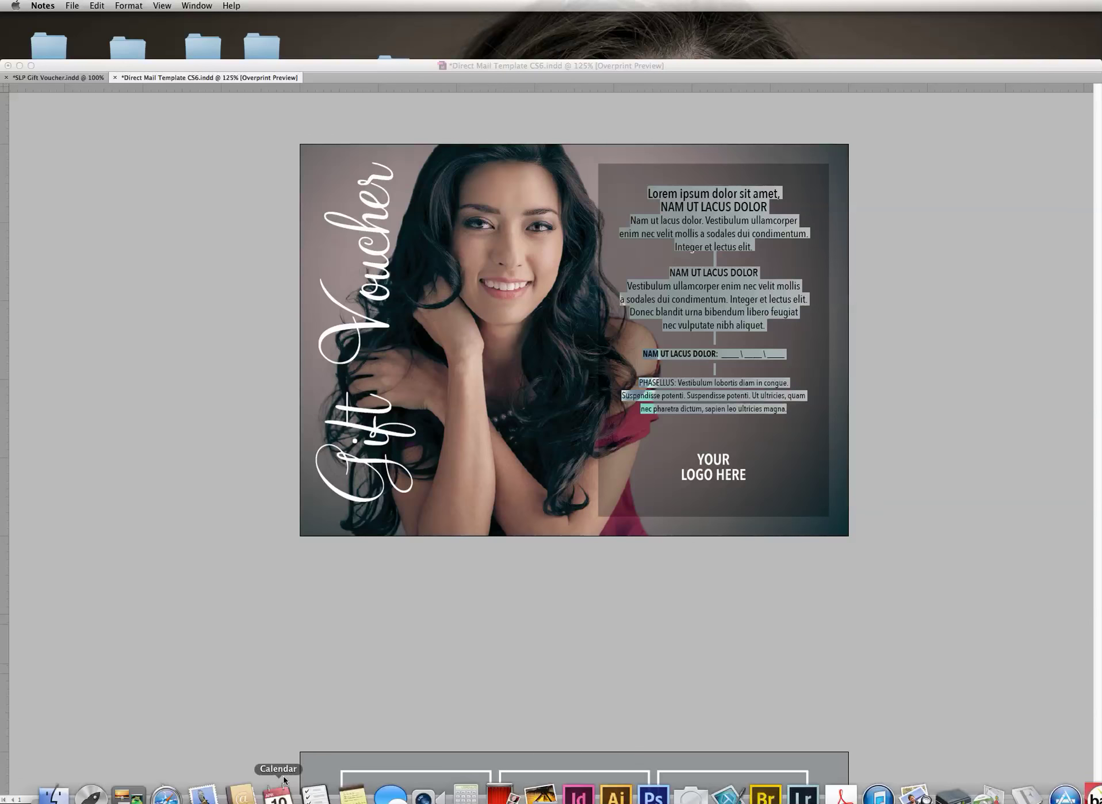
click(284, 688)
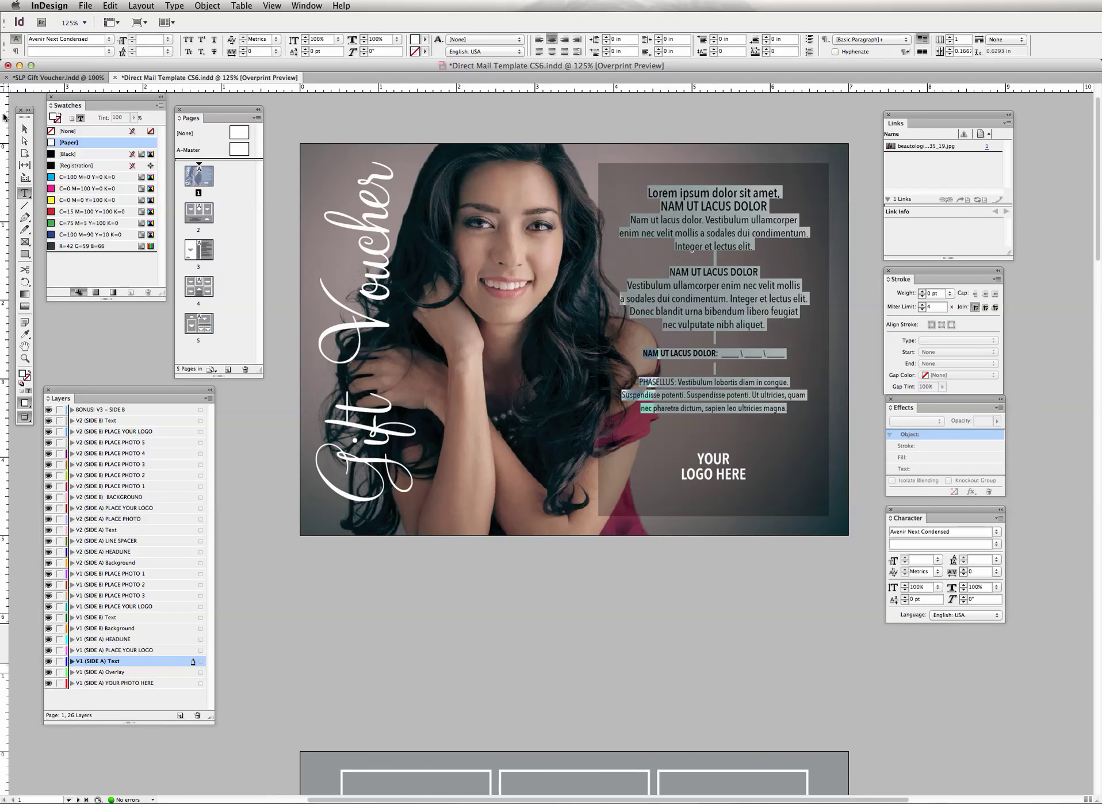
Copy all the gift text from SLP Gift Voucher, then return to Direct Mail Template CS6
click(60, 78)
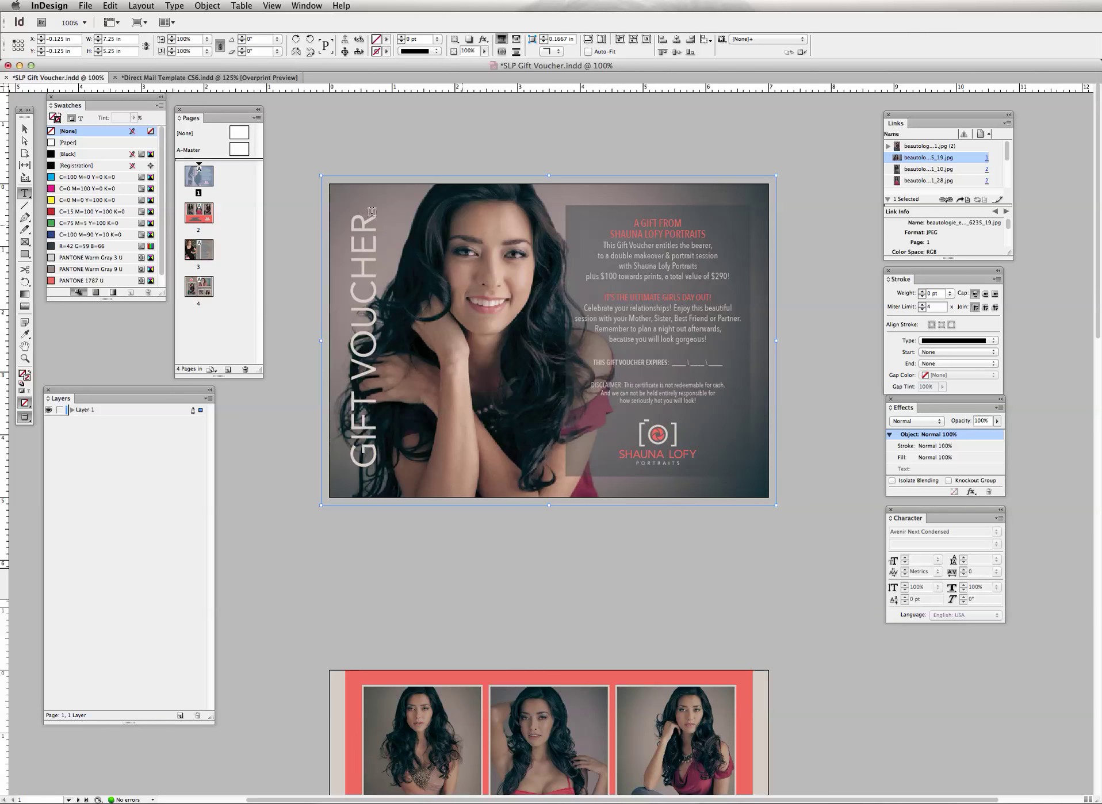
click(691, 241)
key(super+a)
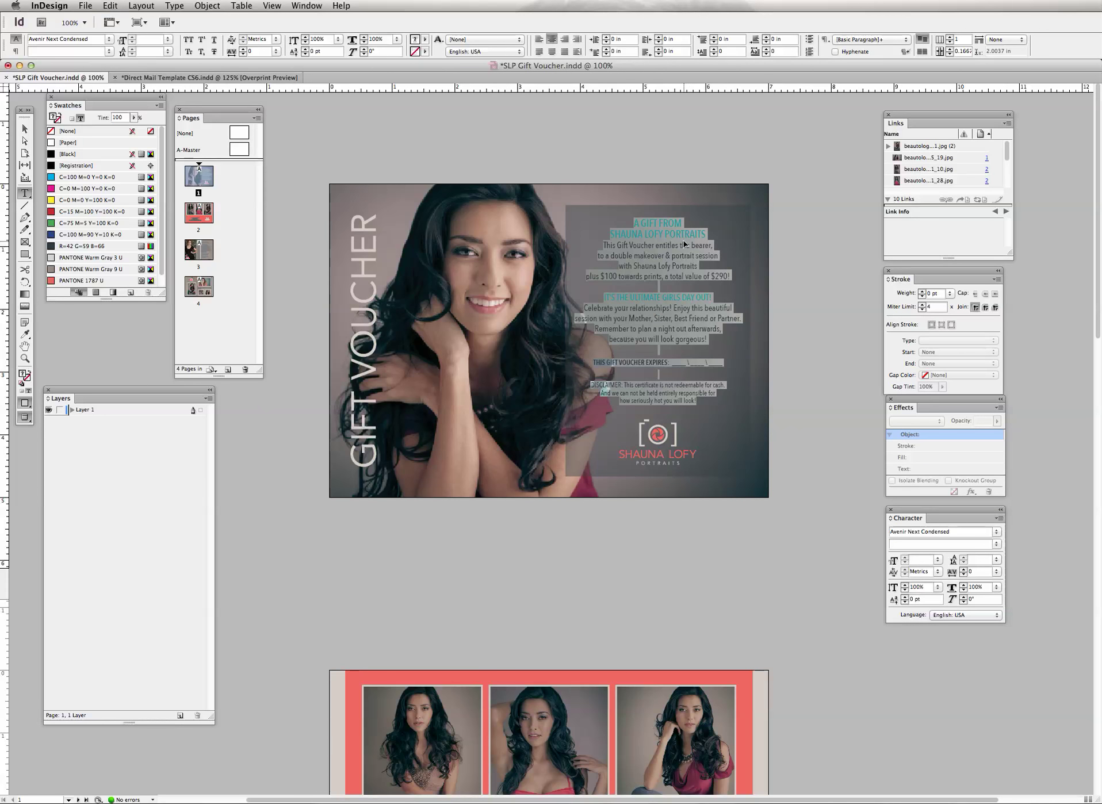
drag(631, 218, 741, 435)
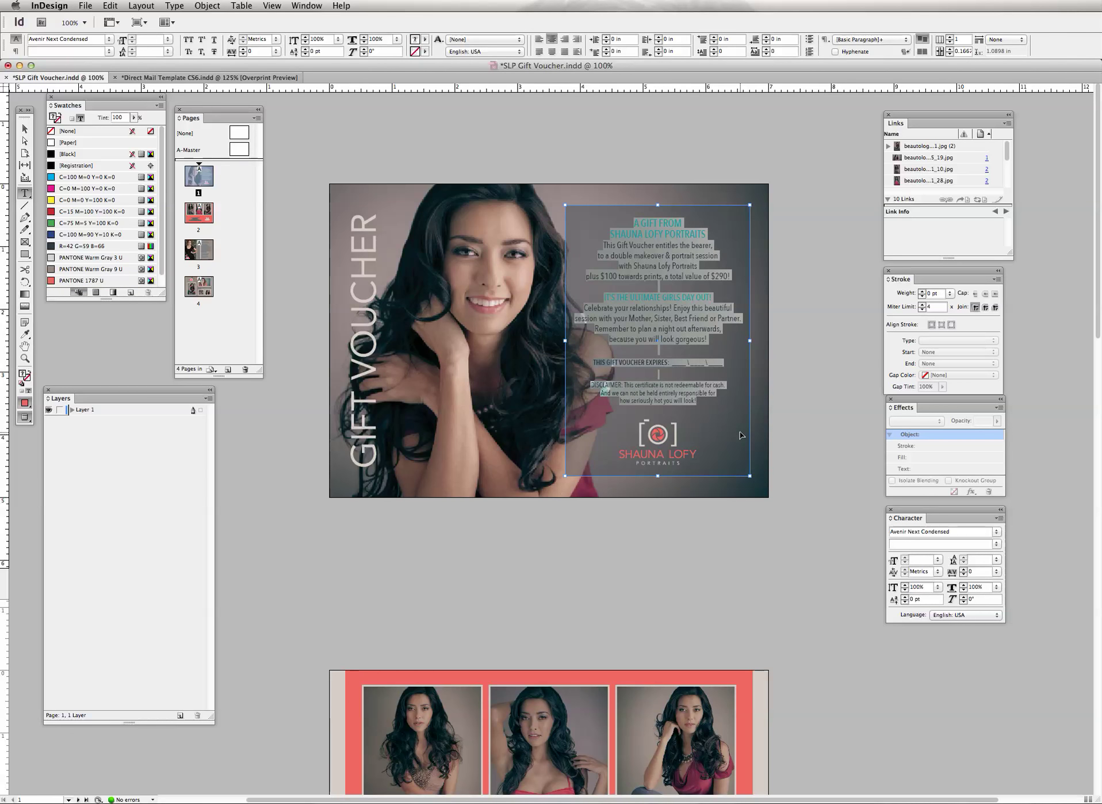
click(110, 6)
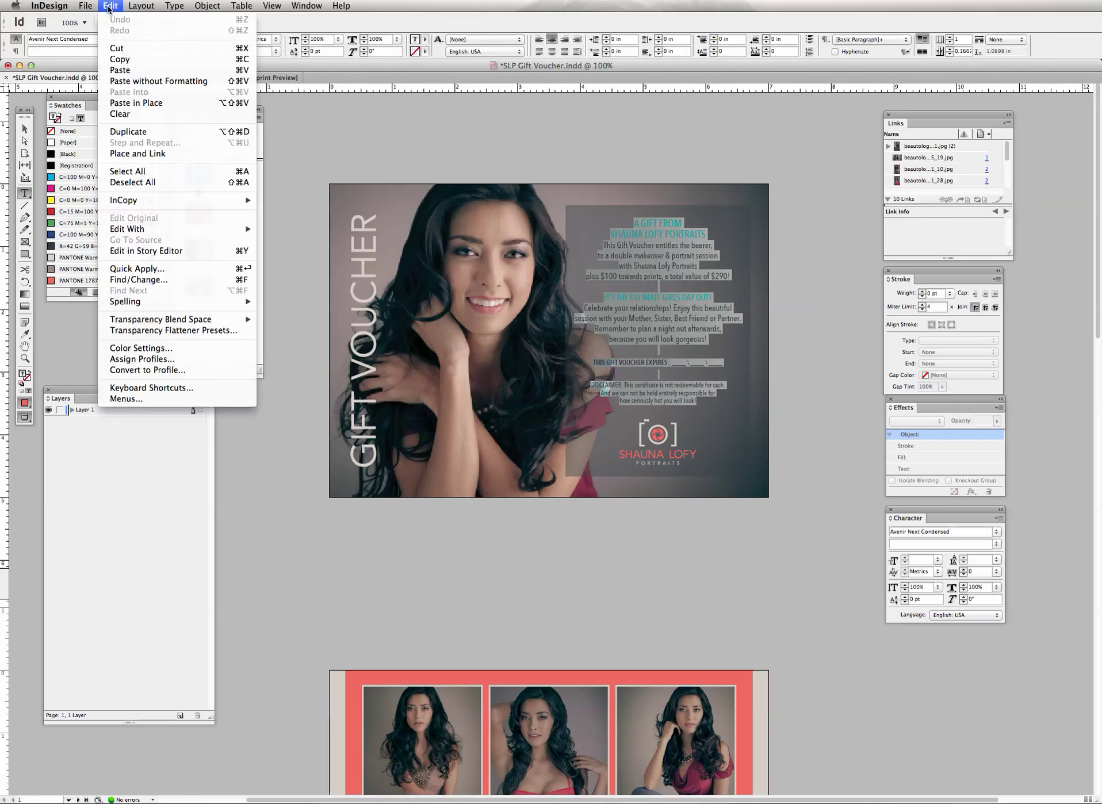
click(123, 60)
click(229, 79)
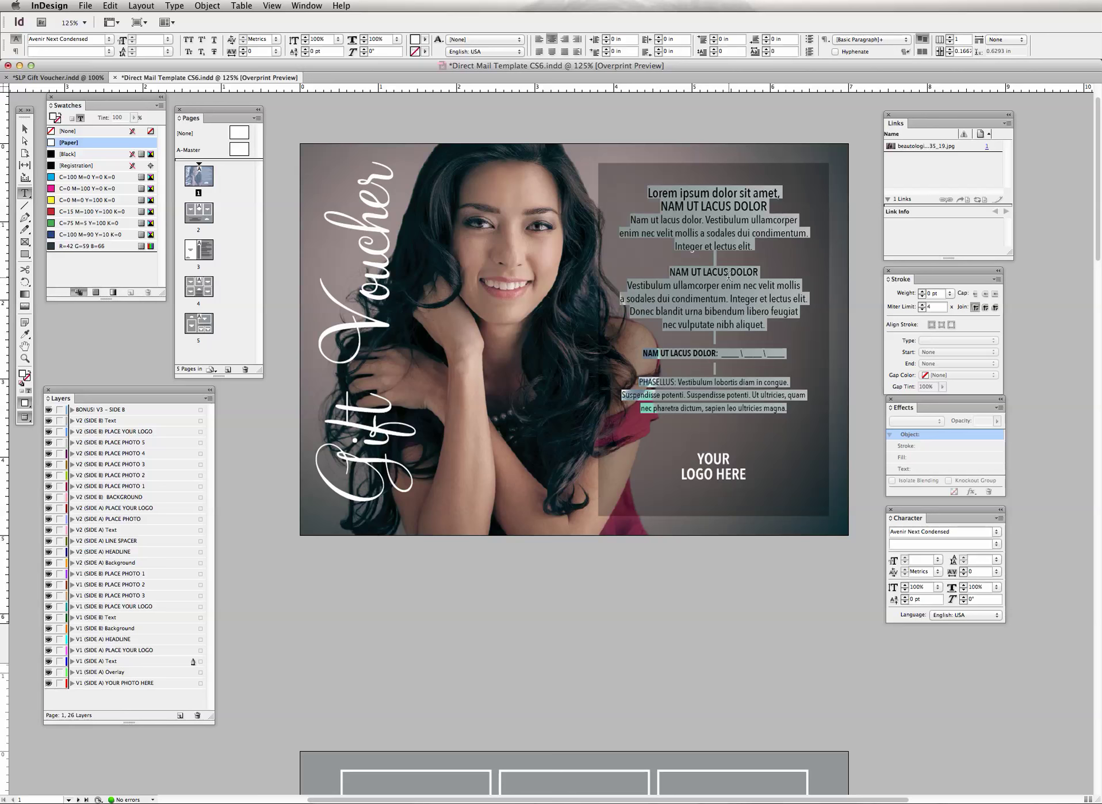
Paste the gift-voucher copy over the selected placeholder body text
drag(649, 191, 817, 399)
key(super)
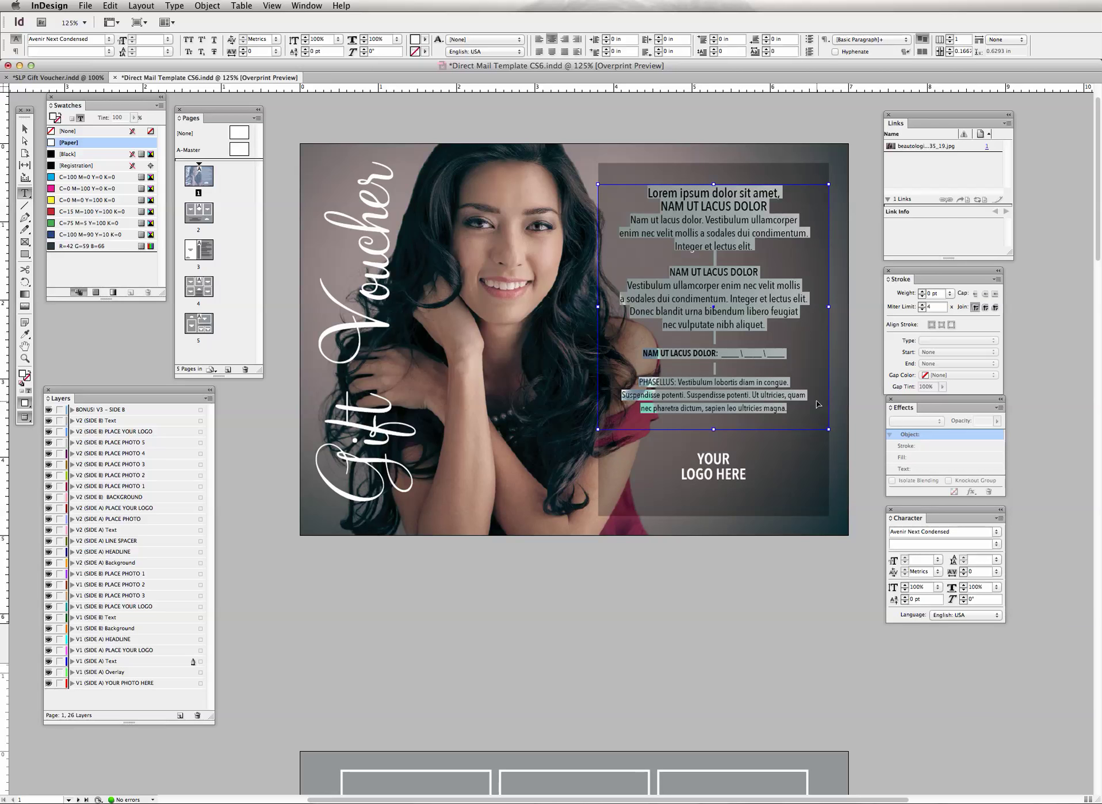
key(super+v)
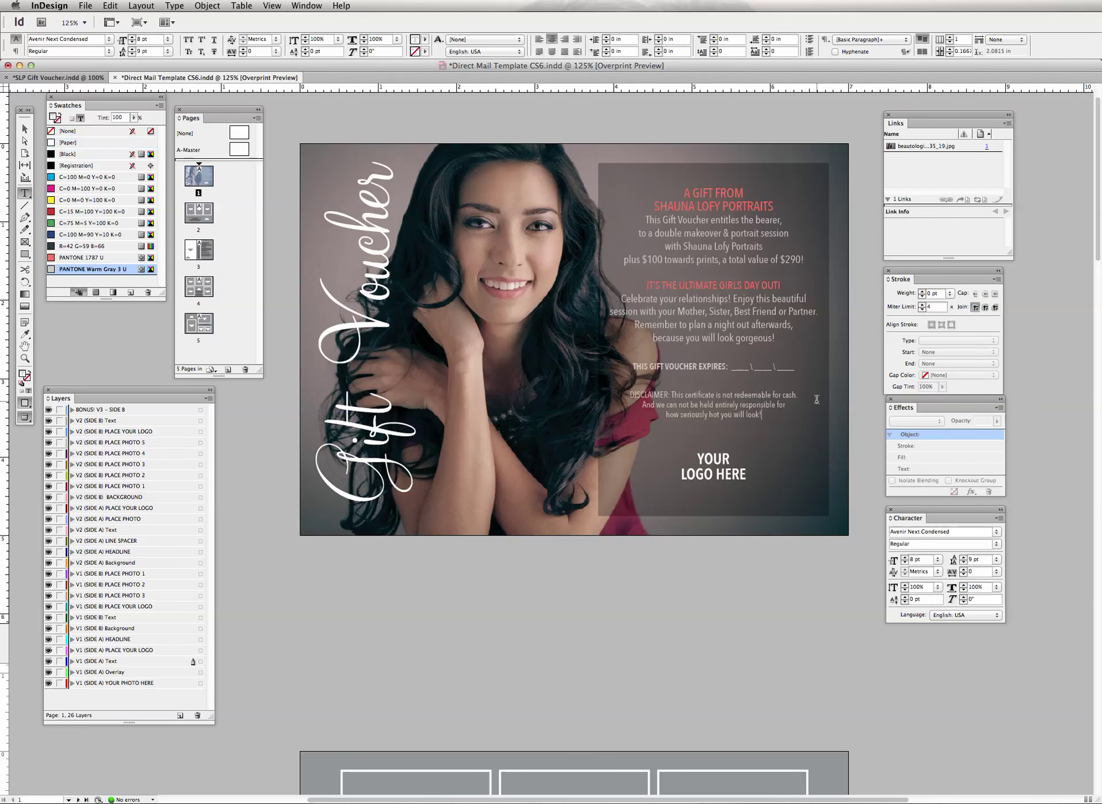
Set all of the pasted gift text to white with the [Paper] swatch
drag(778, 406, 355, 242)
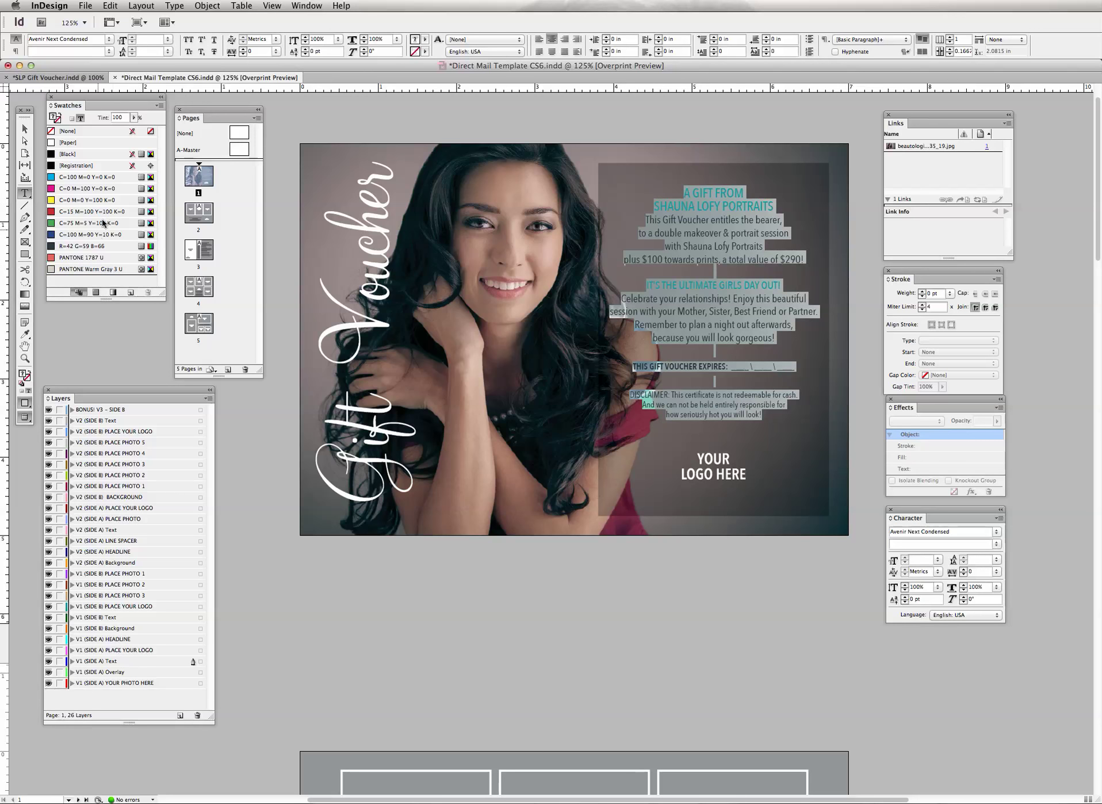
click(88, 144)
click(733, 279)
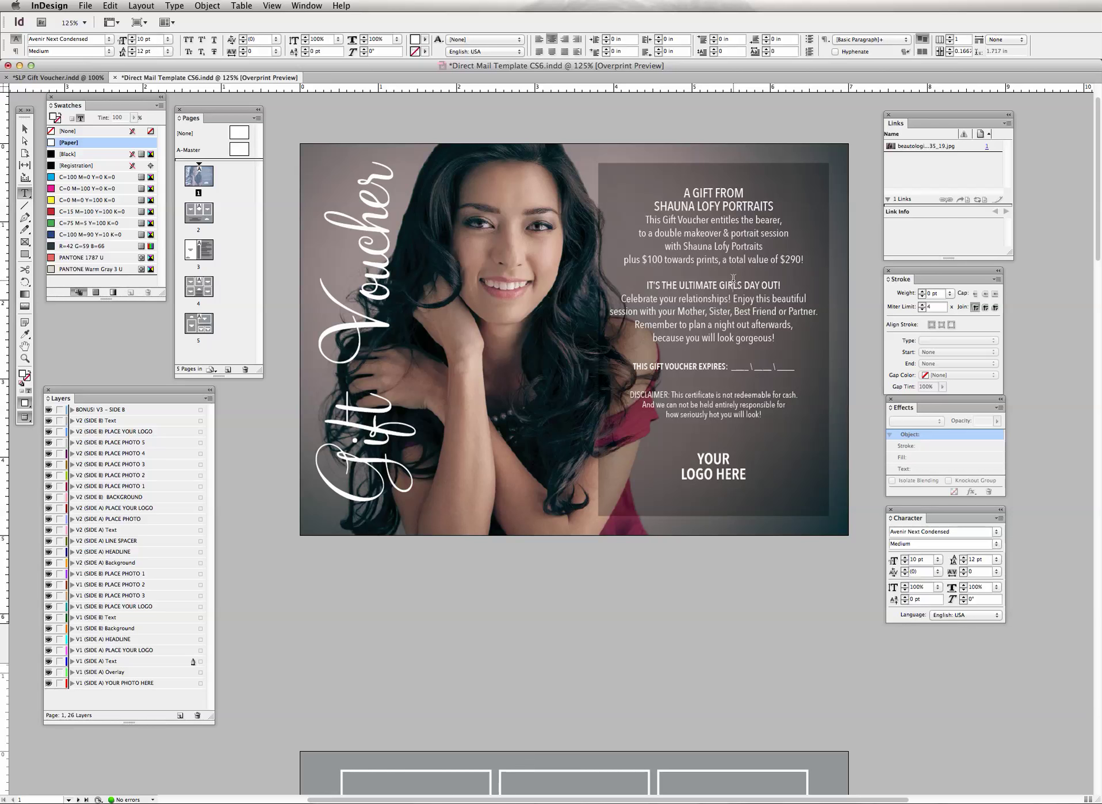
scroll(818, 245, down, 15)
scroll(818, 244, left, 4)
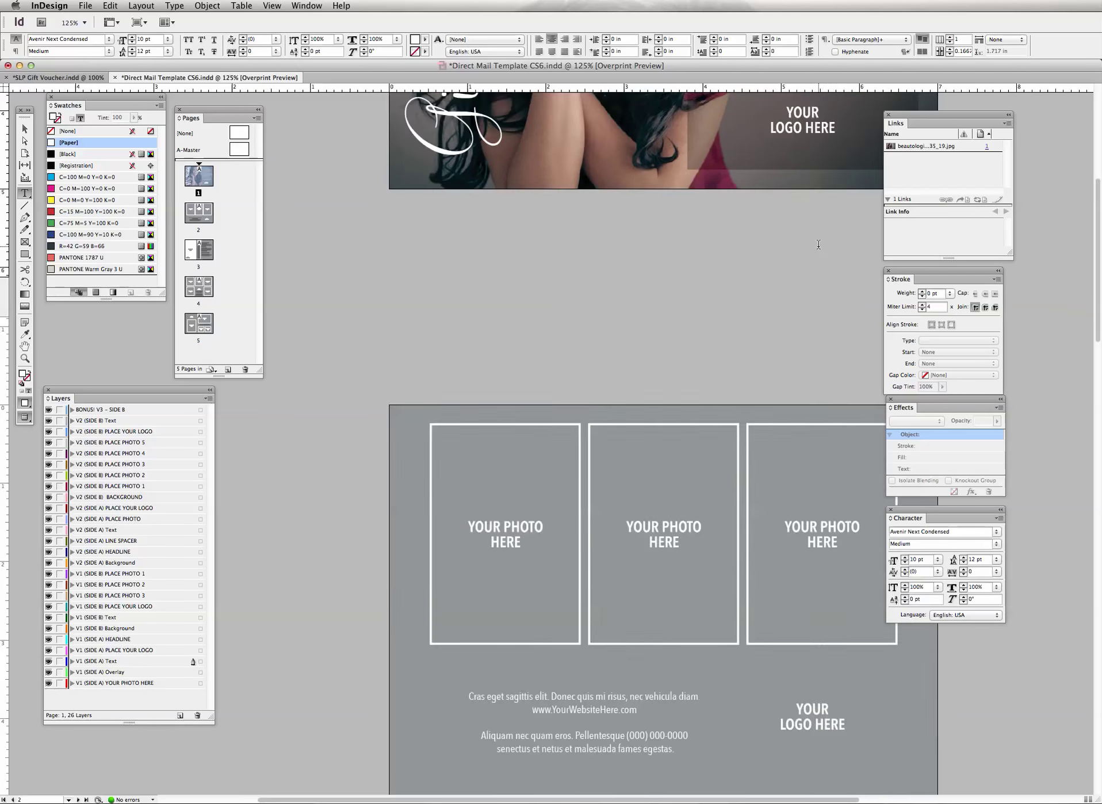
scroll(818, 244, up, 10)
scroll(811, 245, right, 3)
scroll(740, 244, right, 10)
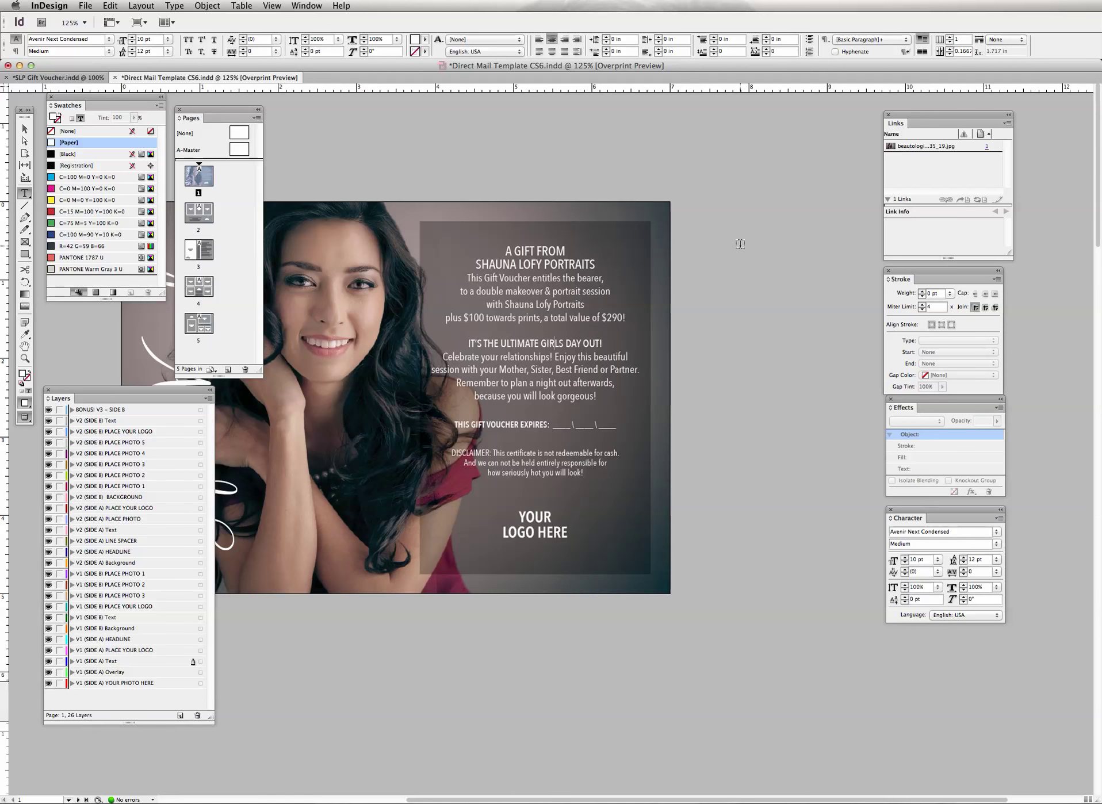
scroll(740, 244, left, 13)
scroll(740, 244, right, 3)
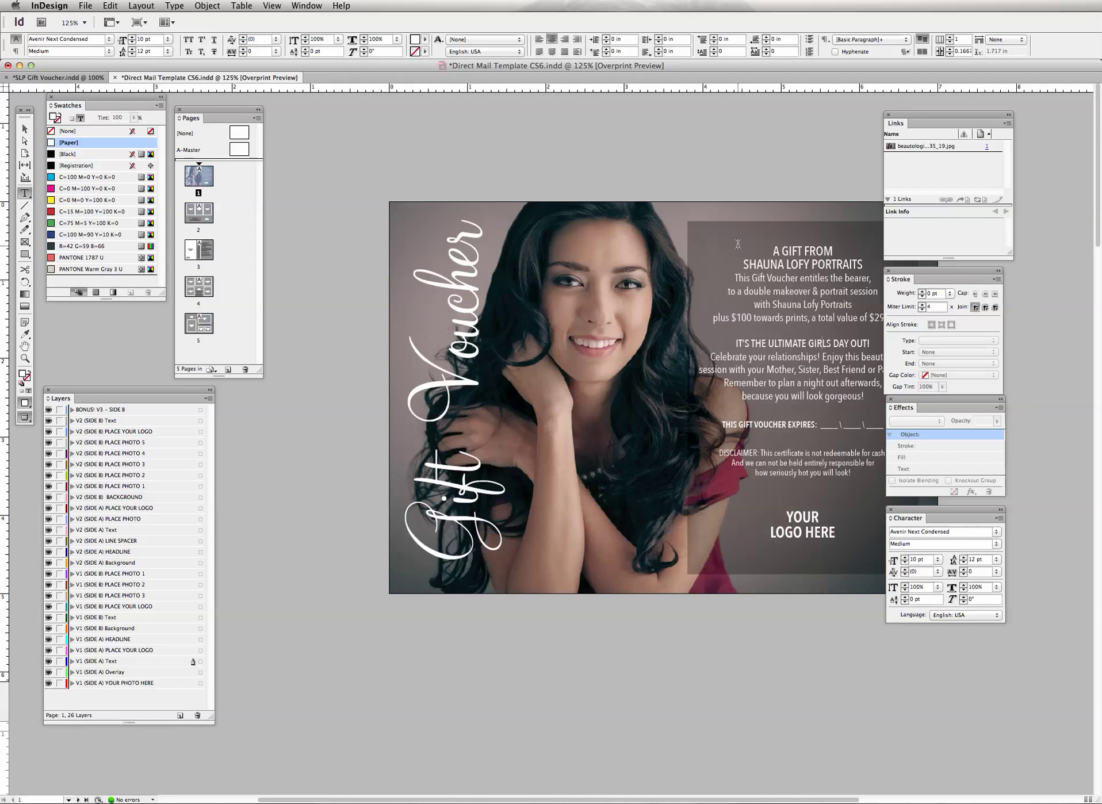
scroll(737, 244, right, 3)
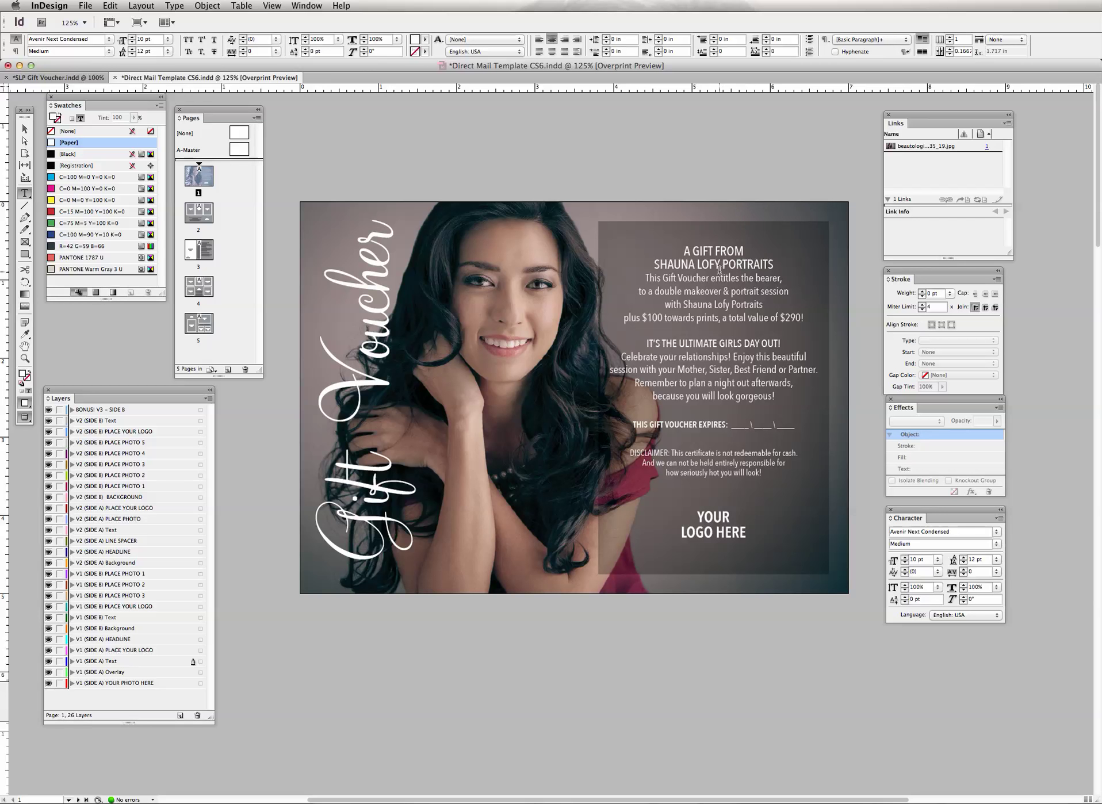
double_click(685, 250)
drag(645, 278, 809, 317)
click(645, 276)
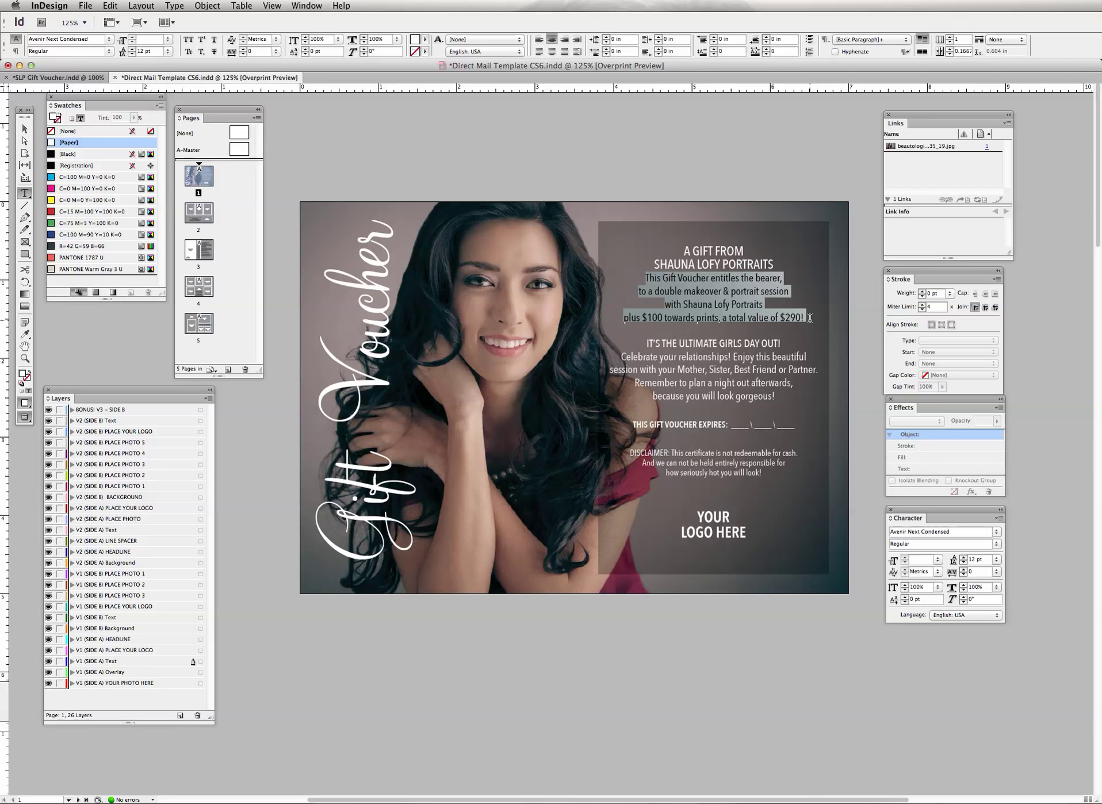
text(gift you)
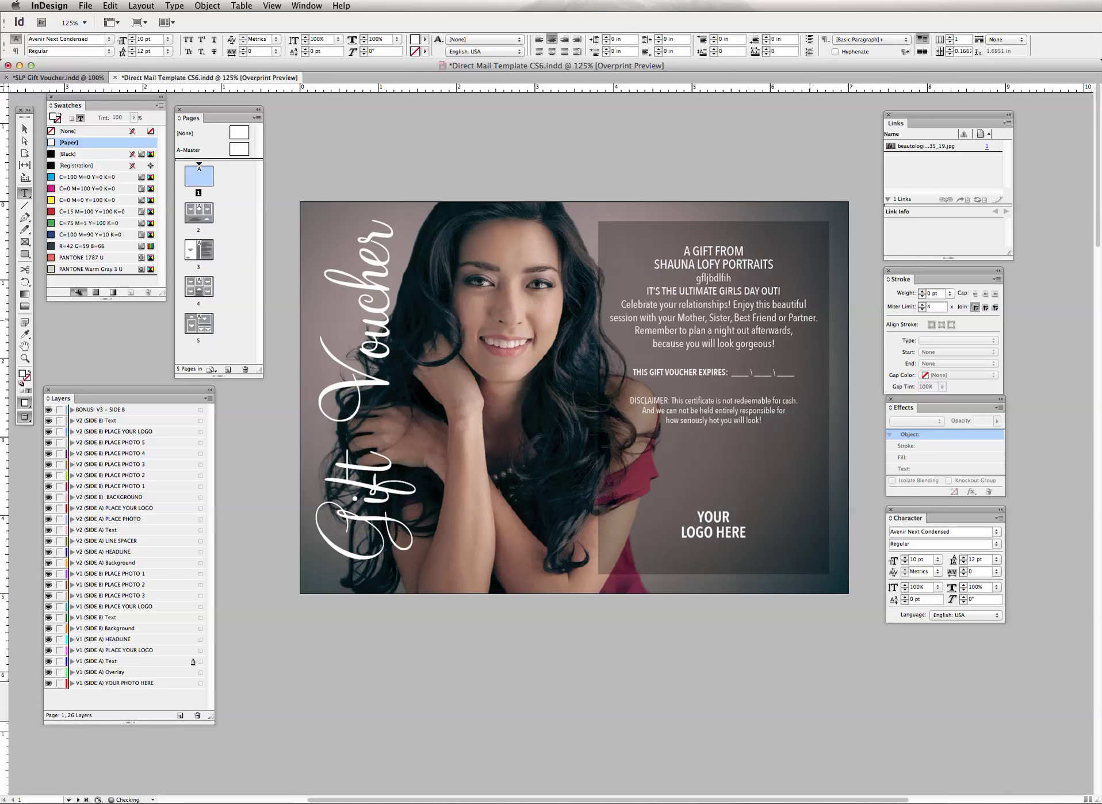
key(super+z)
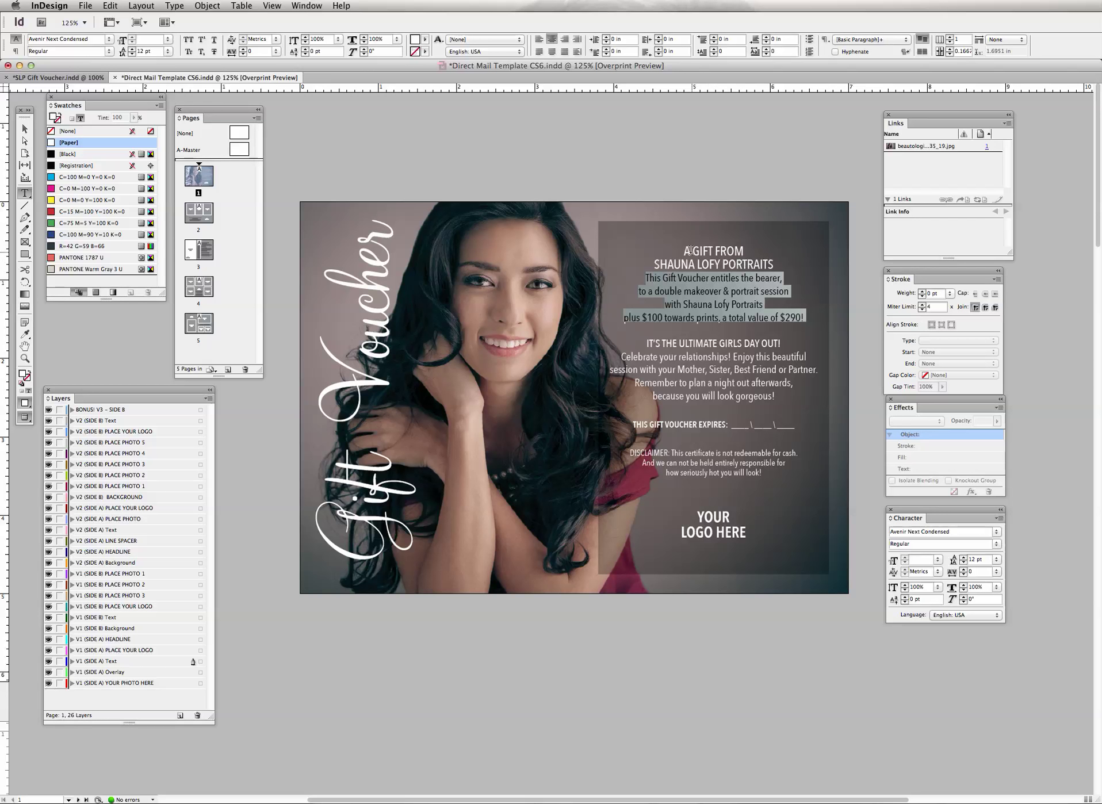
Colour the whole gift text block PANTONE Warm Gray 3 U
drag(684, 249, 792, 478)
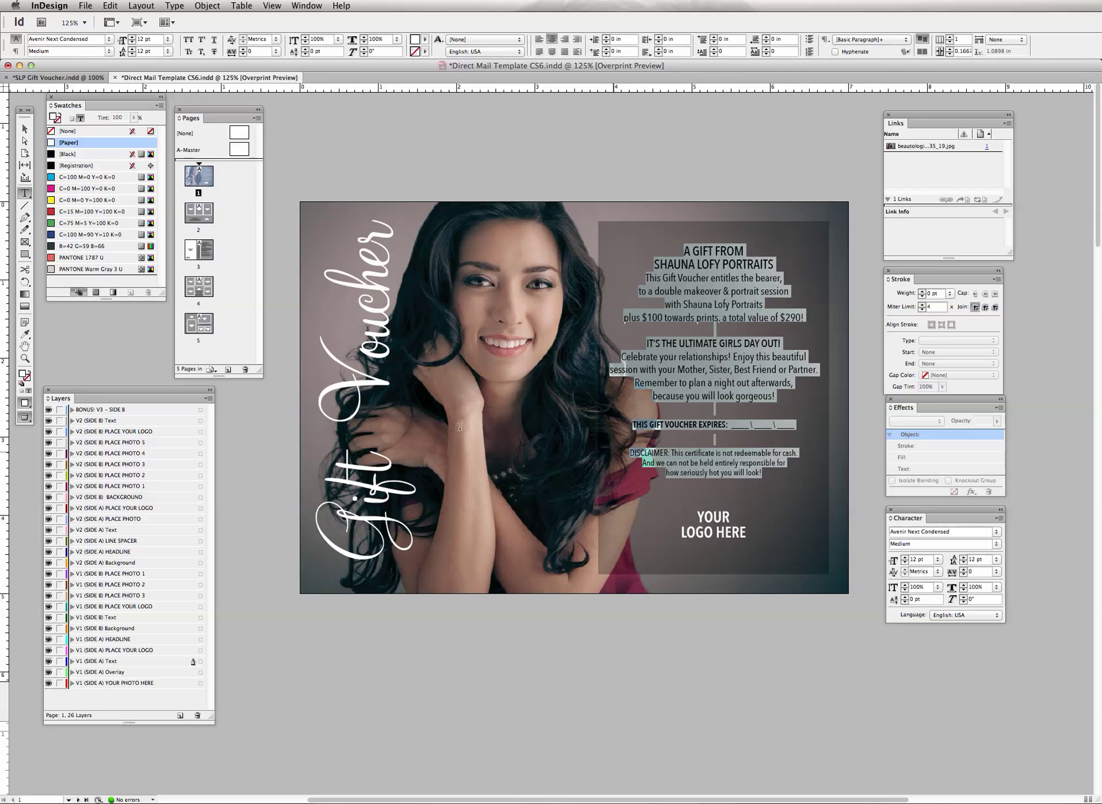
click(83, 270)
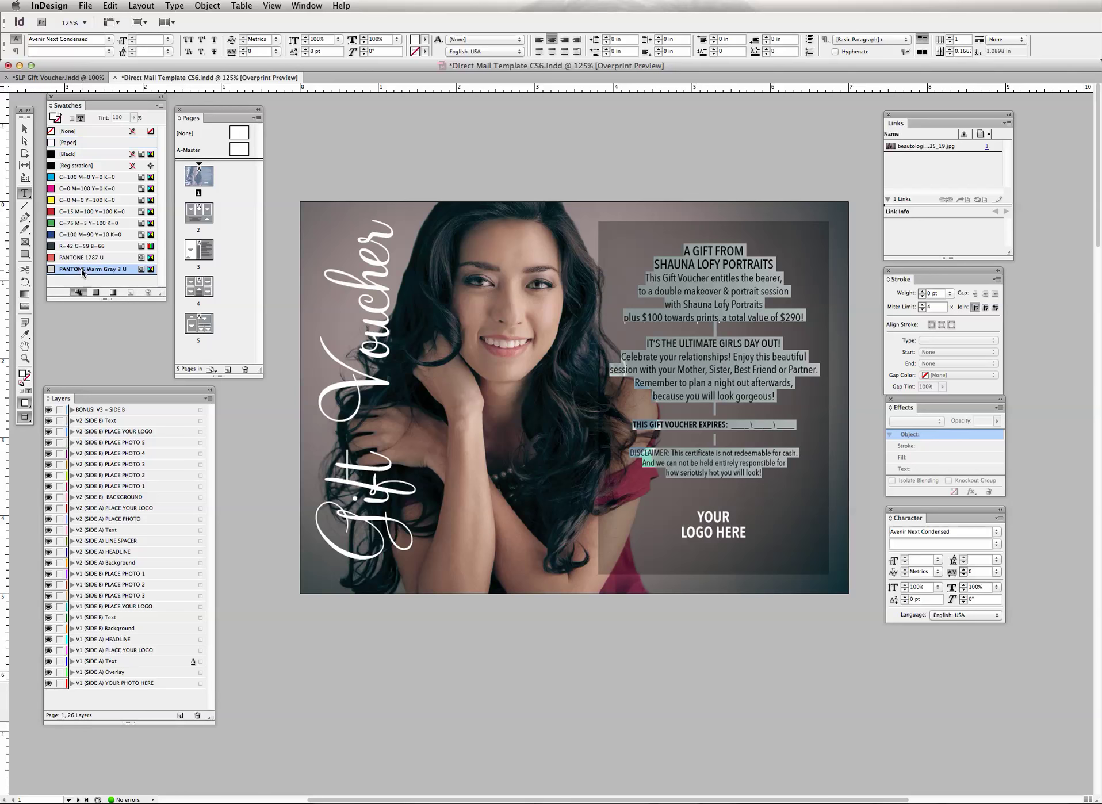
click(678, 356)
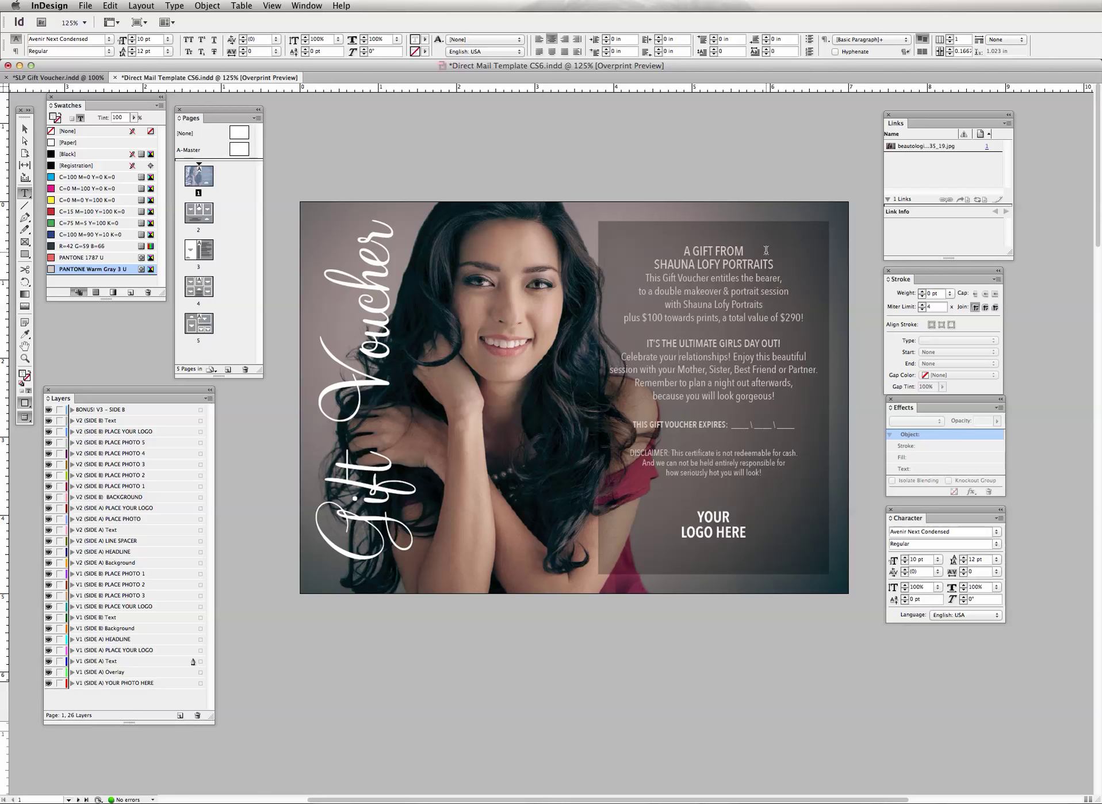
Set the four body lines ending in $290! to the Ultra Light weight
drag(685, 251, 789, 495)
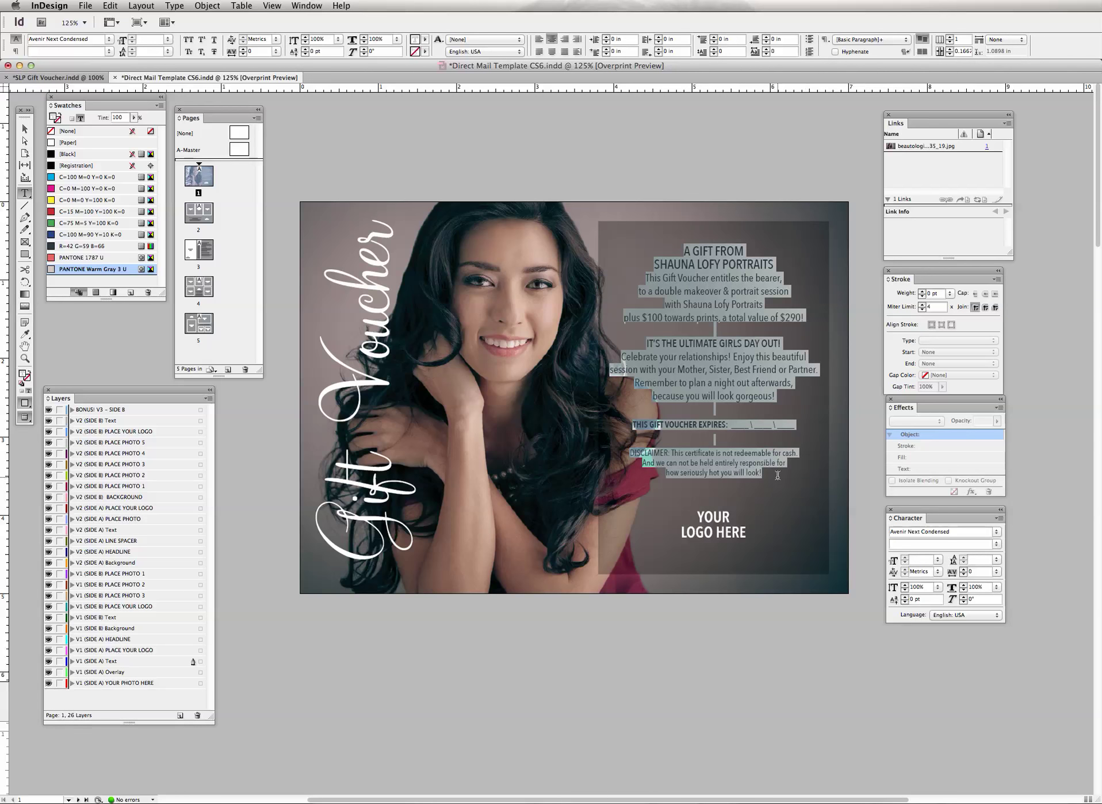
drag(778, 475, 659, 250)
scroll(772, 316, down, 3)
scroll(802, 246, up, 3)
click(808, 316)
drag(806, 318, 638, 271)
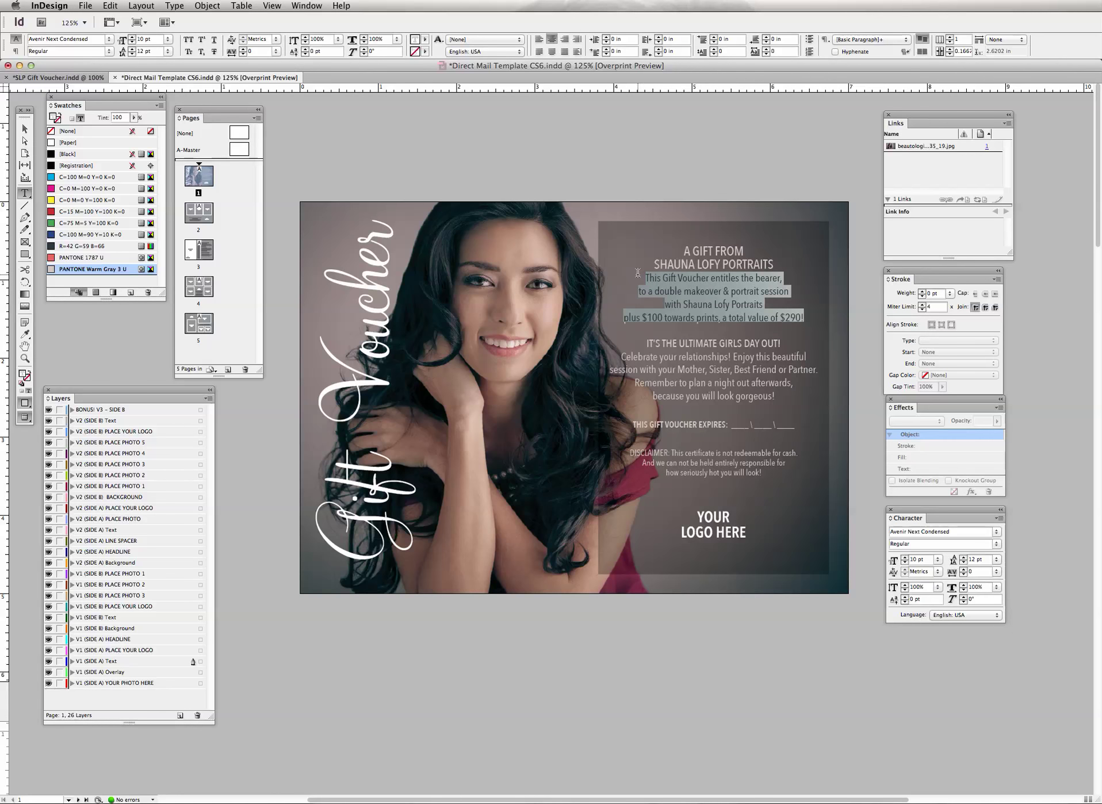
click(107, 51)
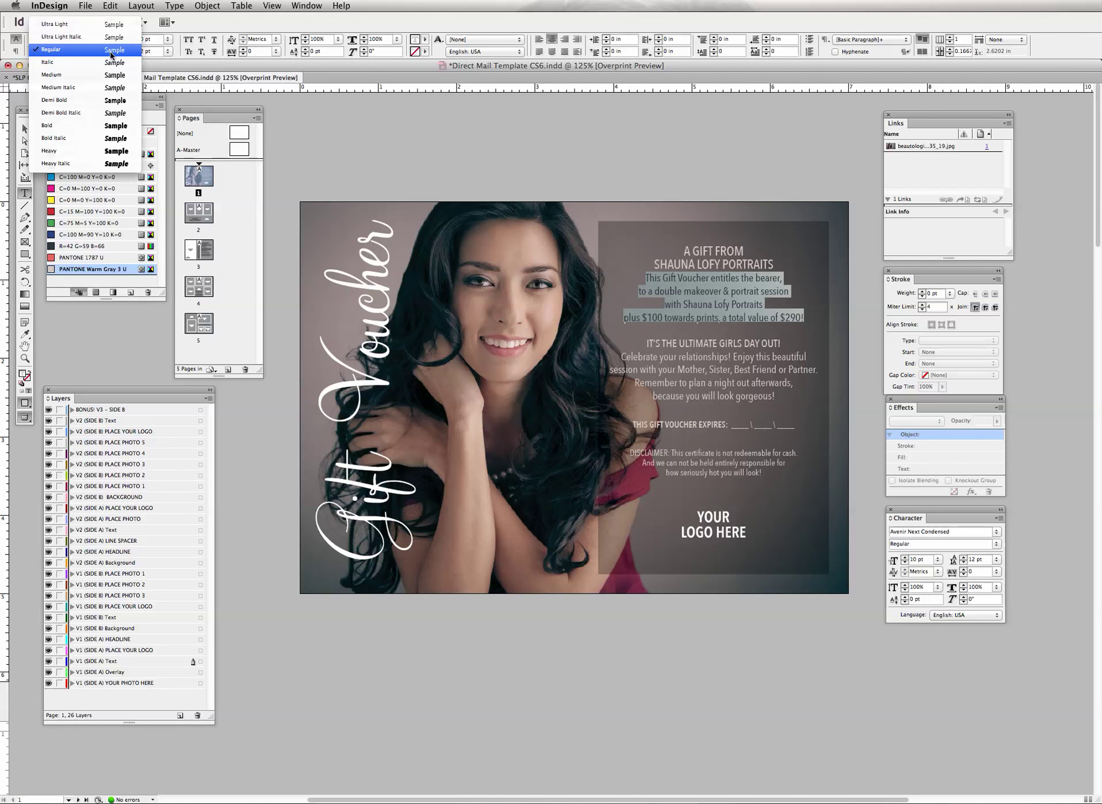
click(104, 24)
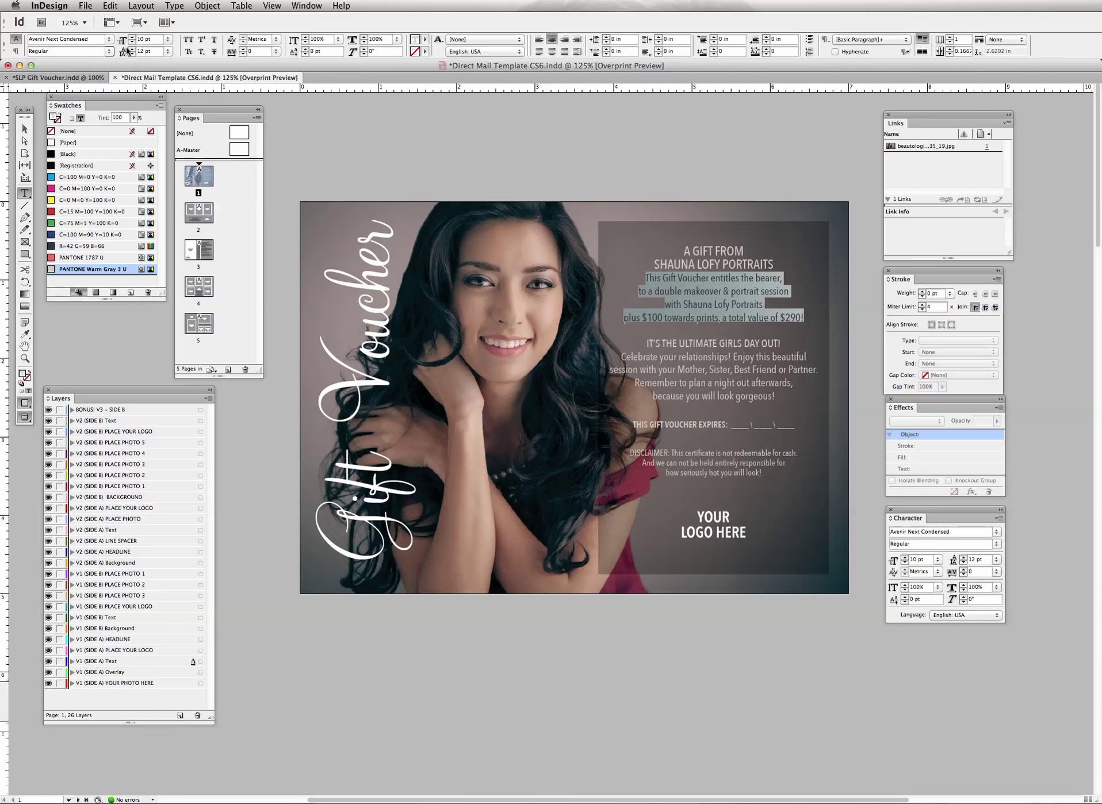
Return the four body lines to Regular weight and select the A GIFT FROM headline
click(697, 286)
click(709, 291)
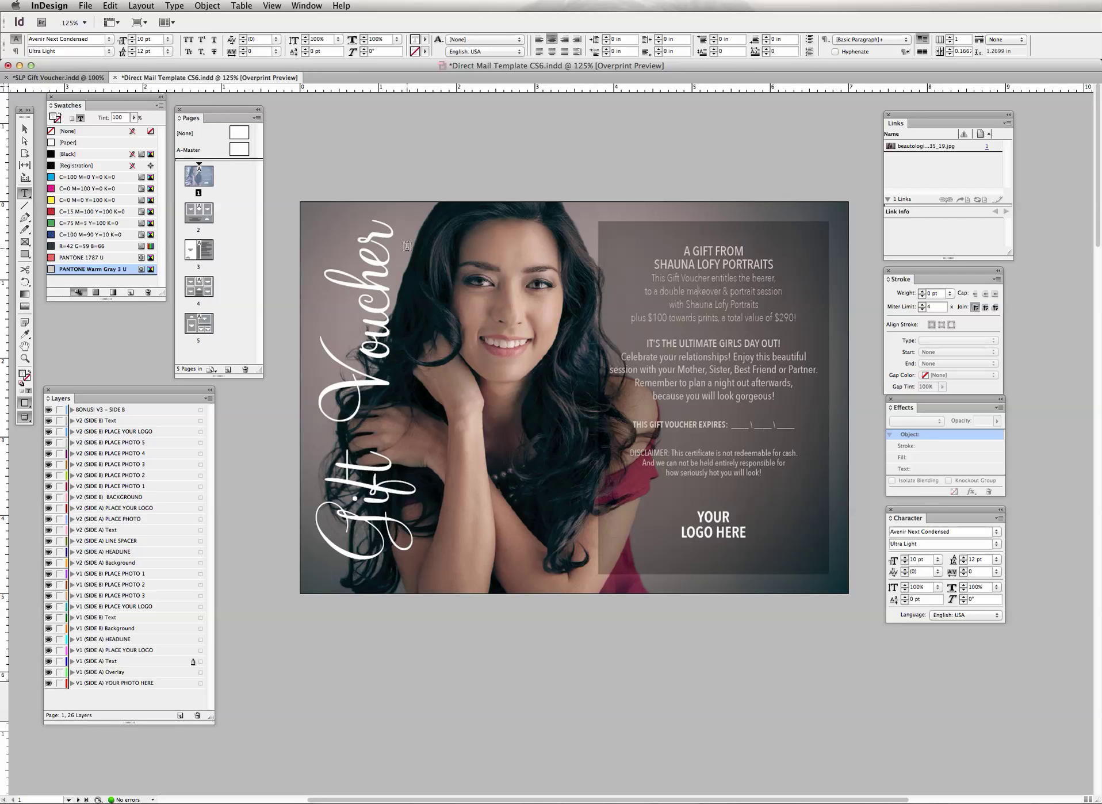
triple_click(584, 293)
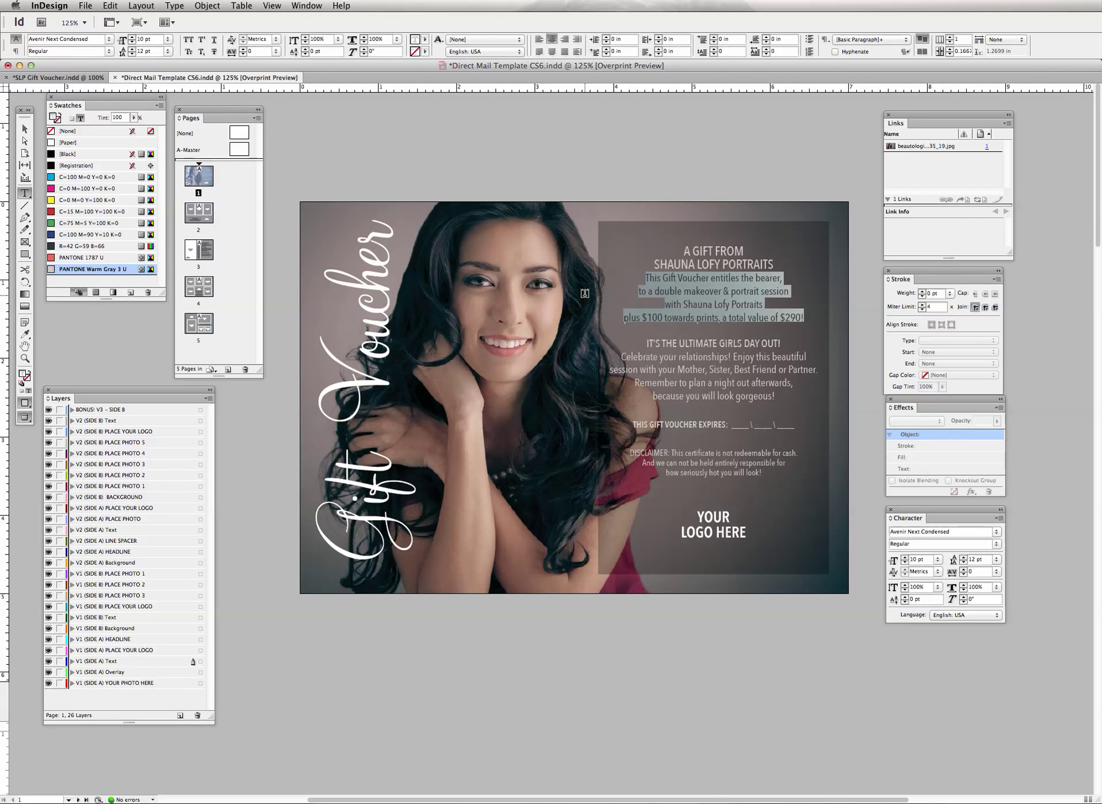
drag(683, 249, 776, 266)
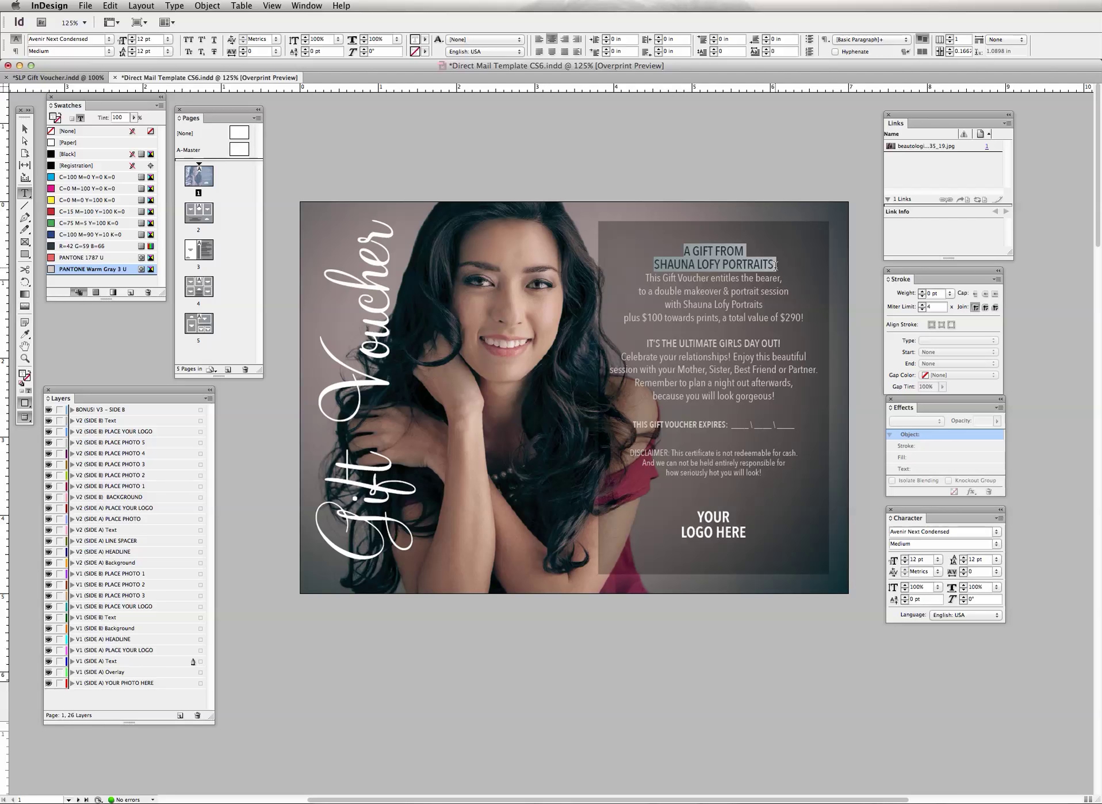
Apply the red PANTONE 1787 U swatch to the A GIFT FROM headline text and check it
scroll(775, 265, right, 5)
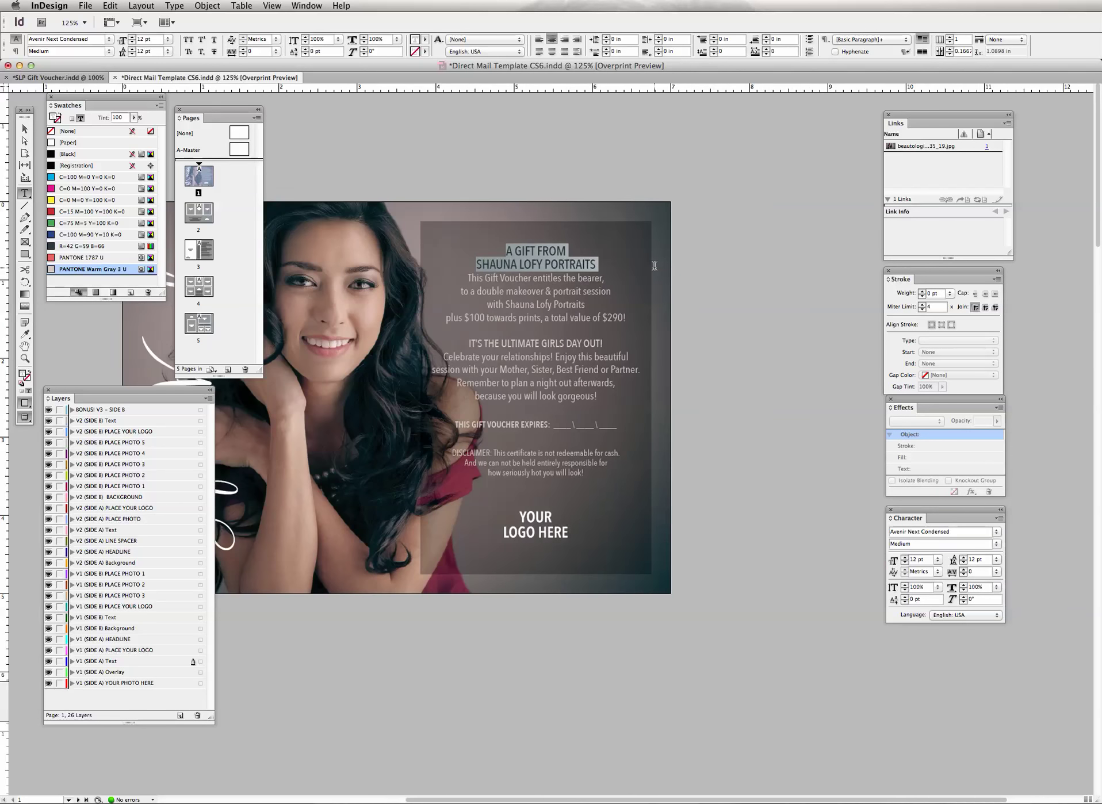
scroll(654, 265, left, 3)
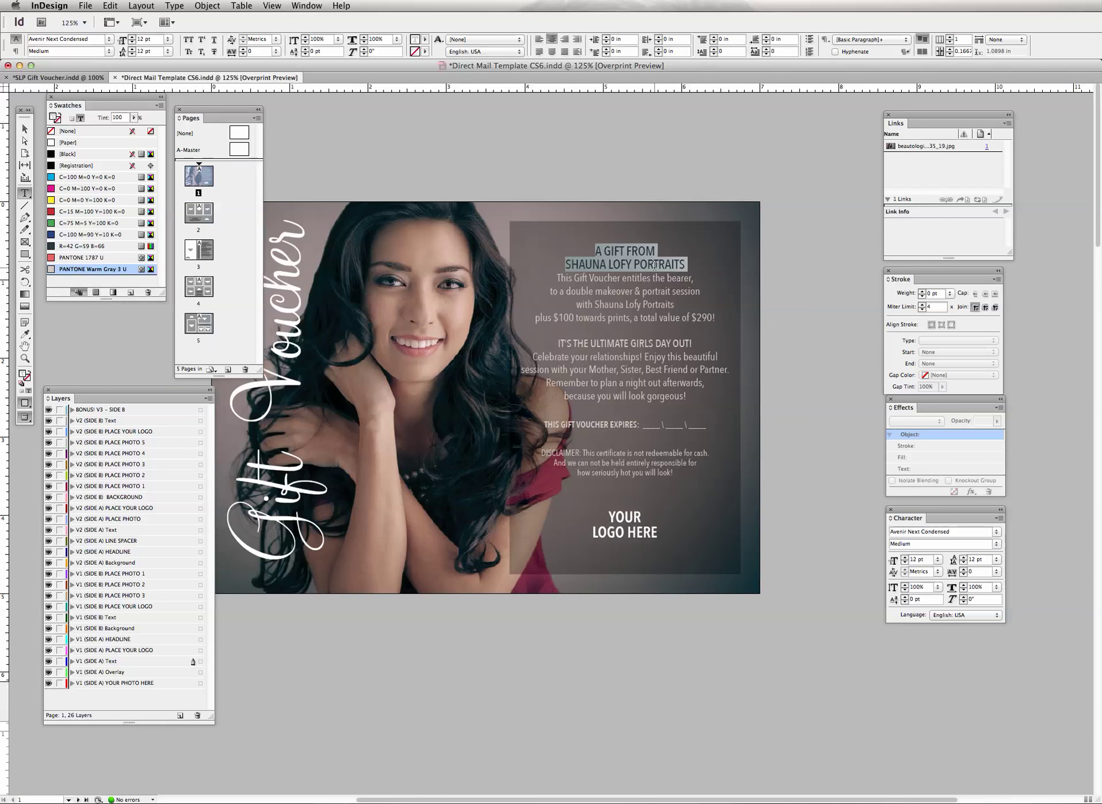
click(88, 258)
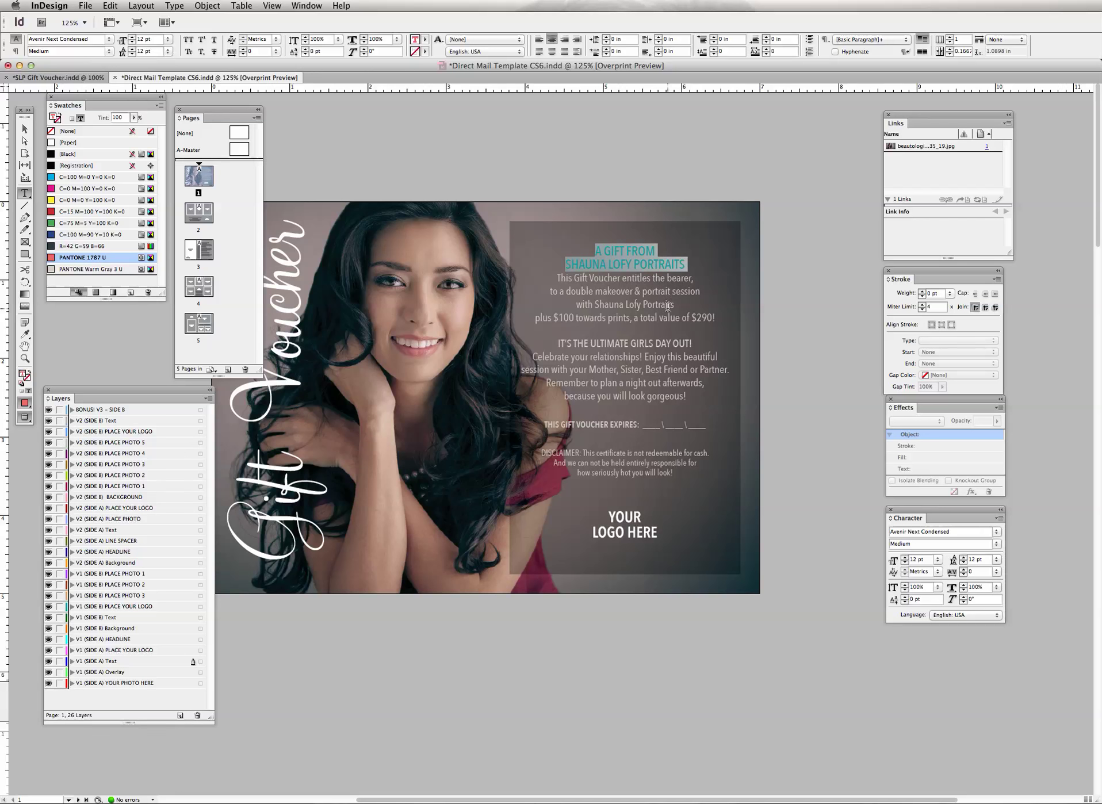
click(650, 269)
drag(597, 249, 683, 264)
click(670, 310)
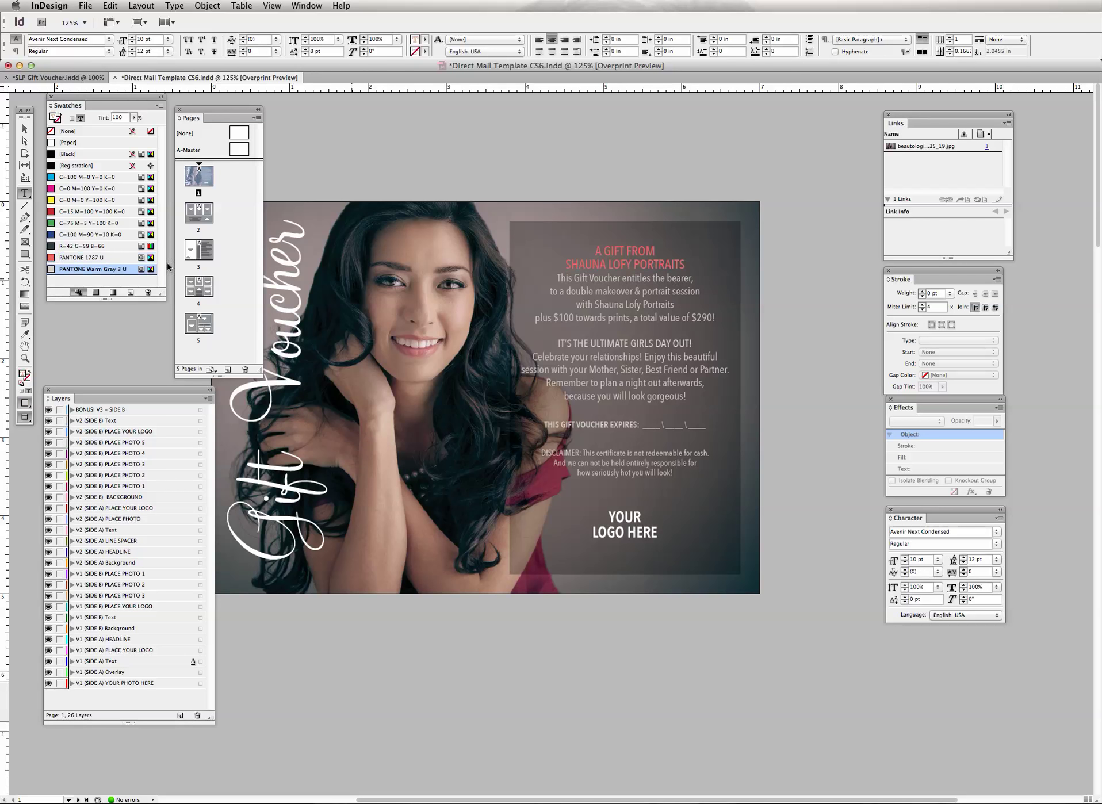
click(78, 260)
click(78, 260)
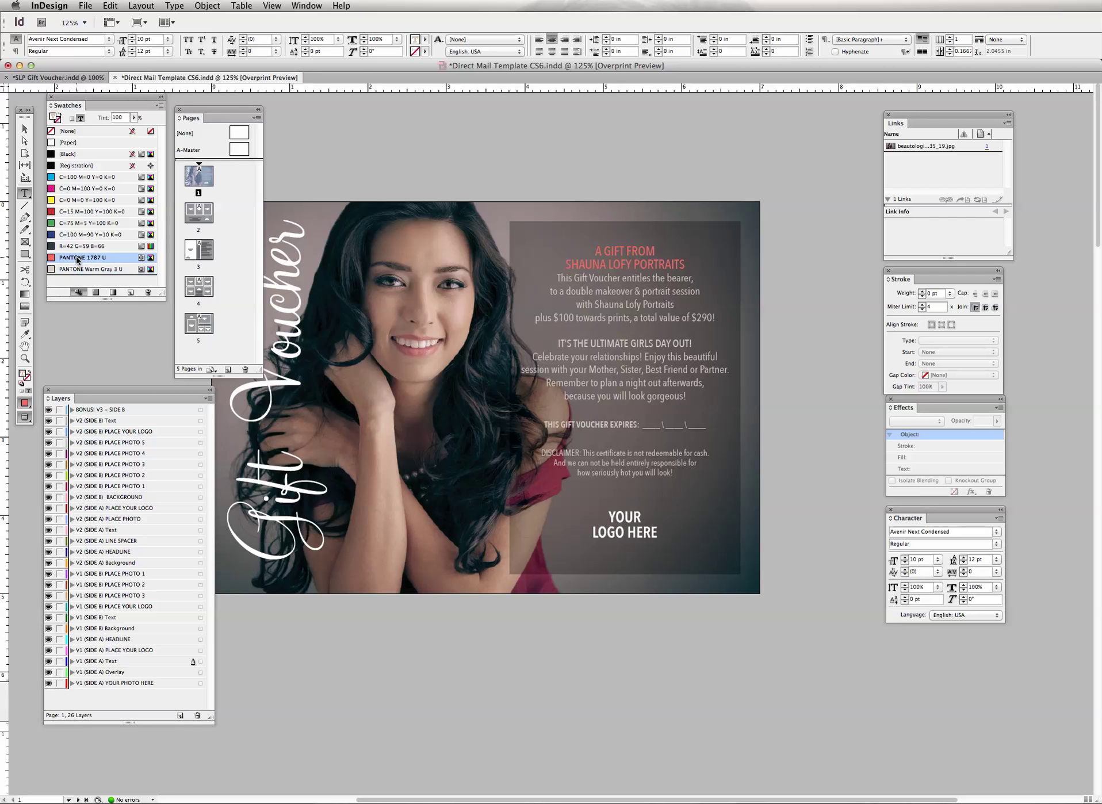
drag(596, 251, 689, 266)
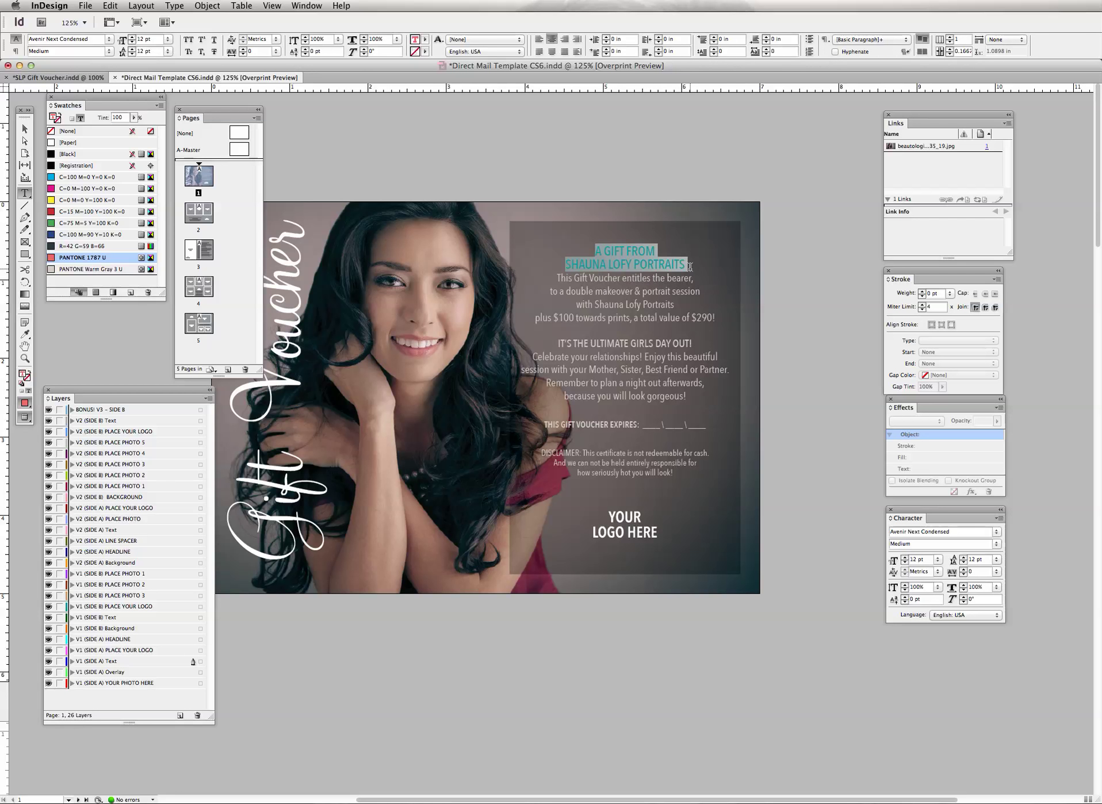
click(685, 274)
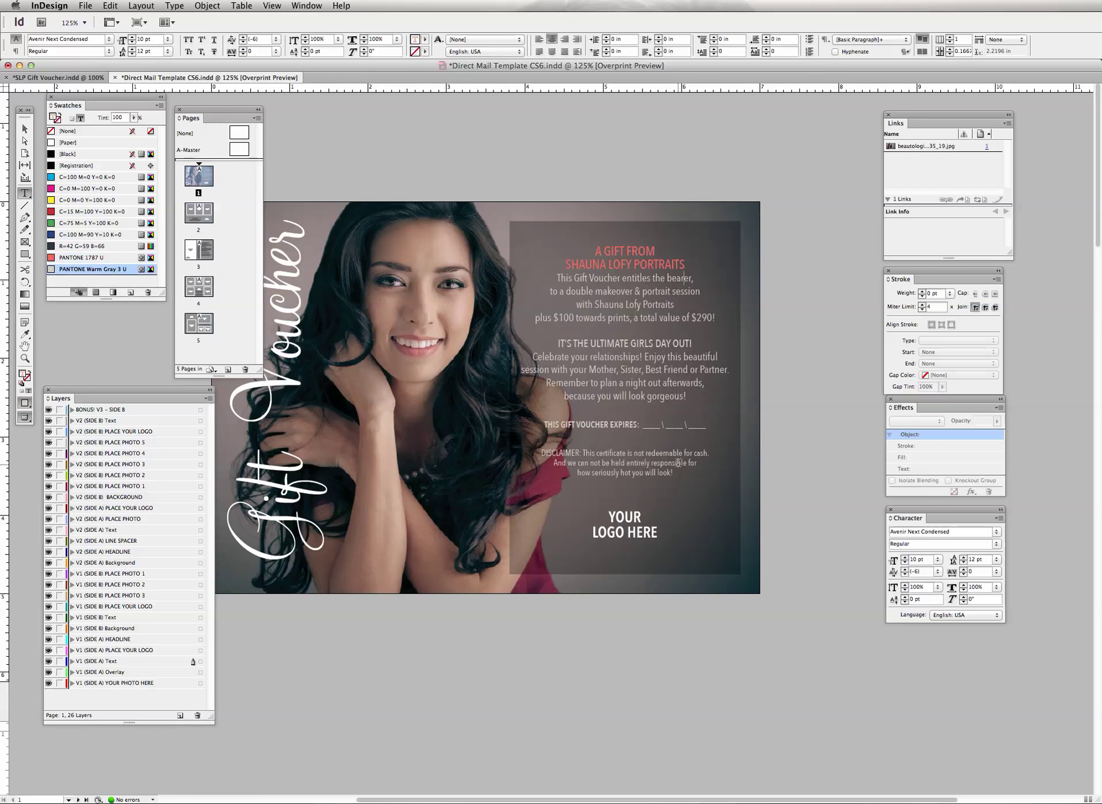
scroll(598, 452, left, 3)
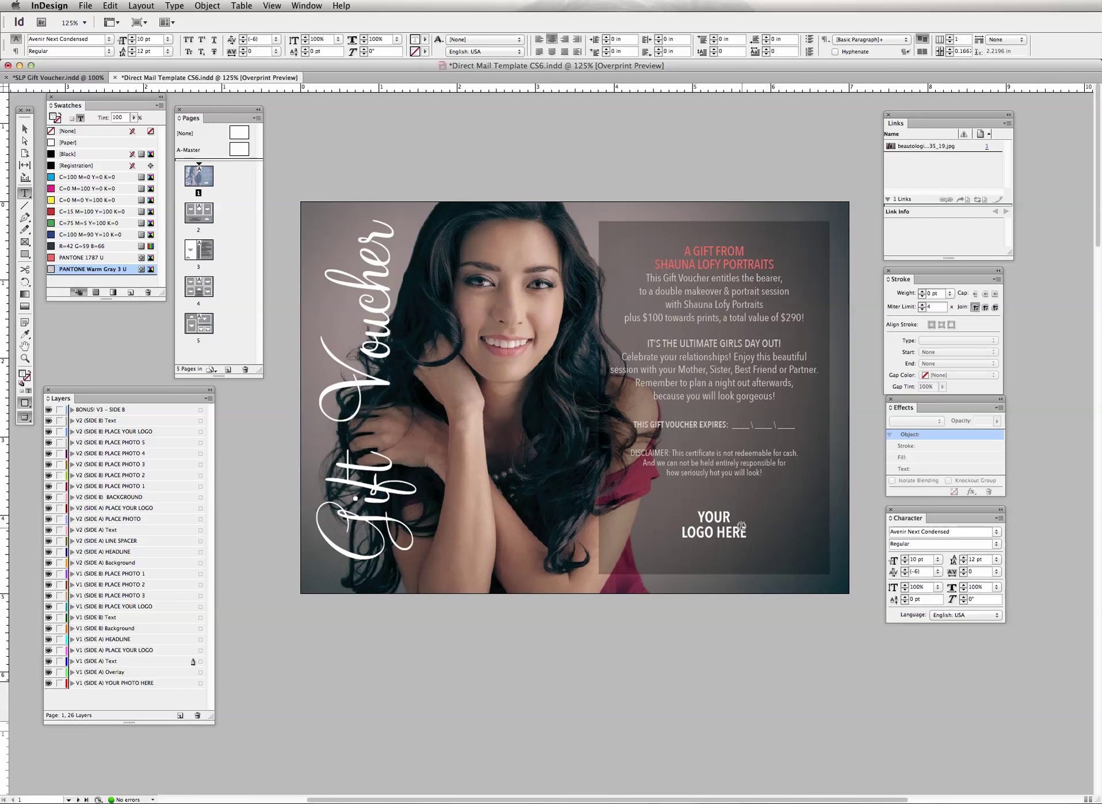
With the Selection tool, select the bottom-right YOUR LOGO HERE frame
click(24, 129)
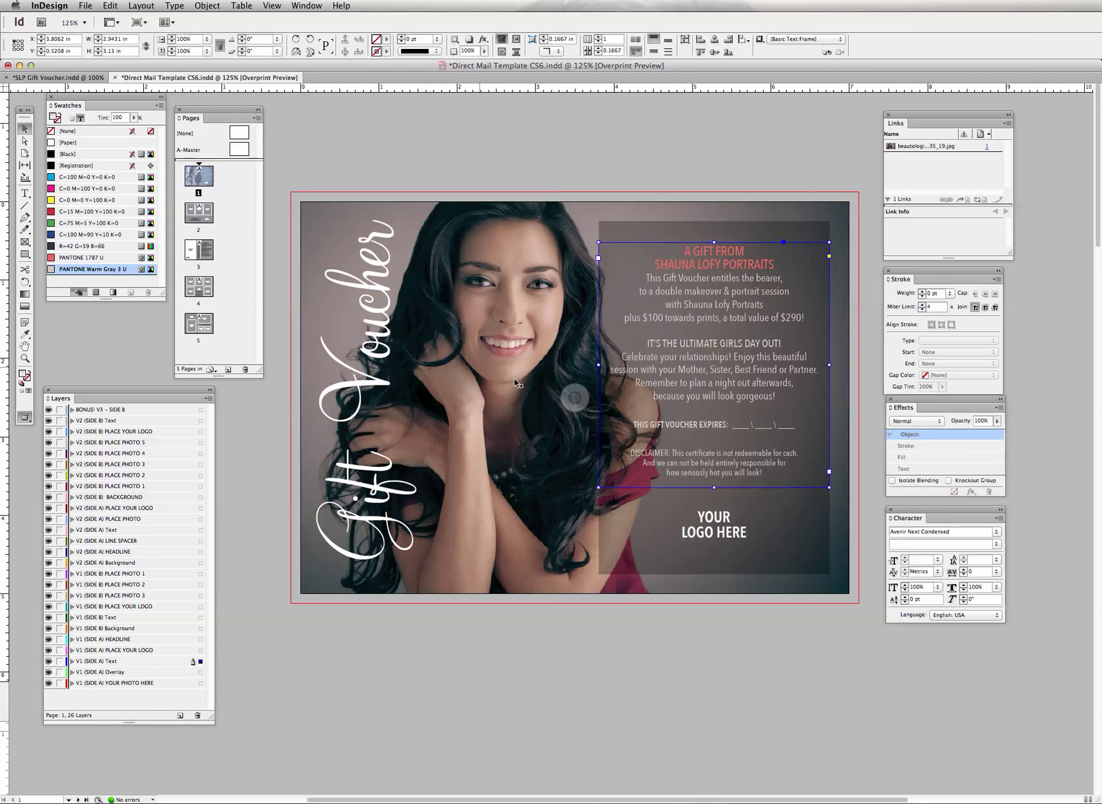
click(721, 520)
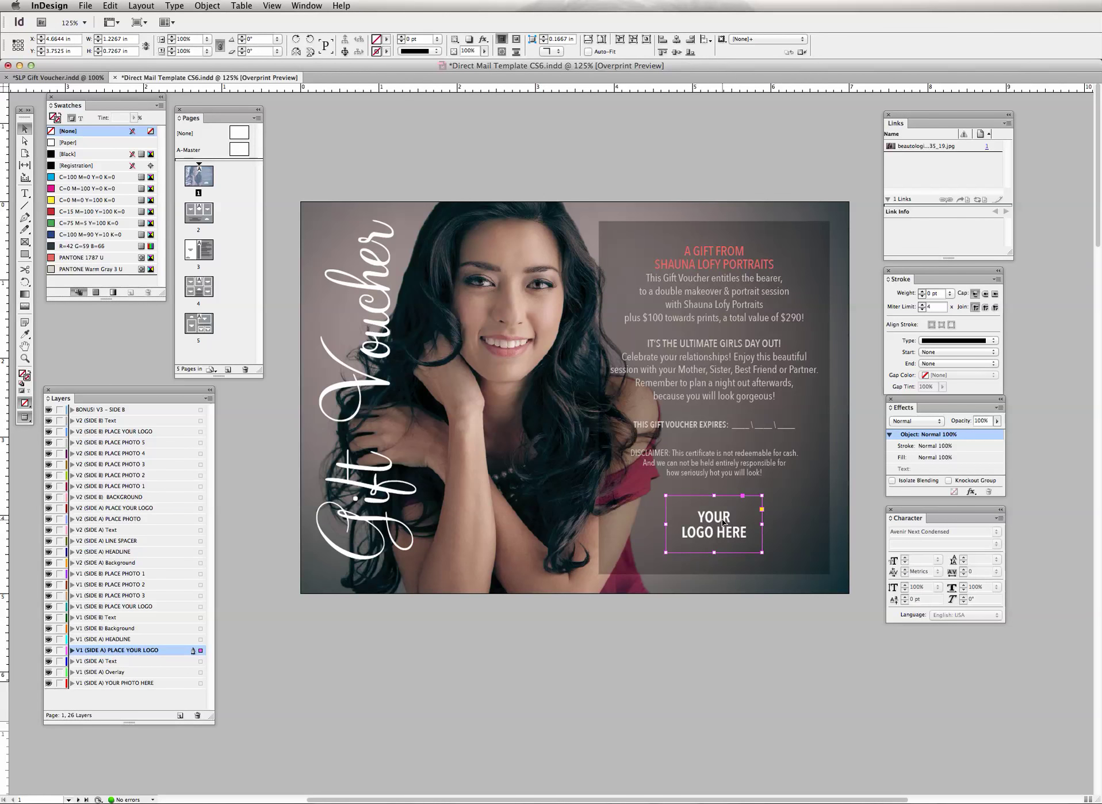
scroll(724, 520, right, 3)
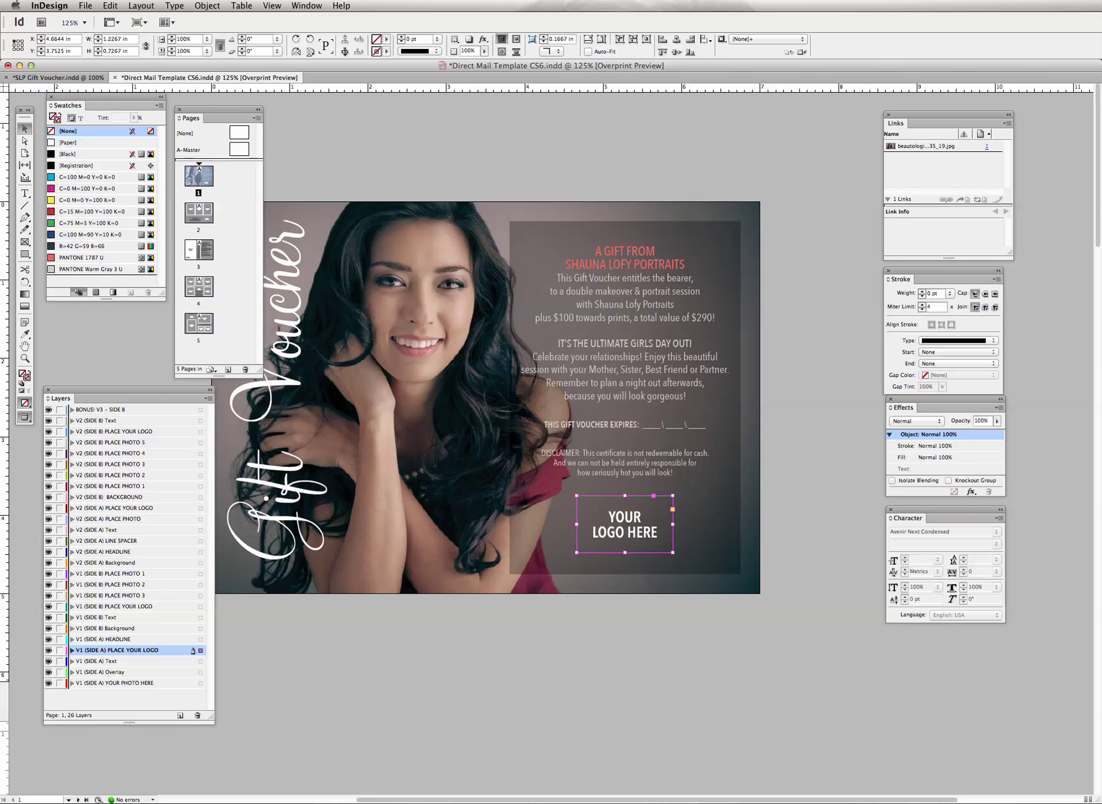
Preview the card with panels hidden, then choose File > Place for the logo frame
mouse_move(728, 795)
key(Tab)
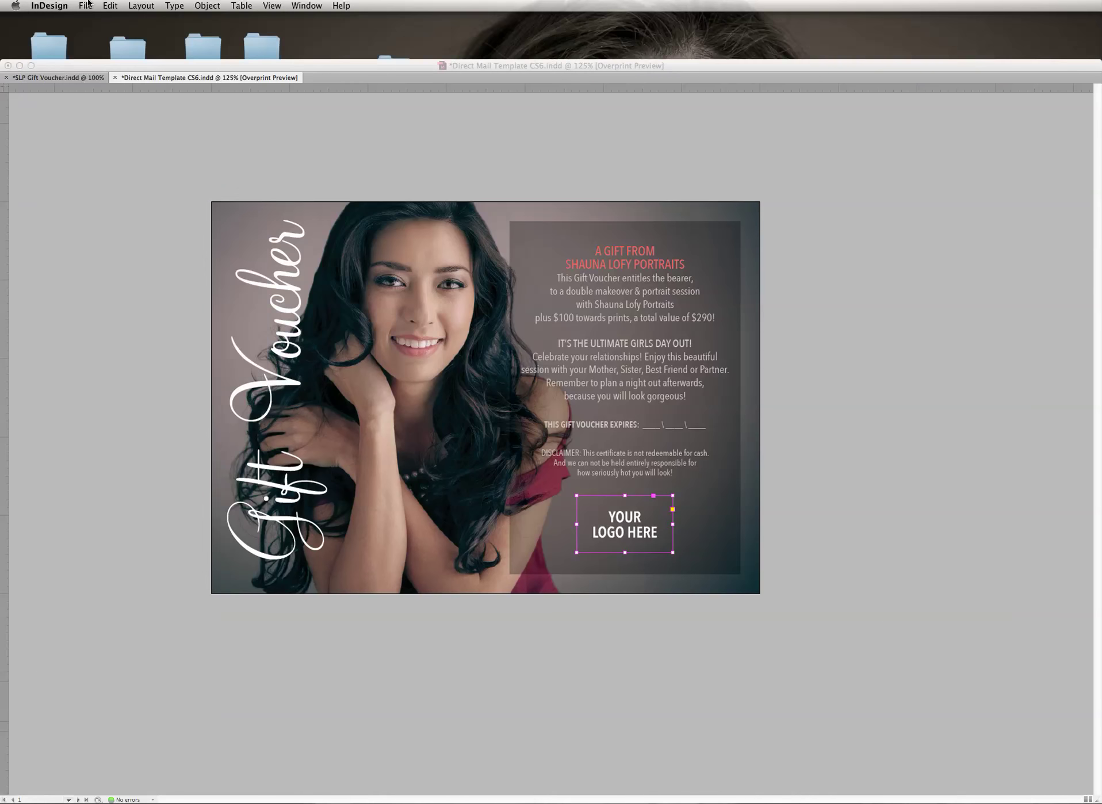
key(Tab)
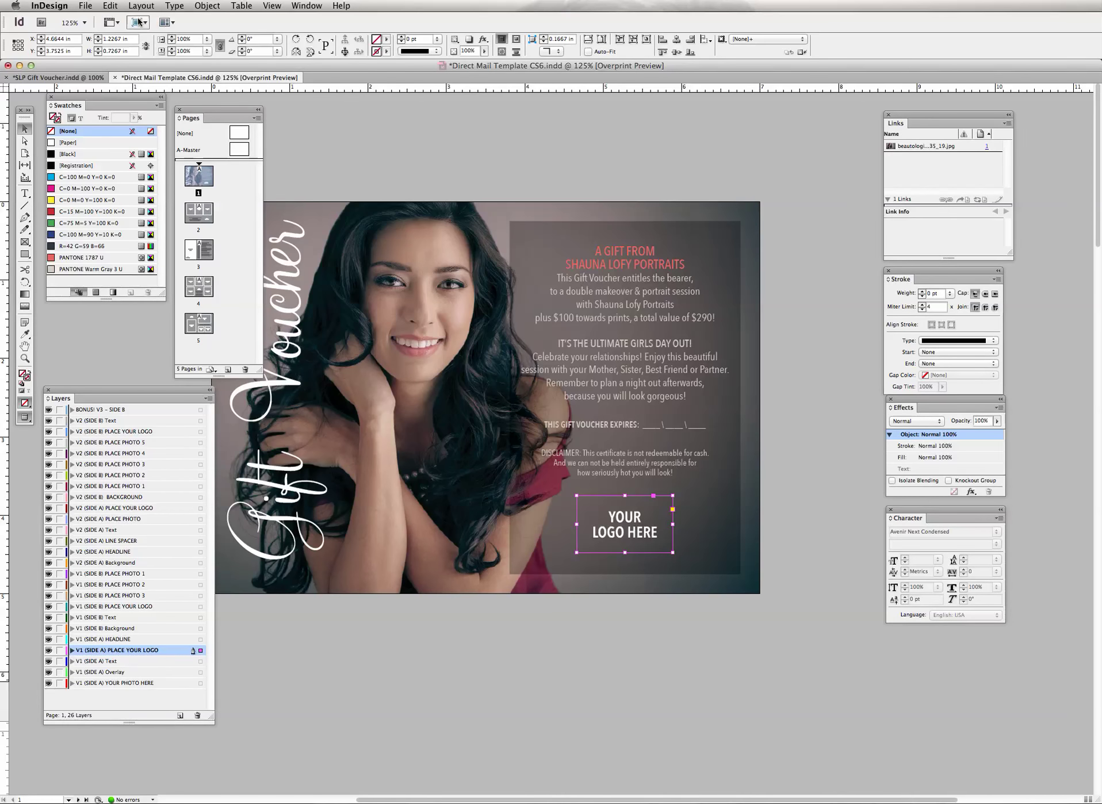
click(87, 9)
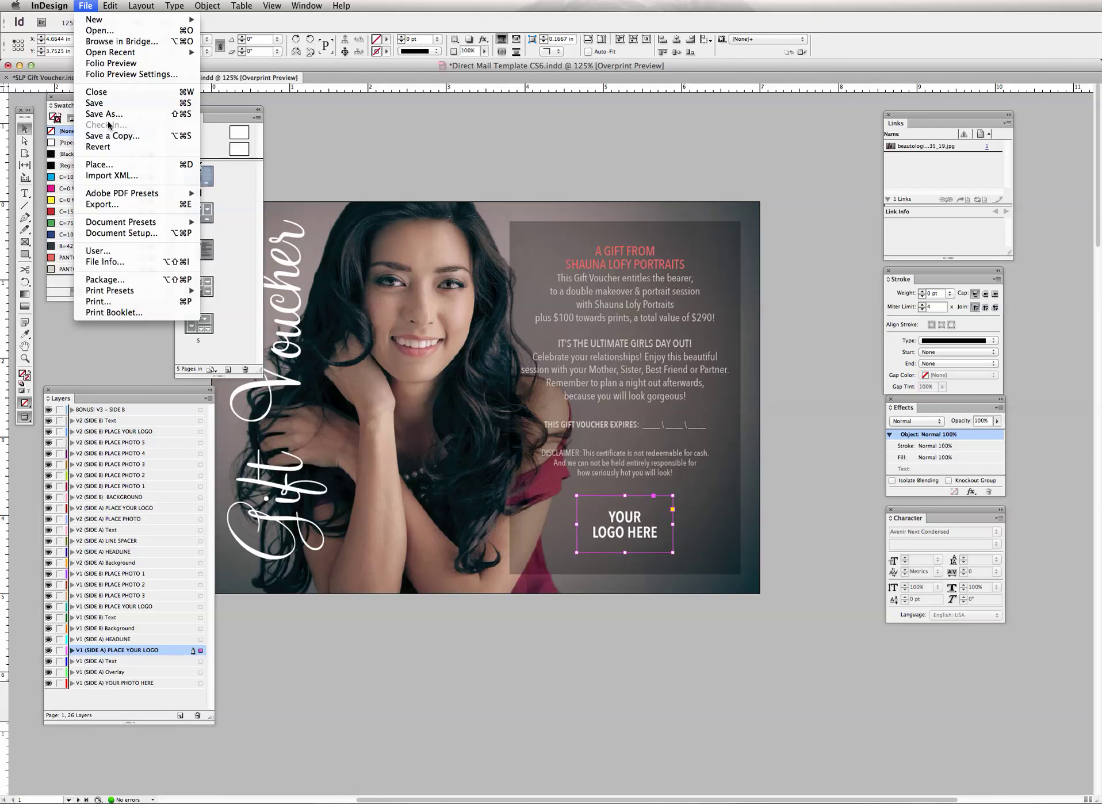
click(99, 164)
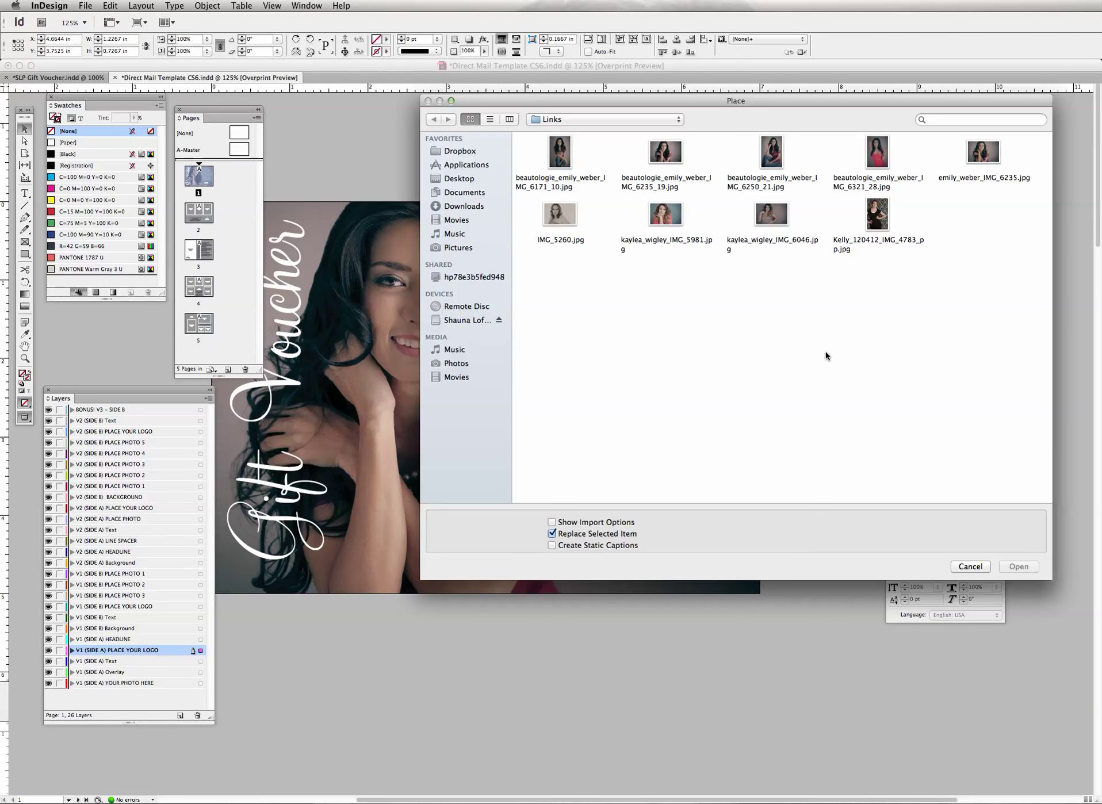
Browse to the SLP logo folder and place slp_logo_stacked.png into the logo frame
click(465, 321)
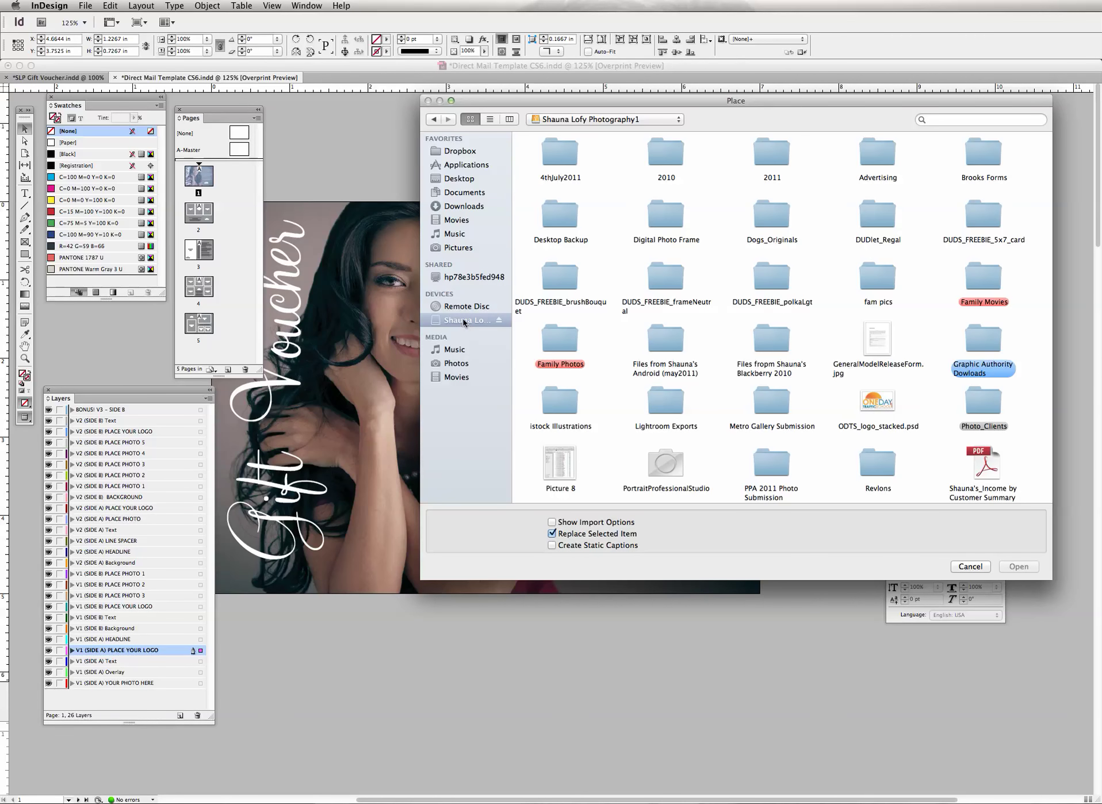
click(464, 179)
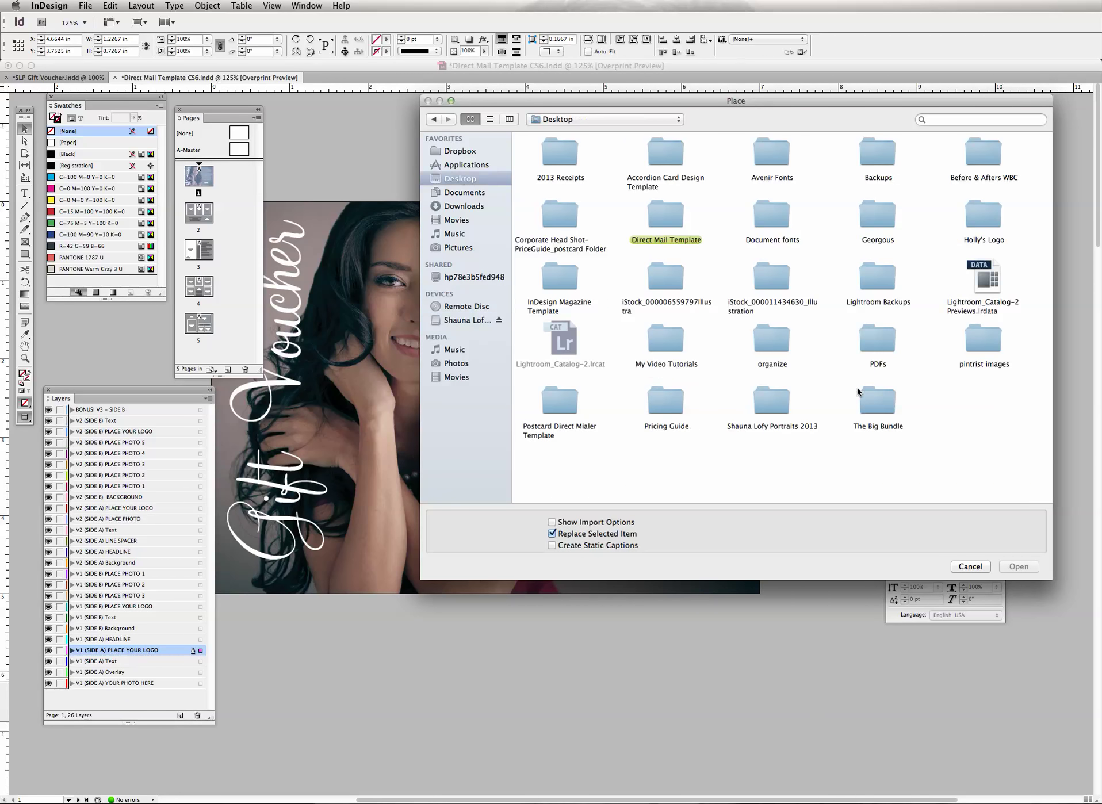
double_click(779, 390)
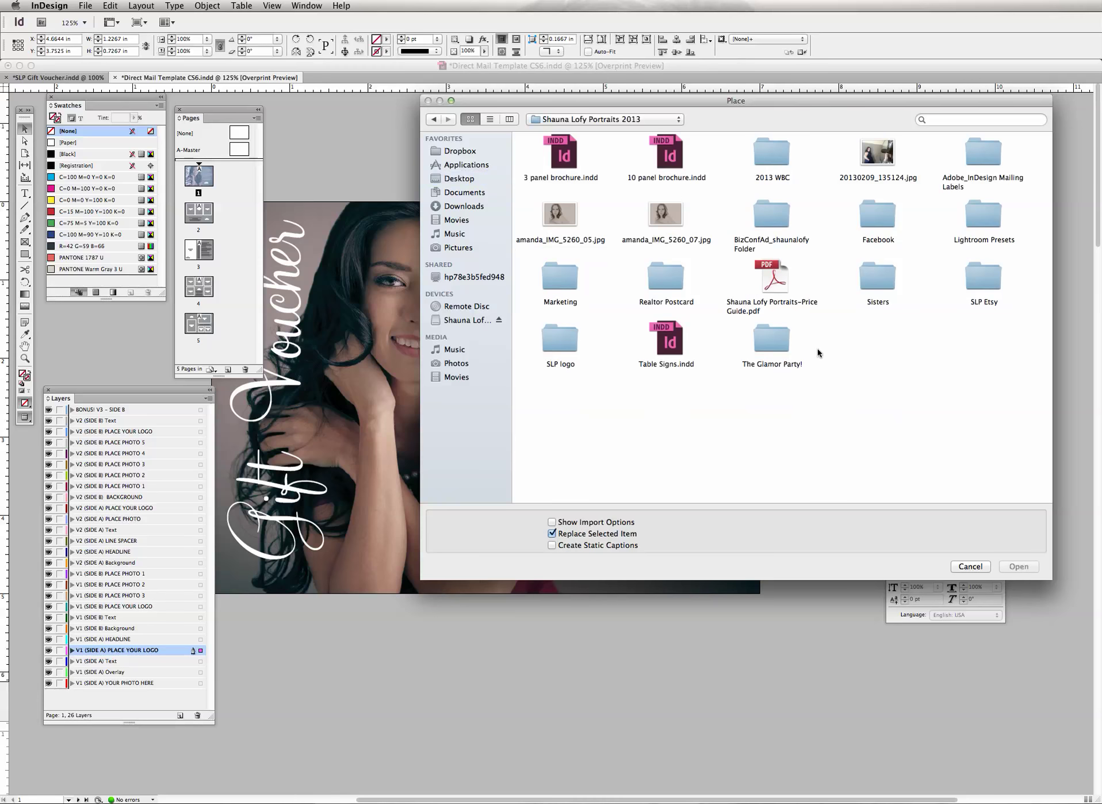
click(466, 322)
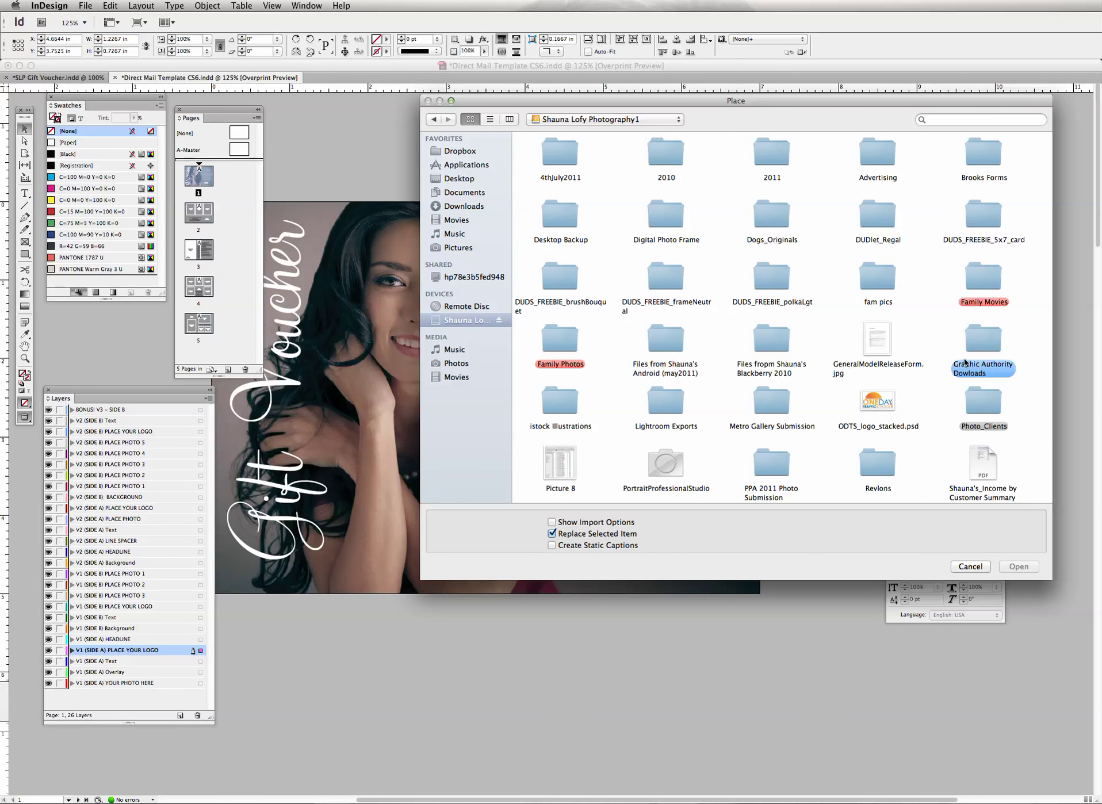
scroll(964, 361, down, 3)
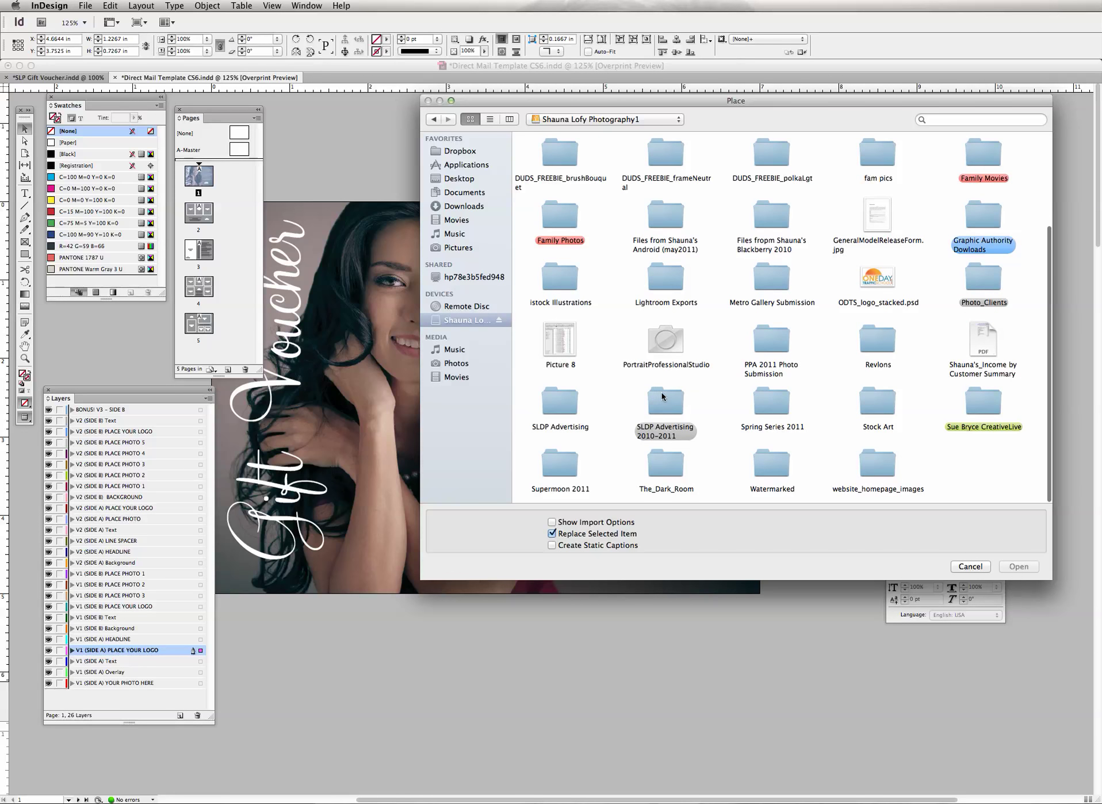
click(466, 179)
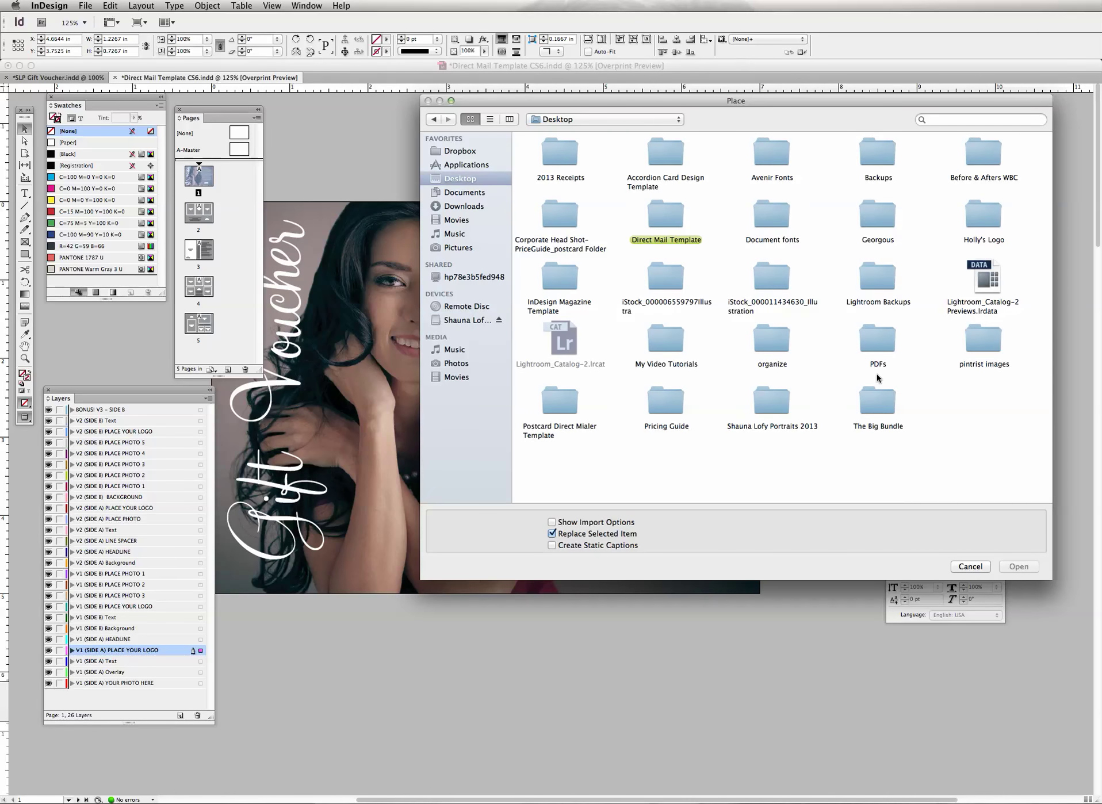
double_click(780, 392)
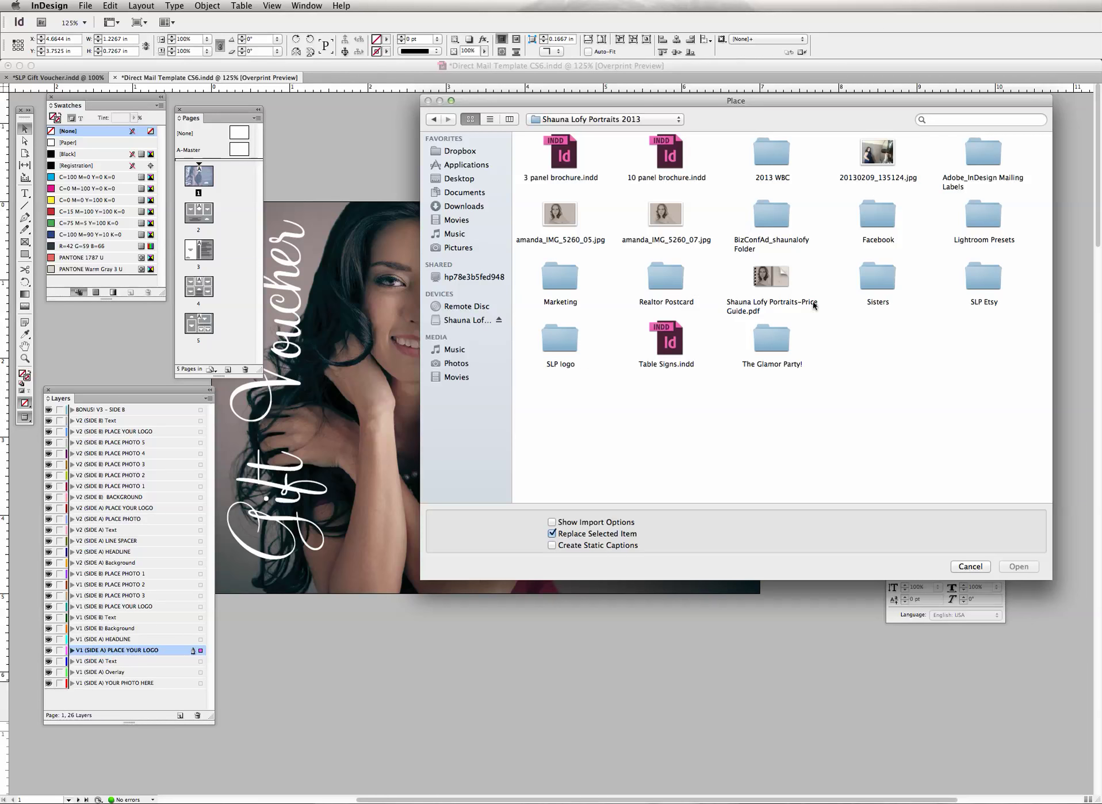
double_click(568, 346)
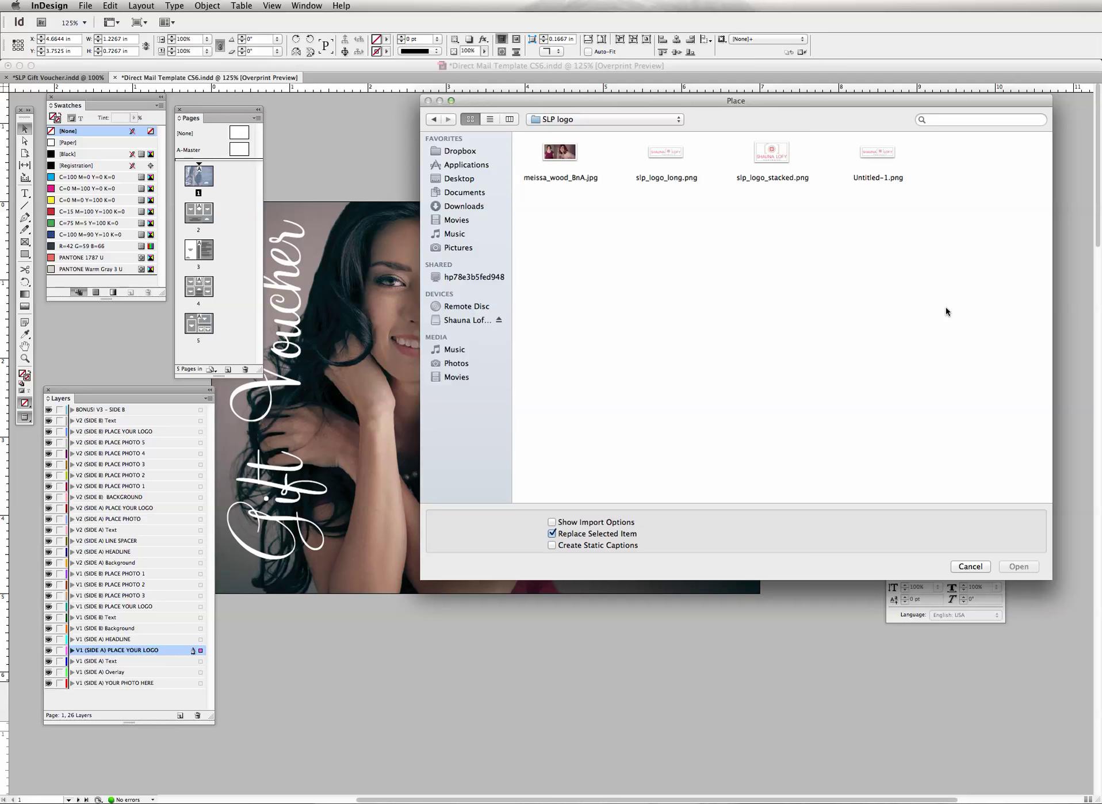
double_click(776, 152)
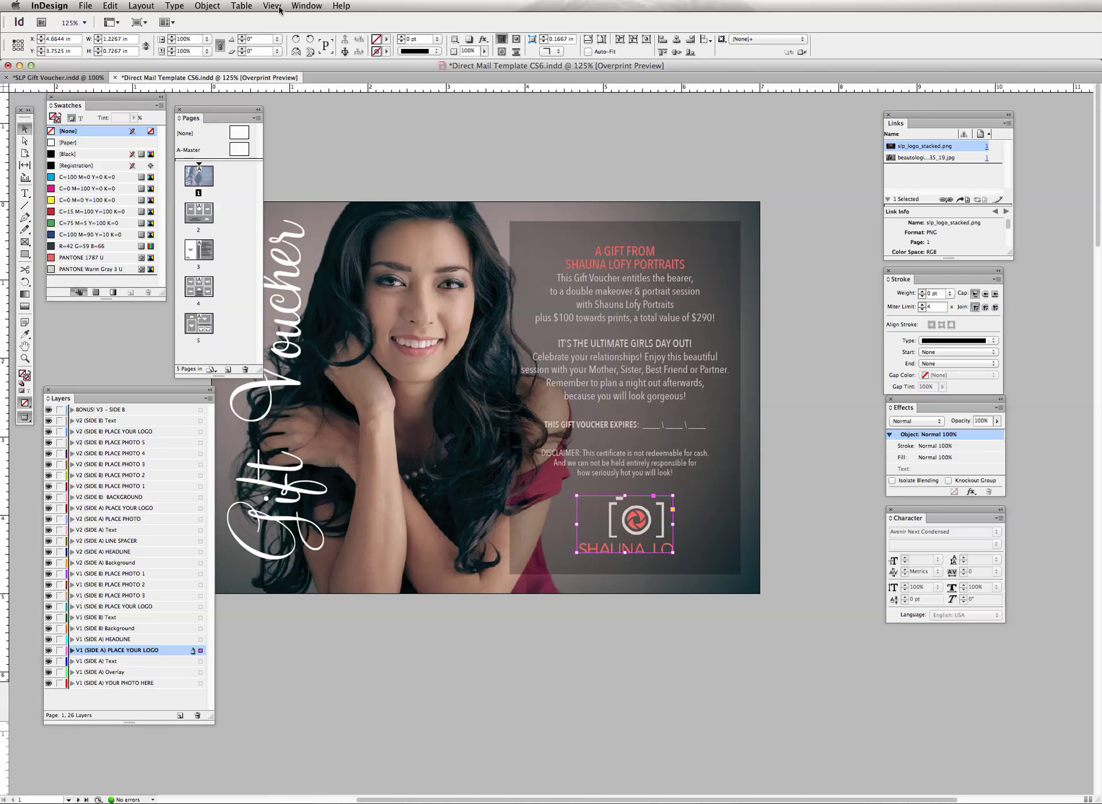
Select the logo graphic inside its frame with Object > Select > Content, then deselect
click(136, 6)
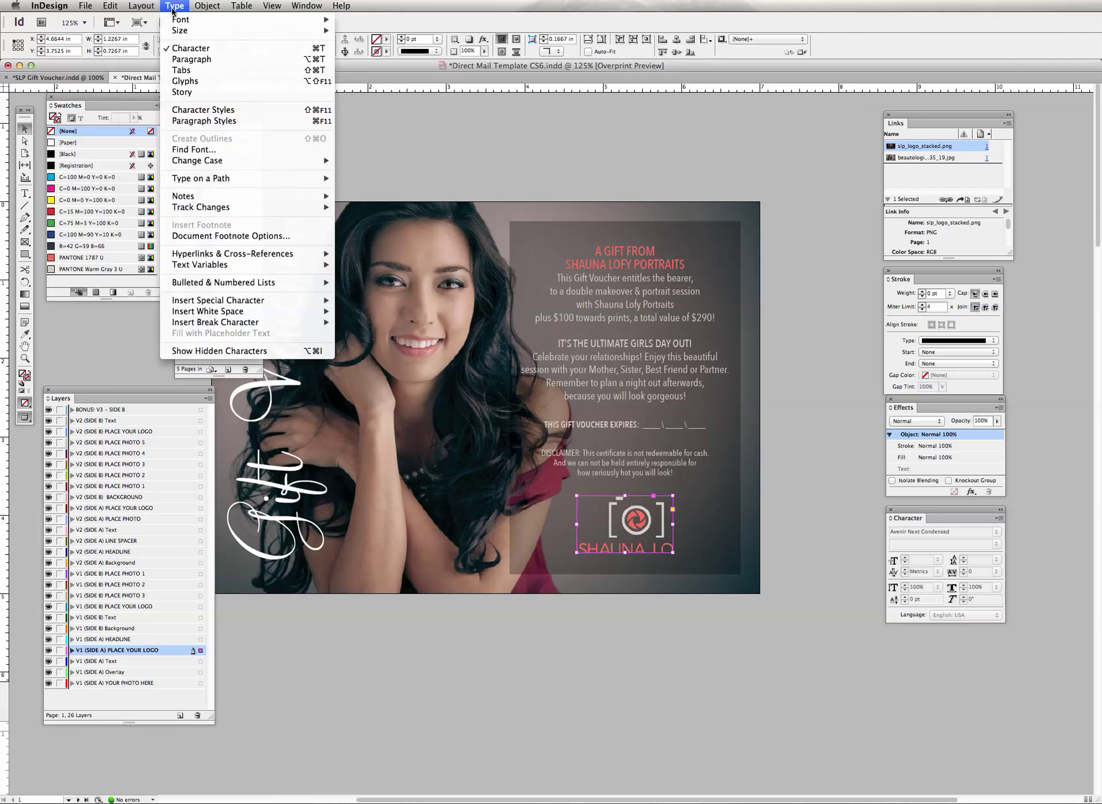
mouse_move(207, 7)
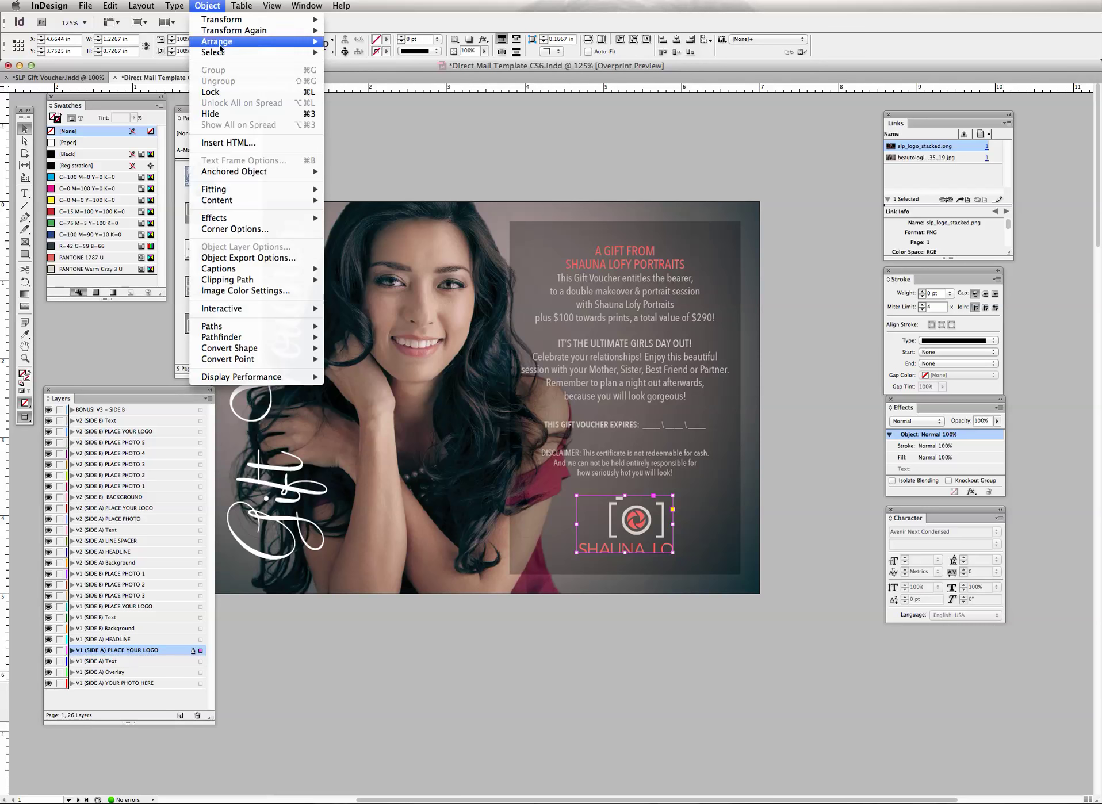
mouse_move(221, 53)
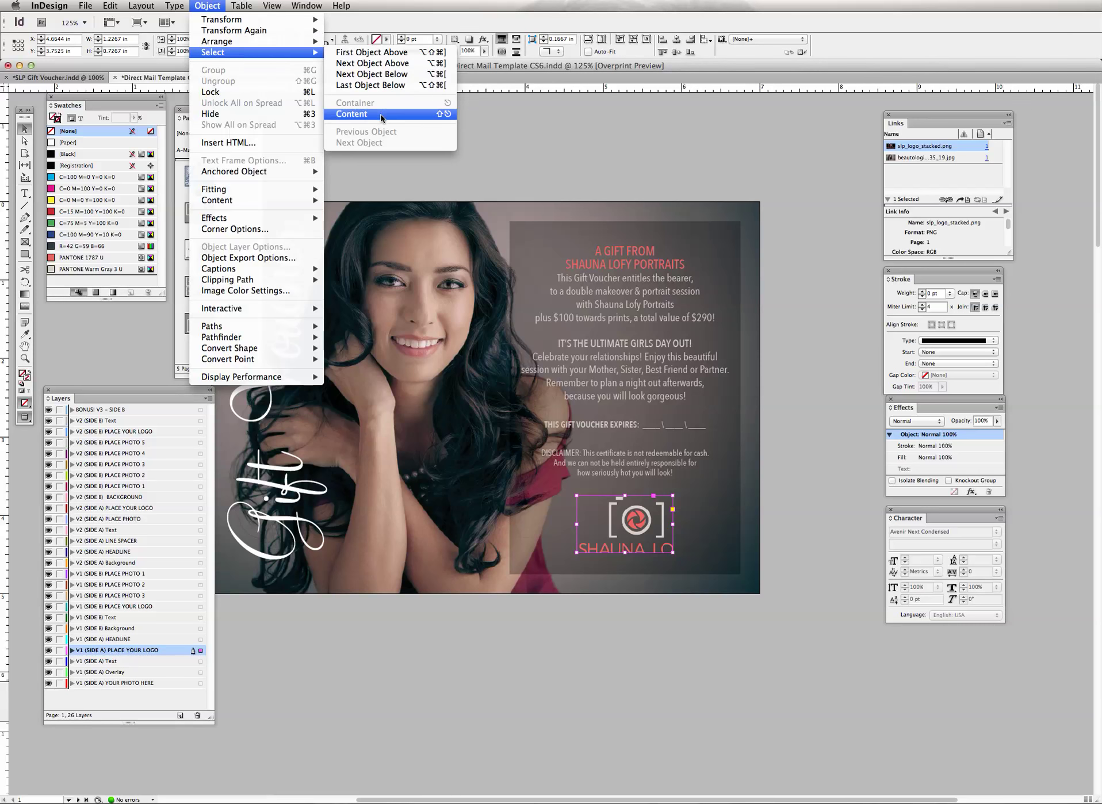
click(351, 113)
click(763, 563)
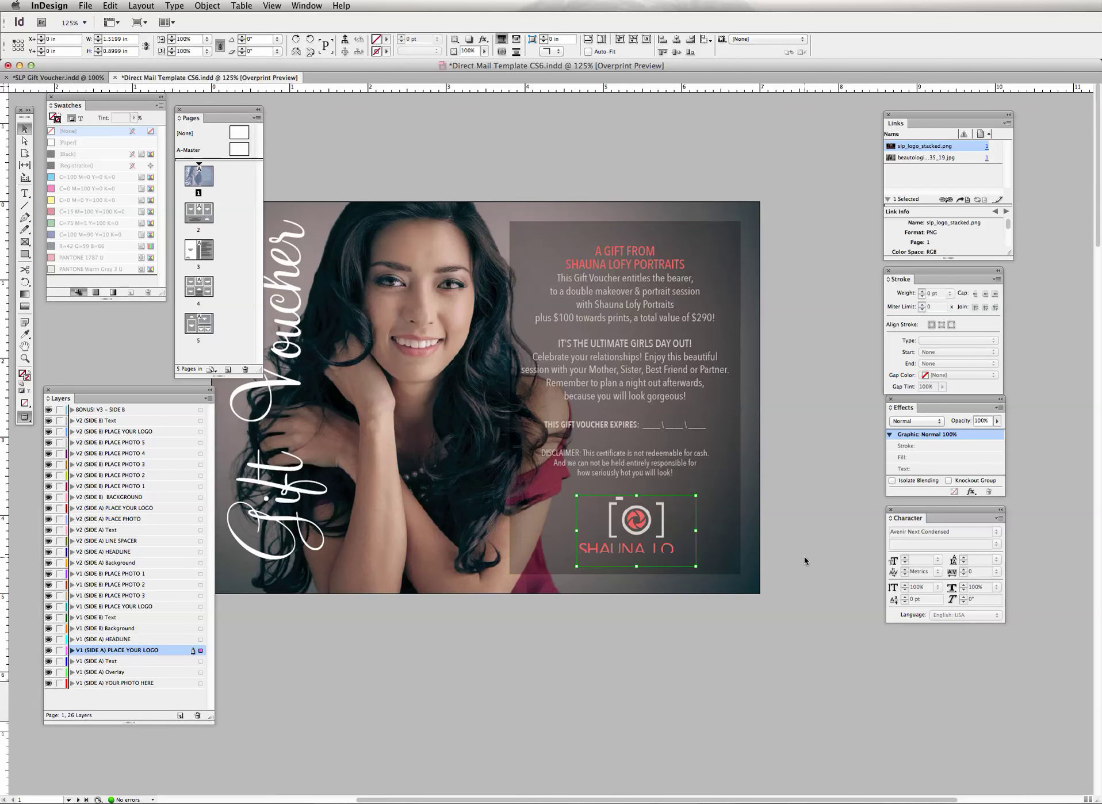
Shrink the slp_logo_stacked.png graphic proportionally so the full studio name and PORTRAITS tagline fit
click(648, 531)
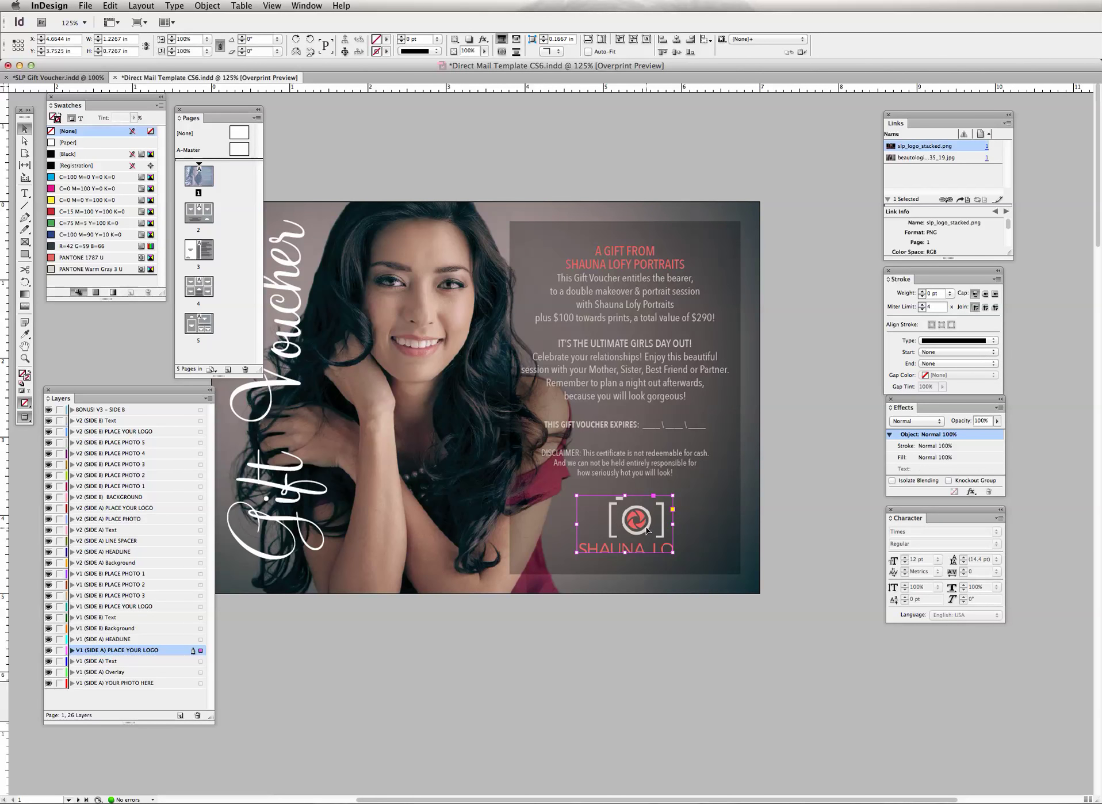
click(206, 6)
mouse_move(224, 53)
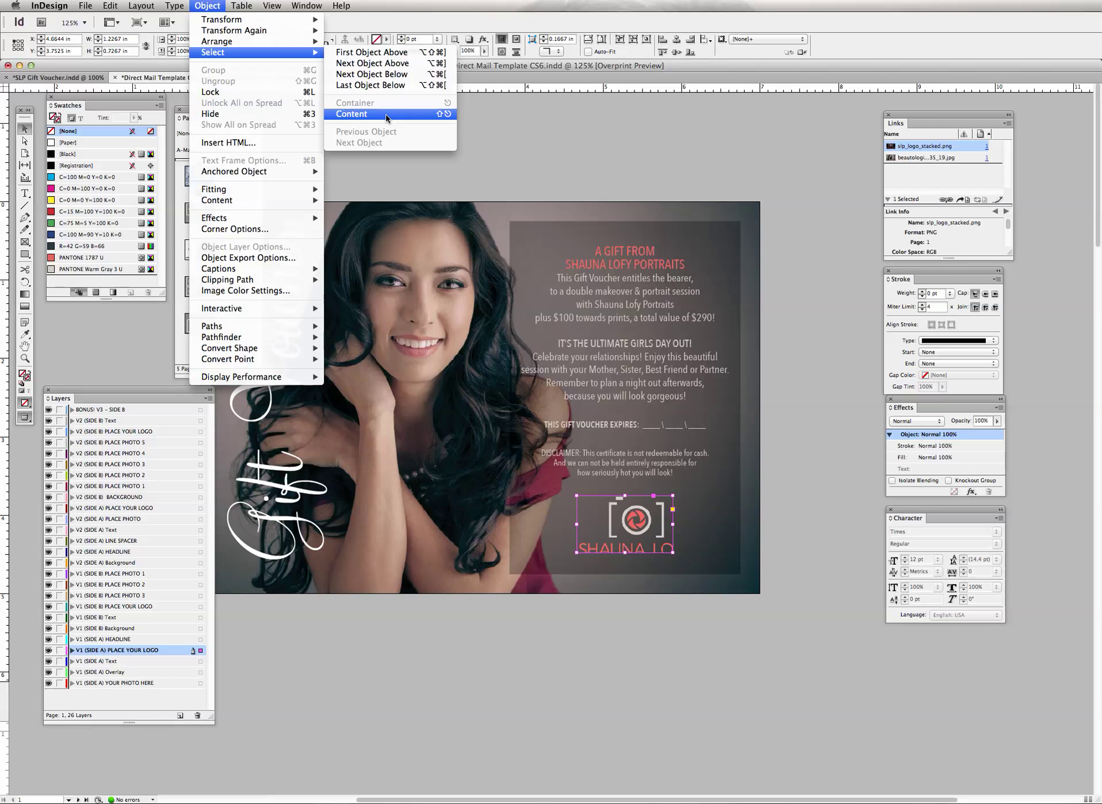
click(386, 113)
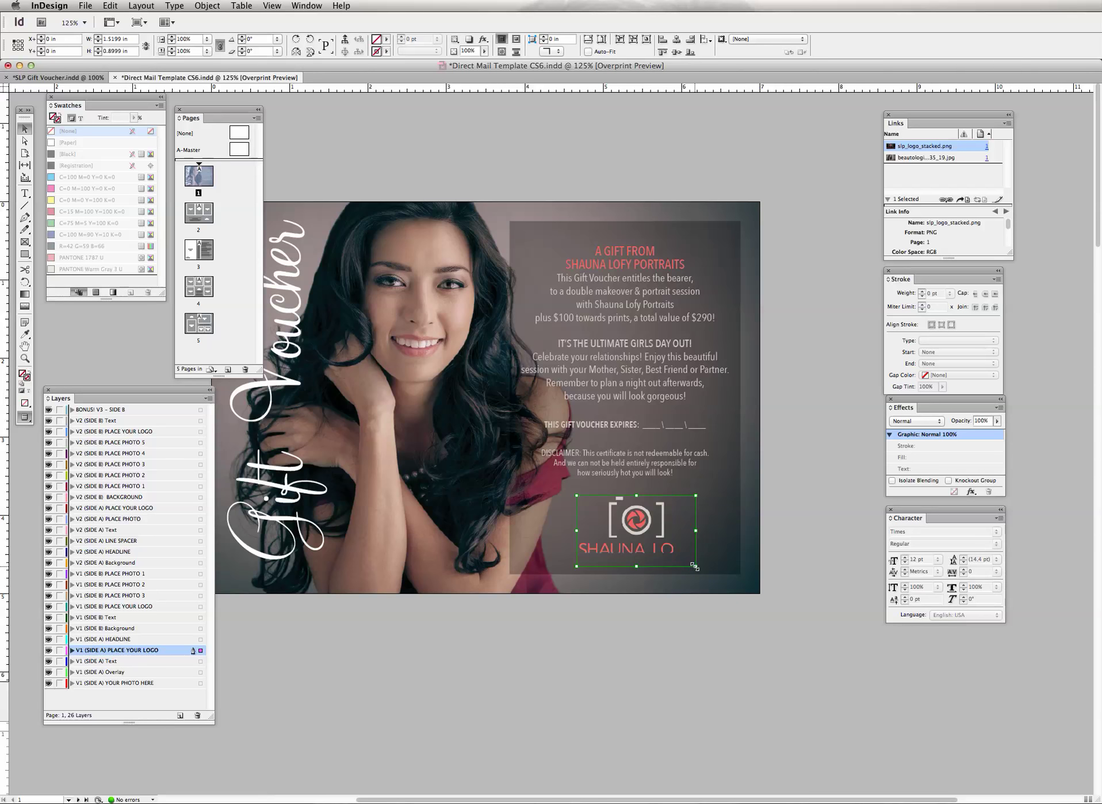
drag(694, 566, 666, 547)
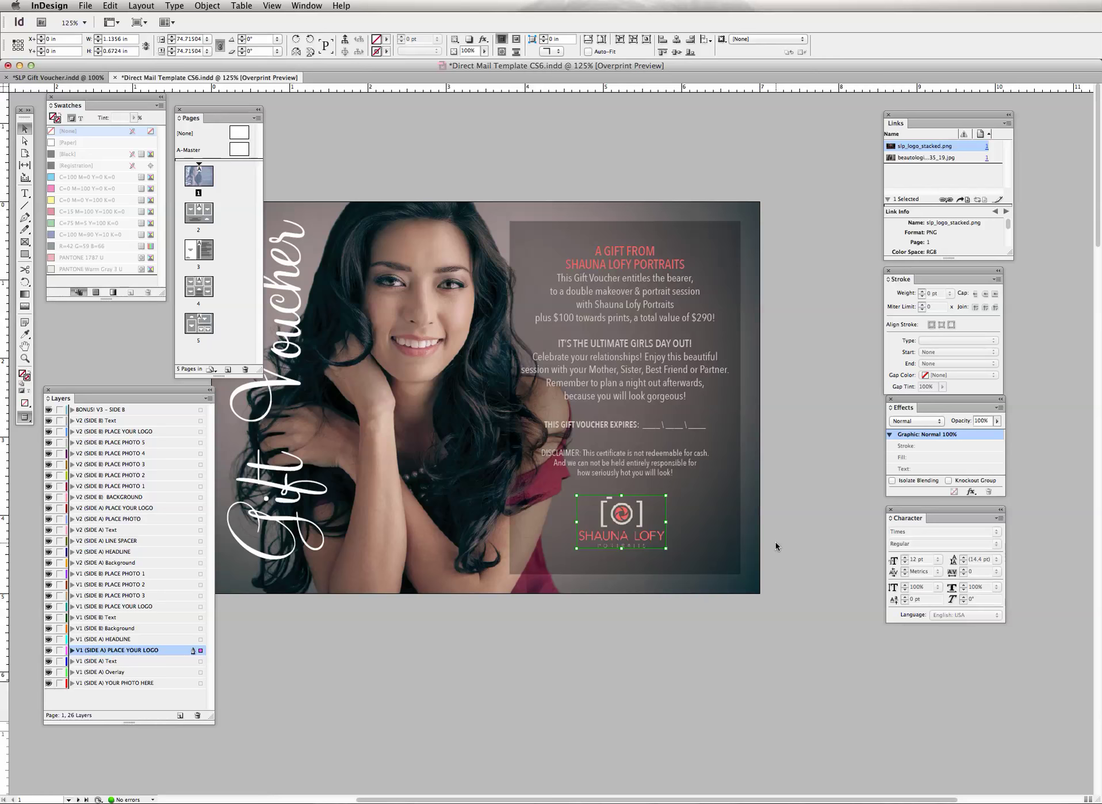
click(638, 528)
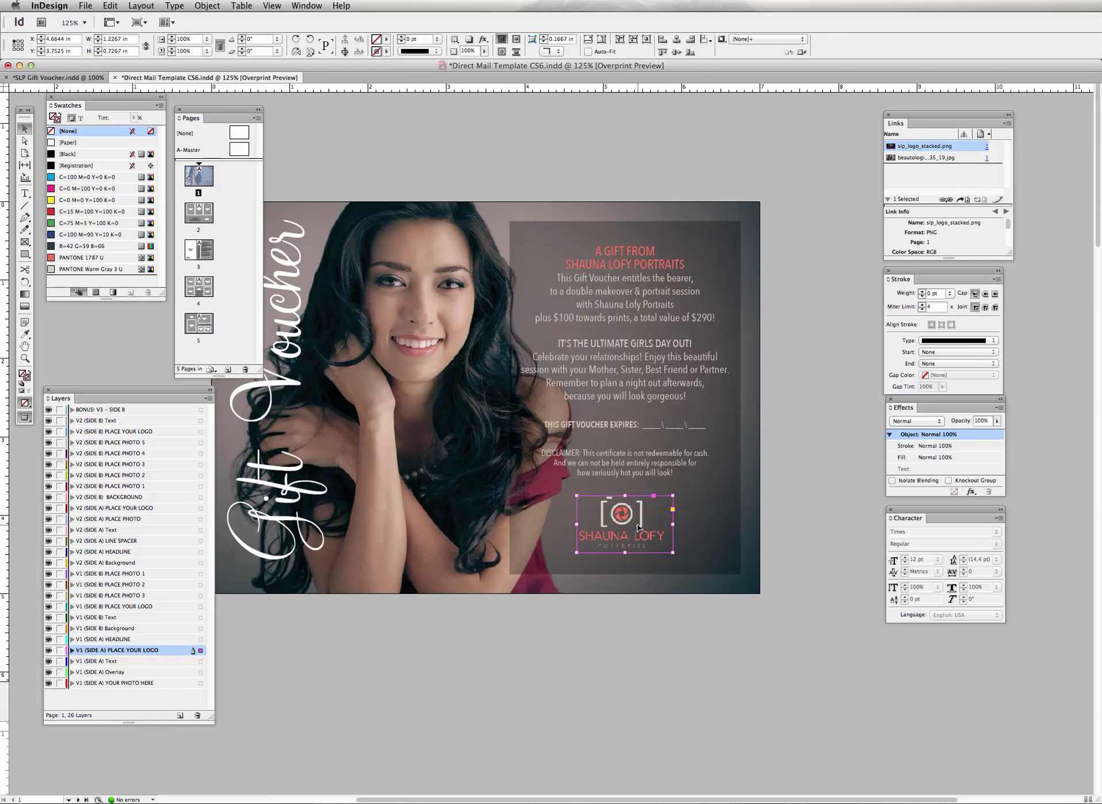
Zoom the gift voucher to 150% and scroll the page into view
click(791, 527)
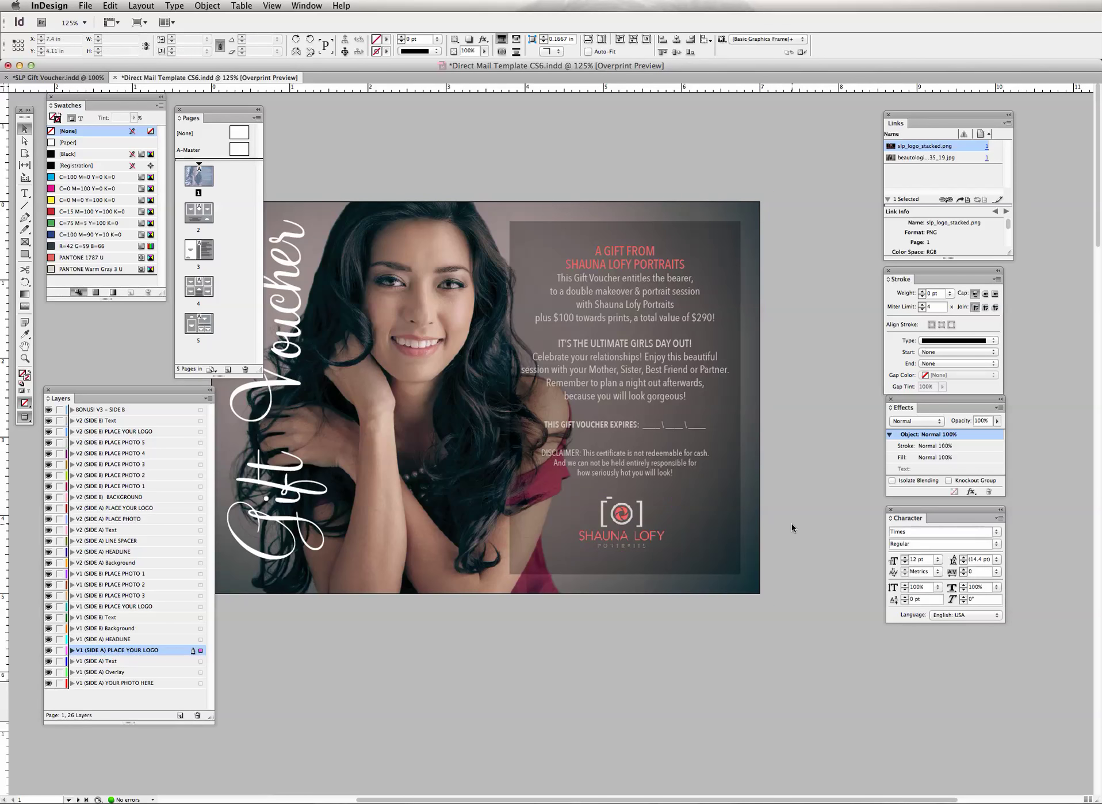
click(272, 6)
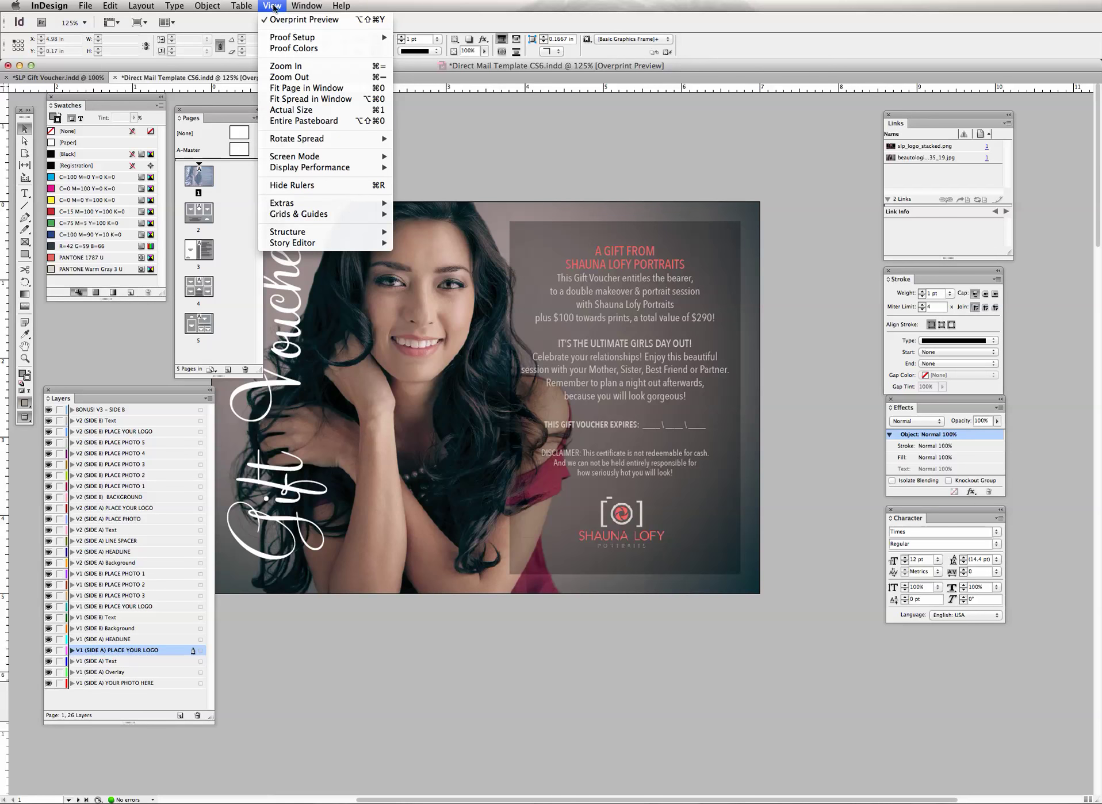
click(271, 5)
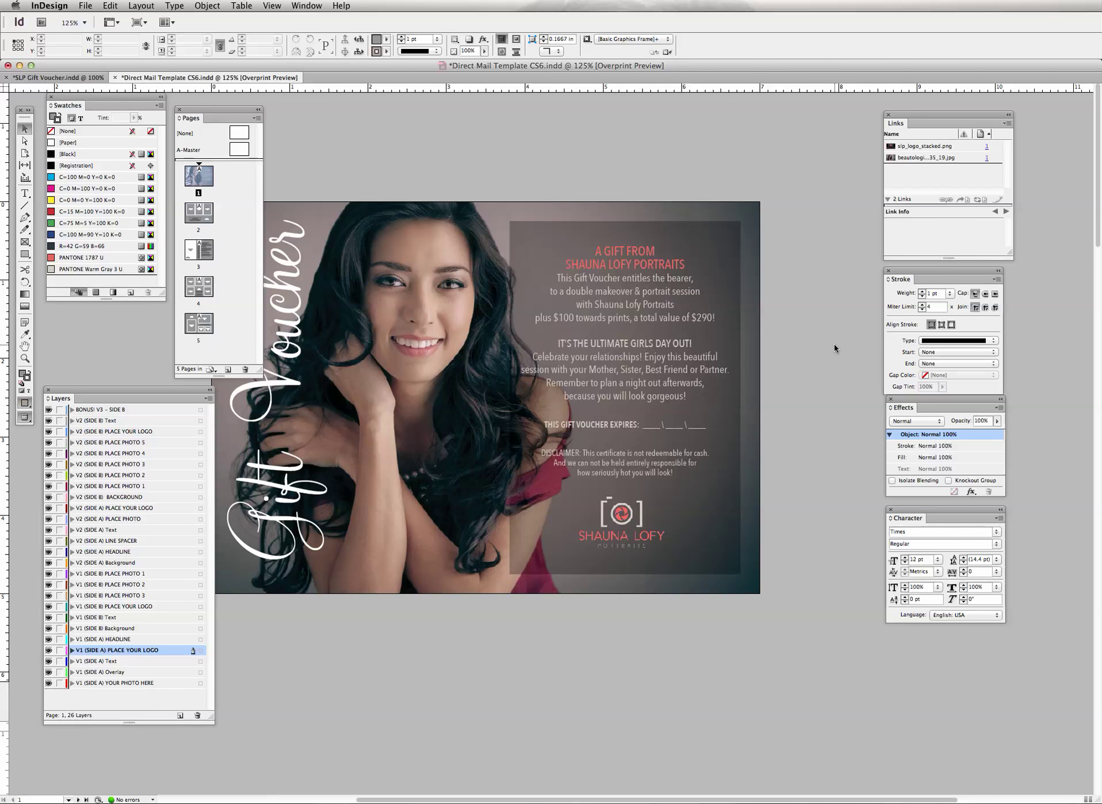
key(super+equal)
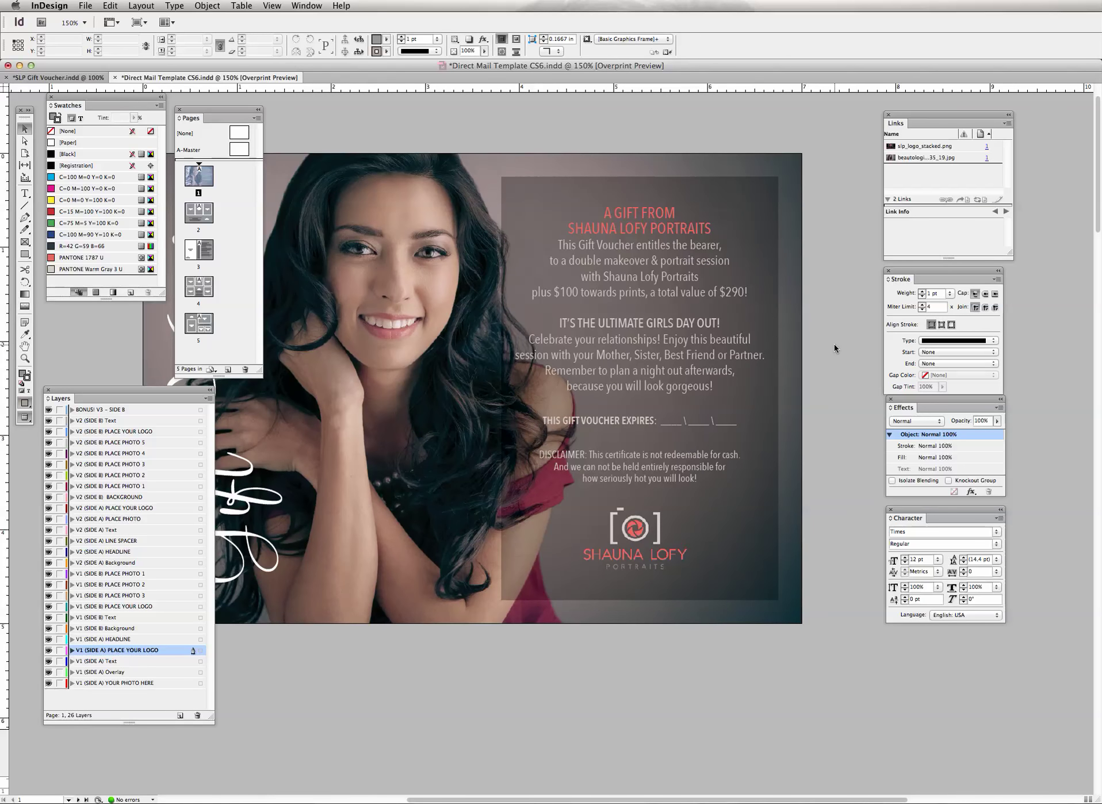
scroll(834, 348, left, 5)
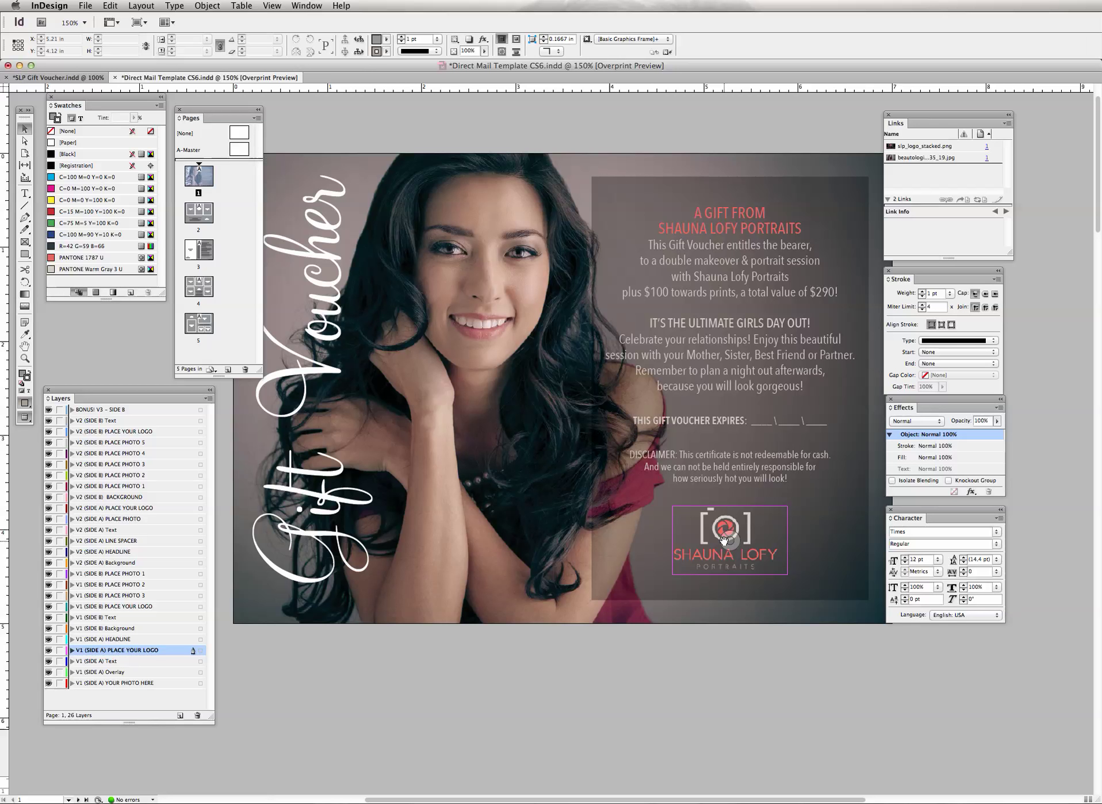
Deselect, briefly launch Adobe Illustrator from the Dock, then return to InDesign
click(781, 672)
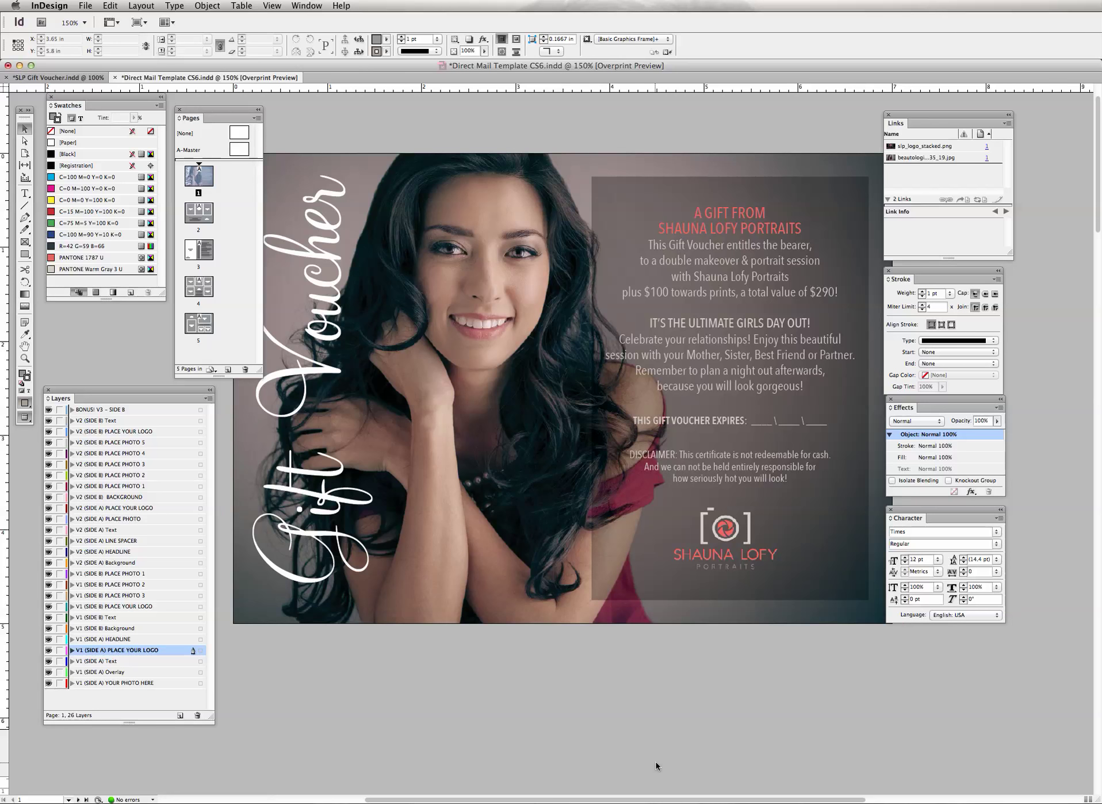
click(616, 796)
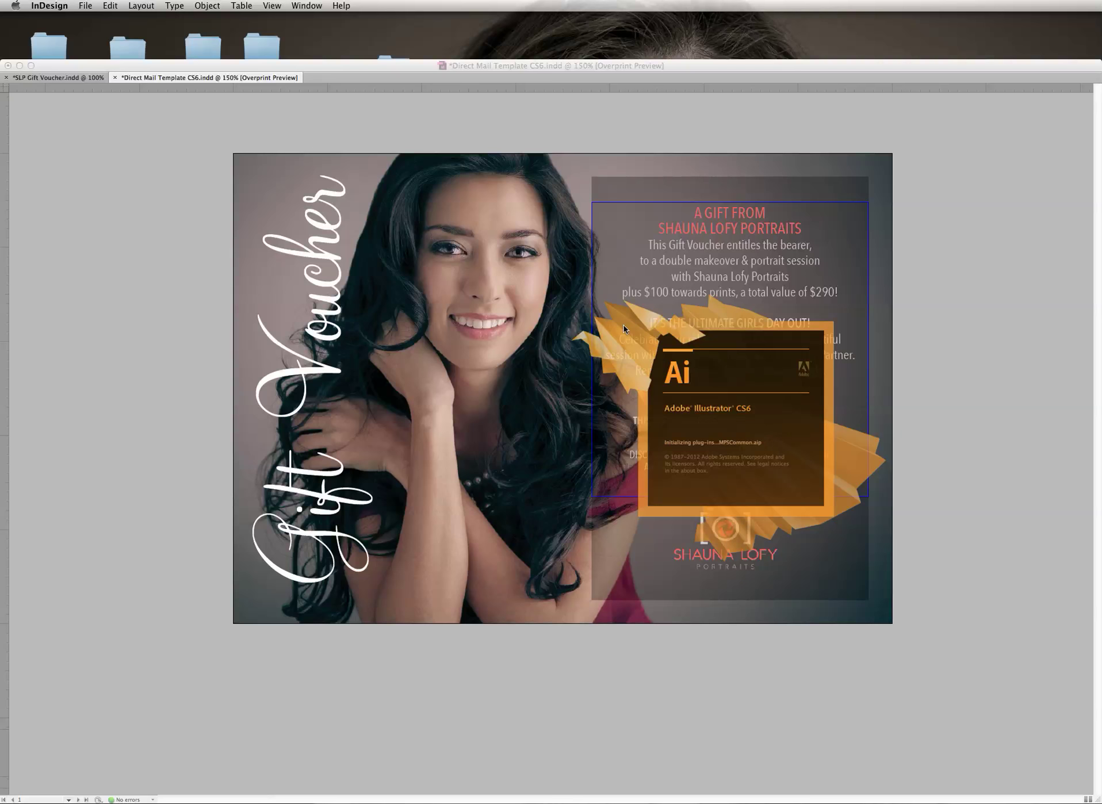
click(995, 437)
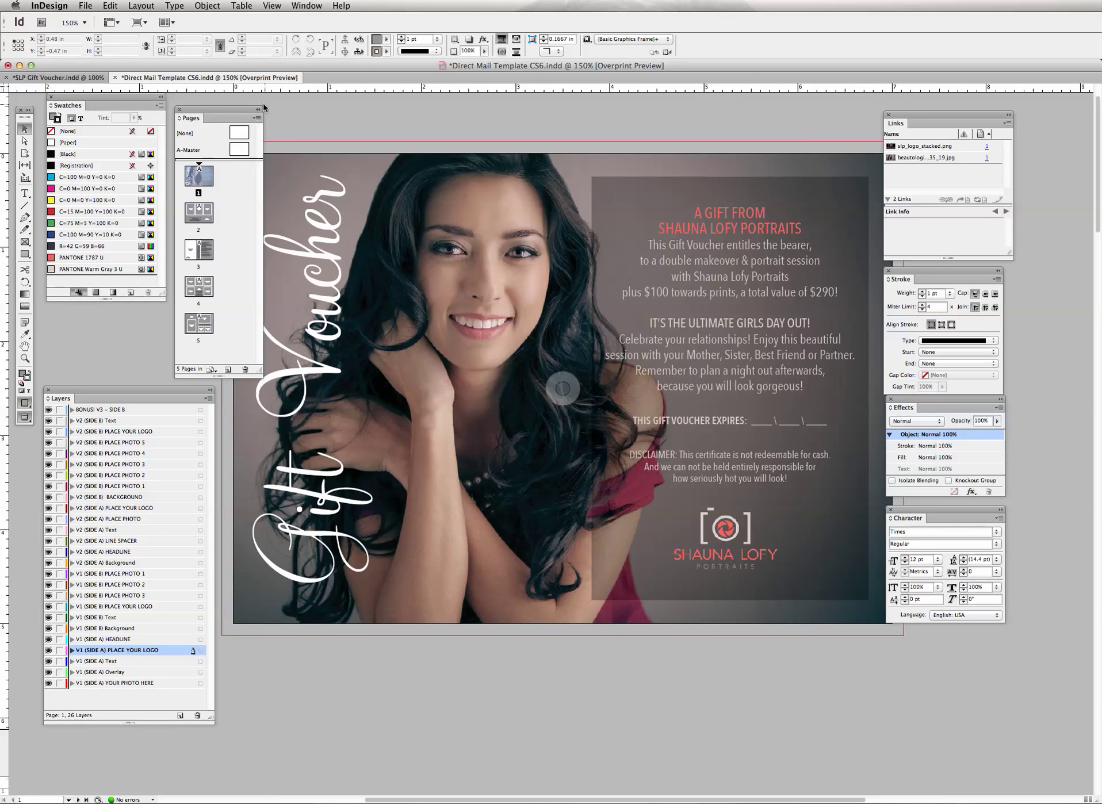
Open SLP_portcards.indd, select its logo group, and return to the Direct Mail Template voucher
click(86, 6)
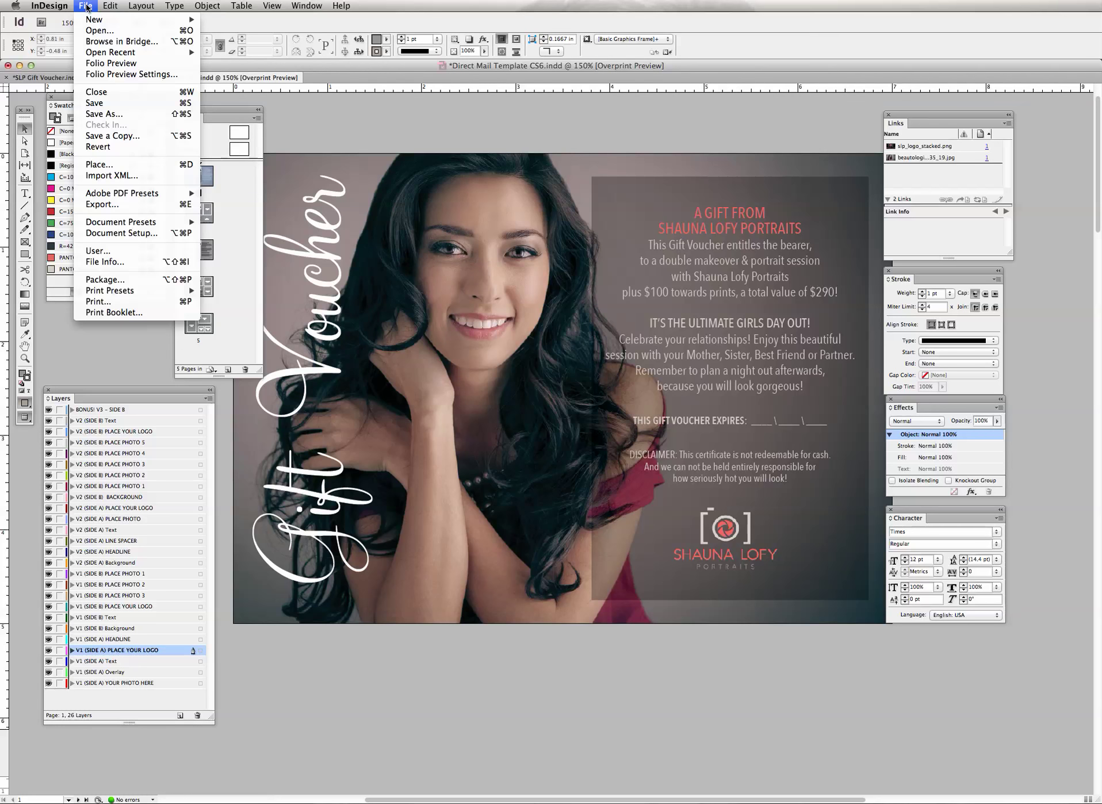
click(103, 32)
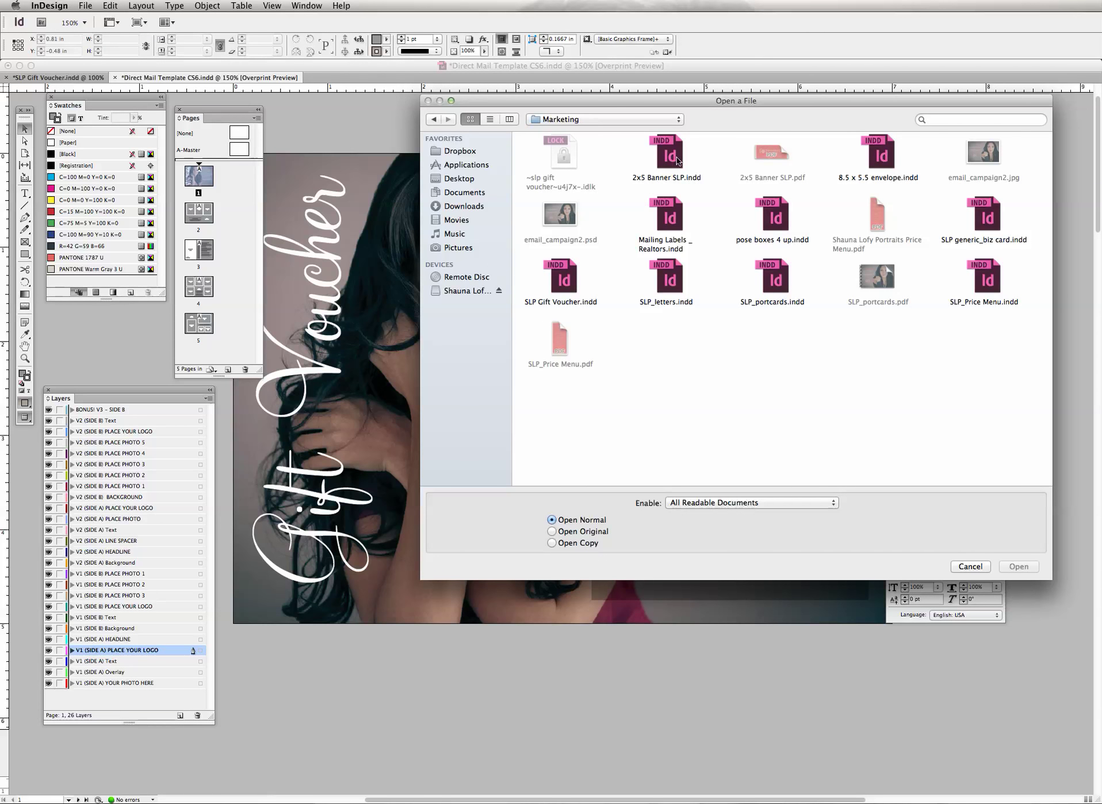
double_click(779, 280)
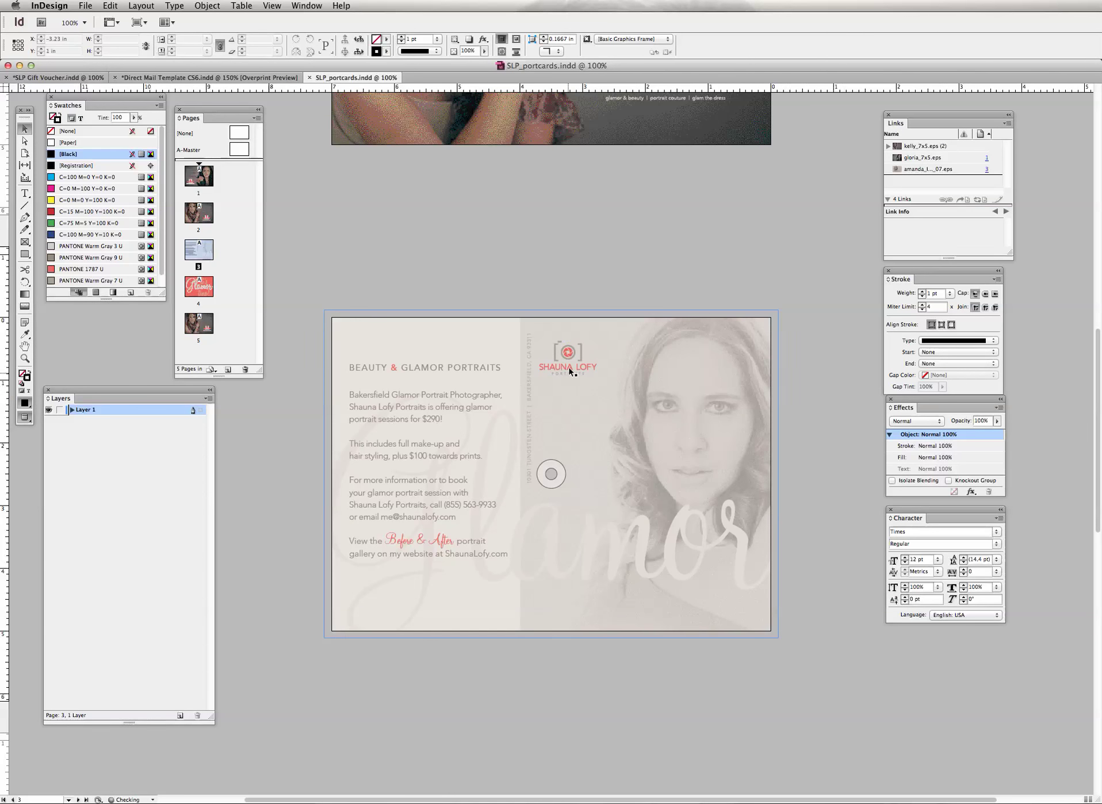
click(571, 353)
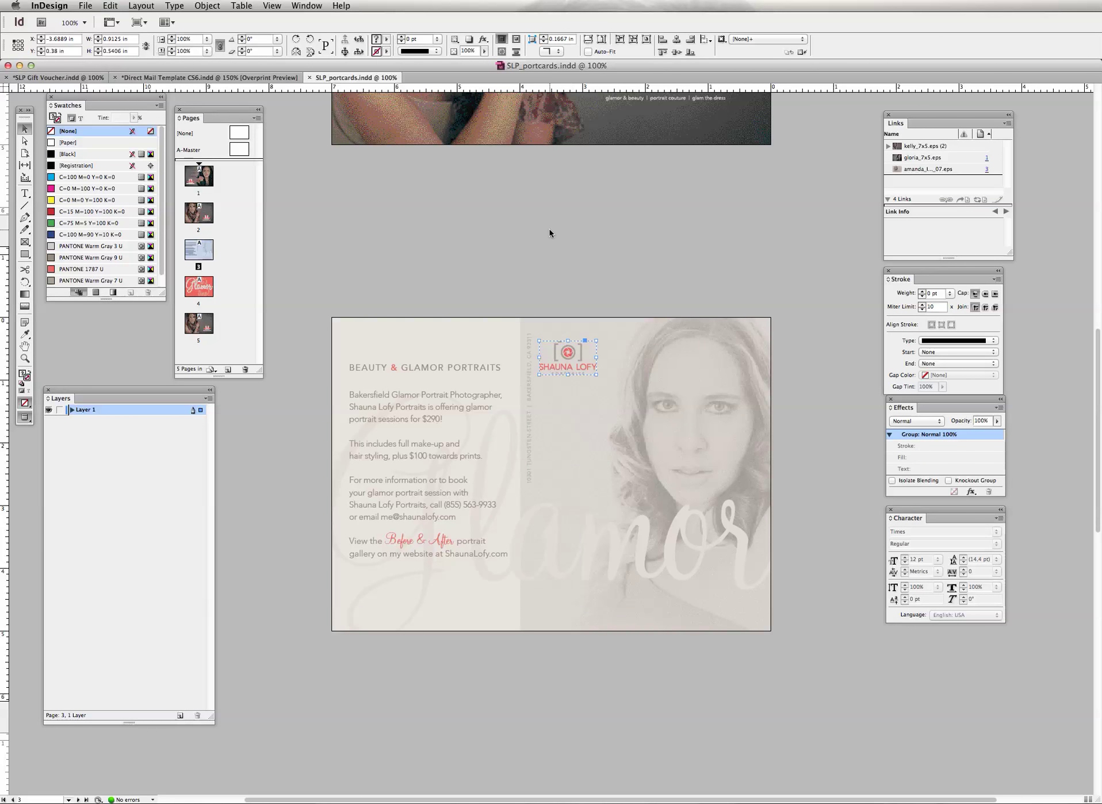
click(271, 78)
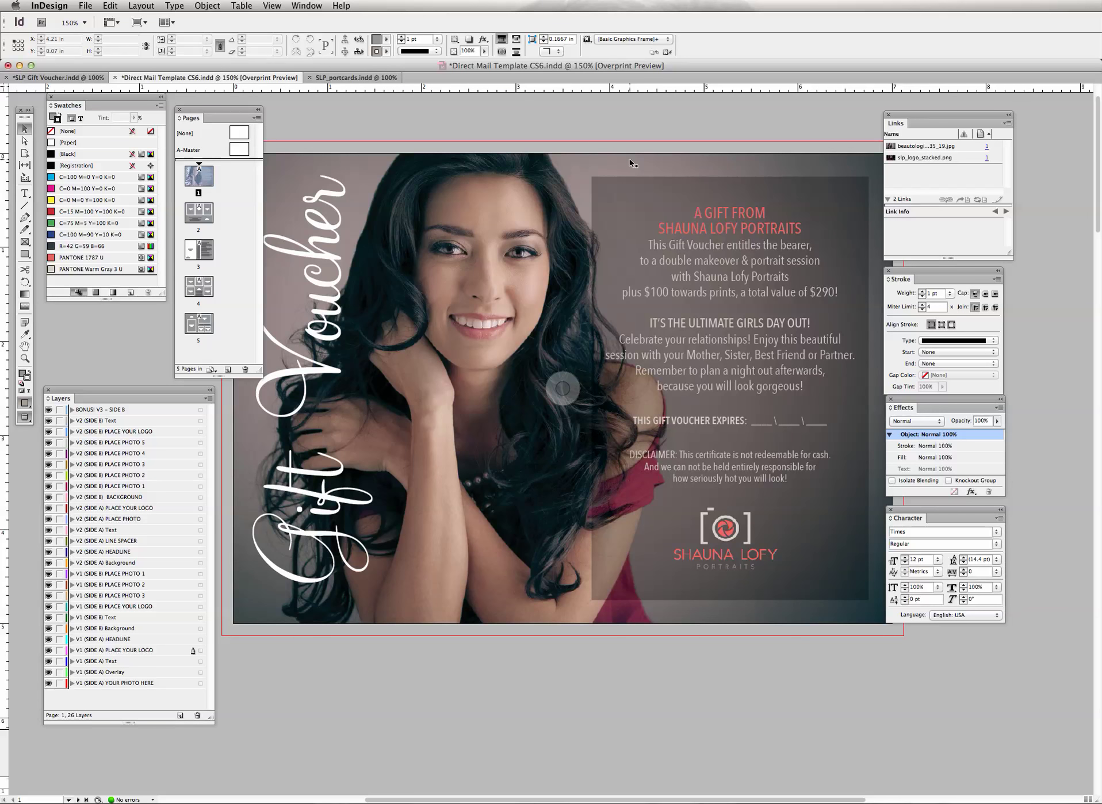
Paste the portcard logo group into the voucher and delete the old bottom-right logo
key(super+v)
drag(553, 409, 507, 465)
click(740, 534)
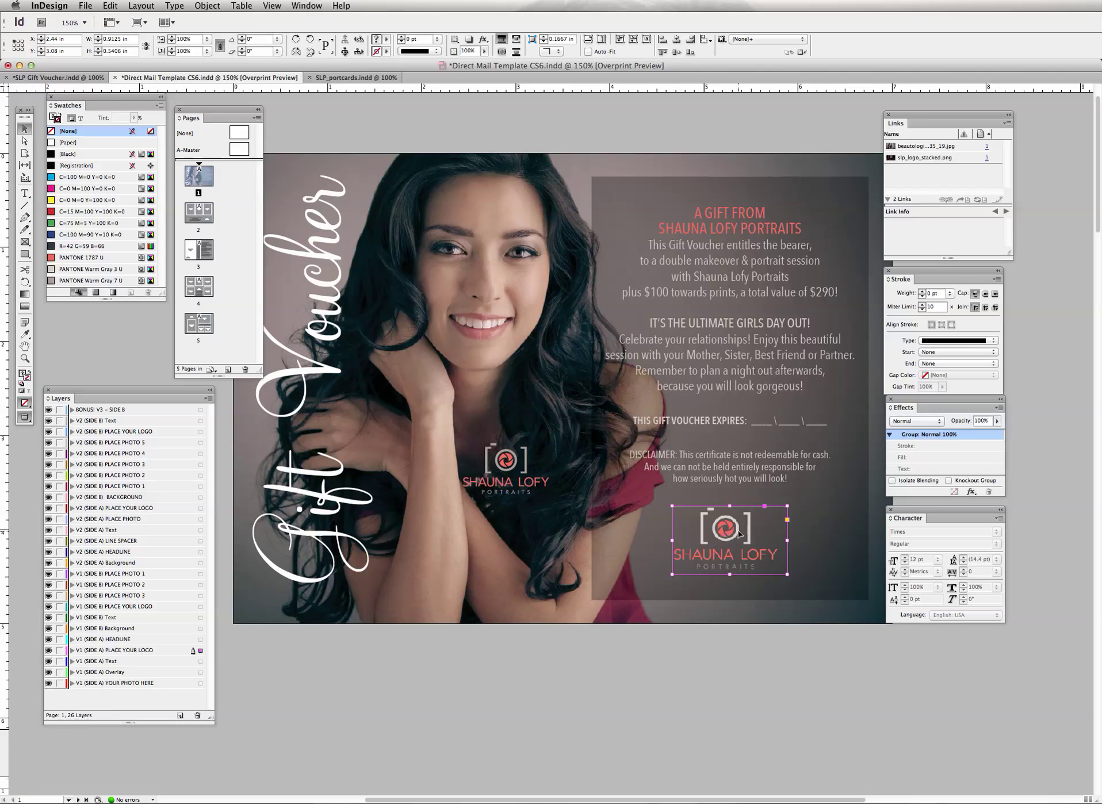
key(Delete)
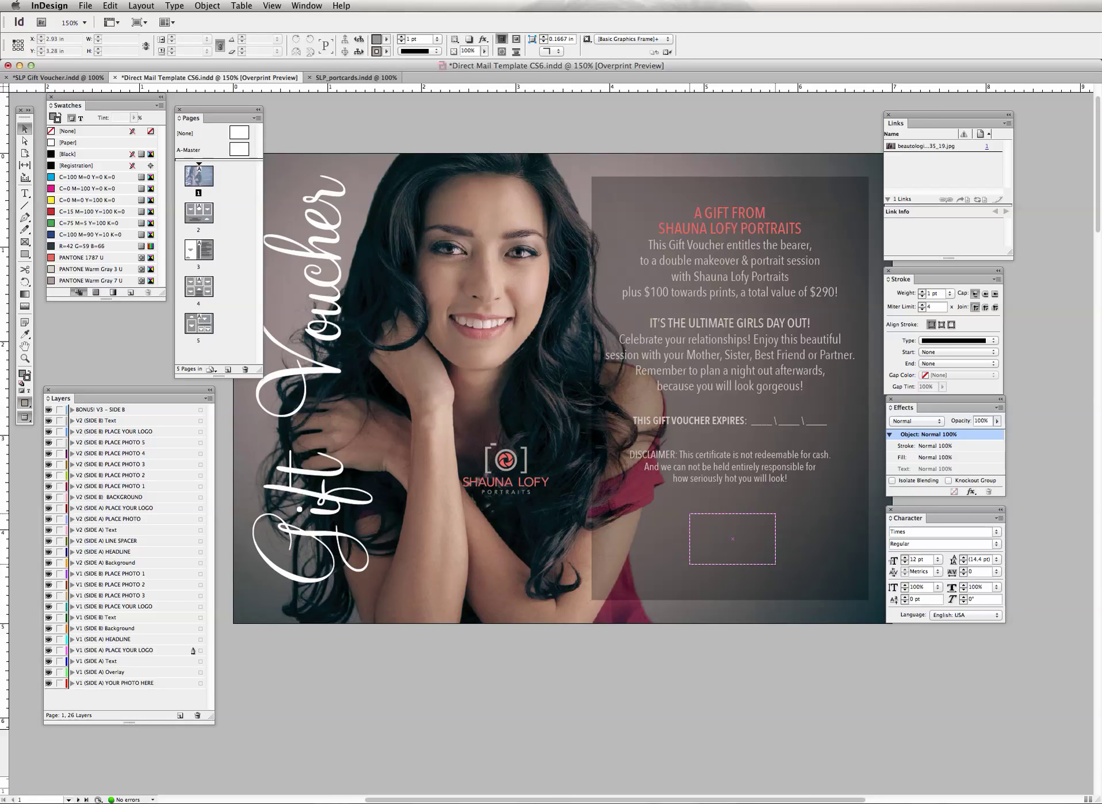
Move the pasted logo into the bottom-right placeholder and enlarge it to about 1.08 in wide
click(506, 466)
drag(505, 466, 729, 565)
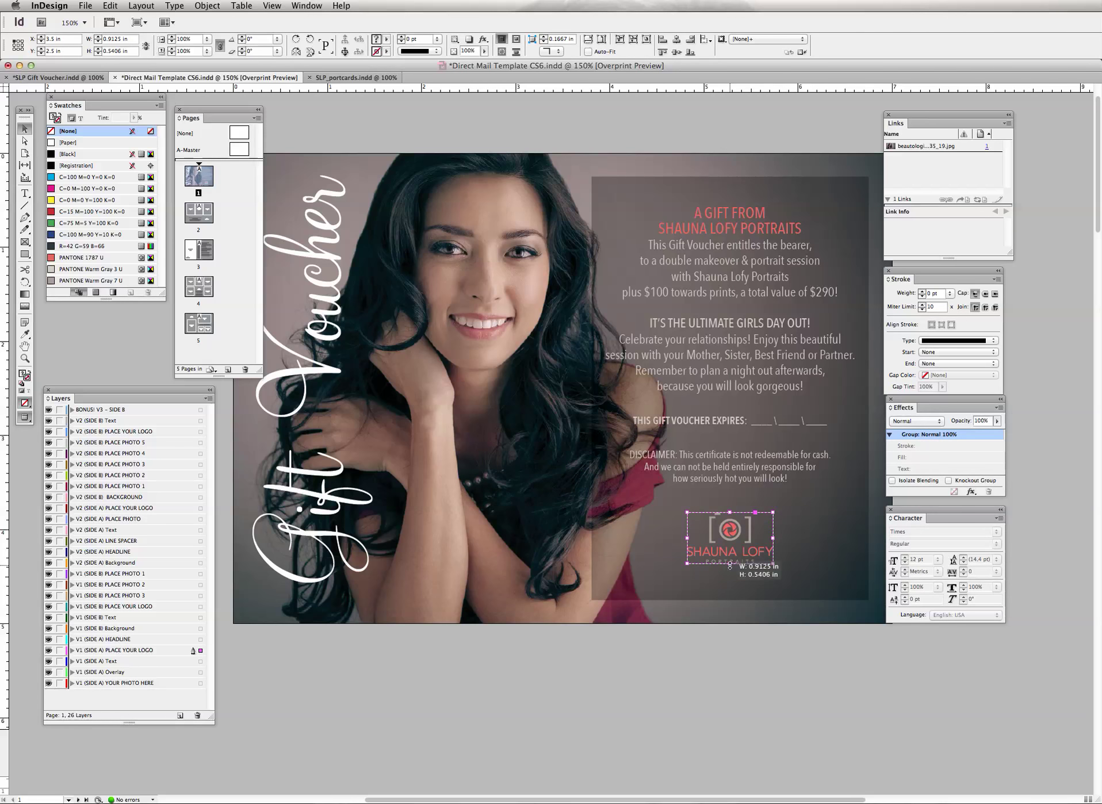
drag(729, 565, 730, 573)
scroll(763, 654, down, 3)
click(763, 654)
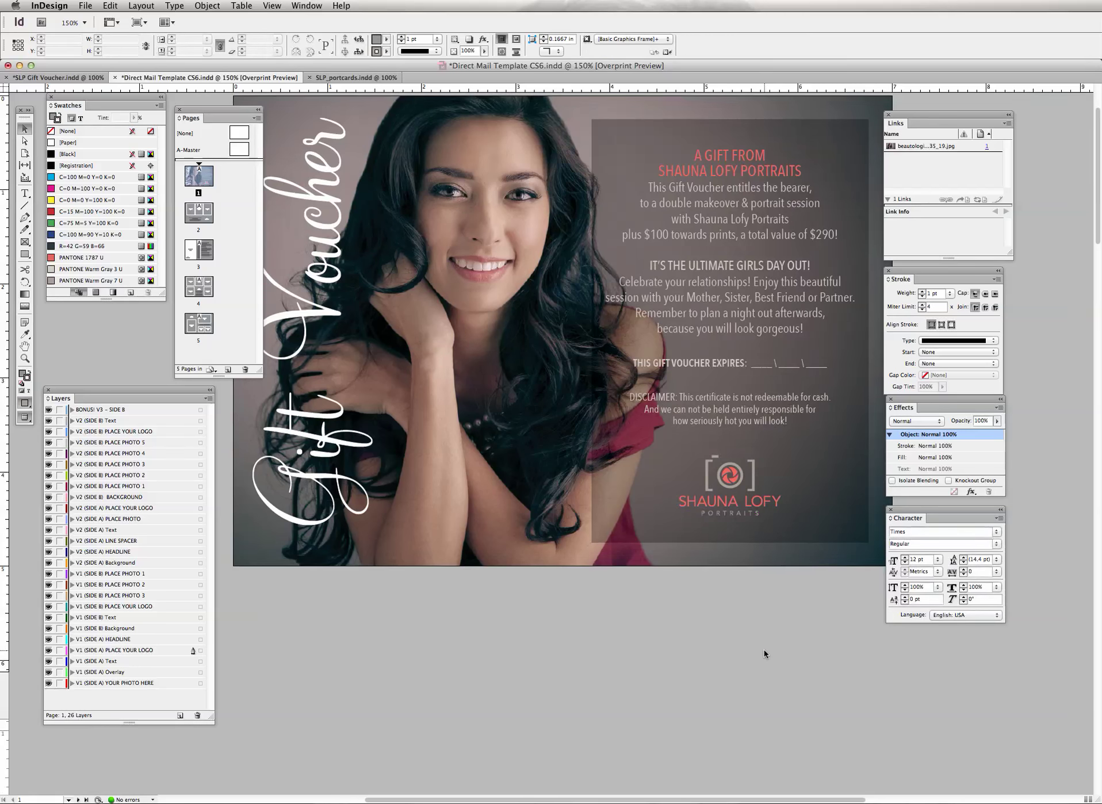
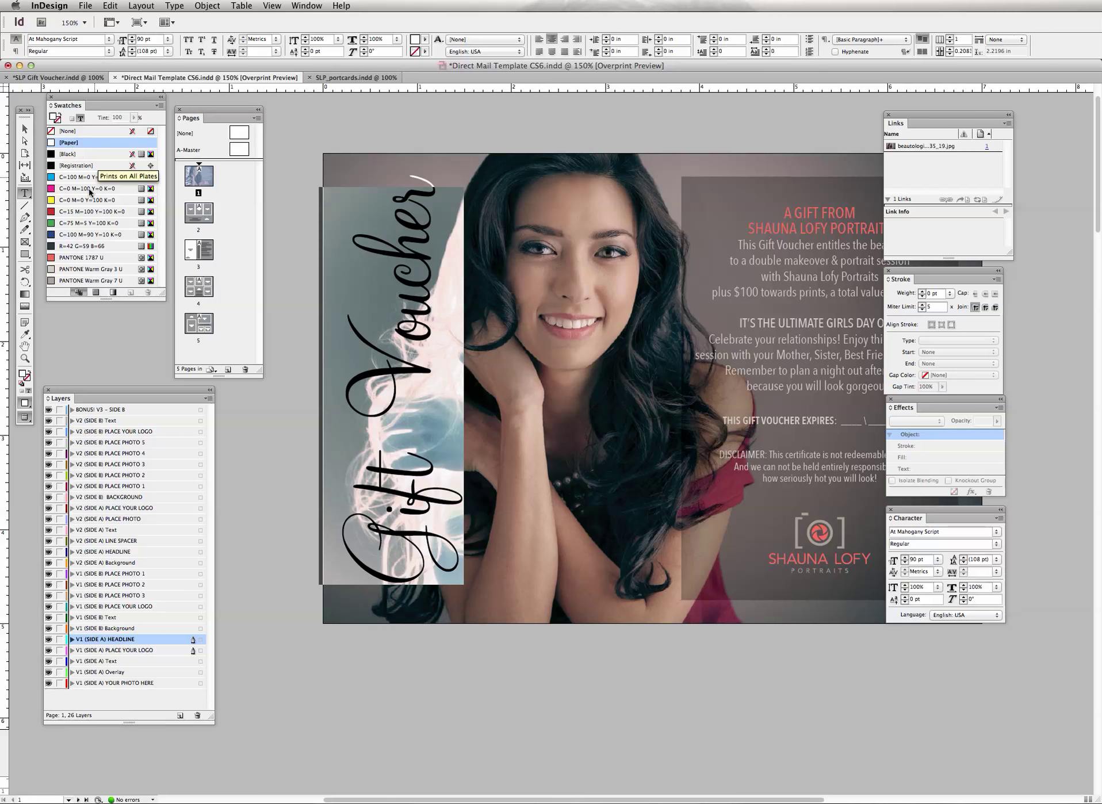
Colour the Gift Voucher headline PANTONE Warm Gray 3 U
click(78, 269)
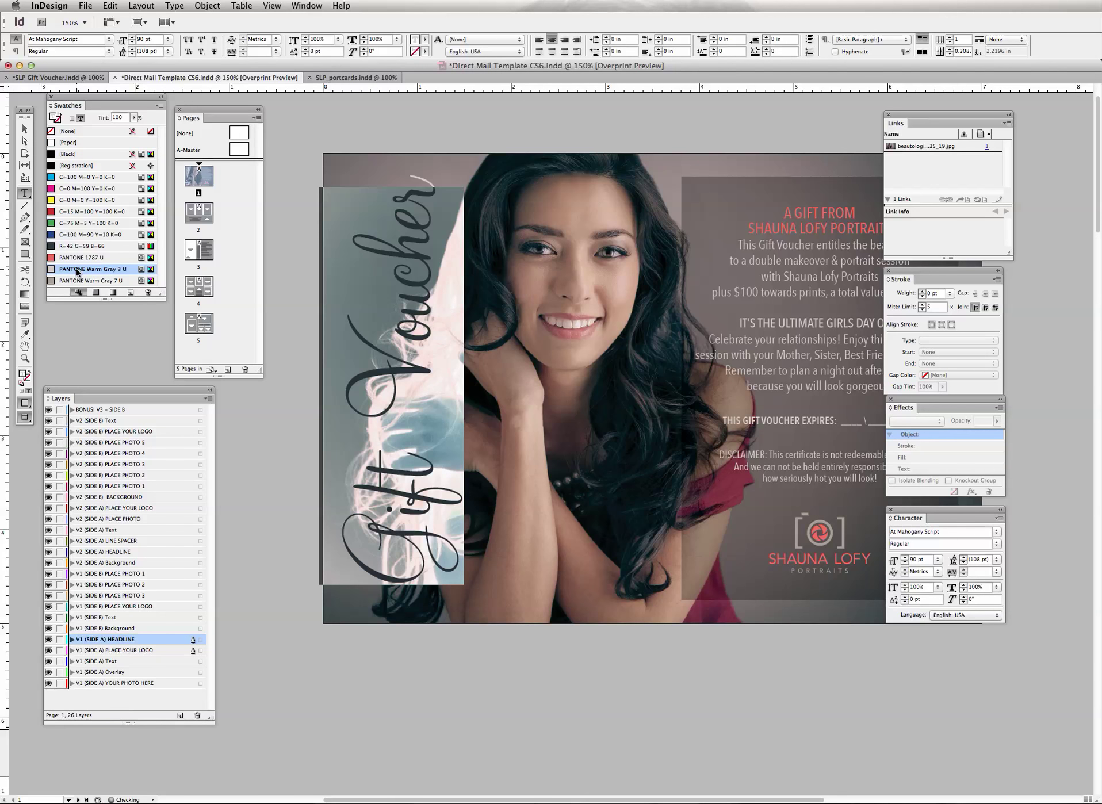
click(26, 130)
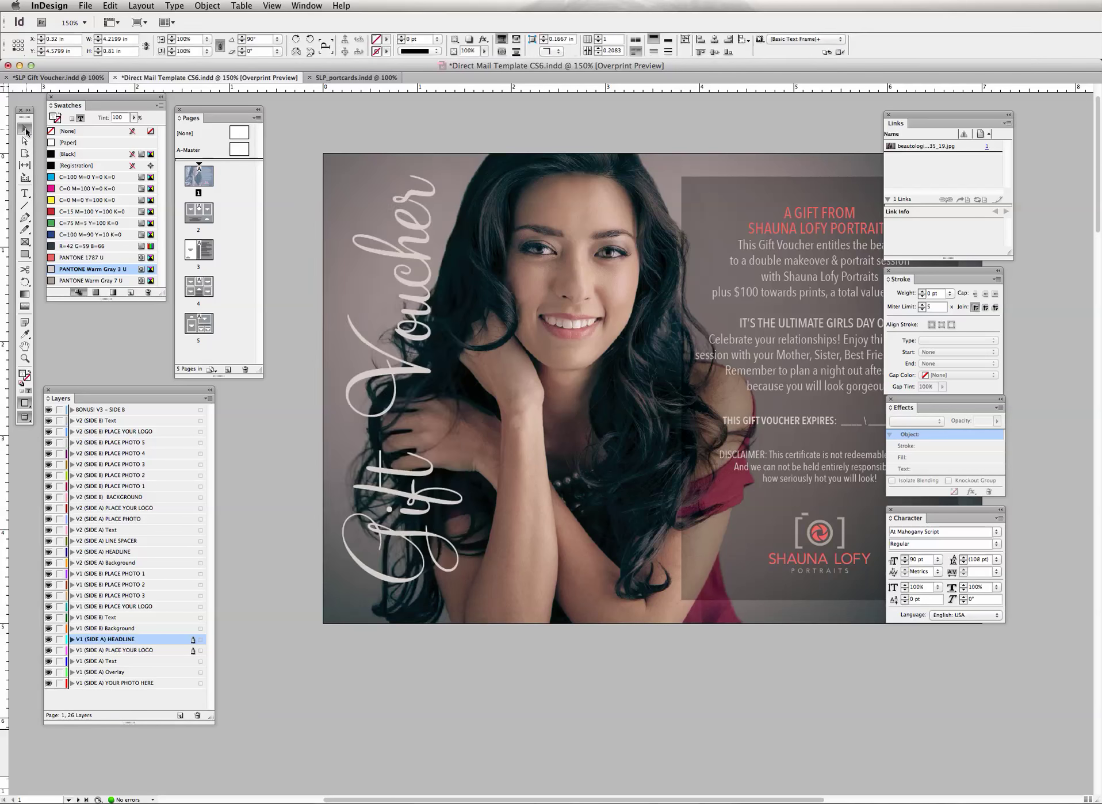
click(362, 118)
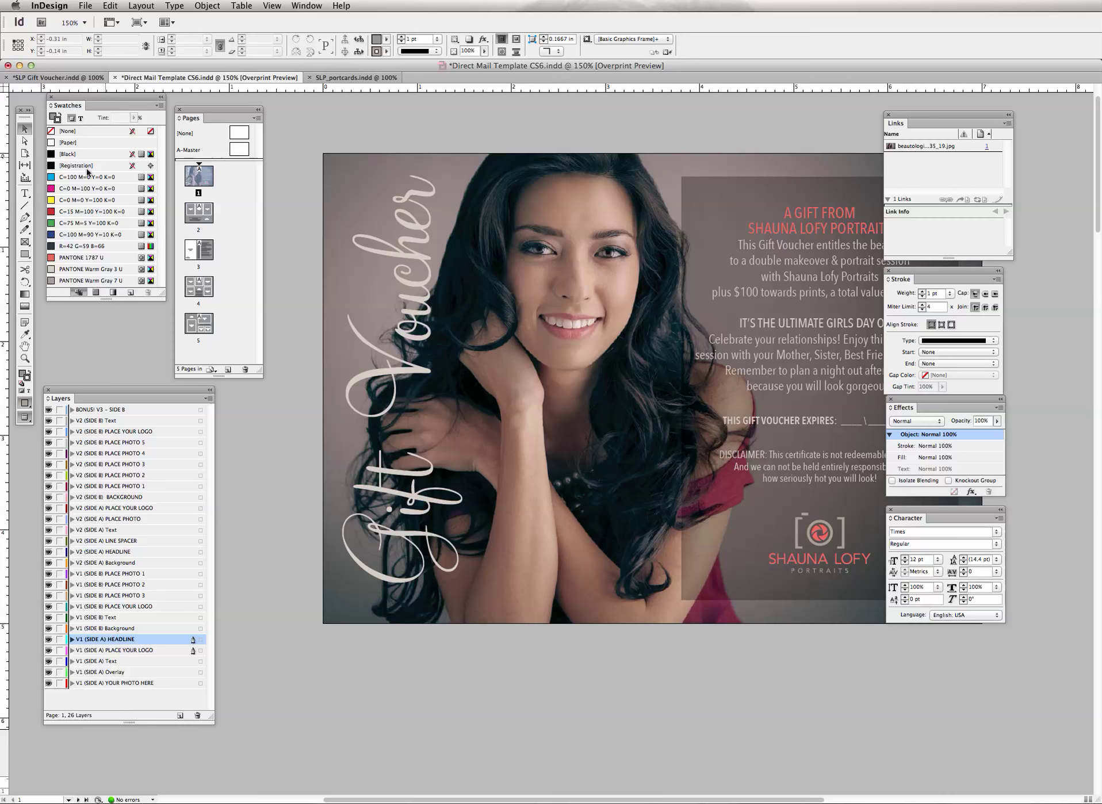
Change the headline font from the script to Avenir
click(25, 193)
click(404, 249)
scroll(458, 248, right, 5)
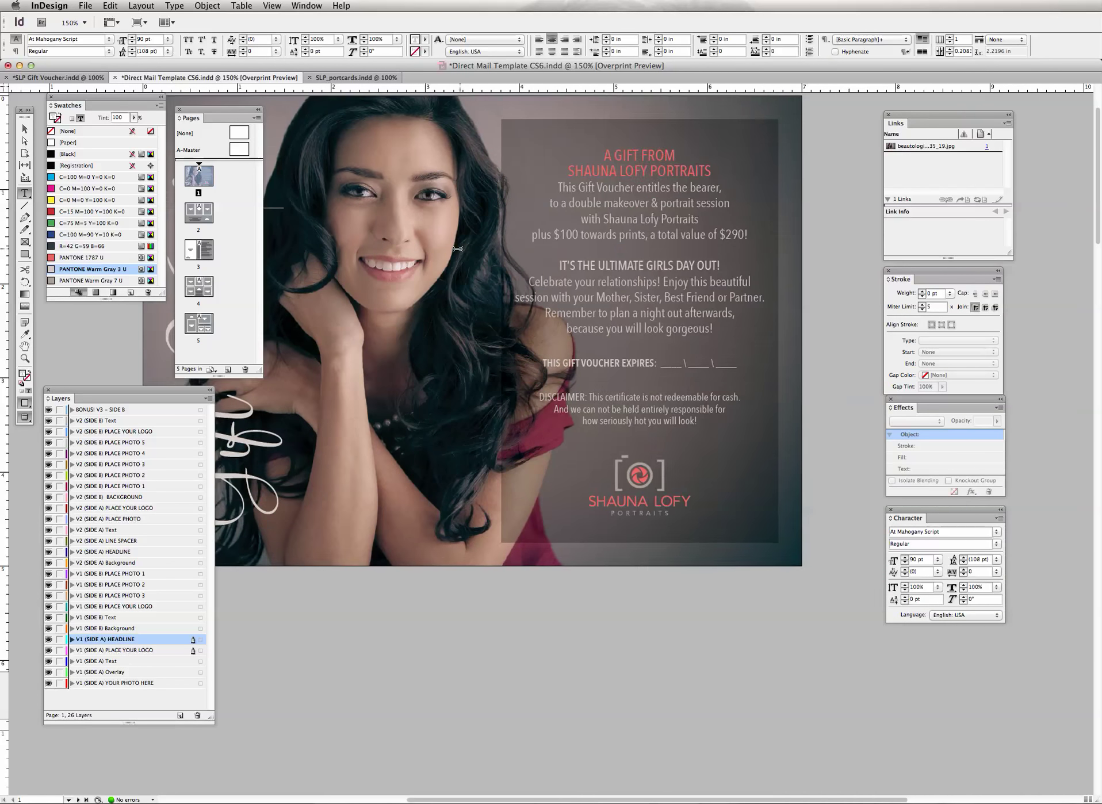
scroll(457, 249, up, 4)
scroll(457, 248, left, 6)
scroll(458, 248, right, 2)
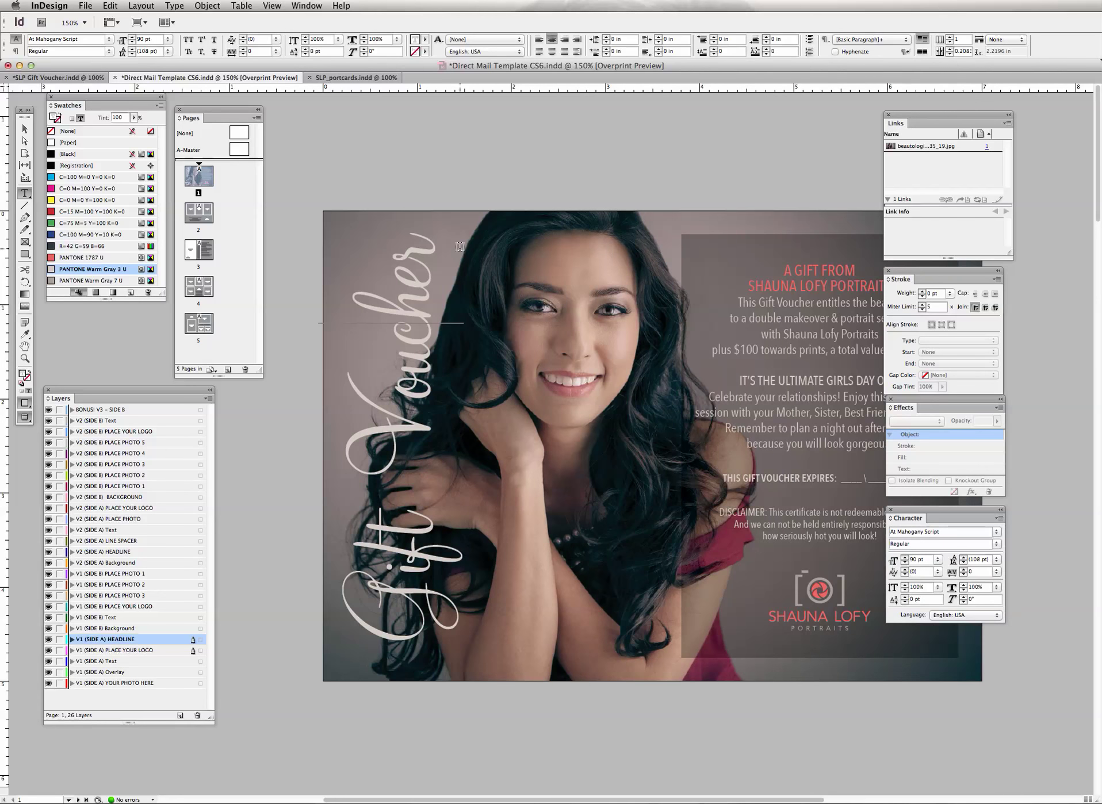
key(super+a)
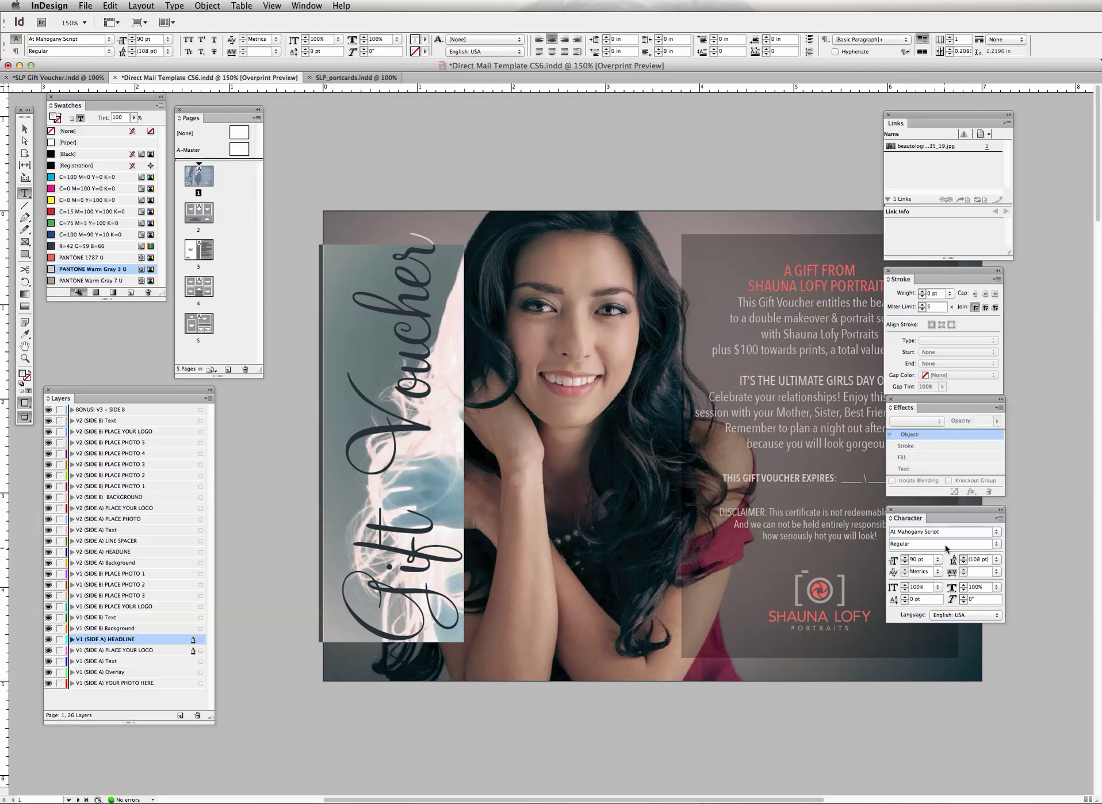
click(996, 533)
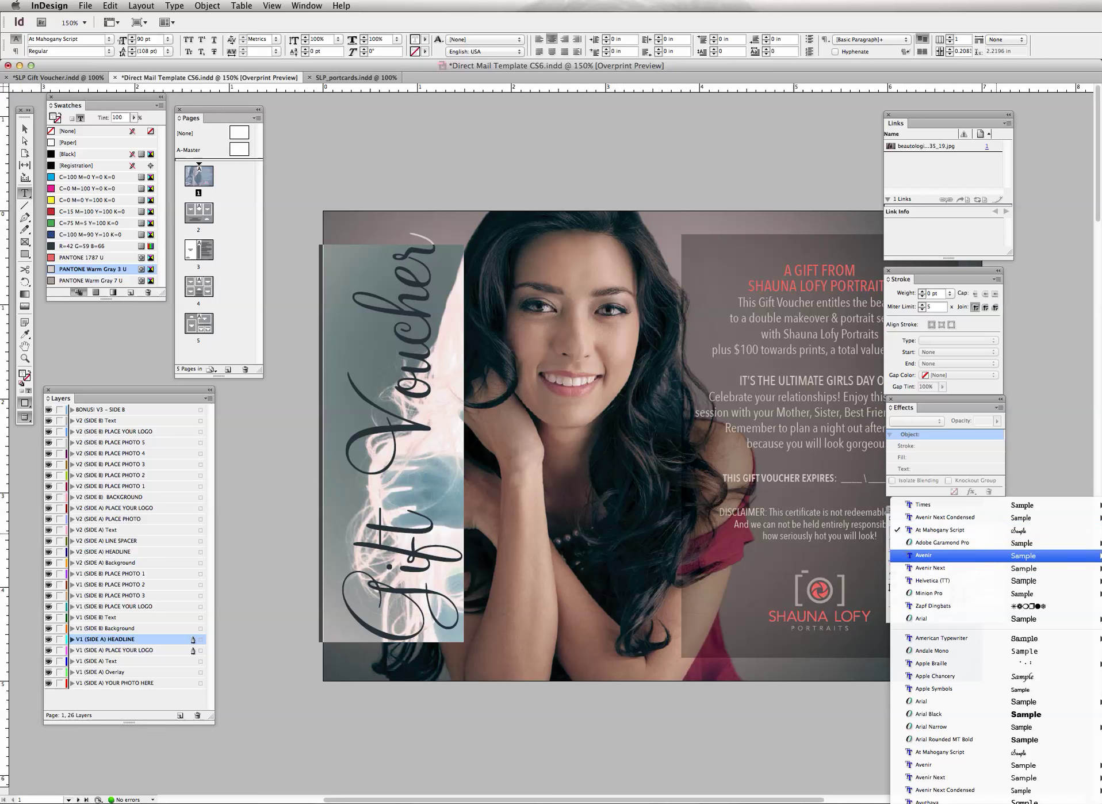
click(921, 555)
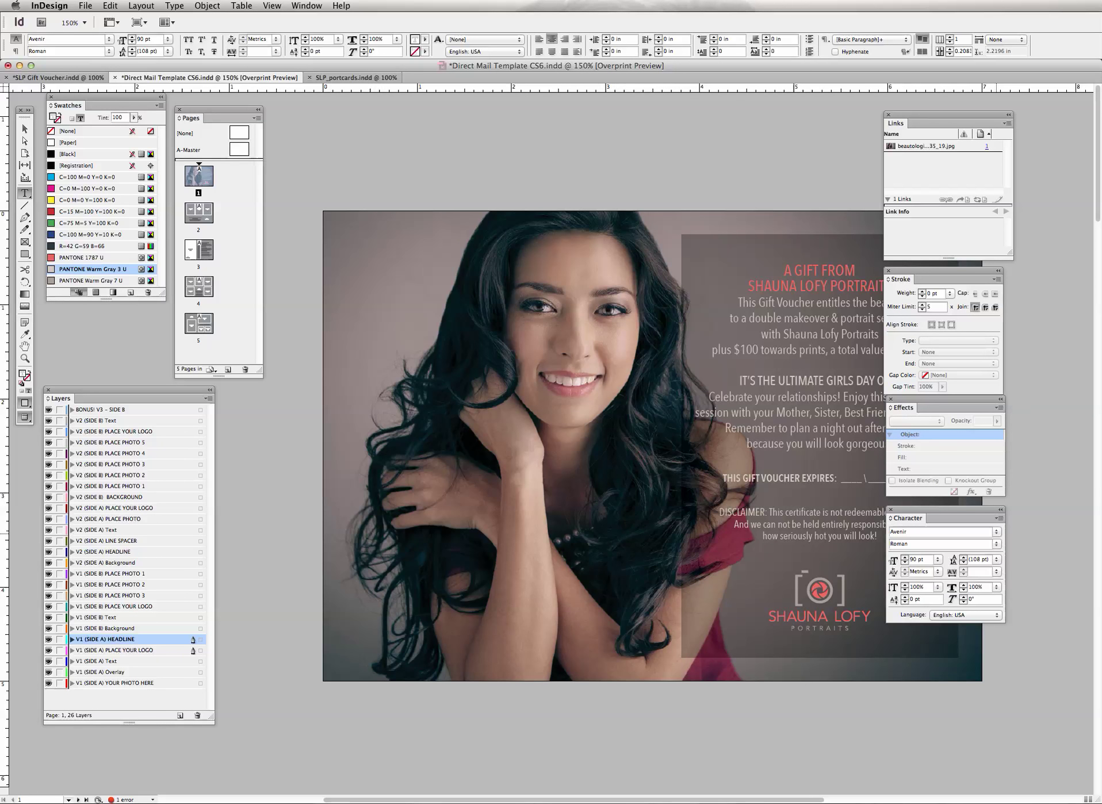
Widen the headline frame and set the Gift Voucher text to 48 pt
click(22, 129)
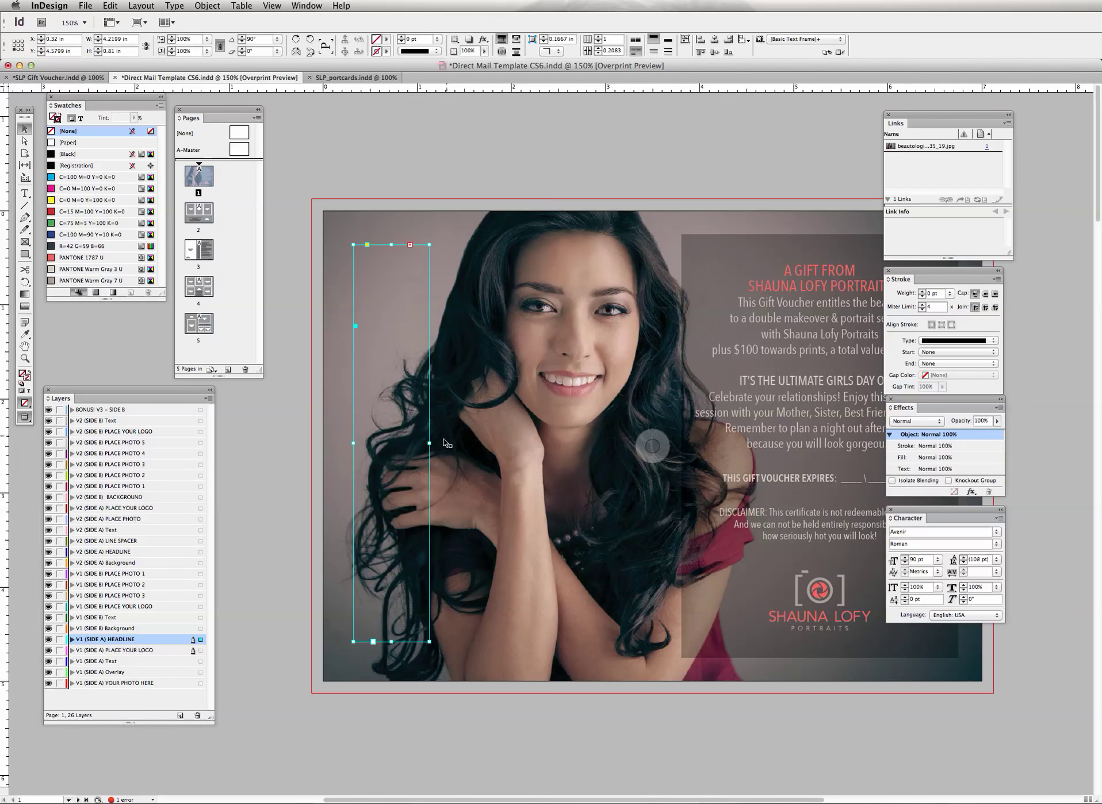
drag(429, 443, 521, 443)
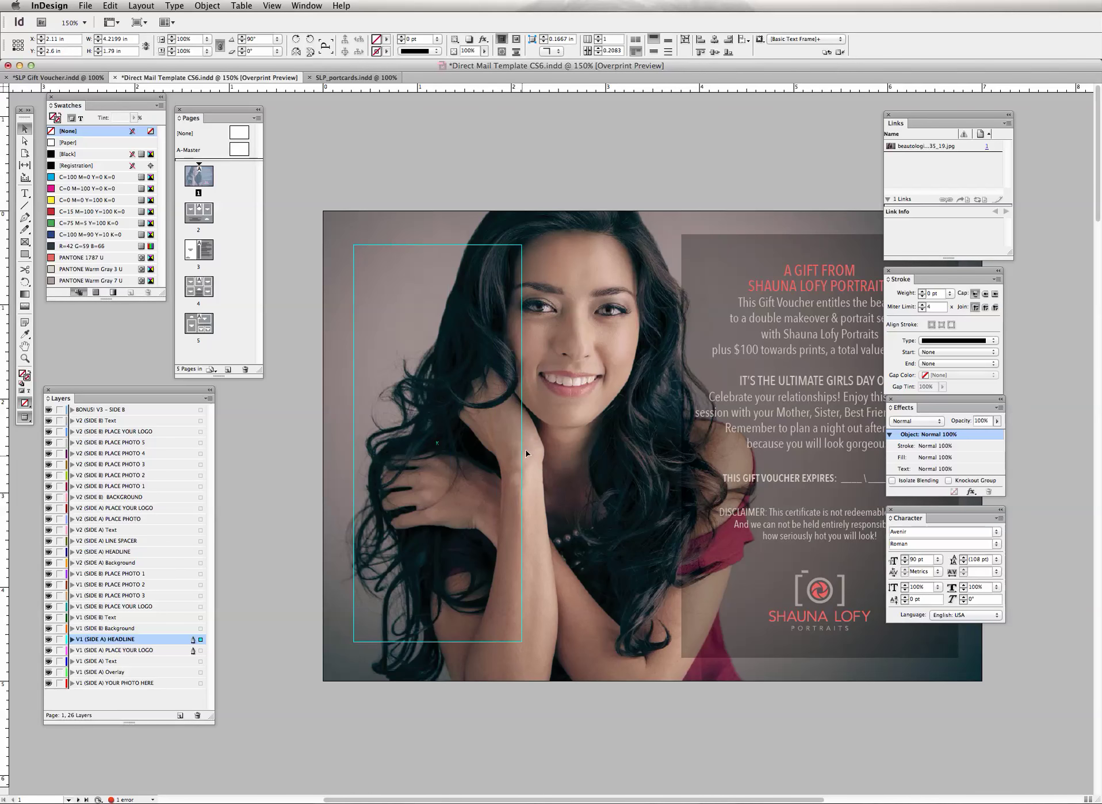
click(25, 193)
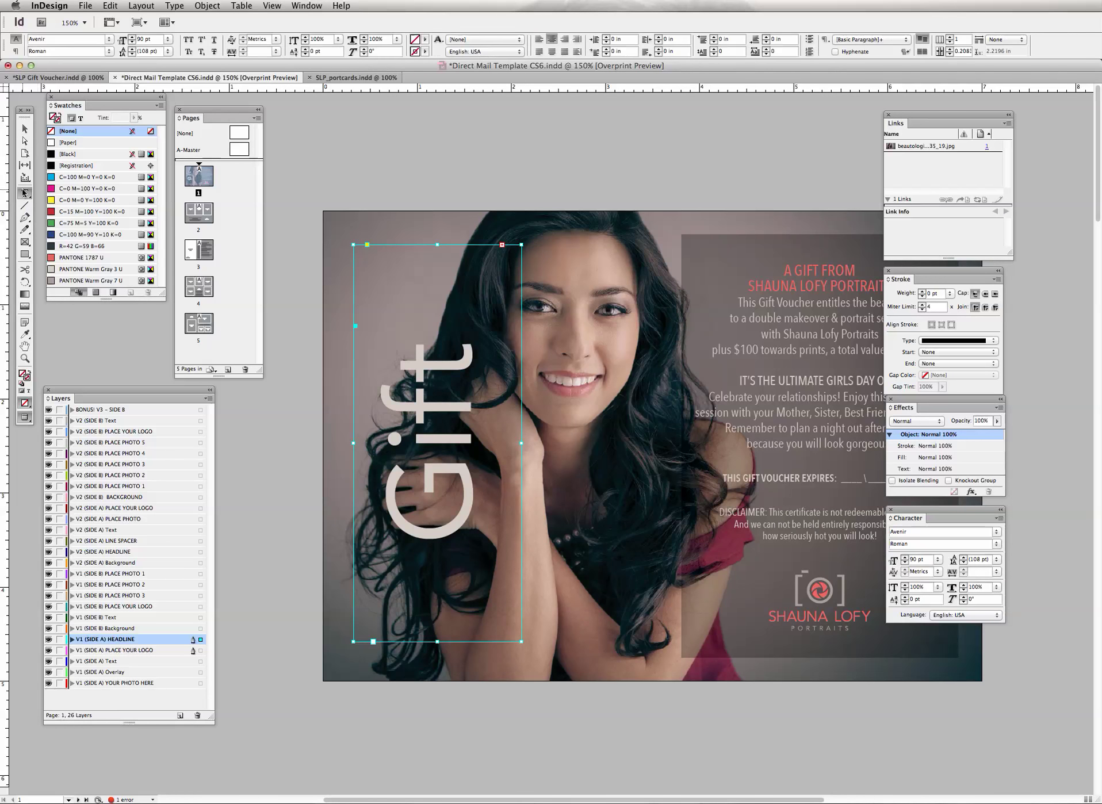
click(454, 427)
double_click(455, 427)
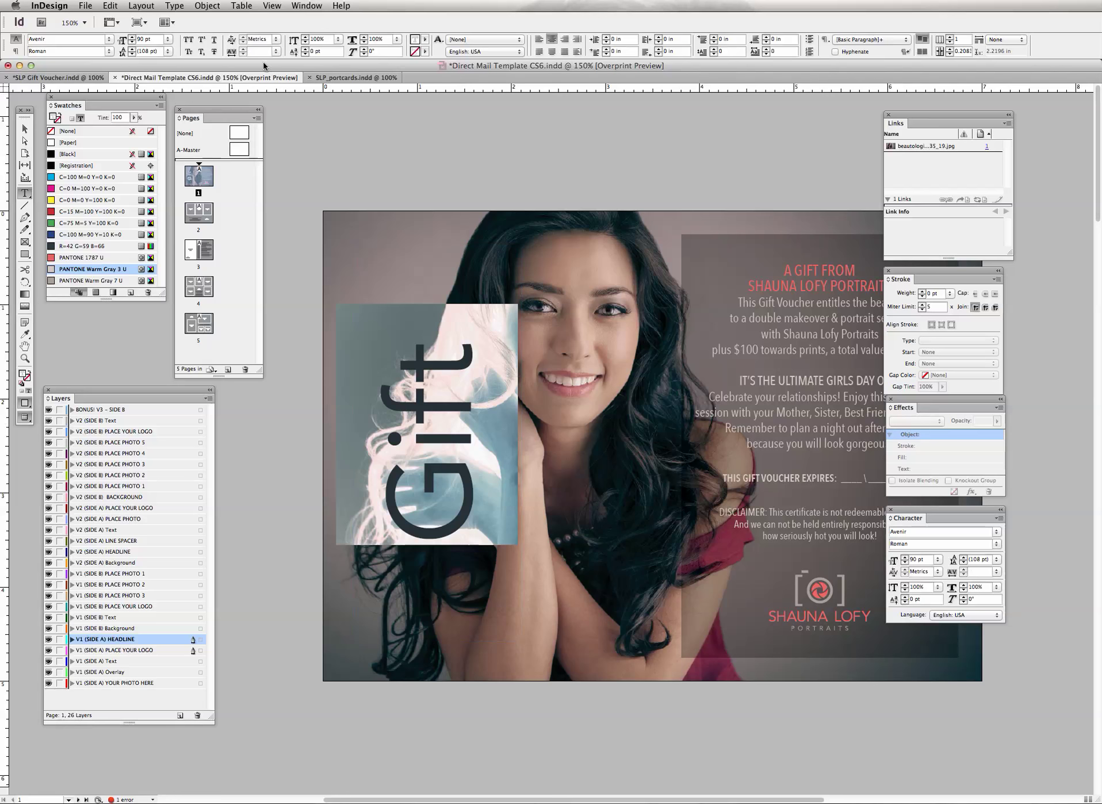
click(166, 39)
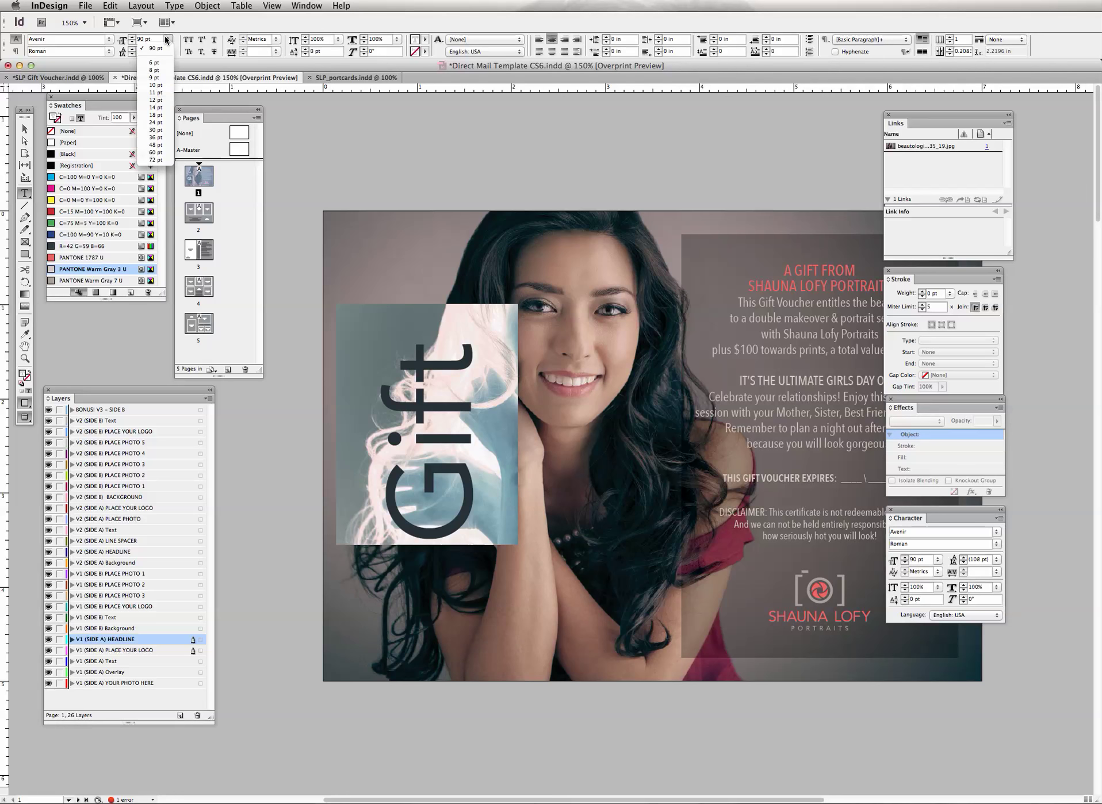
click(652, 158)
click(938, 560)
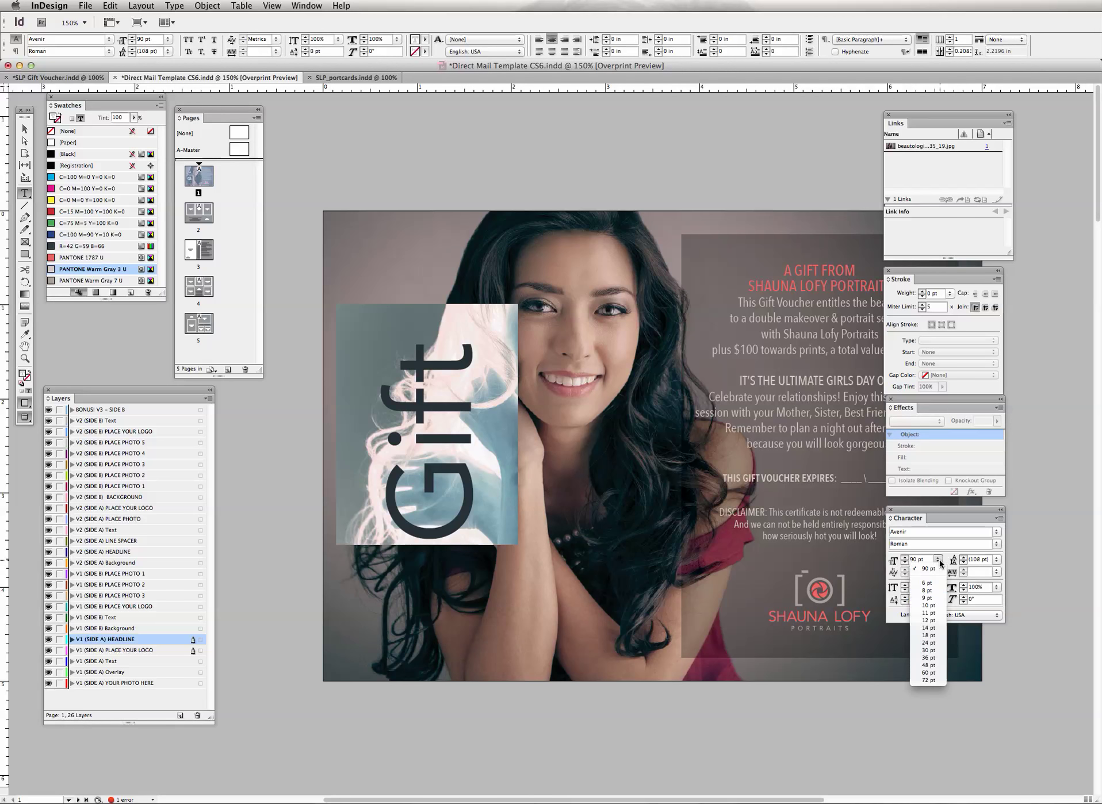
click(928, 657)
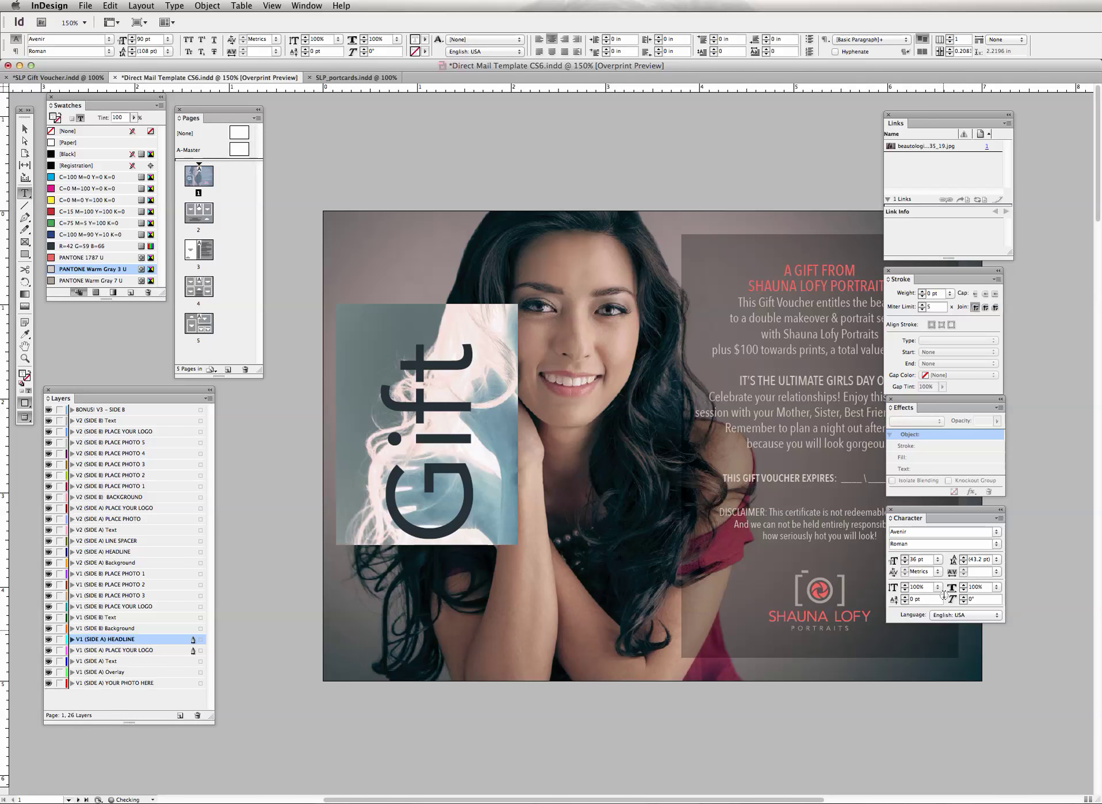
click(937, 560)
click(928, 664)
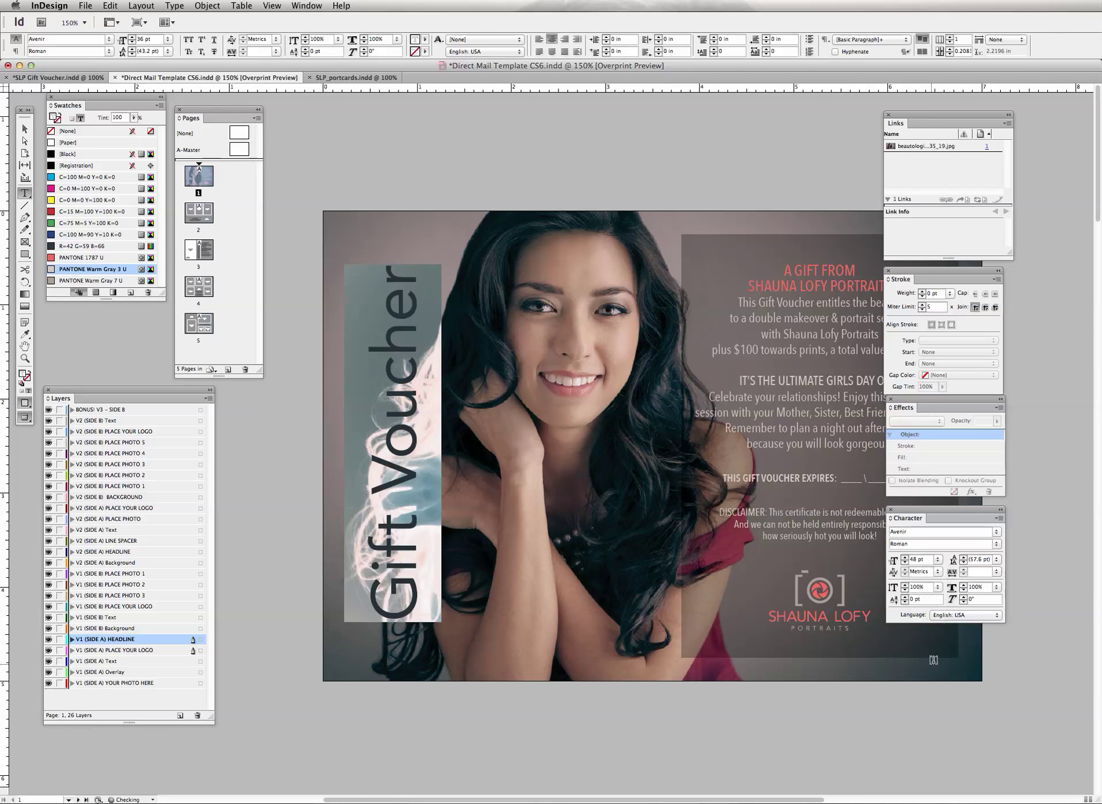
Change the headline to lowercase 'gift voucher' via Type > Change Case
click(174, 5)
mouse_move(201, 163)
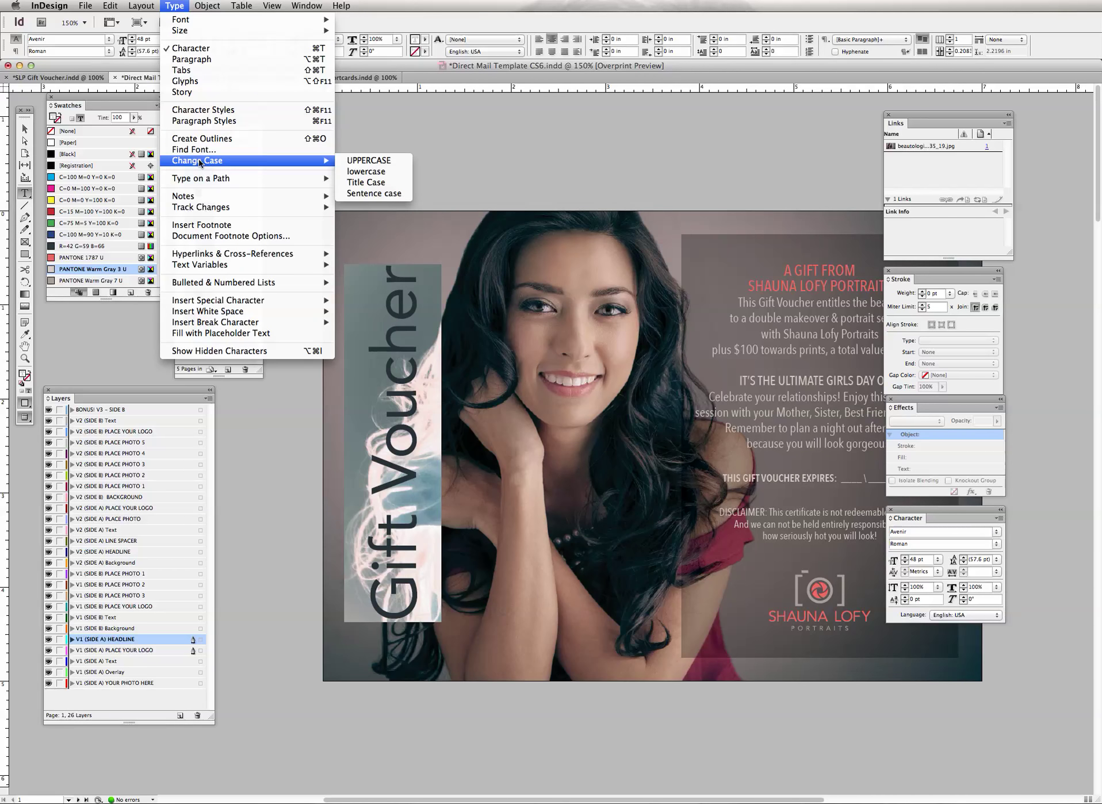
click(375, 171)
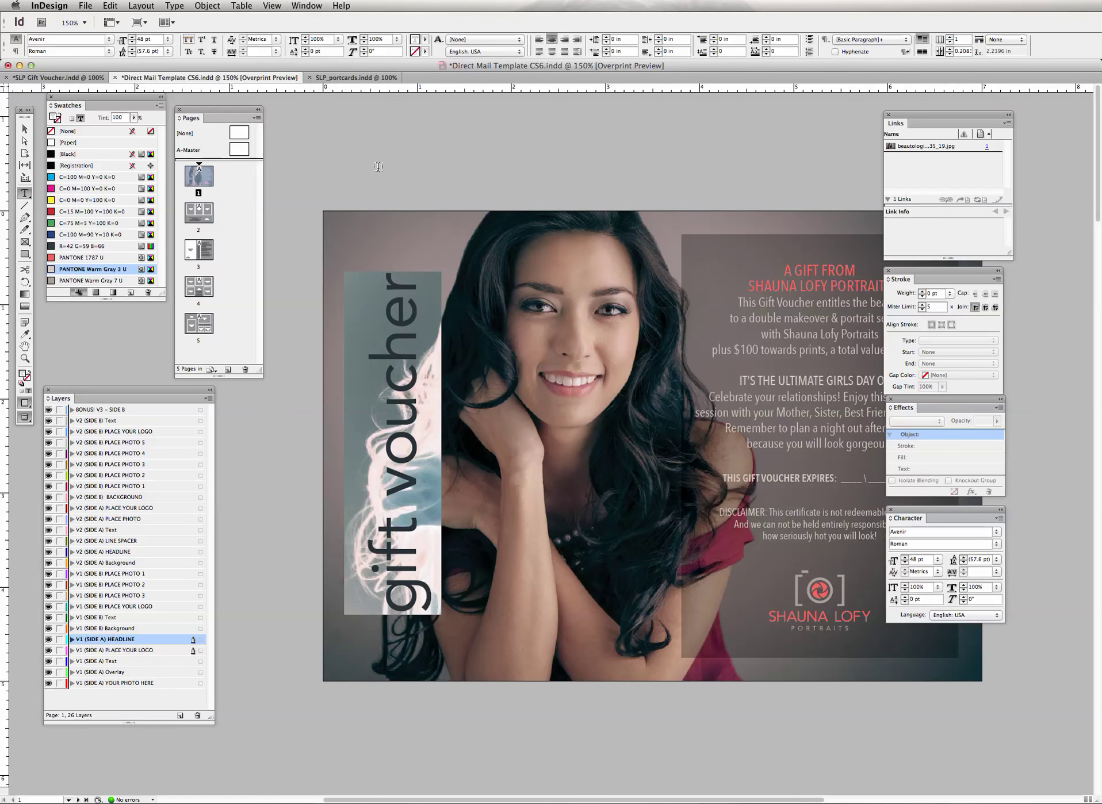
key(Escape)
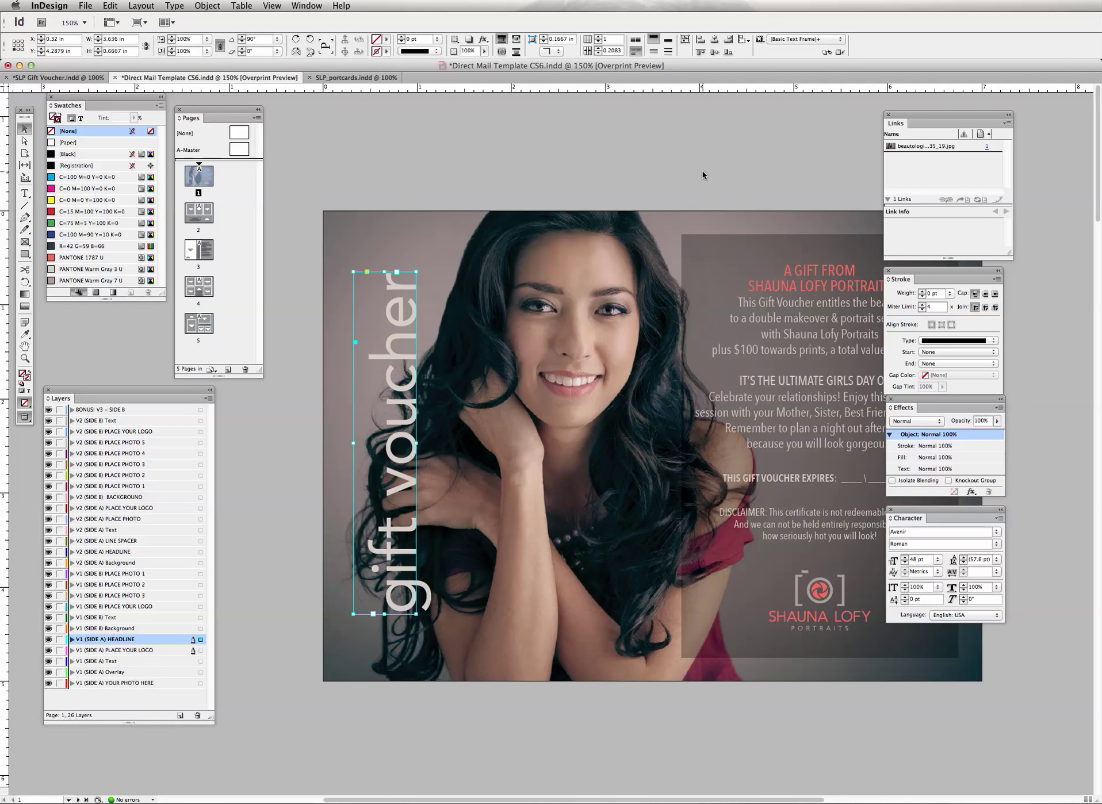
Fit the headline frame to its text, nudge it left, and stretch it to the page's top and bottom
key(super+alt+c)
key(Left)
key(Left)
key(Left)
key(Left)
key(Left)
key(Left)
key(Left)
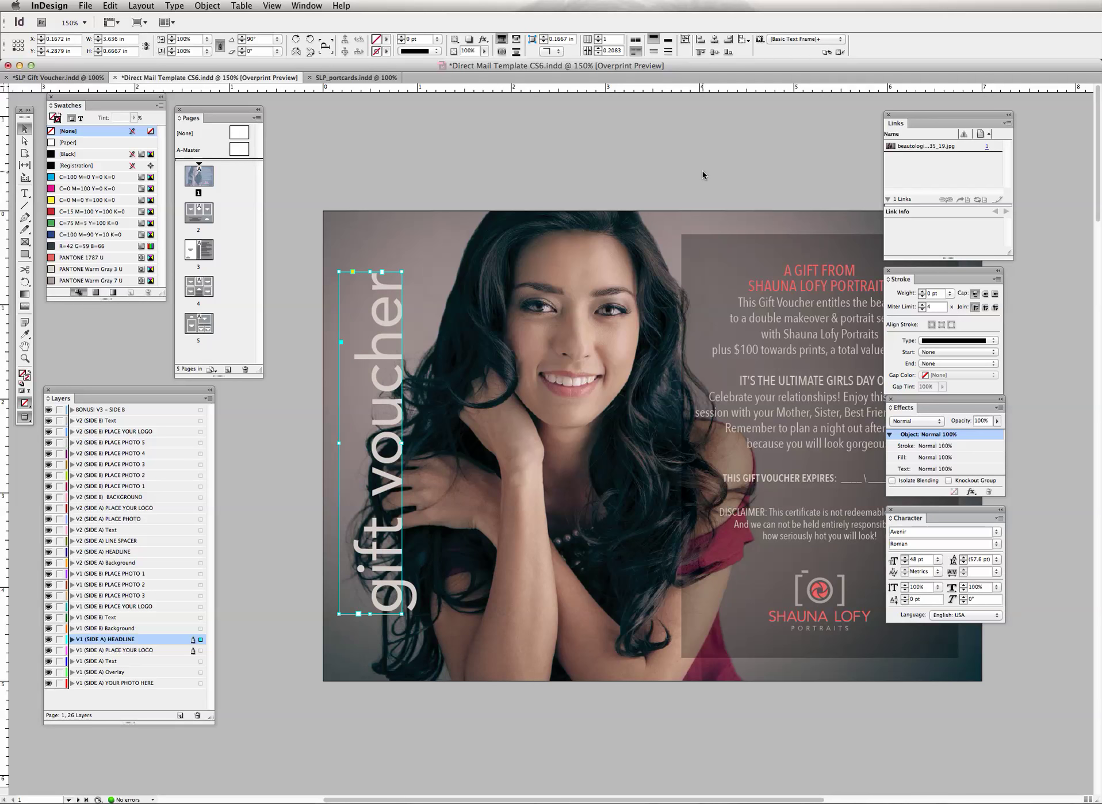
drag(402, 272, 423, 209)
drag(421, 613, 432, 680)
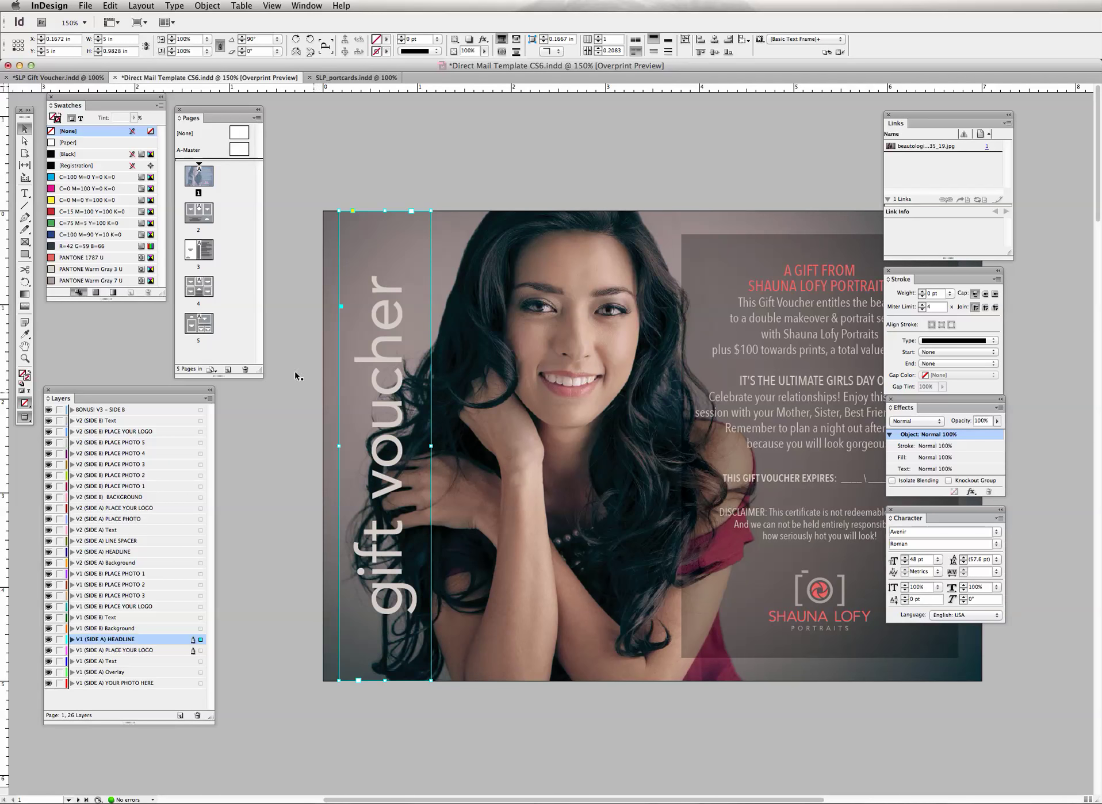
Keep the gift voucher text in Avenir Roman and set its tracking to 100
click(25, 194)
drag(391, 274, 392, 629)
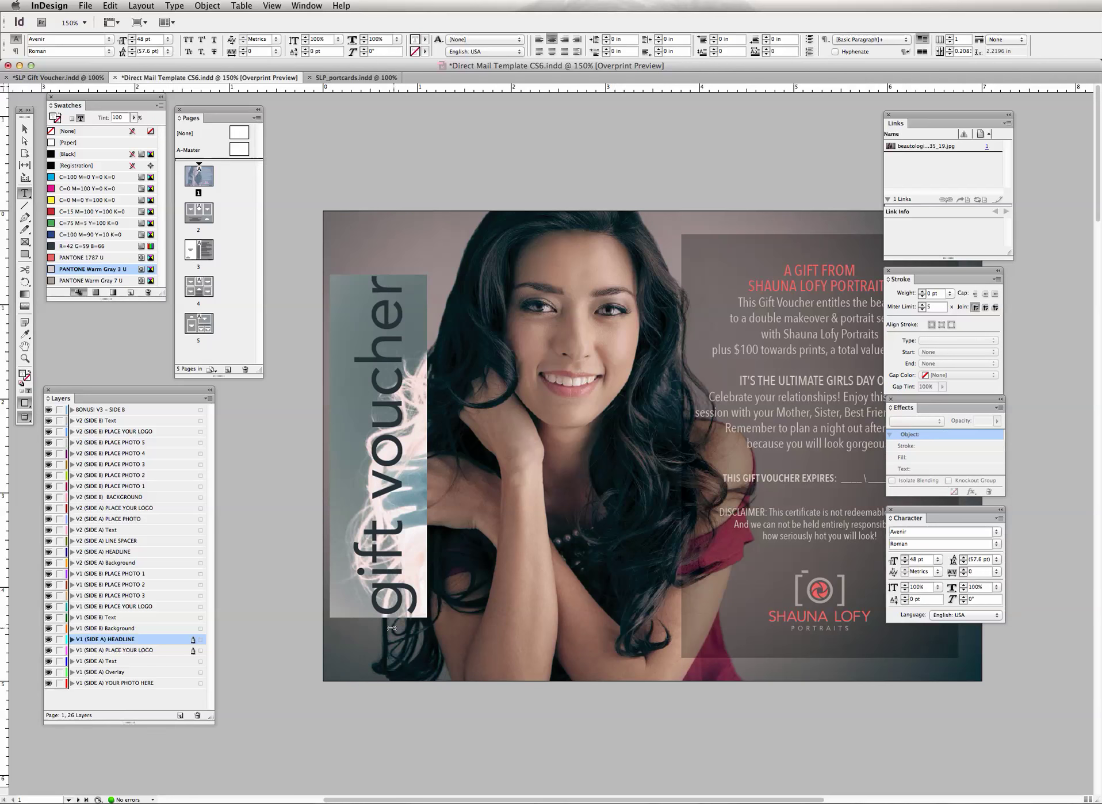
click(996, 531)
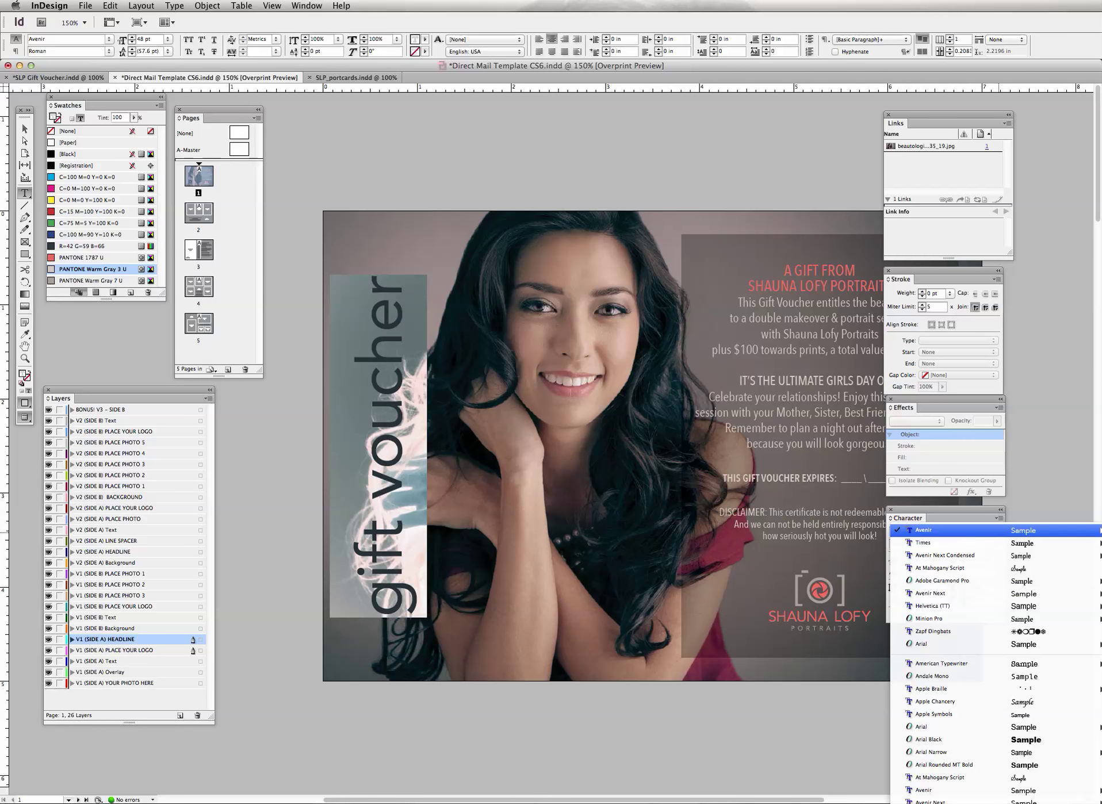
key(Return)
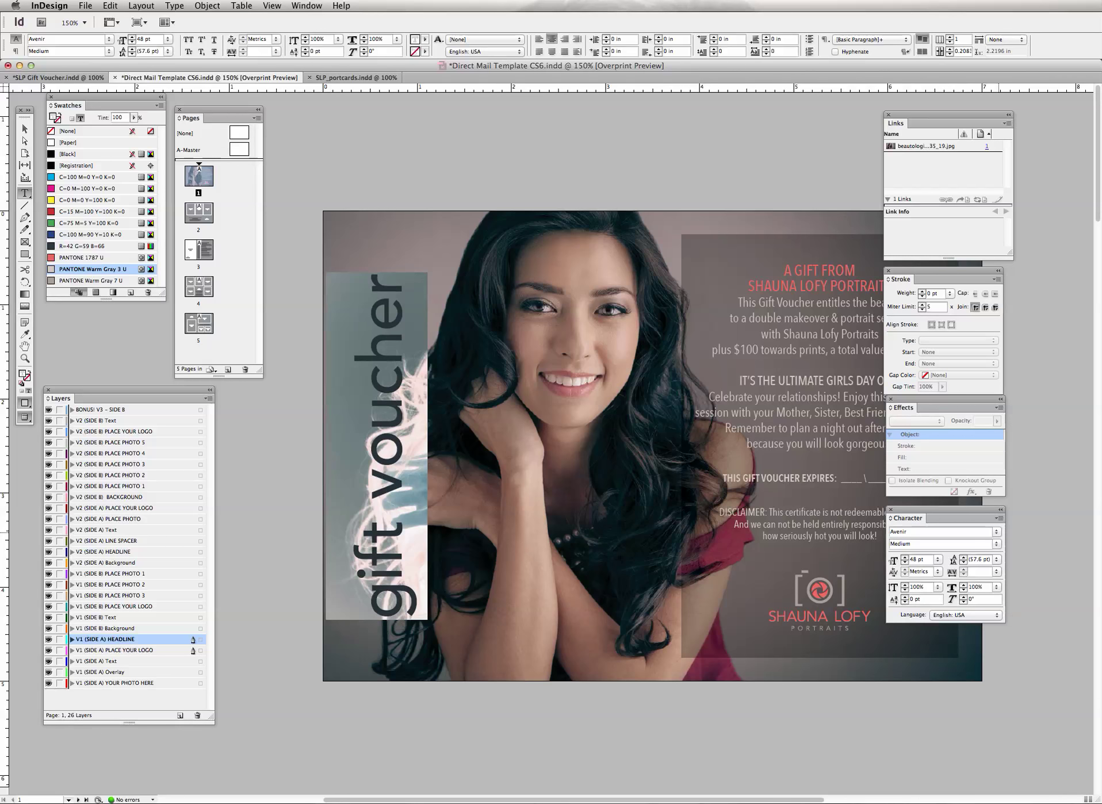
key(super+z)
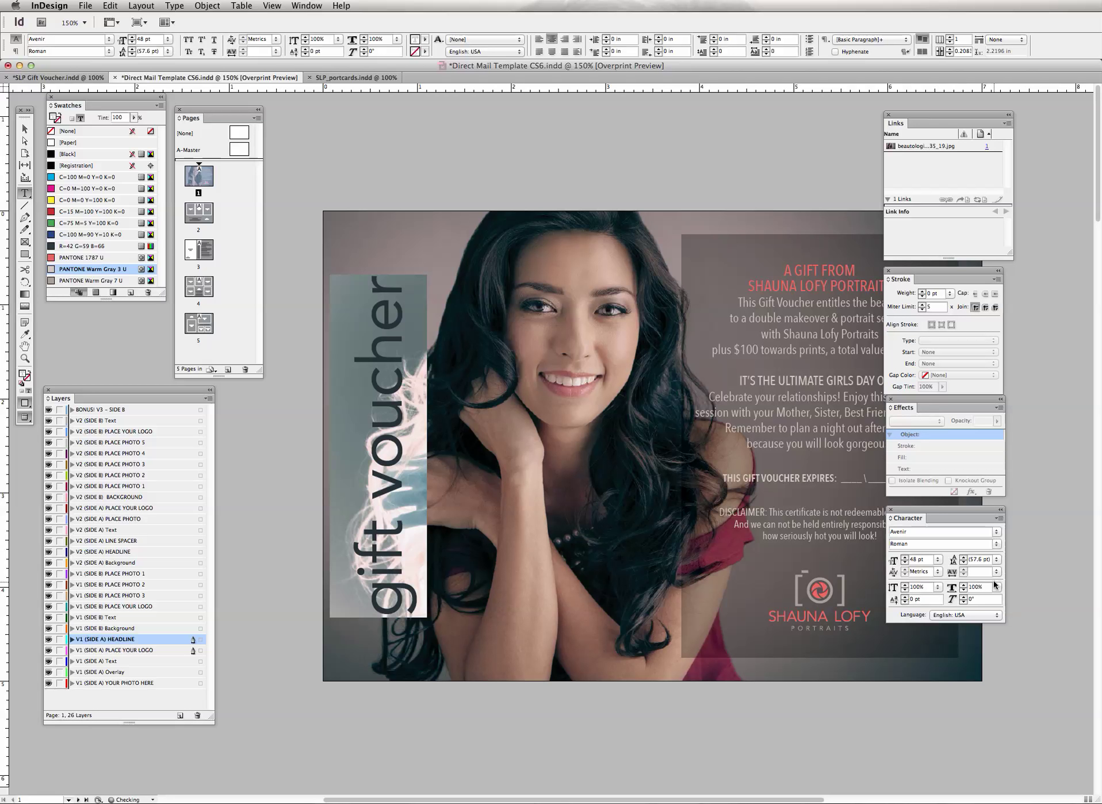
click(997, 571)
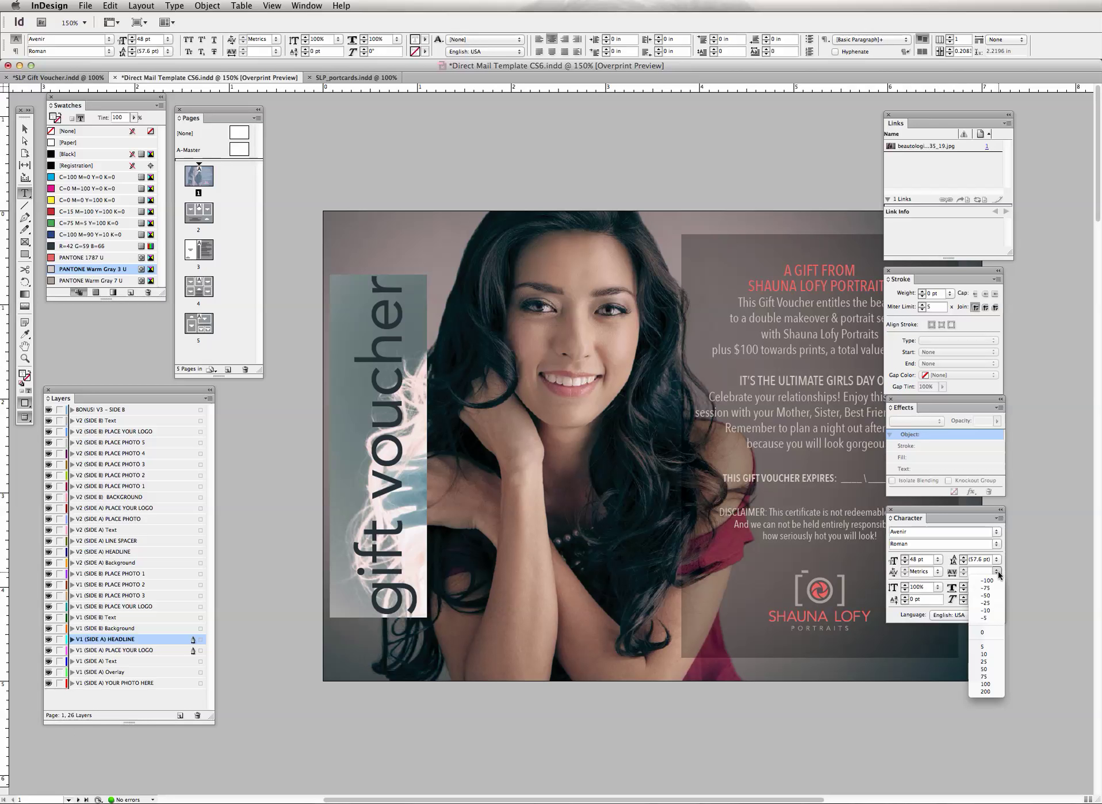
click(987, 684)
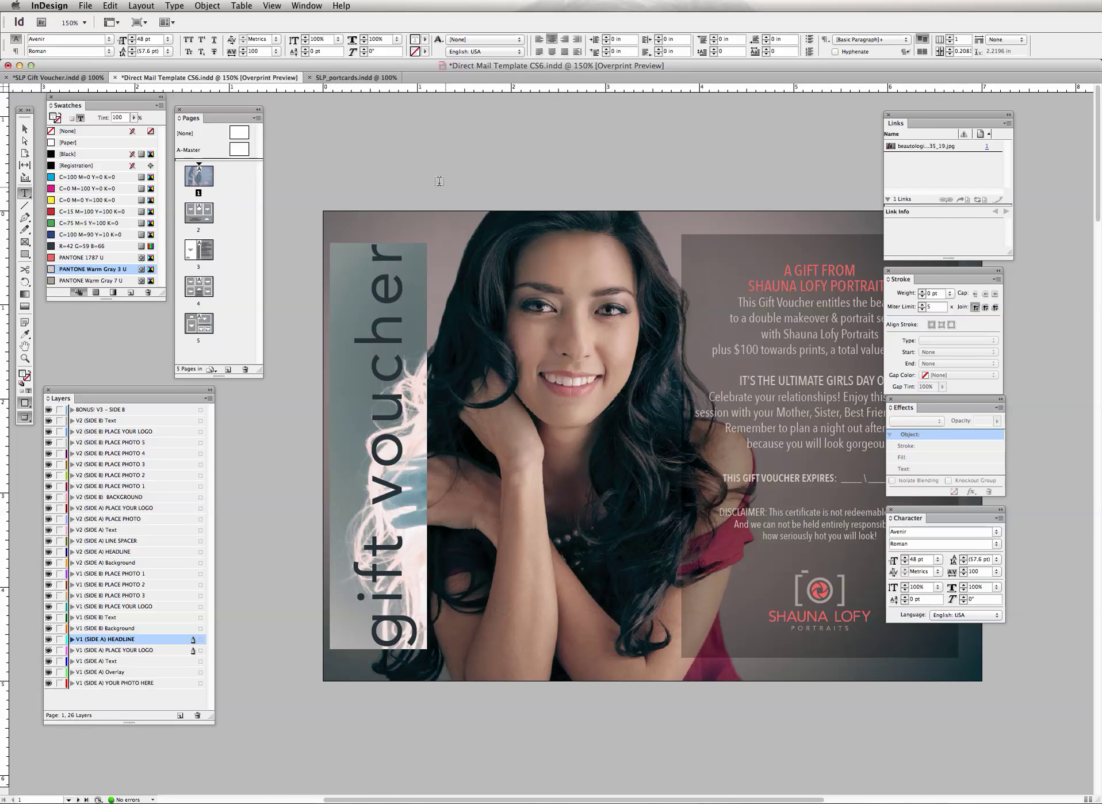
click(24, 129)
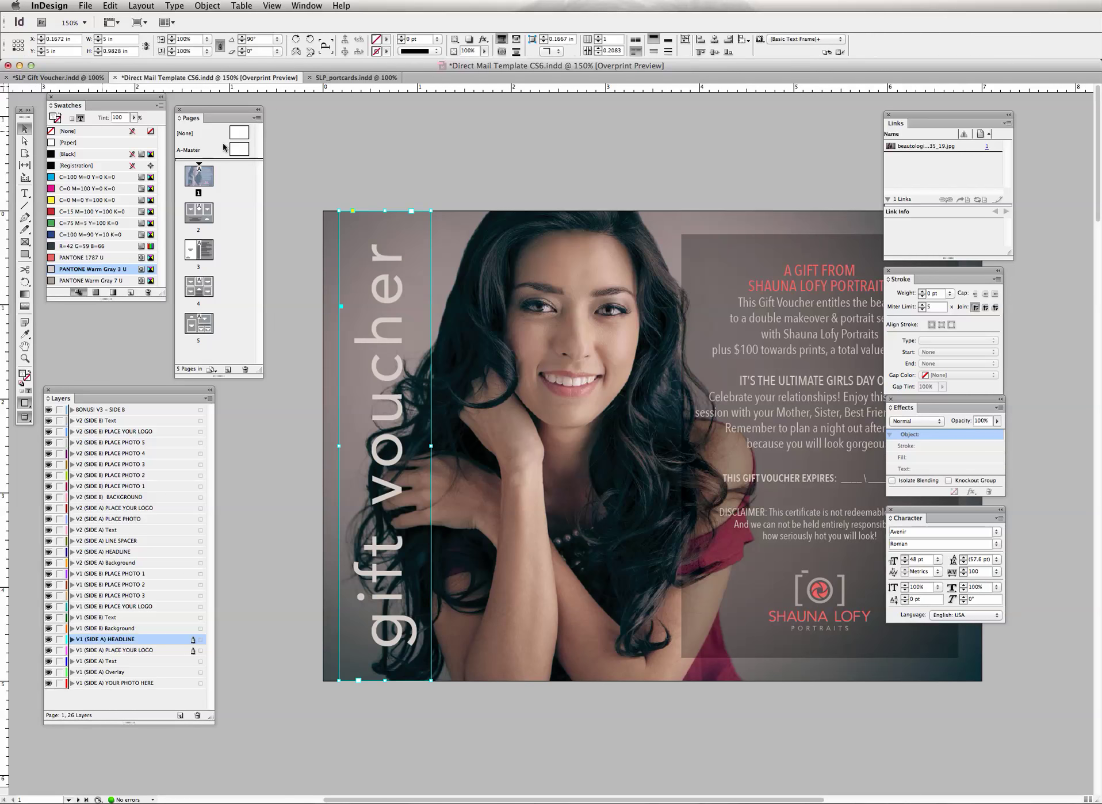
click(508, 157)
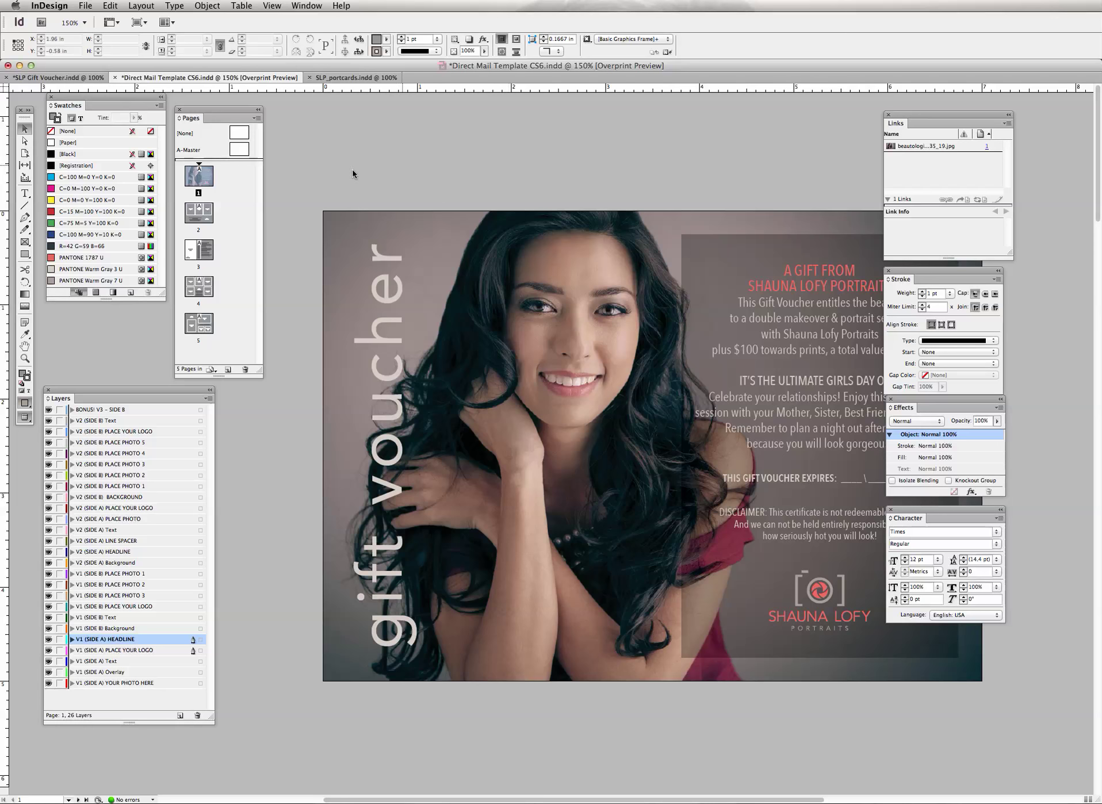
click(25, 193)
drag(397, 257, 378, 736)
Change the vertical headline to UPPERCASE 'GIFT VOUCHER'
click(171, 6)
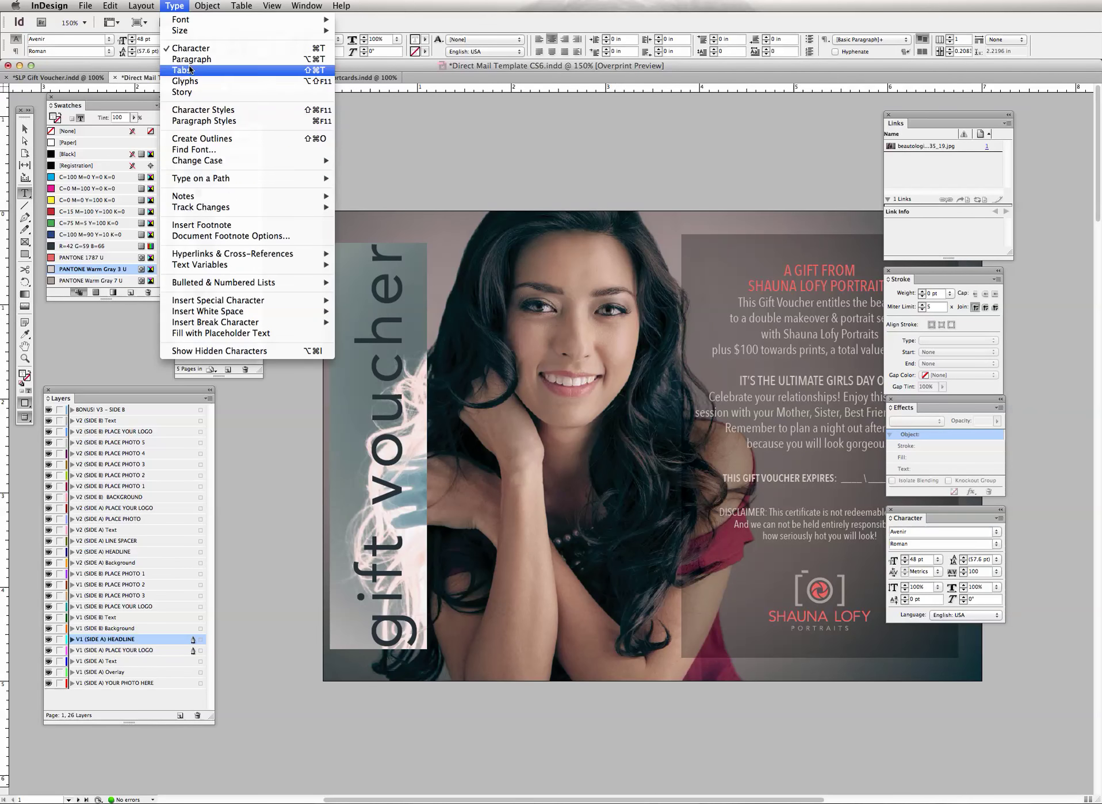
mouse_move(299, 160)
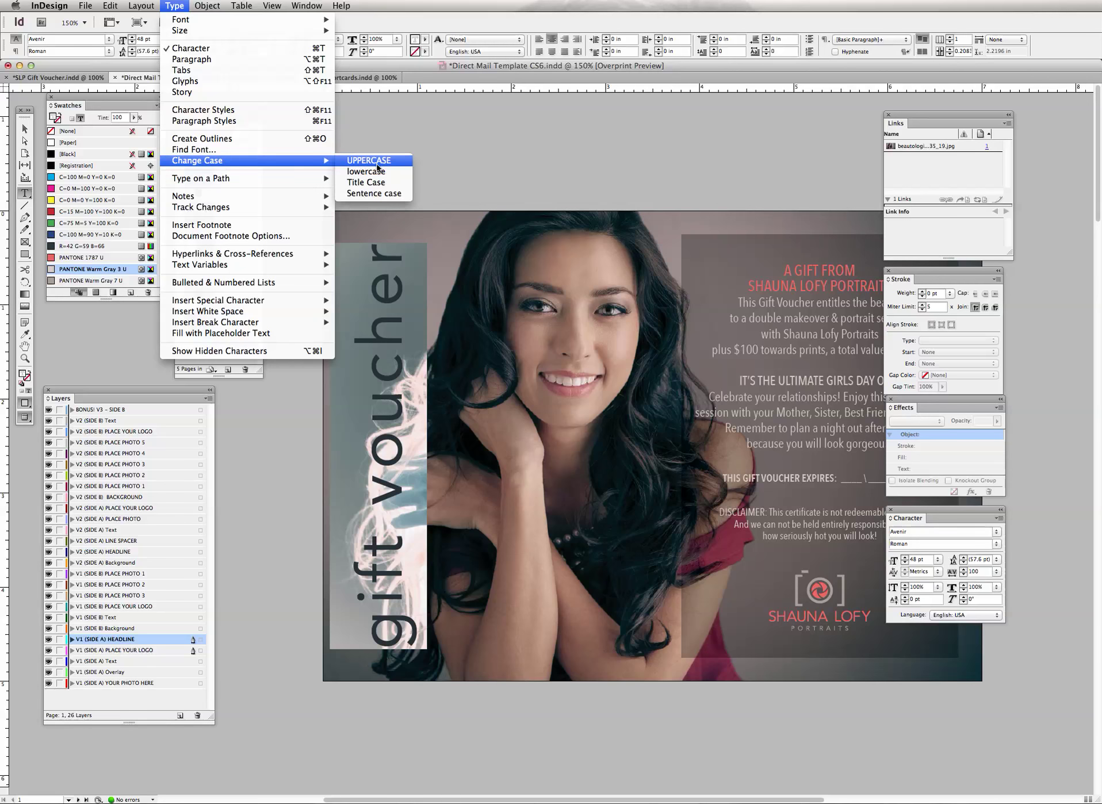
click(369, 161)
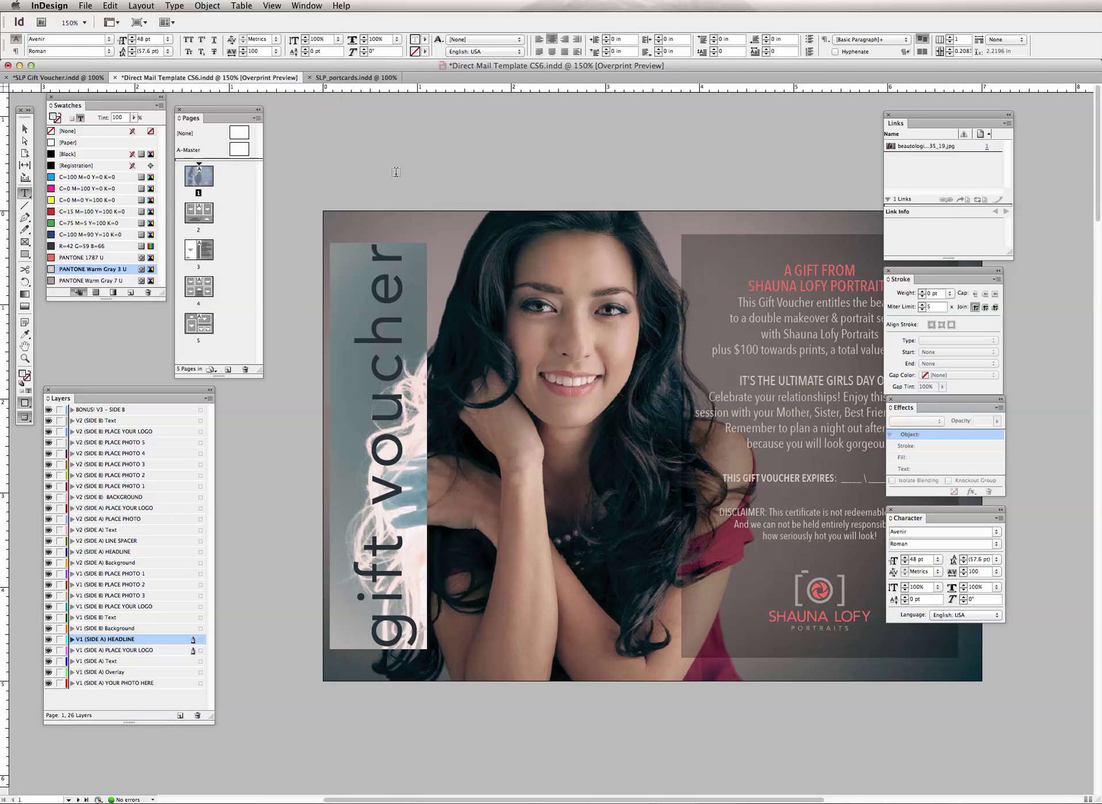
Set the headline tracking to 0 and font size to 40 pt, then deselect
click(997, 571)
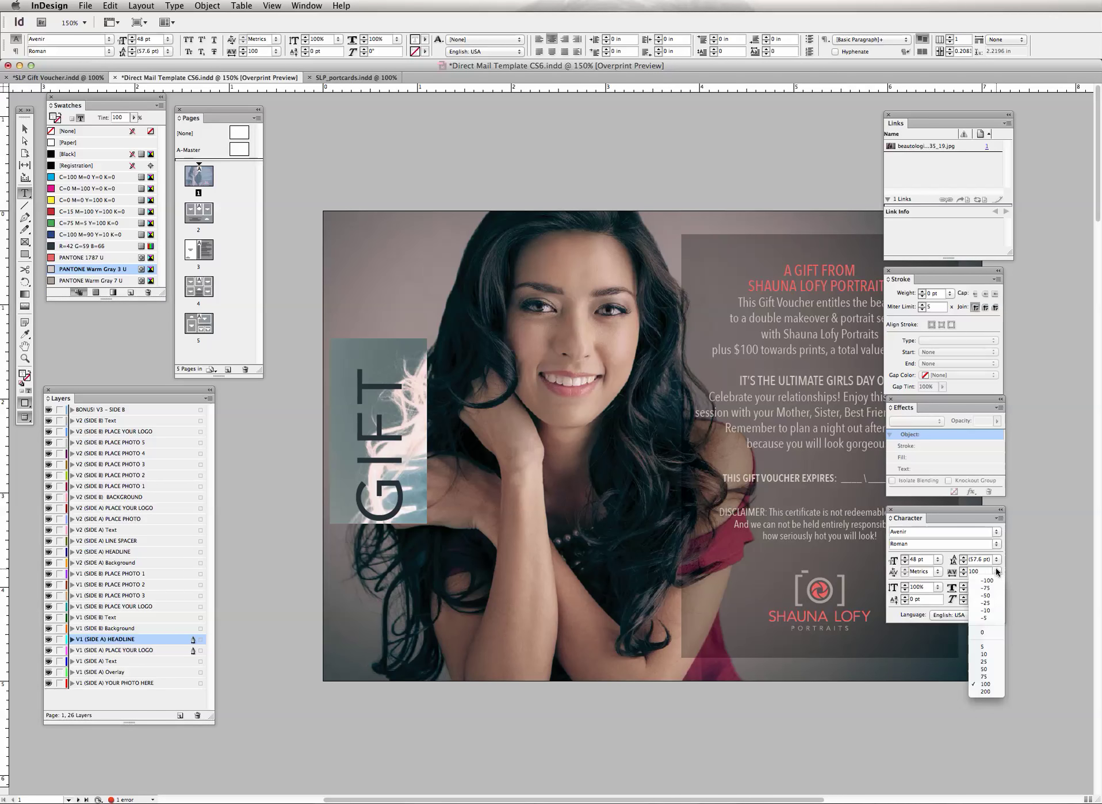
click(992, 633)
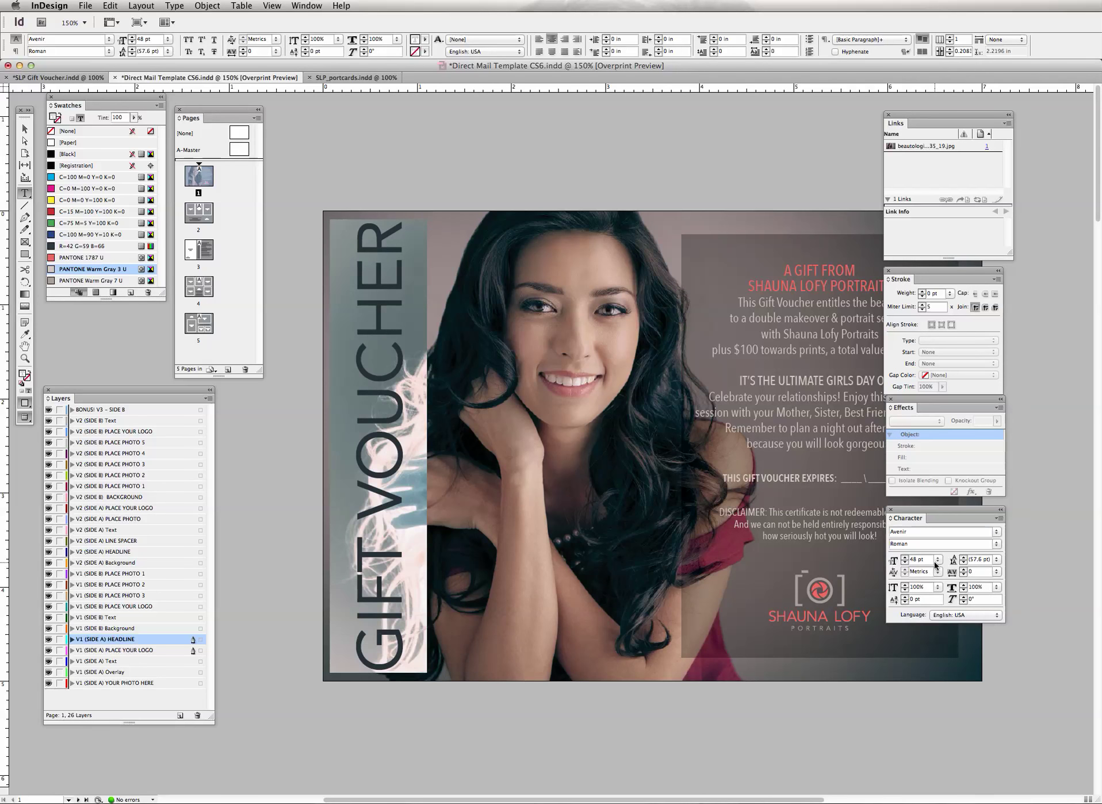
click(893, 559)
text(40)
key(Return)
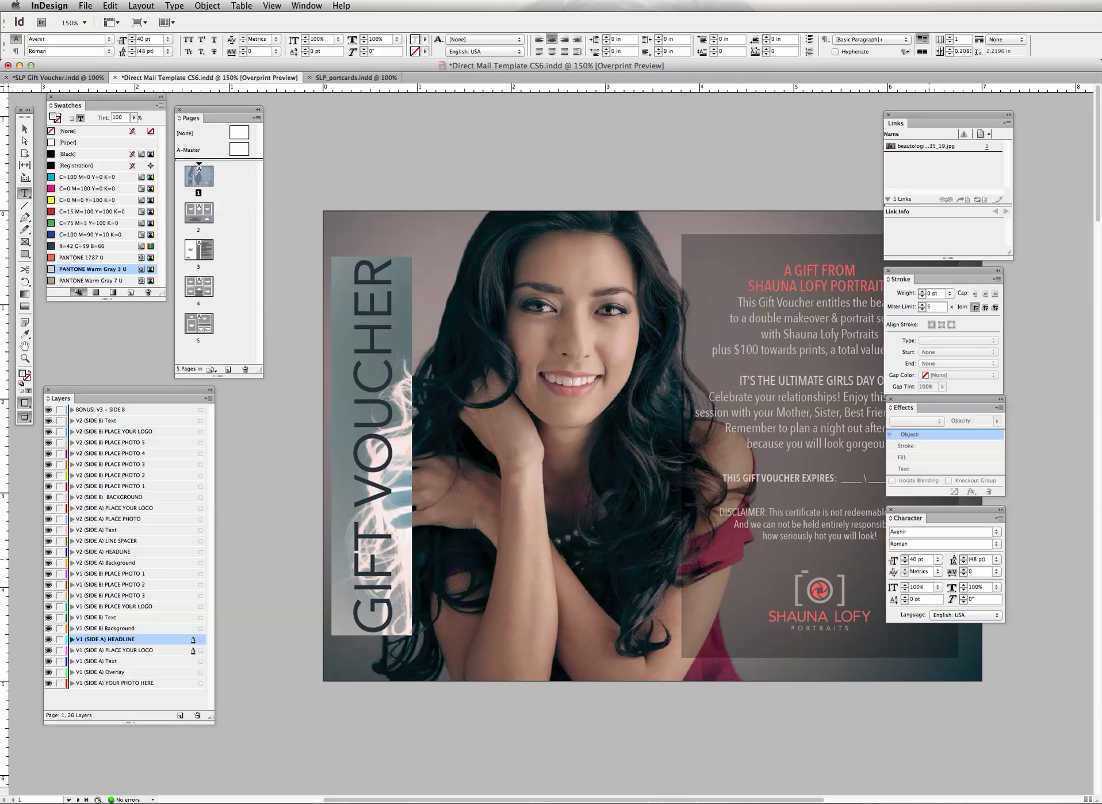
click(25, 129)
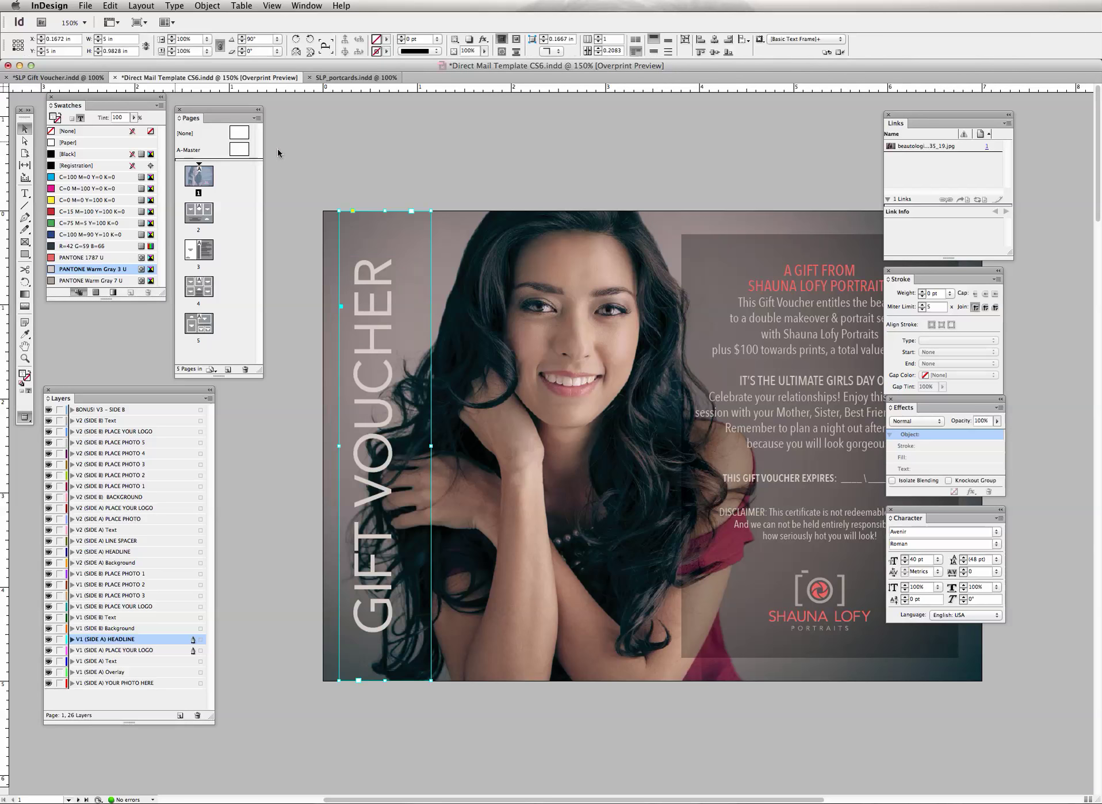
click(477, 152)
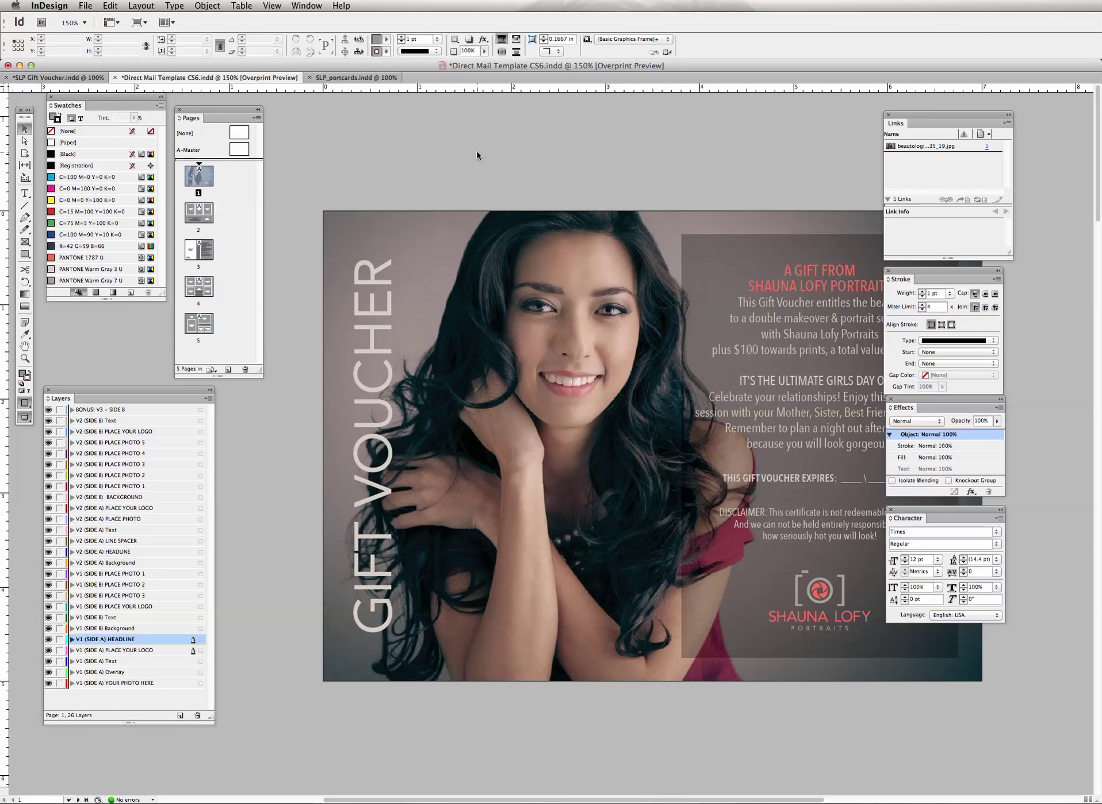
Move the Links, Stroke, Effects and Character panels toward the right edge
drag(963, 116, 1030, 106)
drag(947, 271, 1020, 268)
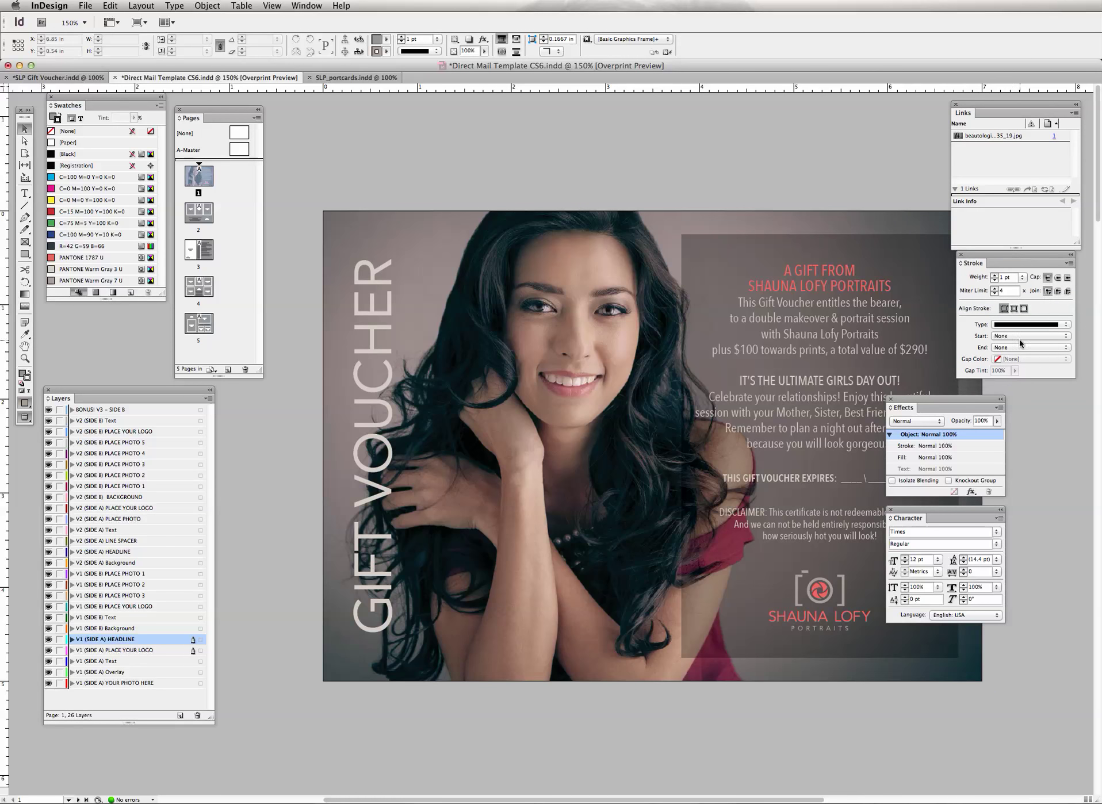
drag(974, 398, 1041, 392)
drag(967, 509, 1042, 487)
scroll(1014, 674, right, 3)
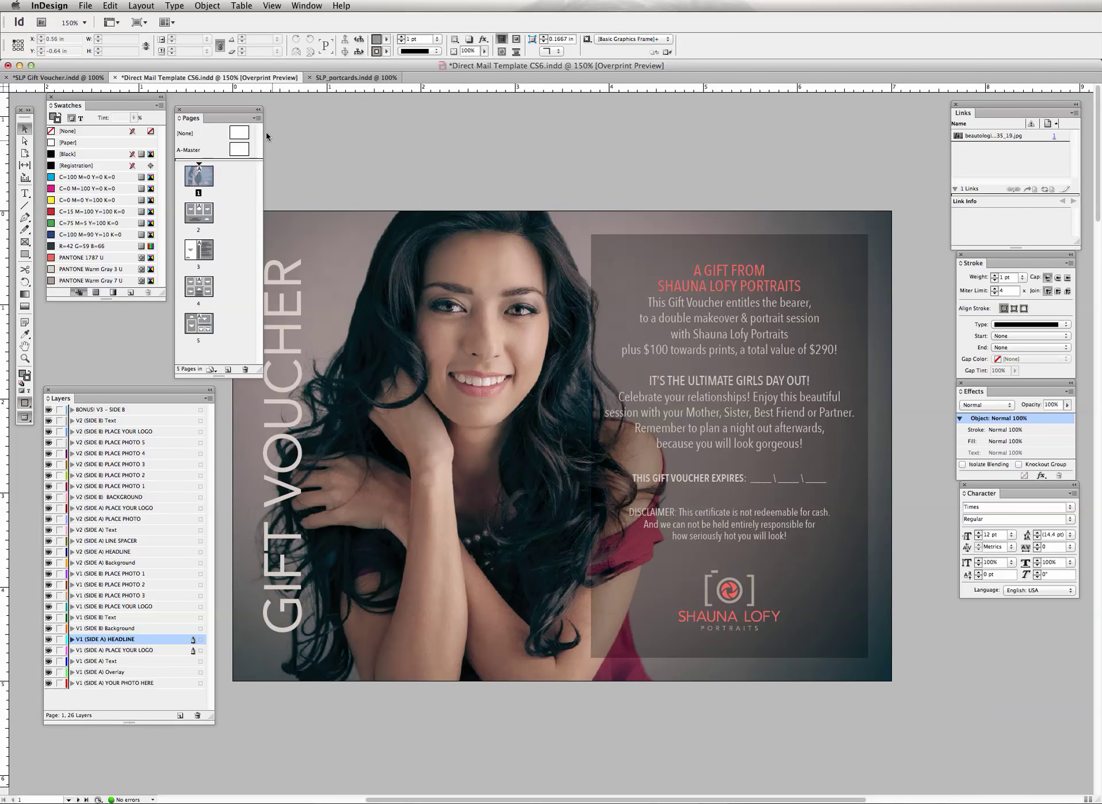
Rearrange the Pages and Layers panels, narrowing Layers so Pages is uncovered
drag(226, 105, 188, 314)
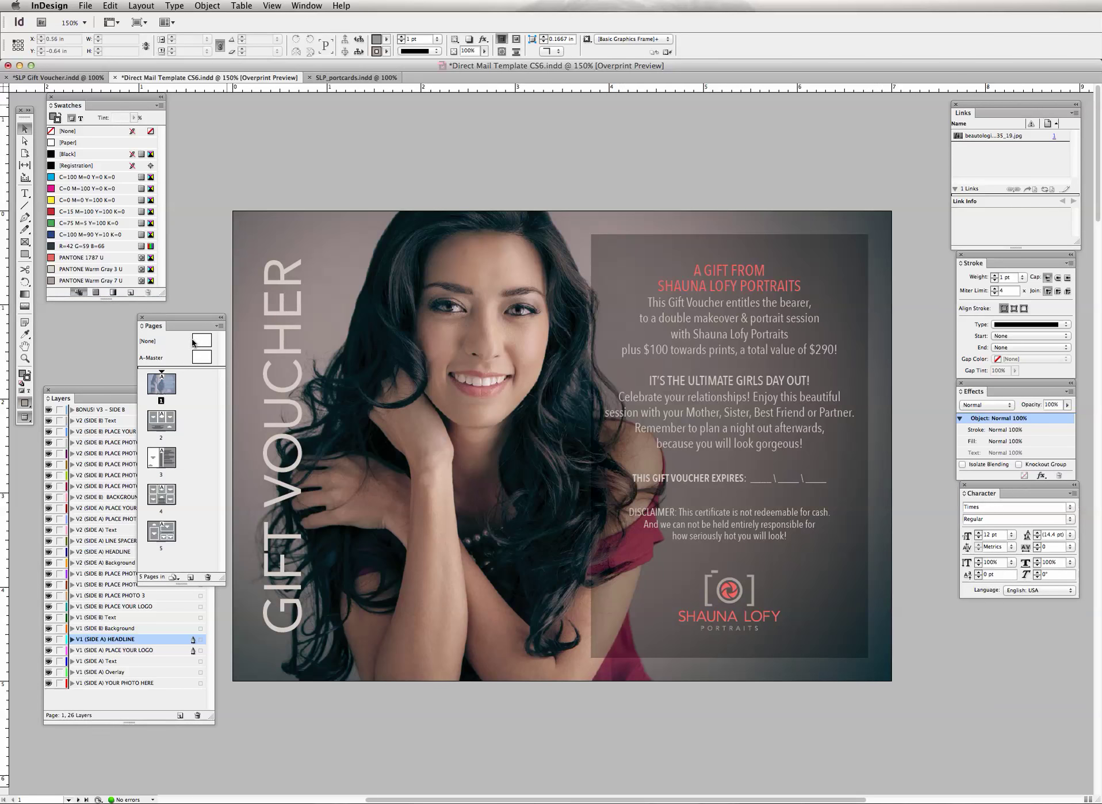
drag(213, 723, 181, 724)
drag(137, 391, 108, 439)
drag(184, 317, 180, 315)
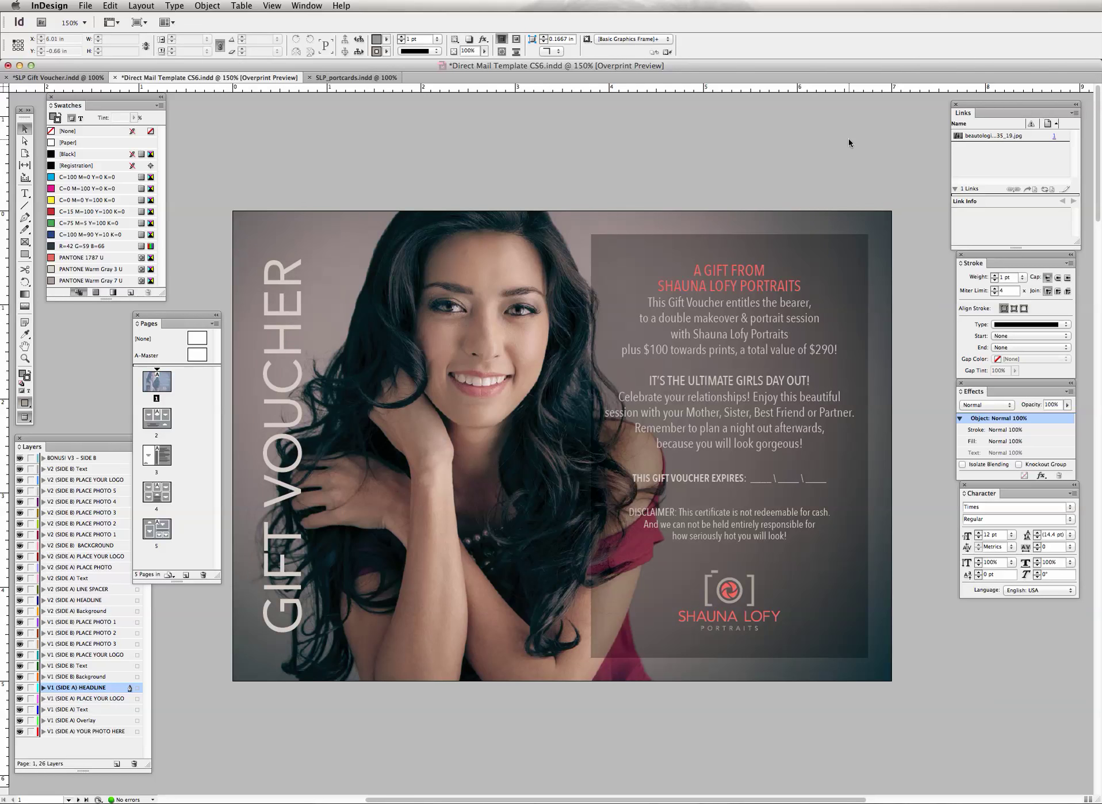
Group Stroke with Links, collapse them, and dock Effects and Character into the collapsed group
mouse_move(996, 256)
mouse_down()
mouse_move(983, 246)
mouse_move(1000, 217)
mouse_move(993, 138)
mouse_move(1003, 116)
mouse_move(988, 107)
mouse_up()
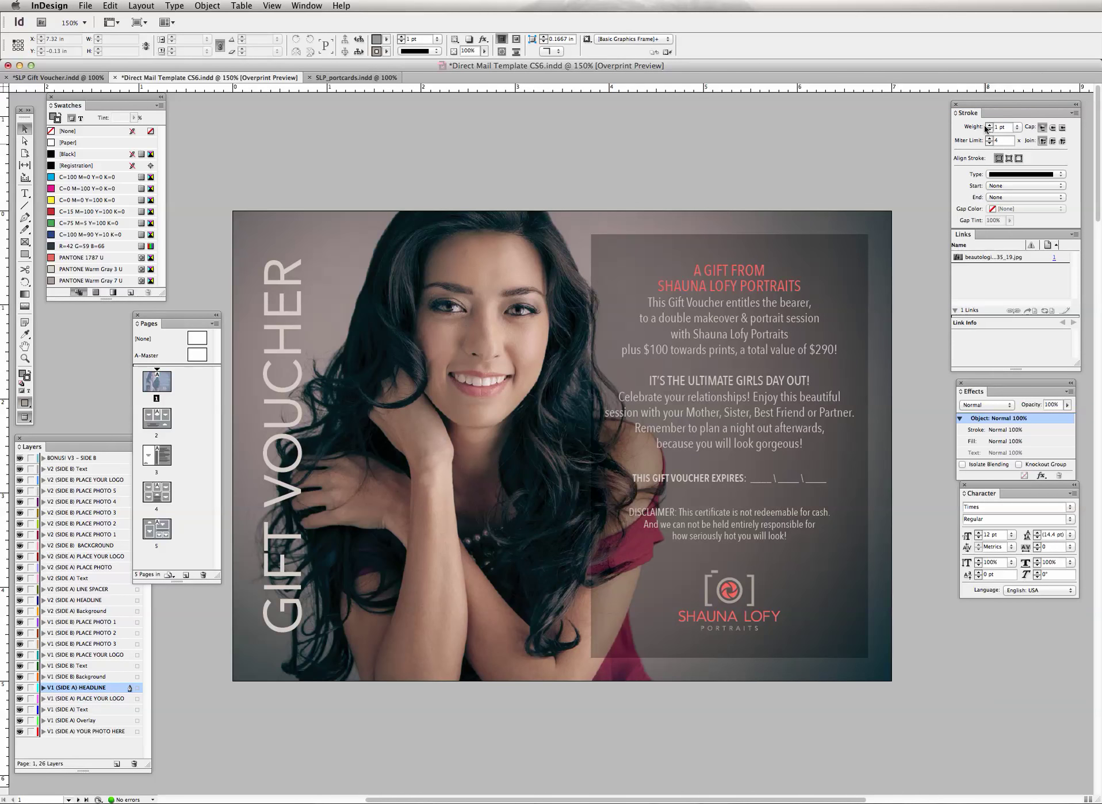
click(1075, 103)
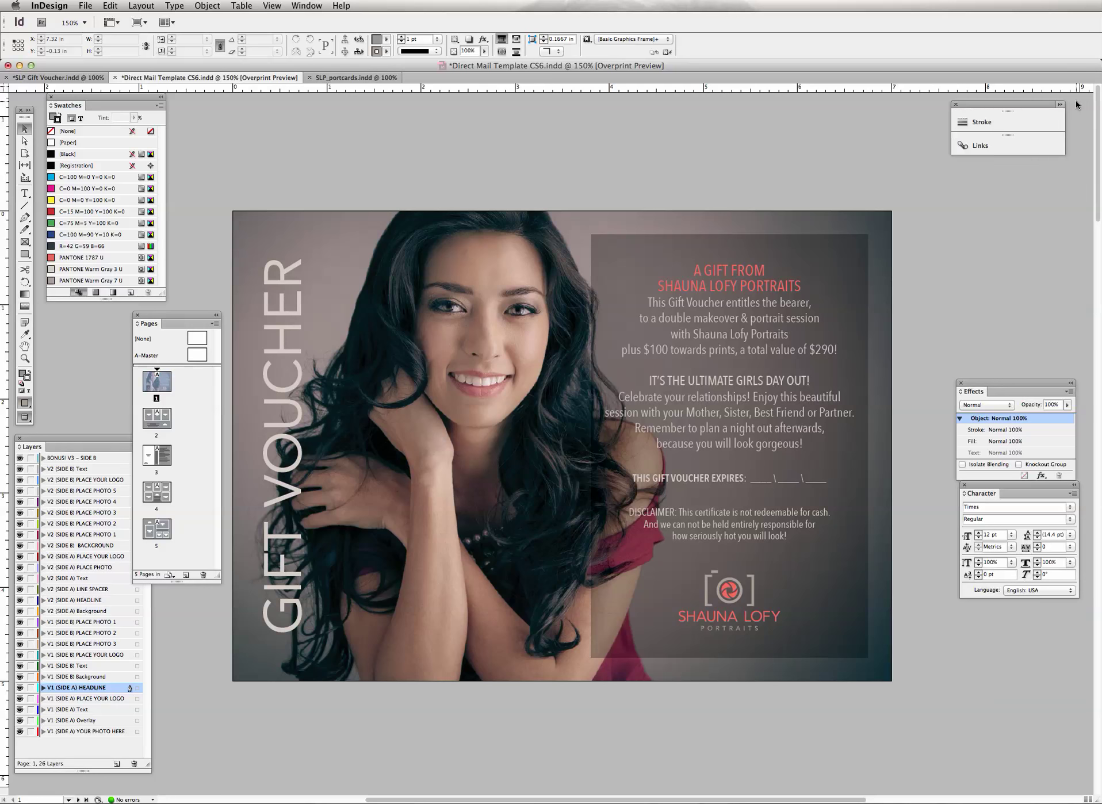
drag(1035, 101, 1056, 100)
mouse_move(1005, 389)
mouse_down()
mouse_move(1015, 363)
mouse_move(1016, 134)
mouse_move(1014, 152)
mouse_up()
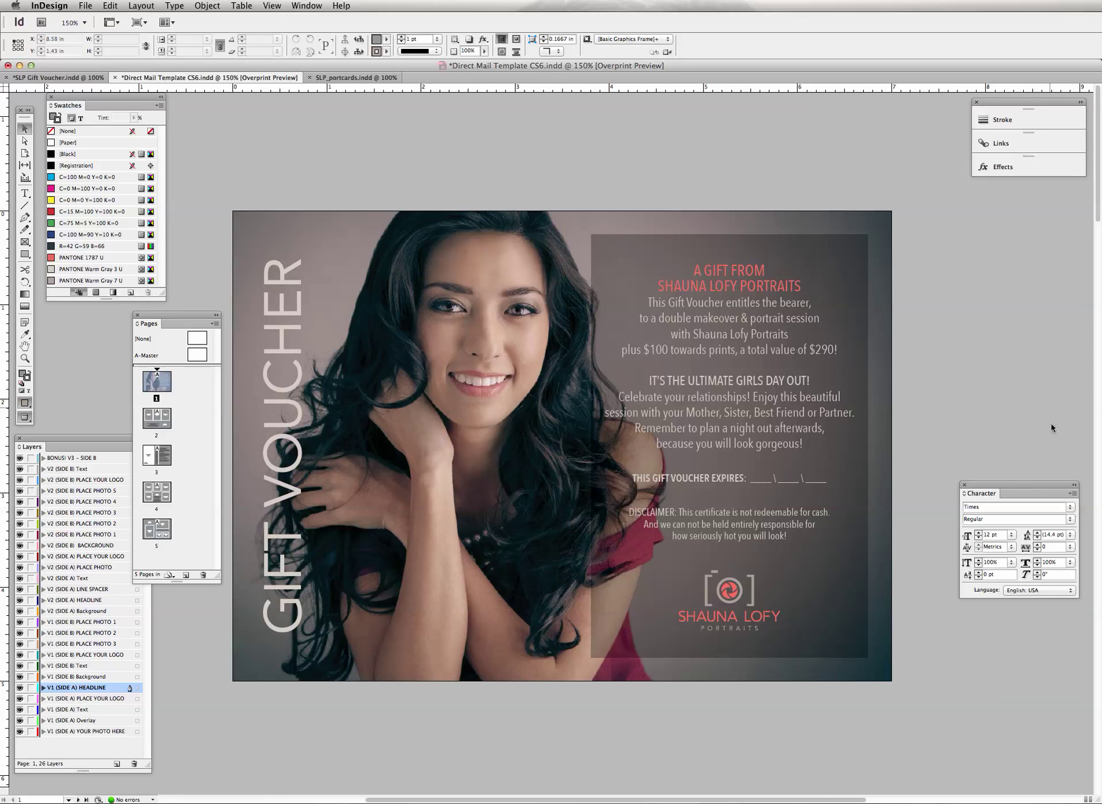
drag(1010, 483, 1026, 168)
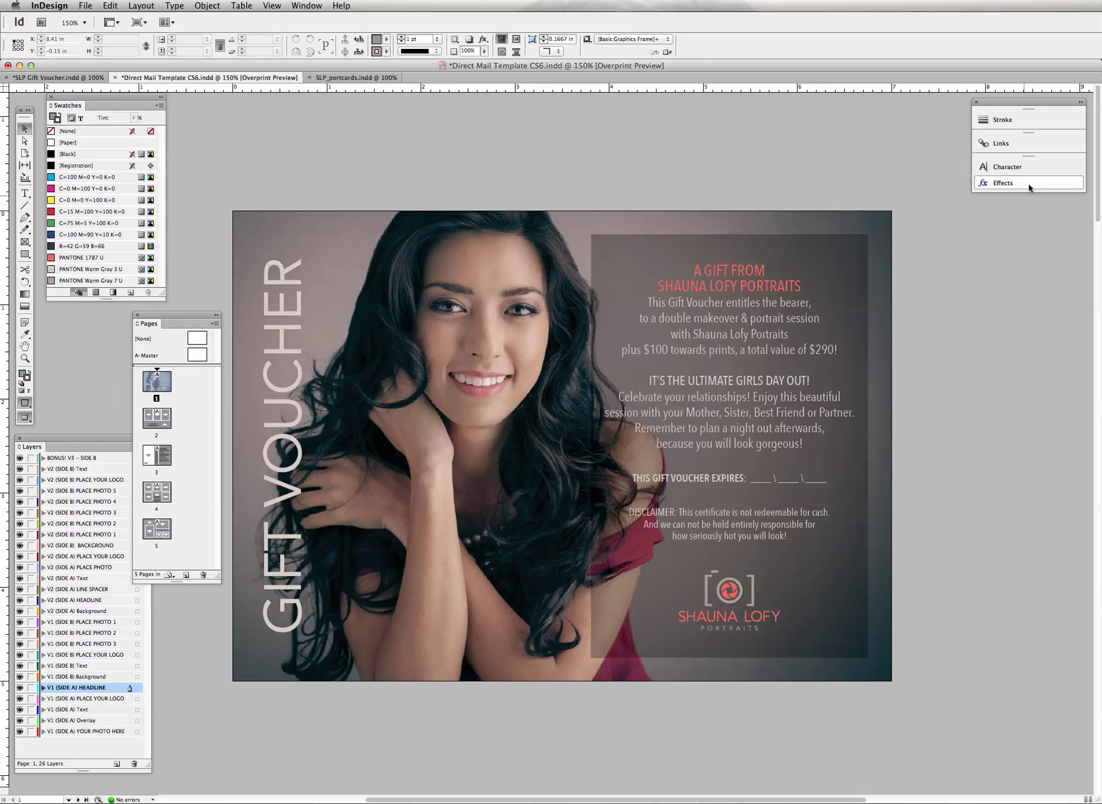
click(1028, 183)
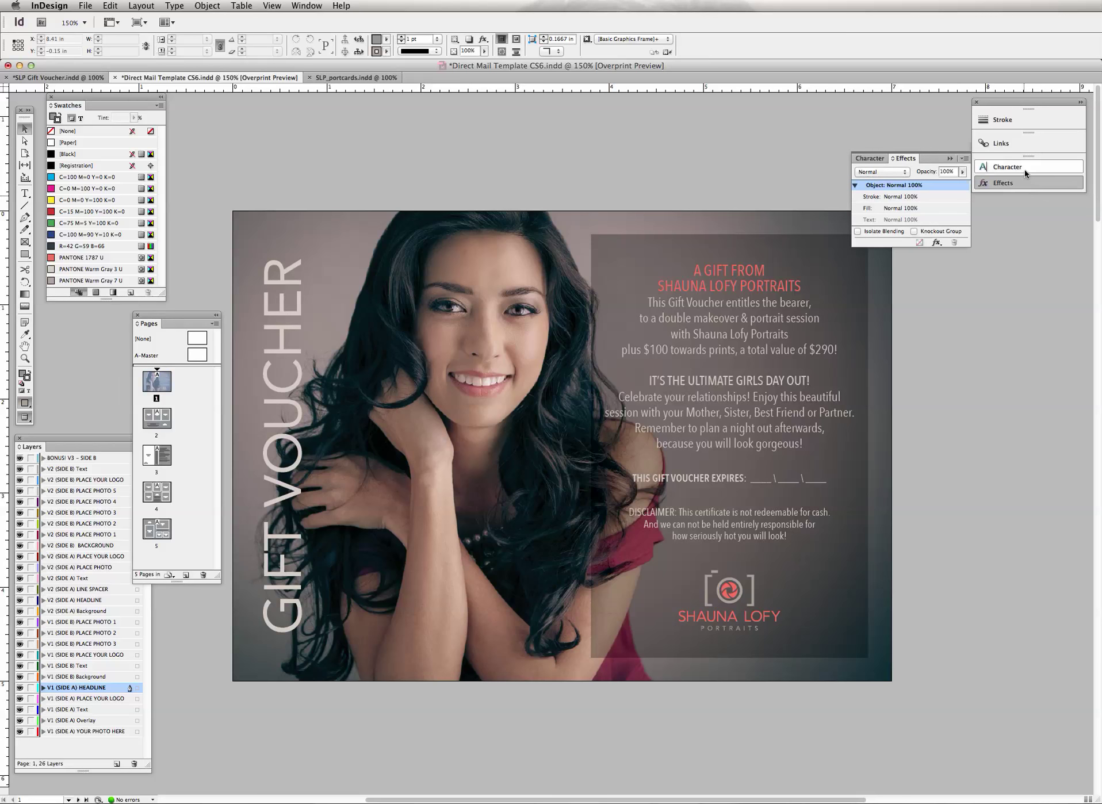
click(1024, 168)
Close the Stroke panel flyout from the collapsed dock
click(1020, 146)
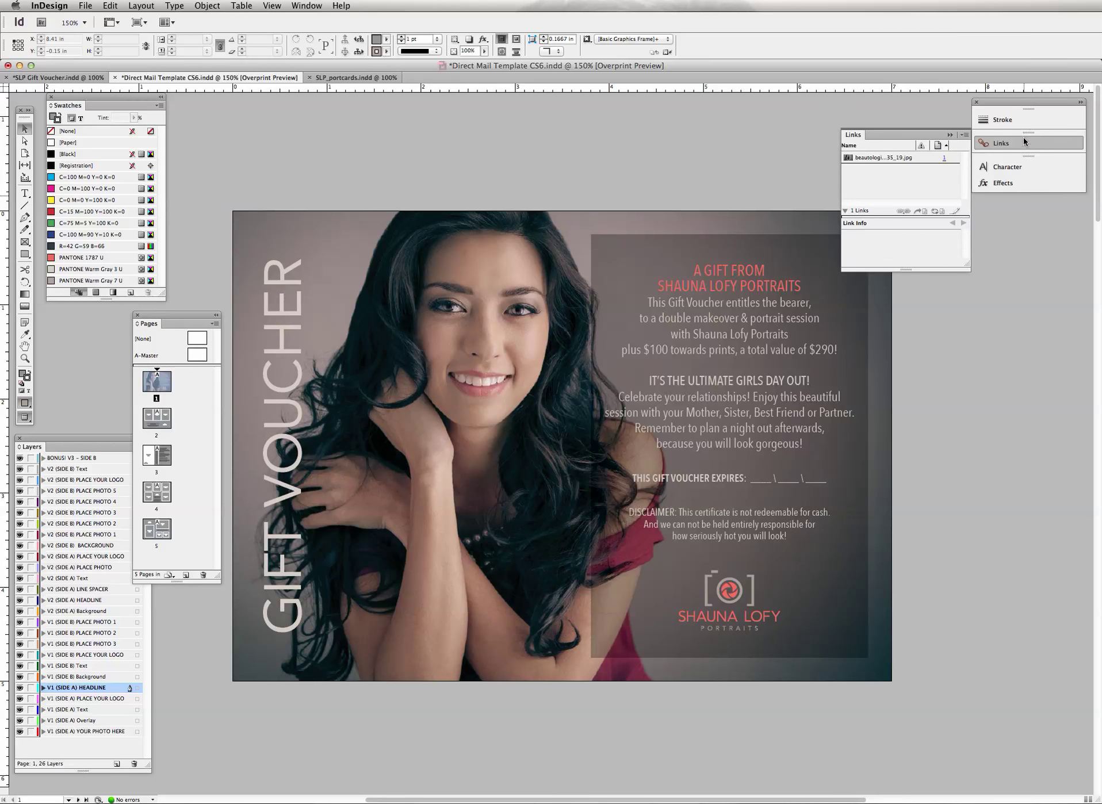
click(1028, 119)
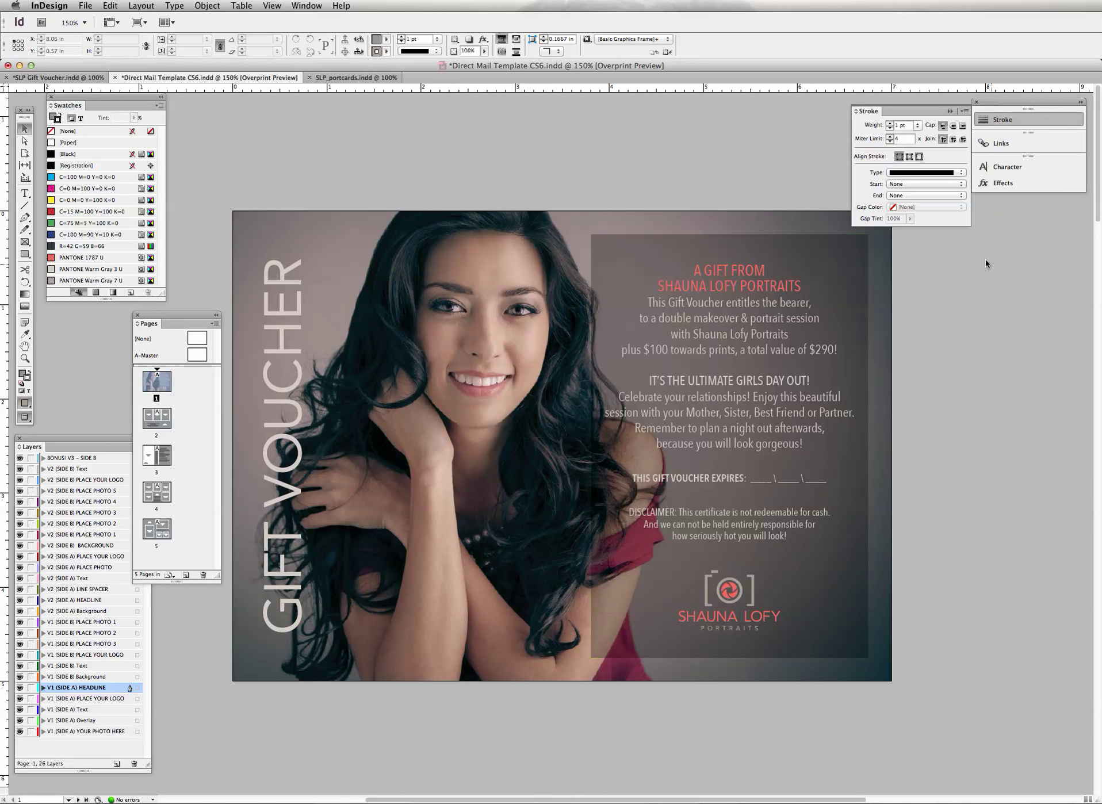
click(950, 111)
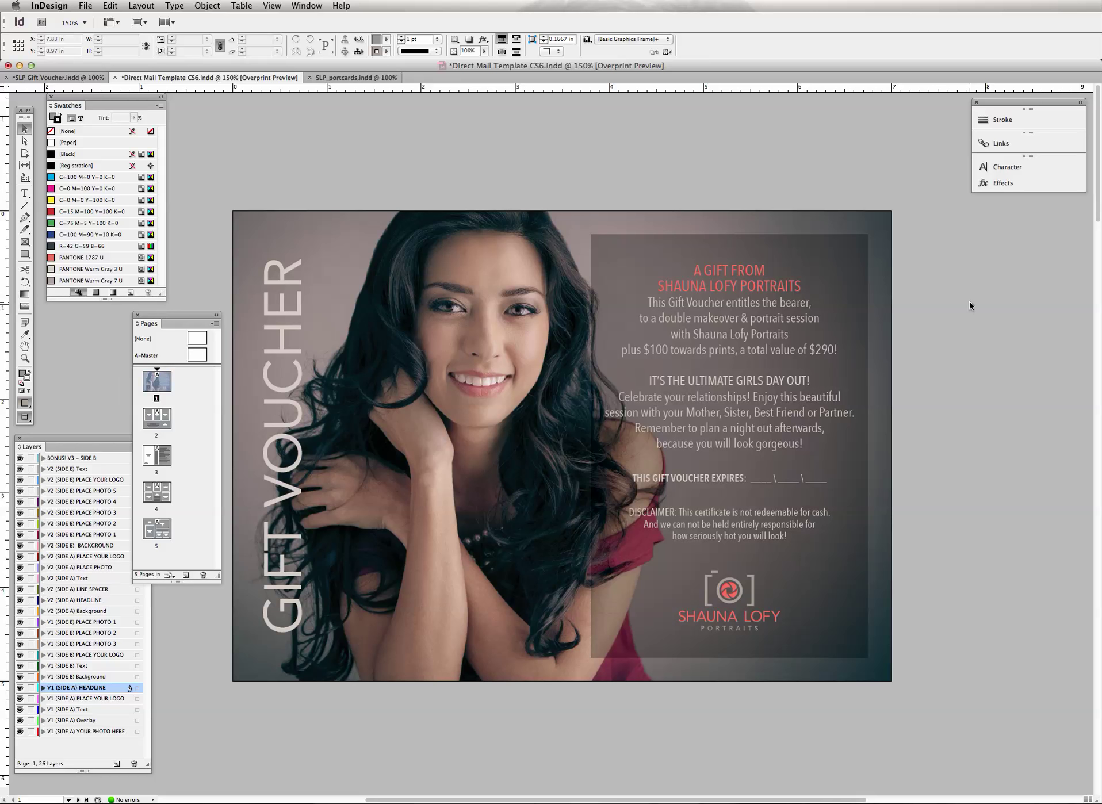
Fill the overlay frame behind the voucher copy with PANTONE Warm Gray 3 U
scroll(838, 256, left, 3)
click(836, 255)
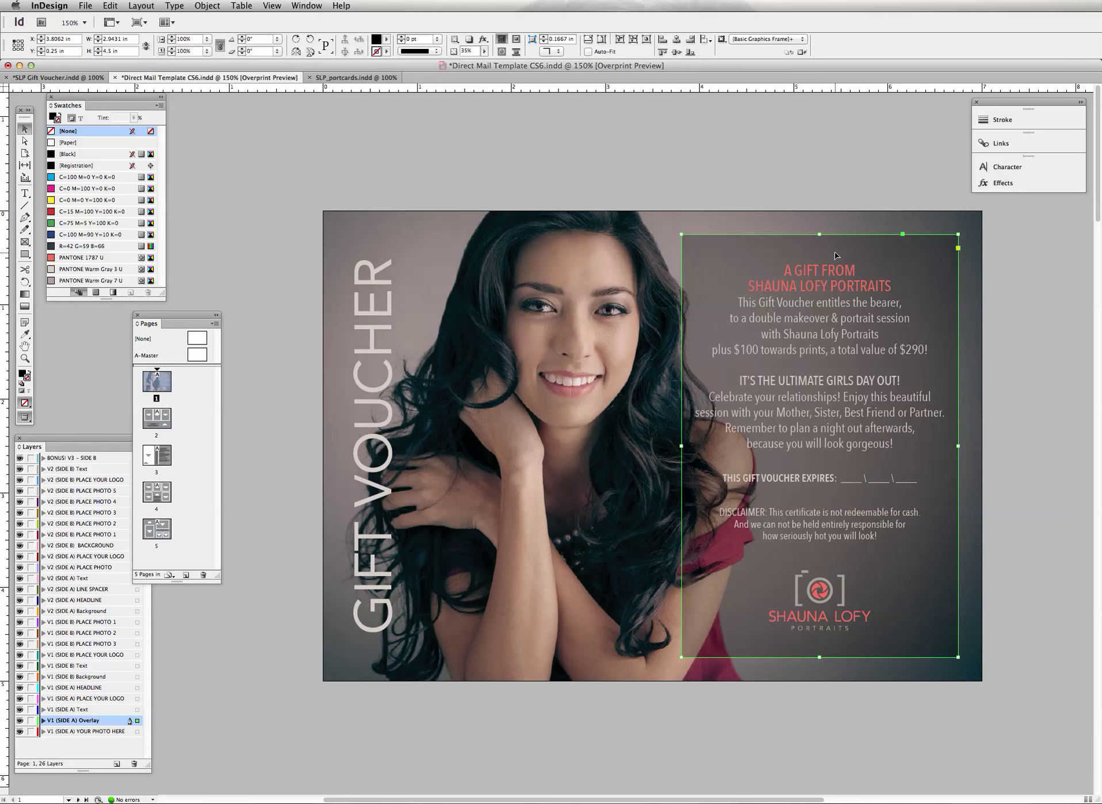
scroll(834, 251, right, 6)
scroll(834, 251, left, 6)
click(652, 446)
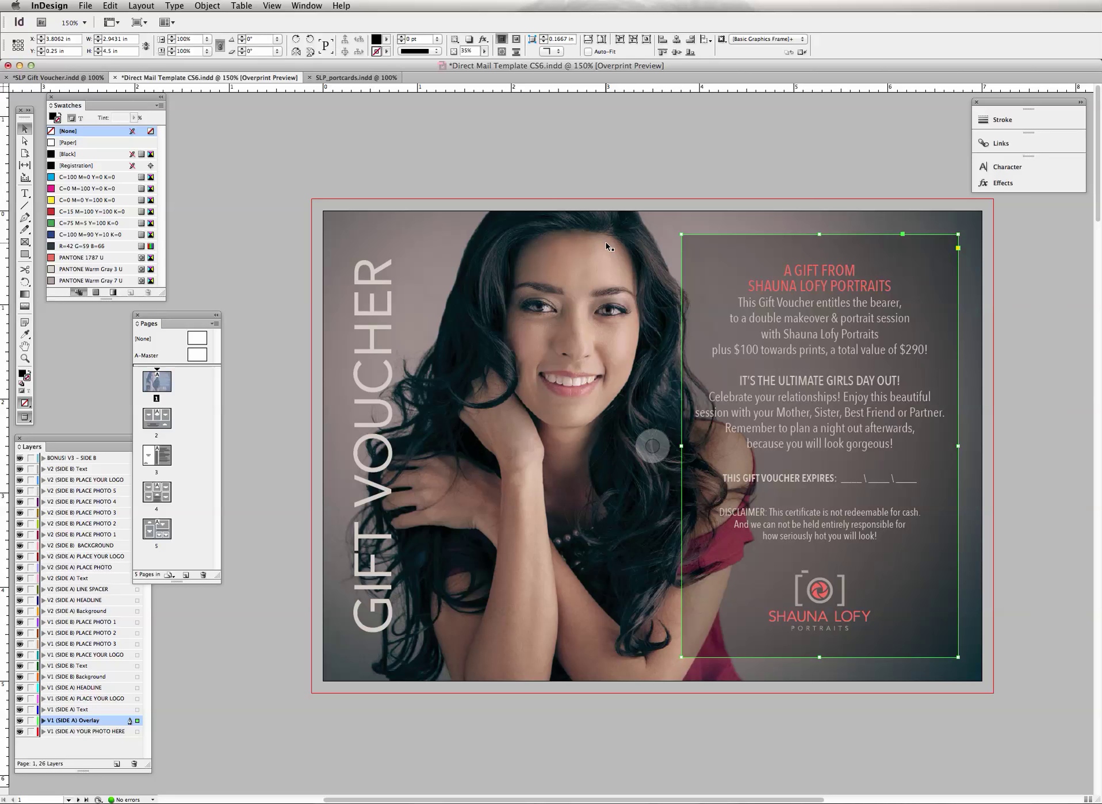
scroll(719, 266, right, 3)
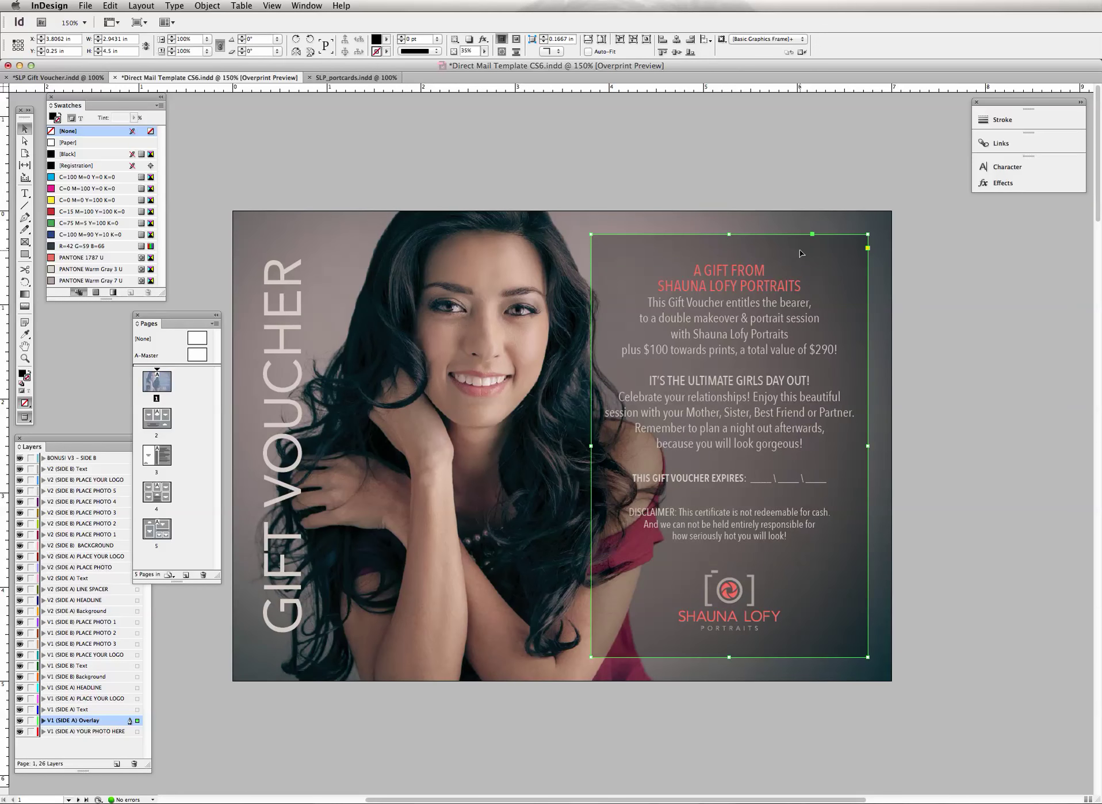
click(83, 153)
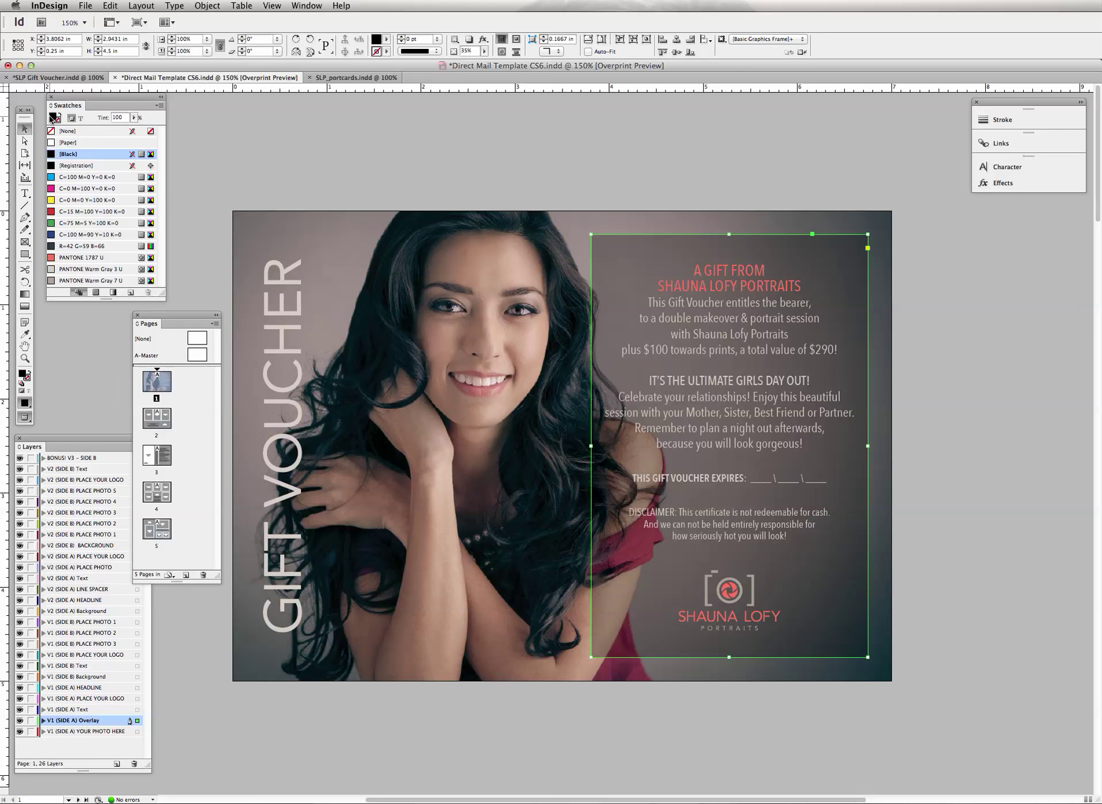
click(90, 270)
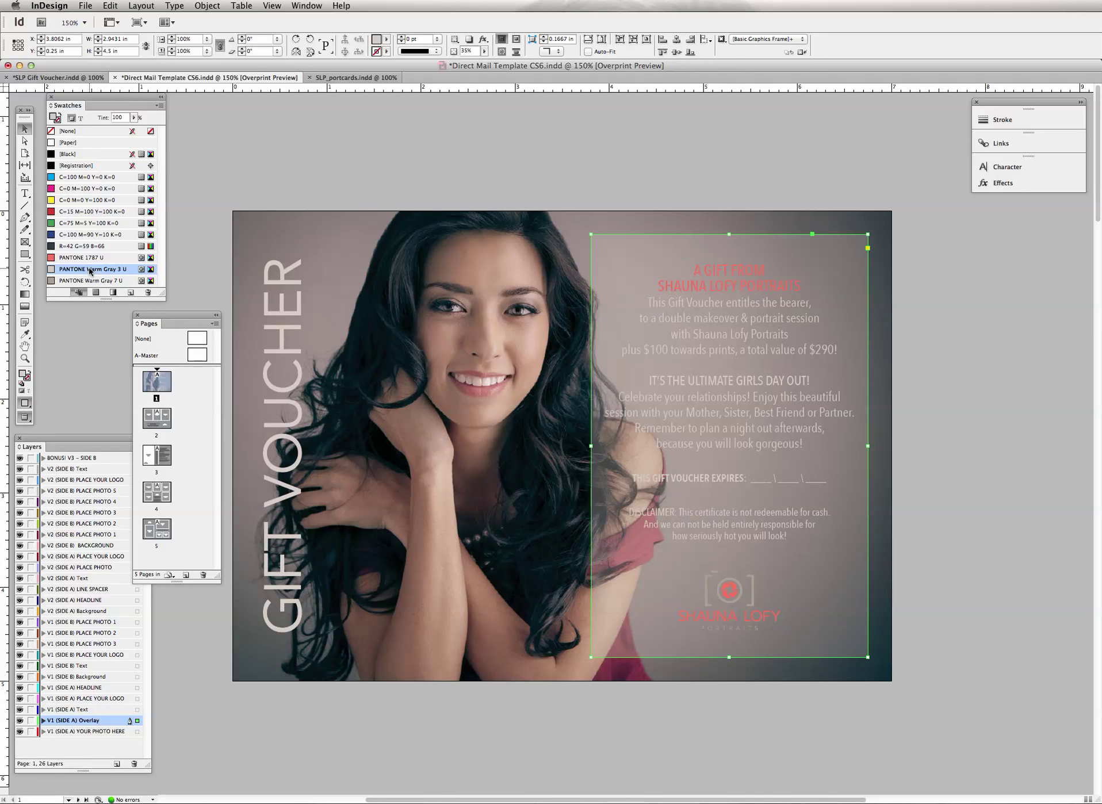
click(967, 264)
click(828, 320)
scroll(728, 345, left, 3)
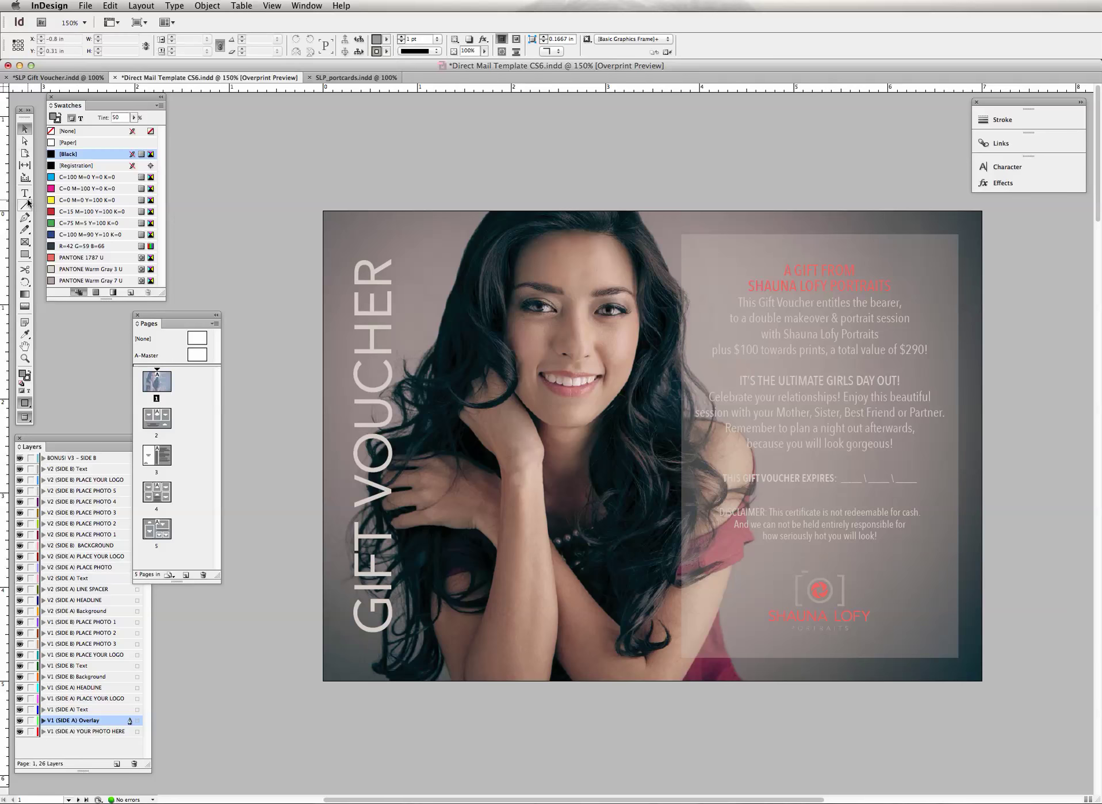
Colour the voucher body copy through the disclaimer dark slate R=42 G=59 B=66
key(t)
drag(739, 302, 949, 536)
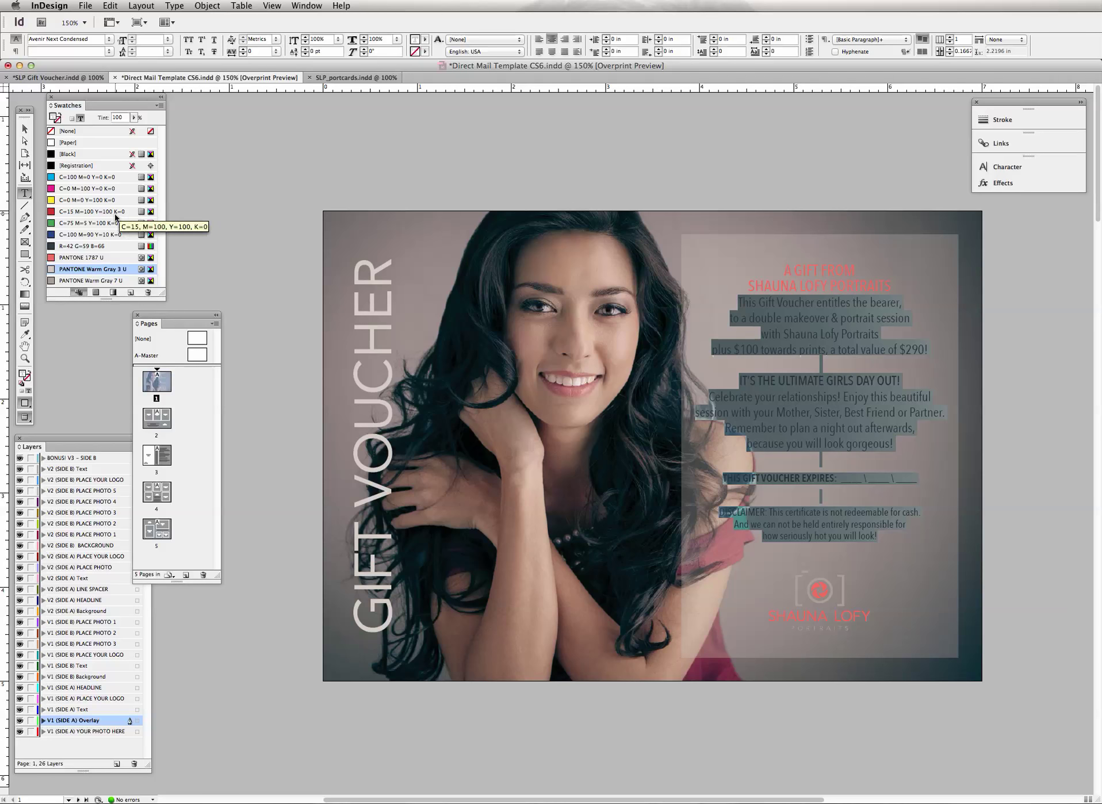
click(92, 246)
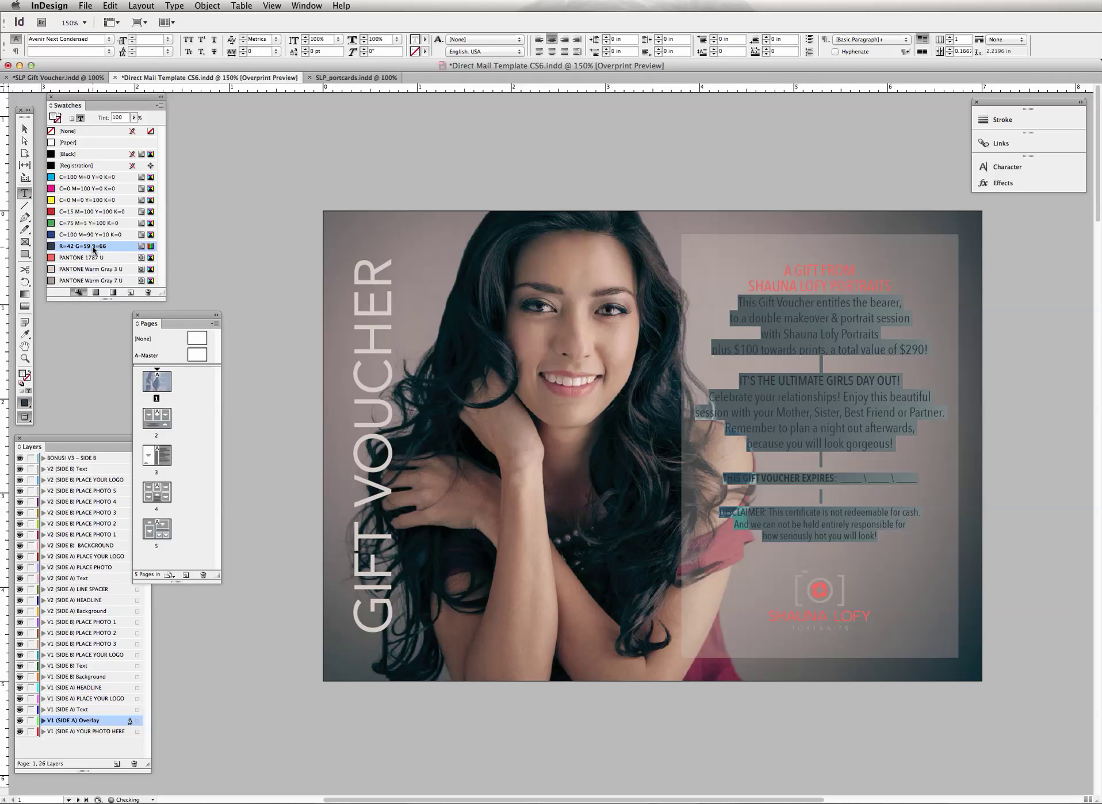
click(23, 130)
click(531, 176)
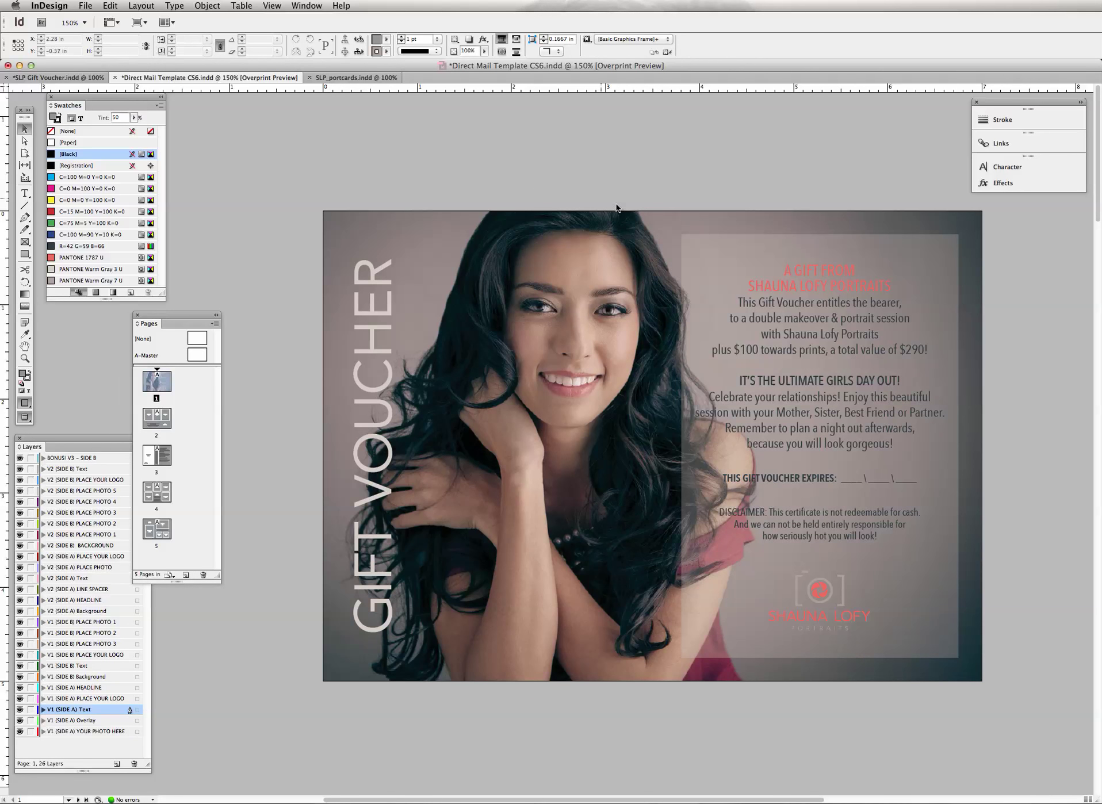
Set the overlay frame's opacity to 35% in the Effects panel
click(746, 247)
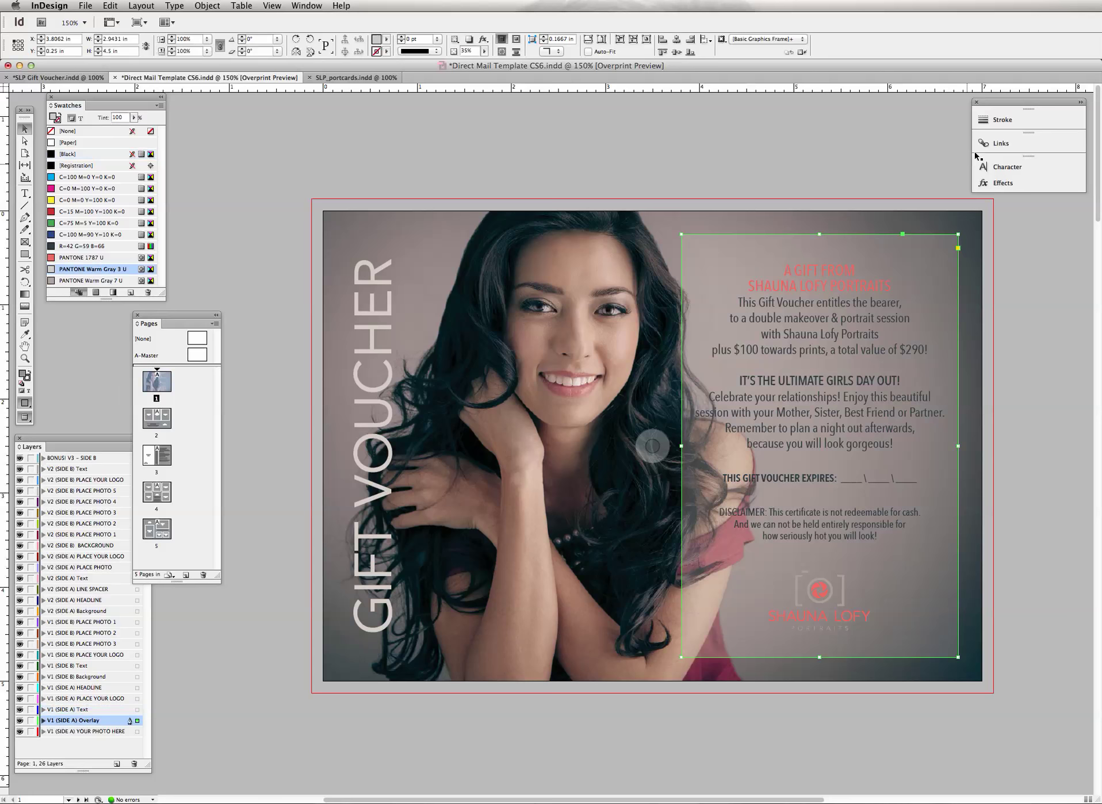
click(1009, 181)
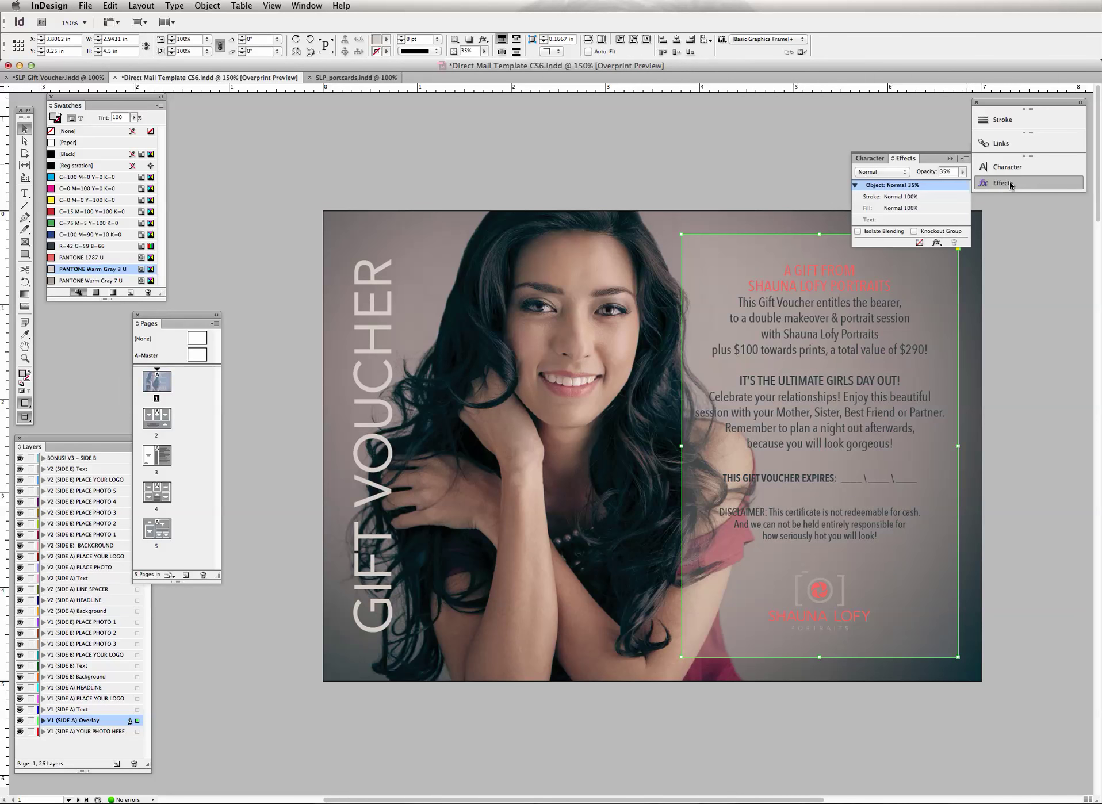
click(962, 172)
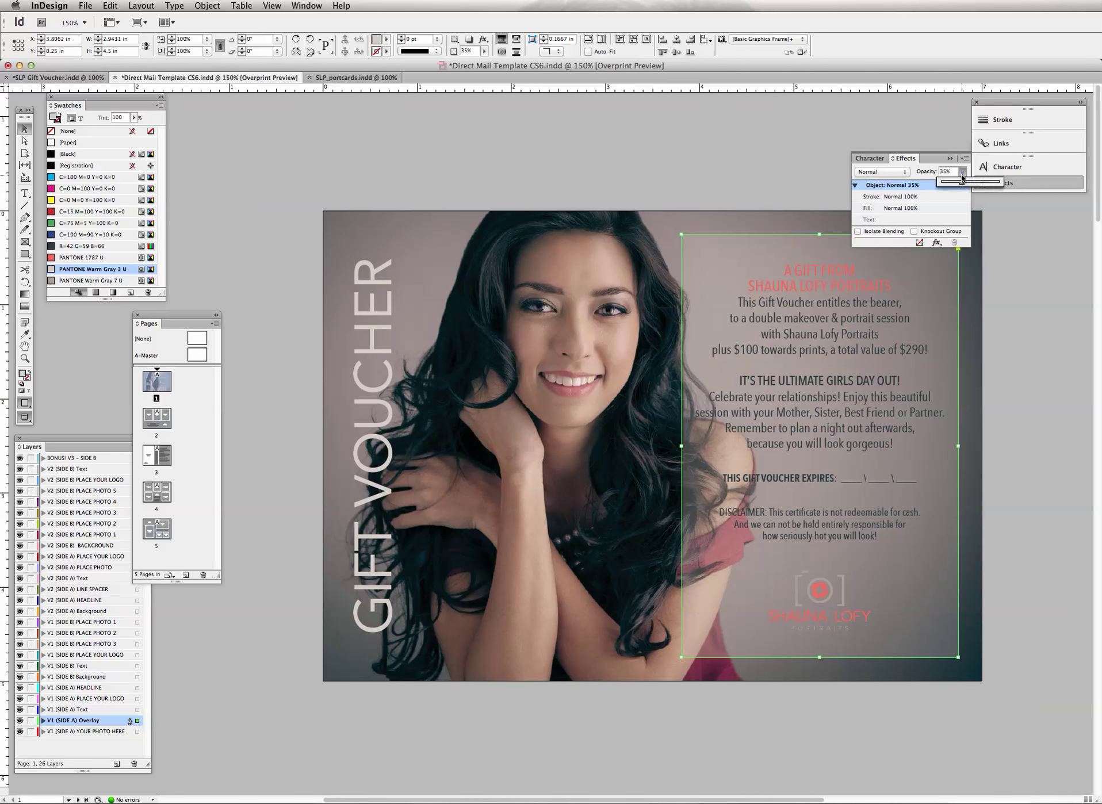
drag(962, 183, 974, 188)
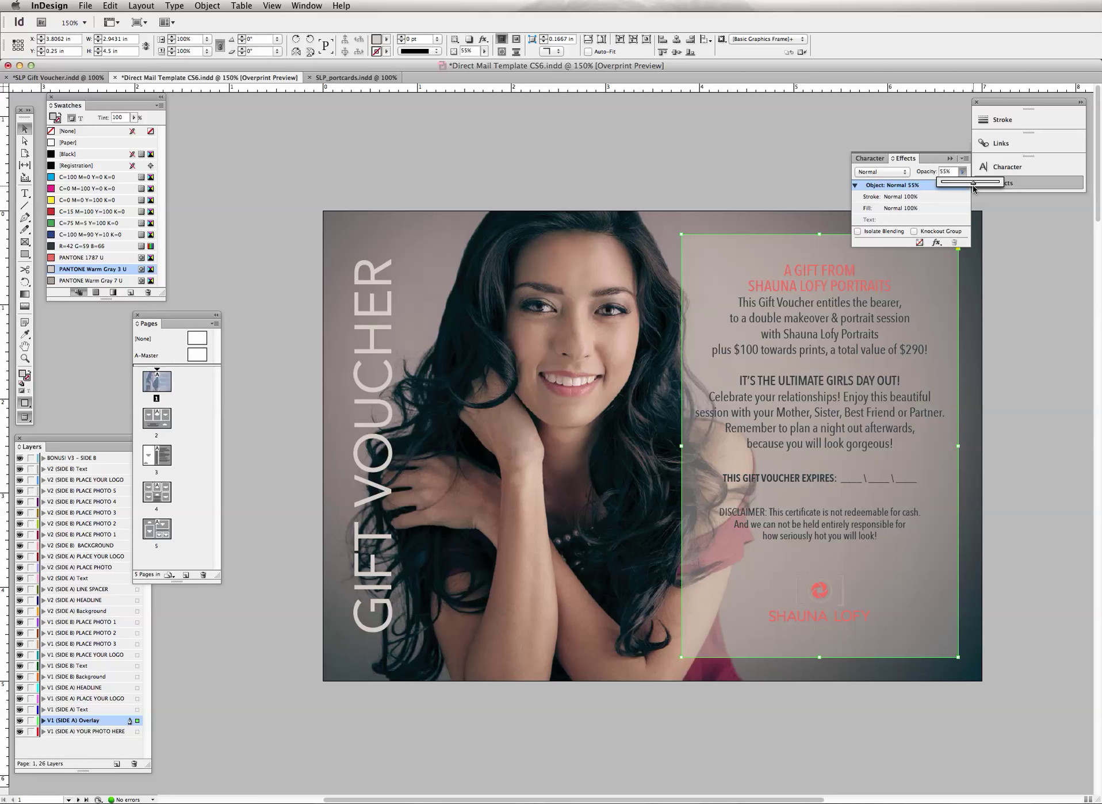
click(1040, 251)
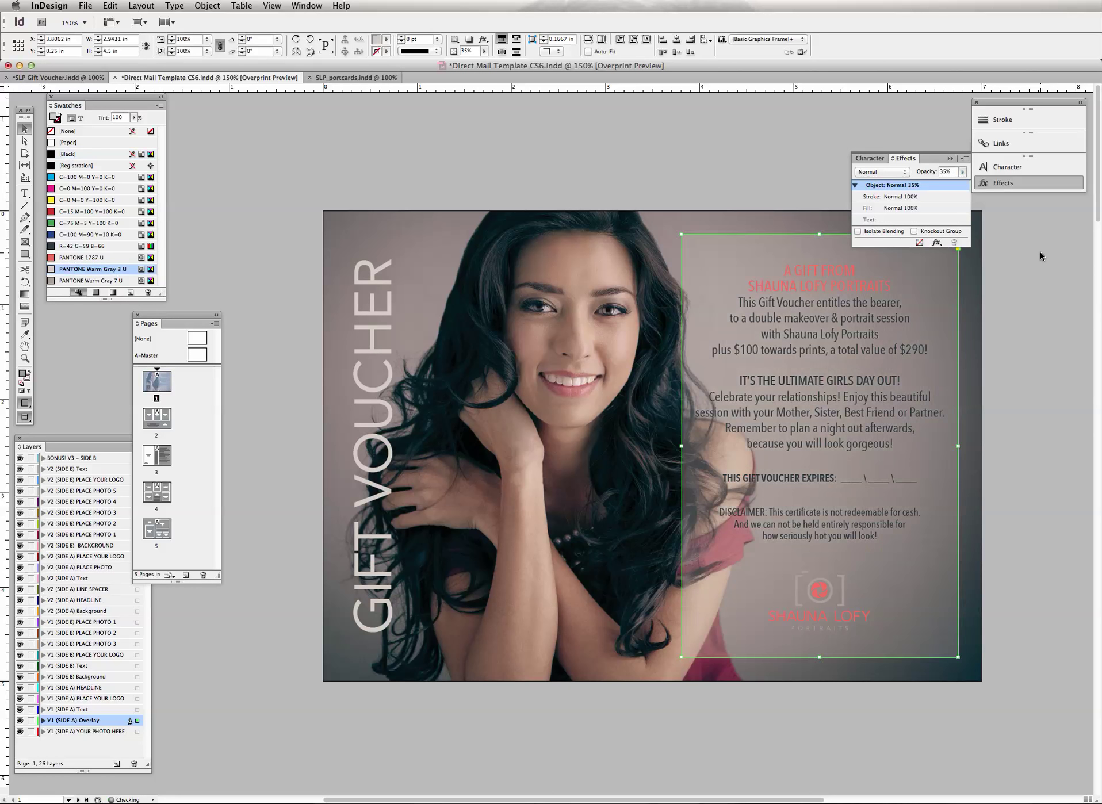
key(super+z)
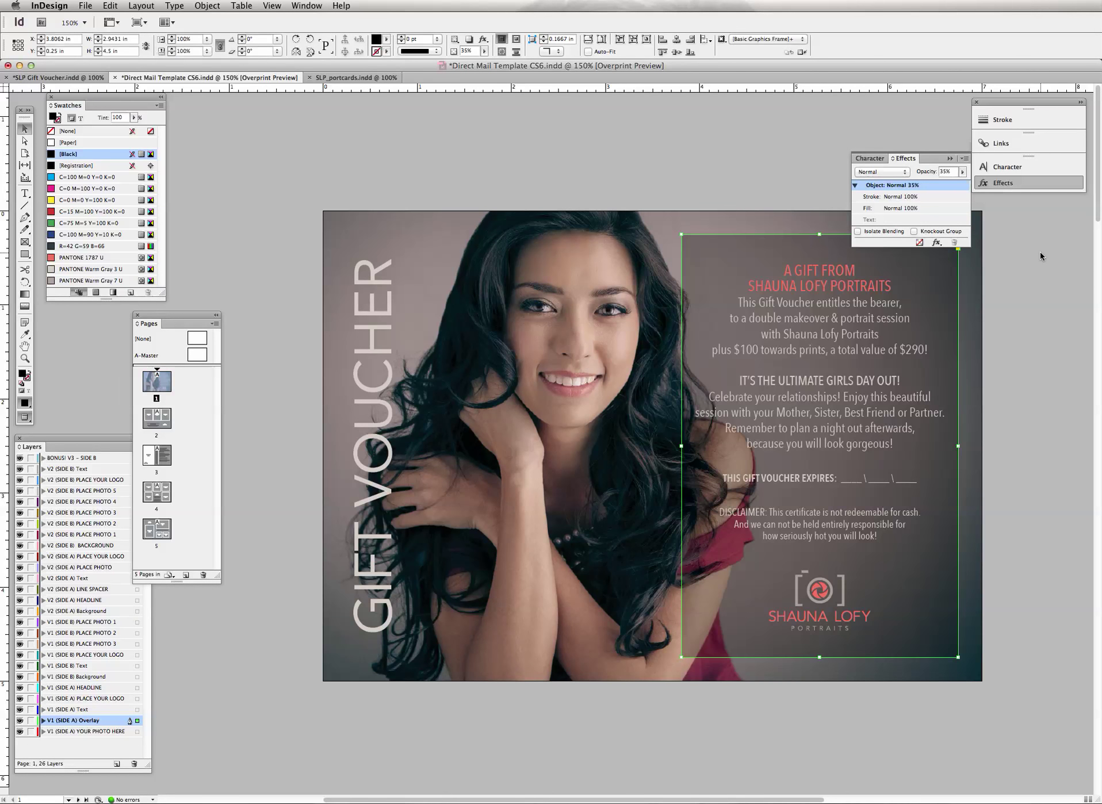
Deselect the overlay to preview the finished voucher front
click(1040, 251)
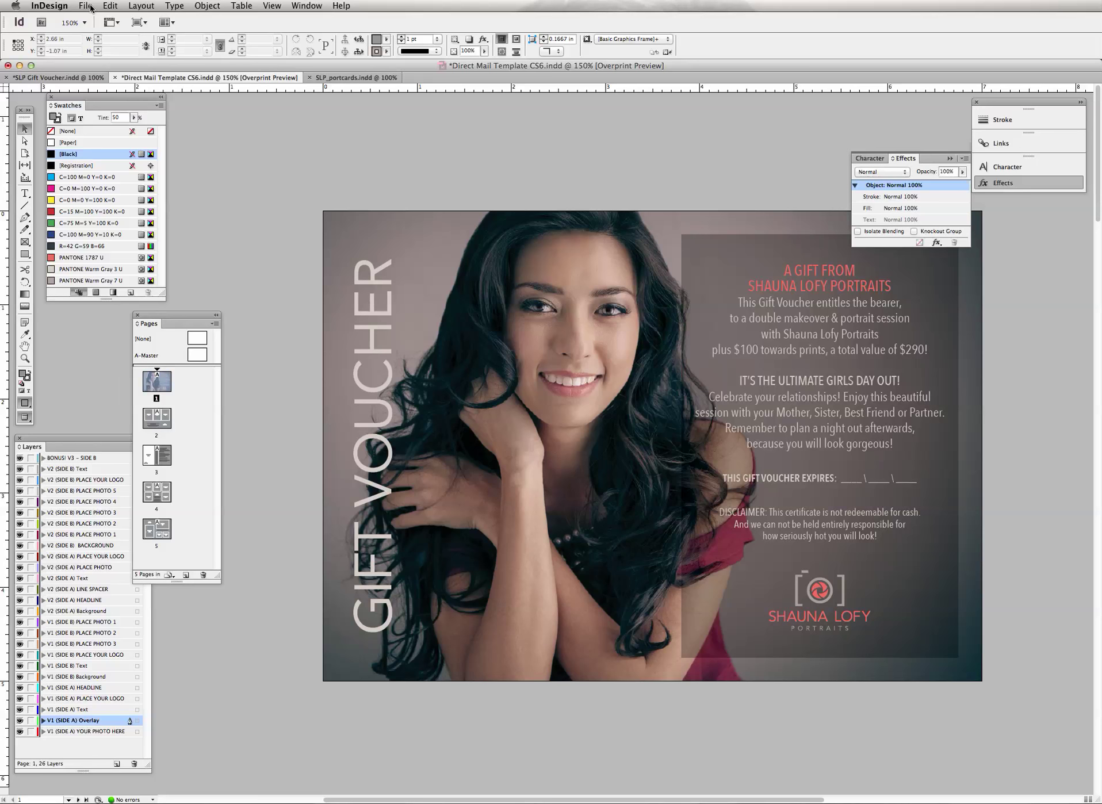
Save As 'Gift Voucher V1' into the Postcard Direct Mialer Template folder
click(85, 6)
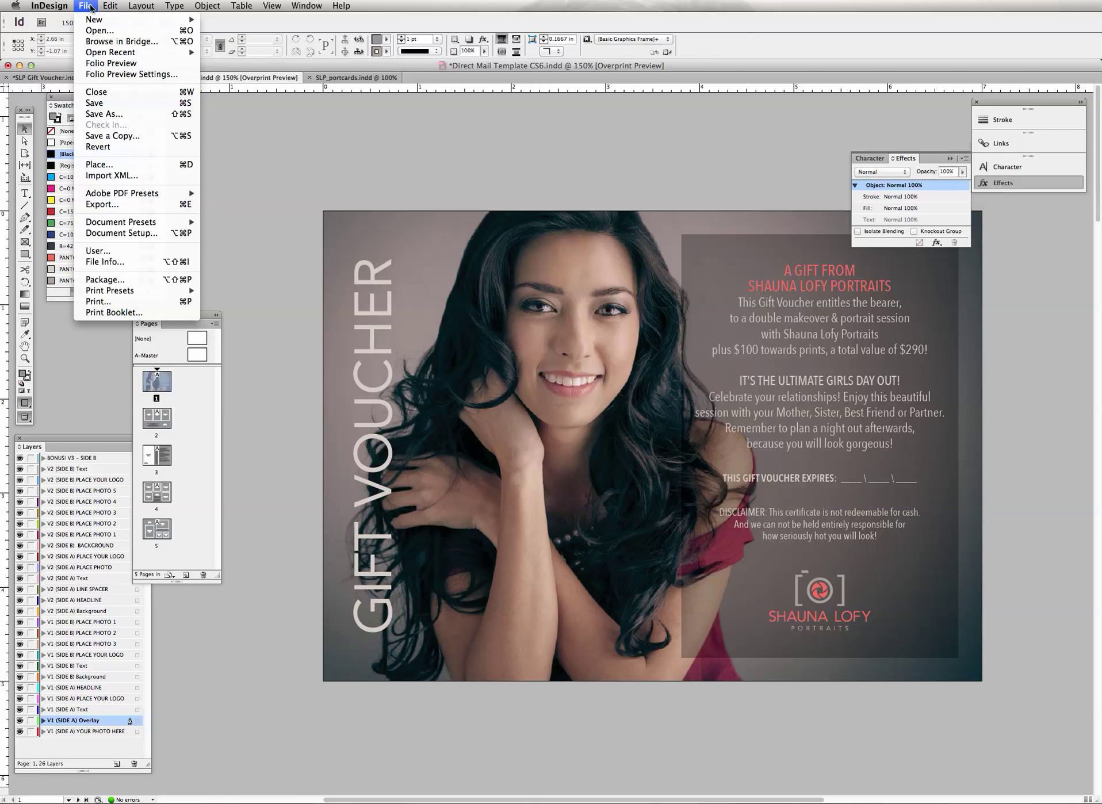
click(595, 184)
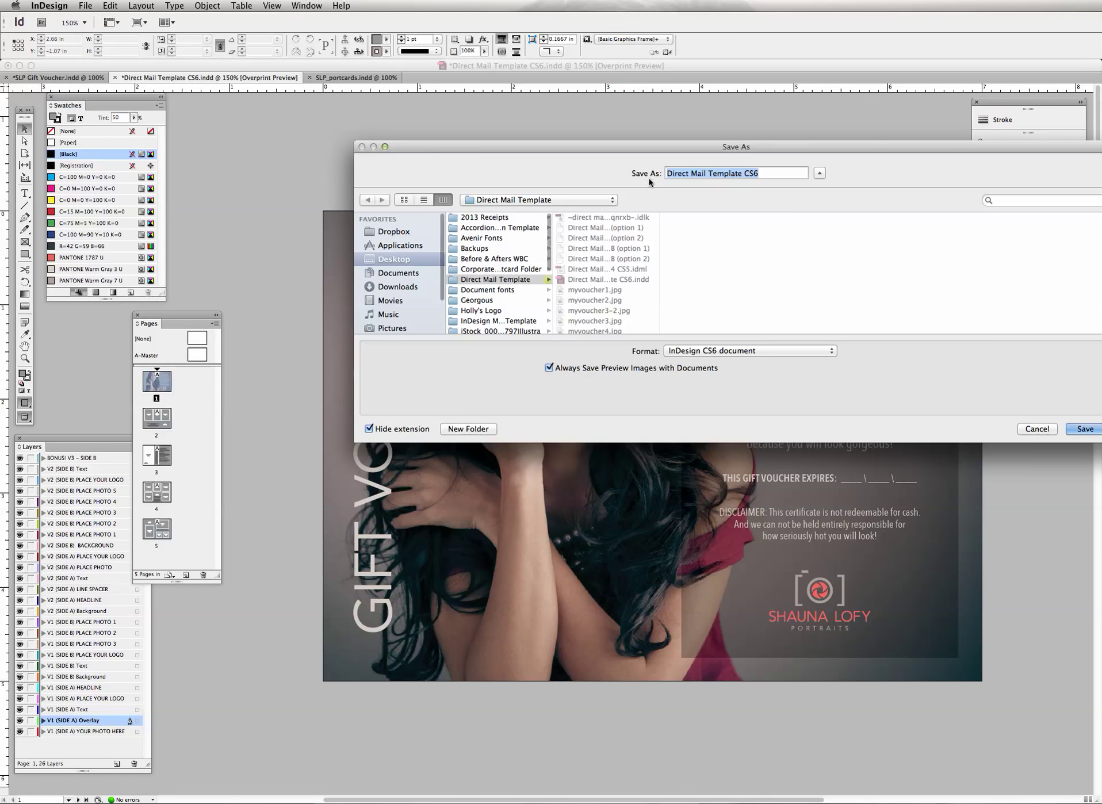
click(764, 173)
triple_click(764, 173)
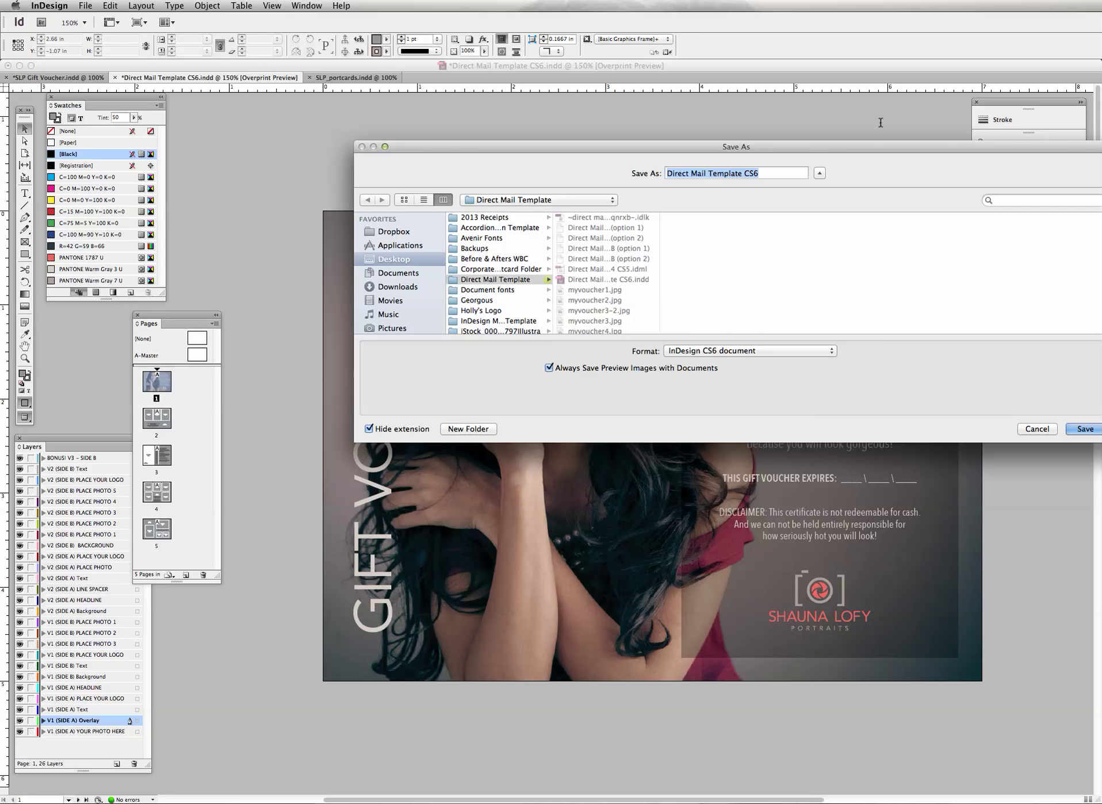
text(Gift Voucher)
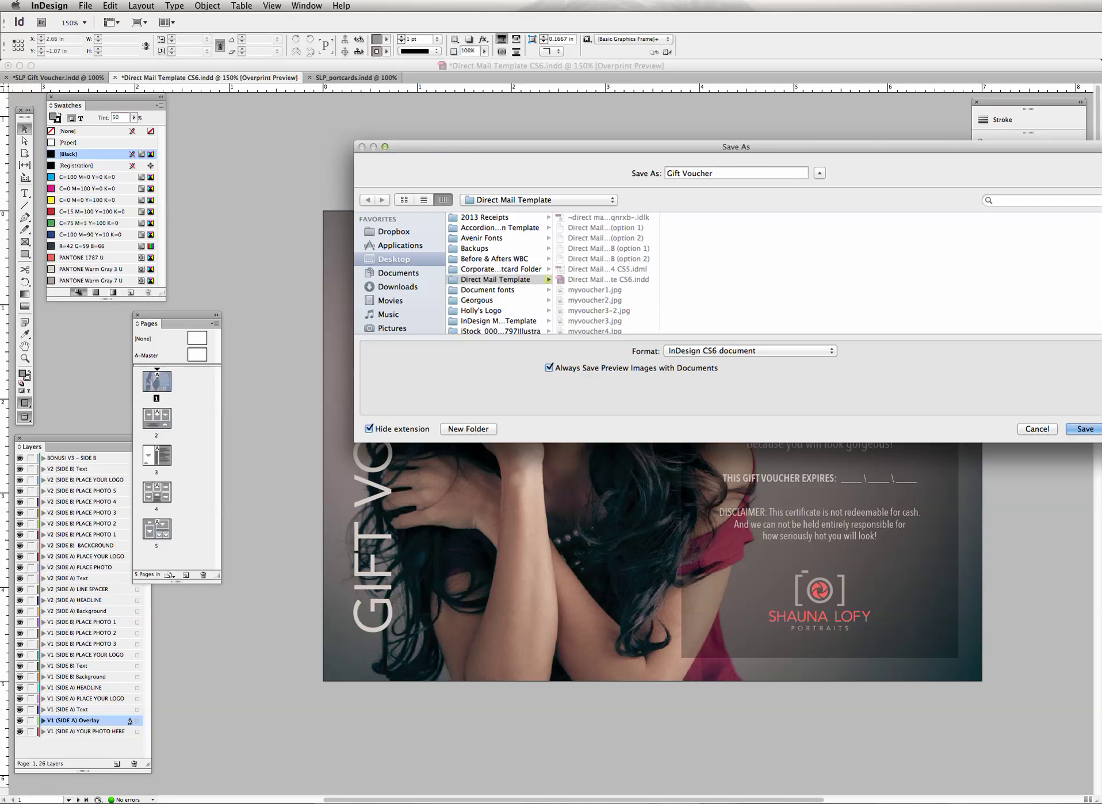
text( V1)
scroll(511, 309, down, 5)
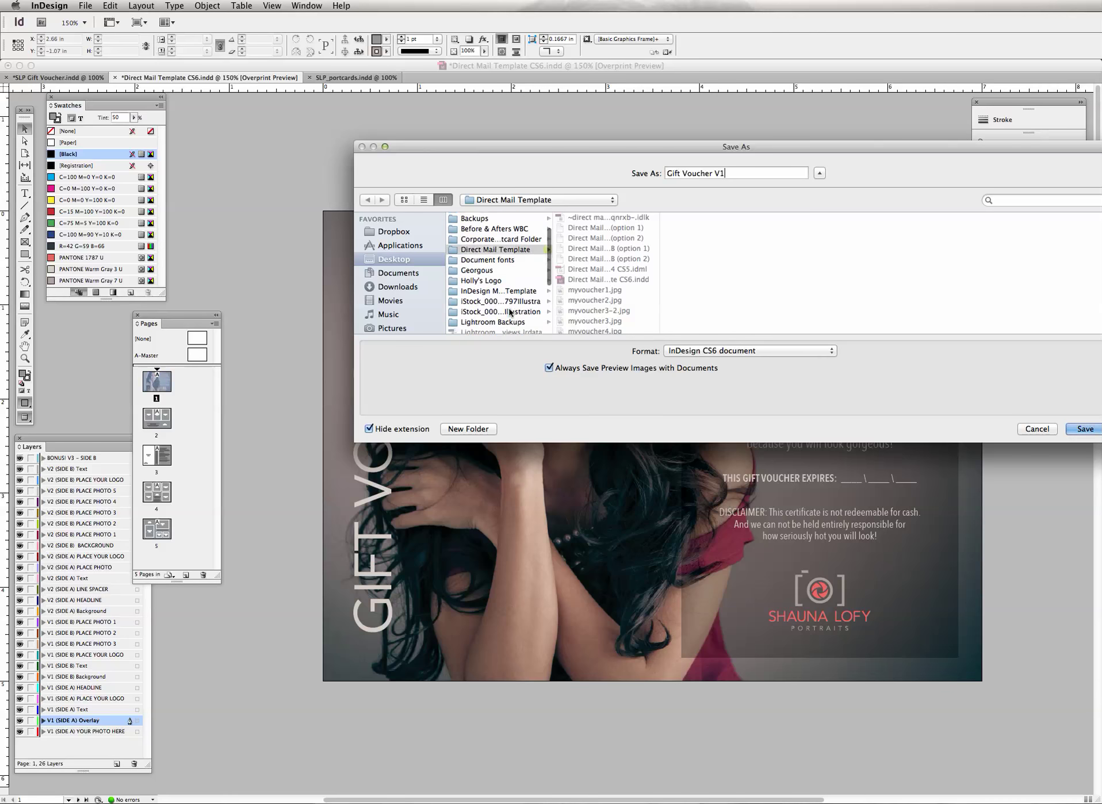
double_click(554, 332)
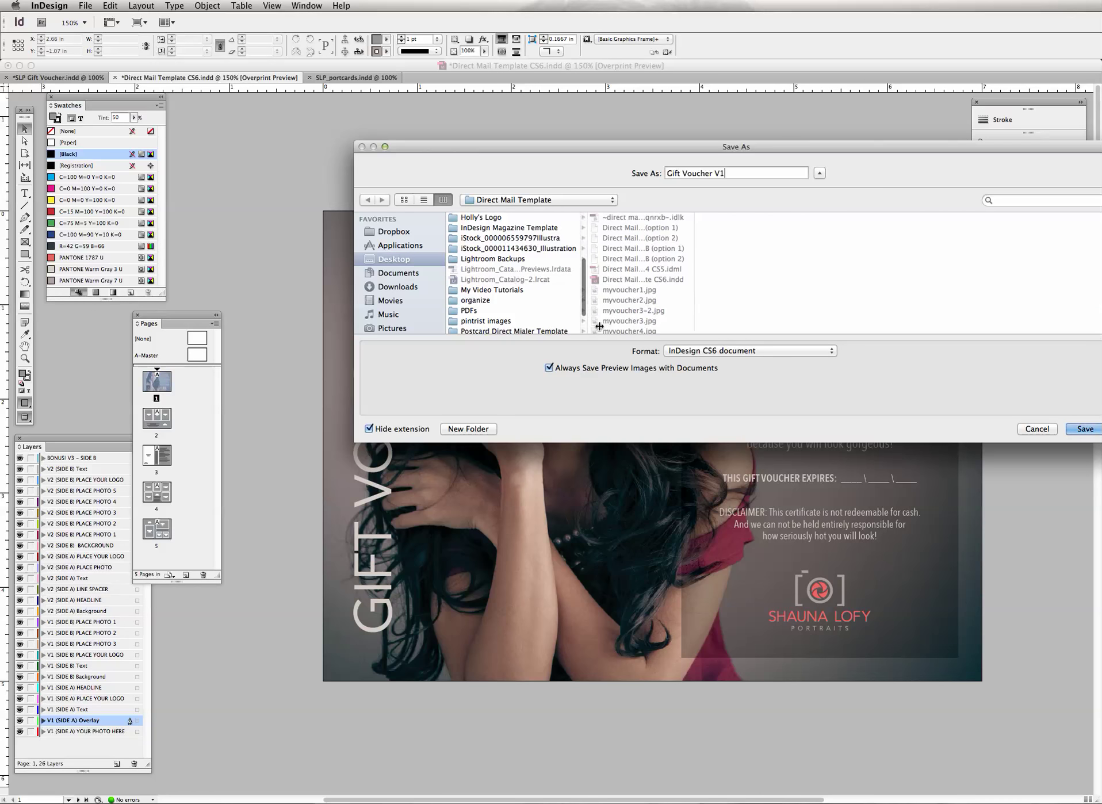
scroll(532, 304, down, 2)
click(532, 300)
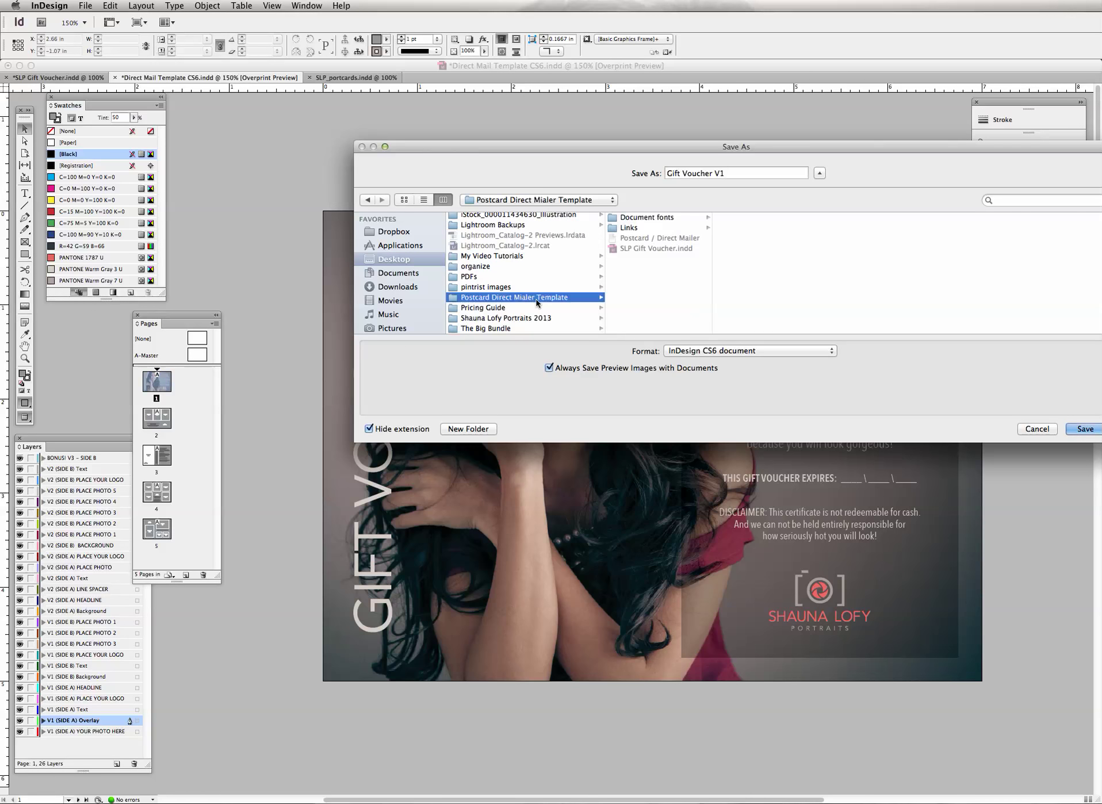
click(1084, 430)
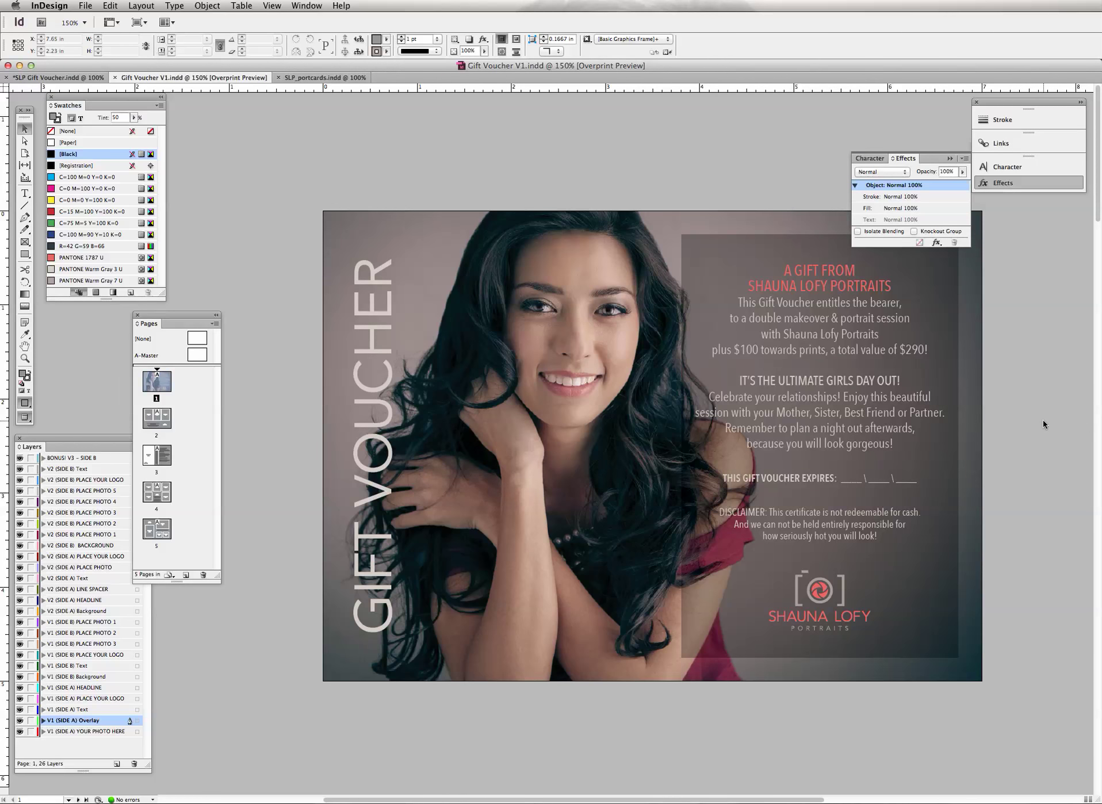
Inspect page 2's three-photo background frame, then switch to SLP Gift Voucher.indd
scroll(1041, 418, right, 3)
scroll(1002, 417, left, 3)
double_click(160, 421)
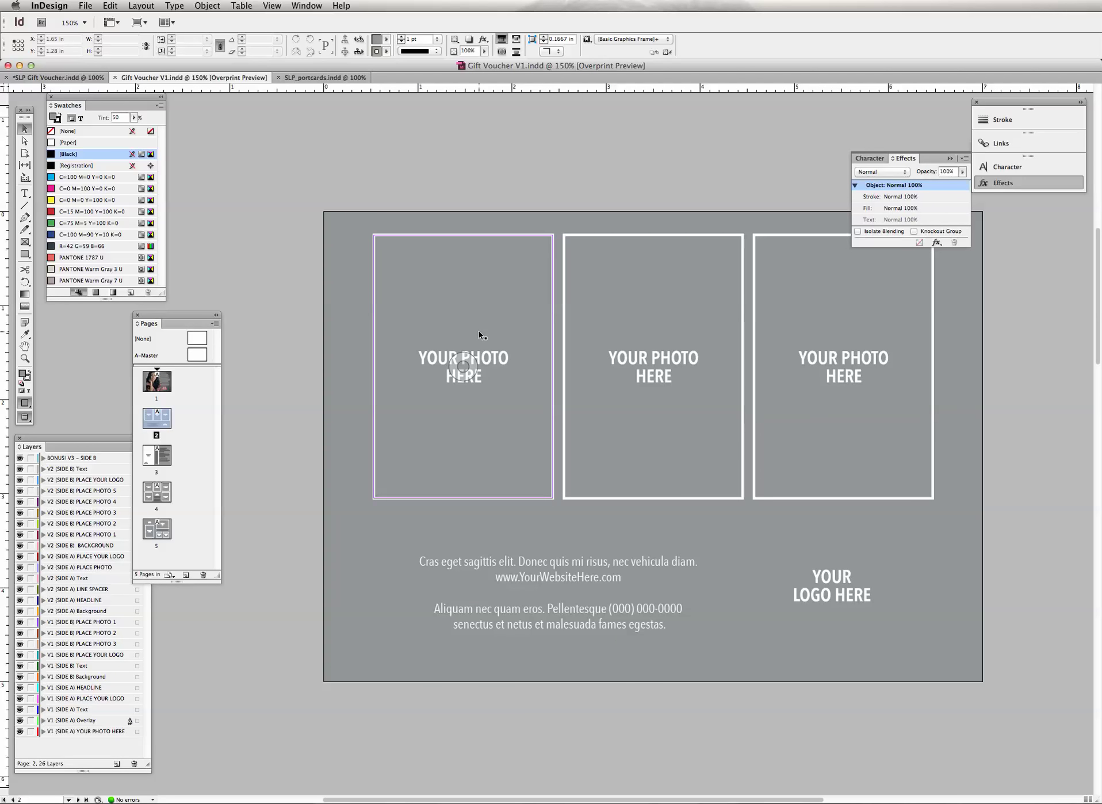
click(338, 258)
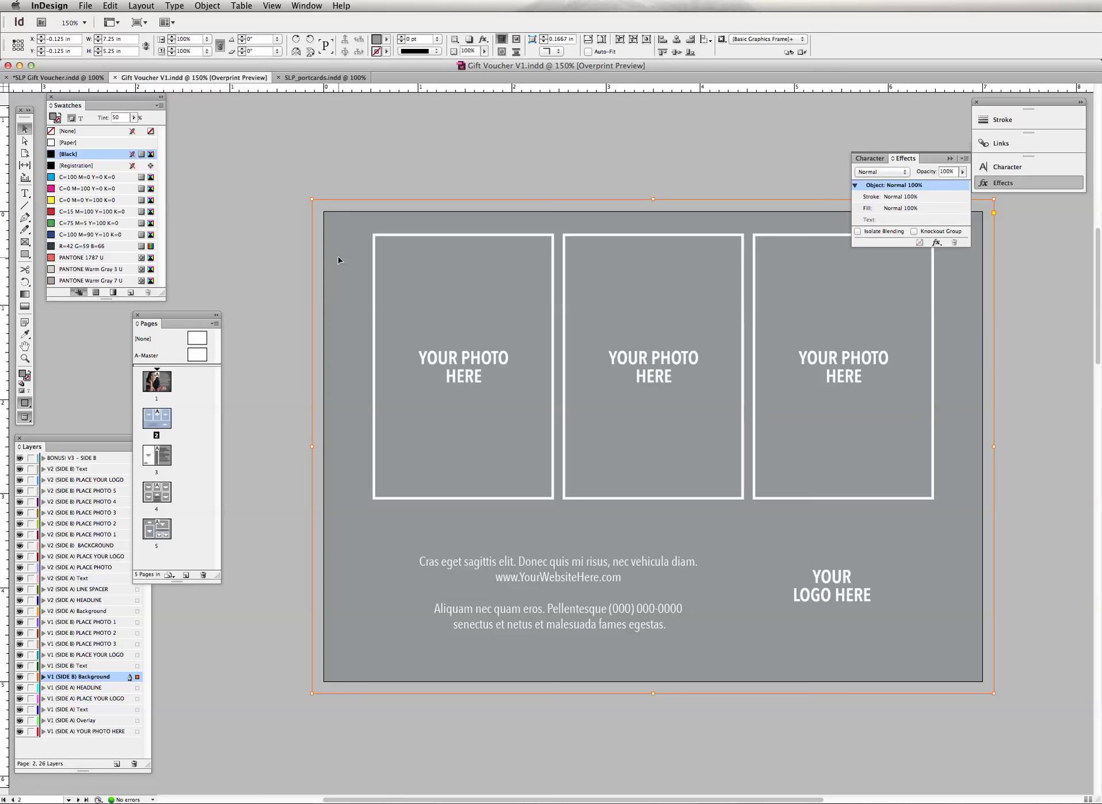
click(282, 235)
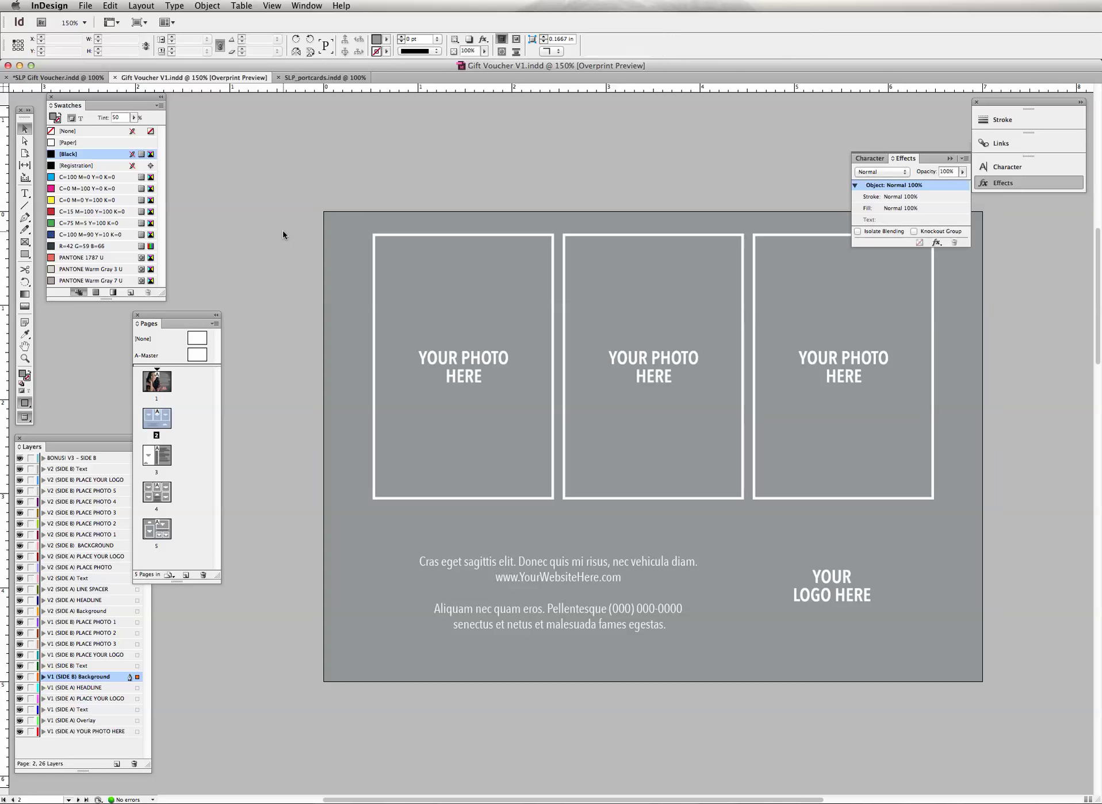
scroll(283, 235, up, 2)
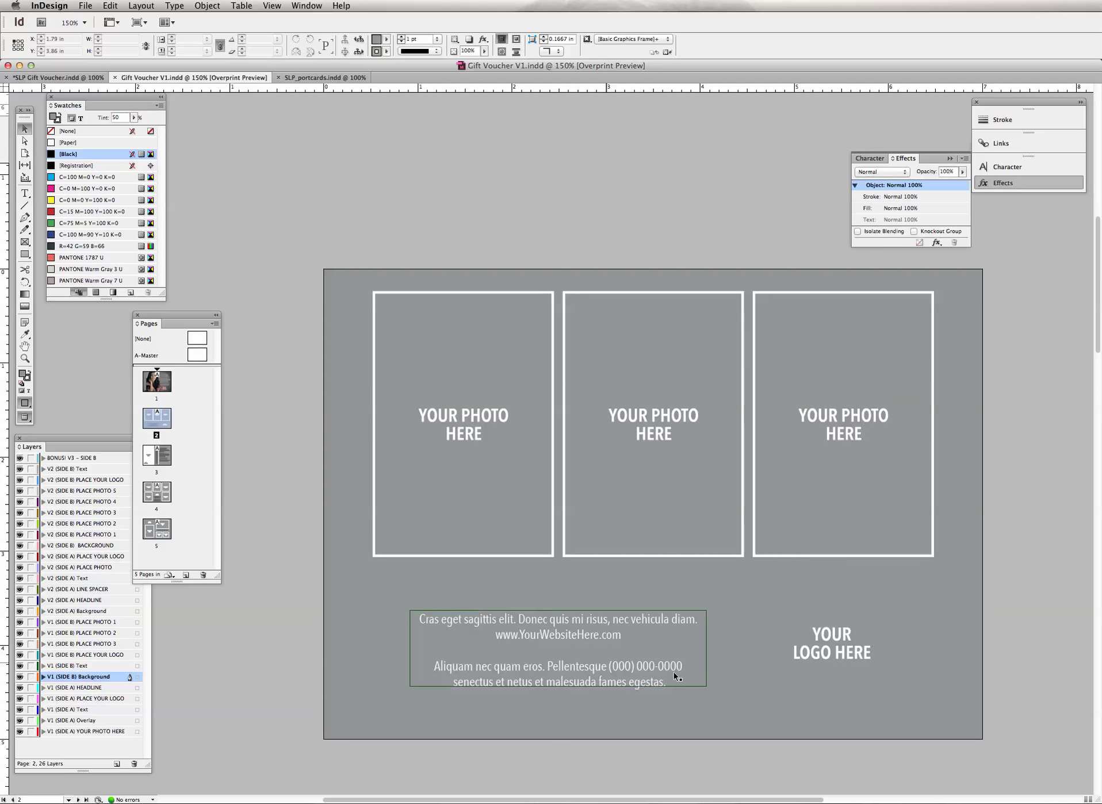
scroll(694, 209, up, 8)
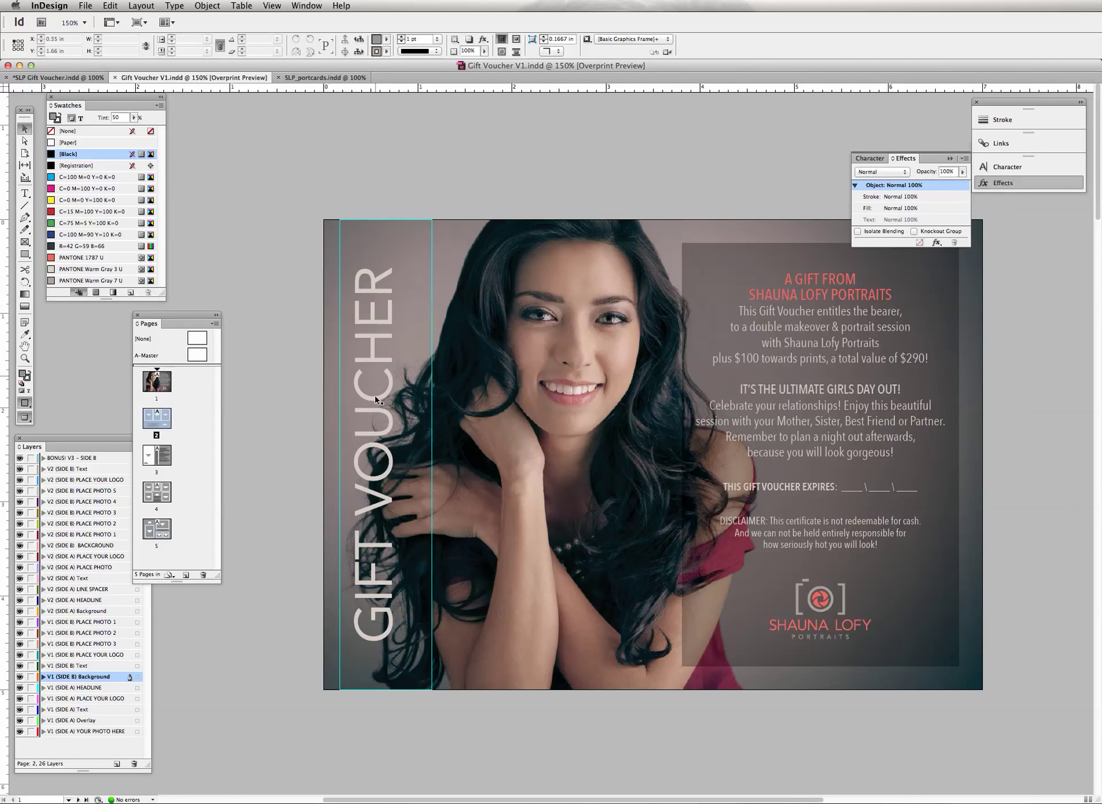
scroll(660, 742, down, 8)
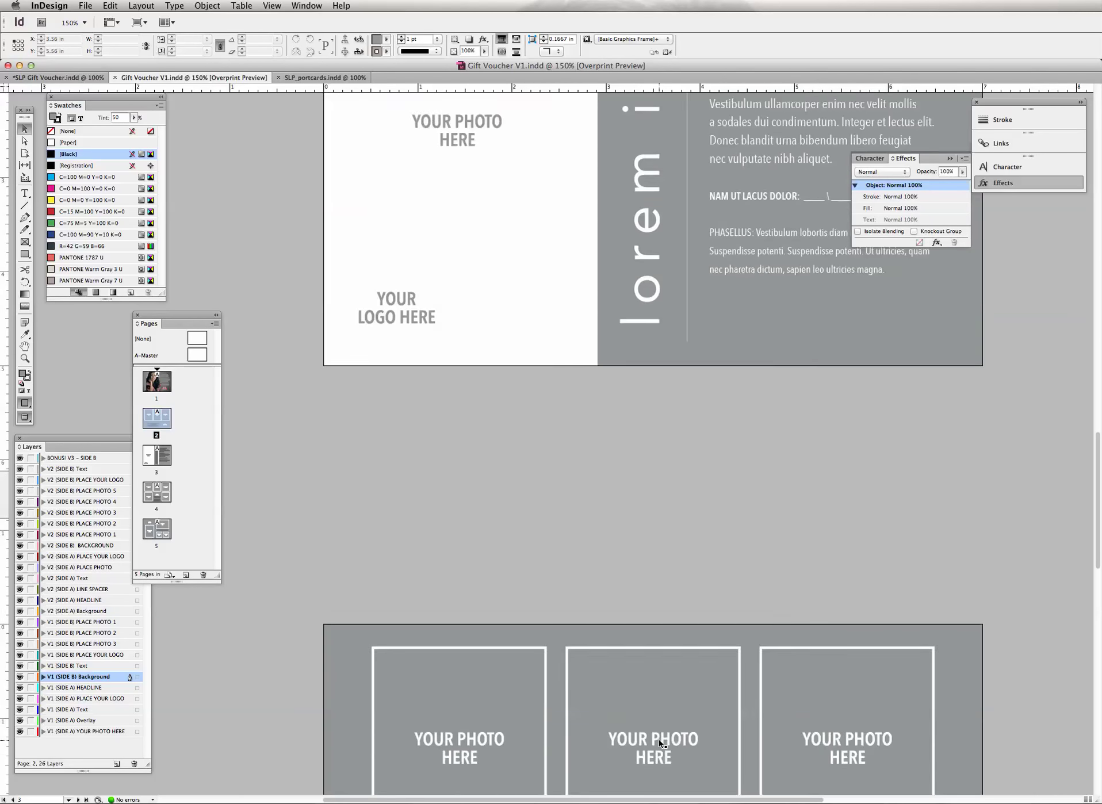
scroll(659, 742, up, 10)
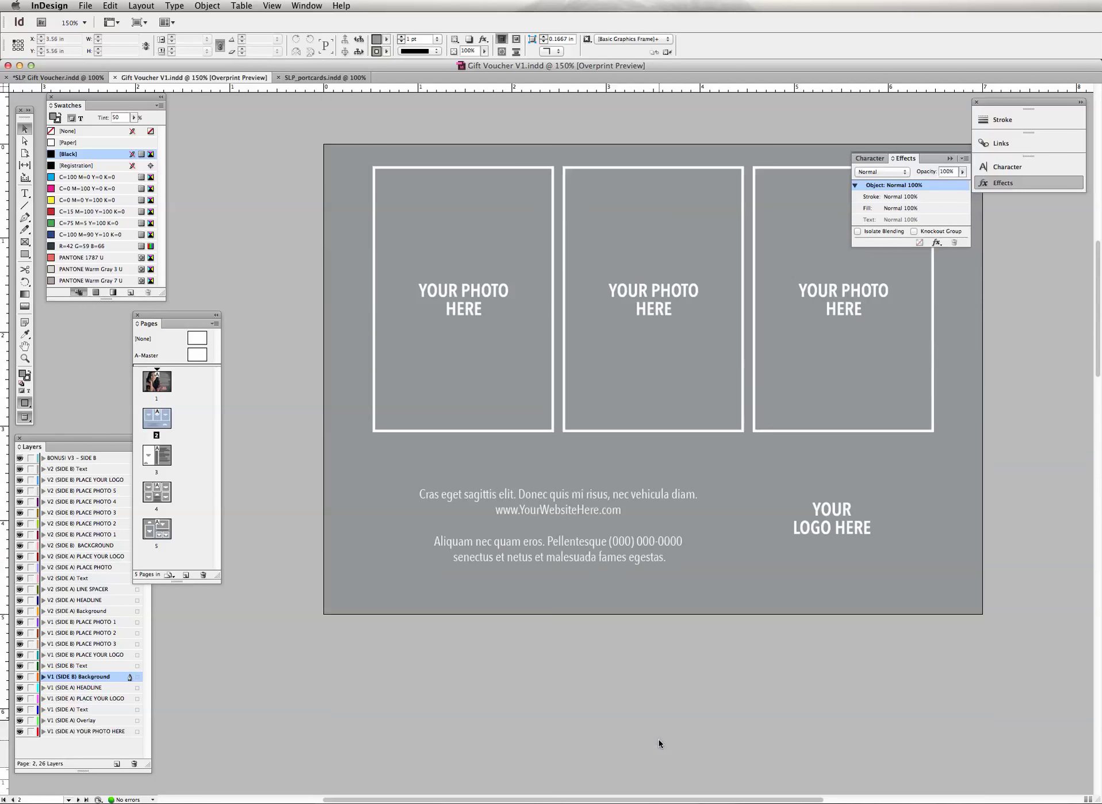
click(360, 530)
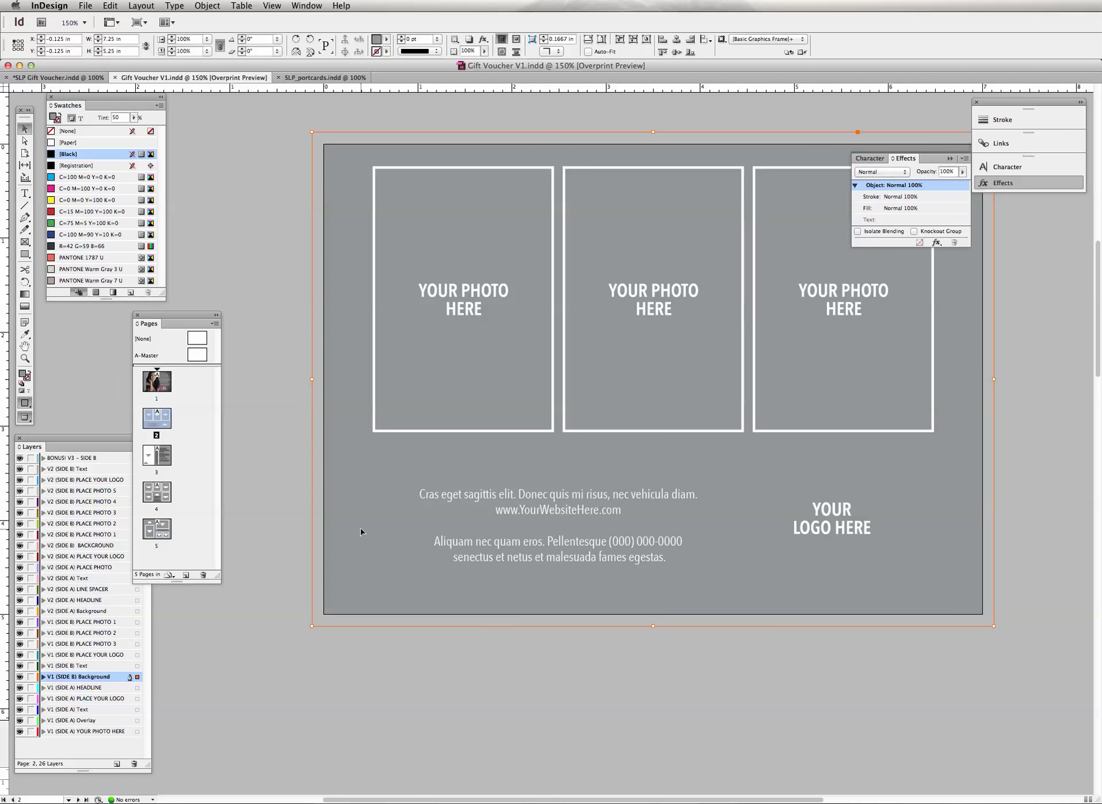
click(65, 81)
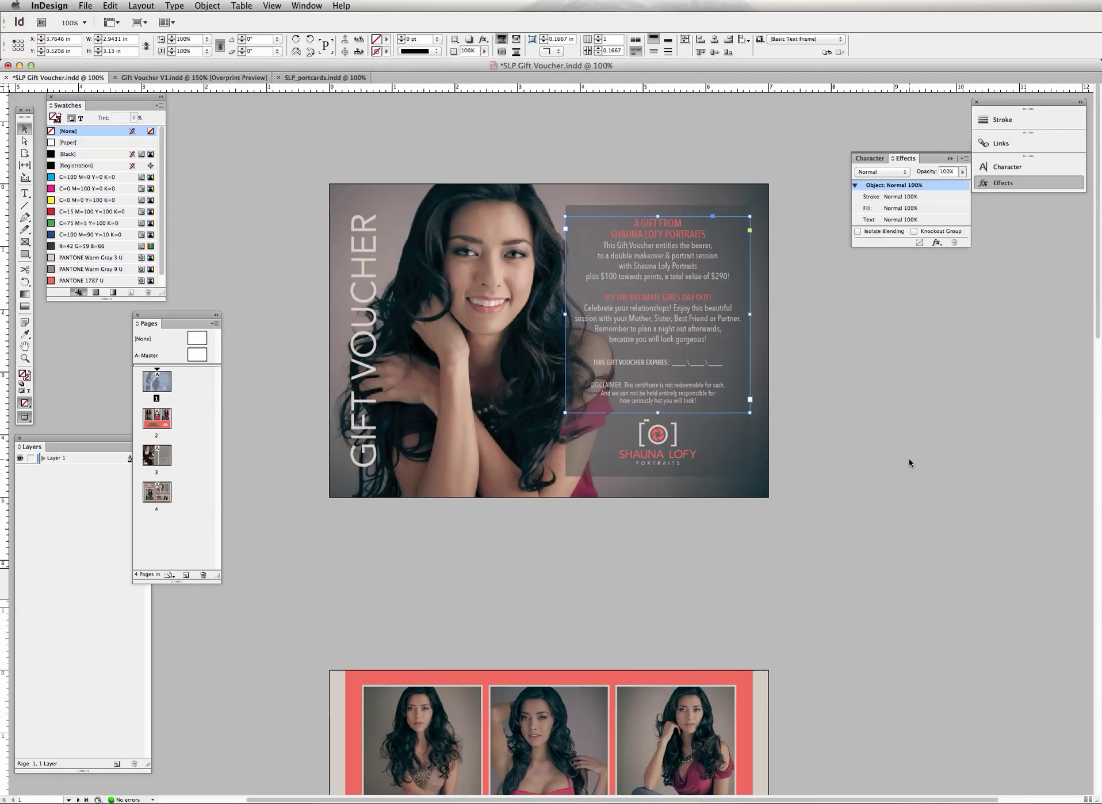
Fill the page 2 background frame with PANTONE Warm Gray 9 U
scroll(910, 460, down, 5)
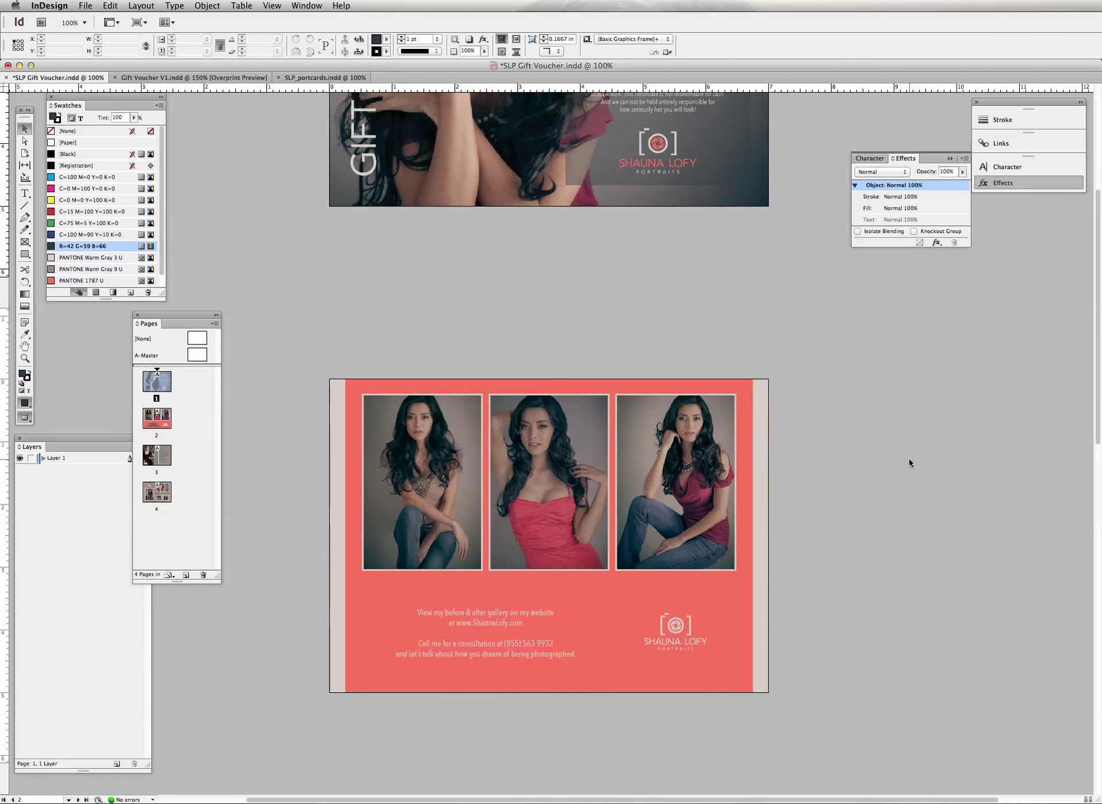
click(721, 428)
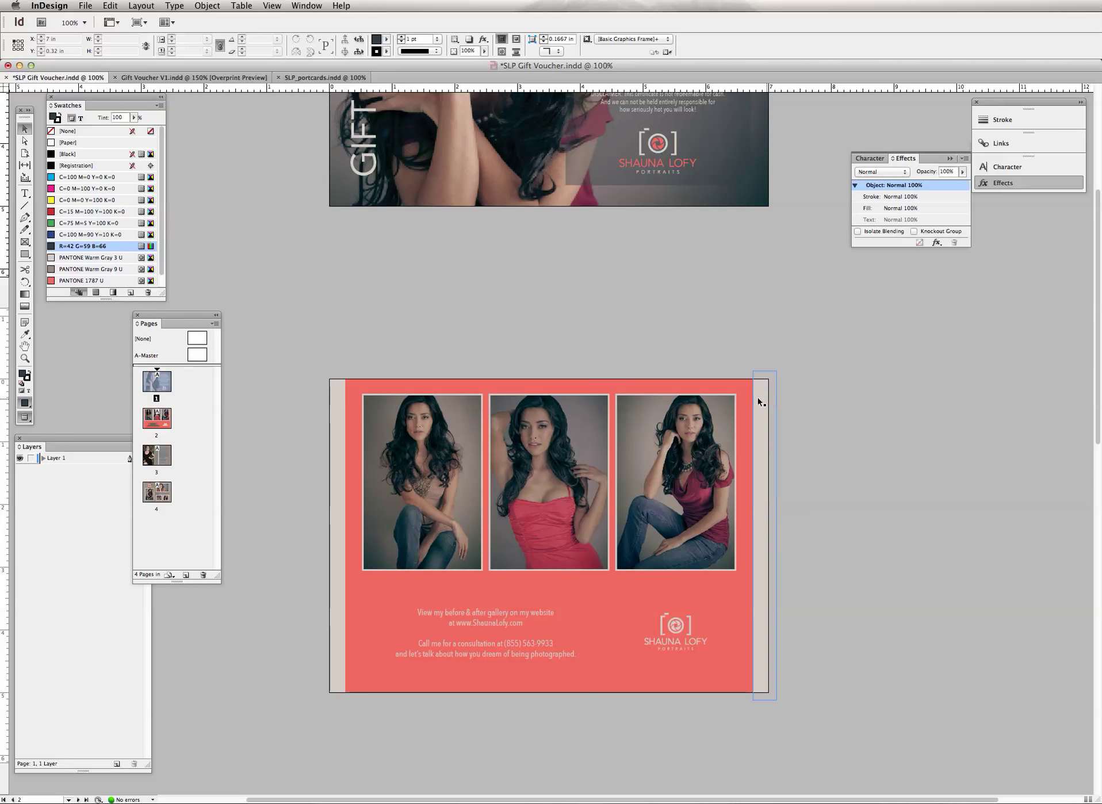
click(340, 399)
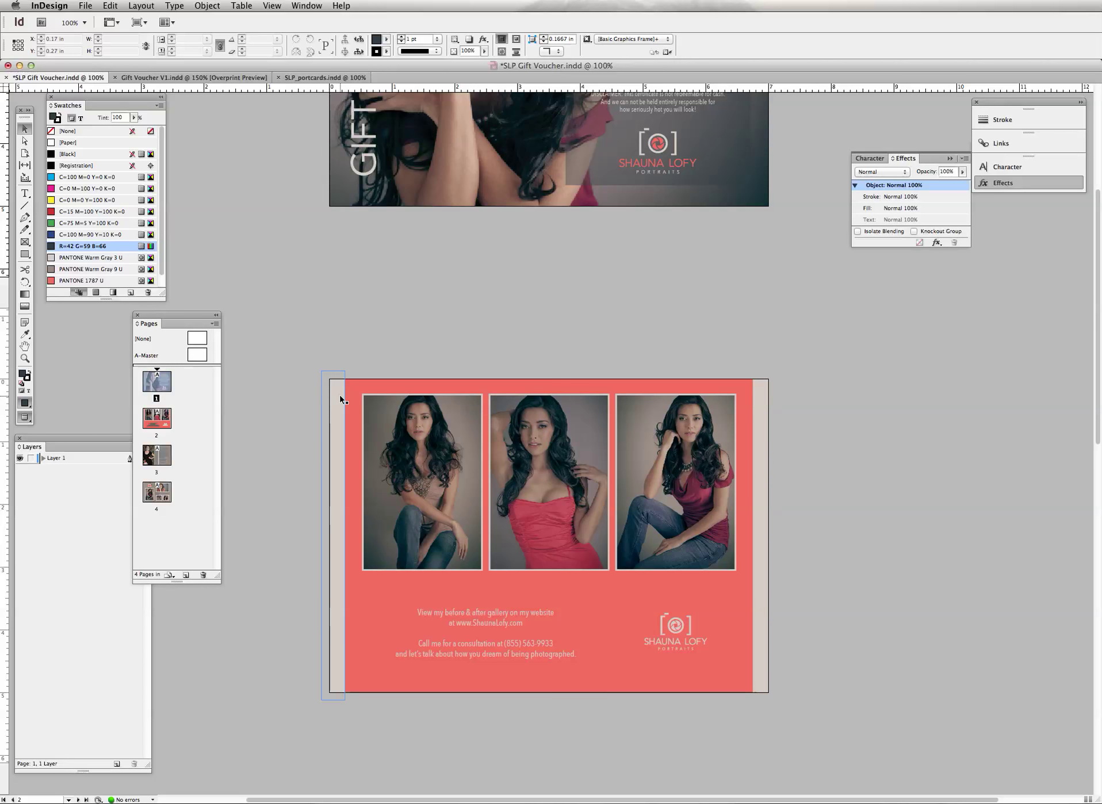
click(766, 396)
click(831, 383)
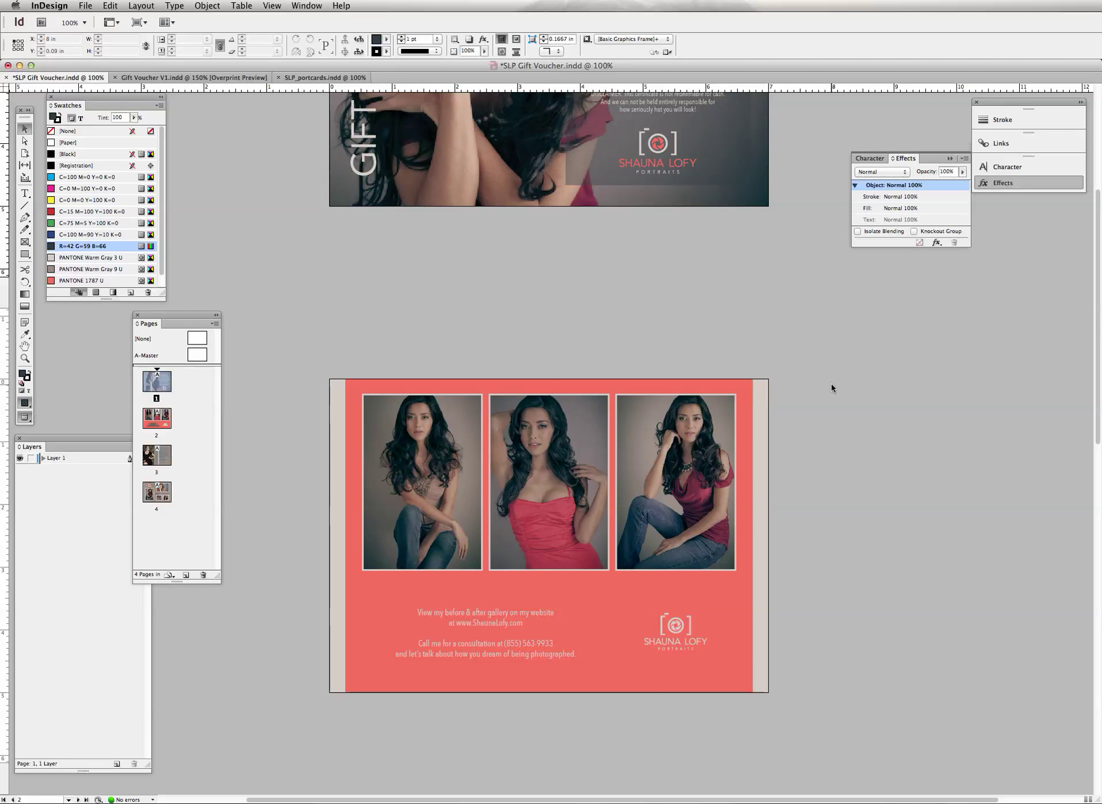
click(693, 375)
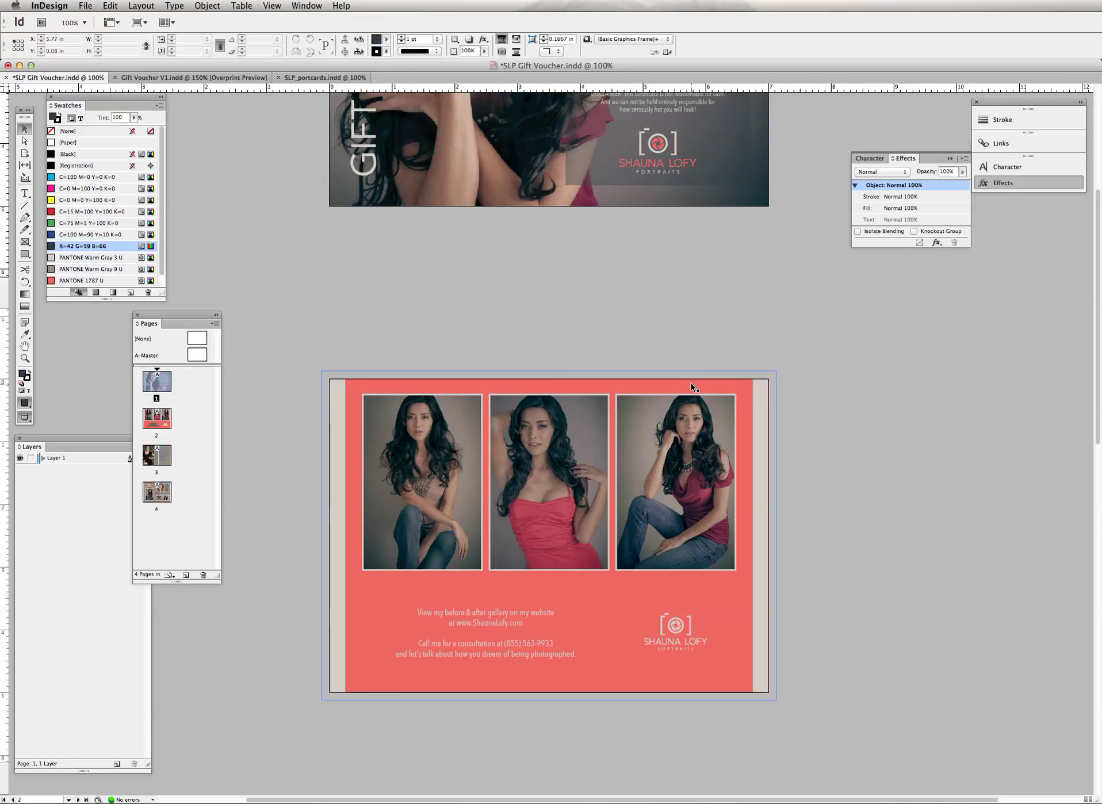
click(76, 269)
click(525, 302)
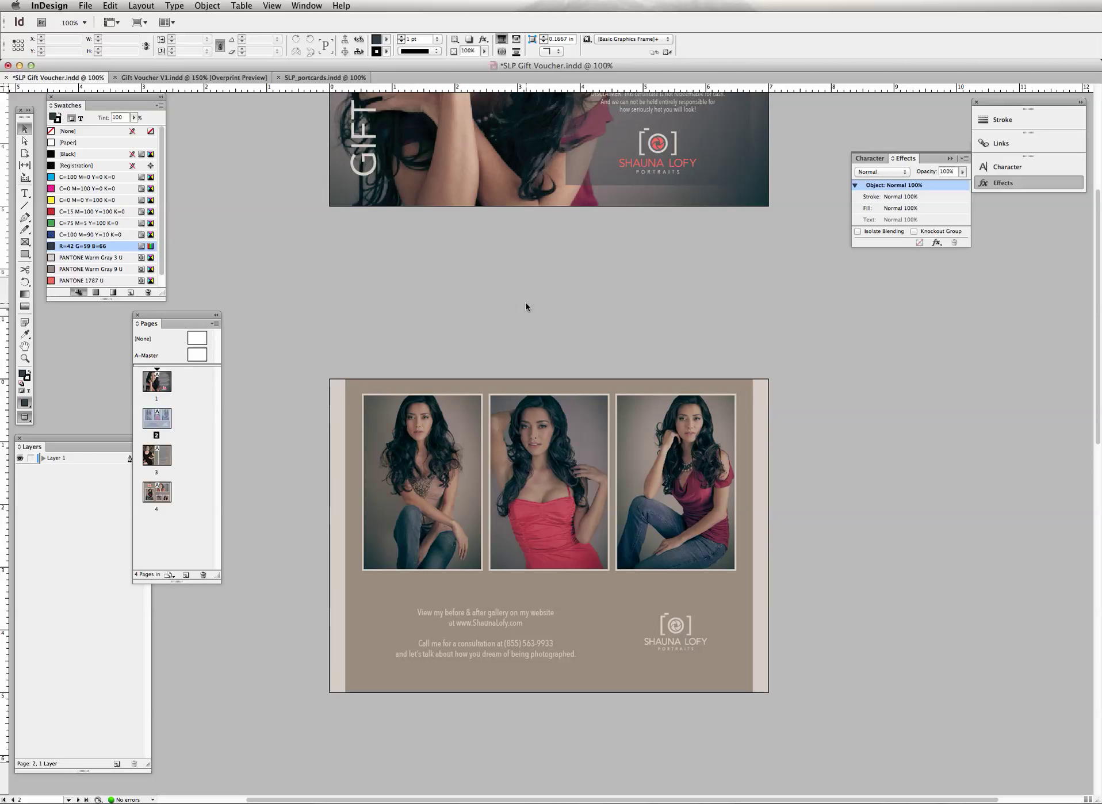
Fill the left and right edge strips with PANTONE Warm Gray 9 U
click(551, 386)
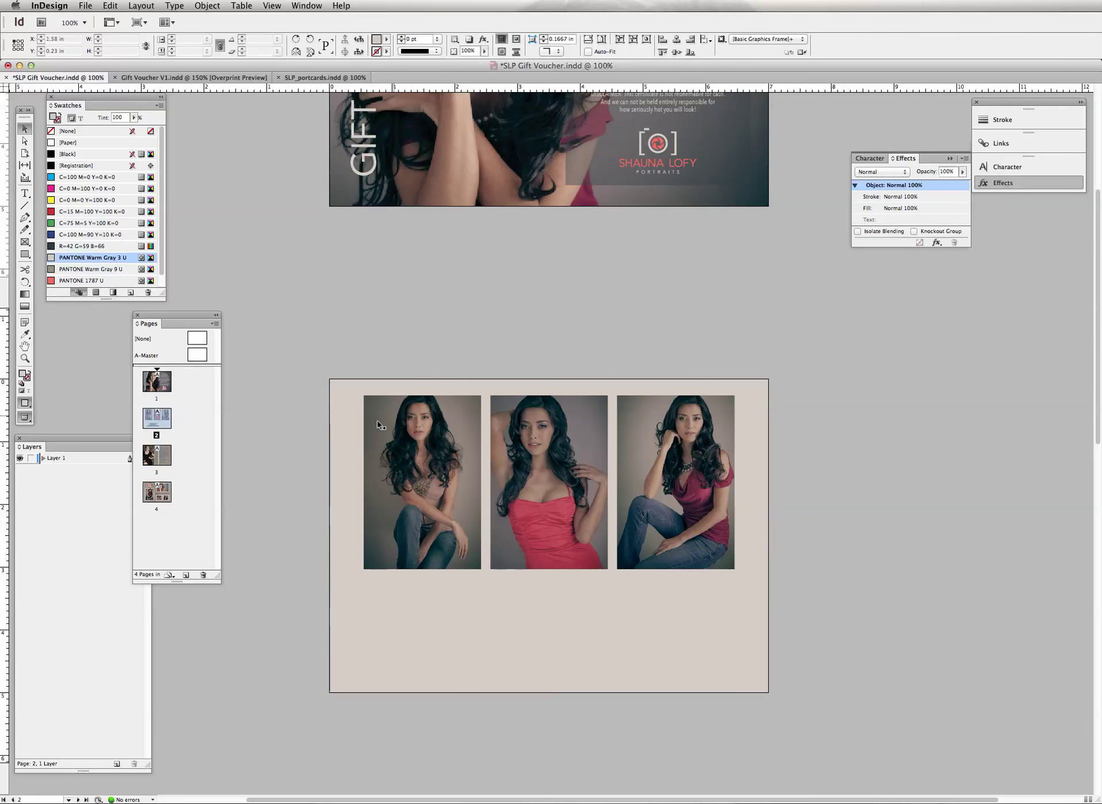
click(330, 422)
shift+click(762, 453)
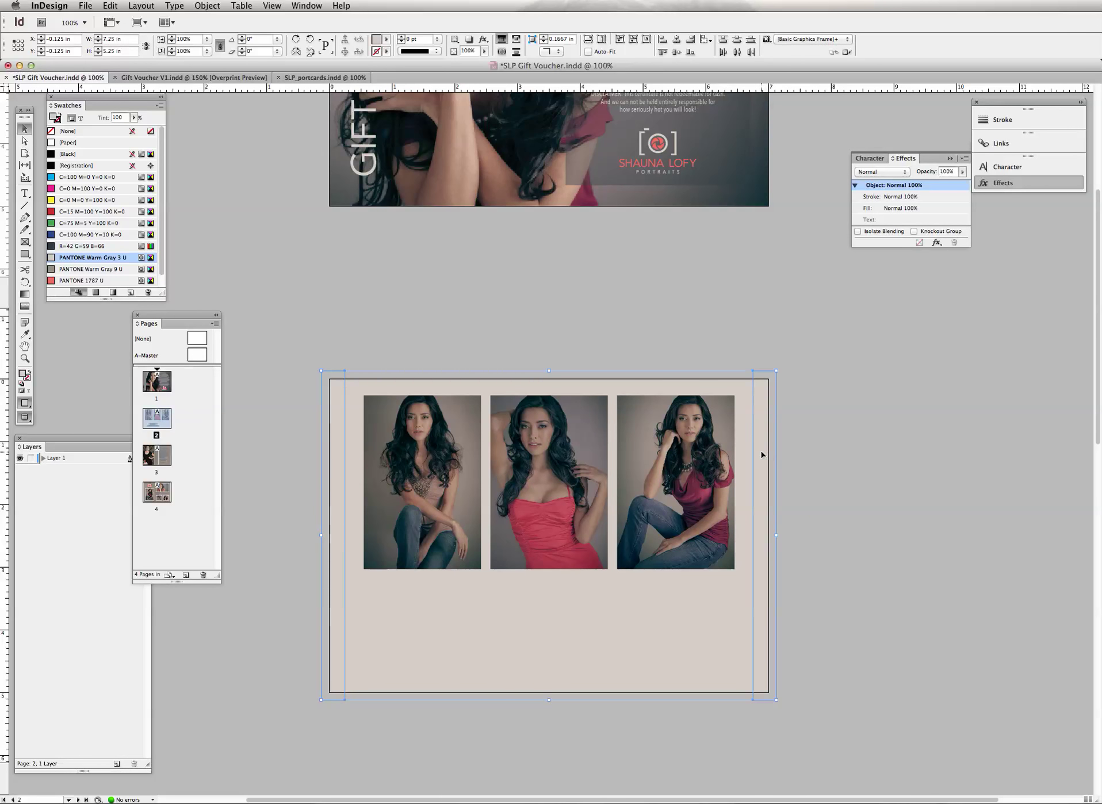
click(113, 268)
click(385, 295)
Paste the contact text into the frame below the photos and colour it PANTONE 1787 U
key(t)
click(499, 600)
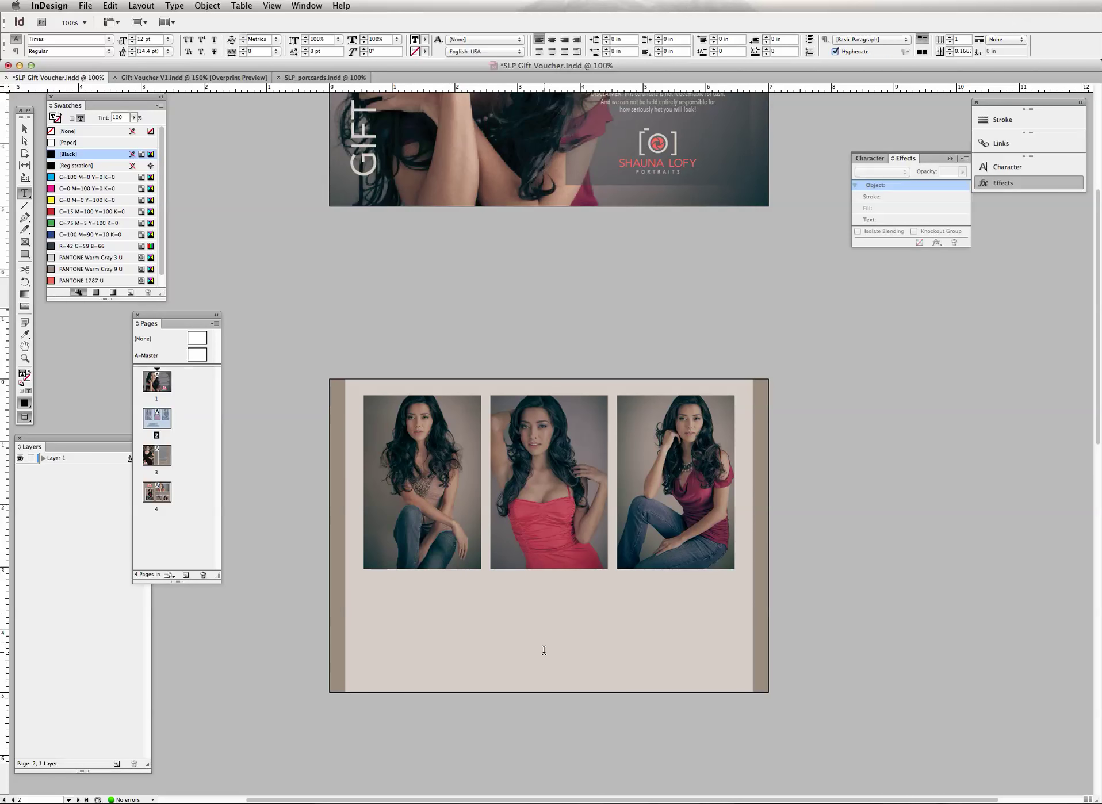
click(26, 130)
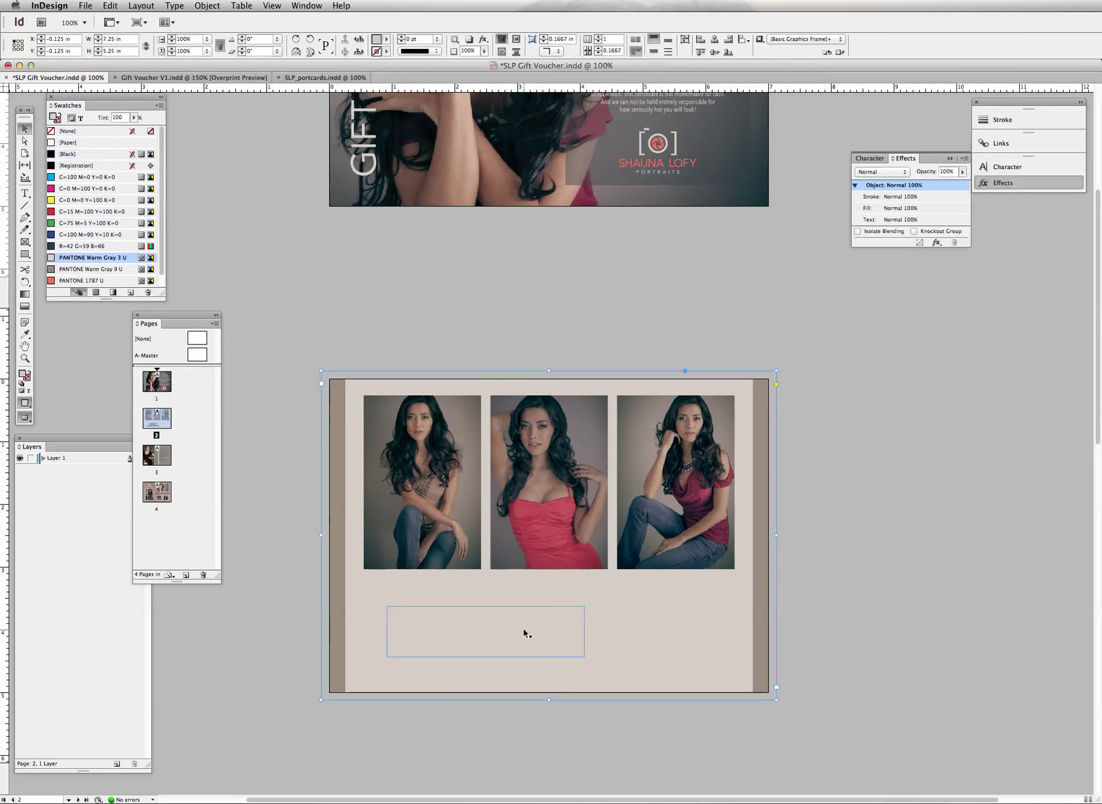
click(521, 625)
click(24, 193)
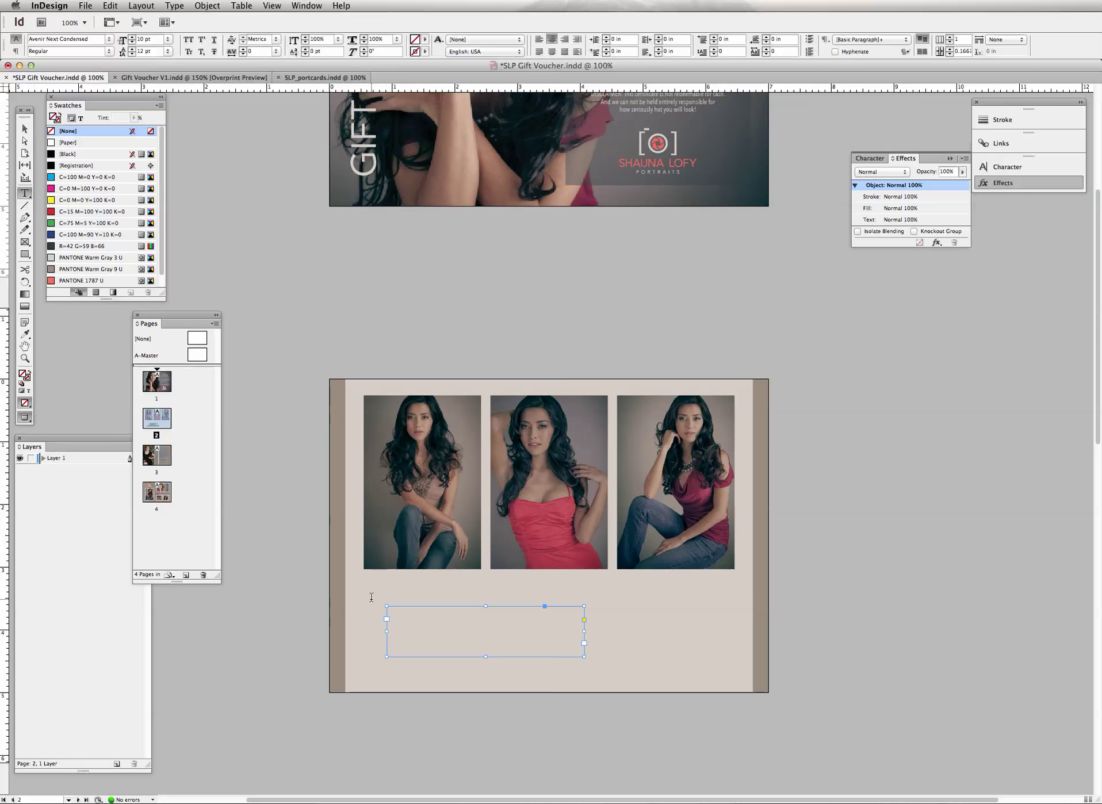
click(397, 615)
key(super+v)
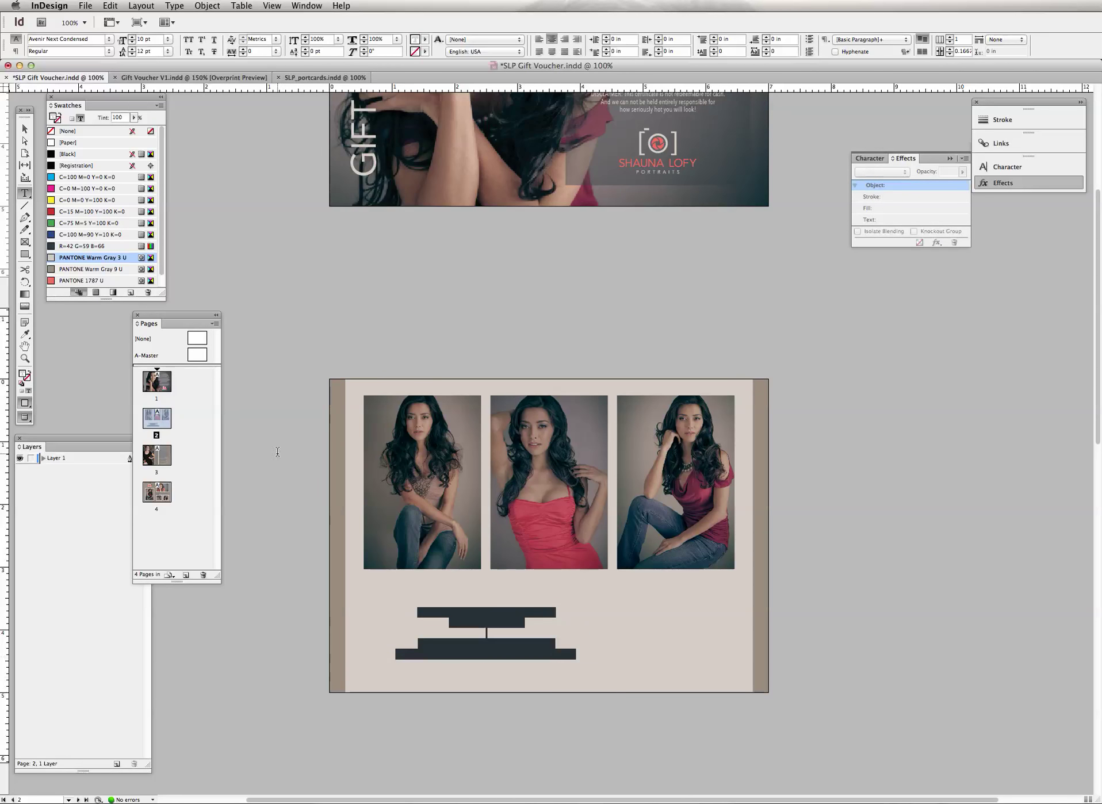
click(73, 281)
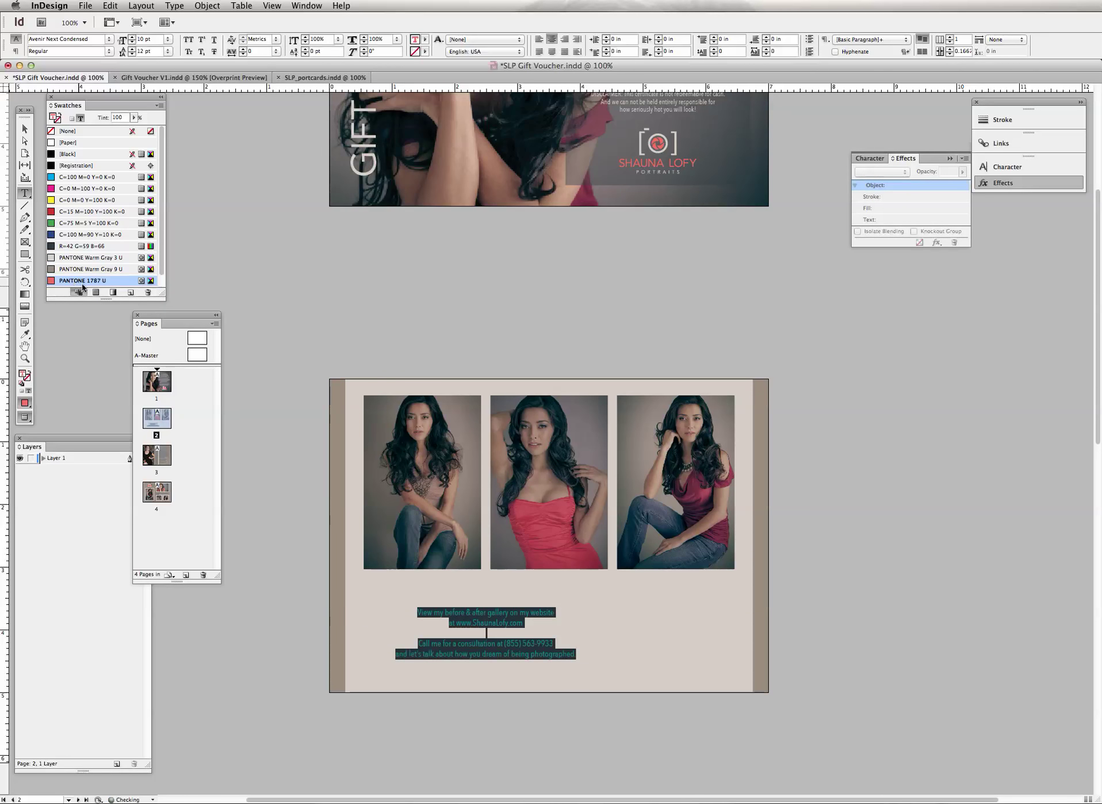
click(25, 129)
click(360, 286)
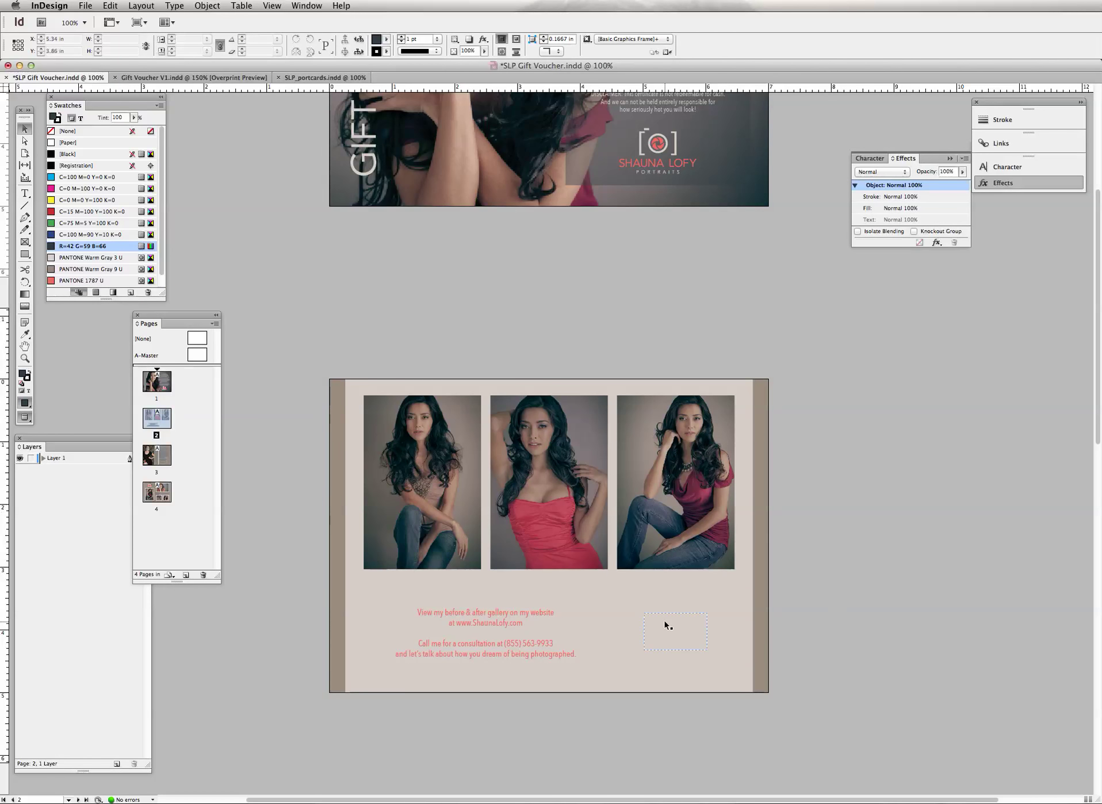
Check the logo, undo and redo the last change, then switch to Gift Voucher V1.indd
click(665, 620)
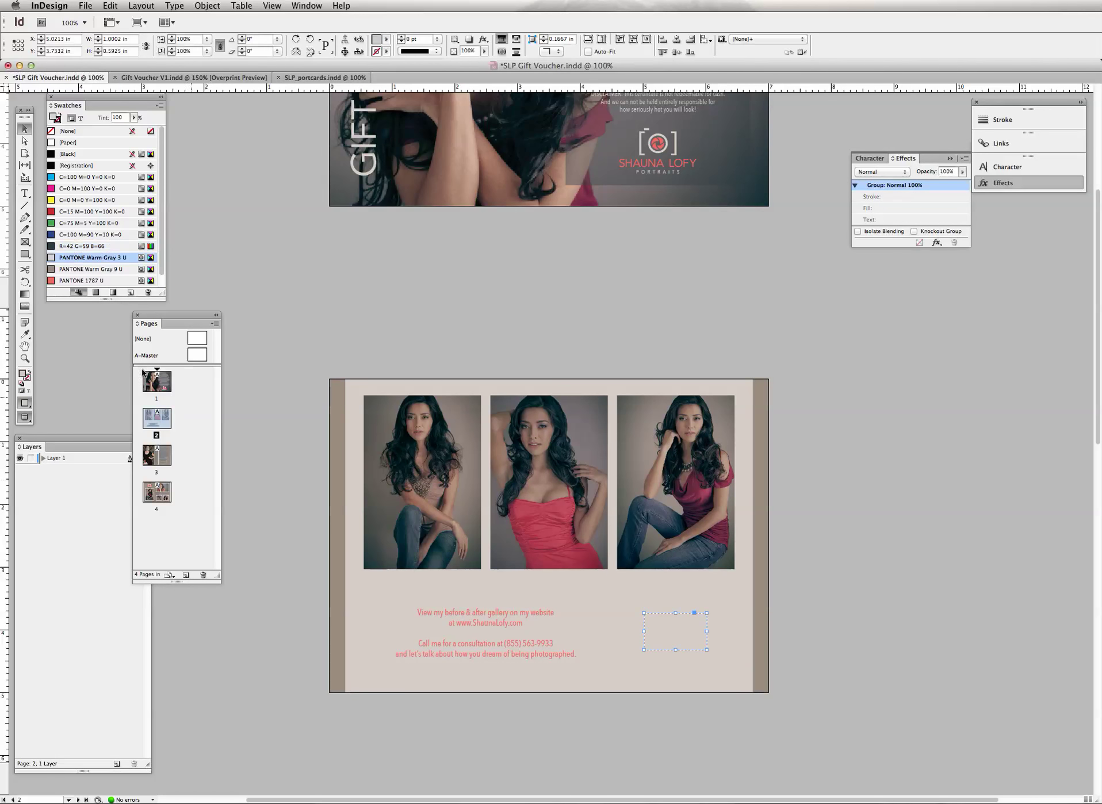
click(293, 280)
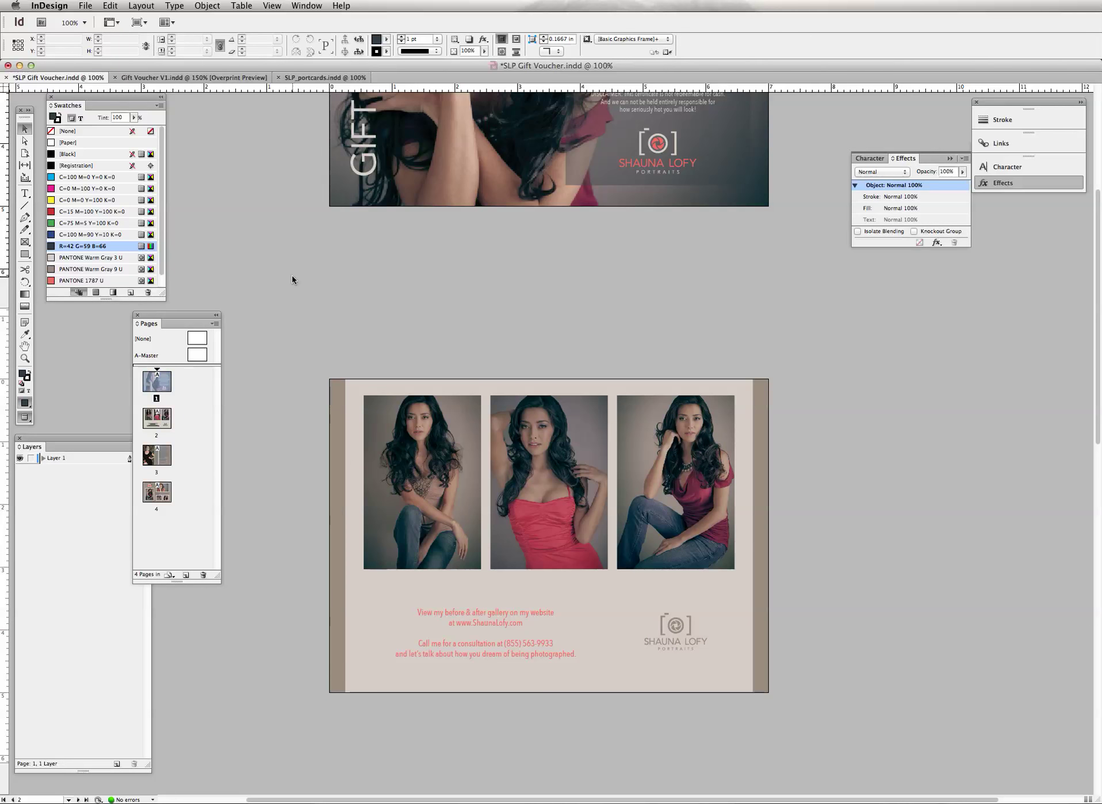
key(super+z)
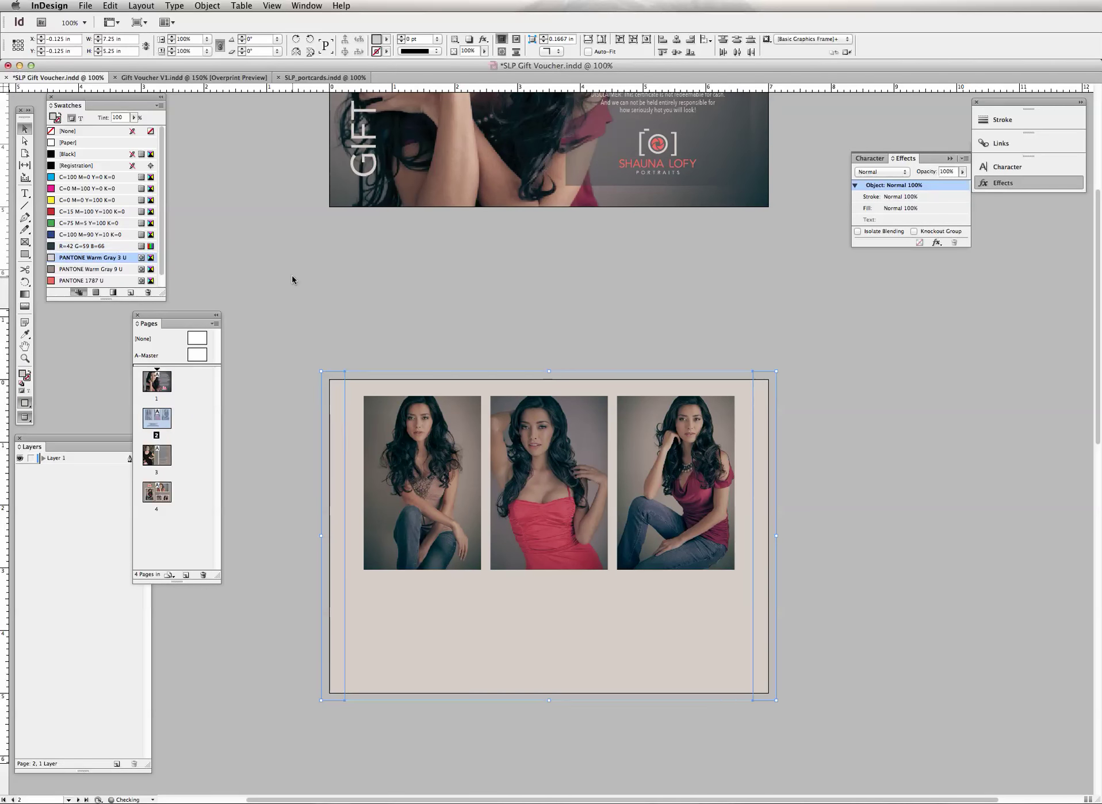
key(super+shift+z)
click(289, 274)
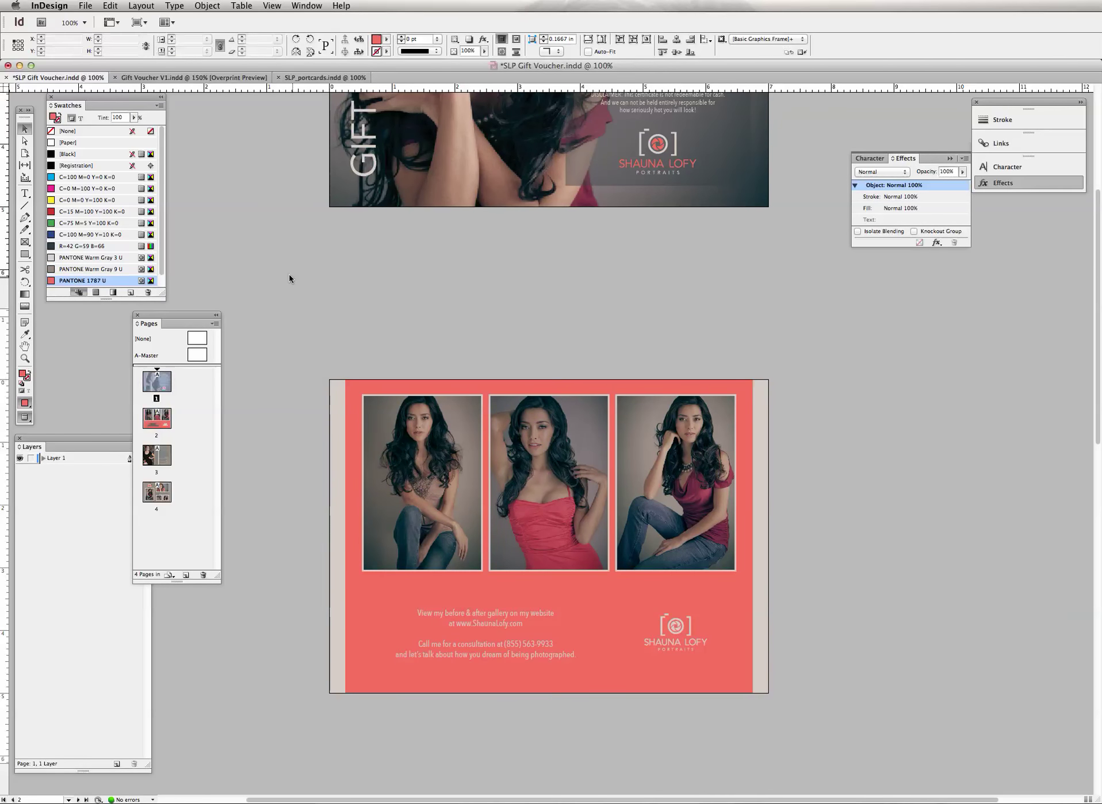
click(194, 77)
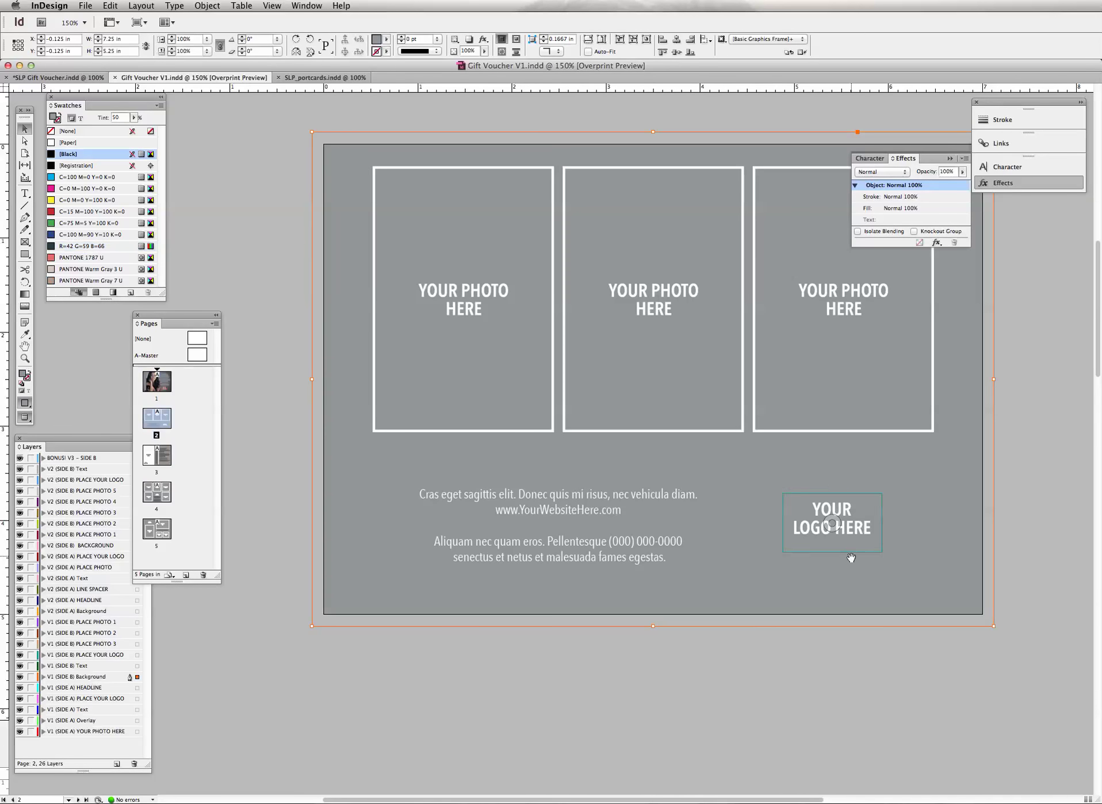
Fill the back page background with PANTONE 1787 U at 100% tint
scroll(845, 635, up, 2)
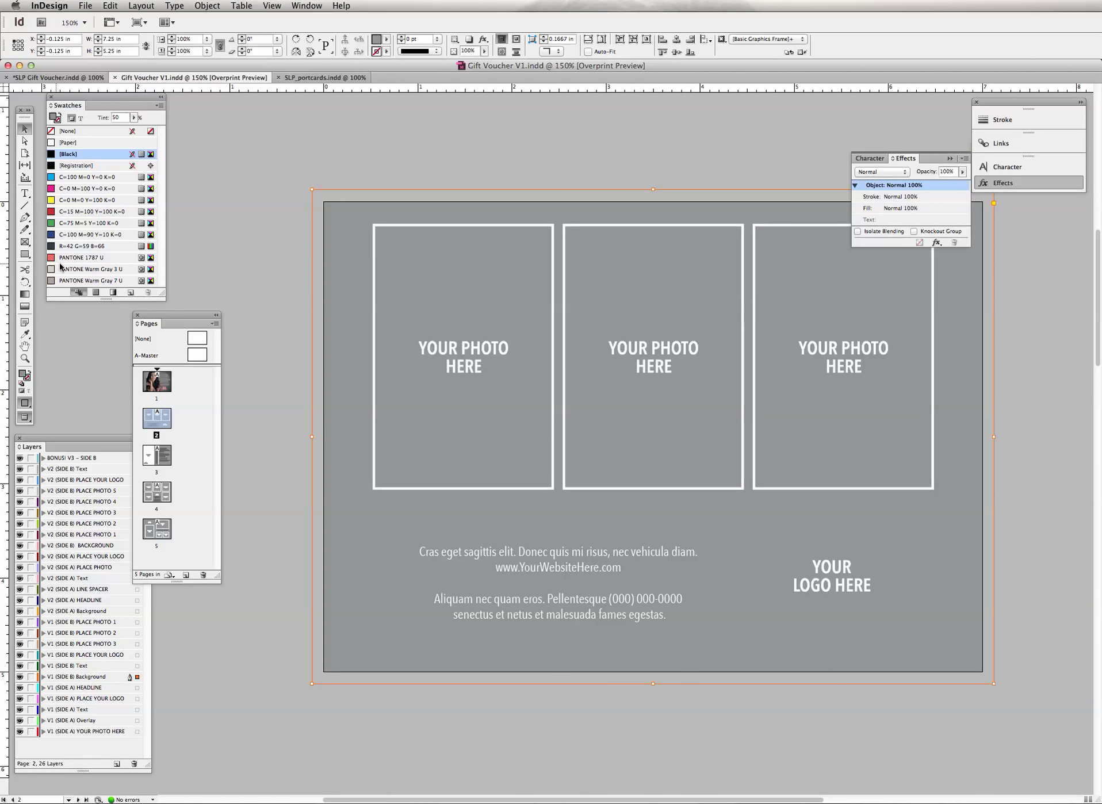
click(81, 257)
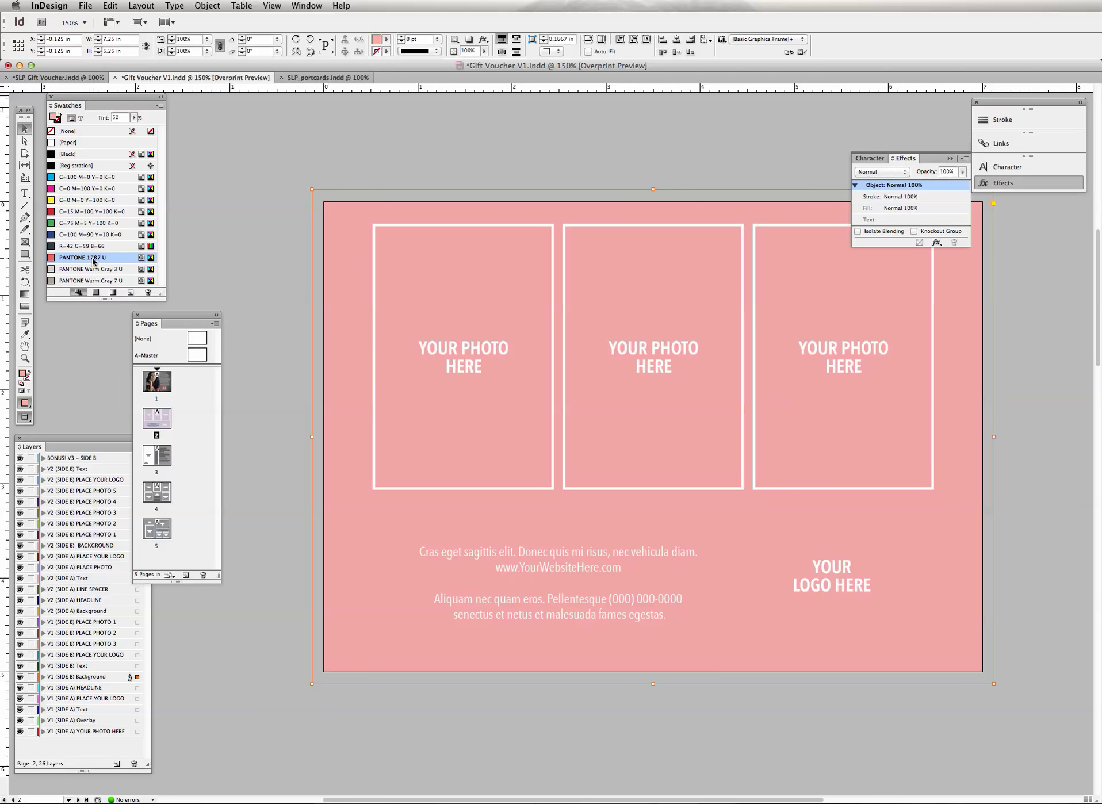
click(125, 117)
click(135, 117)
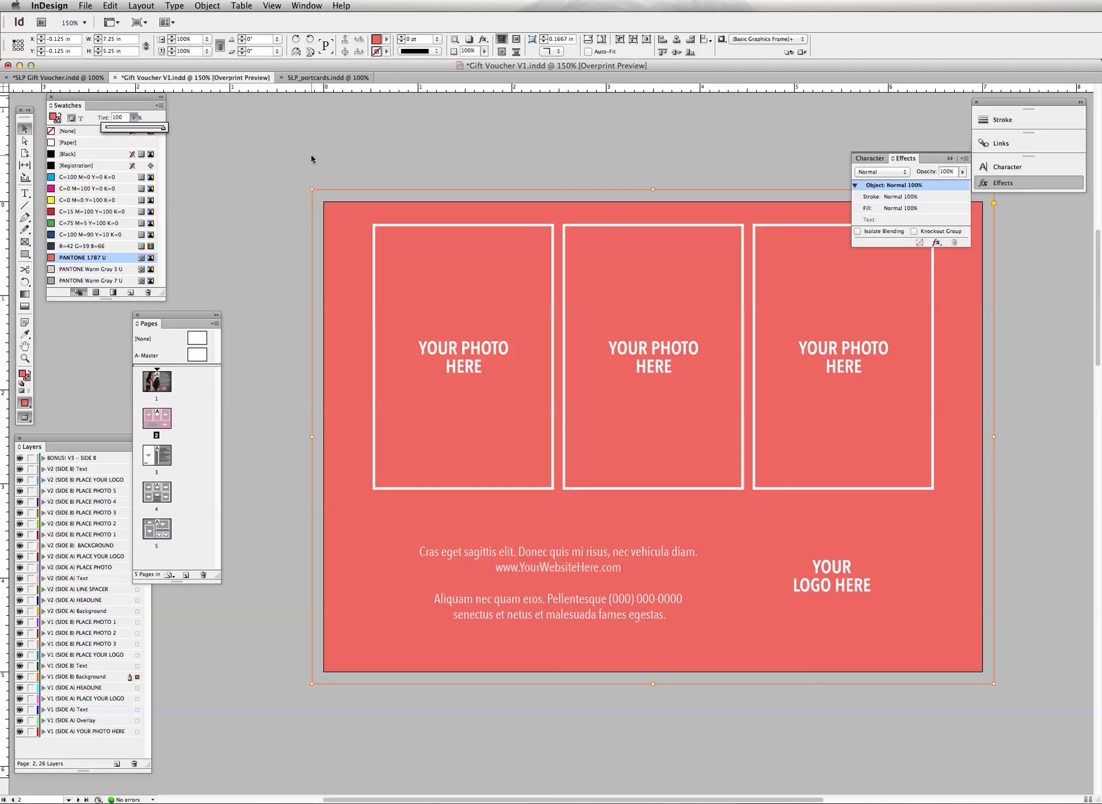
click(411, 151)
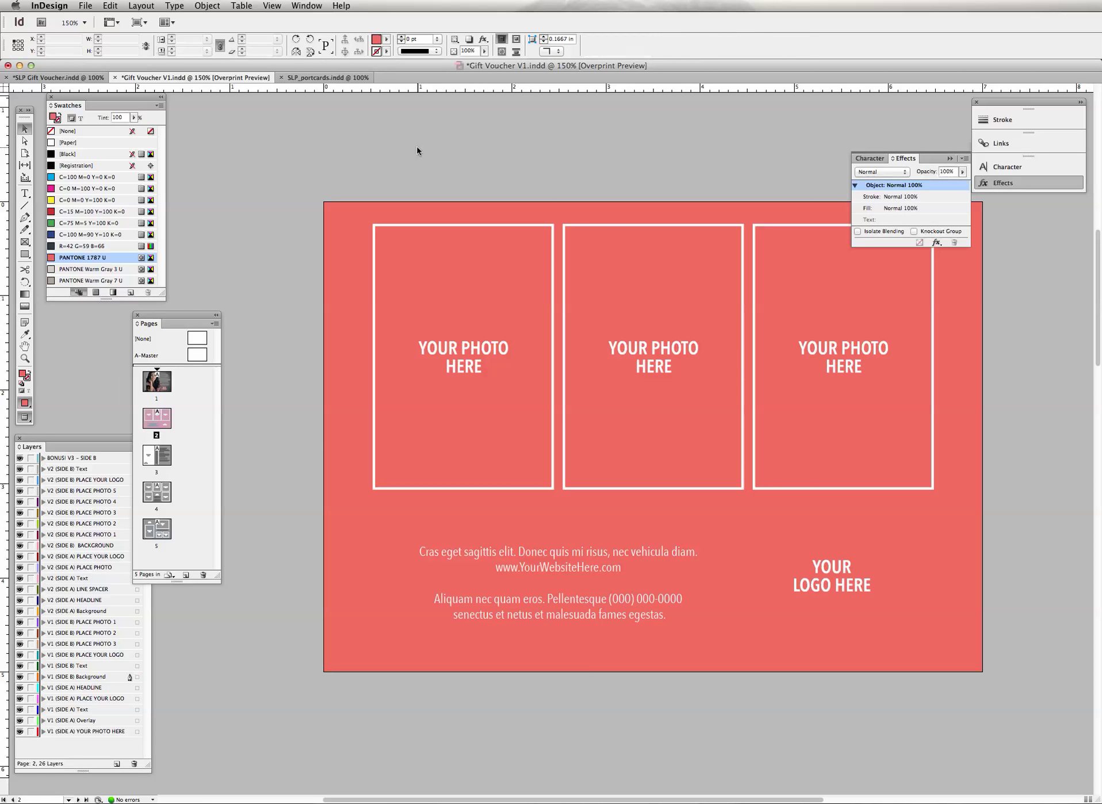
Select the first photo frame, ready to place an image into it
click(501, 393)
click(826, 425)
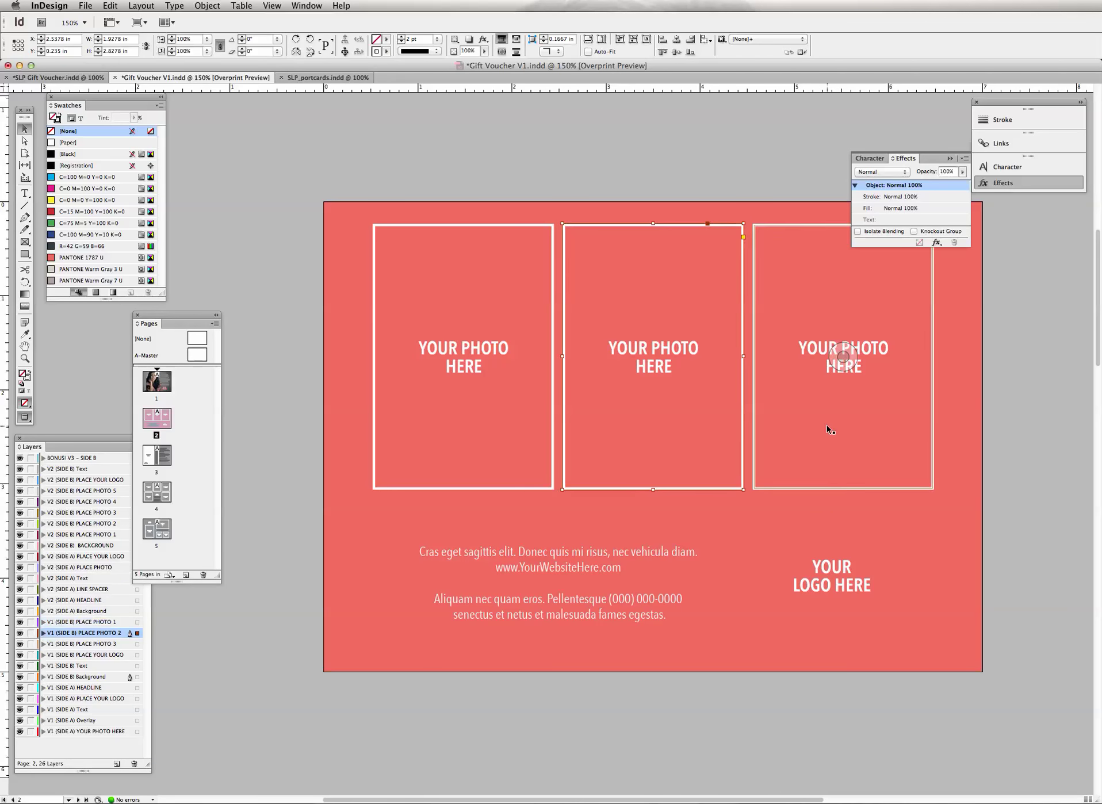
click(504, 281)
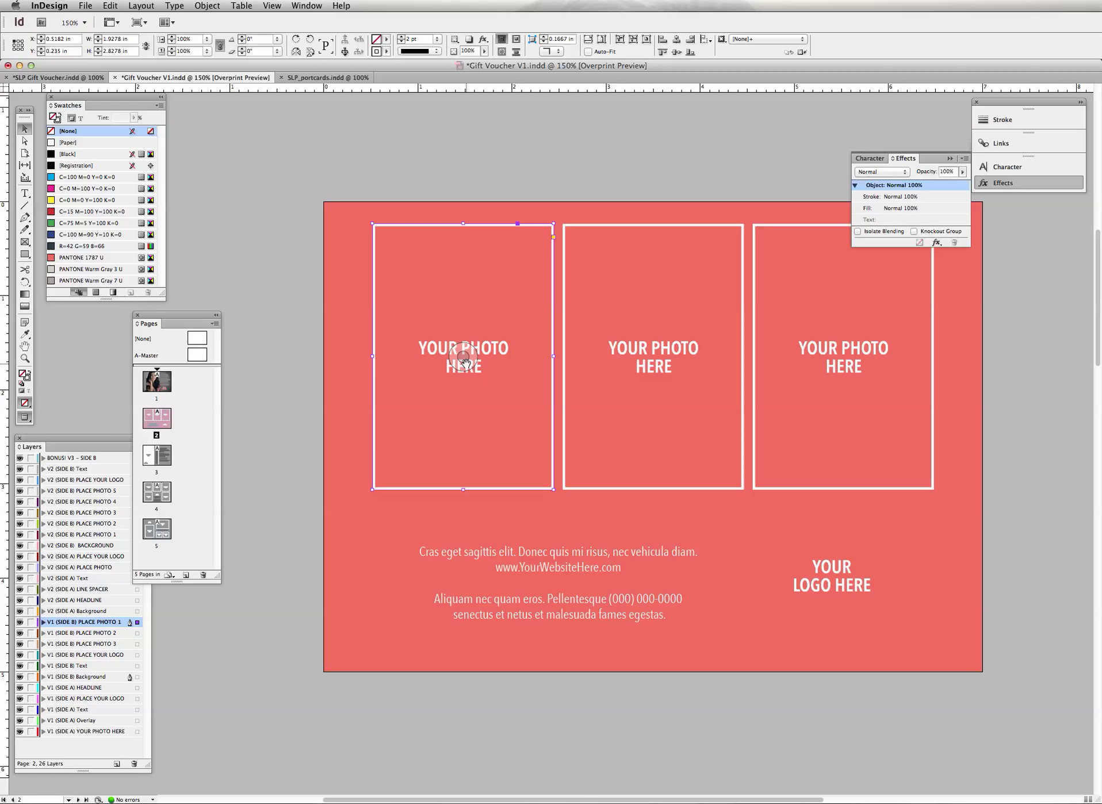
scroll(455, 355, right, 5)
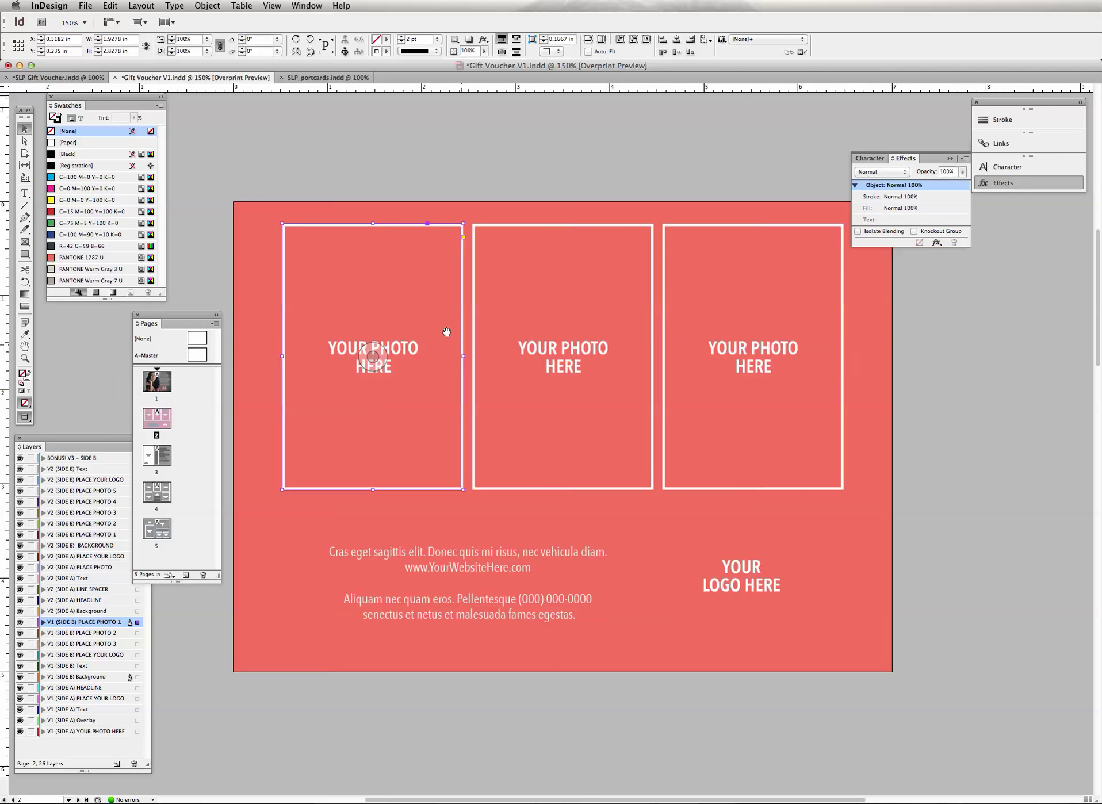
click(85, 6)
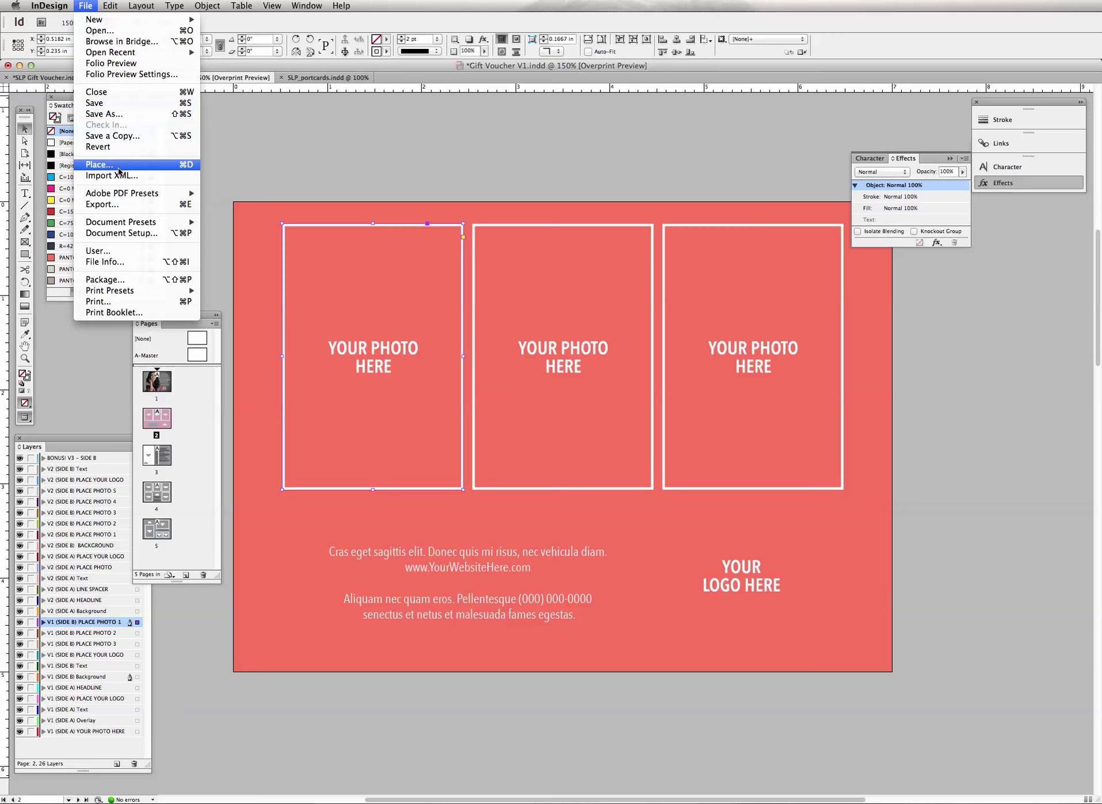
Place the first JPG from Desktop > Postcard Direct Mialer Template > Links into the first frame
click(100, 164)
click(603, 119)
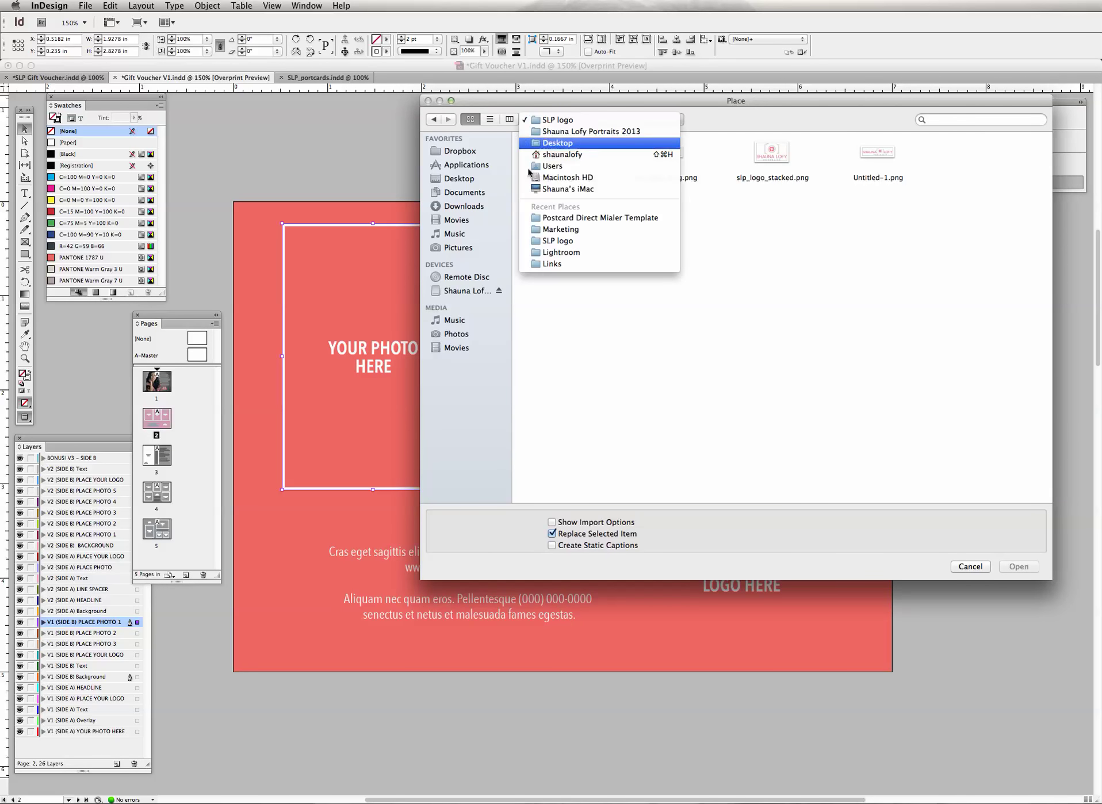
click(458, 230)
click(460, 180)
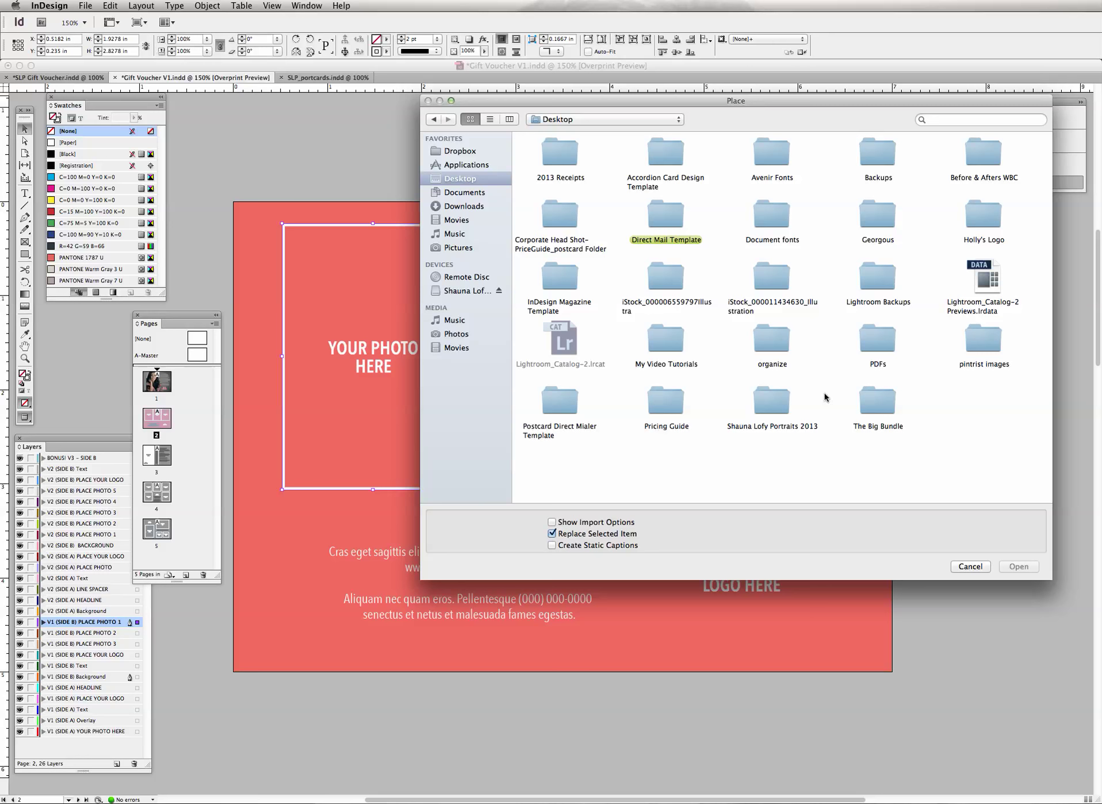
double_click(561, 401)
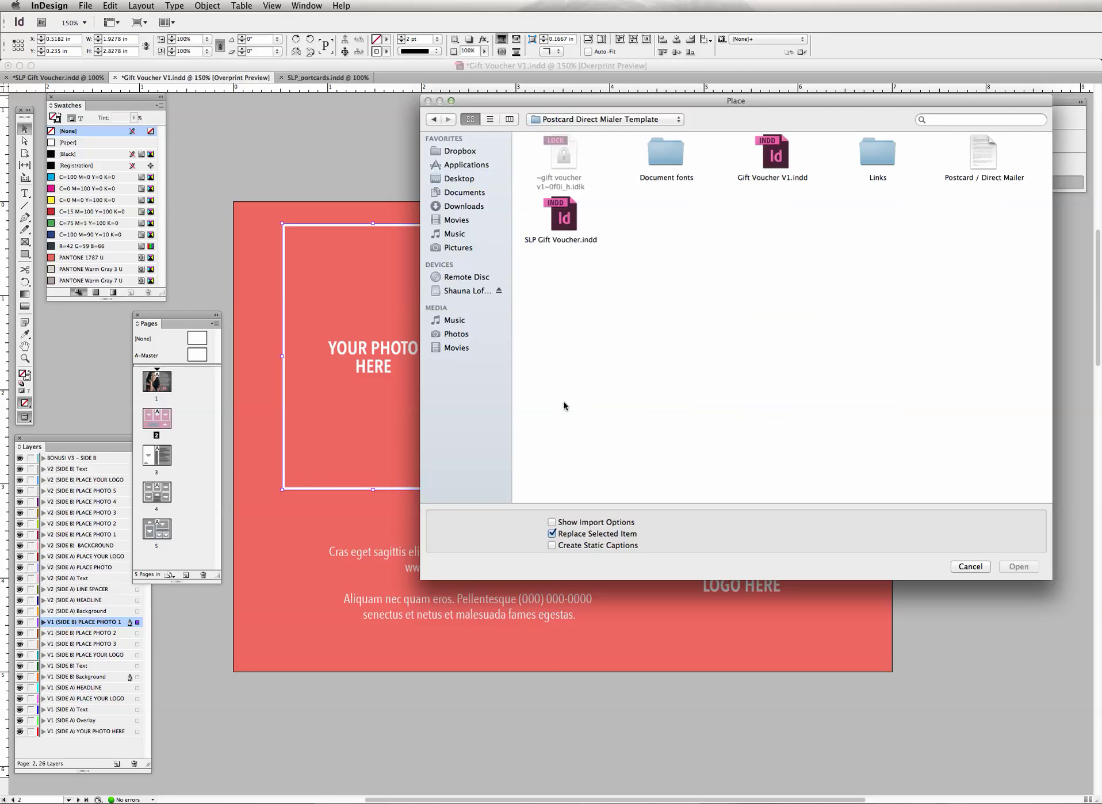
double_click(875, 161)
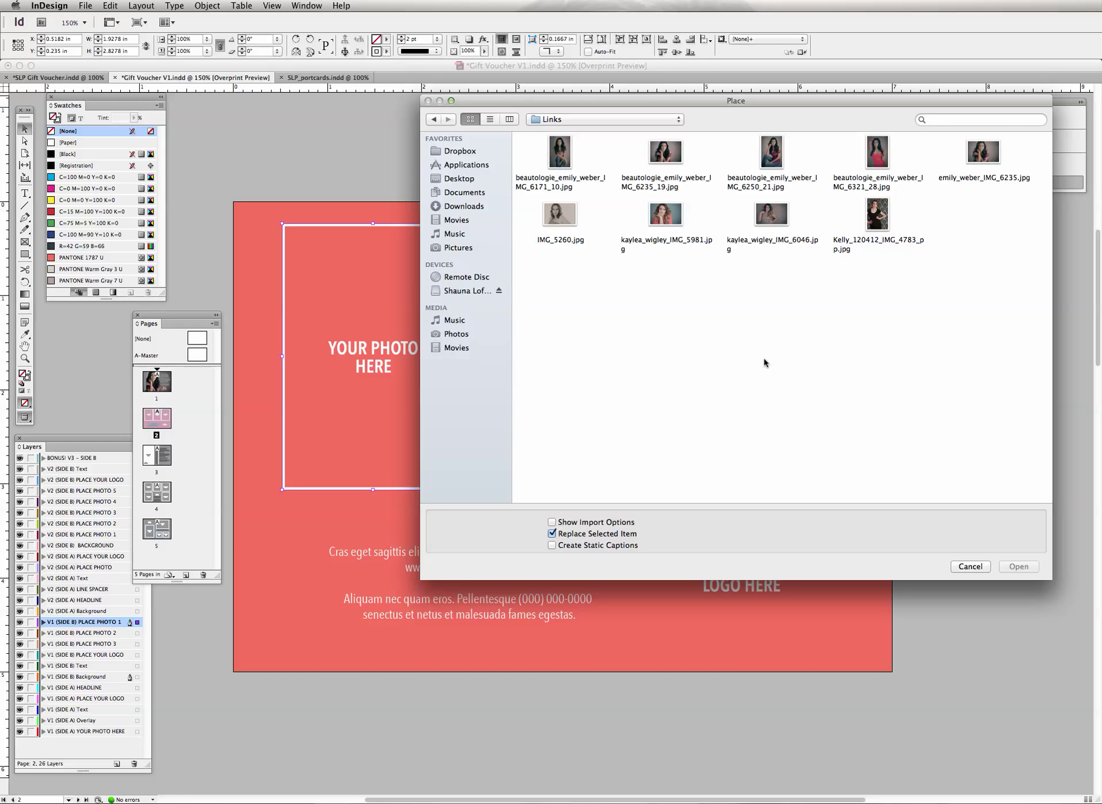
double_click(561, 155)
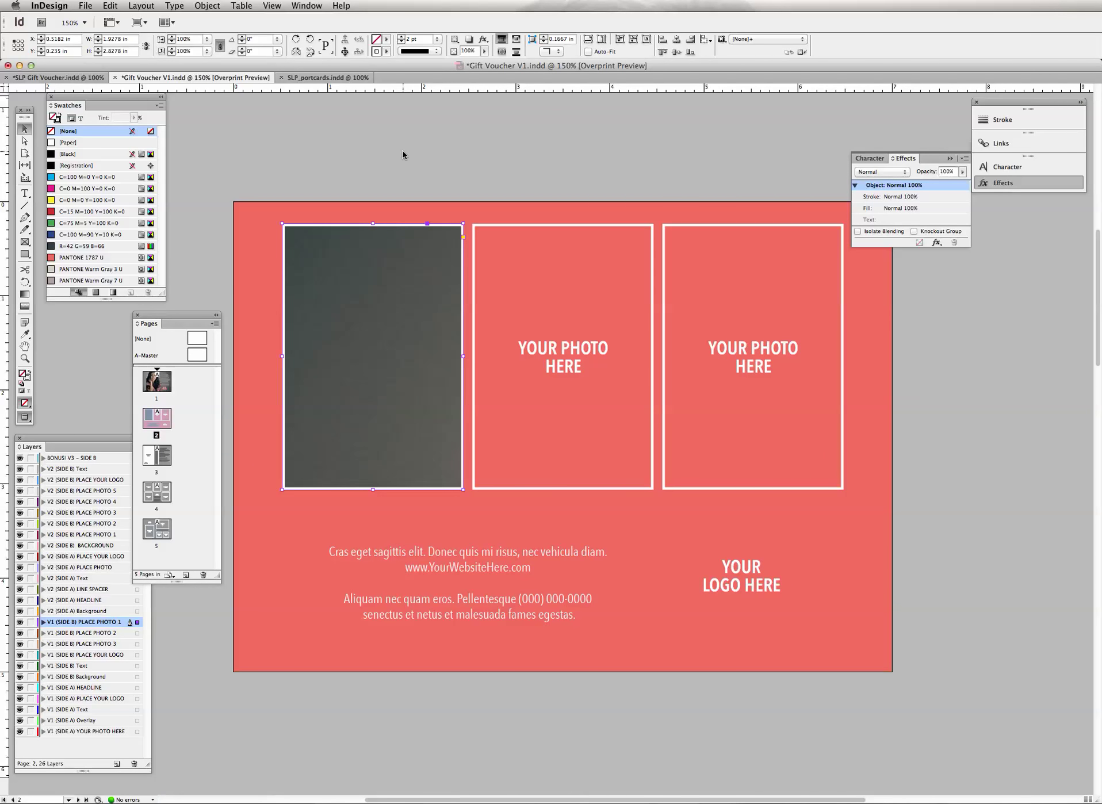
Reposition the placed portrait so her hair shows and scale it down roughly within the first frame
click(24, 141)
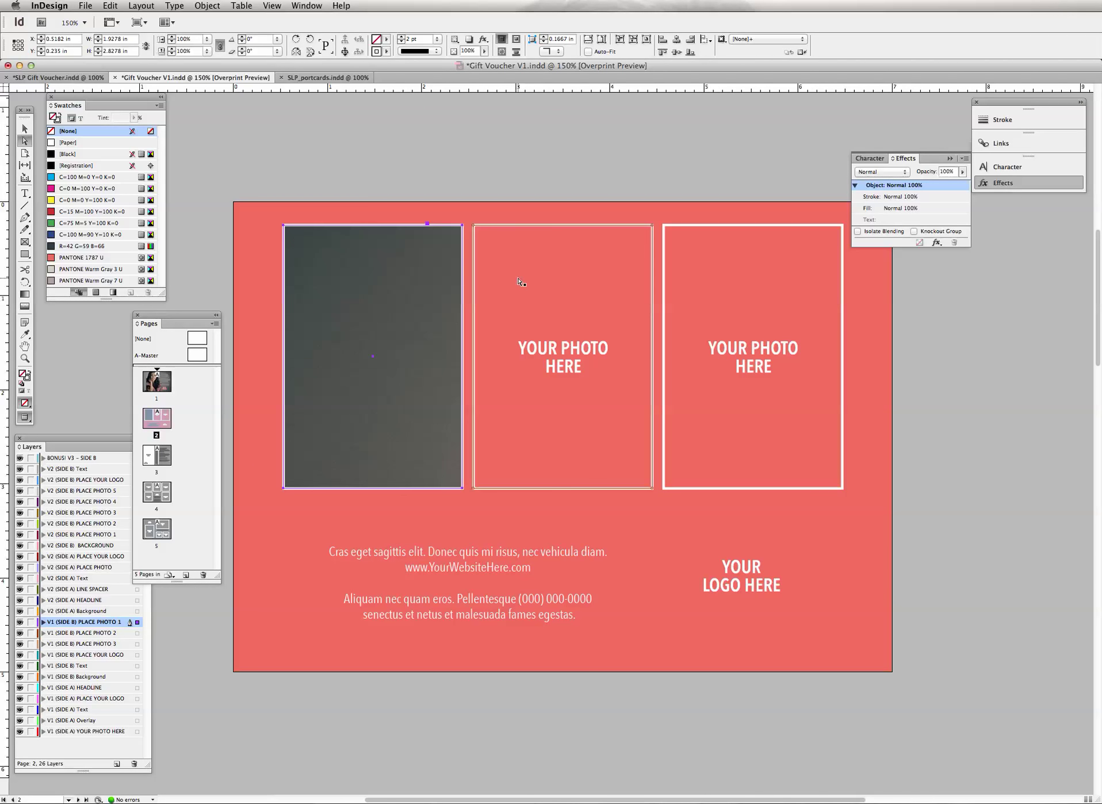
click(404, 266)
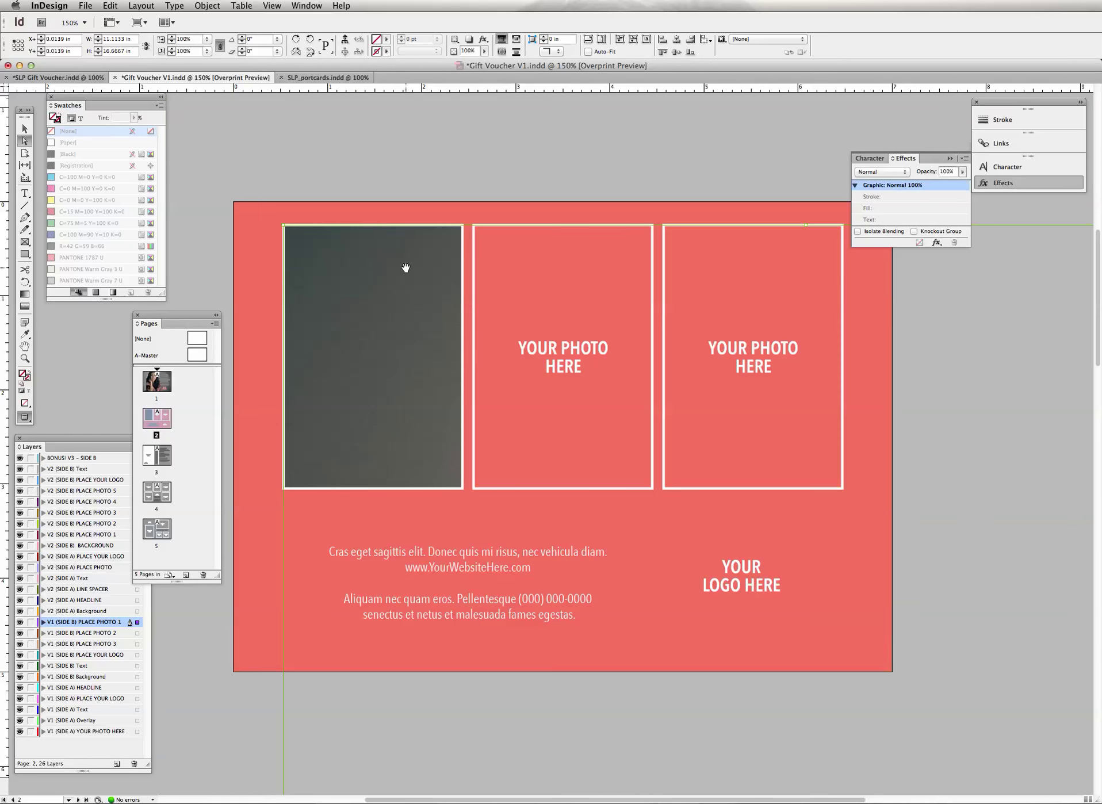
scroll(405, 267, down, 10)
key(super+minus)
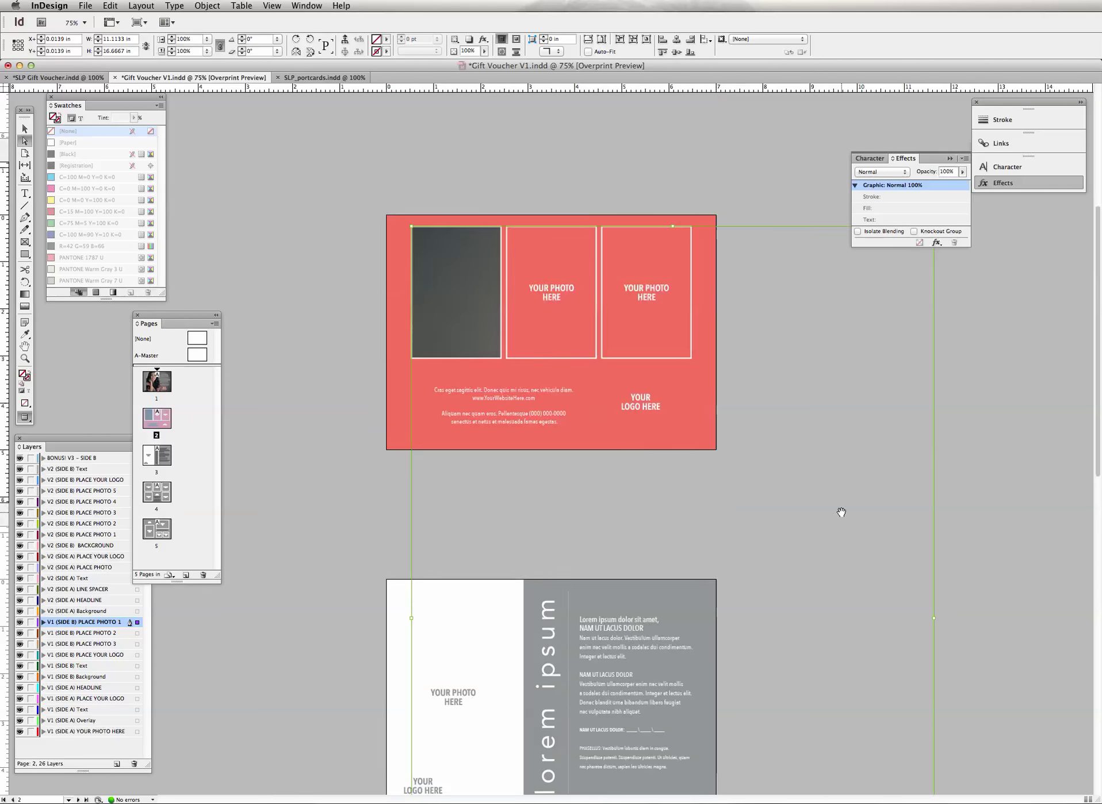
scroll(843, 515, up, 8)
drag(513, 614, 432, 300)
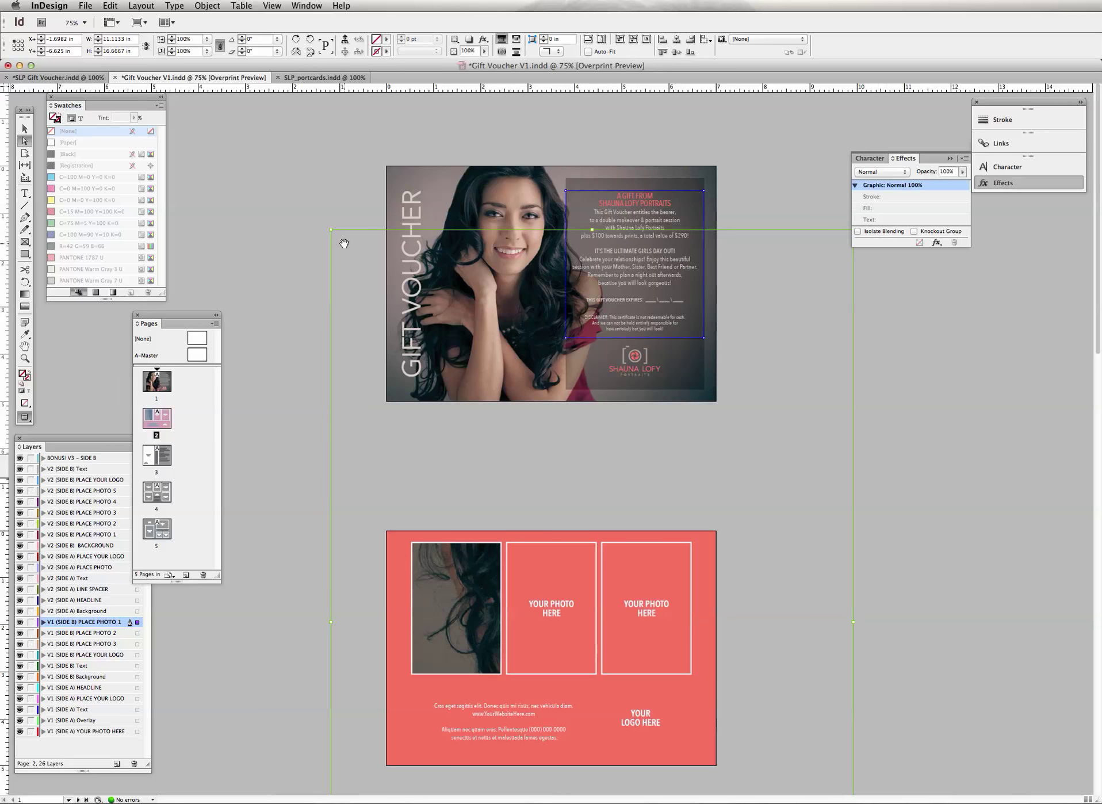
drag(331, 230, 477, 495)
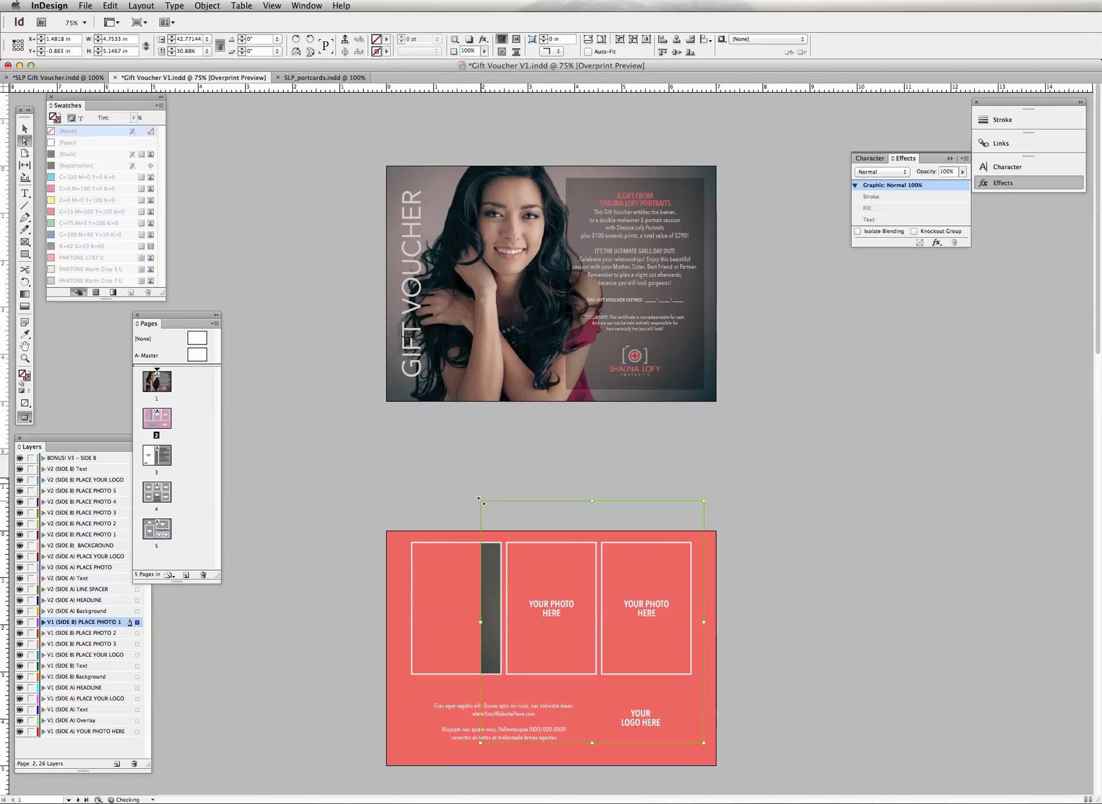
key(super+z)
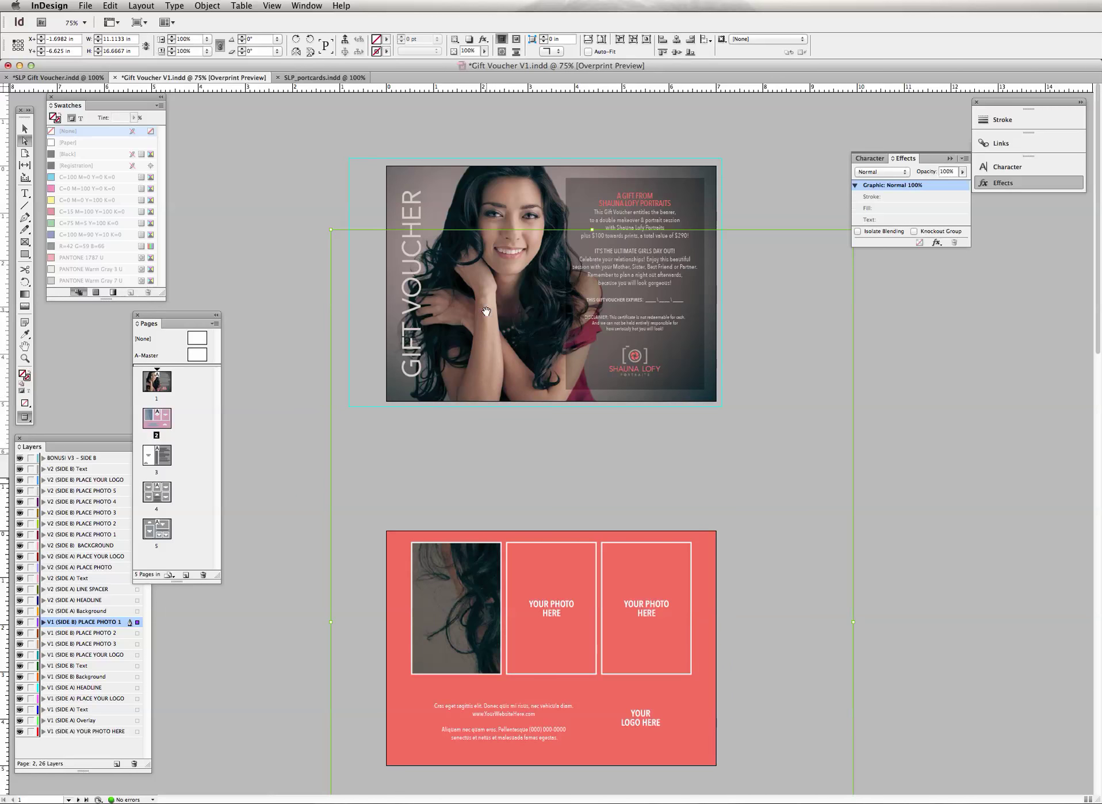
drag(333, 234, 500, 474)
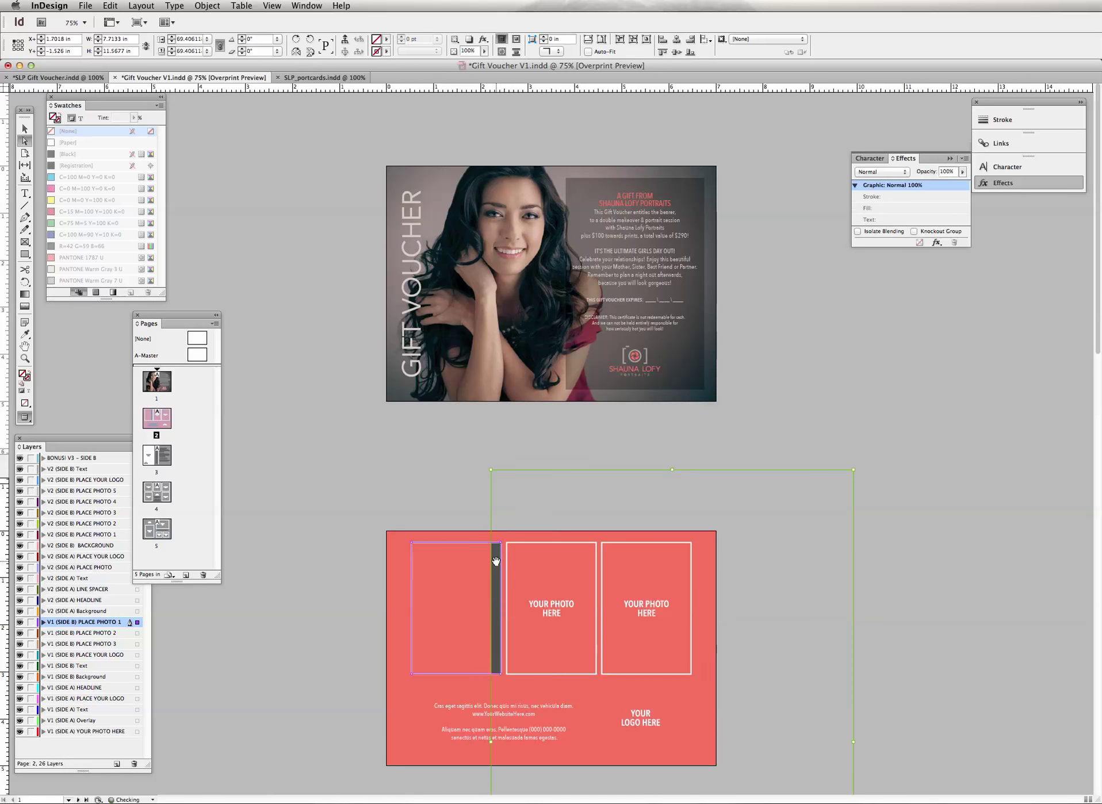
drag(420, 542, 413, 435)
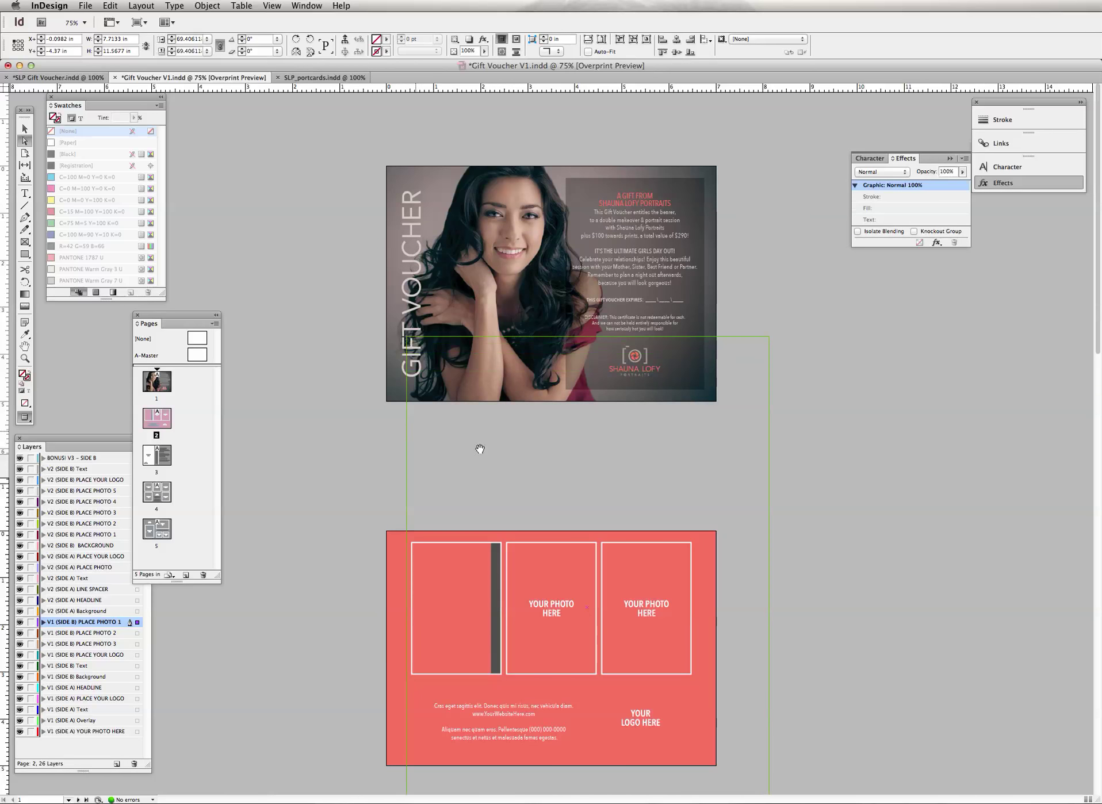
drag(768, 608, 504, 601)
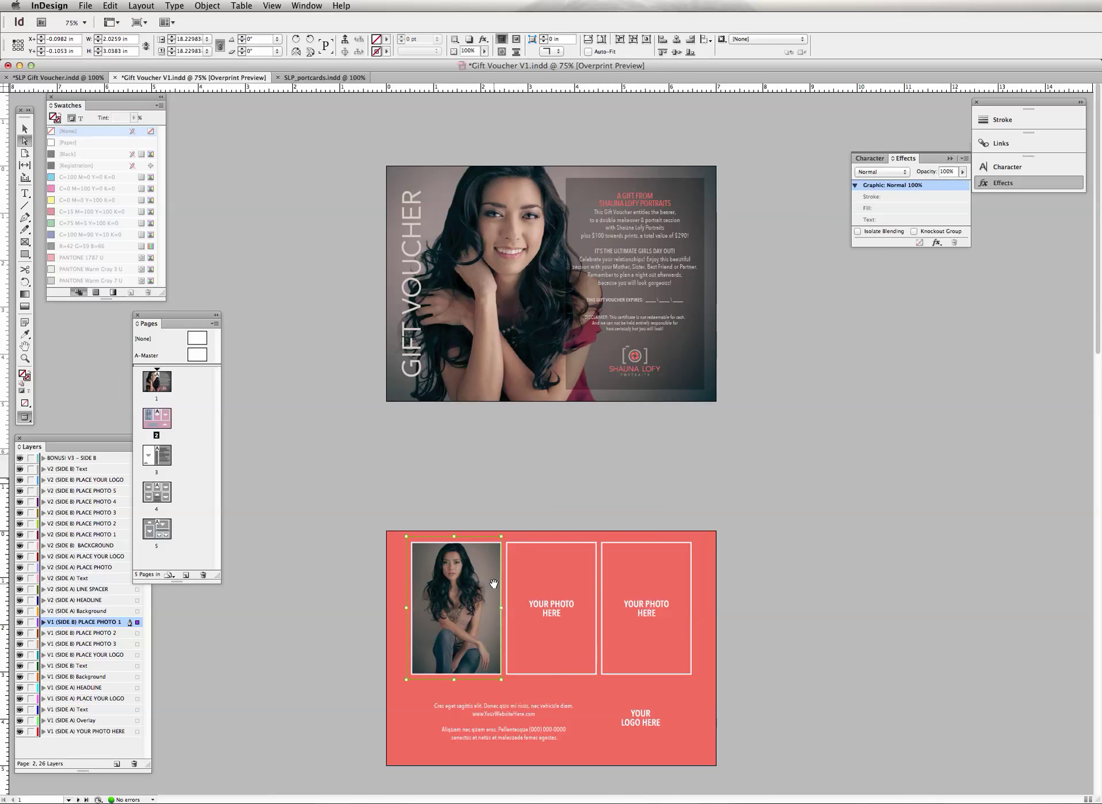
At 200% zoom, trim the photo's left, top and right edges to fit the left box
key(super+0)
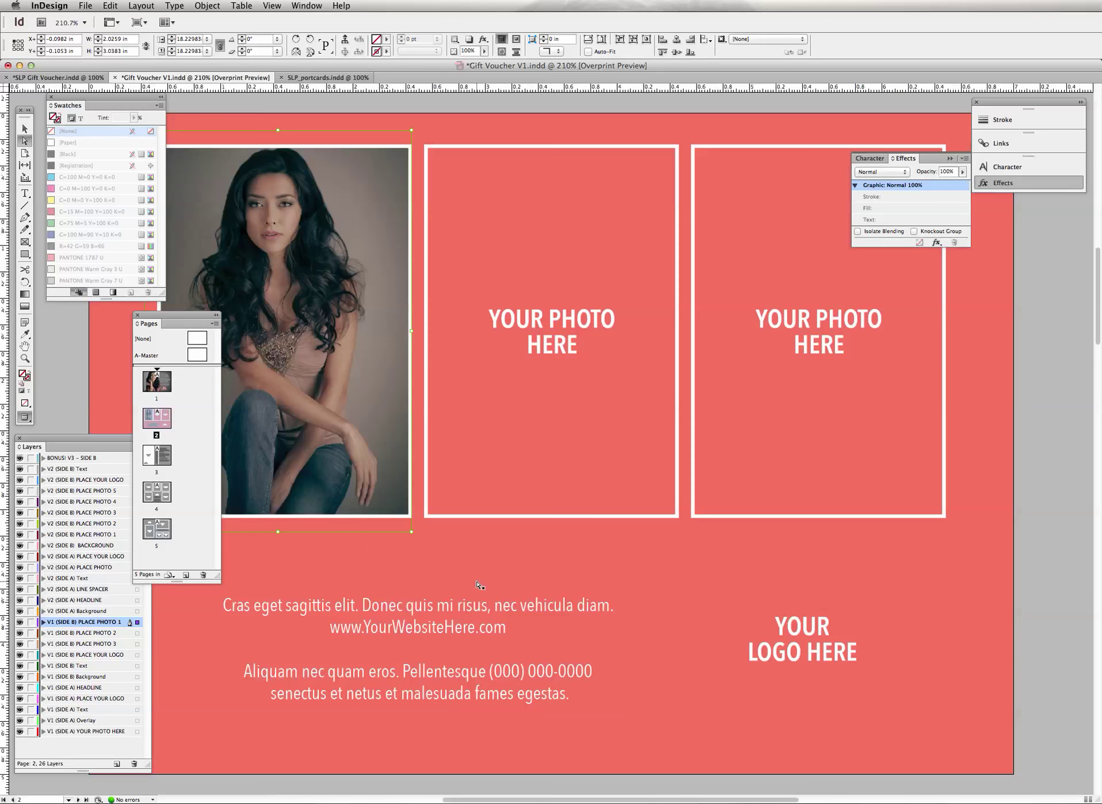
key(super+2)
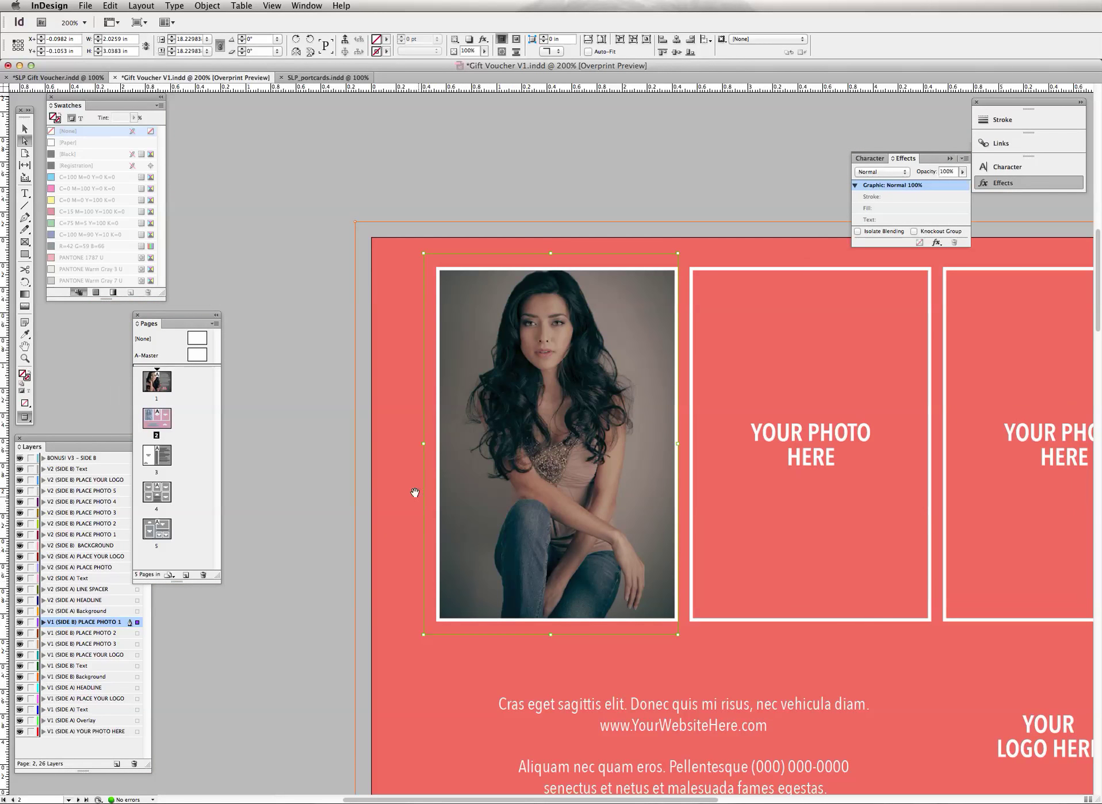
drag(425, 448, 437, 446)
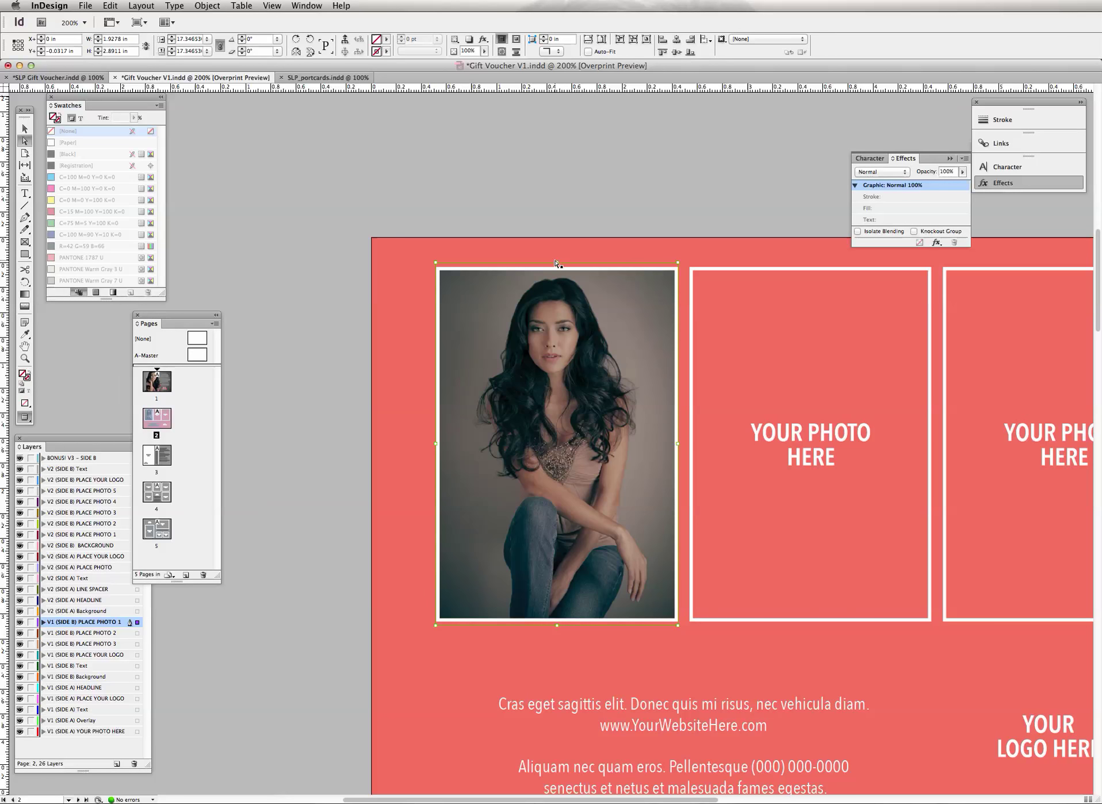
drag(557, 263, 556, 255)
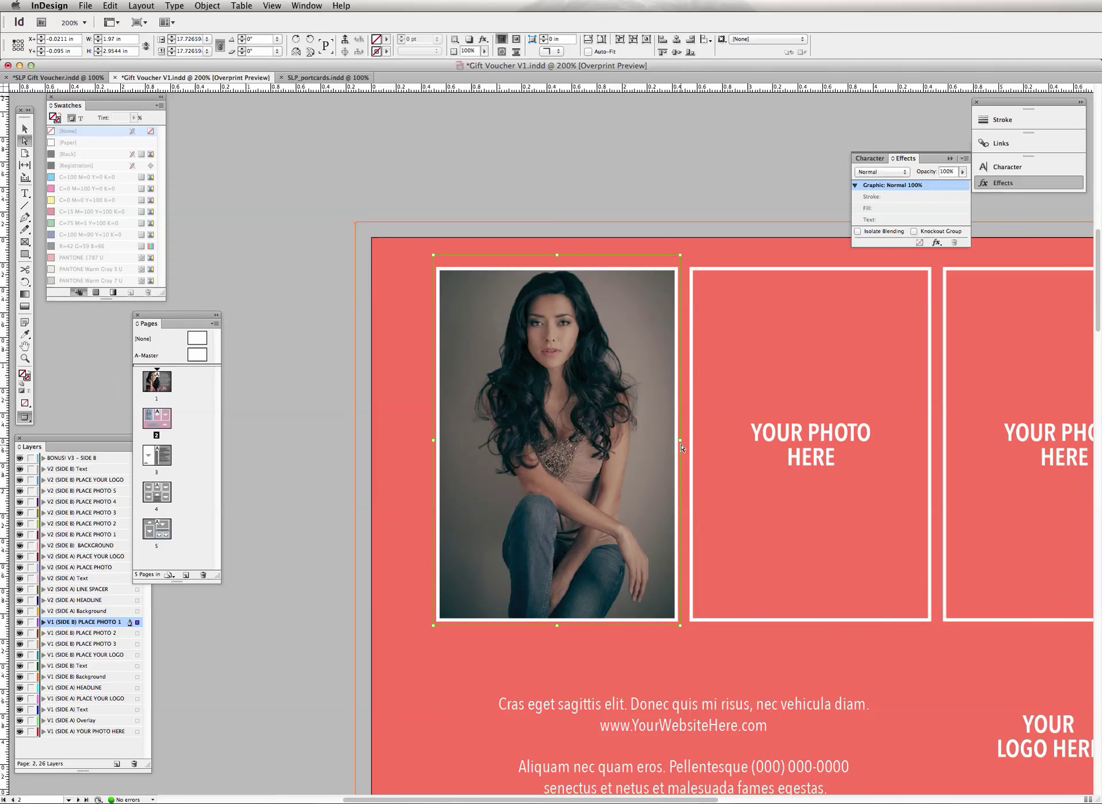
drag(680, 440, 663, 441)
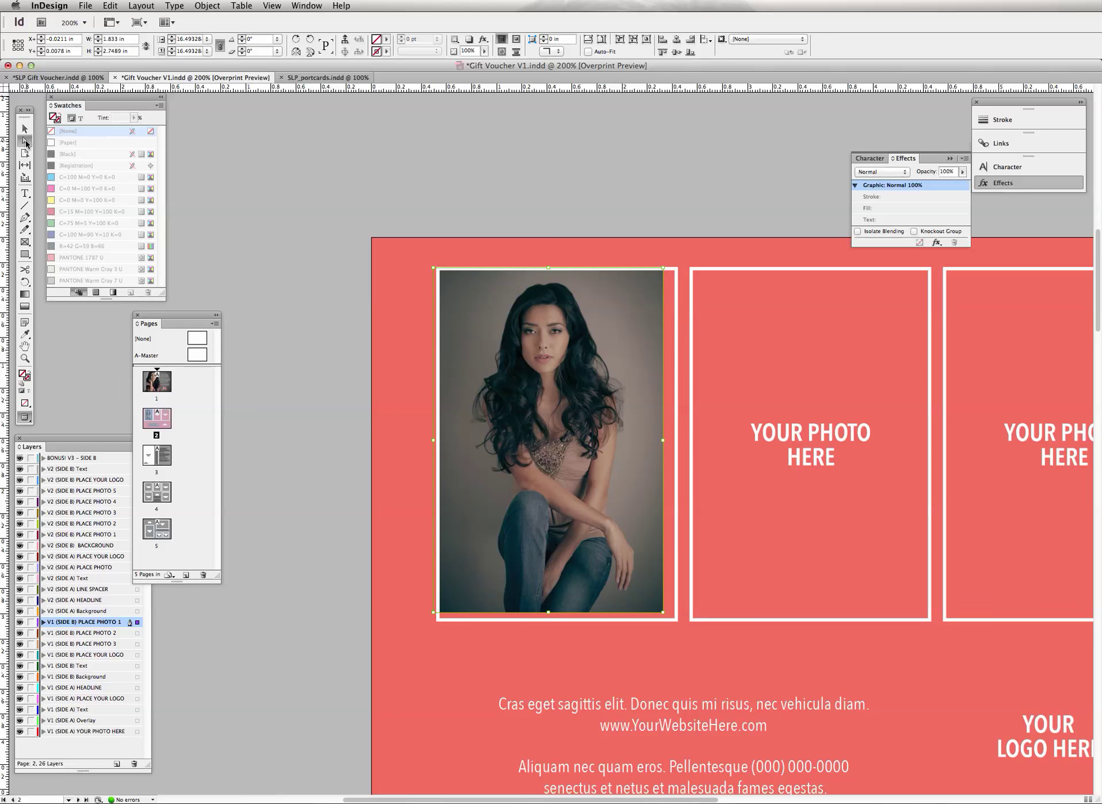
click(308, 160)
click(25, 129)
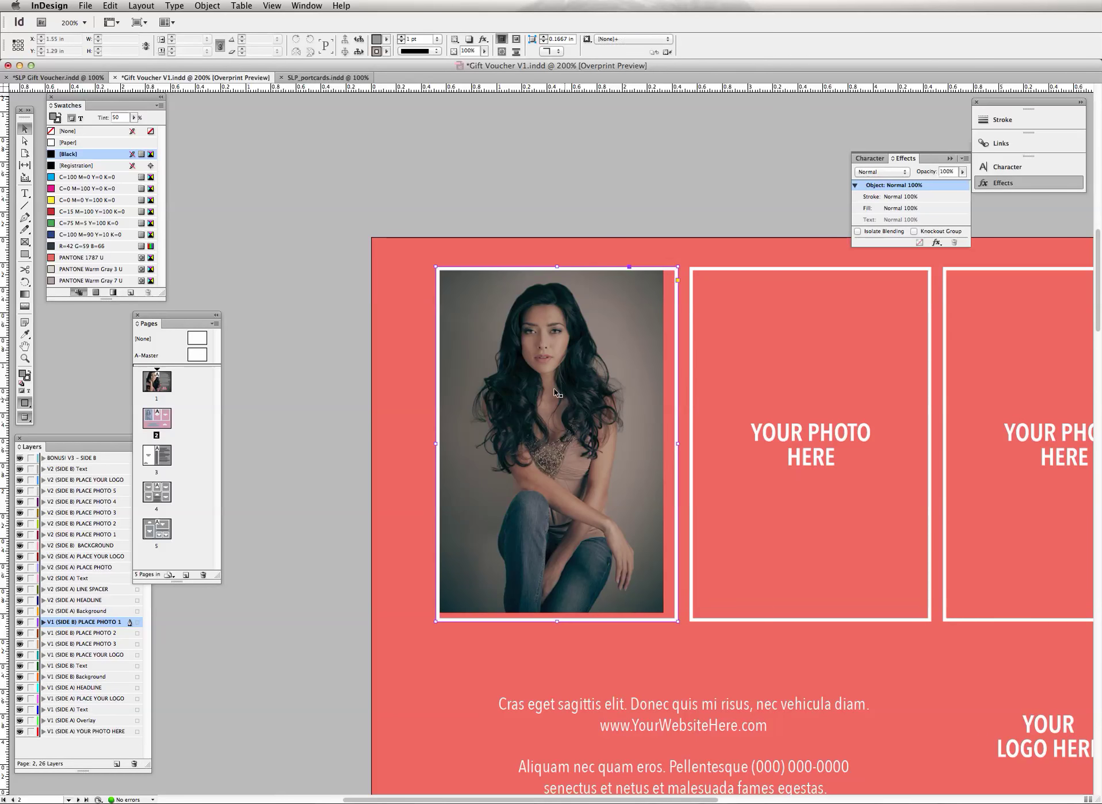
Enlarge the first portrait from its corner handle and nudge it up to fill the left box
click(567, 339)
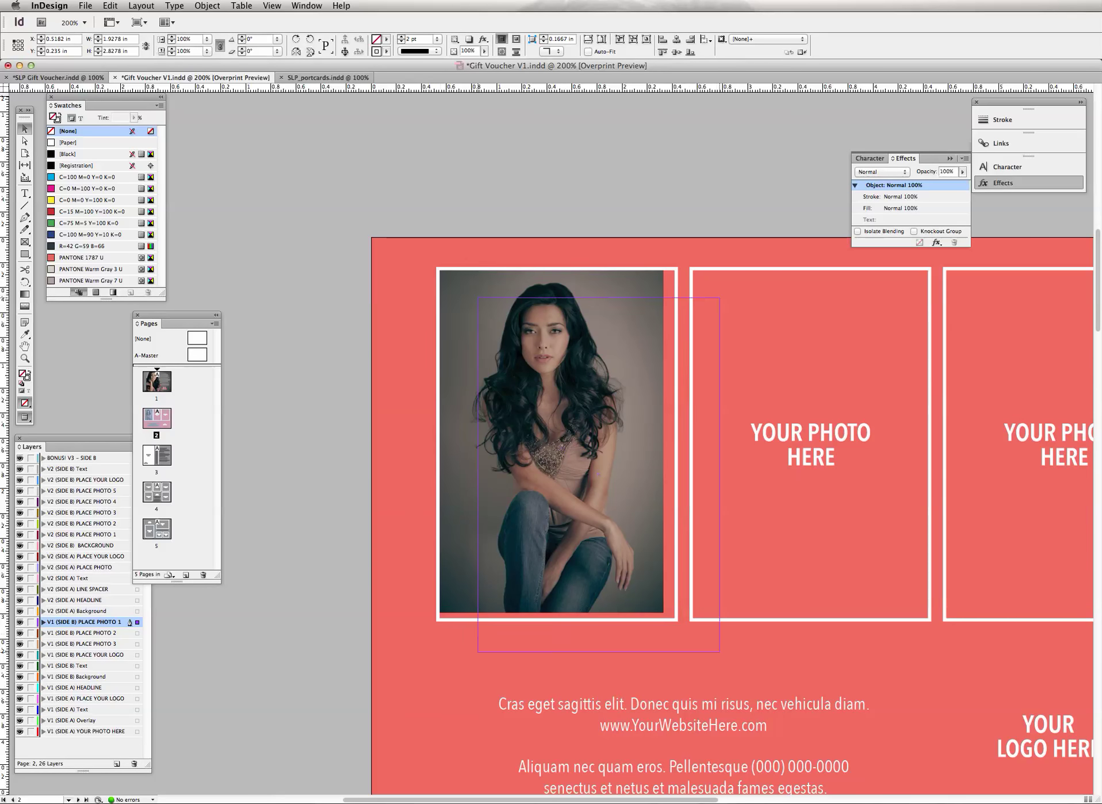
drag(605, 368, 607, 367)
key(super+z)
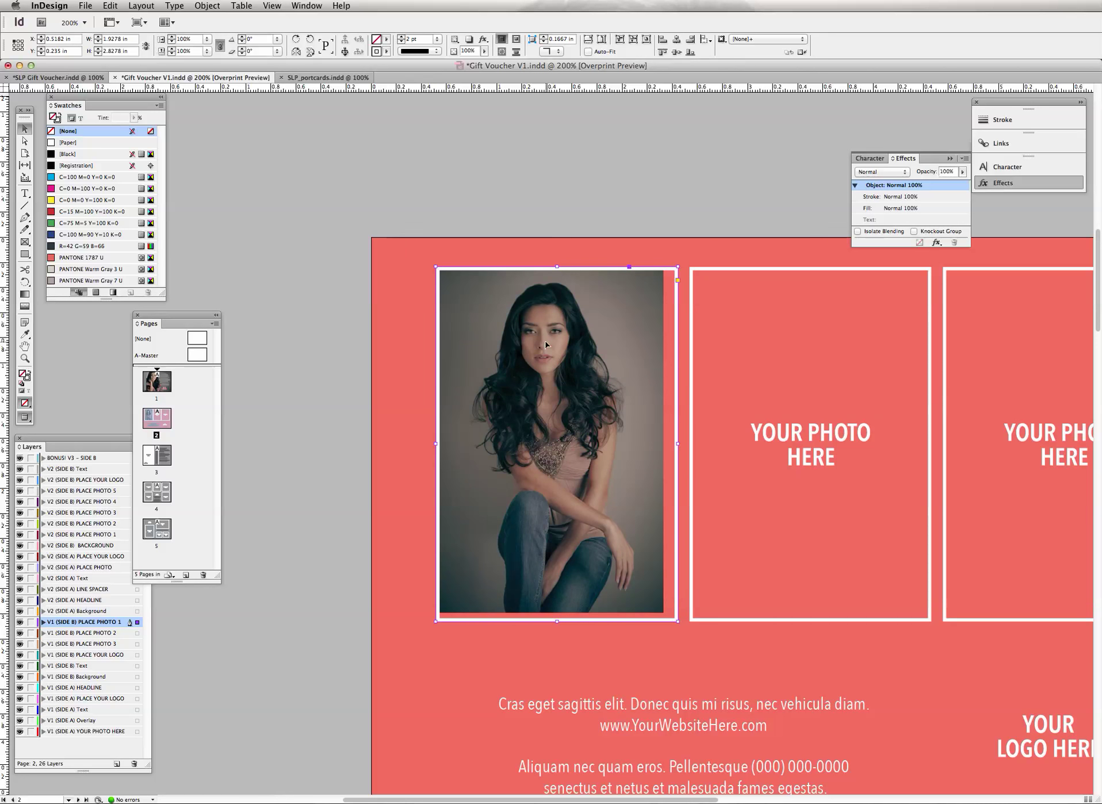
click(25, 142)
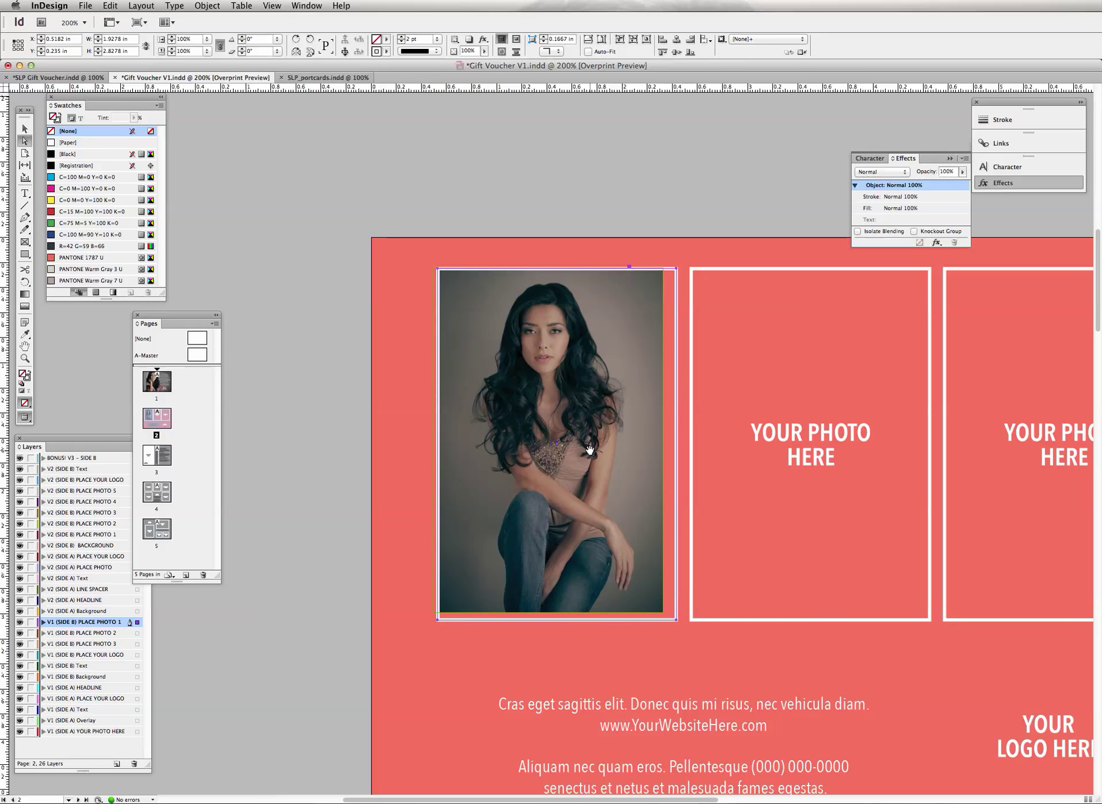
click(547, 352)
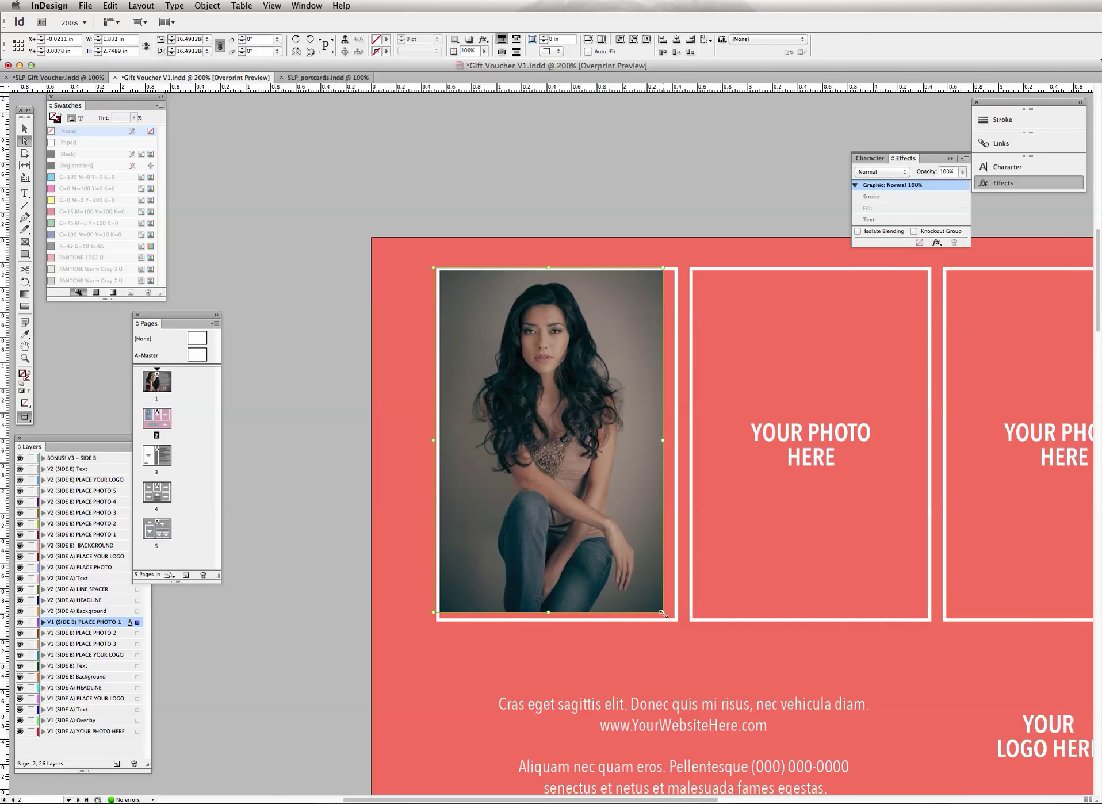
drag(662, 614, 674, 636)
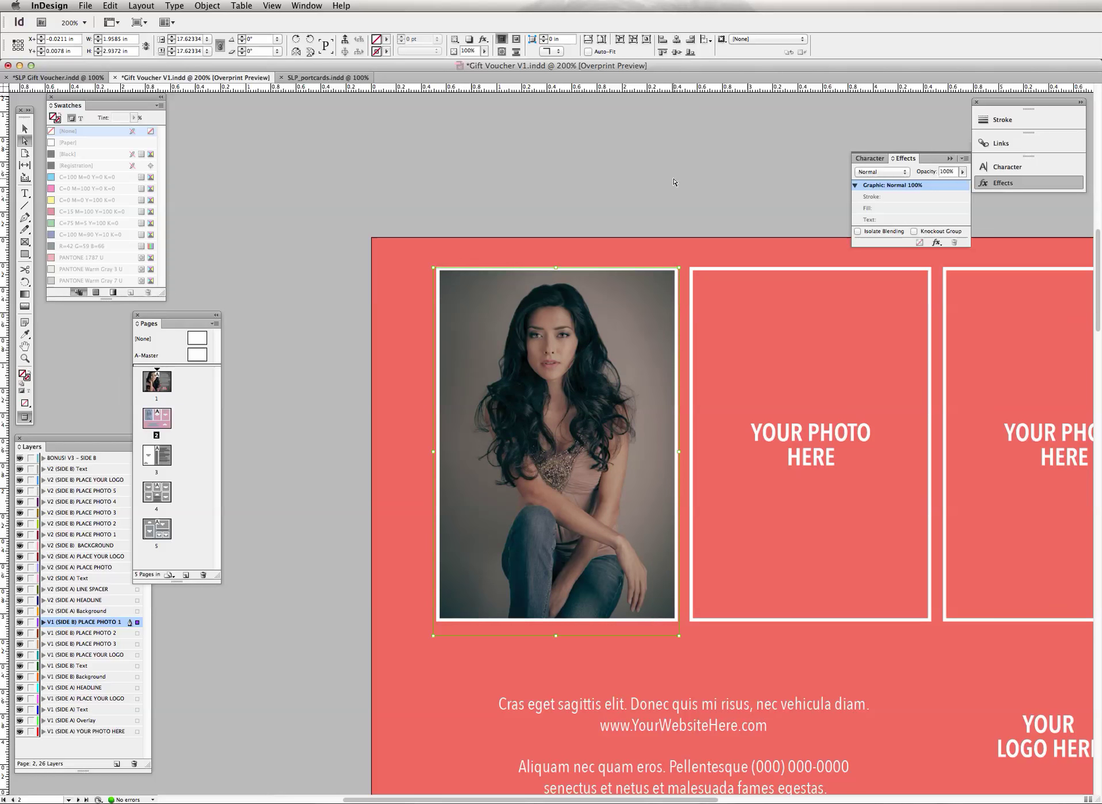
drag(597, 298, 596, 294)
key(Up)
key(Up)
key(Up)
key(Up)
key(Up)
key(Up)
key(Up)
scroll(597, 294, up, 4)
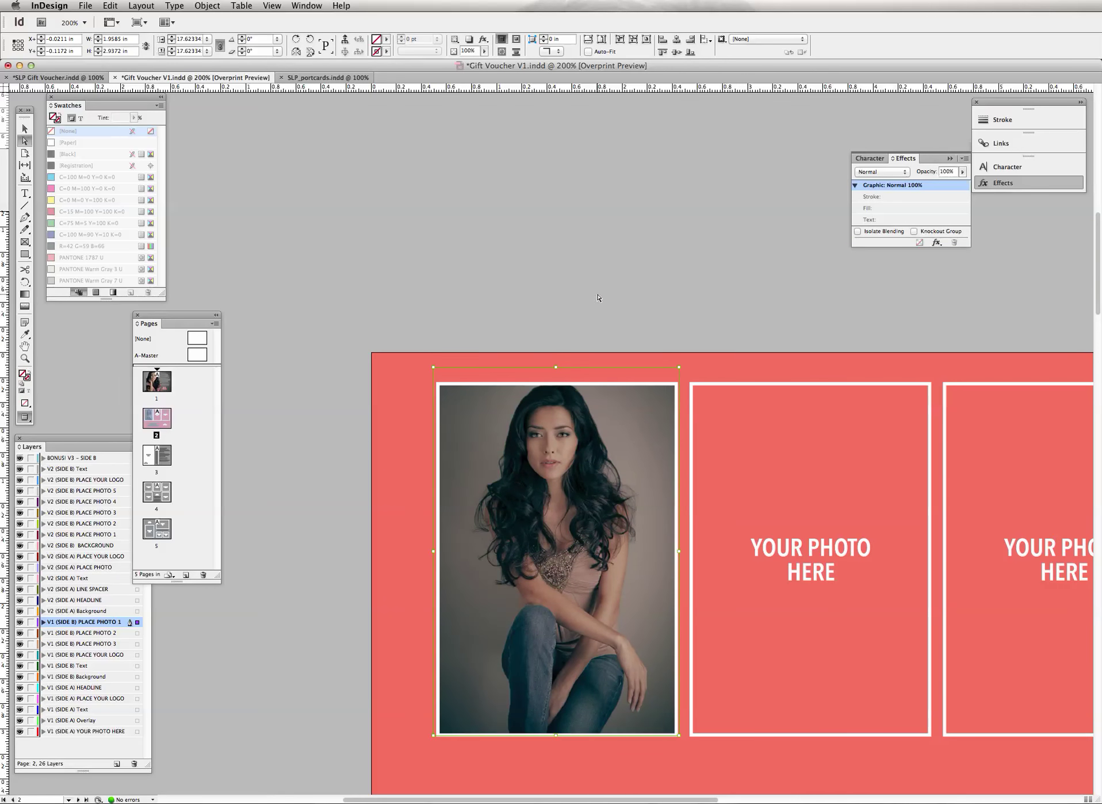
click(611, 249)
scroll(610, 249, right, 5)
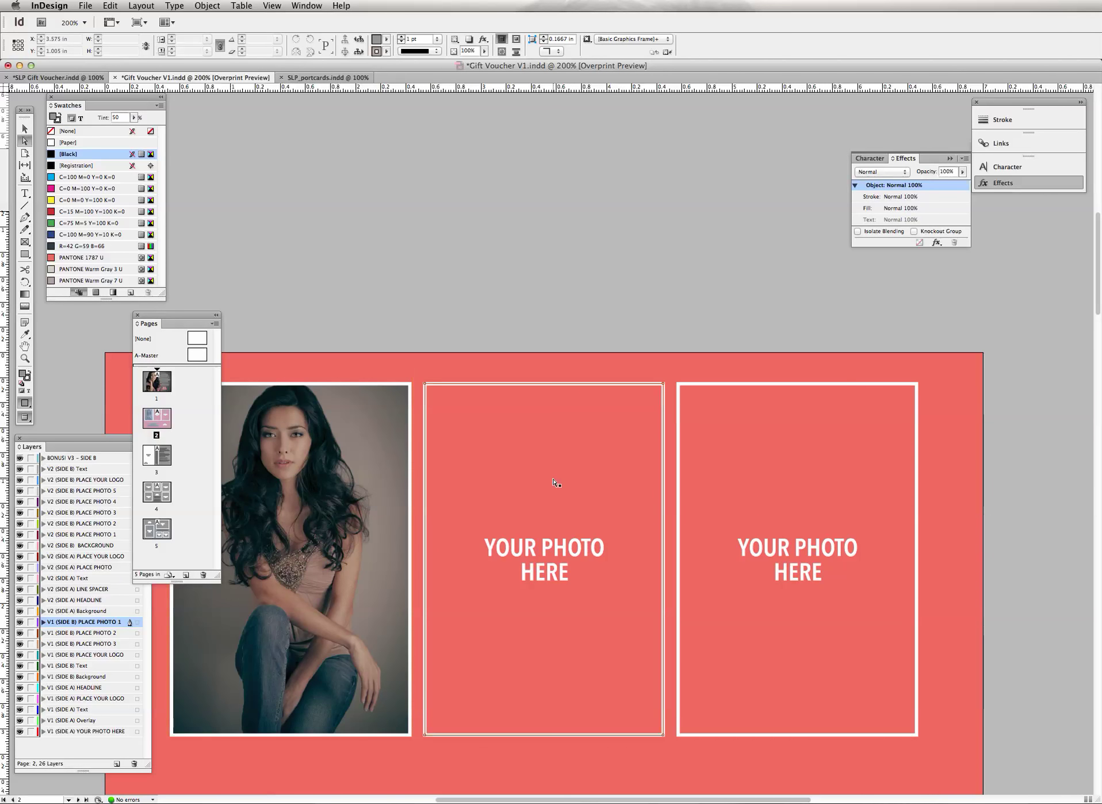
scroll(556, 482, left, 3)
scroll(552, 481, down, 1)
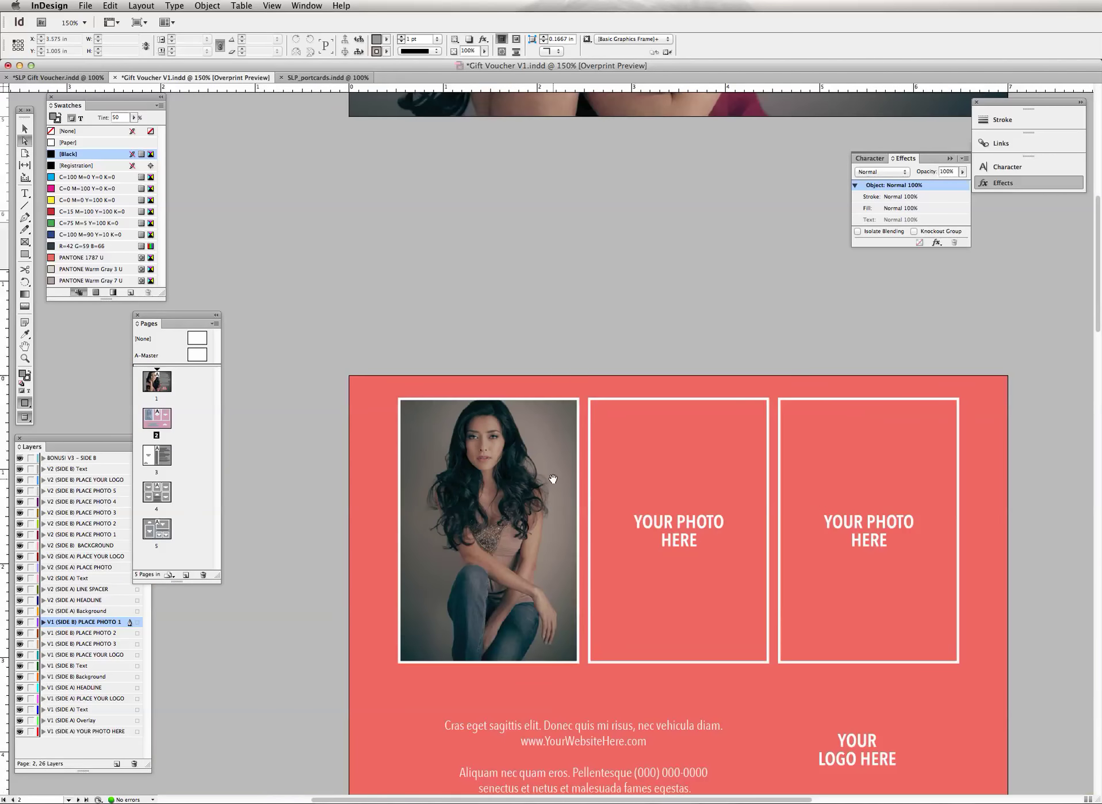
scroll(584, 301, down, 1)
scroll(583, 301, down, 1)
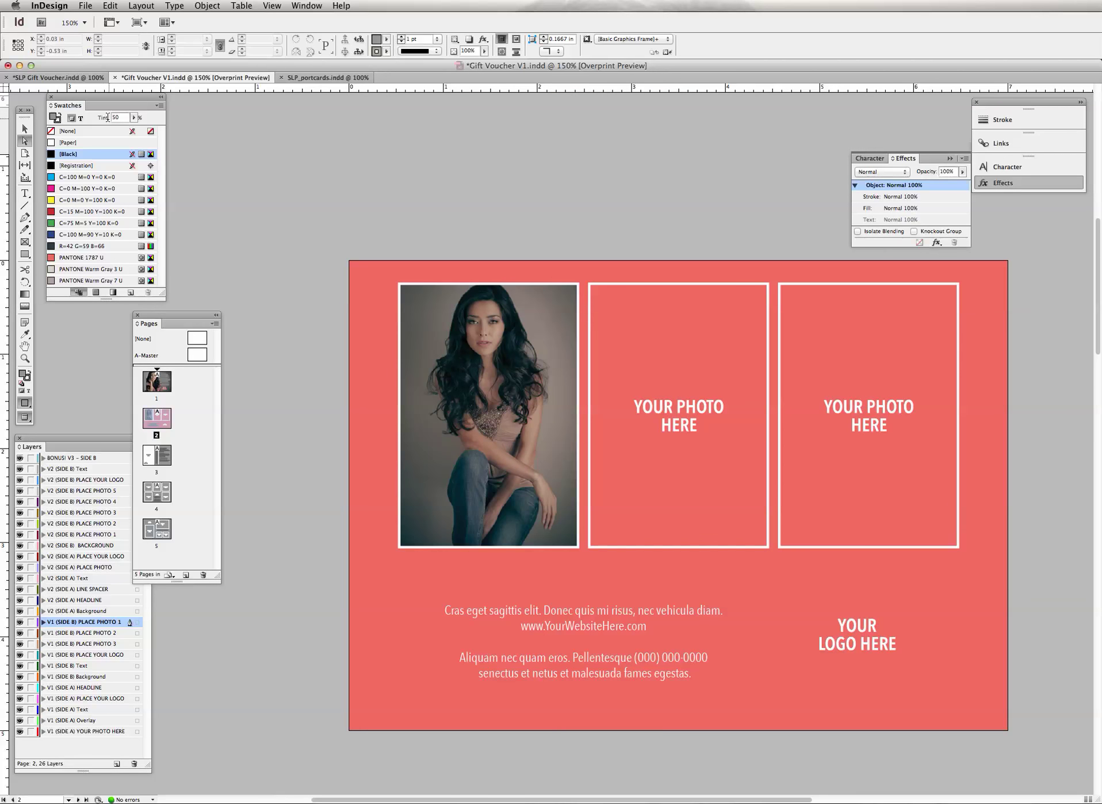
key(v)
click(679, 314)
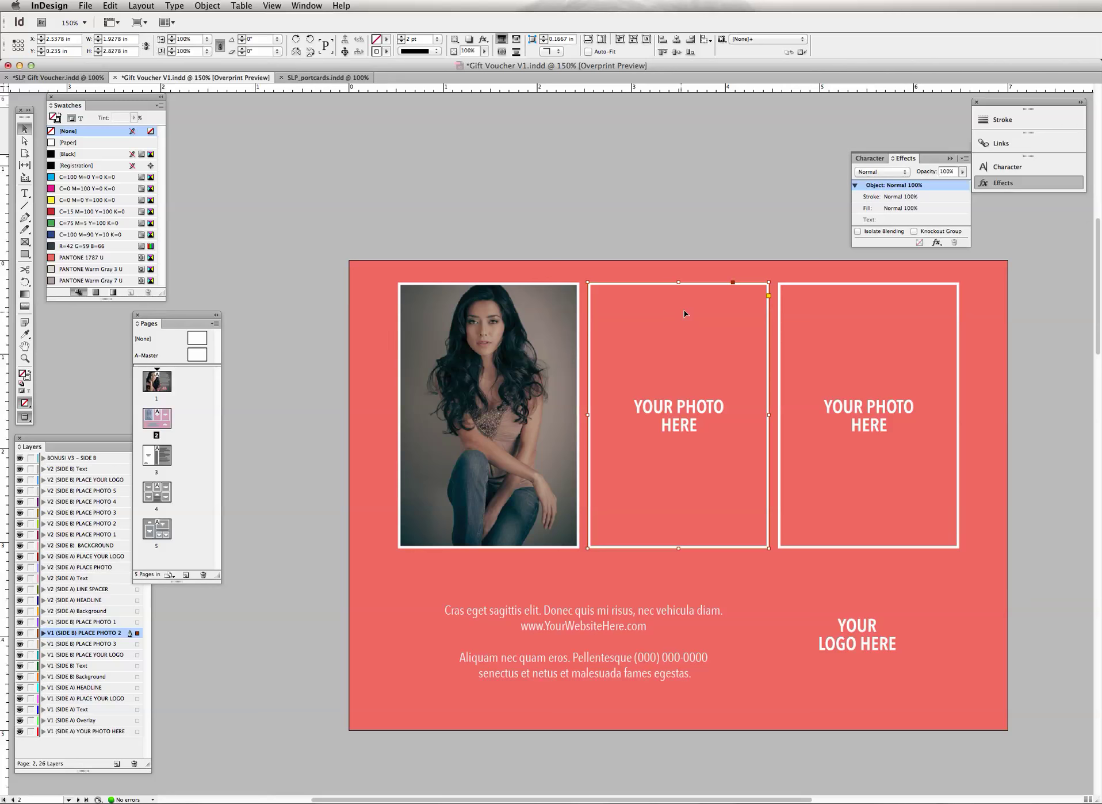
click(87, 8)
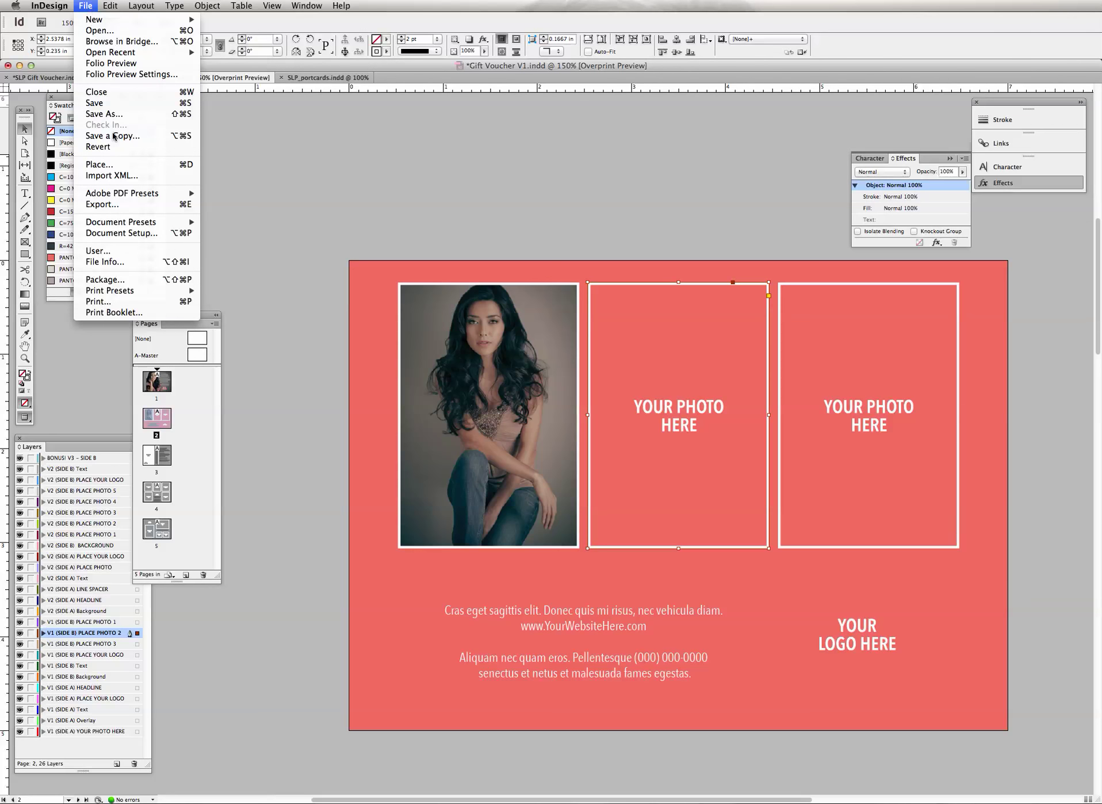
click(116, 164)
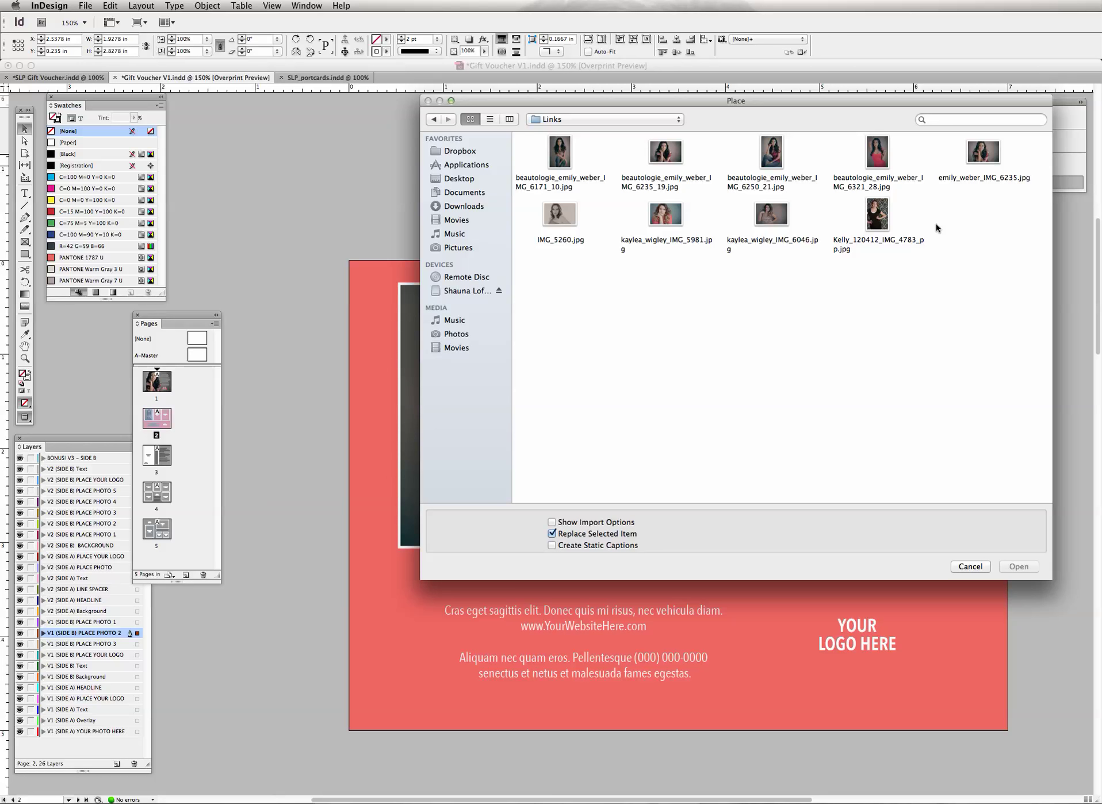
click(879, 153)
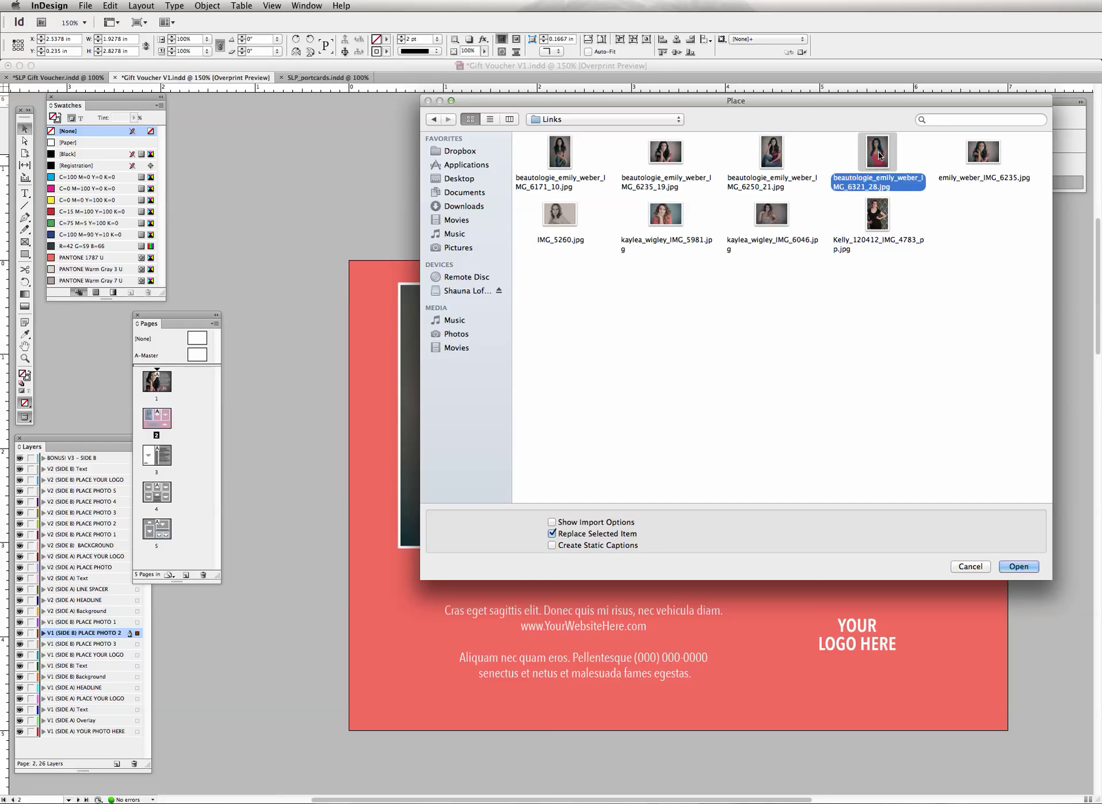
double_click(879, 153)
key(a)
click(702, 396)
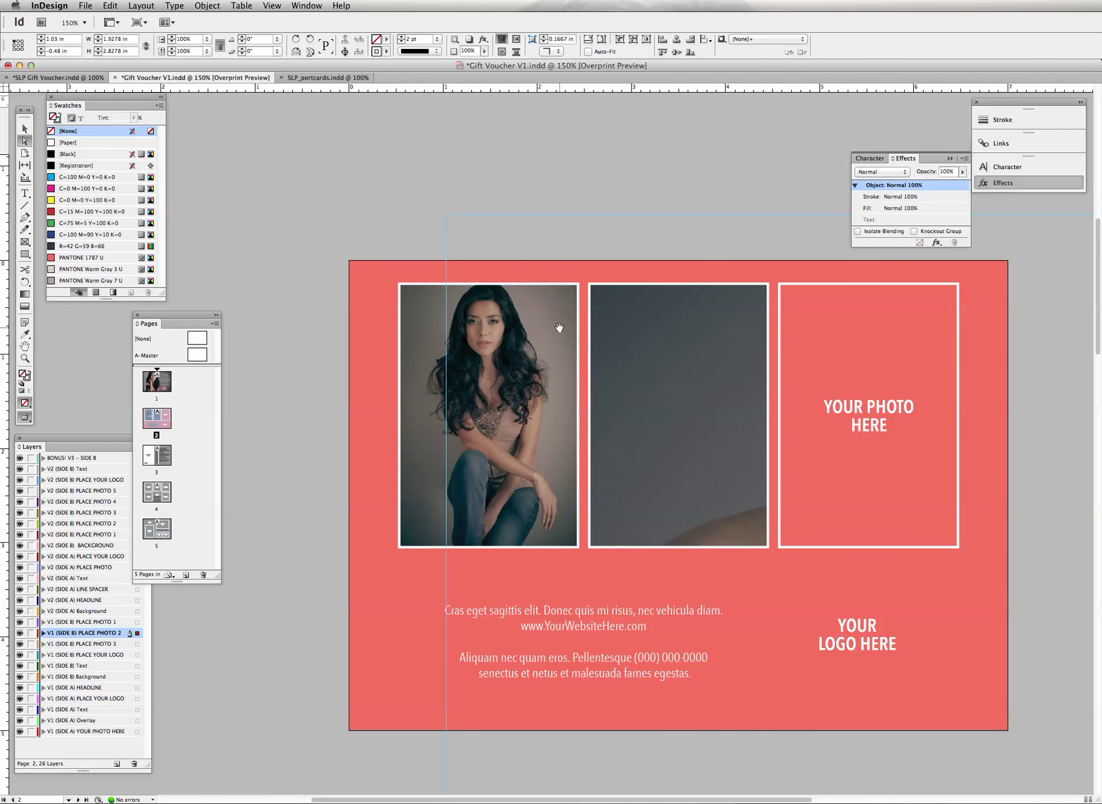
key(super+minus)
key(super+minus)
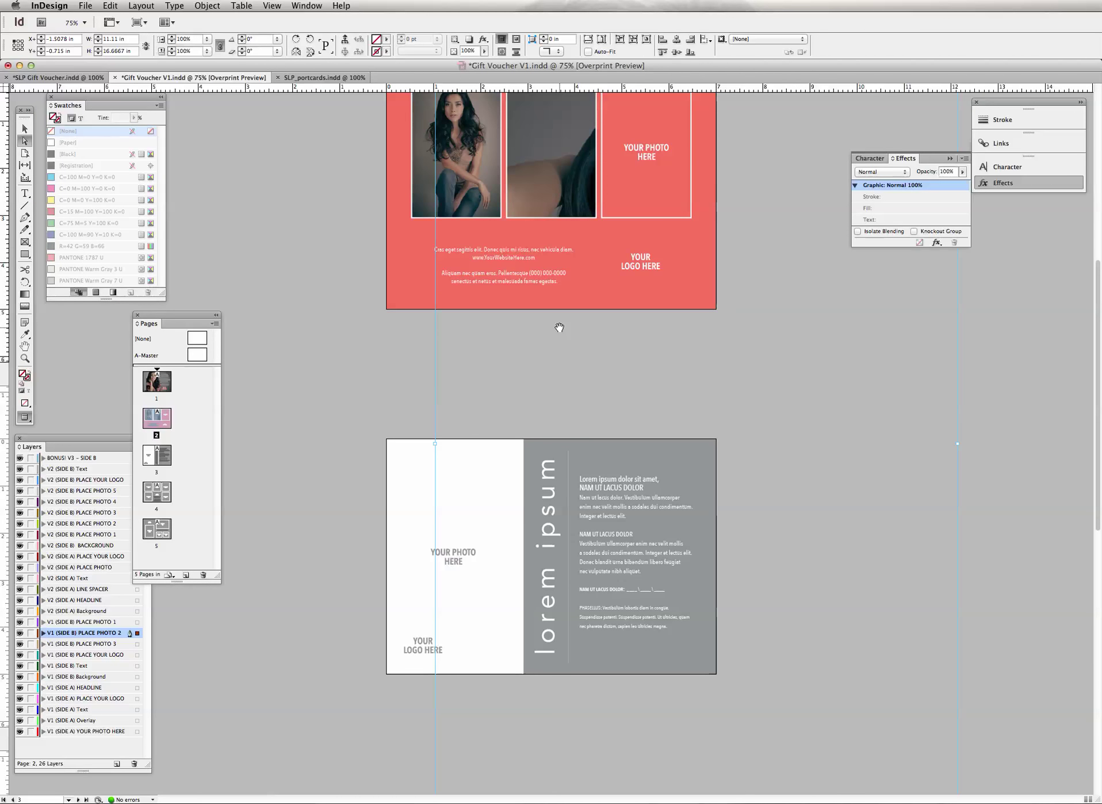
Preview the layout with panels hidden, then move the red-dress photo so the face shows
click(272, 5)
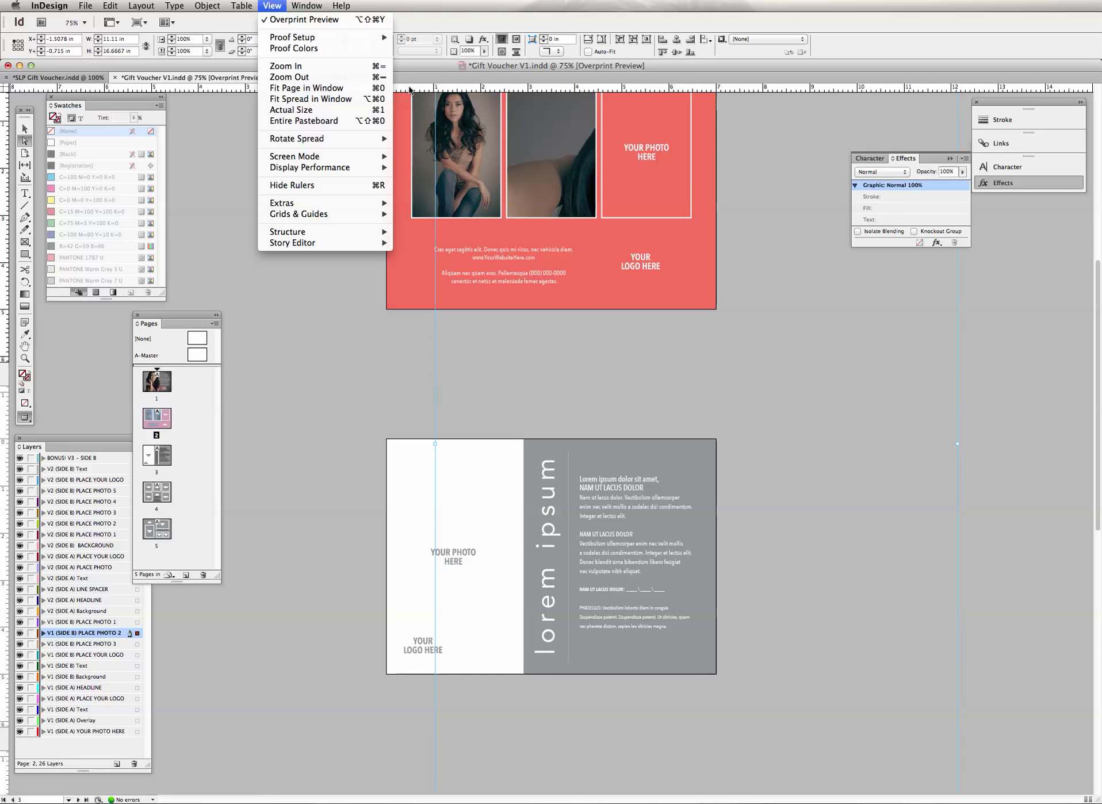
click(275, 5)
key(Tab)
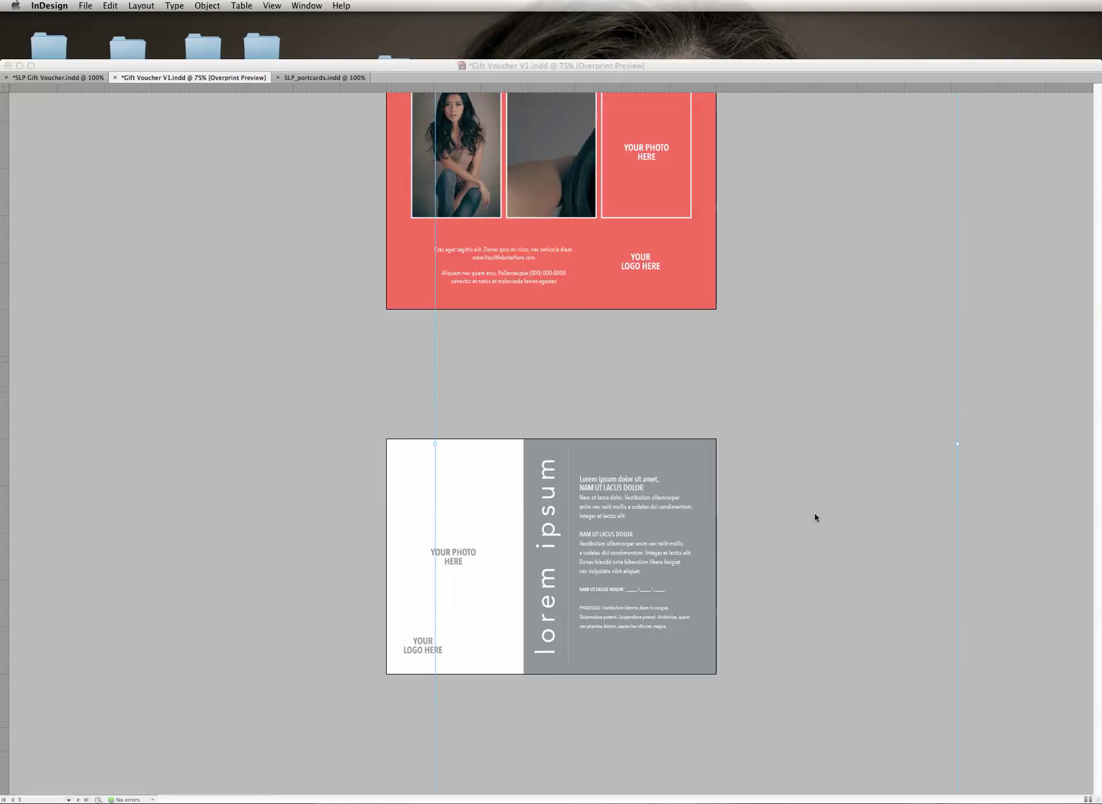
key(Tab)
drag(598, 238, 564, 181)
scroll(604, 198, up, 2)
key(super+minus)
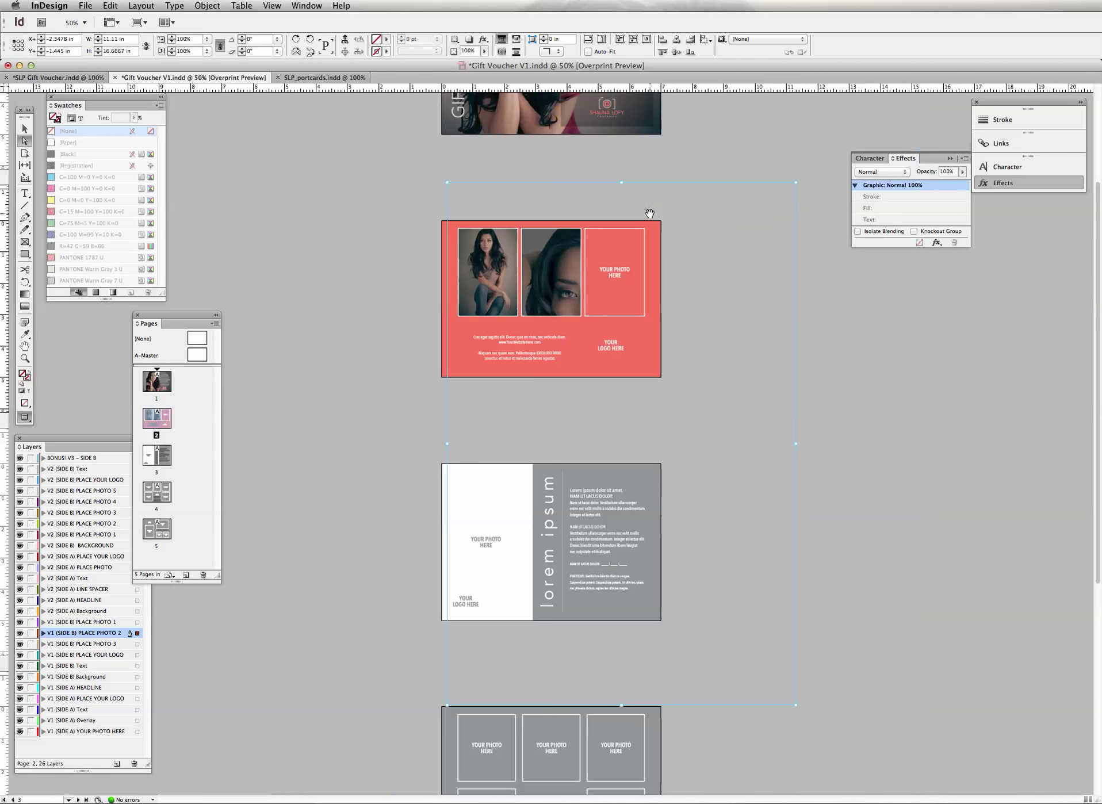
Shrink the red-dress photo from its corners and nudge it down to fit the middle box
drag(796, 706, 582, 381)
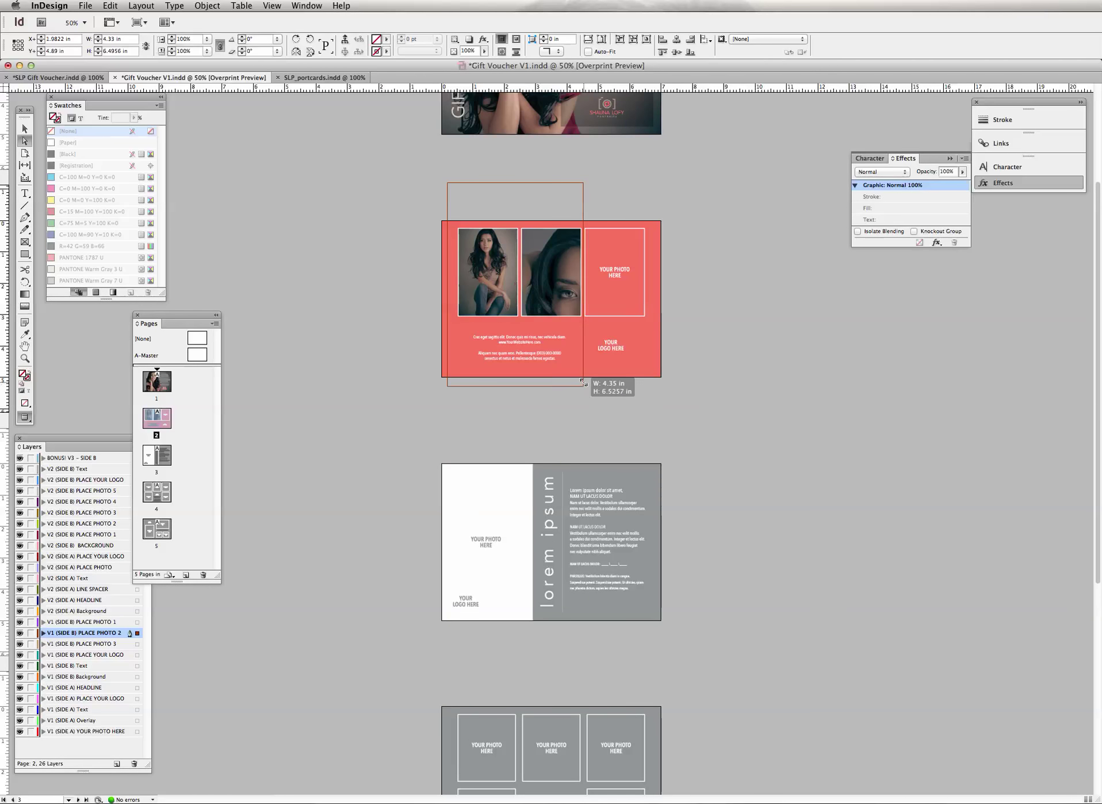
drag(448, 183, 563, 256)
key(super+0)
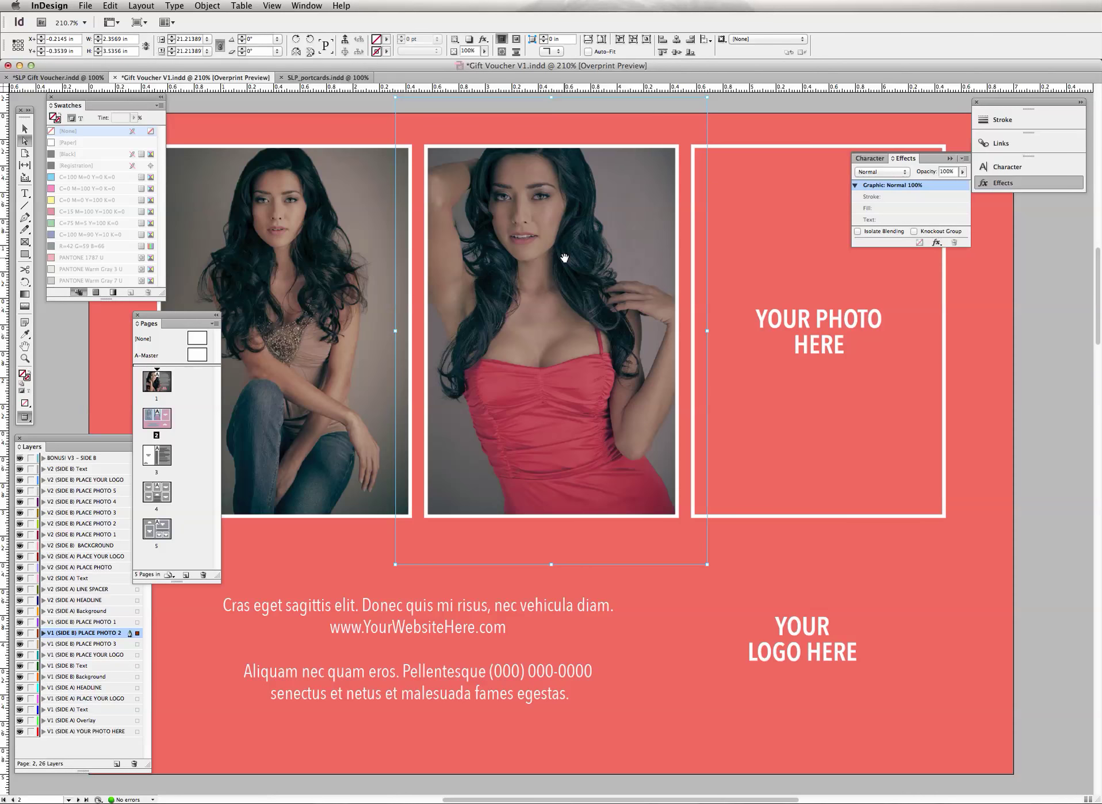
key(super+2)
drag(564, 258, 578, 270)
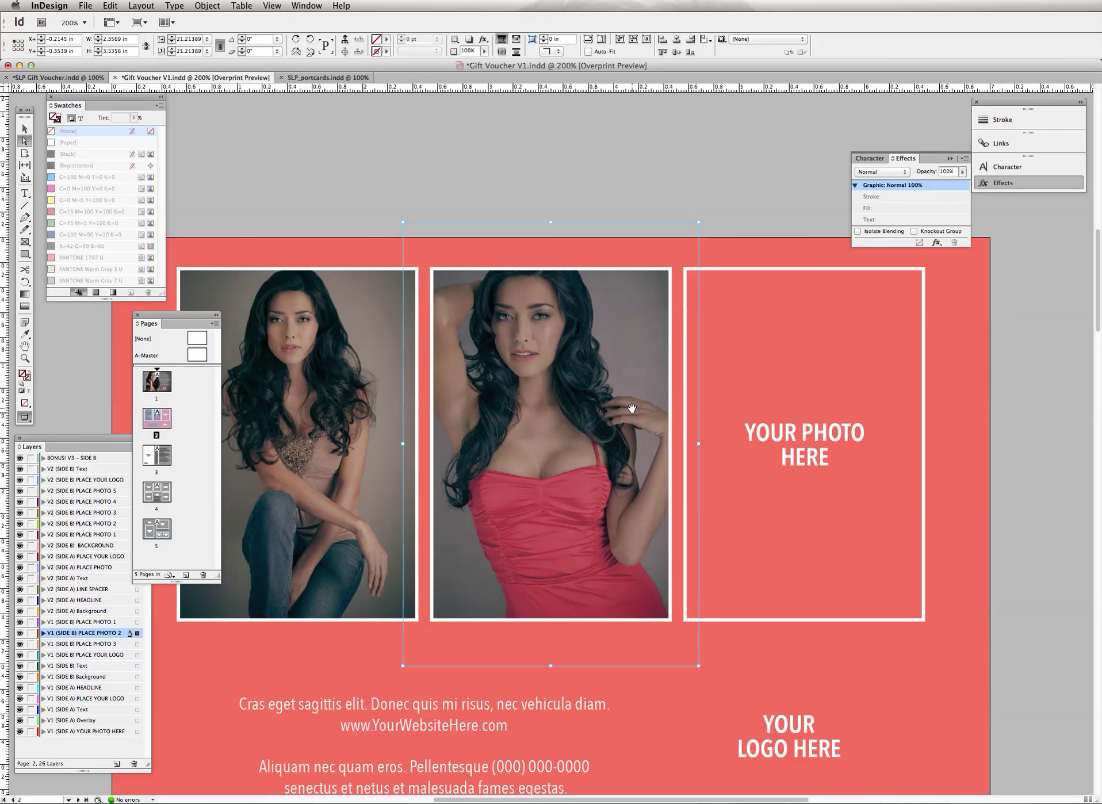
drag(402, 222, 411, 234)
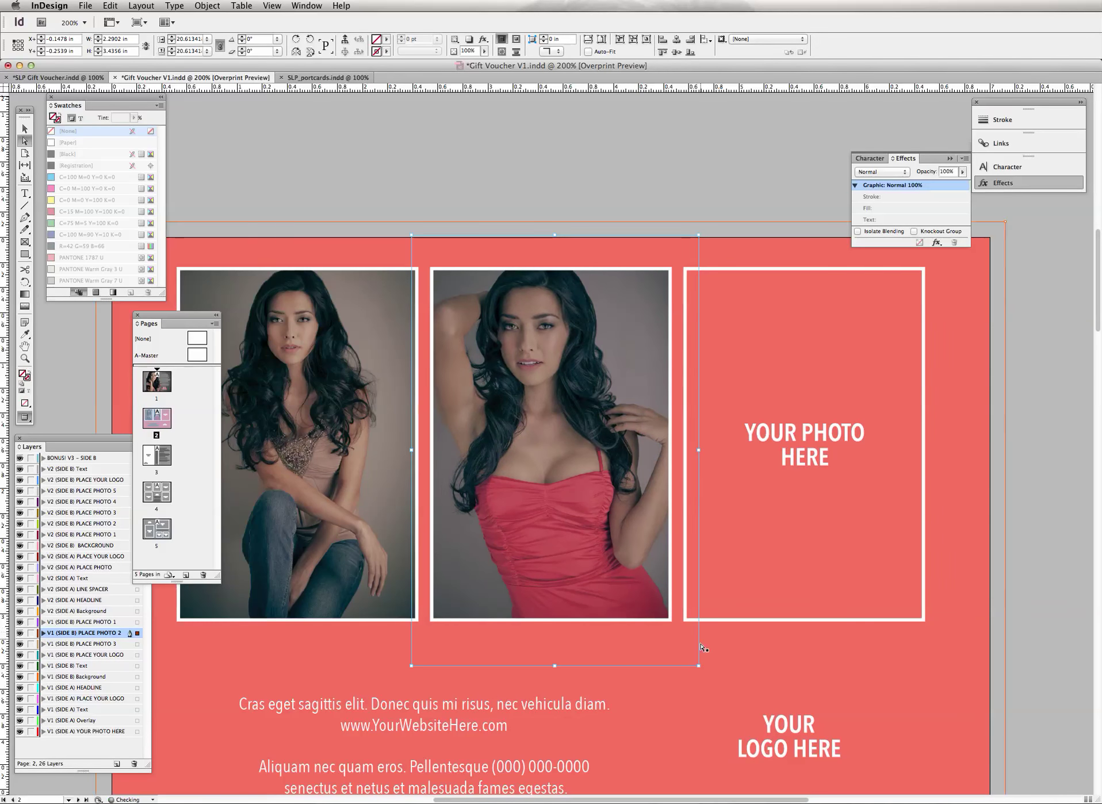
drag(702, 666, 680, 636)
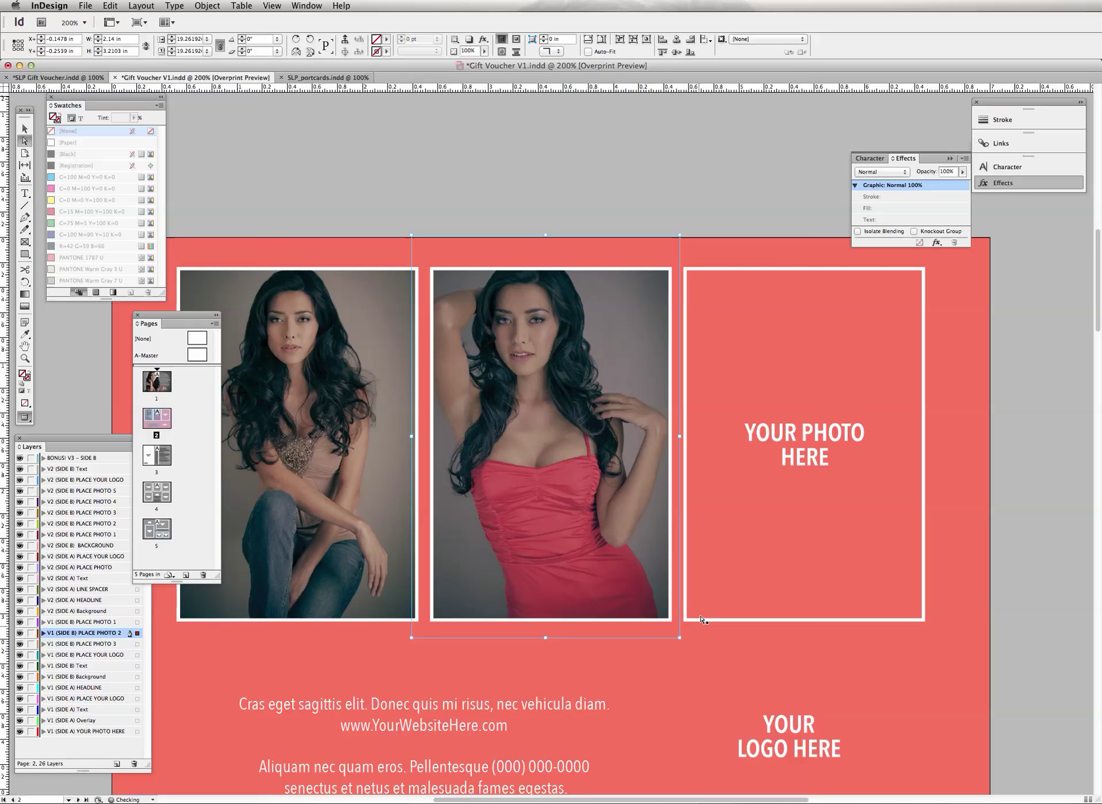
key(Down)
key(Down)
key(Down)
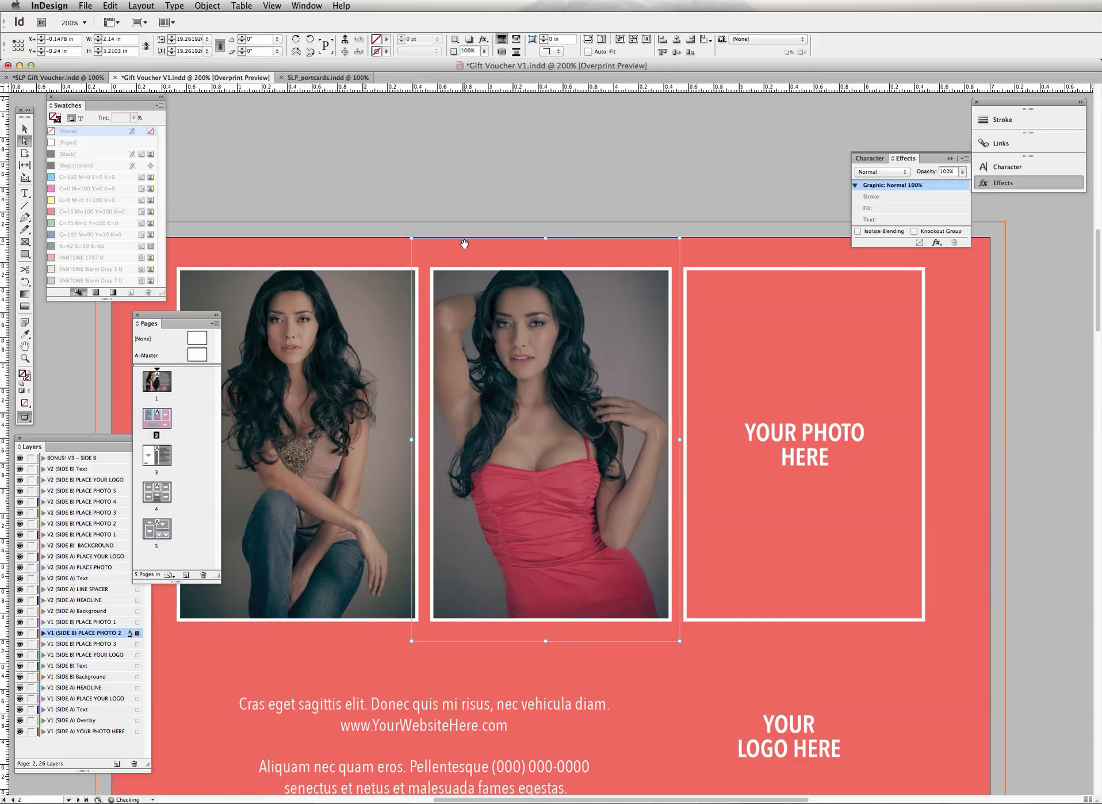
key(shift+Page_Up)
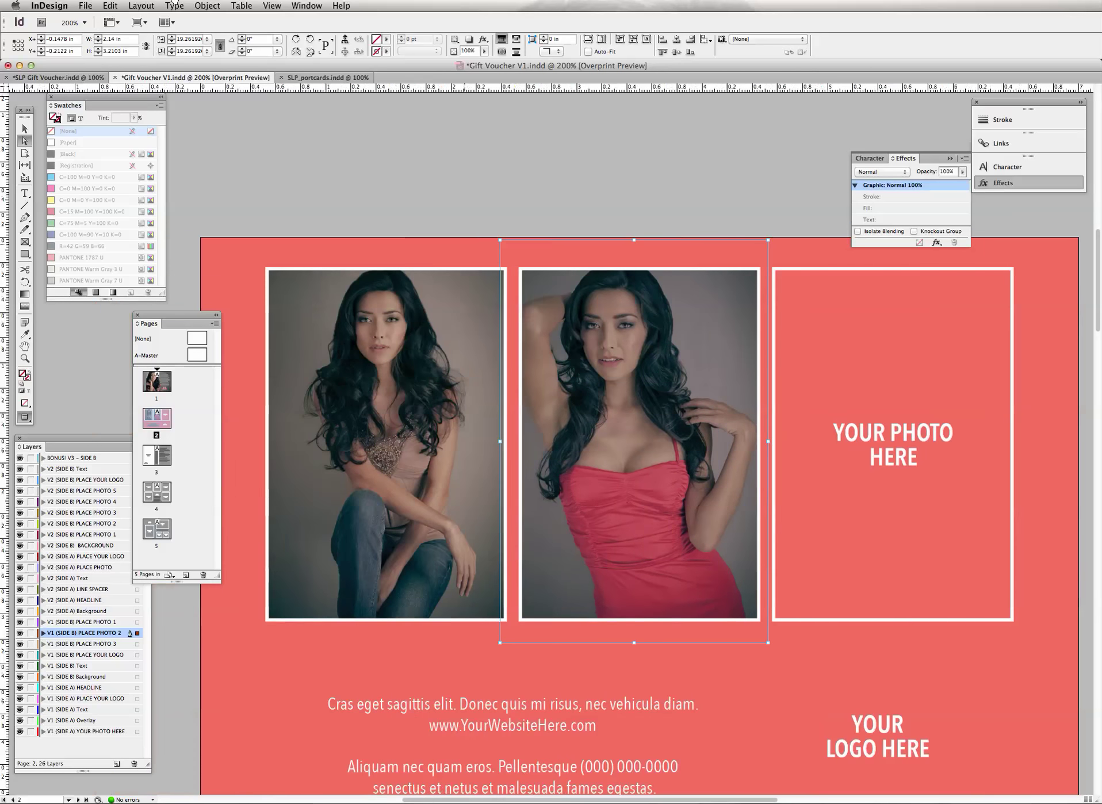
scroll(647, 524, left, 5)
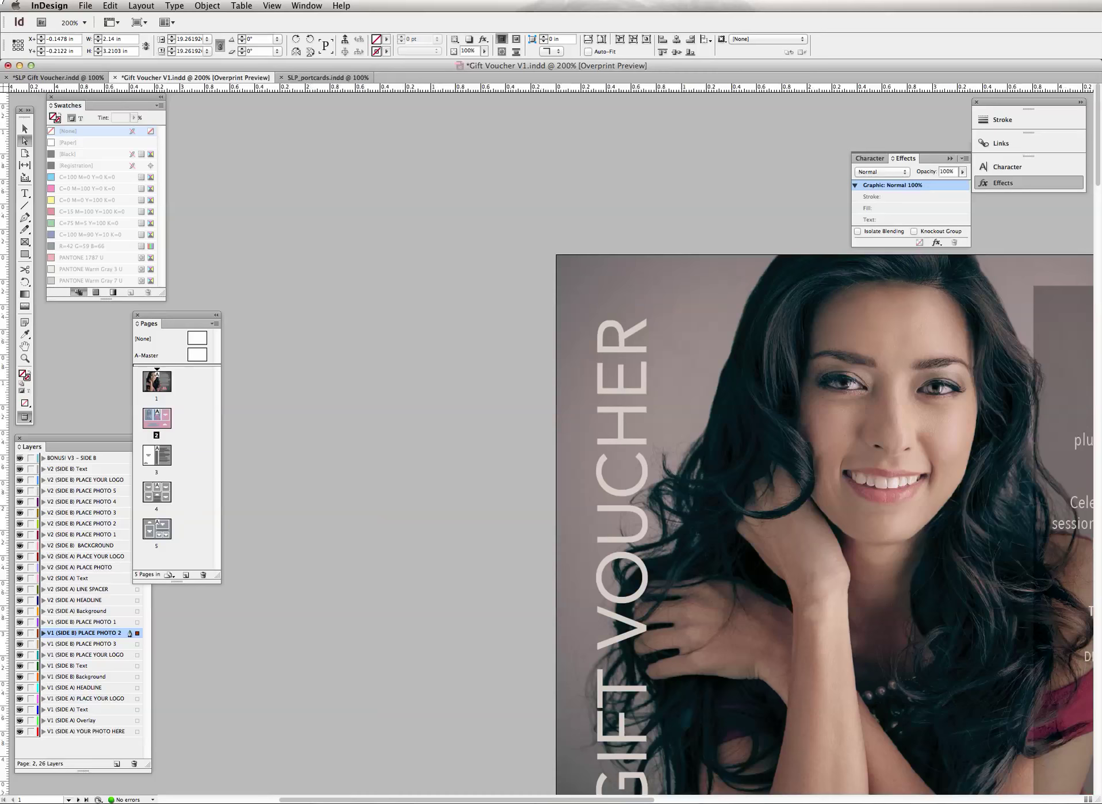
Return to page 2 and nudge the middle portrait down two steps inside its frame
scroll(604, 320, right, 8)
click(604, 321)
scroll(604, 321, down, 2)
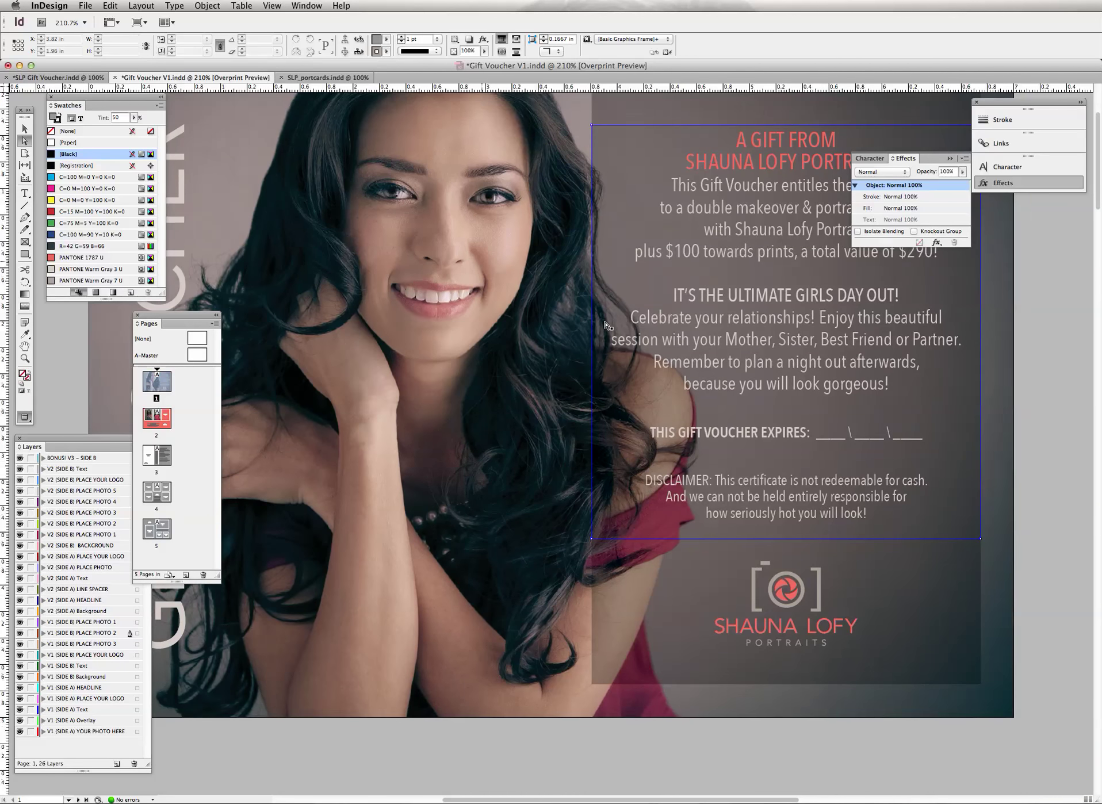
double_click(159, 419)
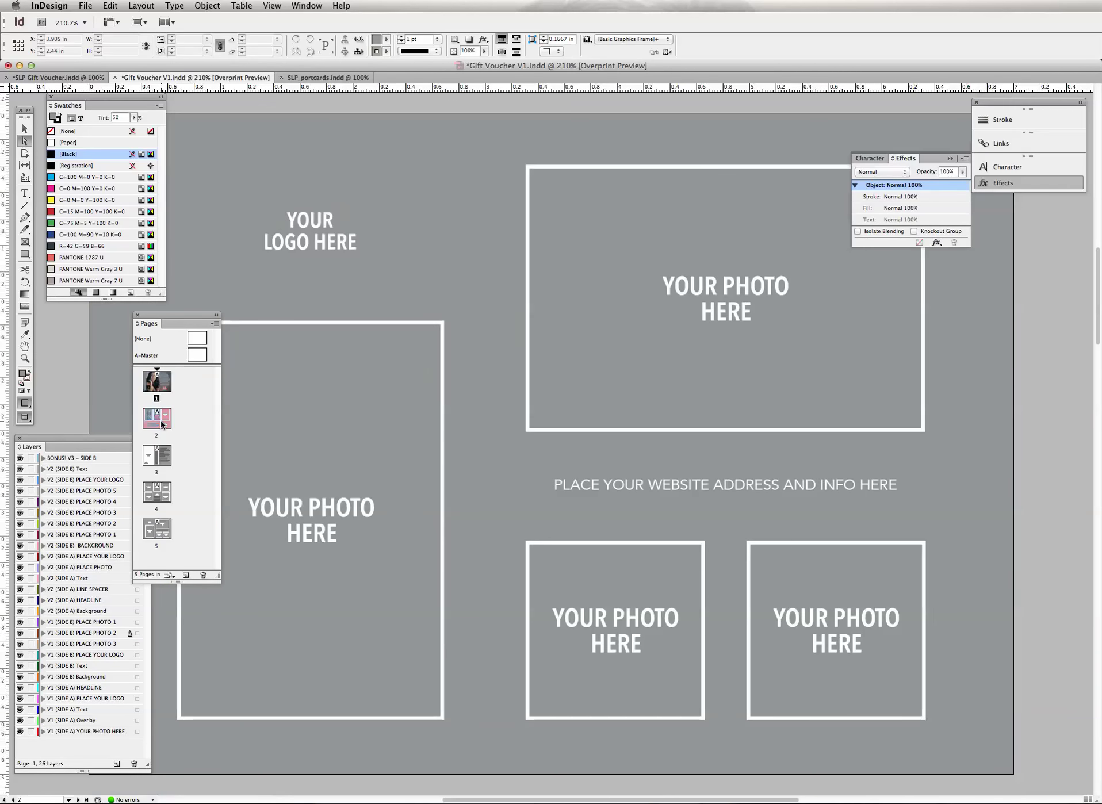
key(super+minus)
key(super+minus)
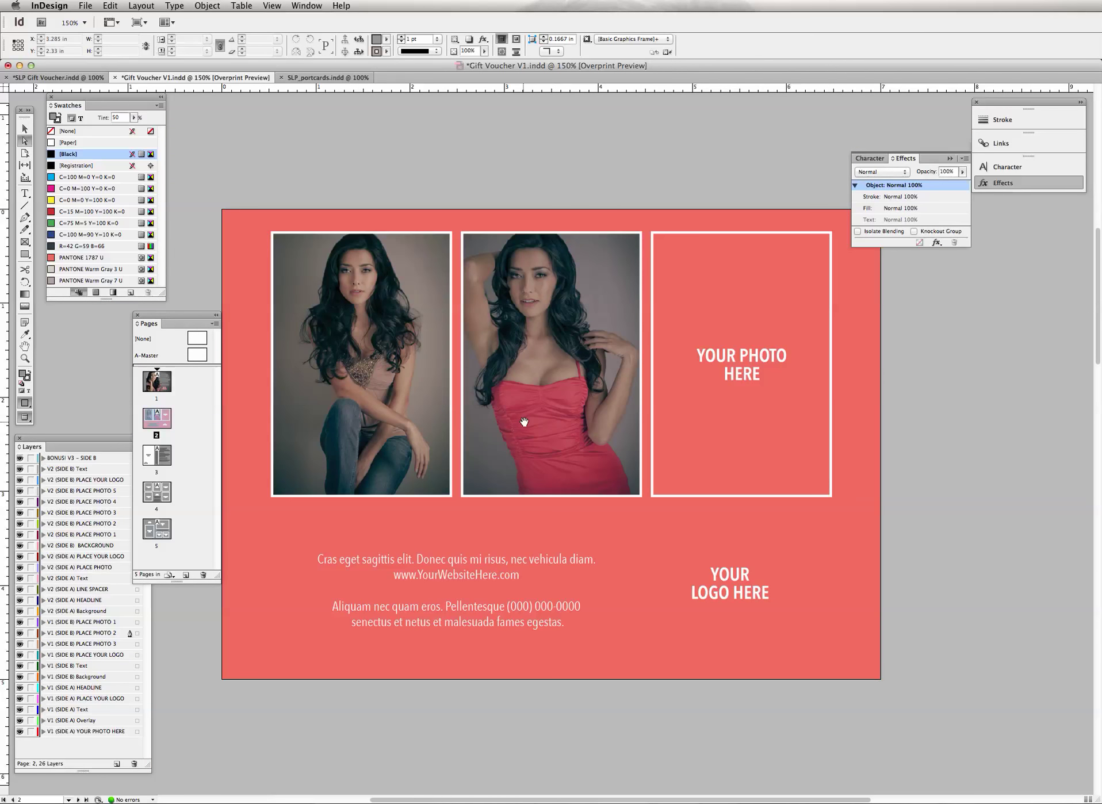
click(579, 424)
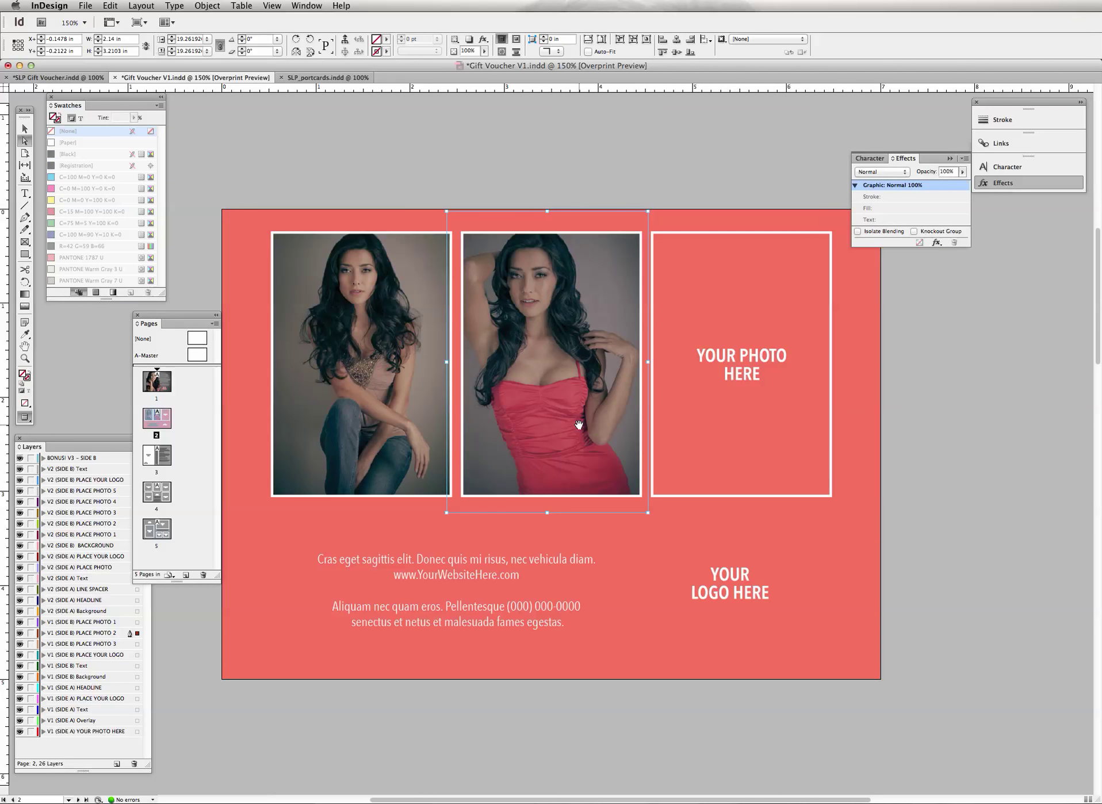
key(Down)
key(Down)
key(Down)
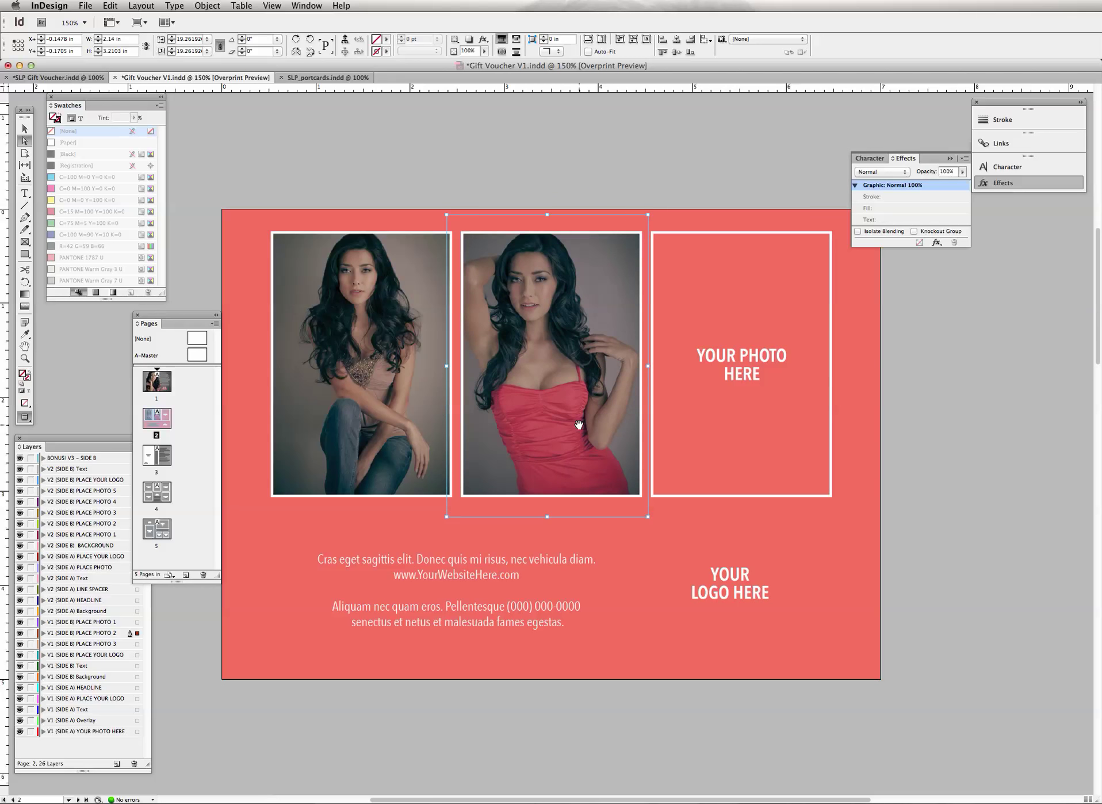
key(Down)
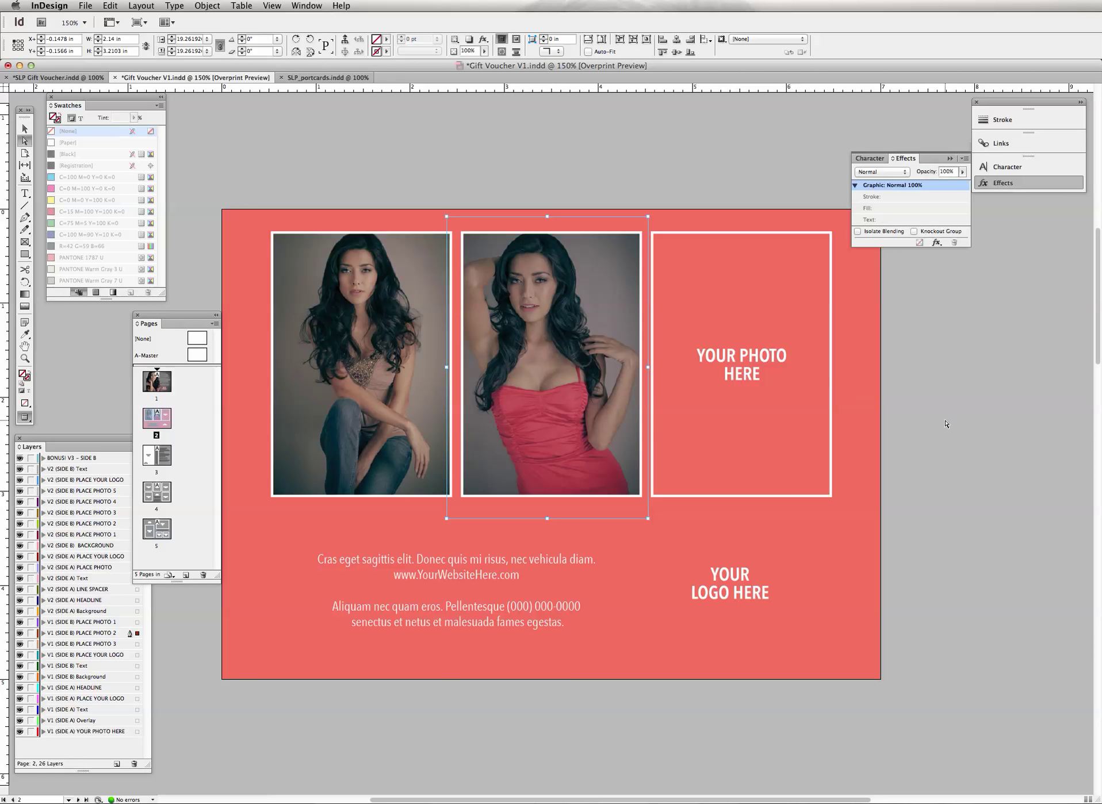
key(Escape)
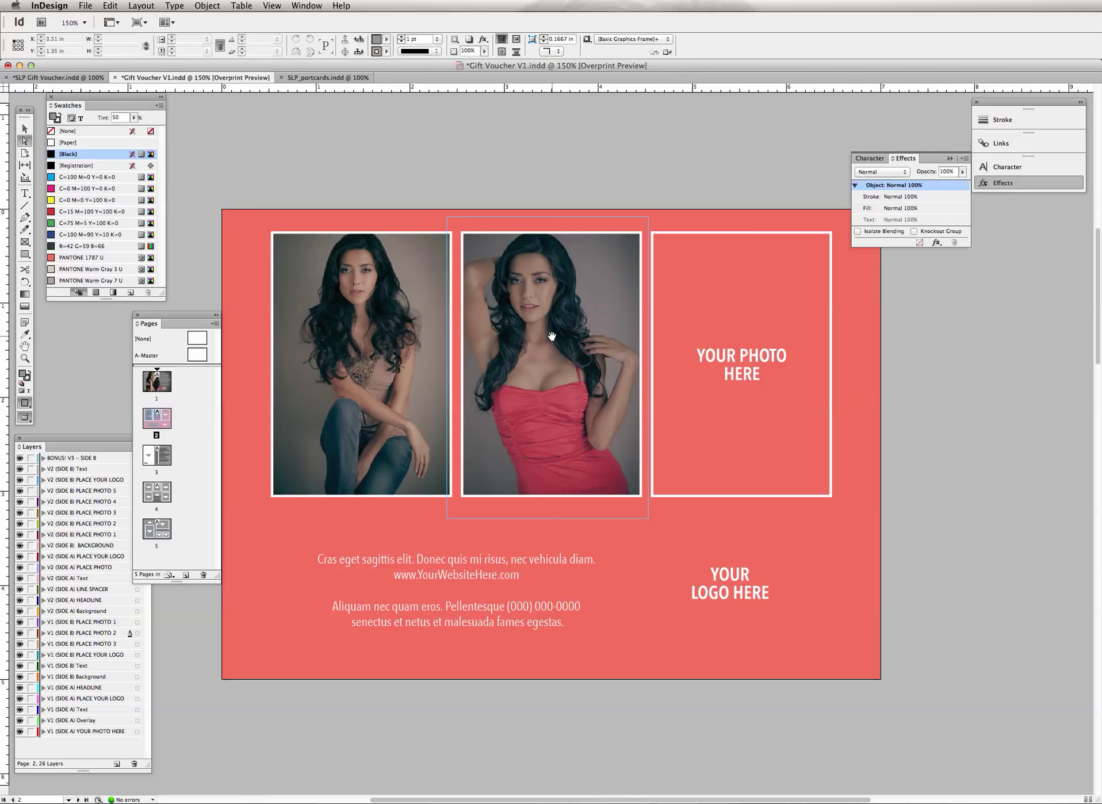
scroll(364, 141, left, 8)
scroll(429, 202, right, 10)
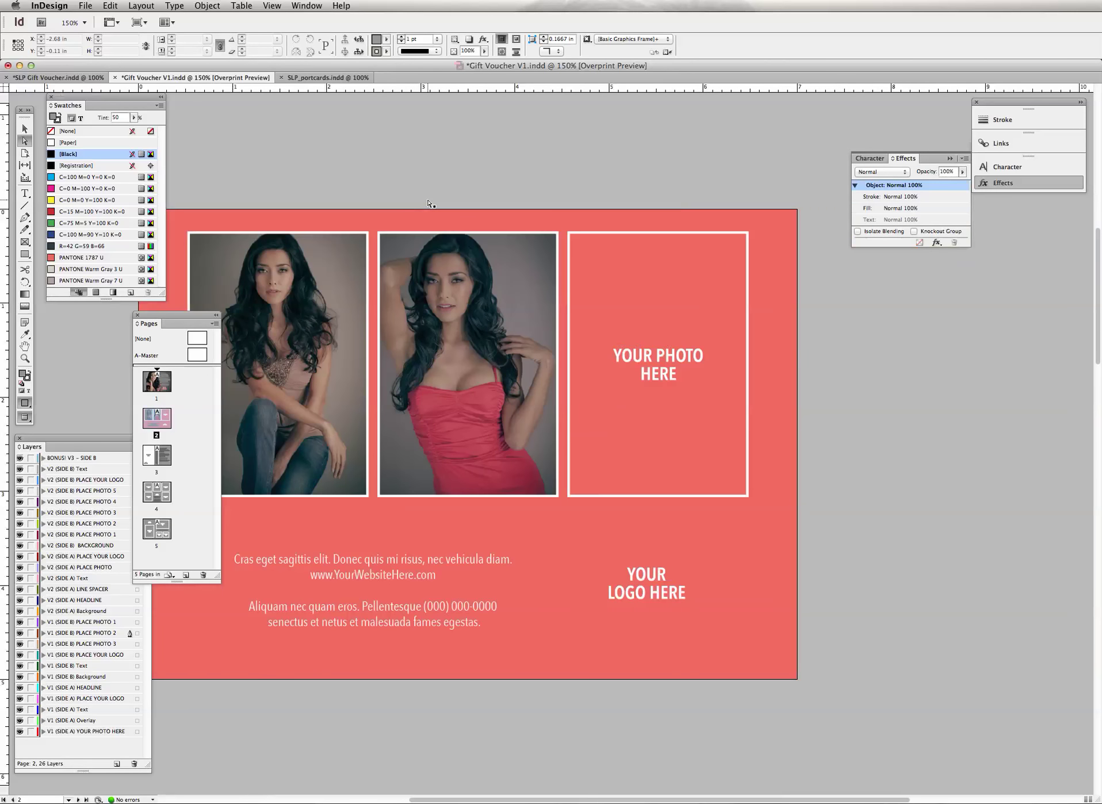
scroll(429, 204, left, 2)
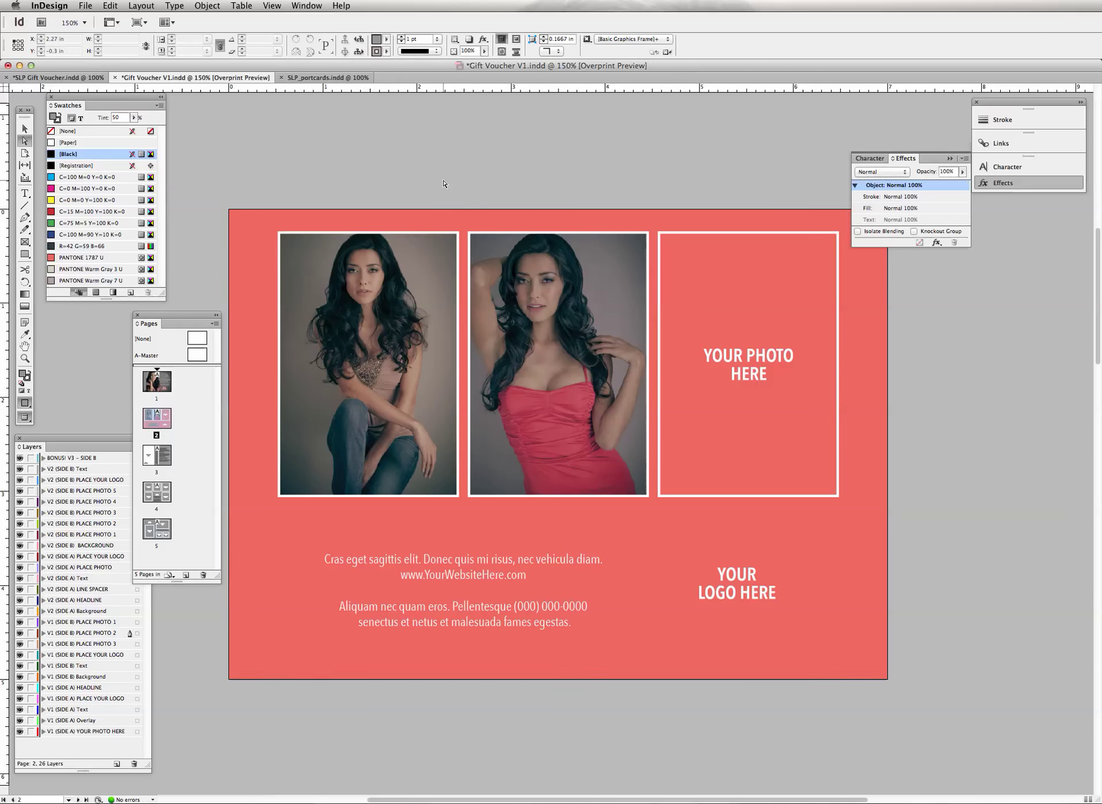
scroll(440, 187, down, 4)
scroll(443, 180, down, 3)
scroll(445, 182, up, 7)
click(25, 129)
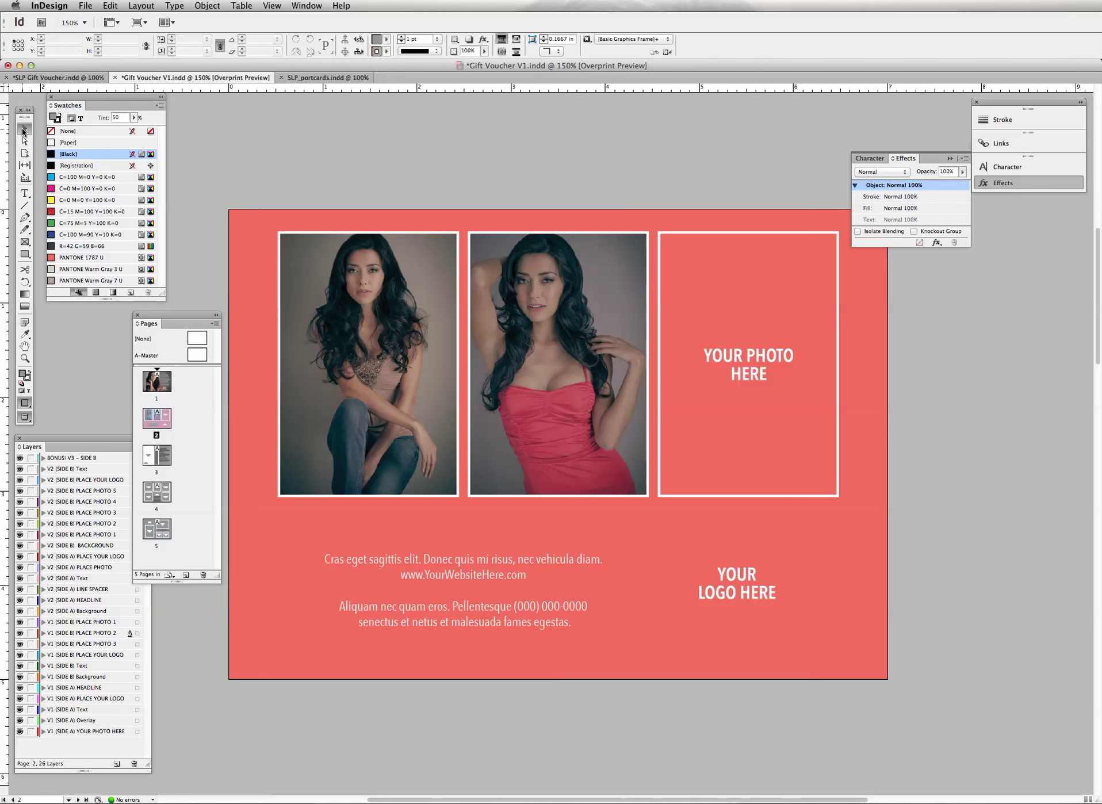
Place a portrait from the Links folder into the empty third photo frame and select the image
click(719, 316)
scroll(720, 319, up, 2)
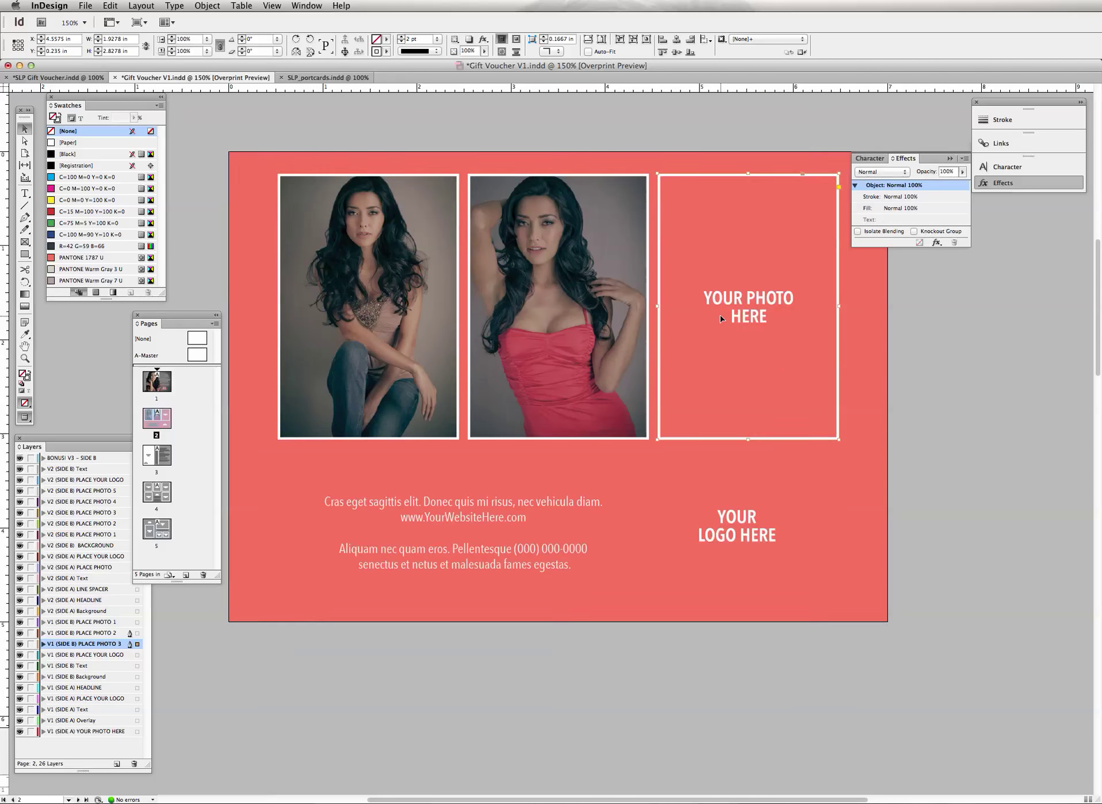
scroll(720, 319, left, 2)
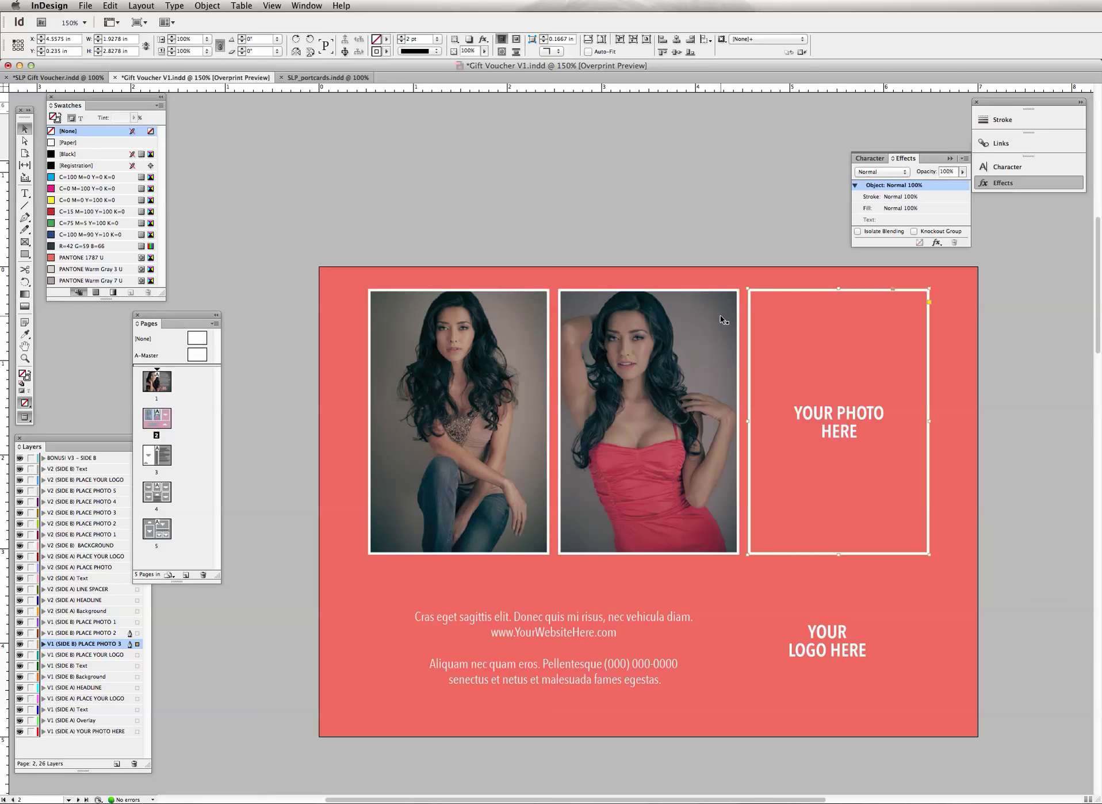
click(85, 6)
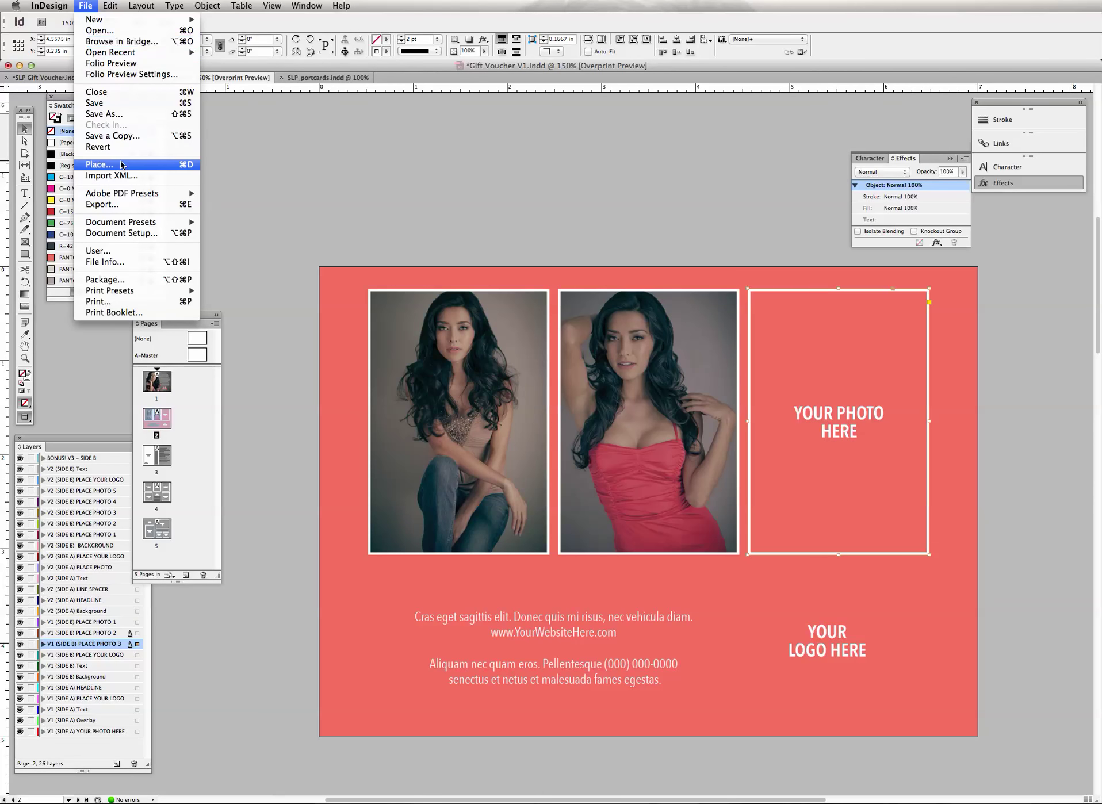
click(99, 164)
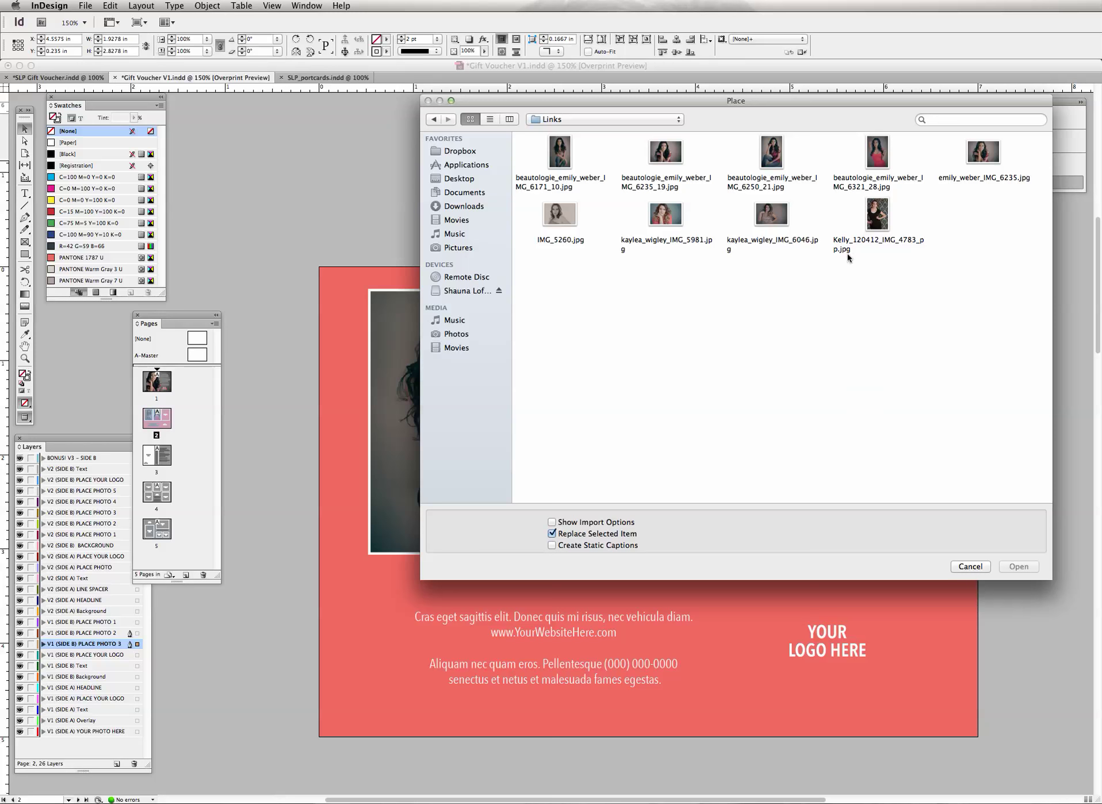
double_click(772, 153)
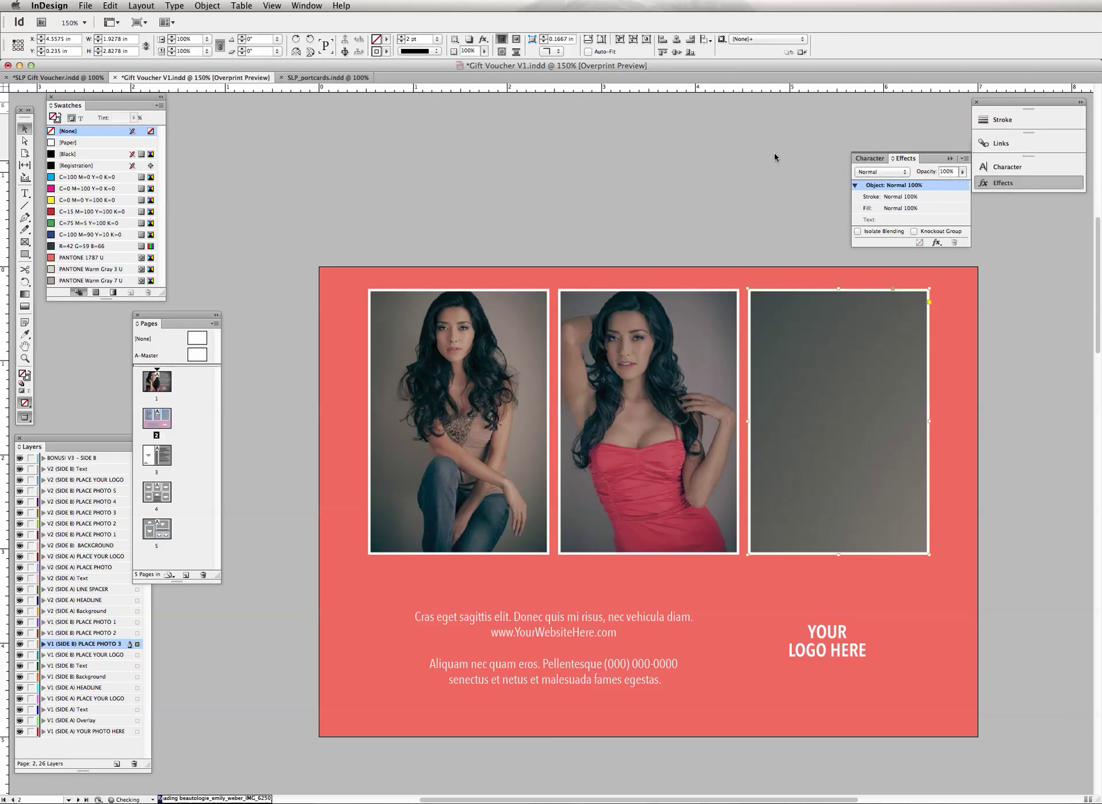
click(25, 142)
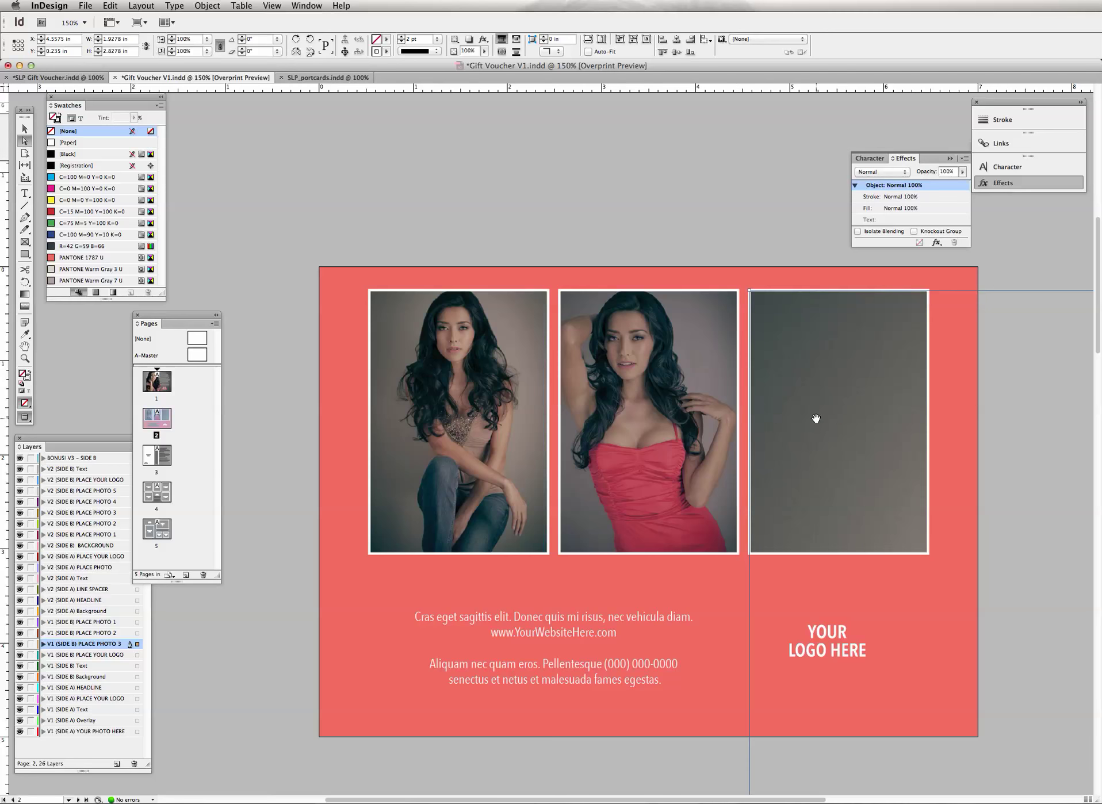
click(814, 418)
scroll(816, 418, down, 10)
Shrink the oversized seated portrait down into the third photo frame on page 2
key(super+alt+shift+0)
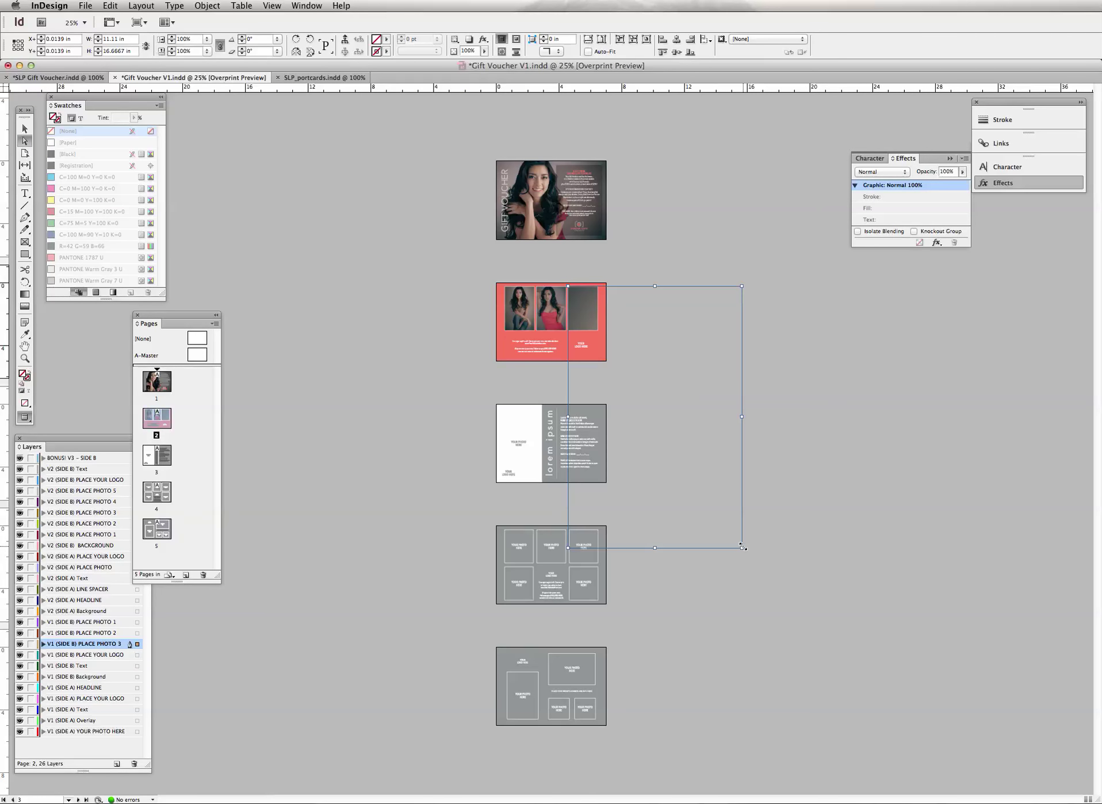
drag(743, 549, 596, 338)
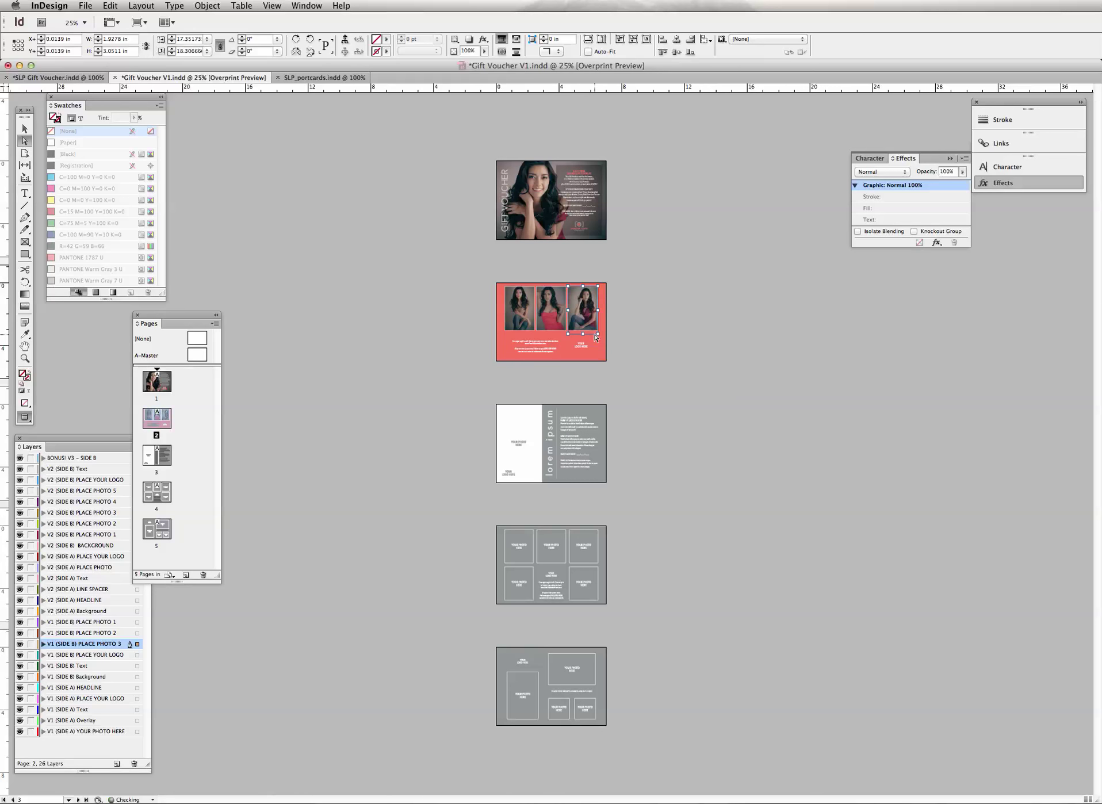
key(super+0)
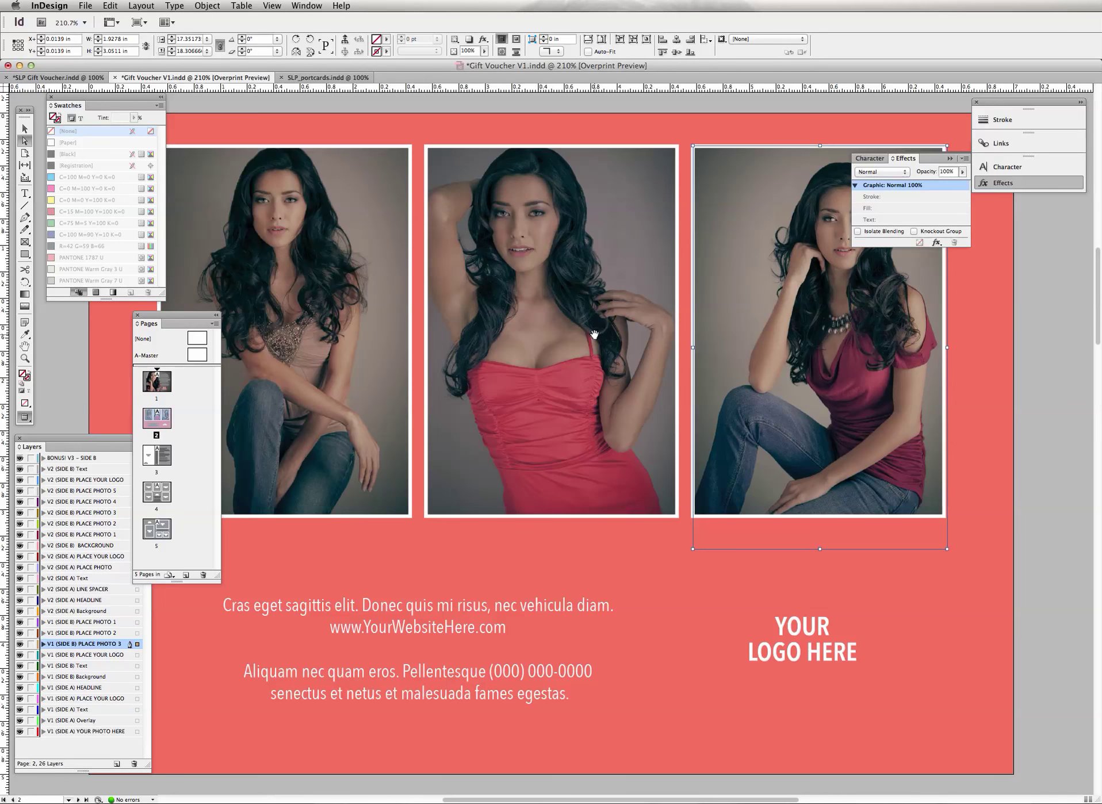
key(super+2)
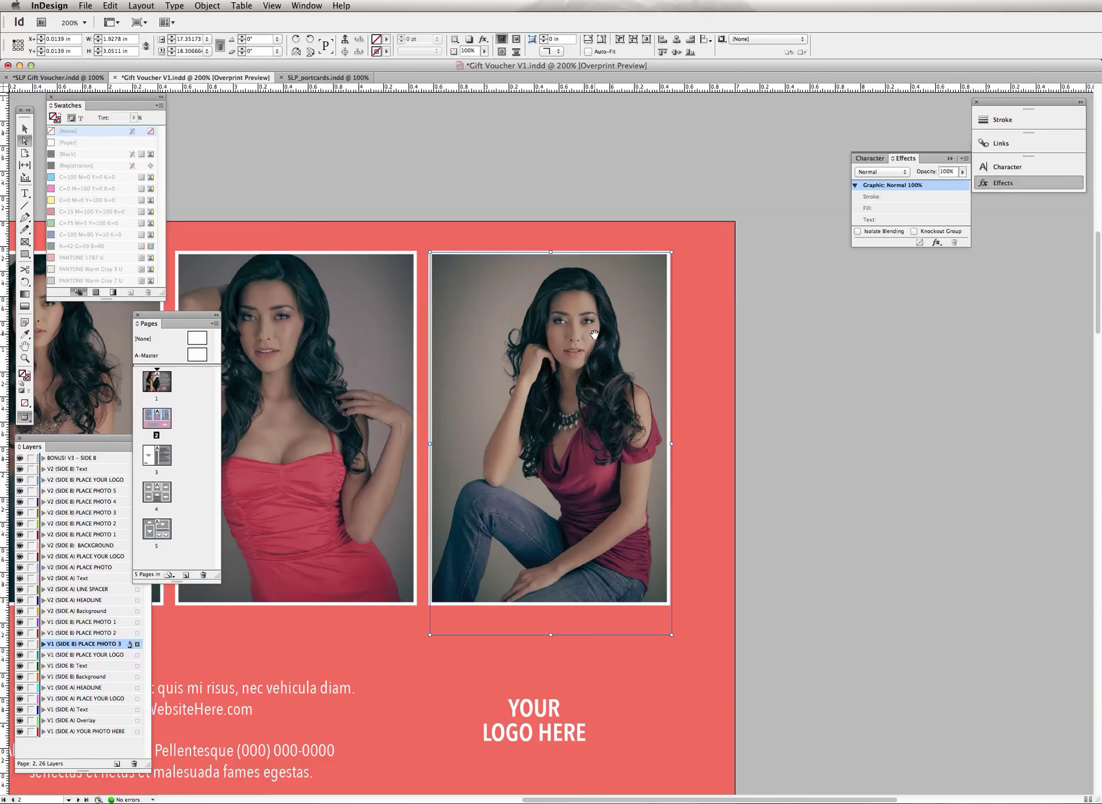
Fine-tune the portrait's scale and position so it sits centred in the right bordered frame
drag(604, 355, 610, 353)
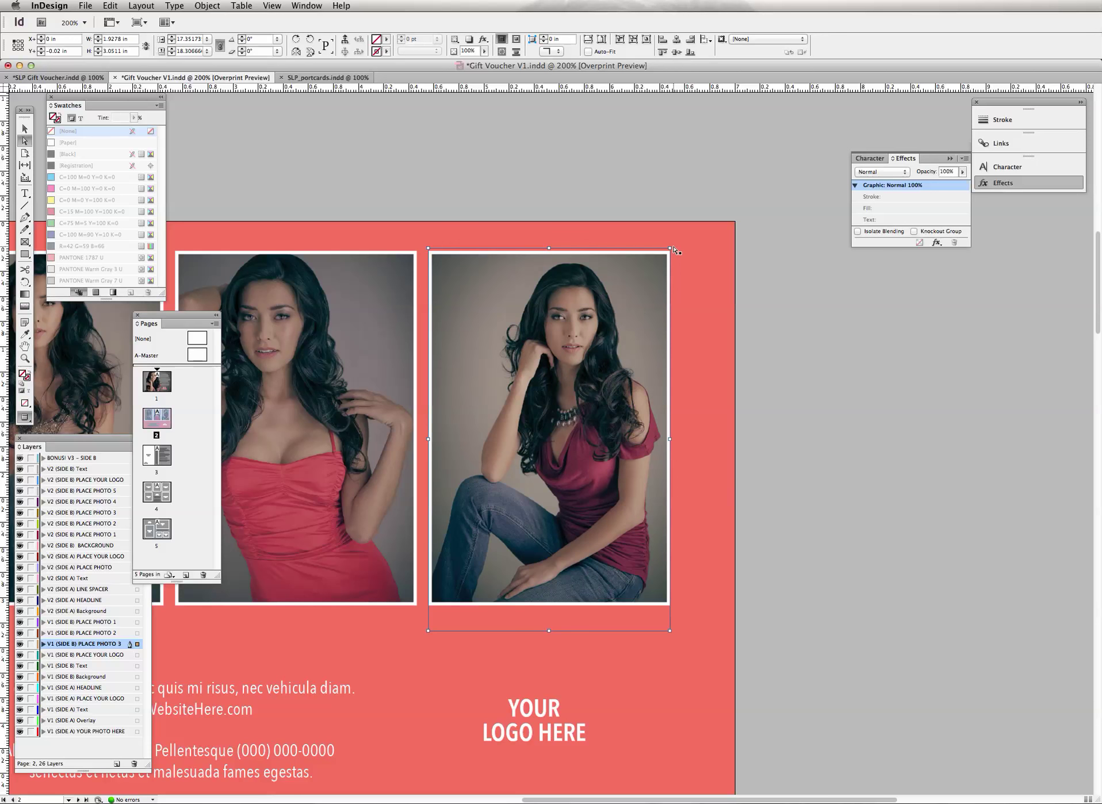
drag(670, 246, 678, 240)
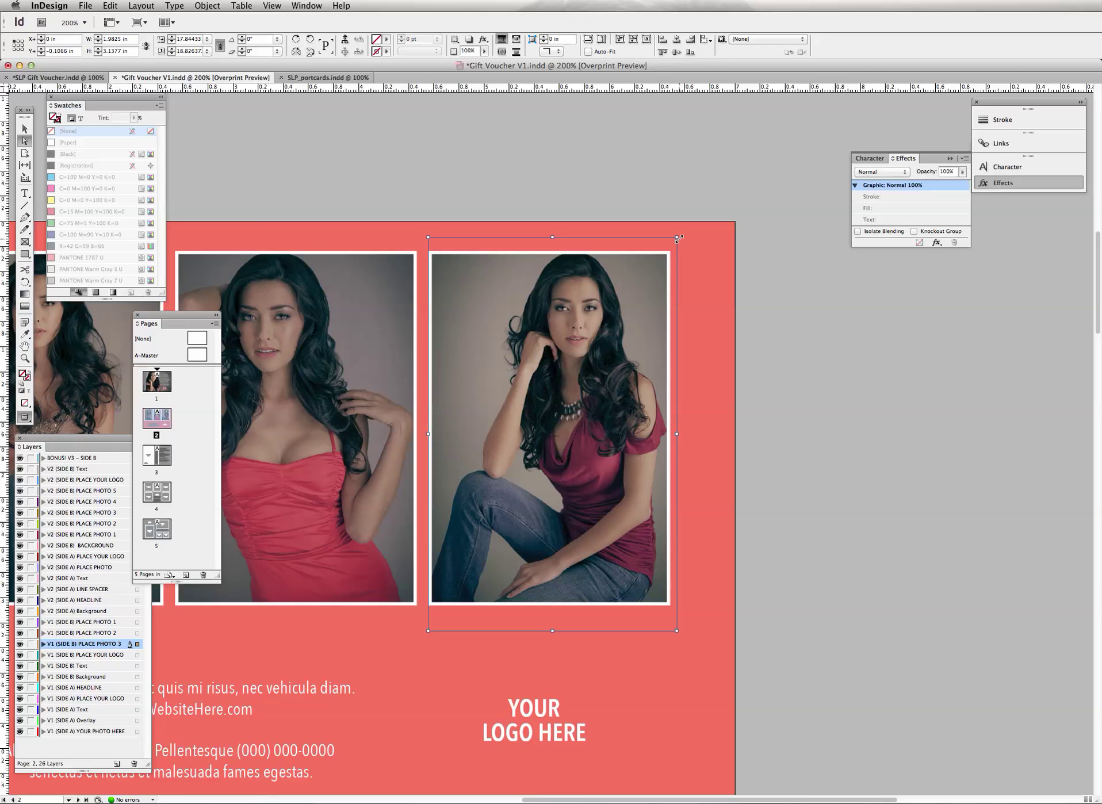
key(Left)
key(Left)
key(Left)
key(Left)
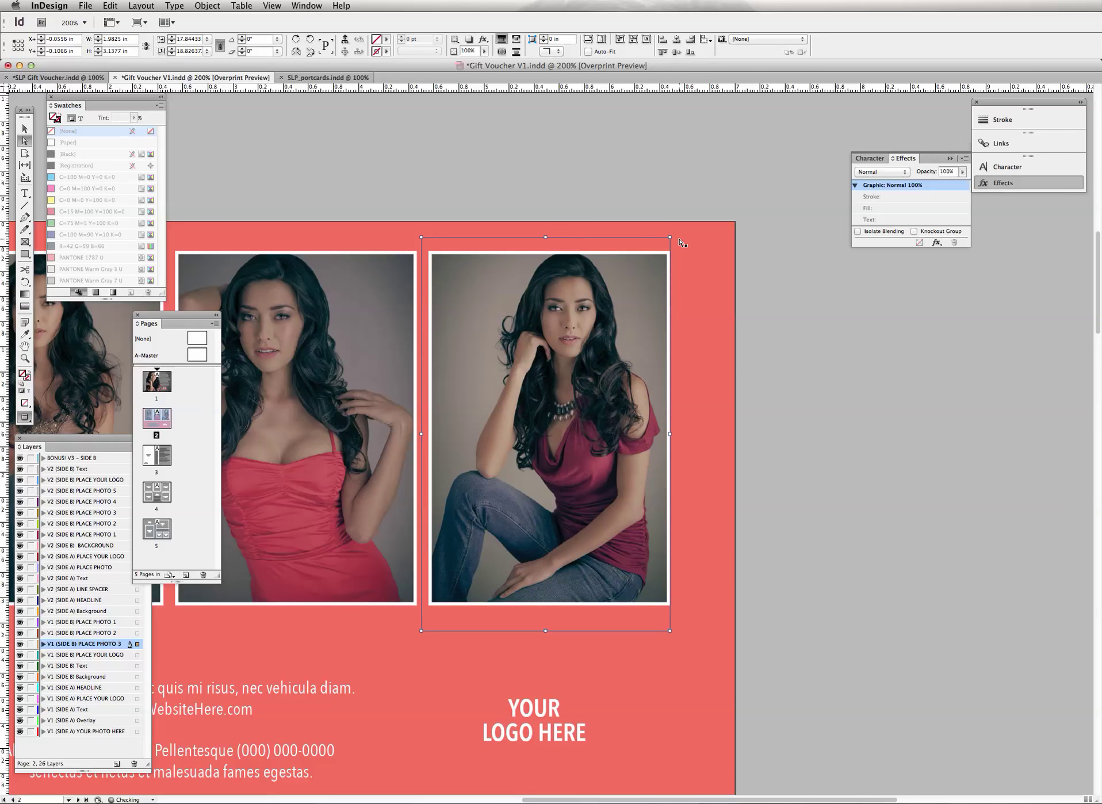
key(Left)
key(Left)
key(Left)
key(Left)
key(Left)
key(Left)
key(Left)
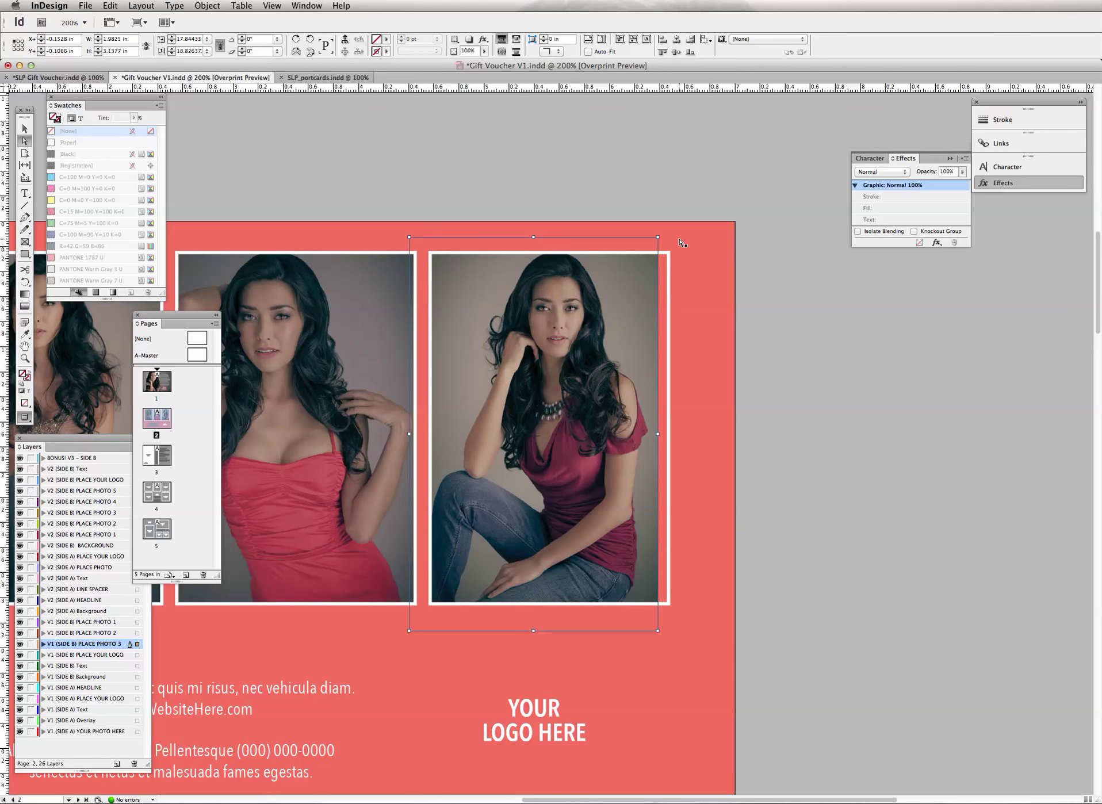
key(Right)
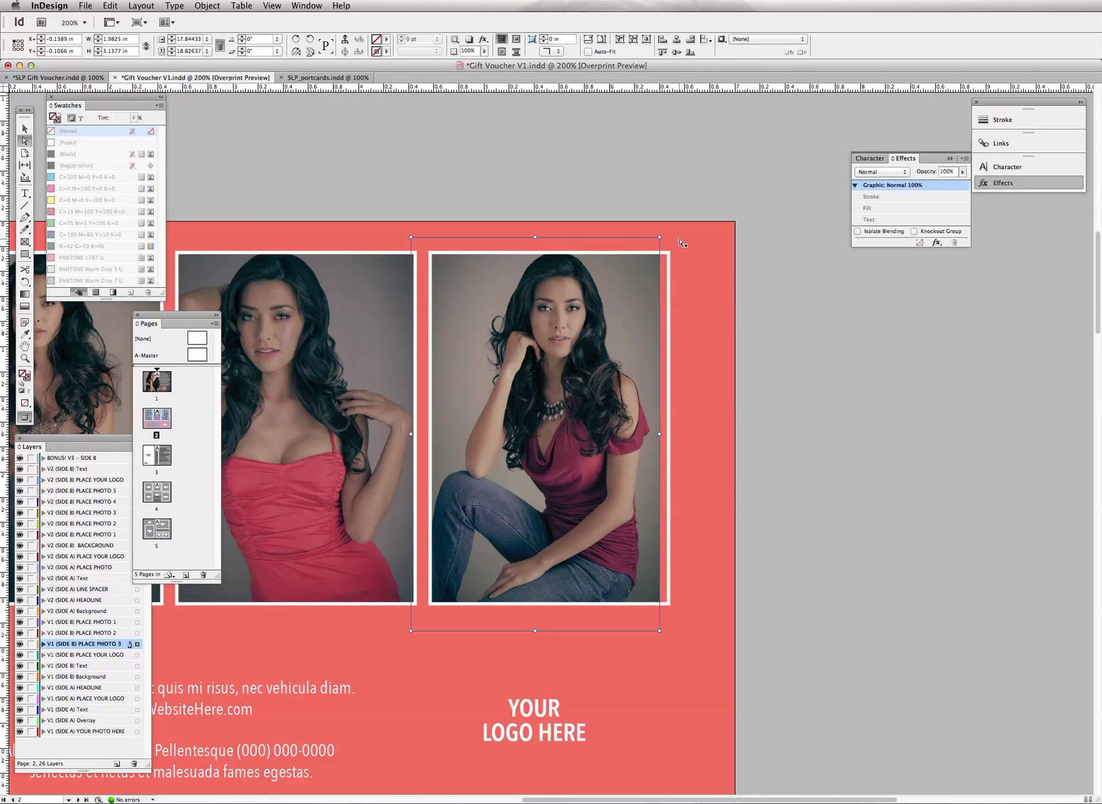
key(Right)
key(Right)
key(Right)
key(Right)
key(Right)
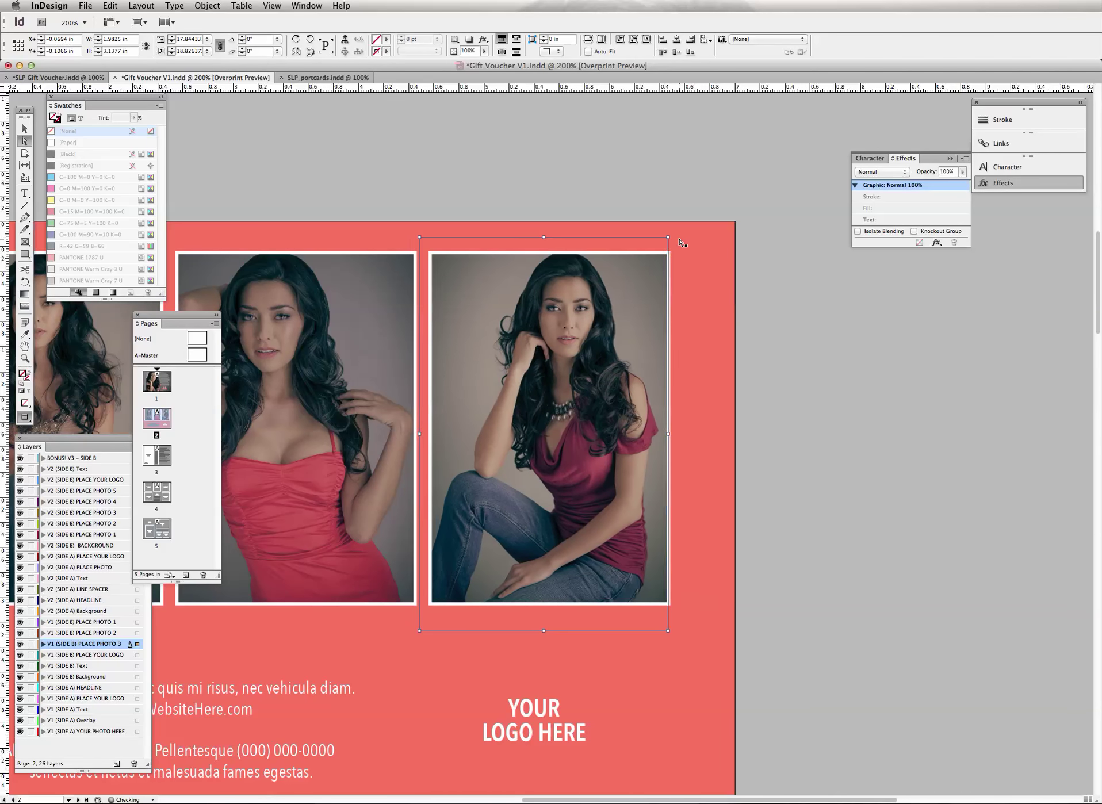
click(894, 347)
key(super+0)
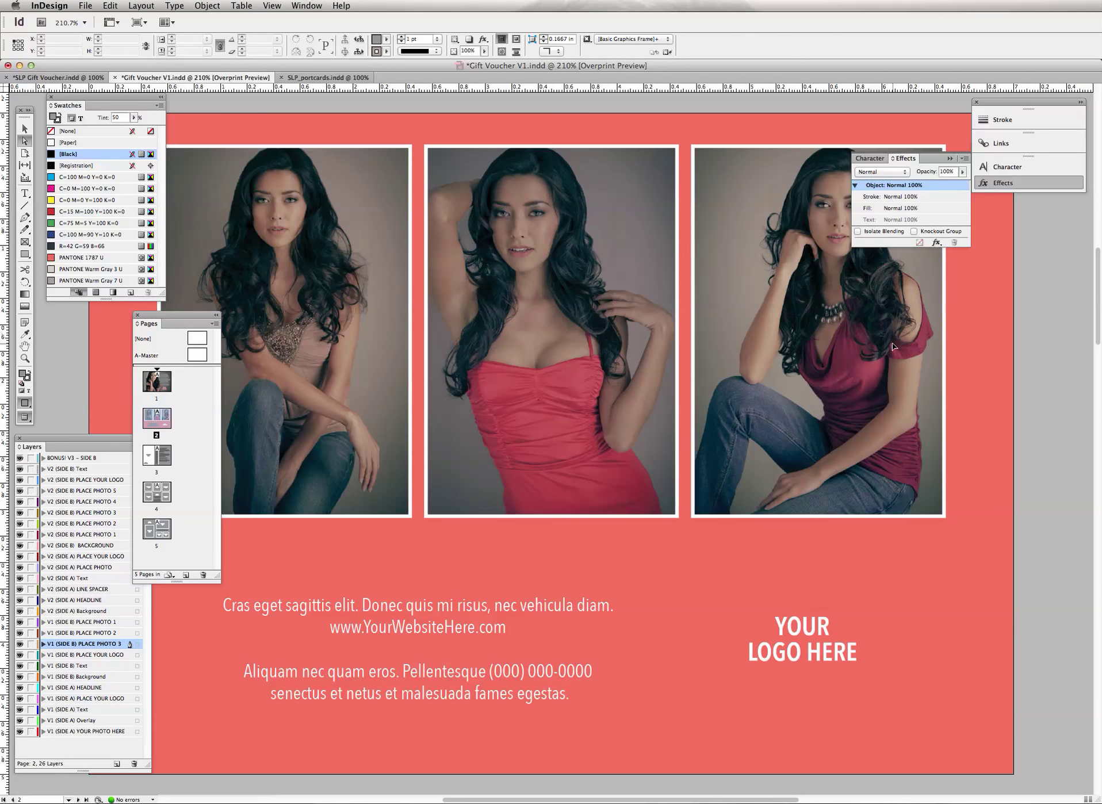
key(super+minus)
key(super+minus)
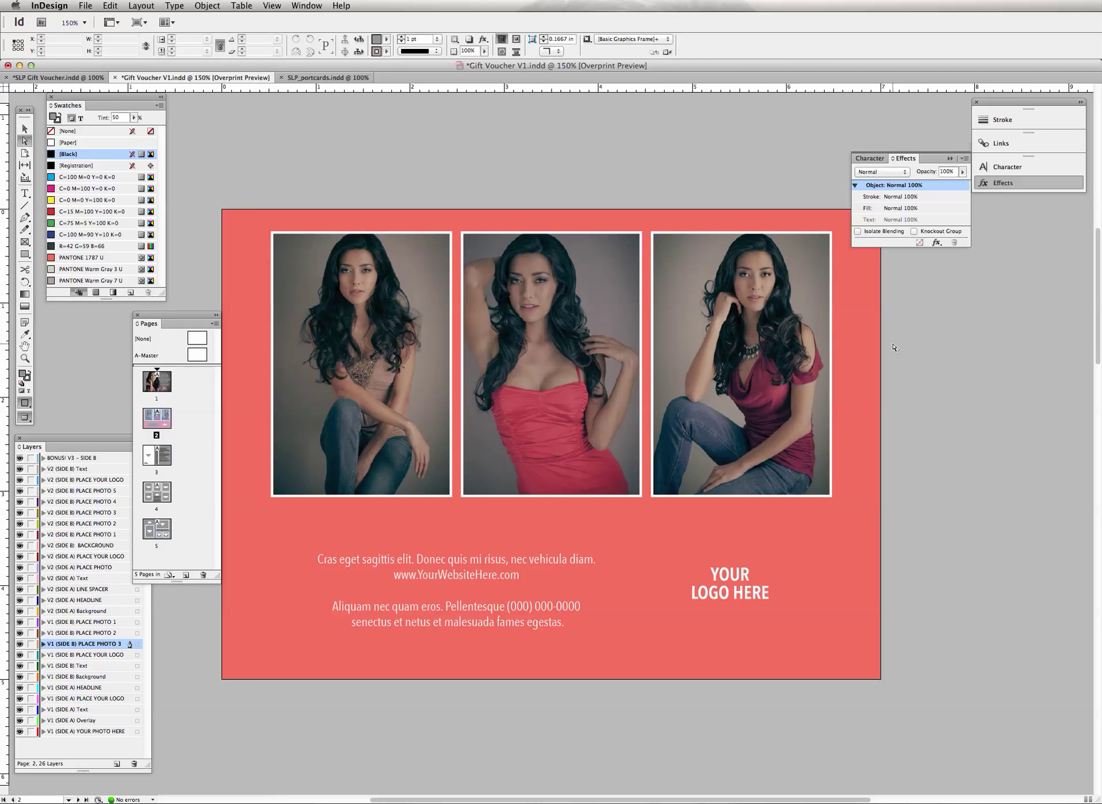
click(878, 343)
click(902, 357)
click(63, 77)
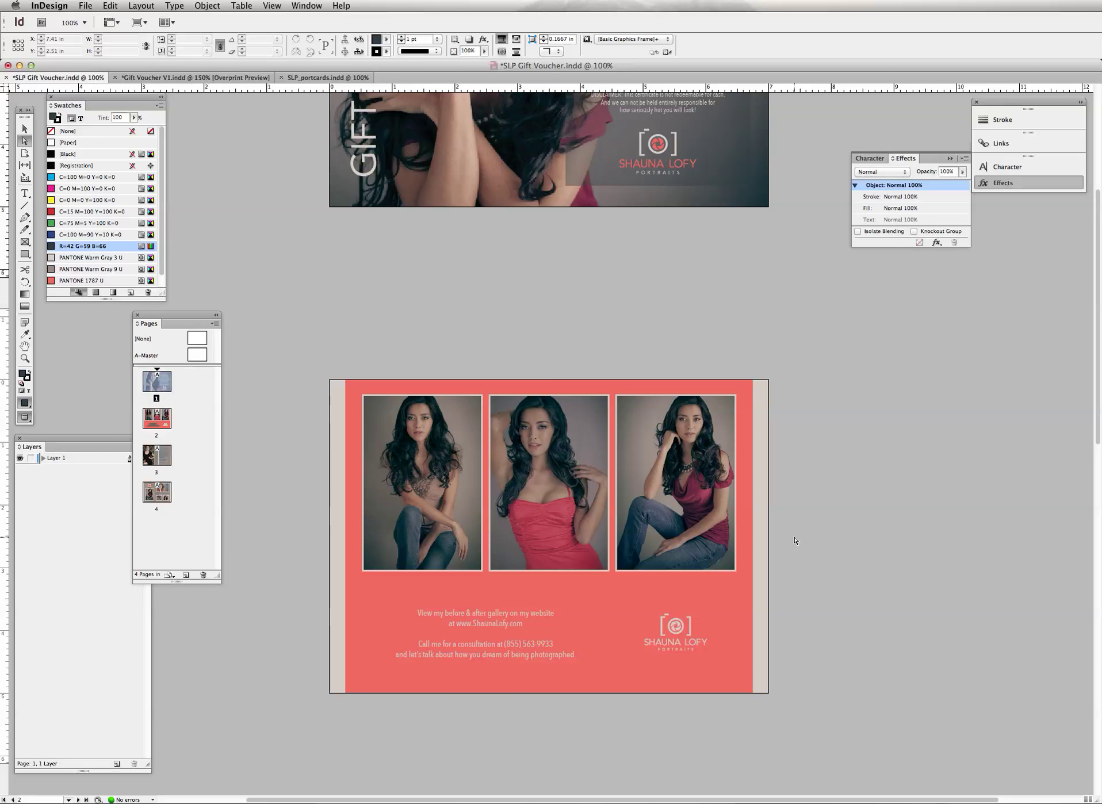
click(184, 77)
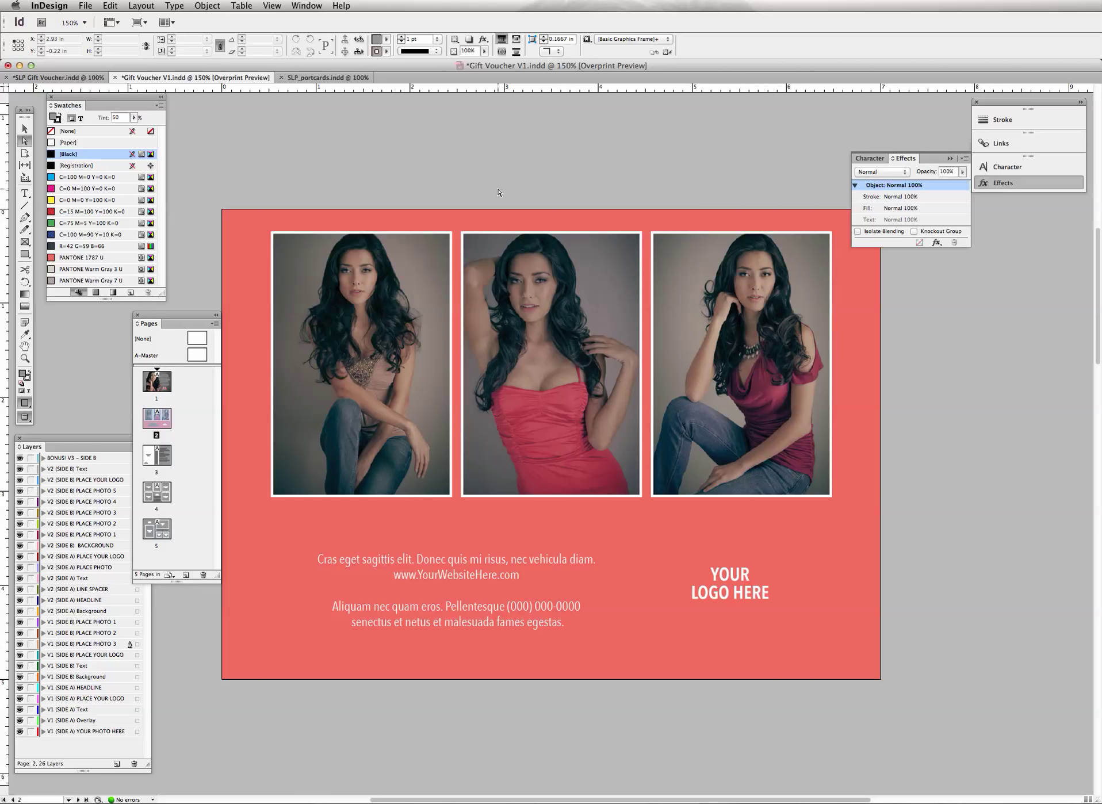
Search iStockphoto in Safari for the keyword 'scolls'
mouse_move(552, 802)
click(915, 793)
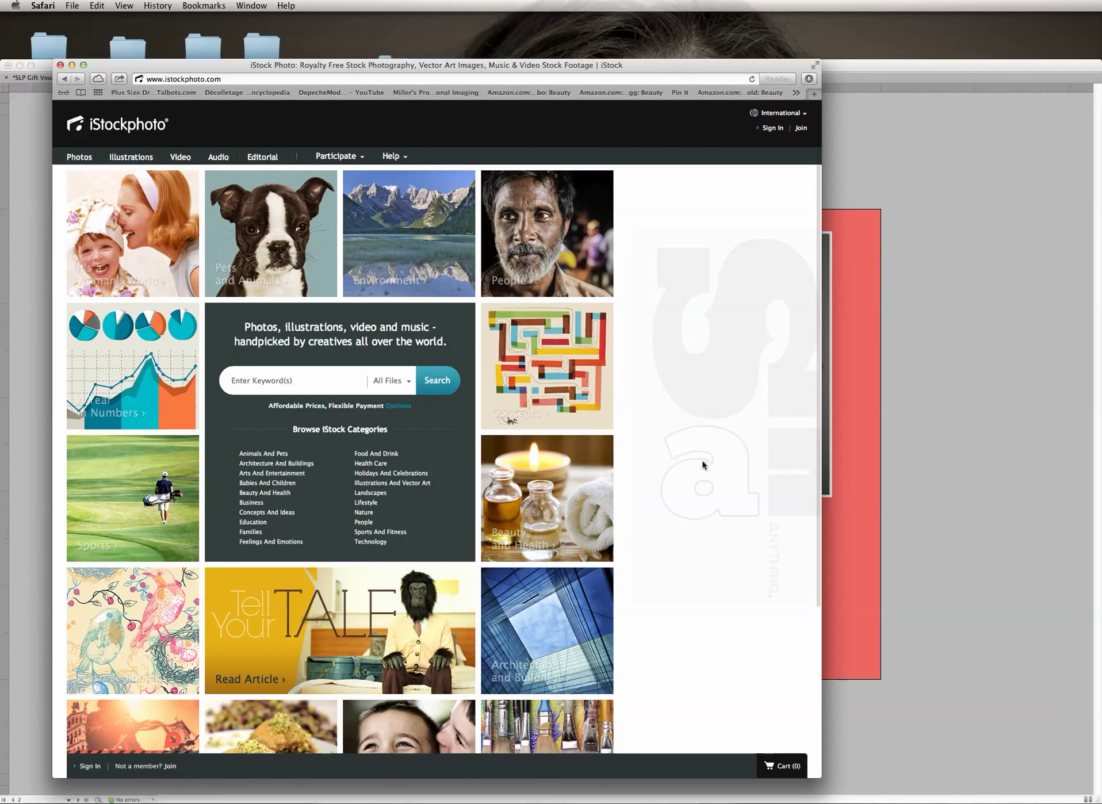
click(336, 390)
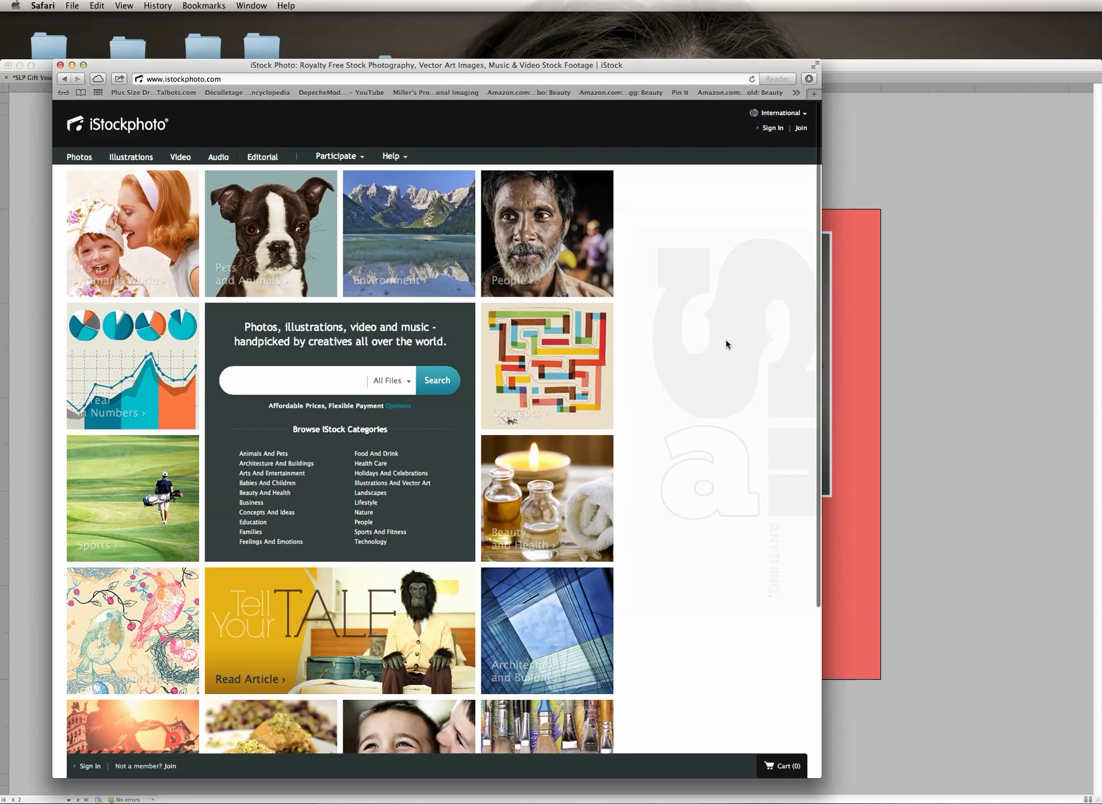
text(scolls)
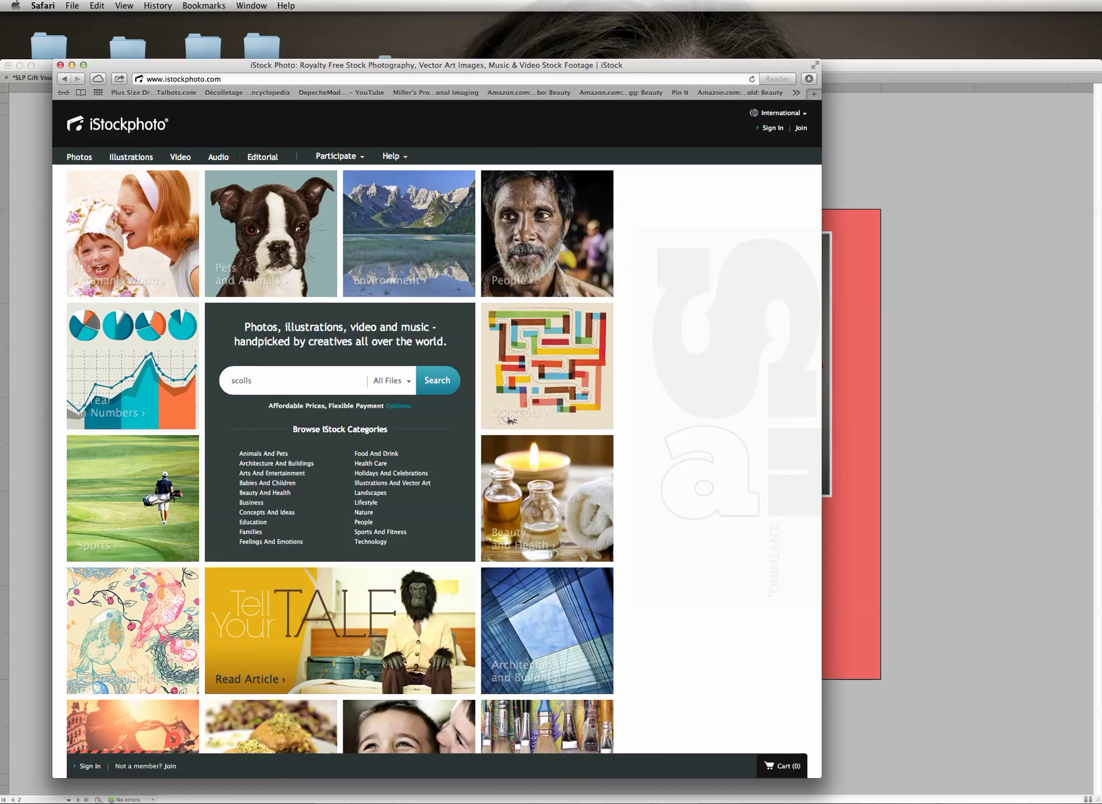
key(Return)
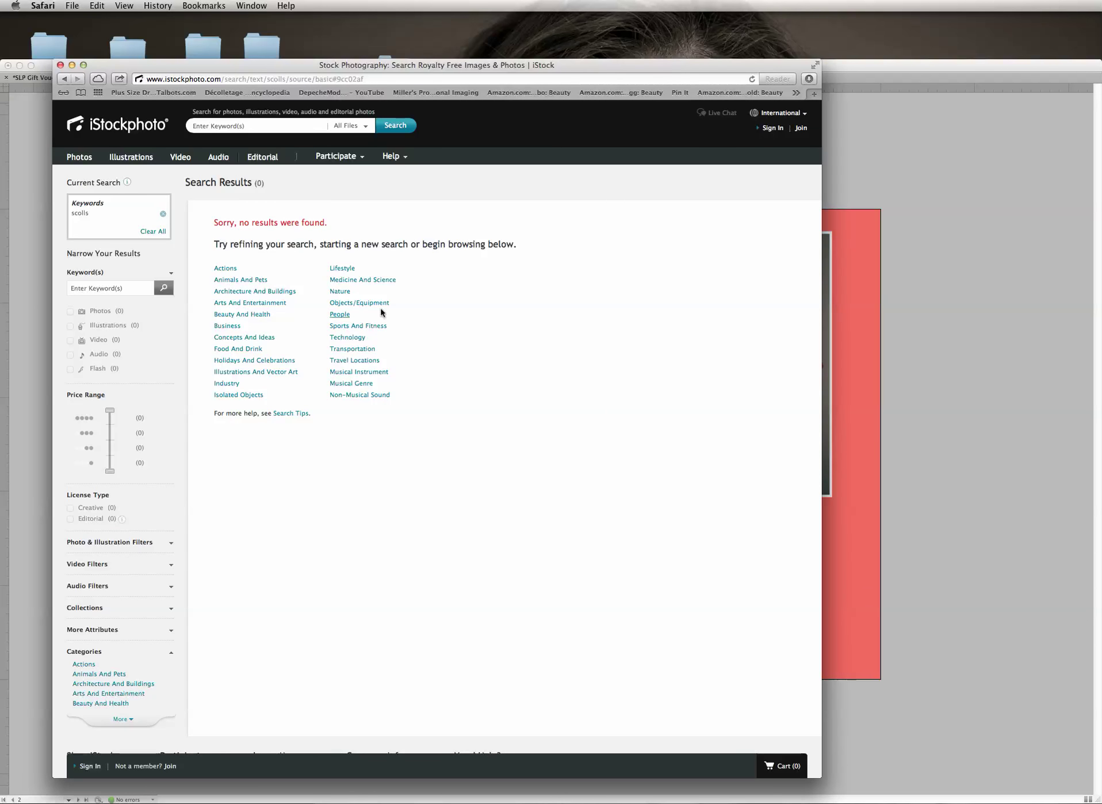
Limit the file type to Illustrations only and rerun the 'scolls' search
click(364, 127)
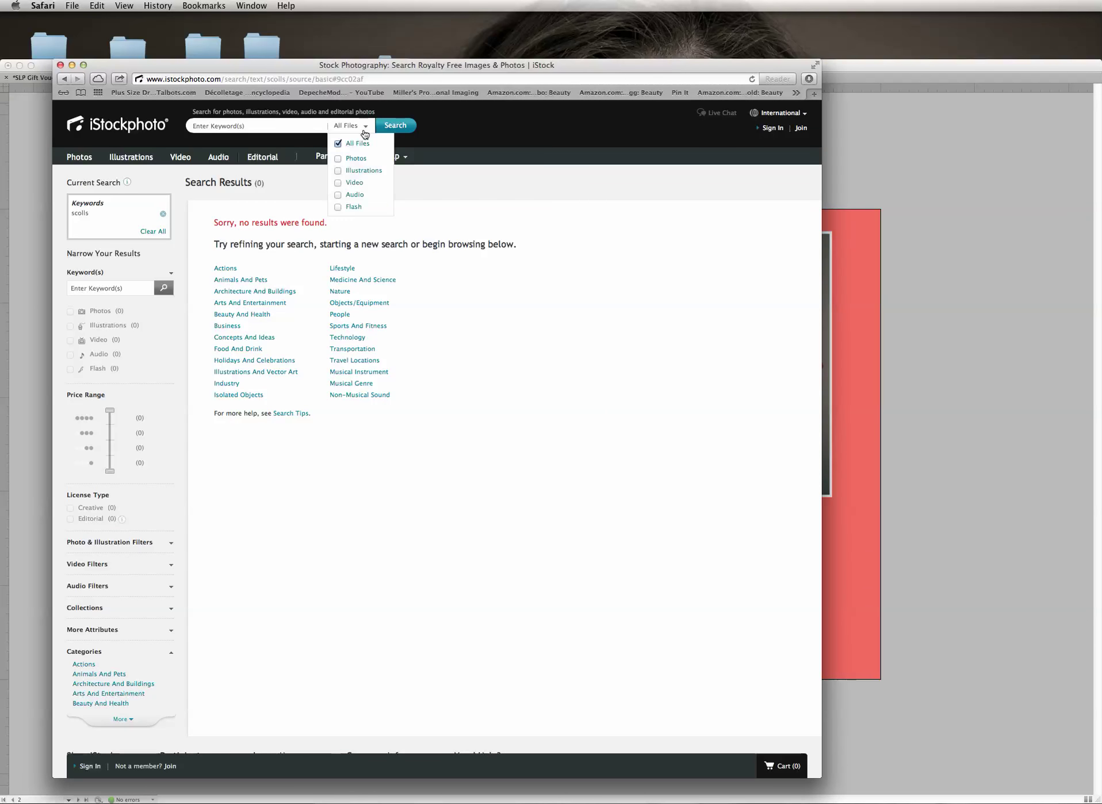
click(351, 170)
click(288, 126)
click(714, 131)
text(scolls)
key(Return)
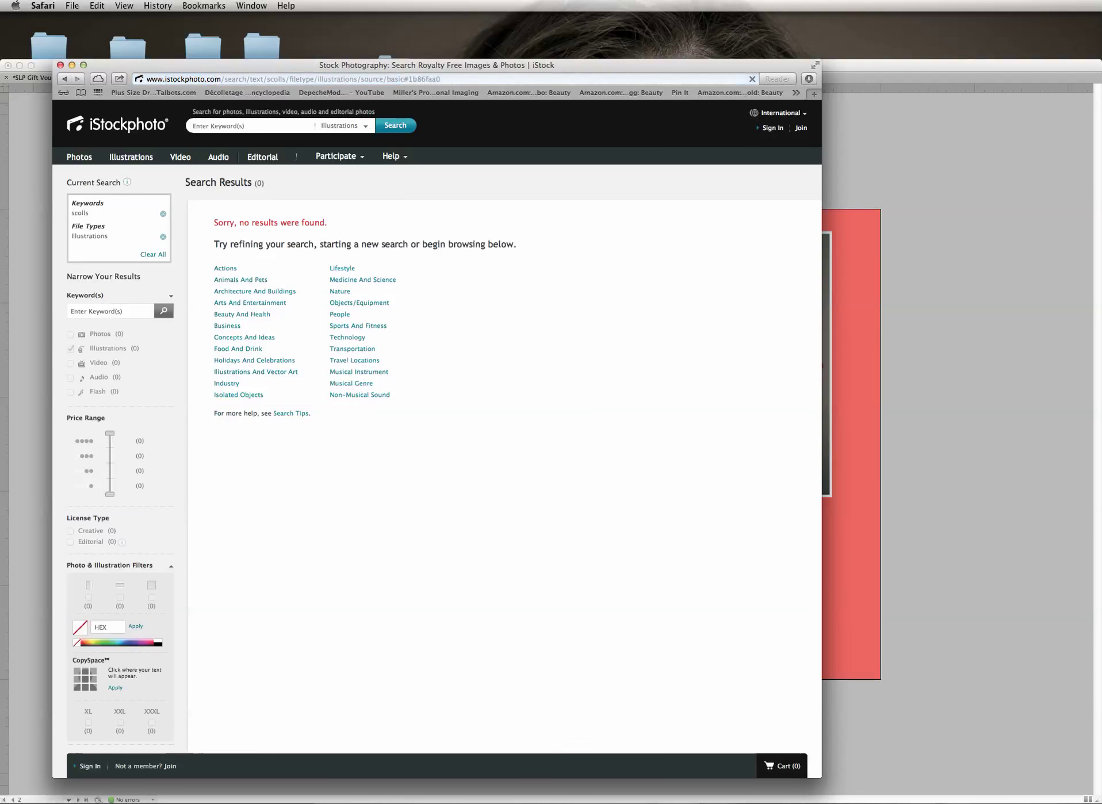
Search illustrations for the corrected keyword 'scols', returning 230 results
click(244, 128)
text(sc)
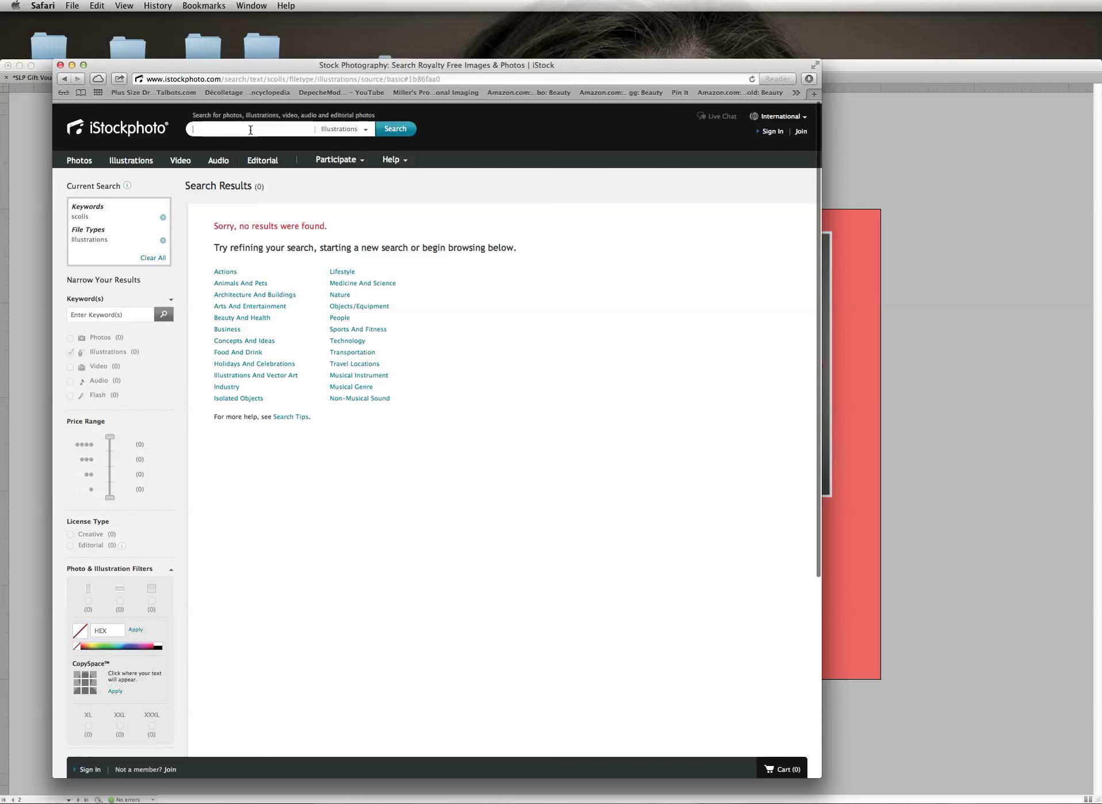
text(ols)
key(Return)
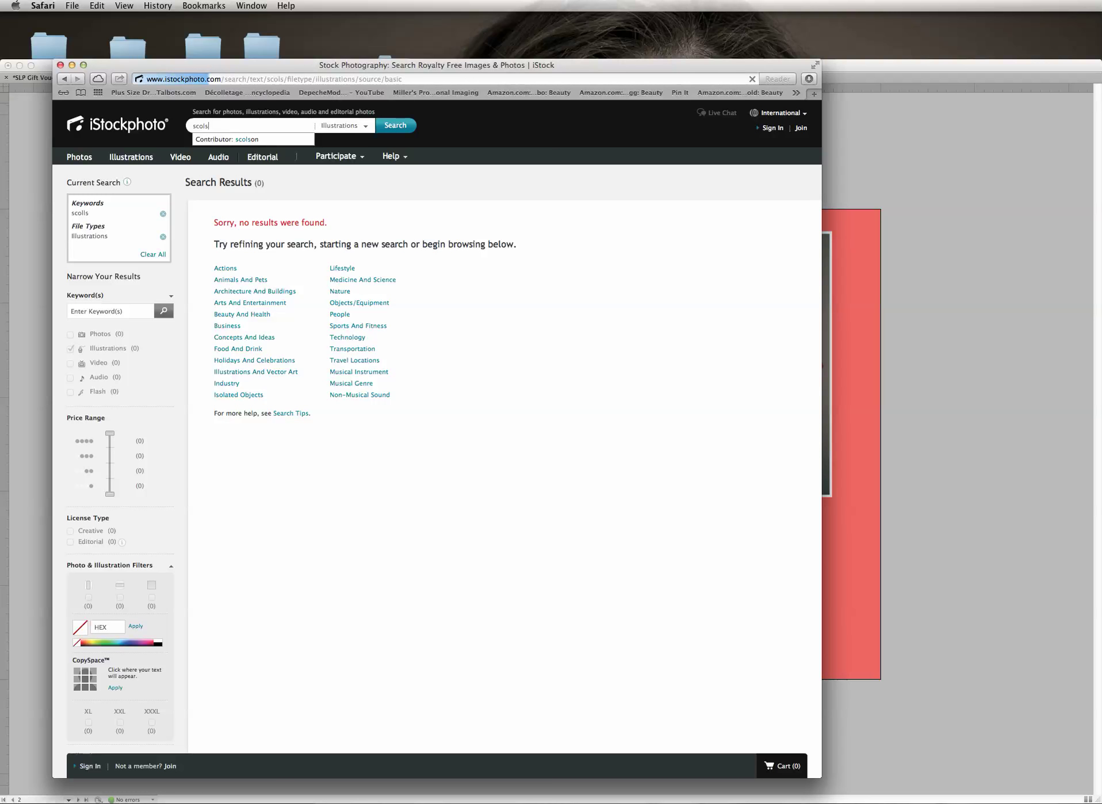
click(505, 94)
key(Return)
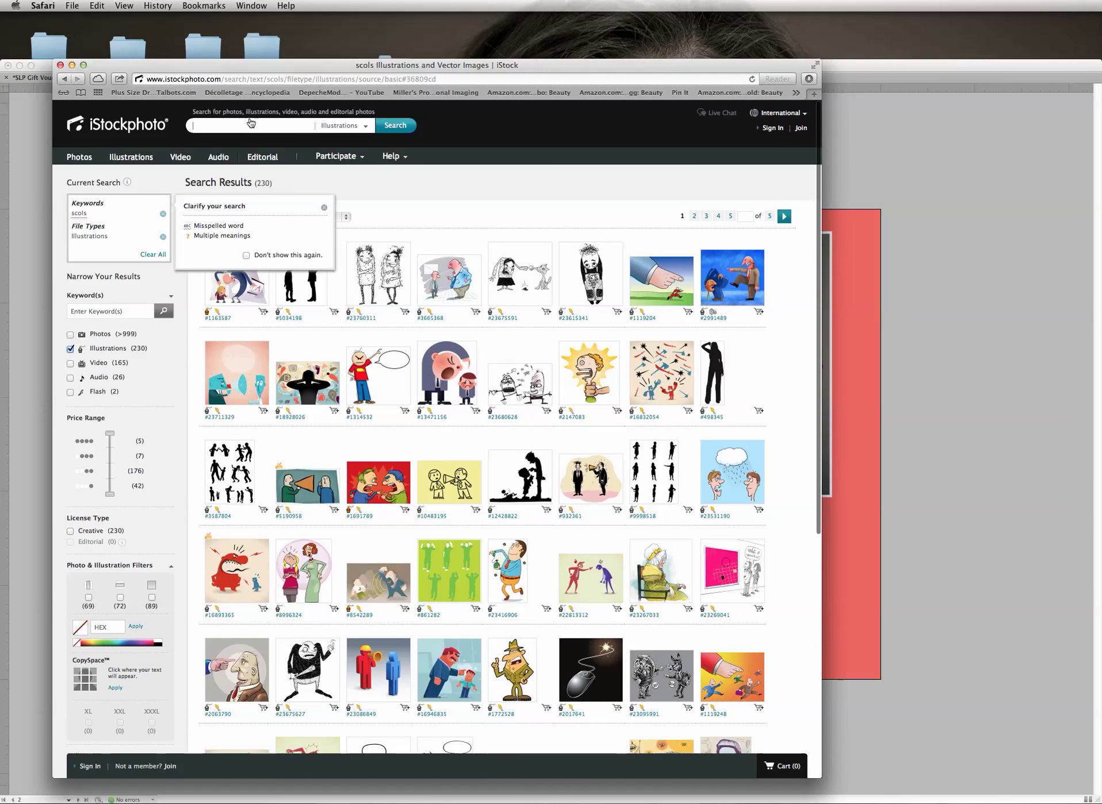
Search illustrations for 'elements' and open the Vintage Frames and Scroll Elements result, file #22344523
text(elements)
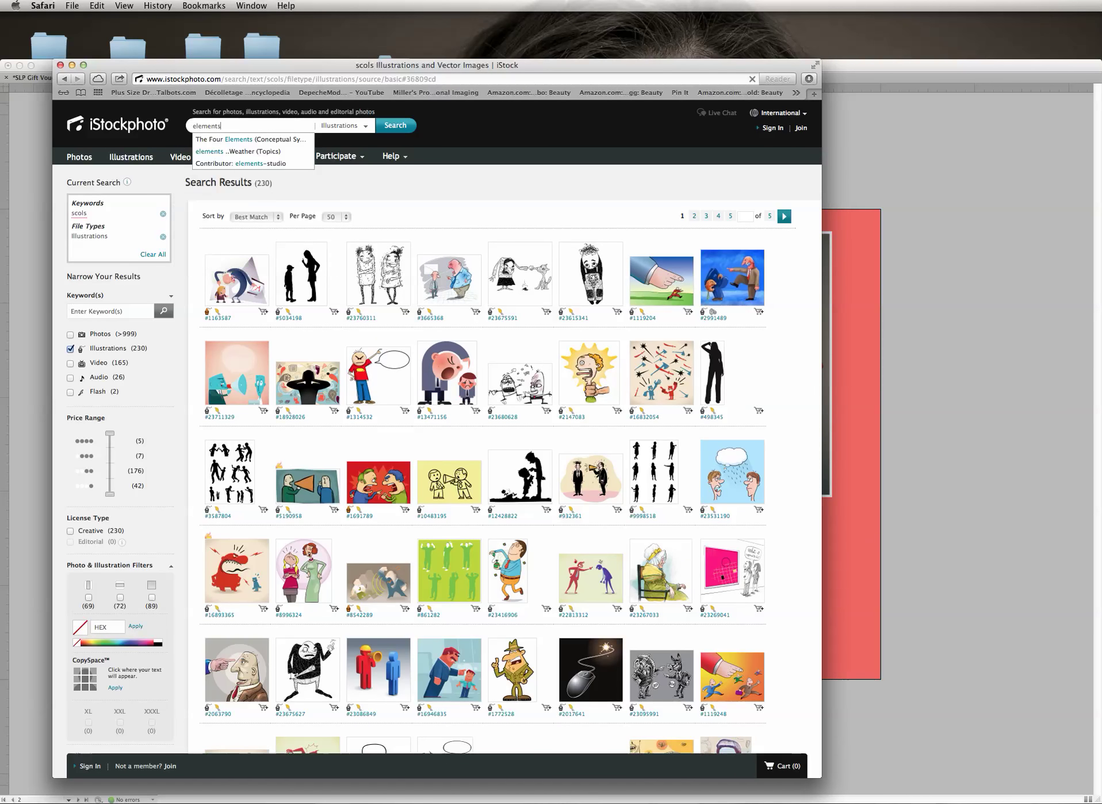
key(Return)
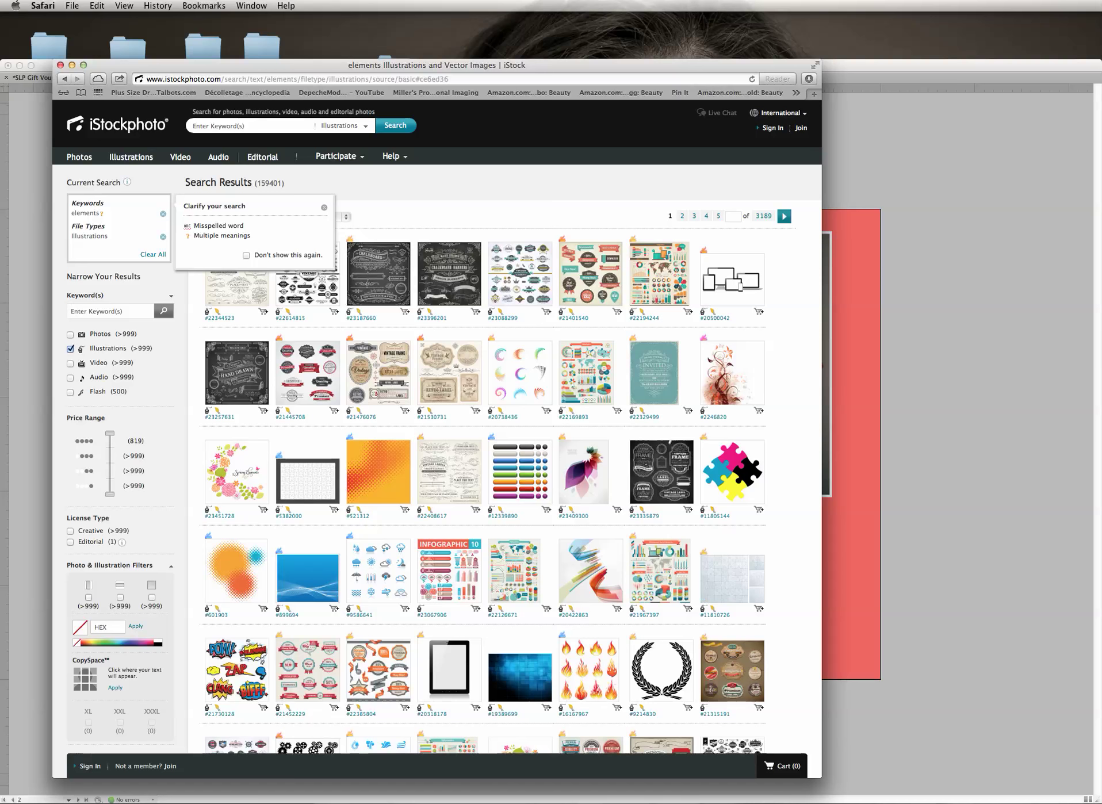
click(324, 208)
mouse_move(250, 287)
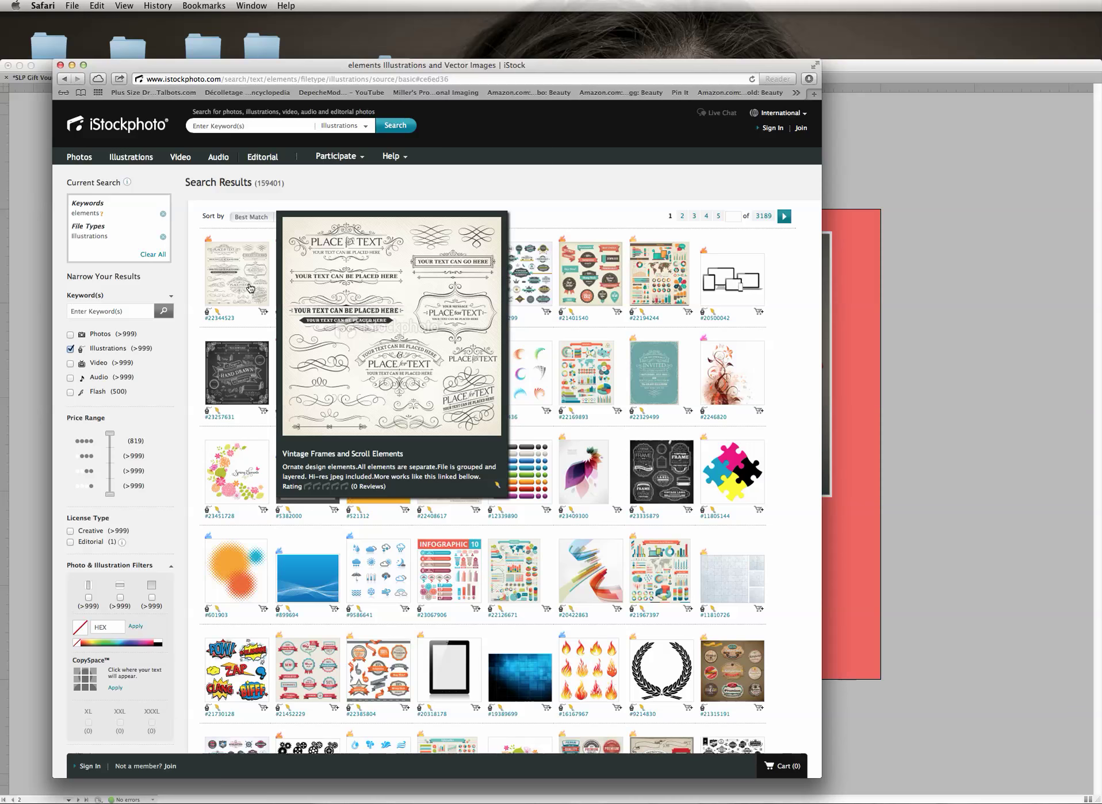
click(251, 288)
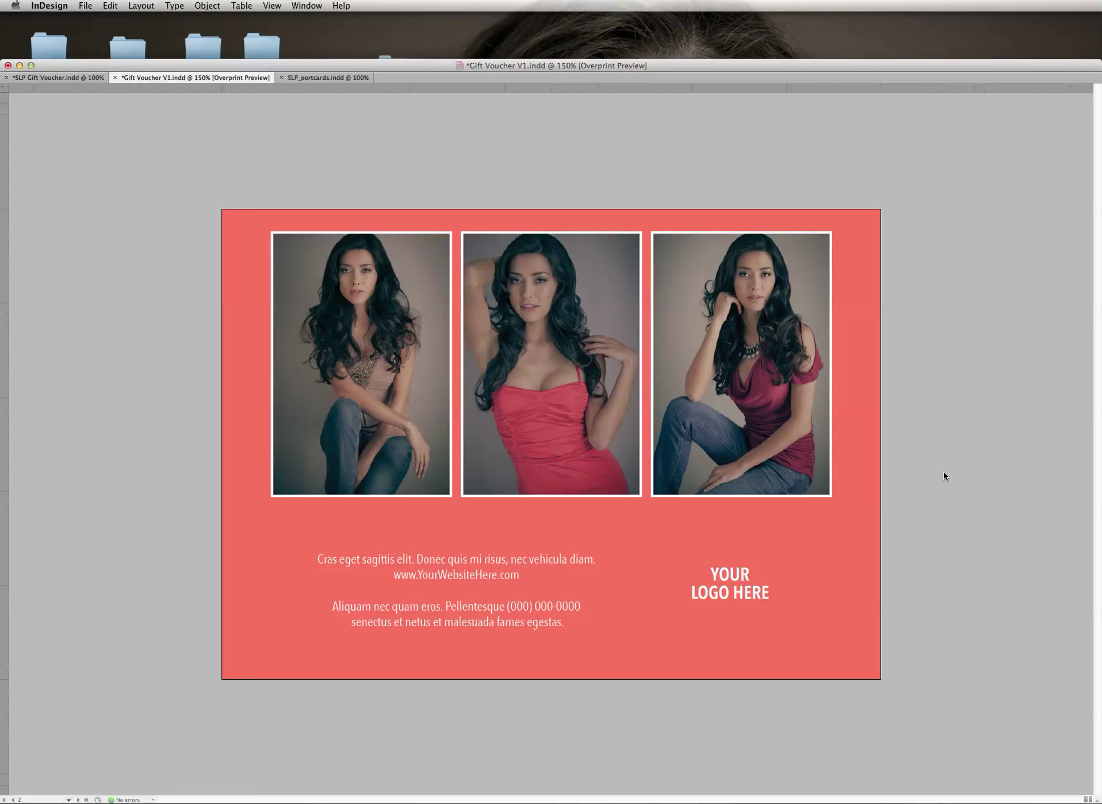
Return to InDesign's SLP Gift Voucher document and zoom in on the Shauna Lofy logo
click(943, 472)
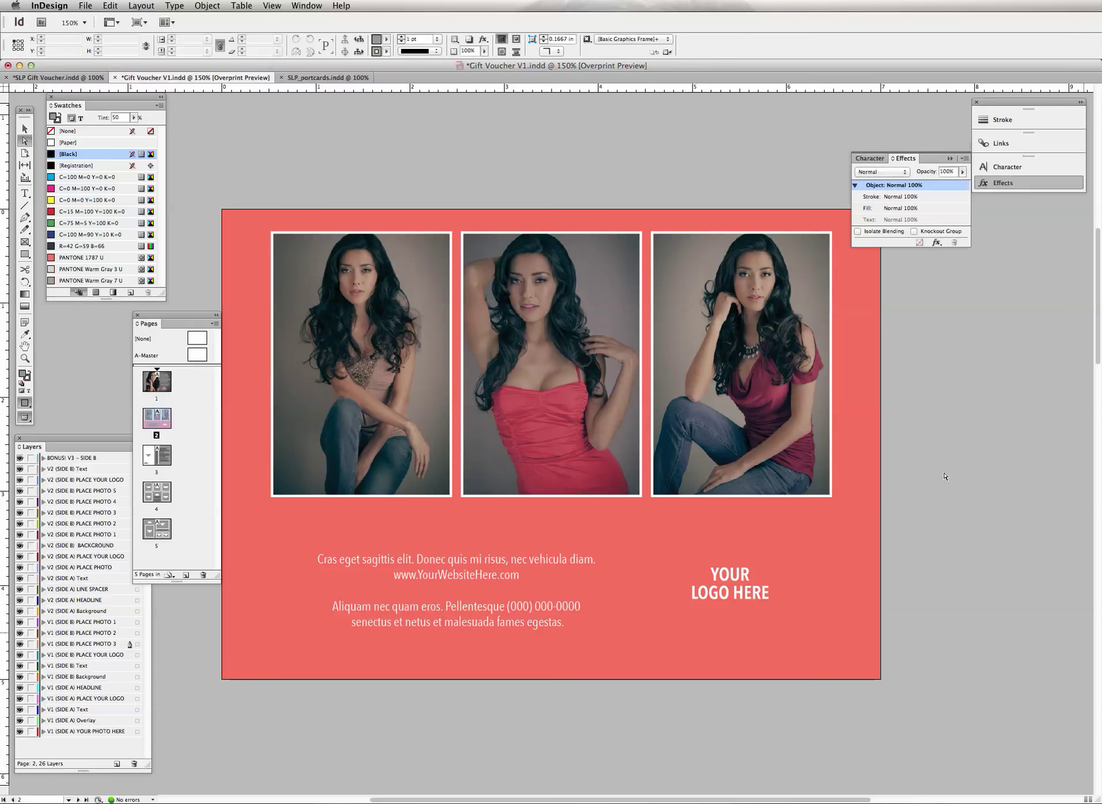
click(78, 78)
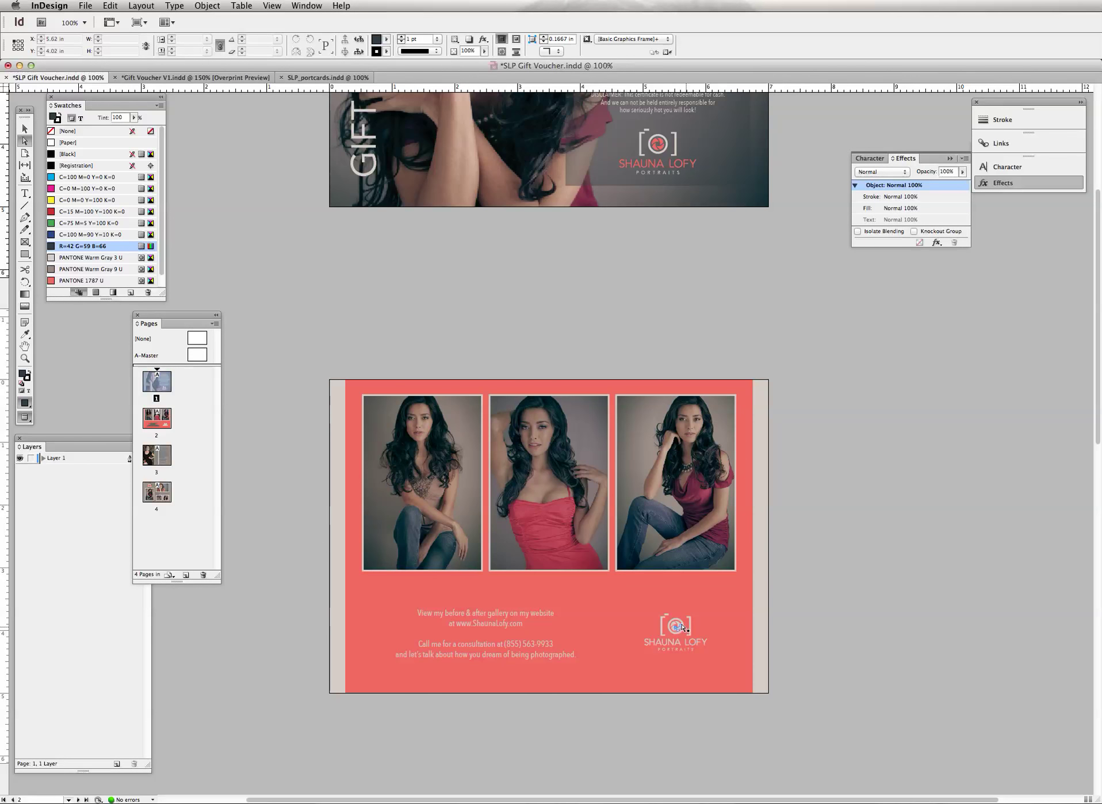
drag(689, 620, 729, 636)
key(super+minus)
key(super+minus)
key(super+minus)
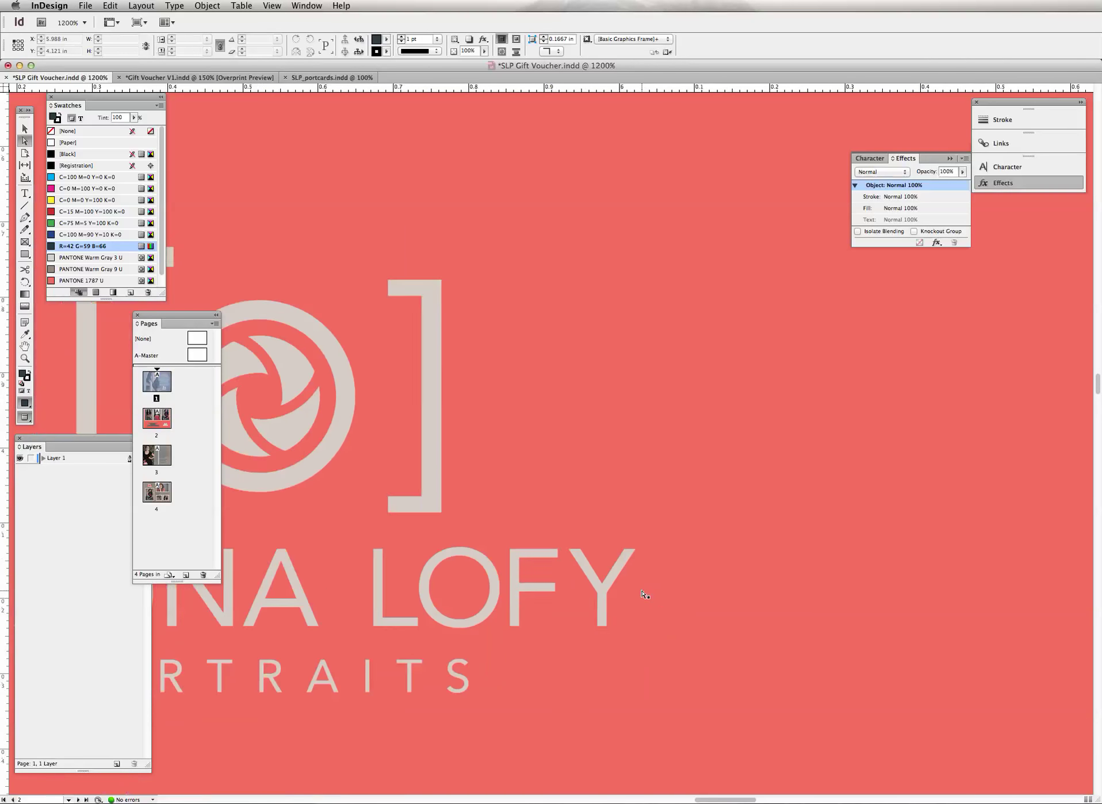
scroll(645, 594, left, 5)
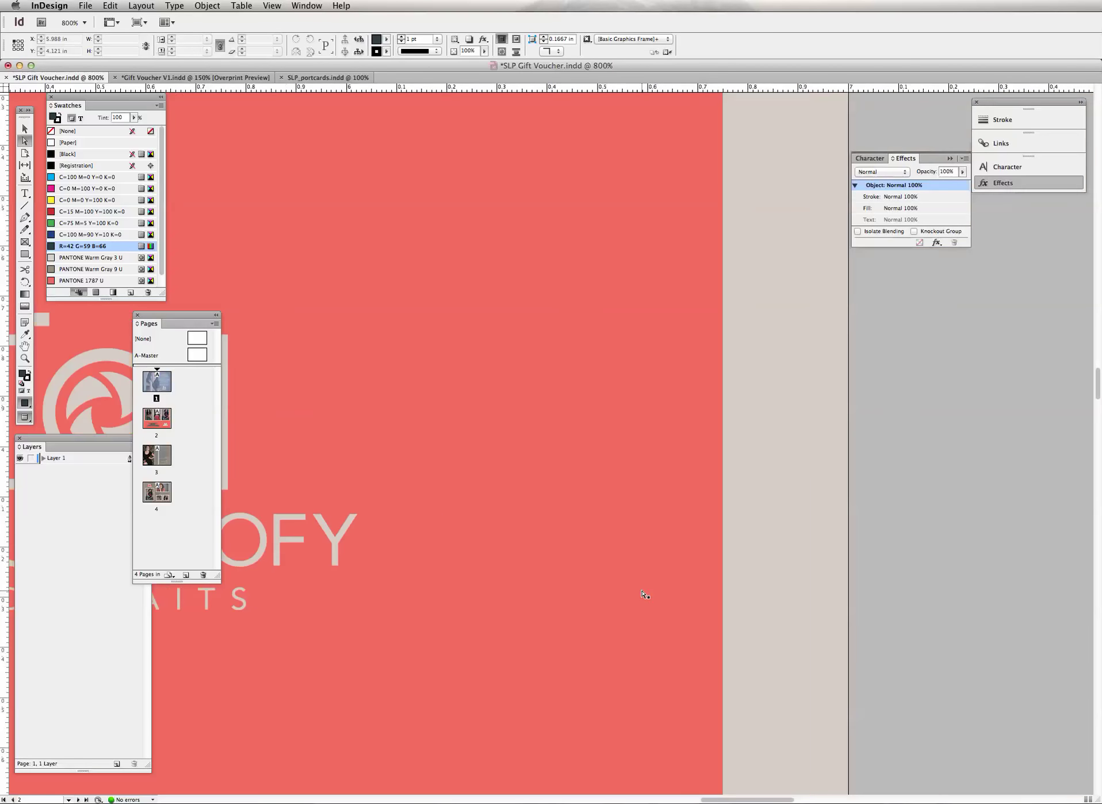
scroll(644, 594, right, 2)
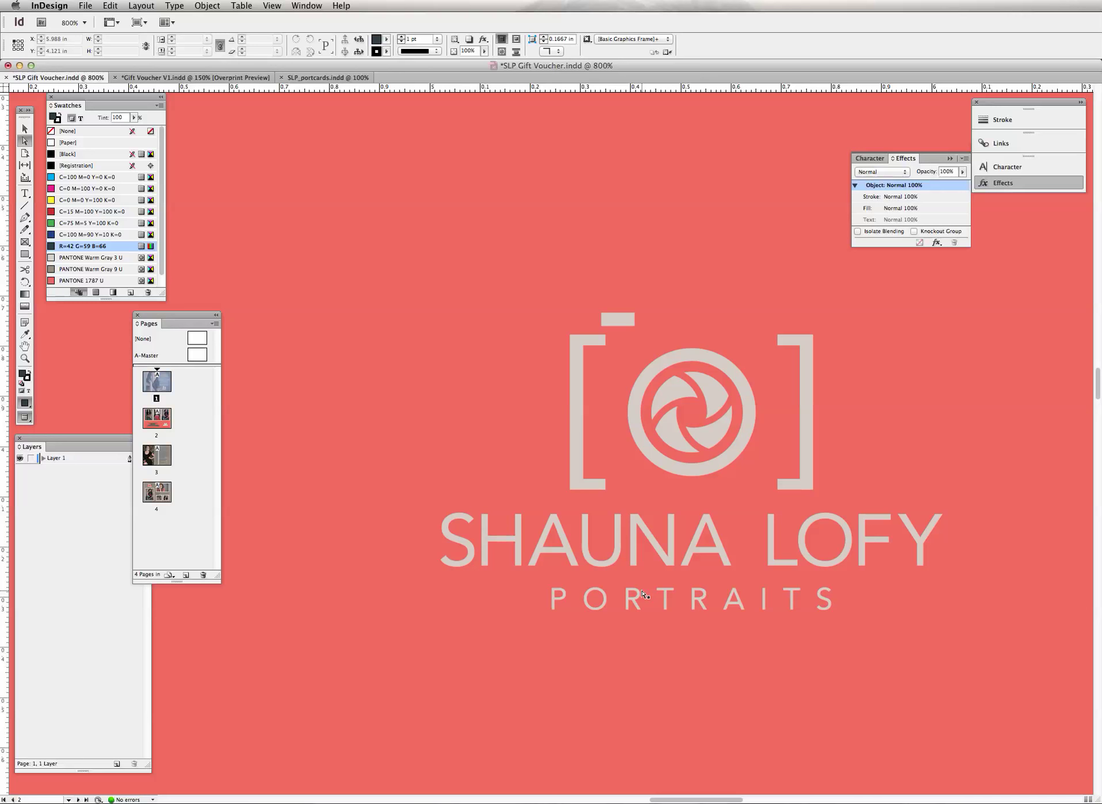
Marquee-select the logo area and Shift-click so only the camera mark stays selected
click(25, 129)
click(645, 387)
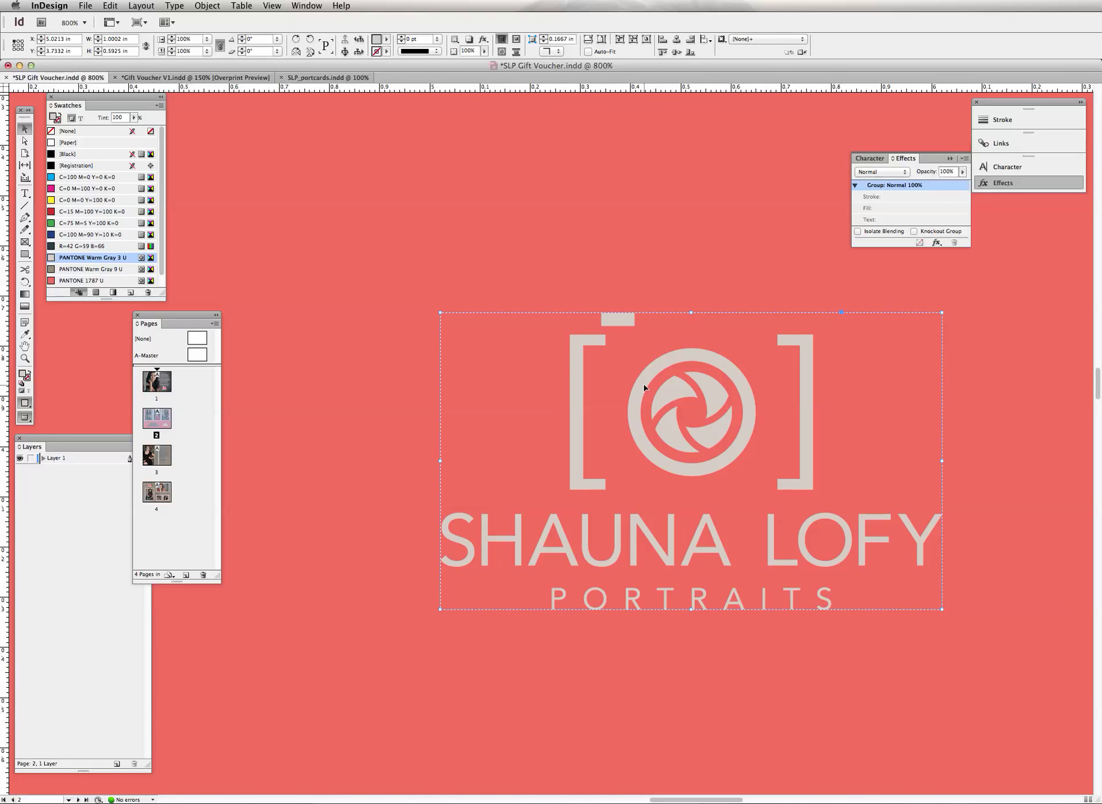
click(632, 279)
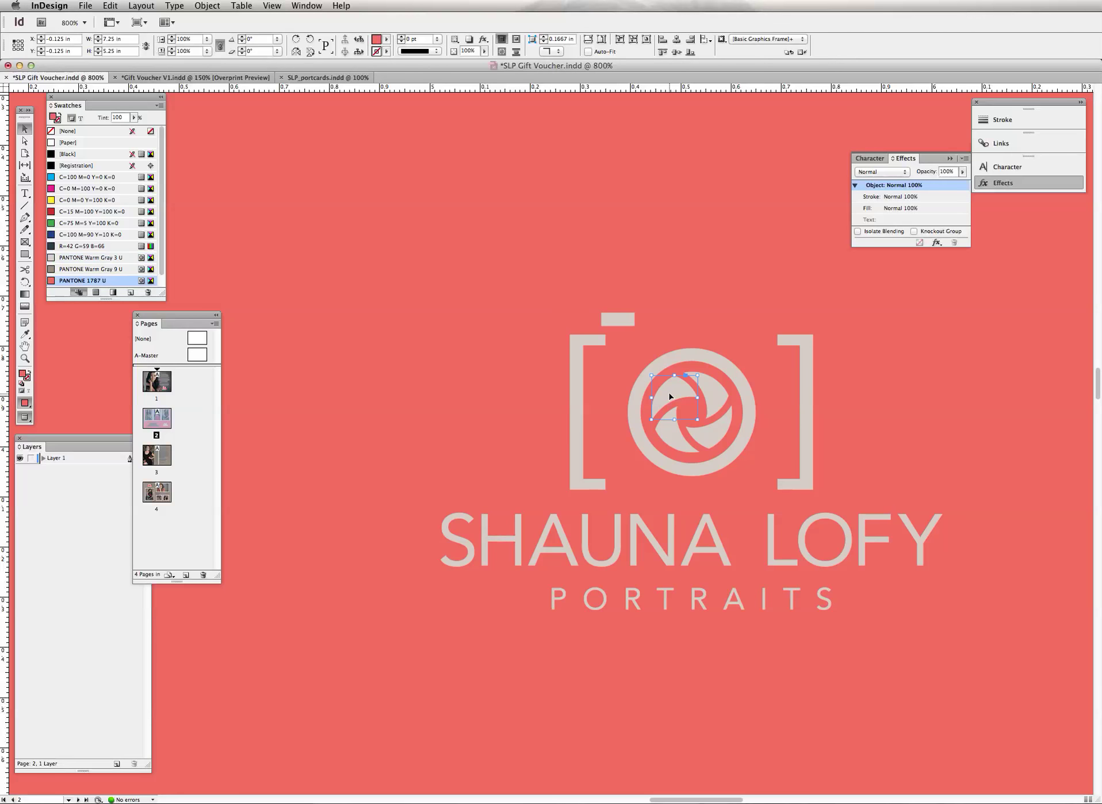
click(670, 396)
key(super+minus)
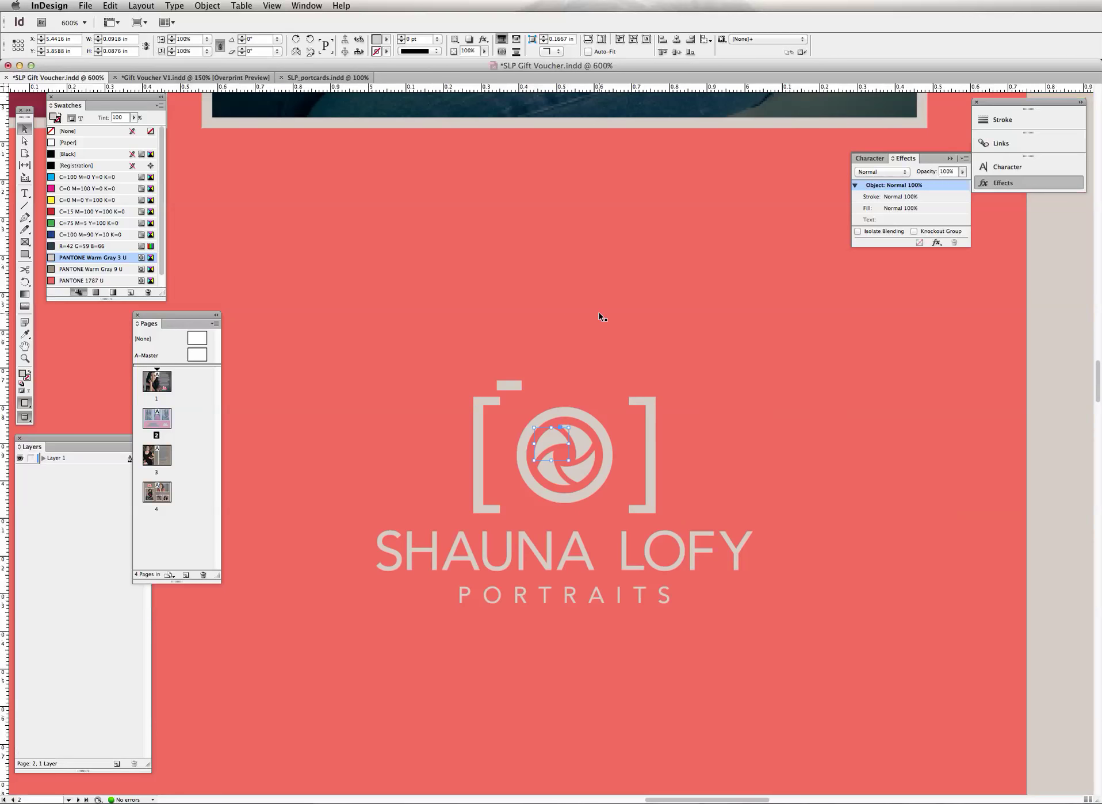
key(super+minus)
key(super+minus)
key(super+minus)
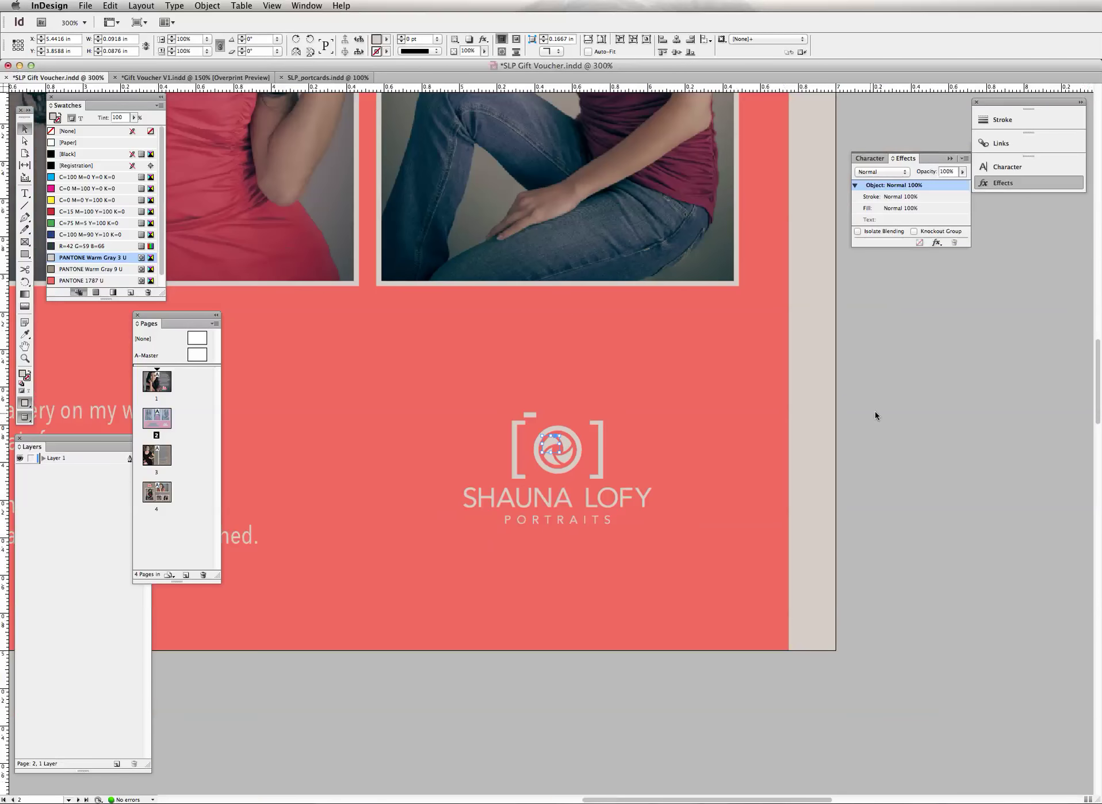
drag(905, 368, 483, 481)
shift+click(771, 471)
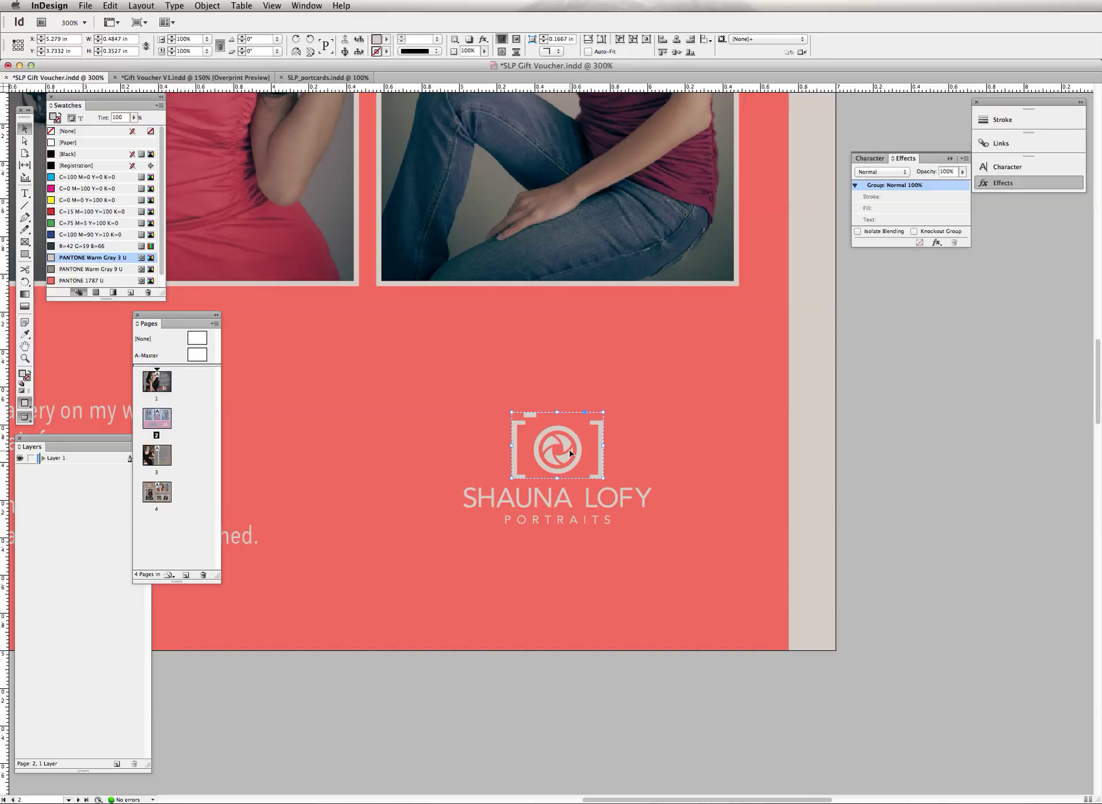
Paste the camera mark into Gift Voucher V1 and move it to the lower-right corner
click(217, 79)
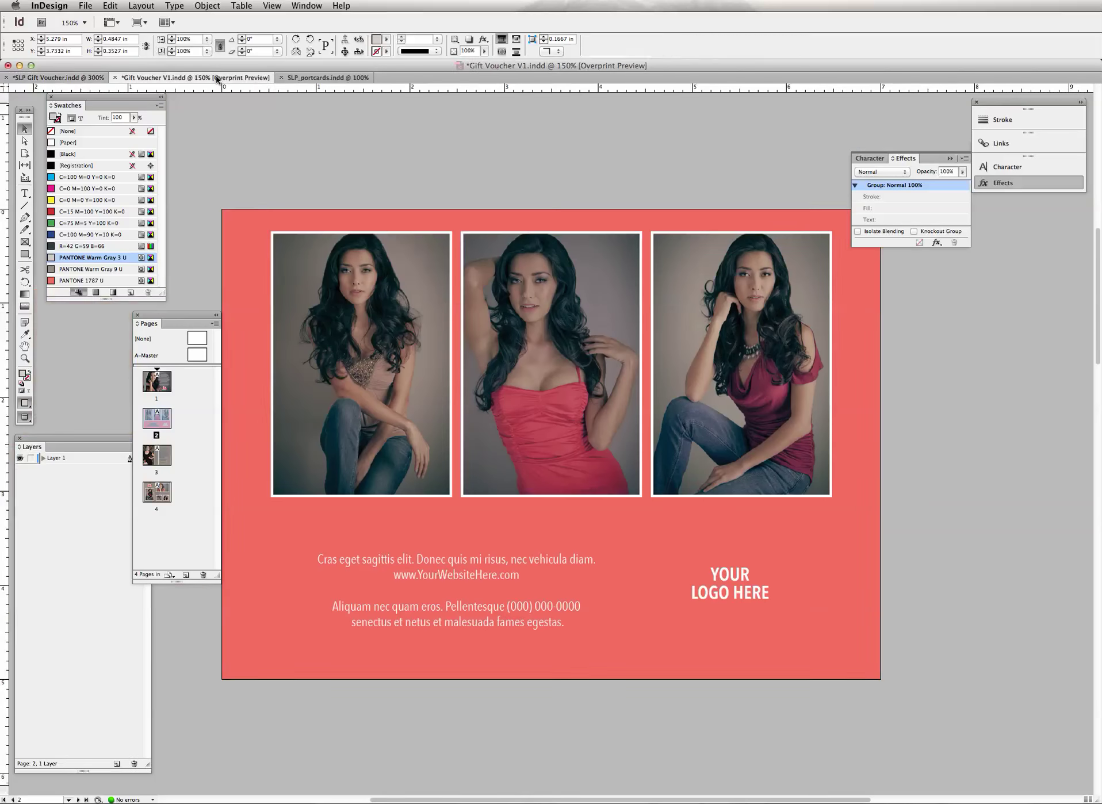
key(ctrl+v)
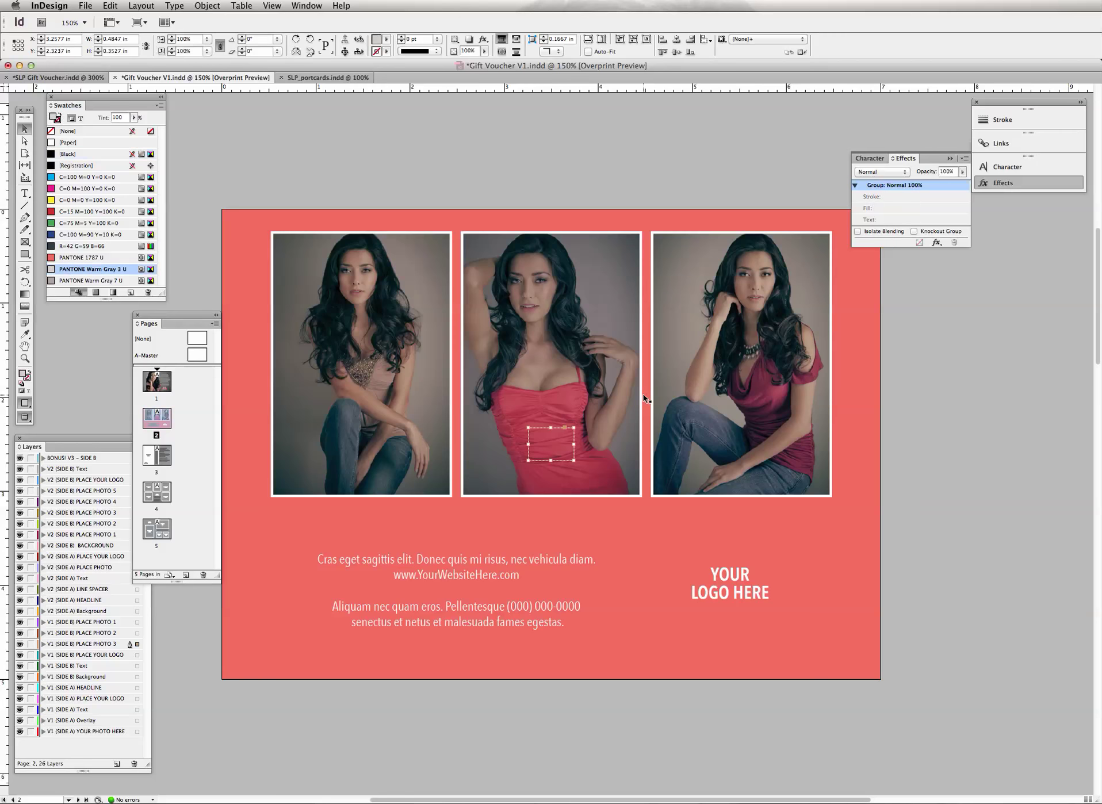
drag(551, 444, 651, 557)
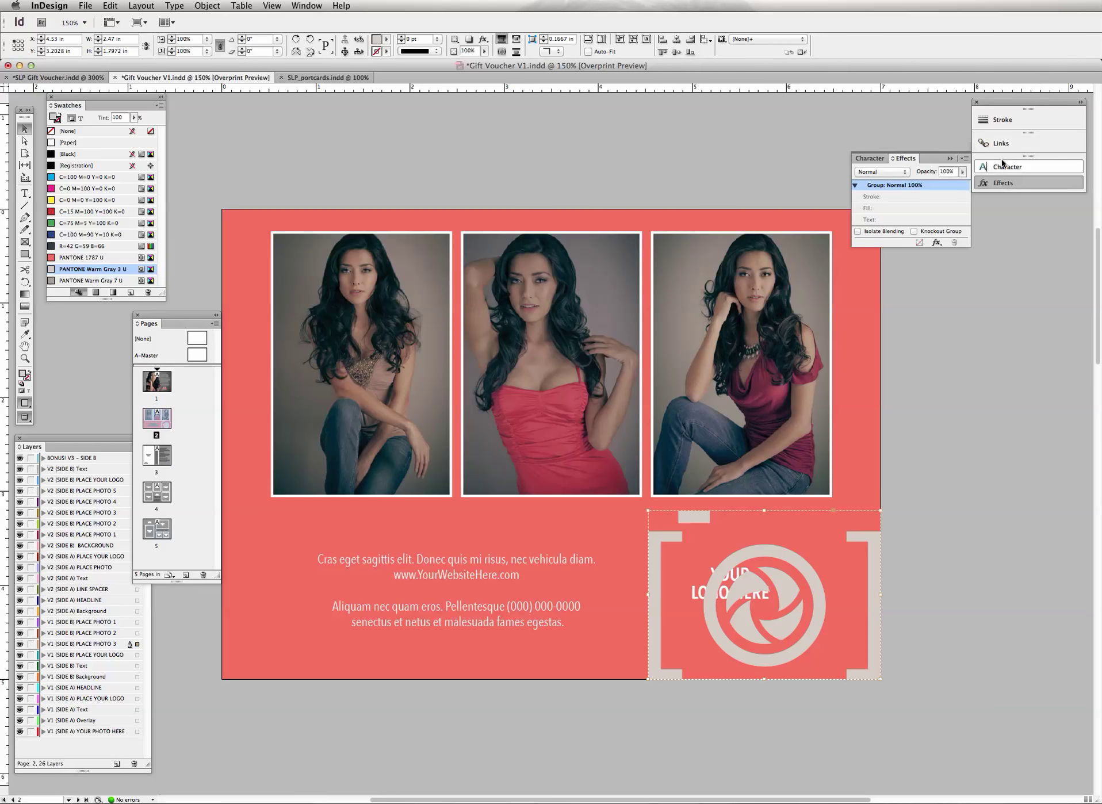
Set the camera mark's opacity to 25% in the Effects panel
click(1011, 184)
click(1011, 184)
click(943, 171)
text(25)
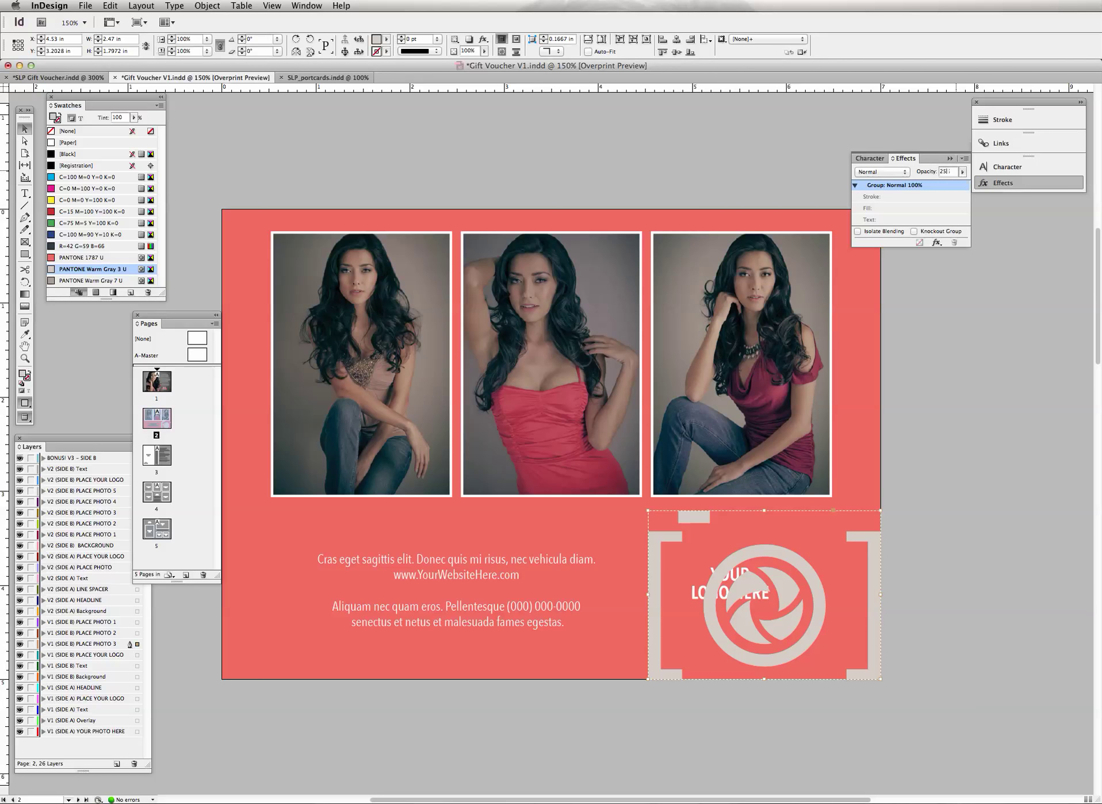
key(Return)
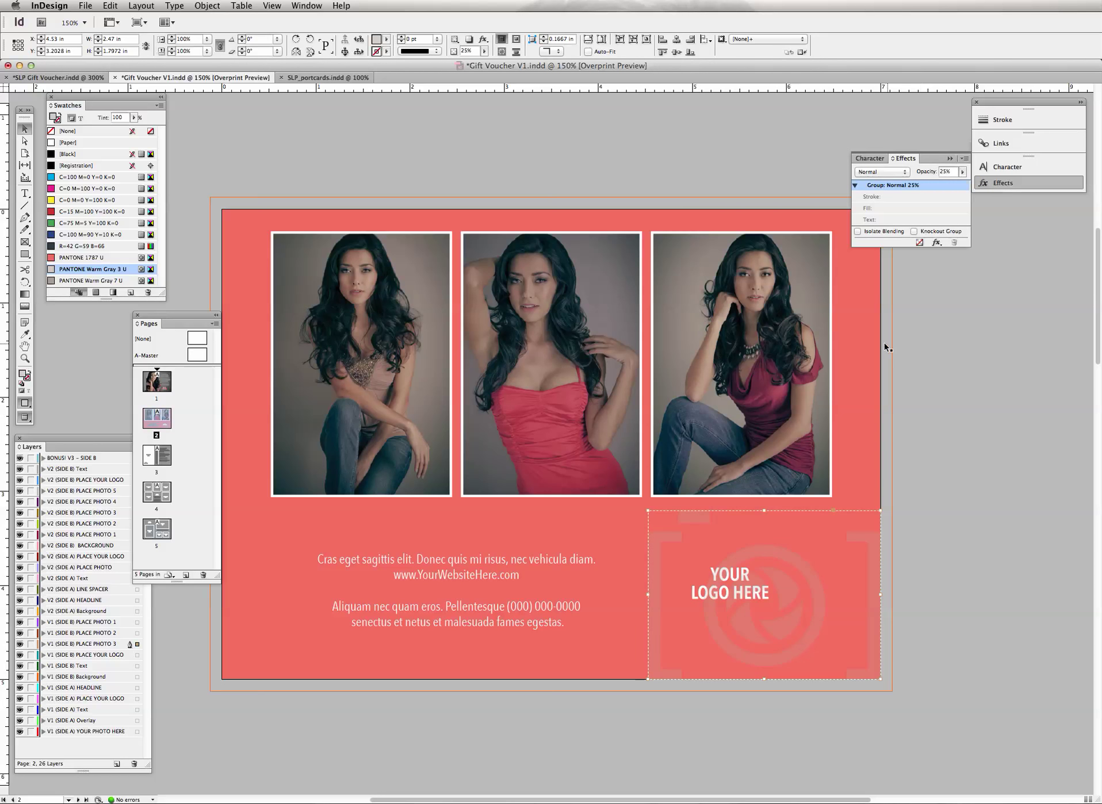
click(872, 340)
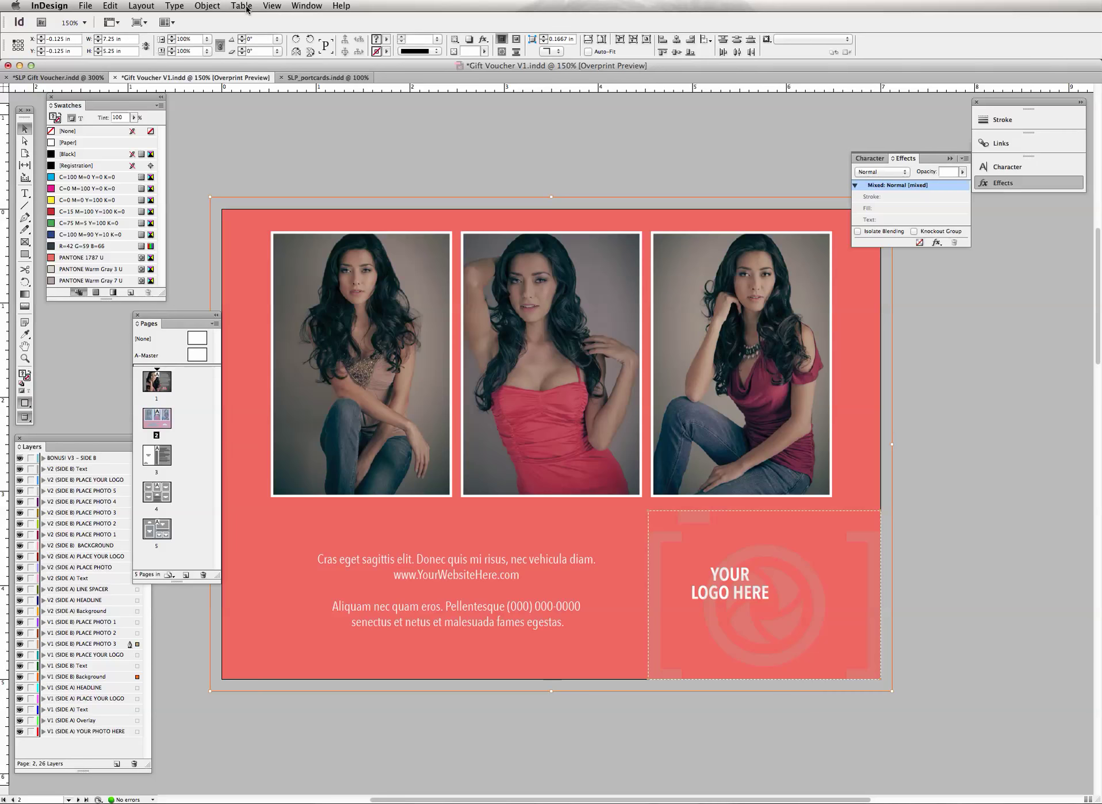
Select the faded camera mark with the pink background frame and send both to the back
click(208, 6)
click(217, 6)
click(932, 530)
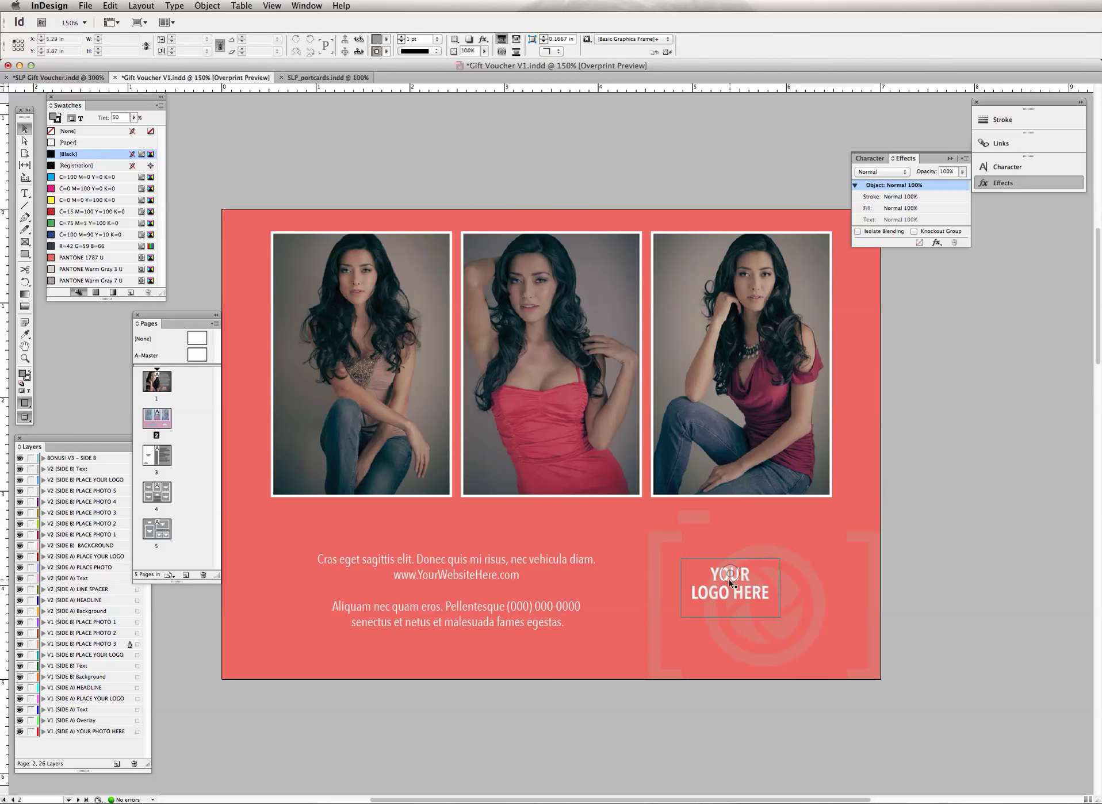
click(756, 569)
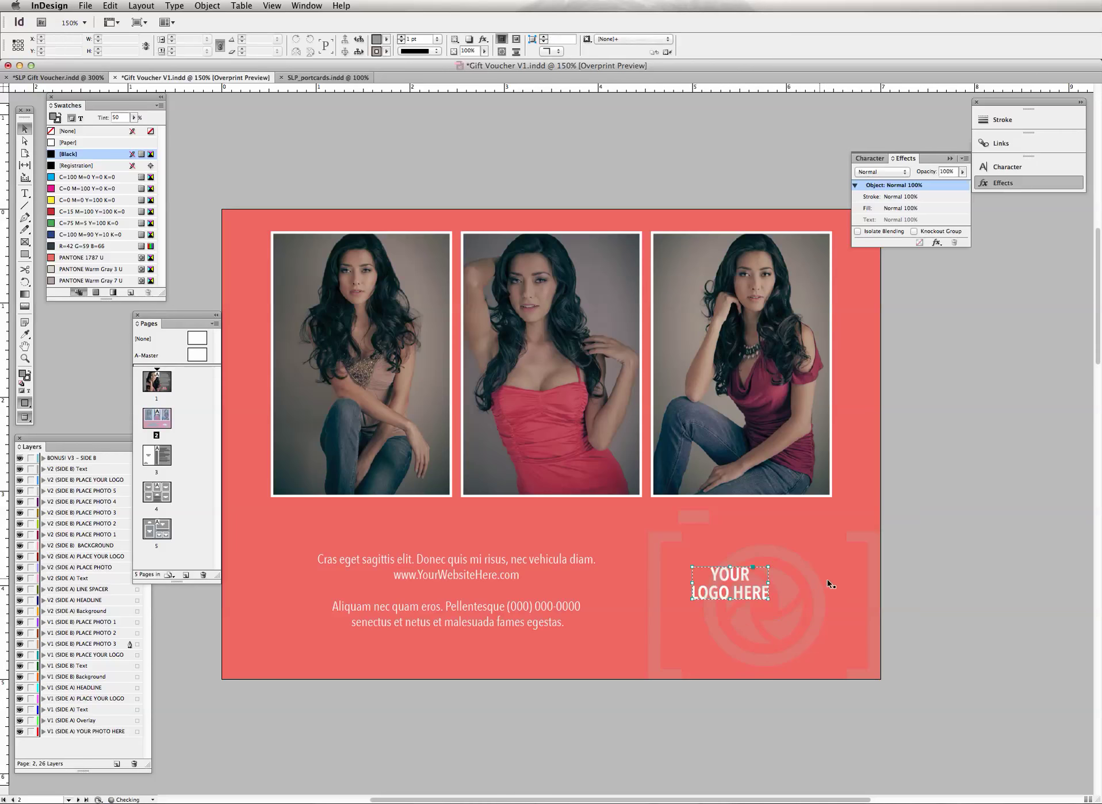
click(877, 554)
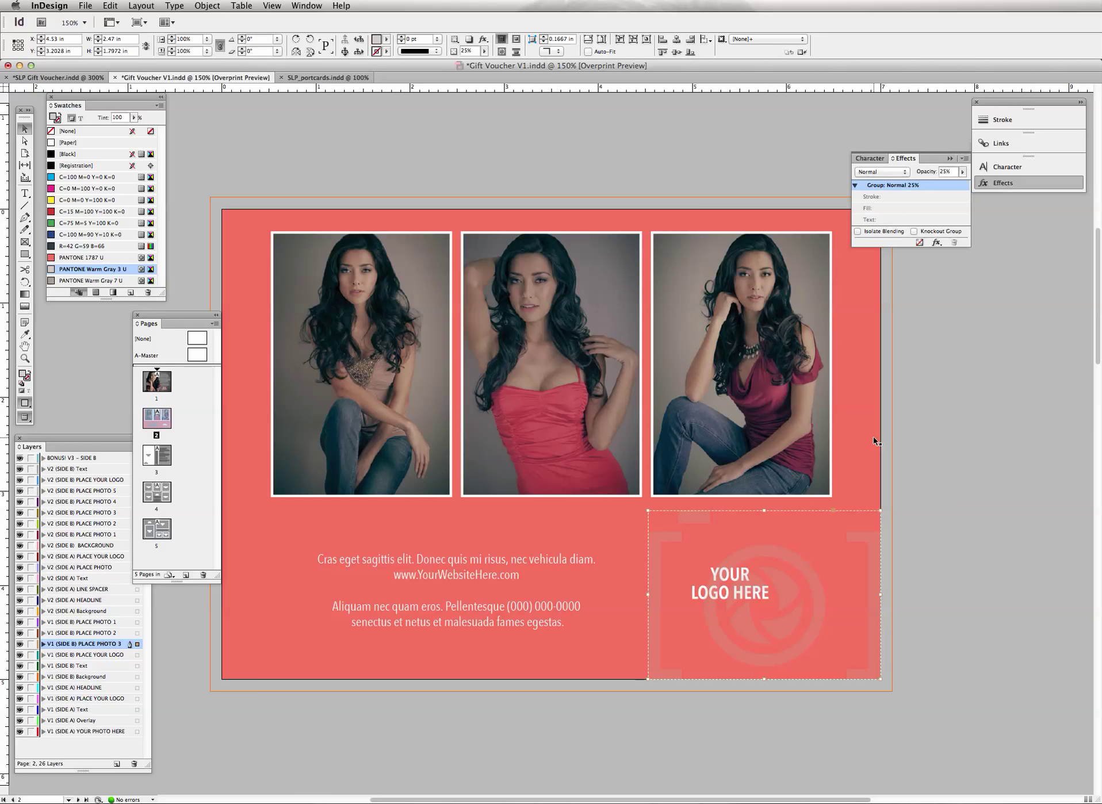
click(955, 542)
click(878, 540)
click(876, 544)
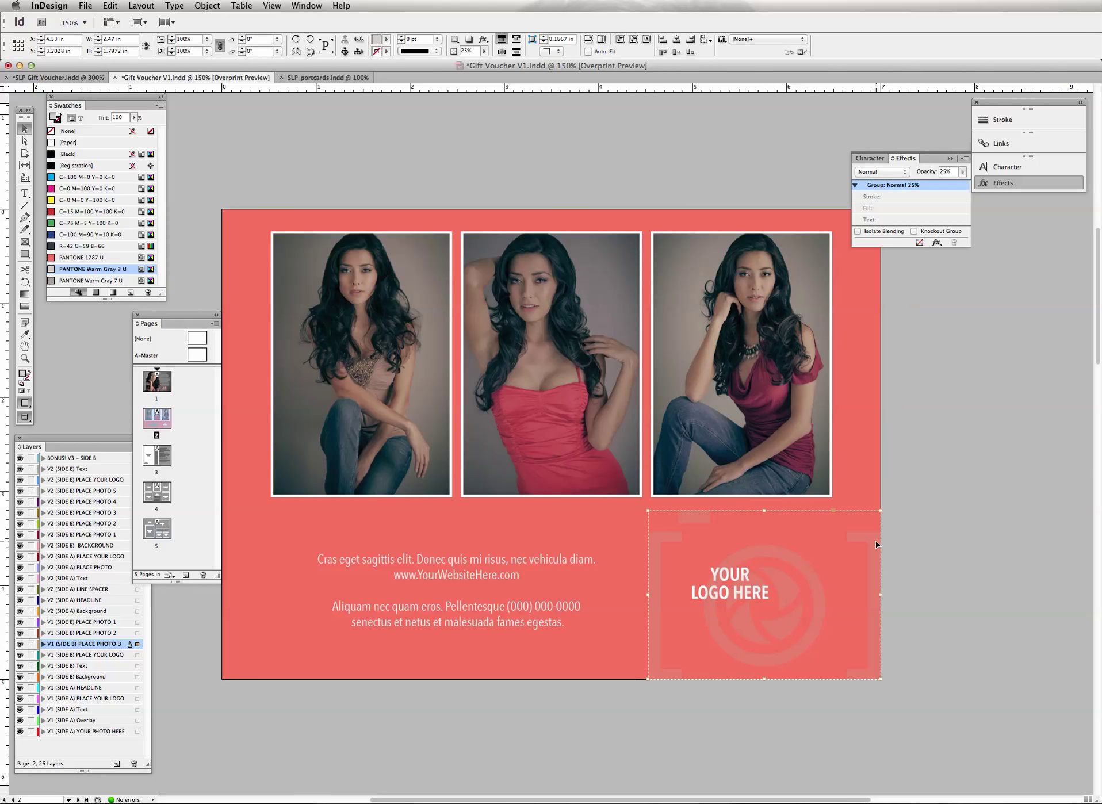
shift+click(860, 490)
click(207, 5)
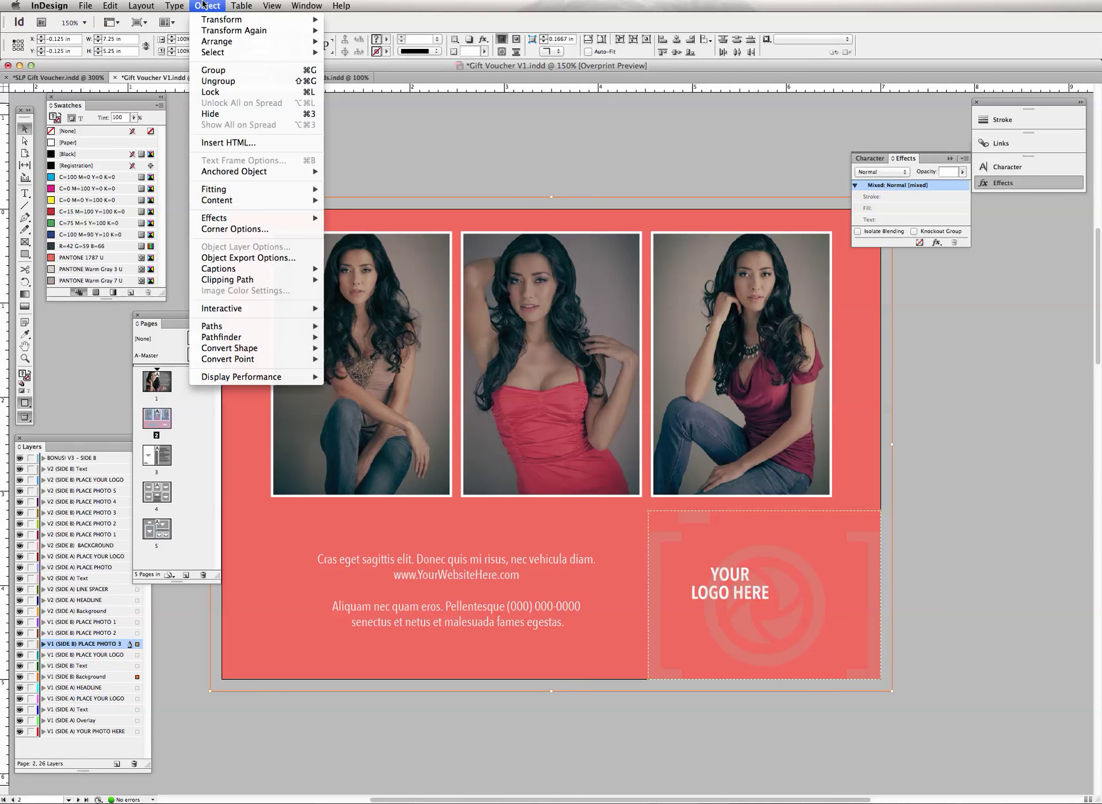
mouse_move(230, 40)
click(387, 74)
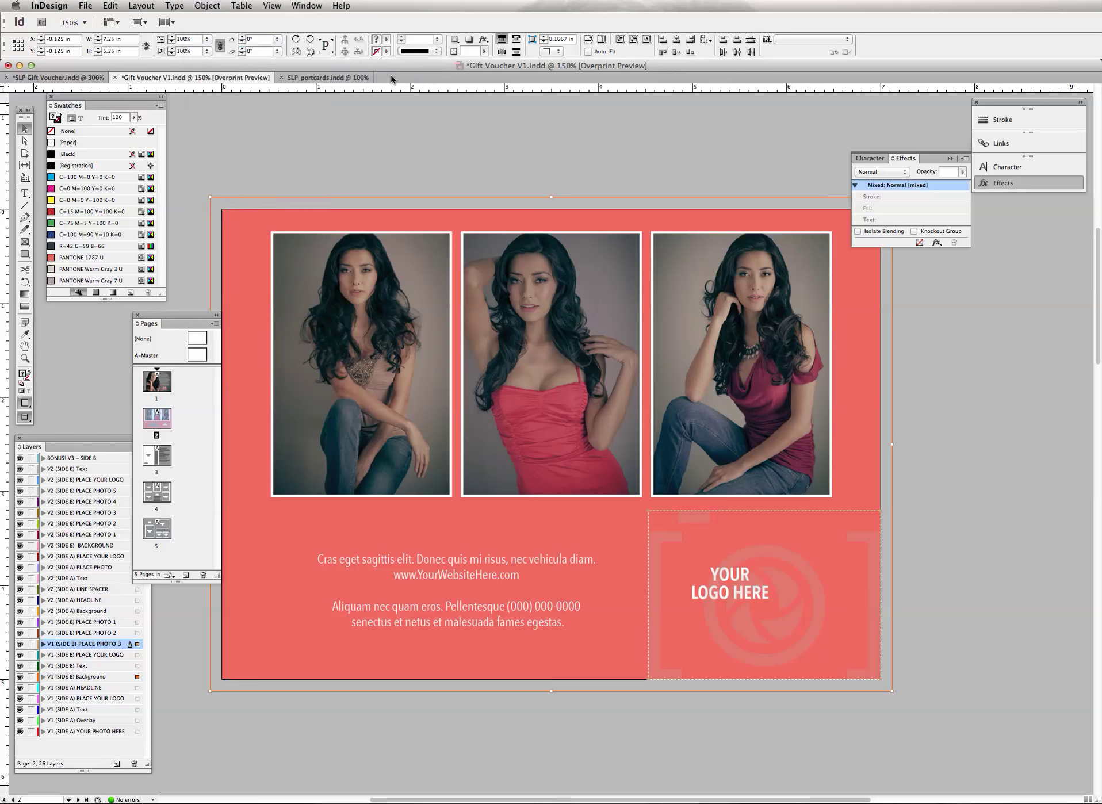
Try shifting the camera mark and YOUR LOGO HERE placeholder, undoing both moves
click(997, 441)
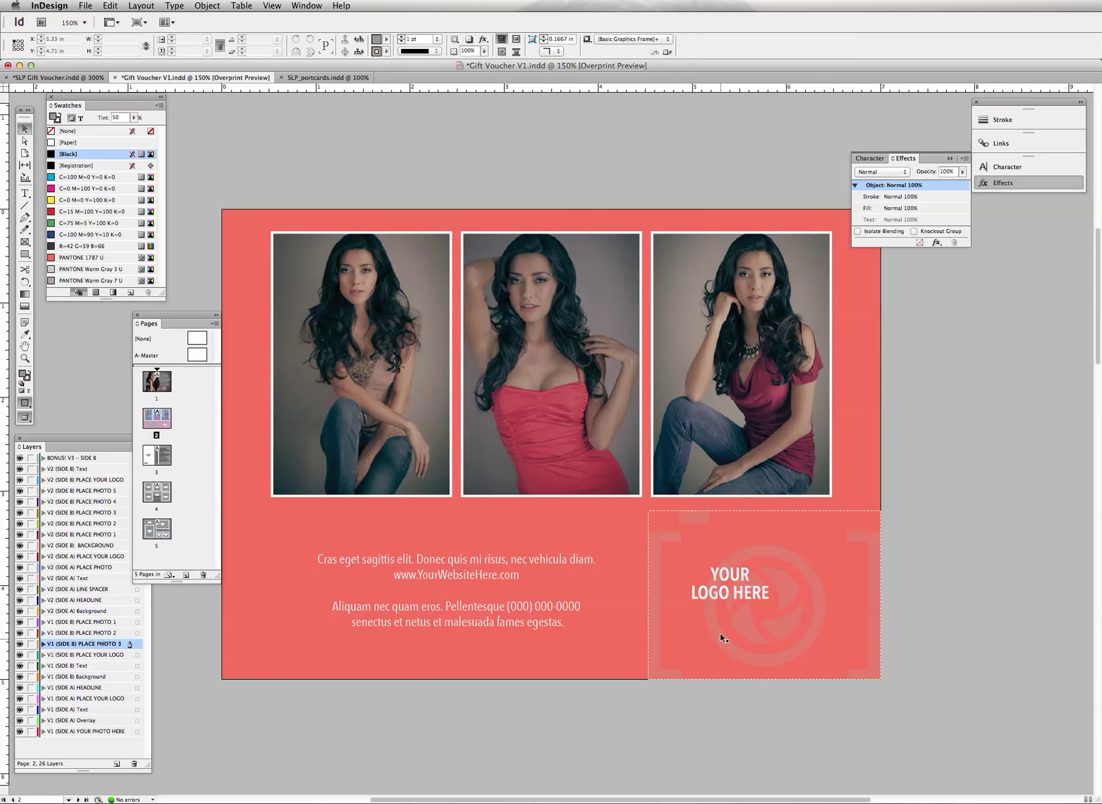
drag(719, 573, 740, 581)
key(ctrl+z)
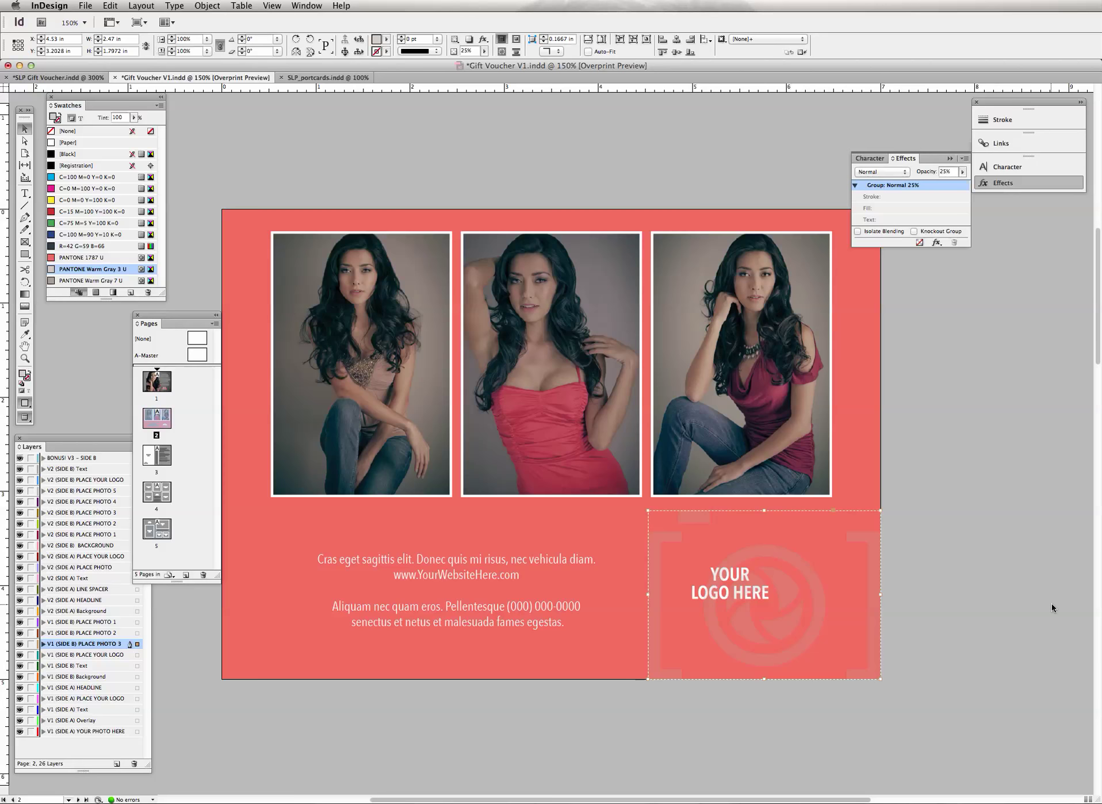
click(984, 590)
click(765, 593)
drag(694, 595, 674, 595)
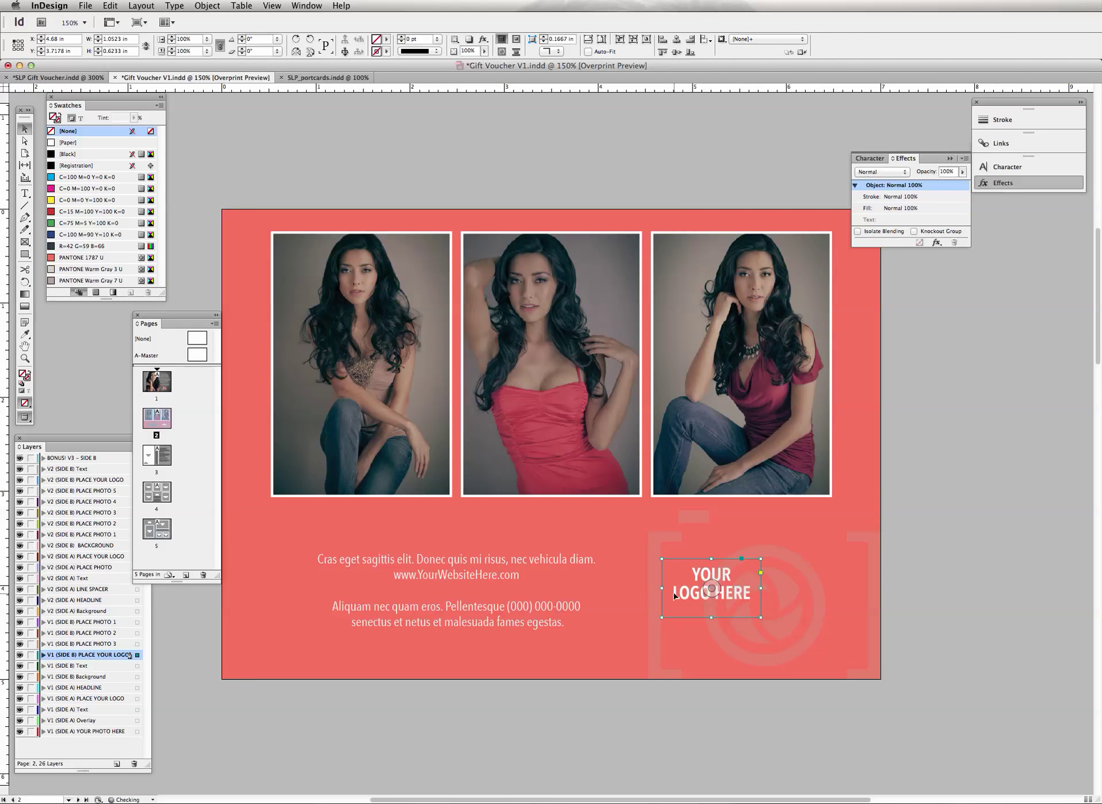
key(super+z)
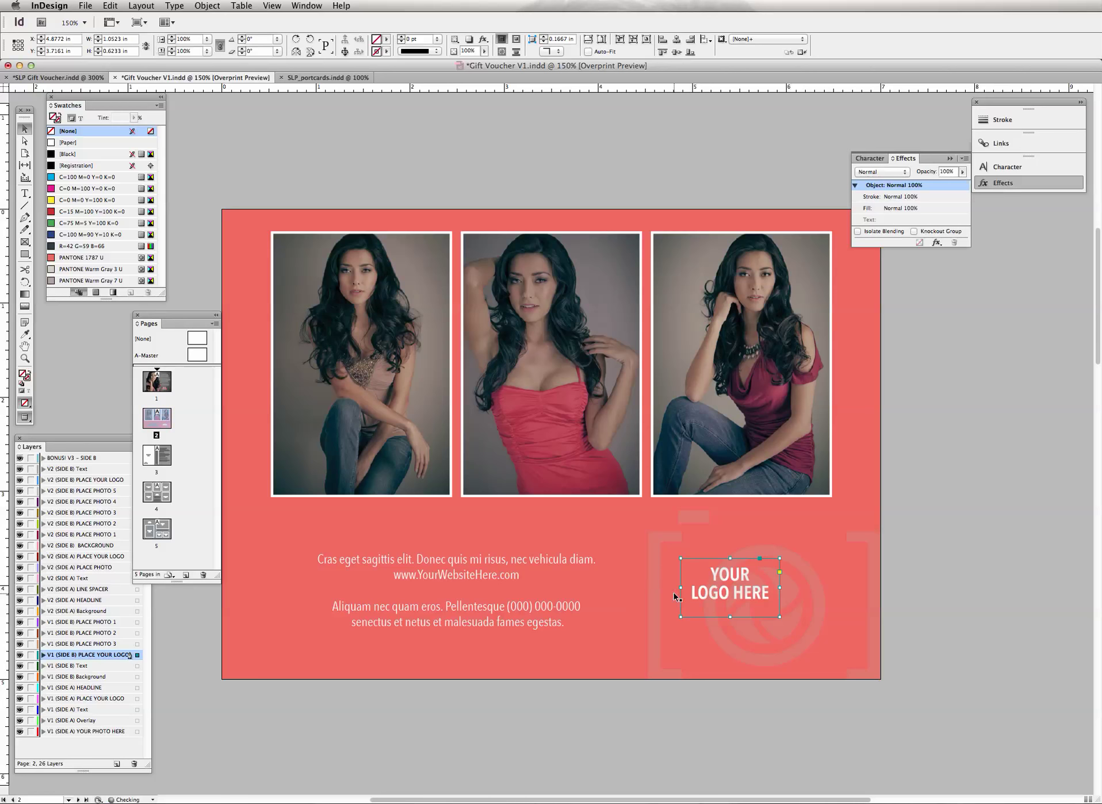
click(924, 571)
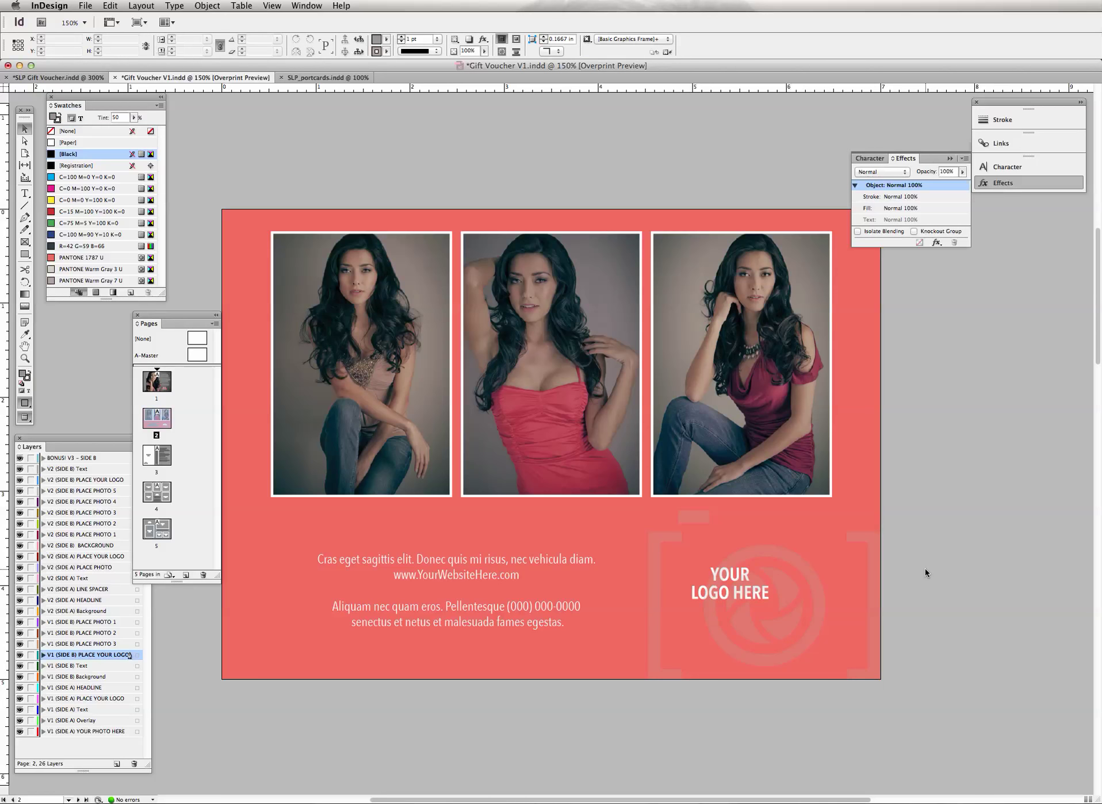
click(866, 541)
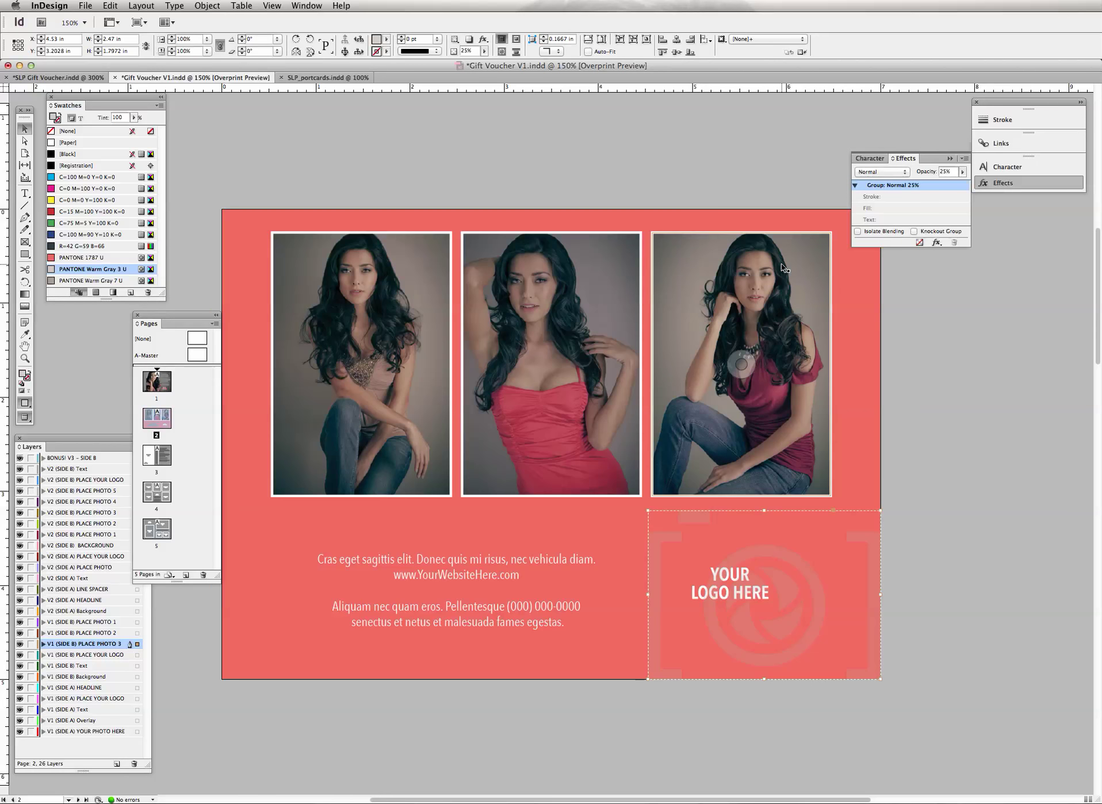
Copy the Shauna Lofy logo from the page 1 front and scroll back to the pink back page
scroll(541, 210, right, 3)
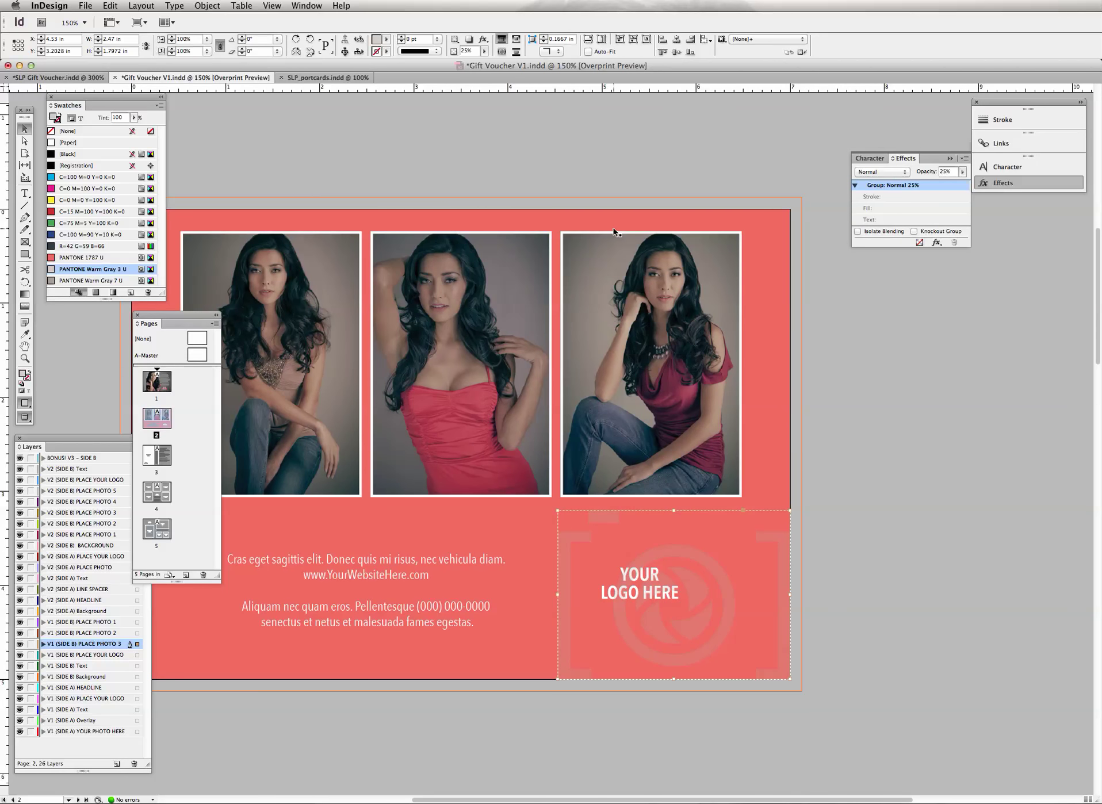
scroll(614, 232, left, 3)
scroll(614, 232, up, 2)
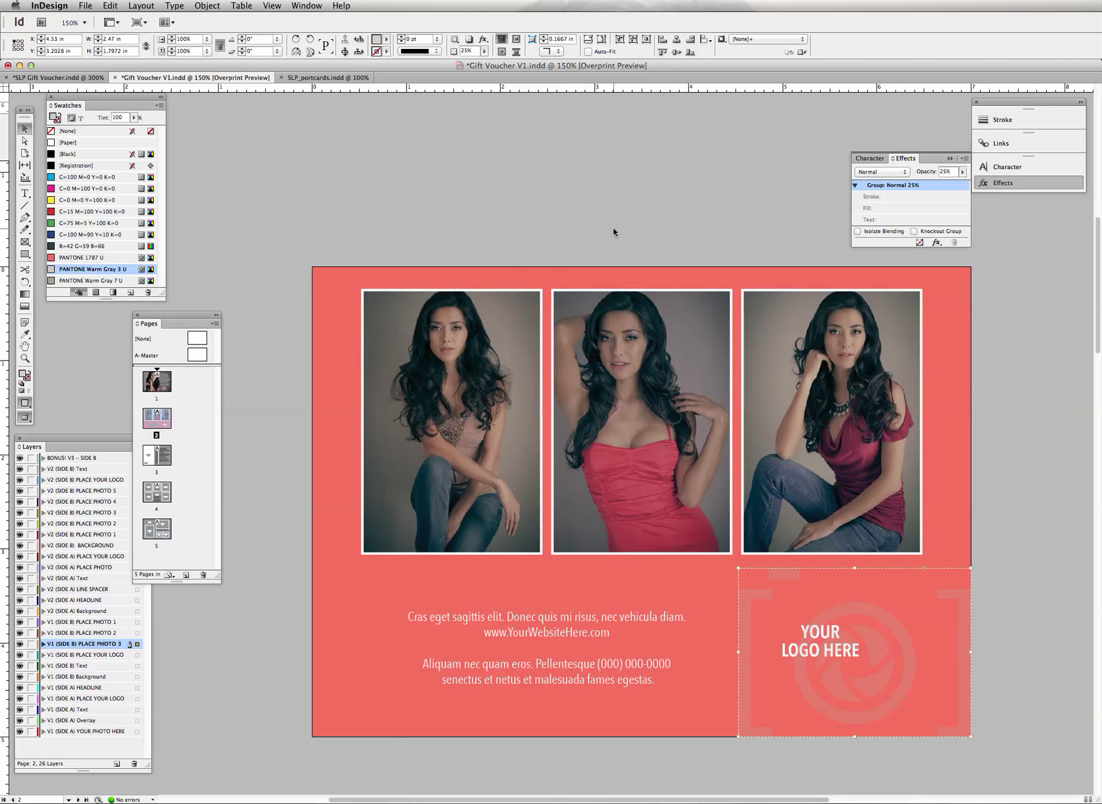
scroll(614, 232, down, 2)
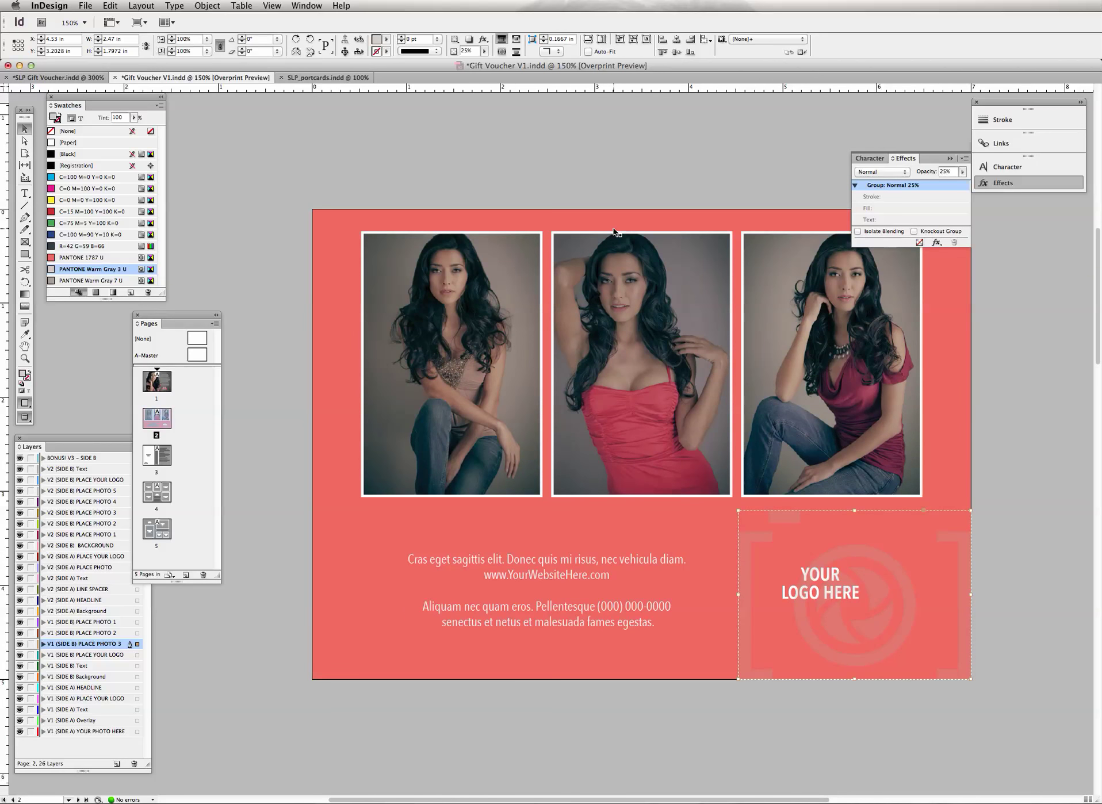
click(1028, 540)
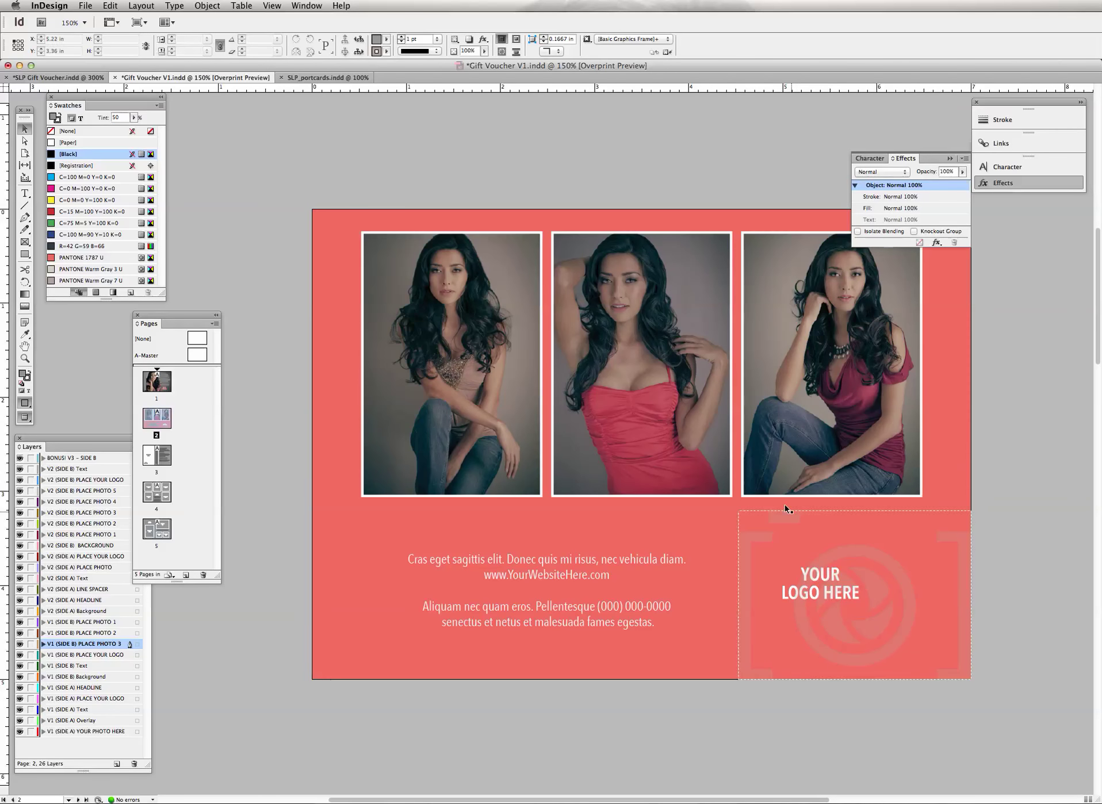
scroll(776, 495, up, 6)
scroll(774, 490, up, 20)
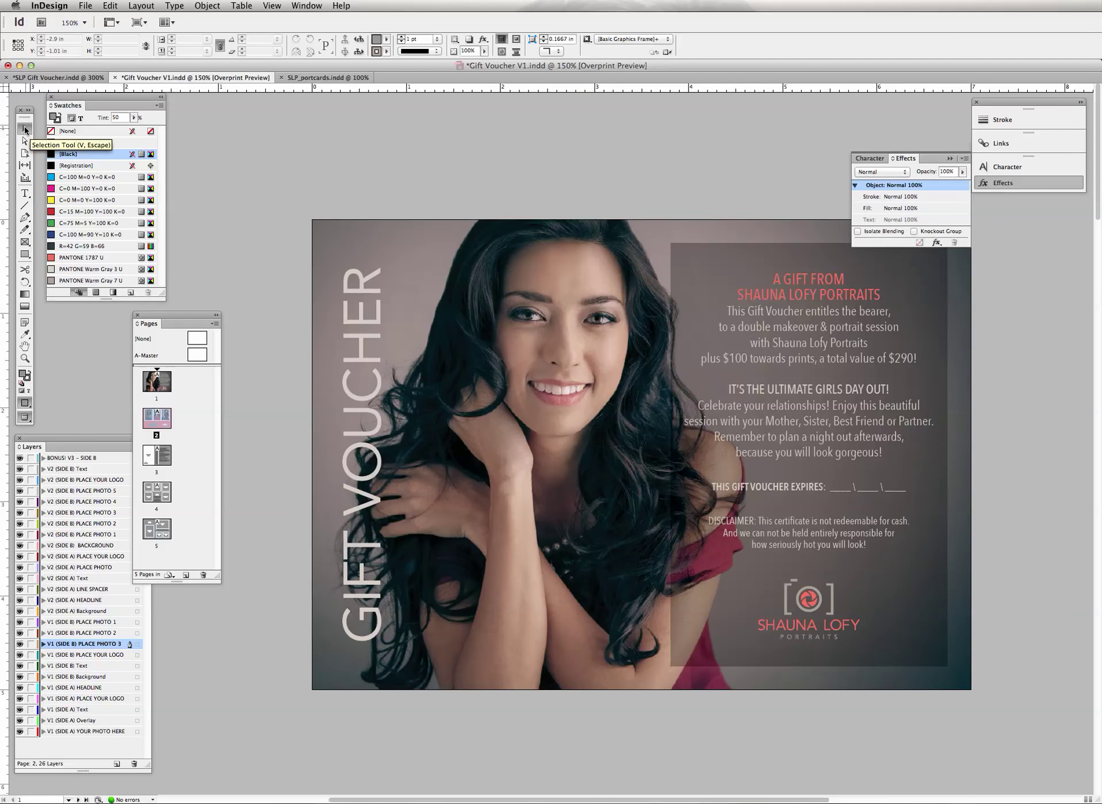
click(815, 597)
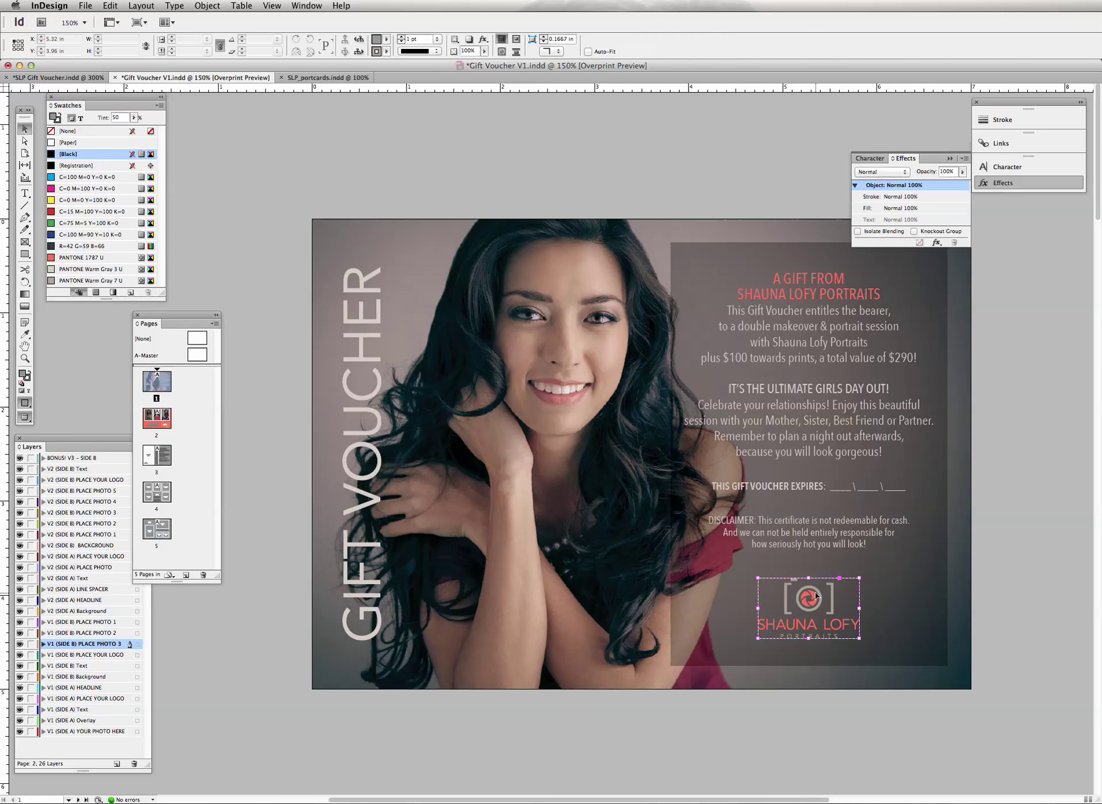
key(super+c)
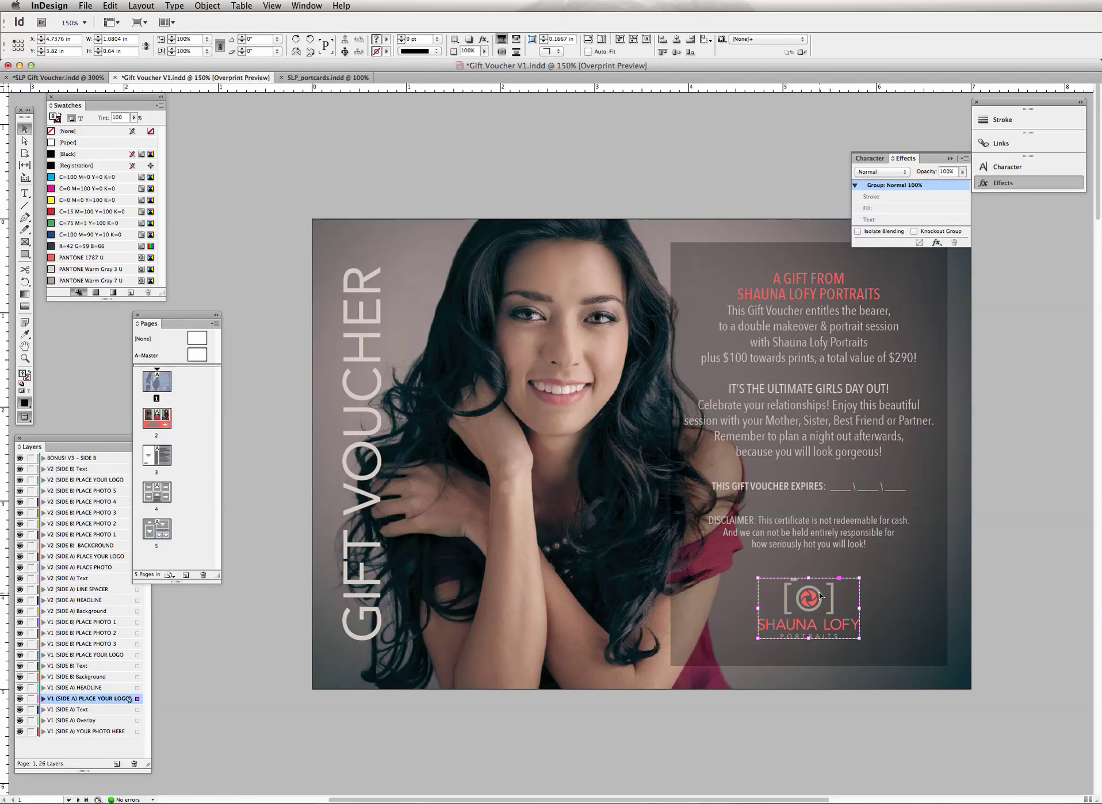
scroll(819, 594, down, 10)
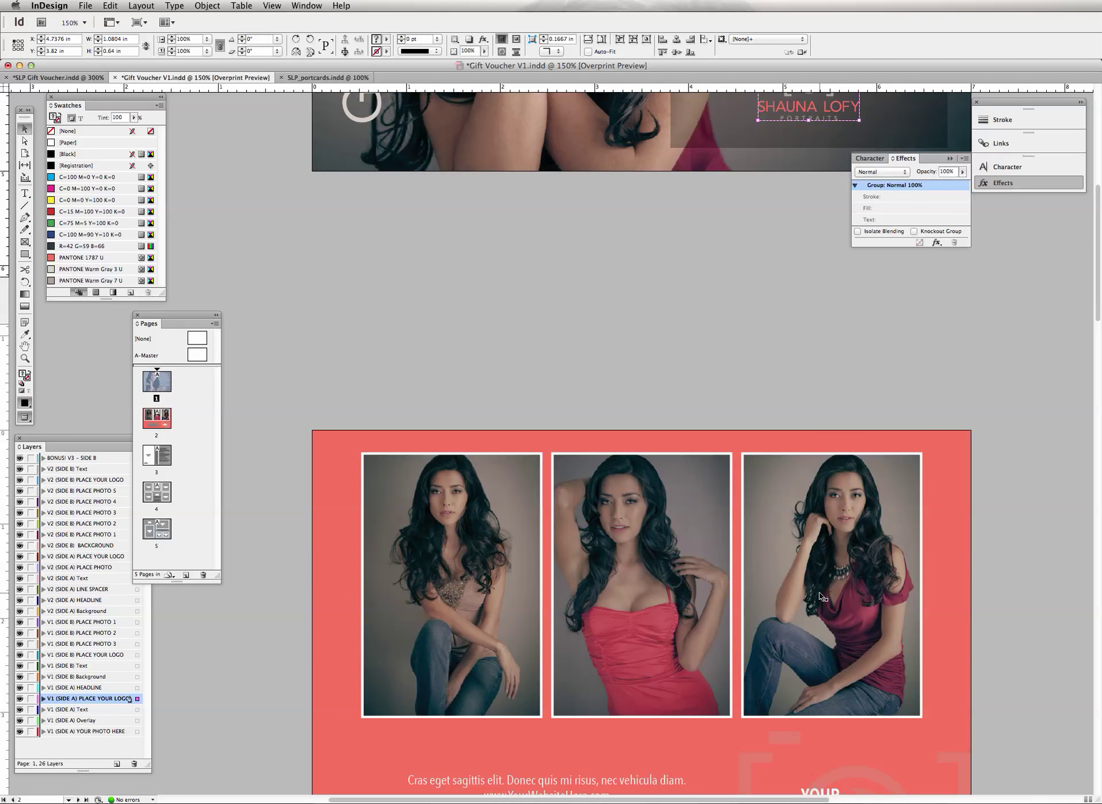
scroll(822, 601, down, 7)
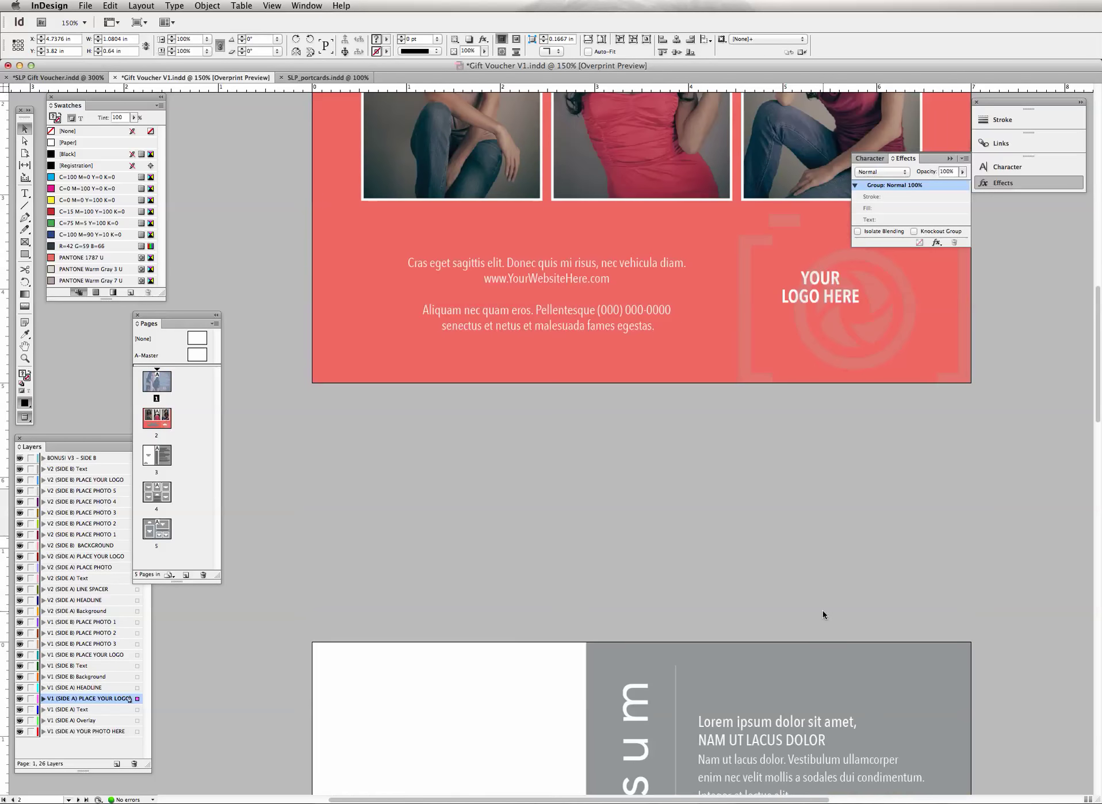
scroll(822, 610, up, 2)
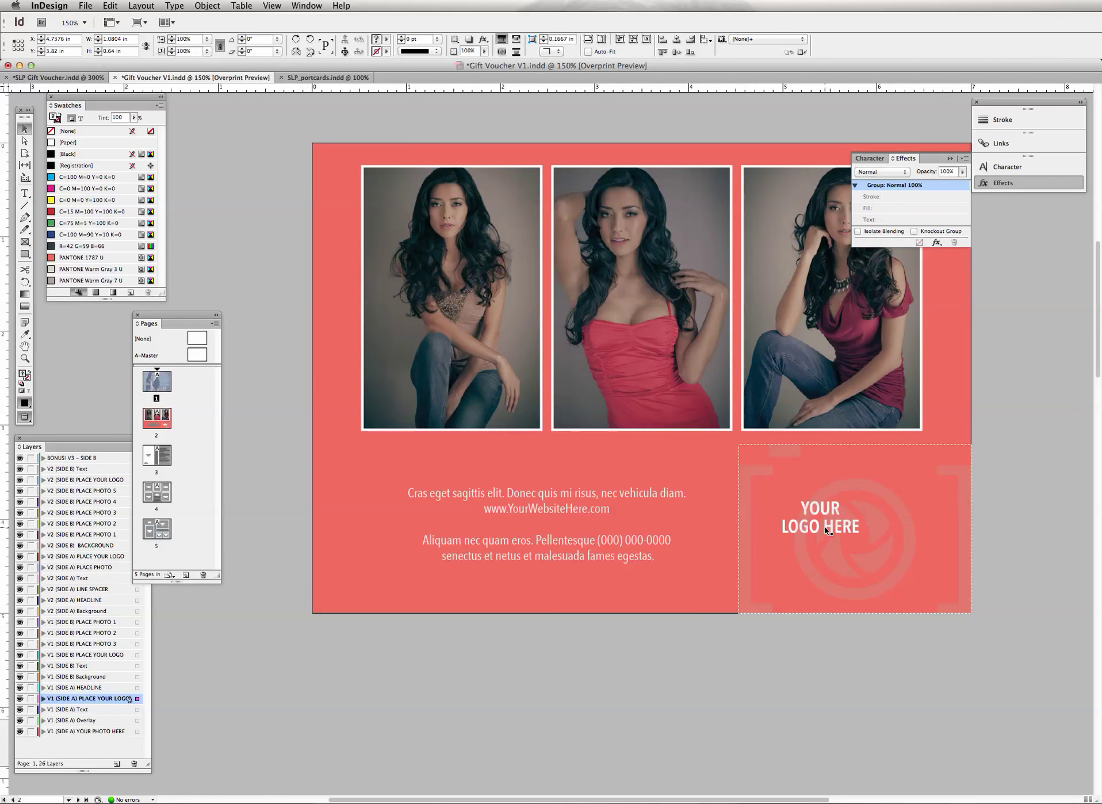
Select and delete the YOUR LOGO HERE placeholder lettering on the back page
click(824, 527)
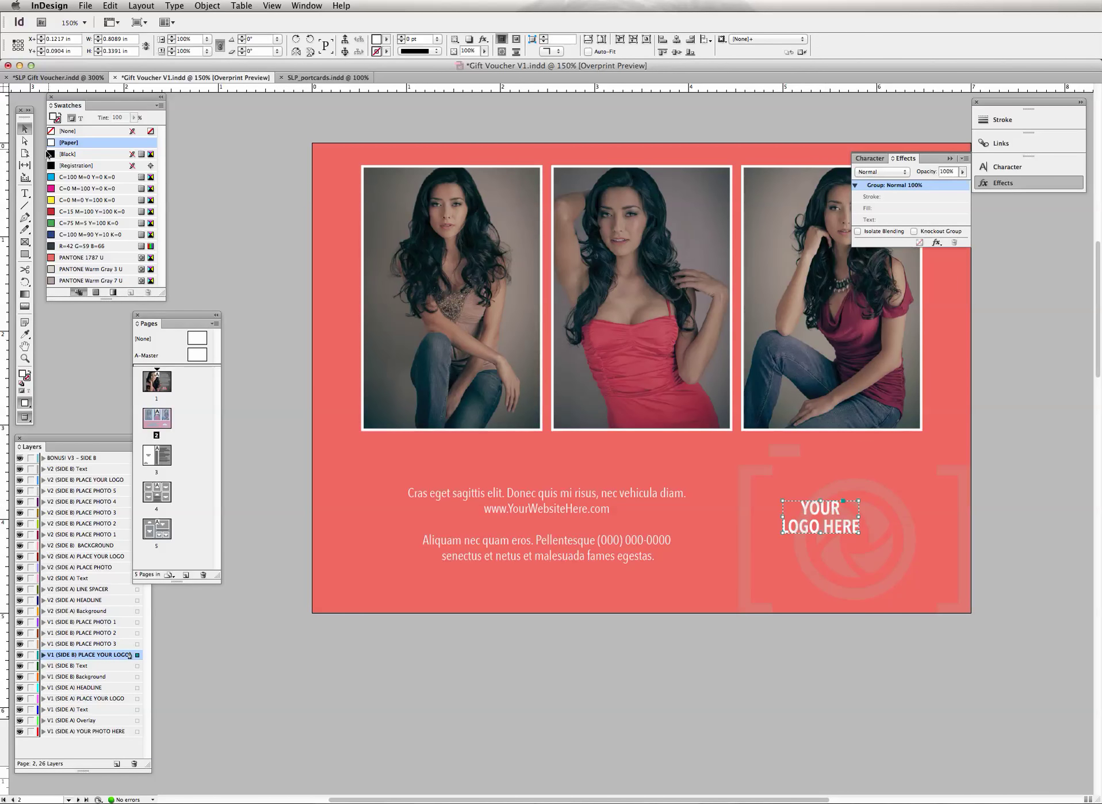
click(24, 141)
click(916, 552)
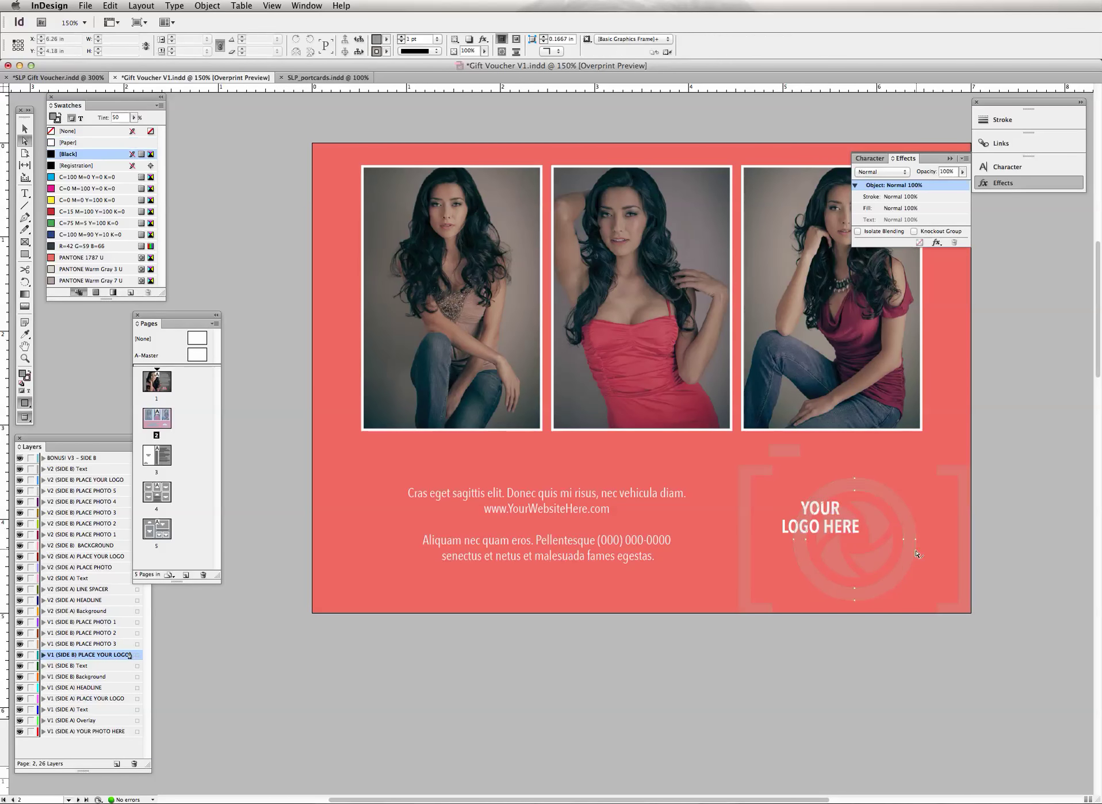
click(812, 530)
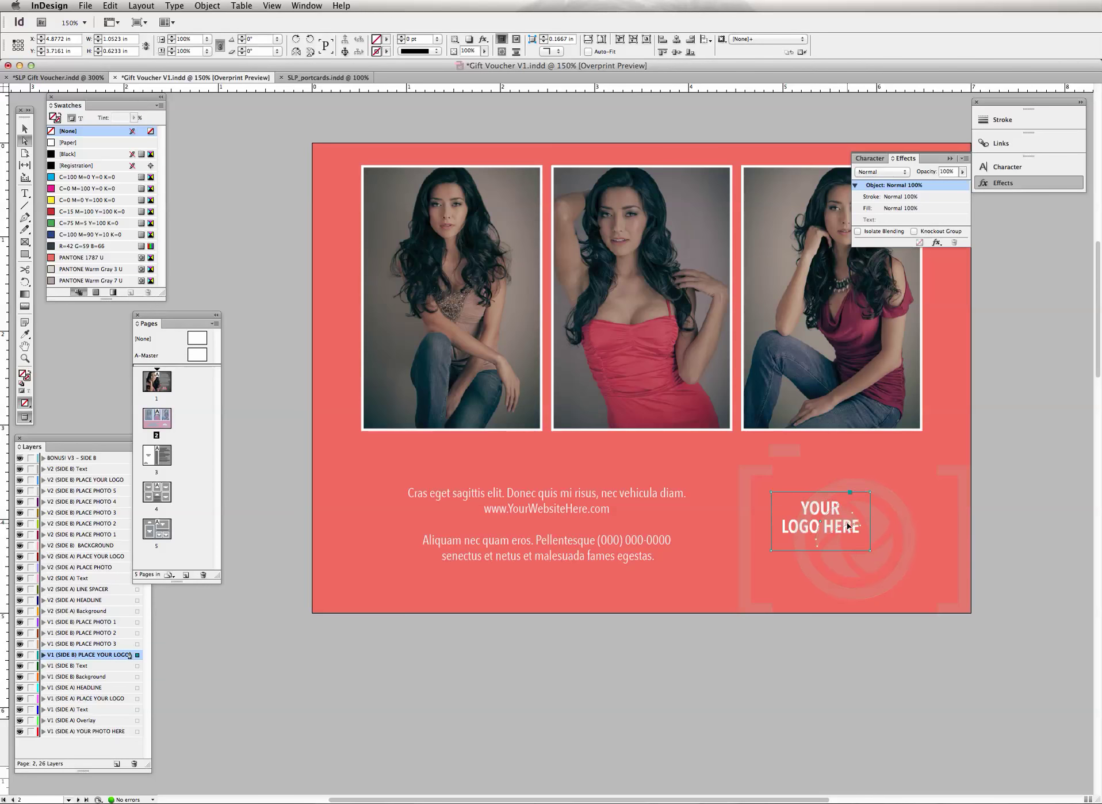
scroll(843, 495, down, 10)
scroll(843, 464, up, 7)
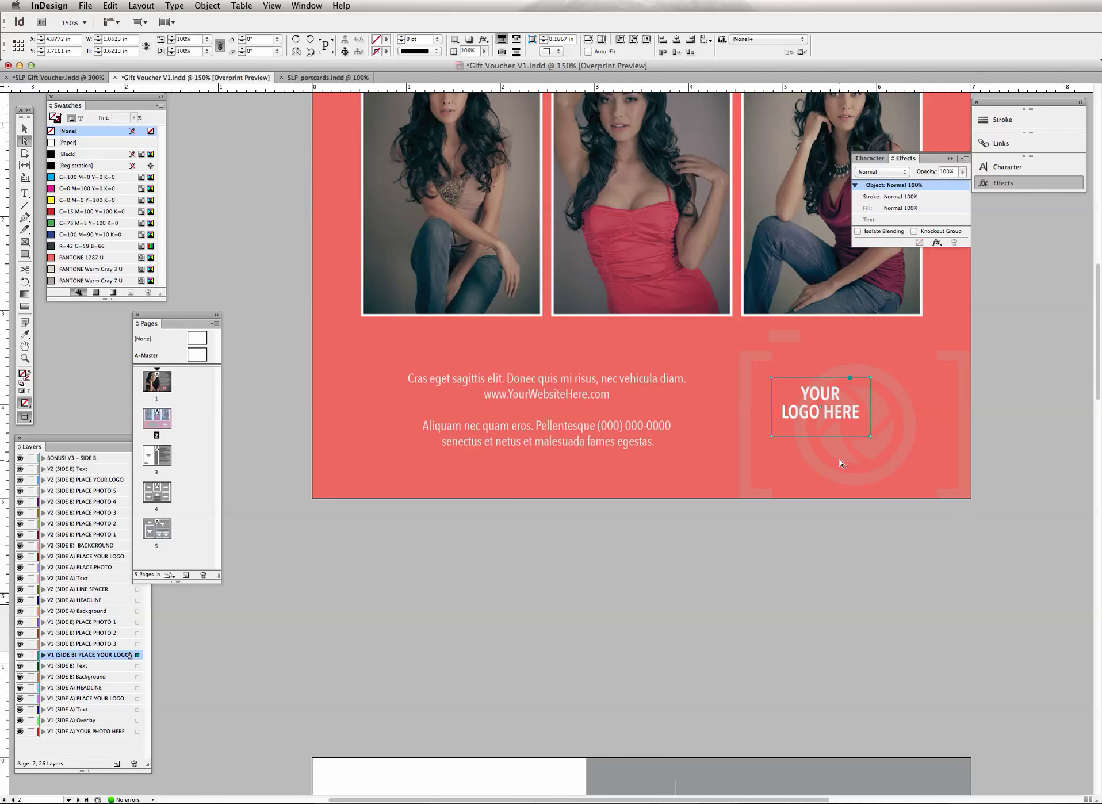
scroll(839, 463, up, 1)
key(Delete)
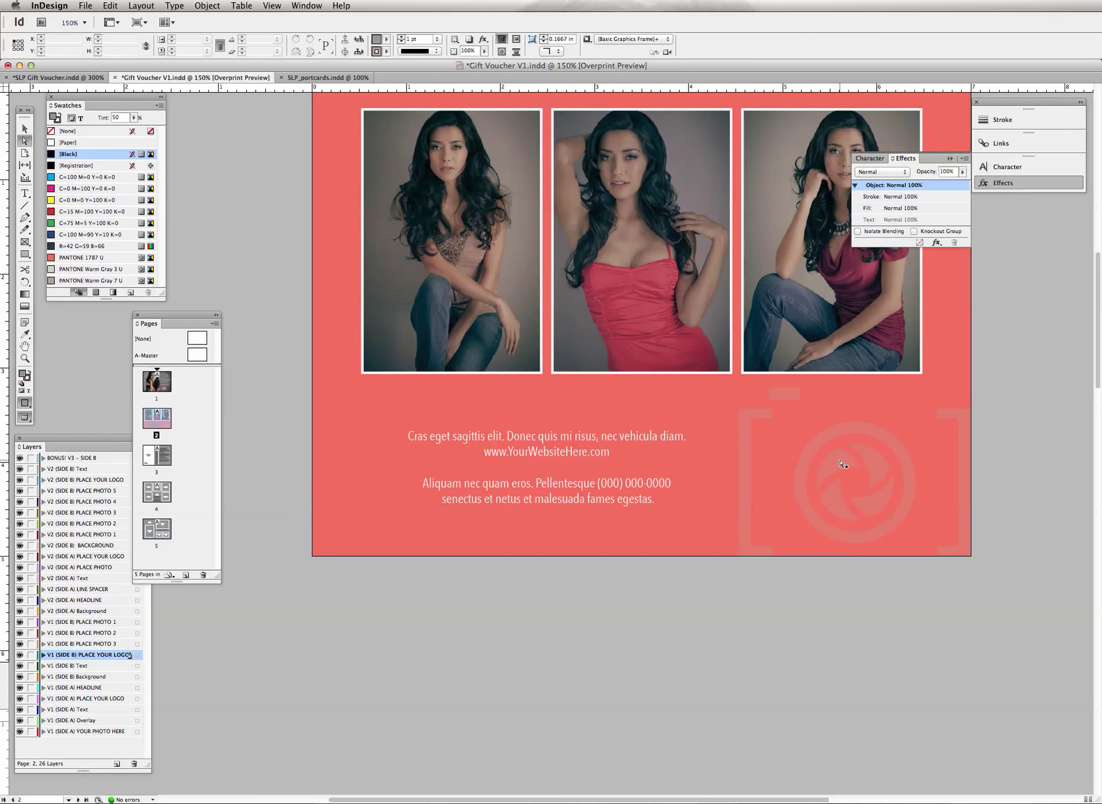
Paste the Shauna Lofy logo over the camera mark and colour it PANTONE Warm Gray 3 U
key(super+v)
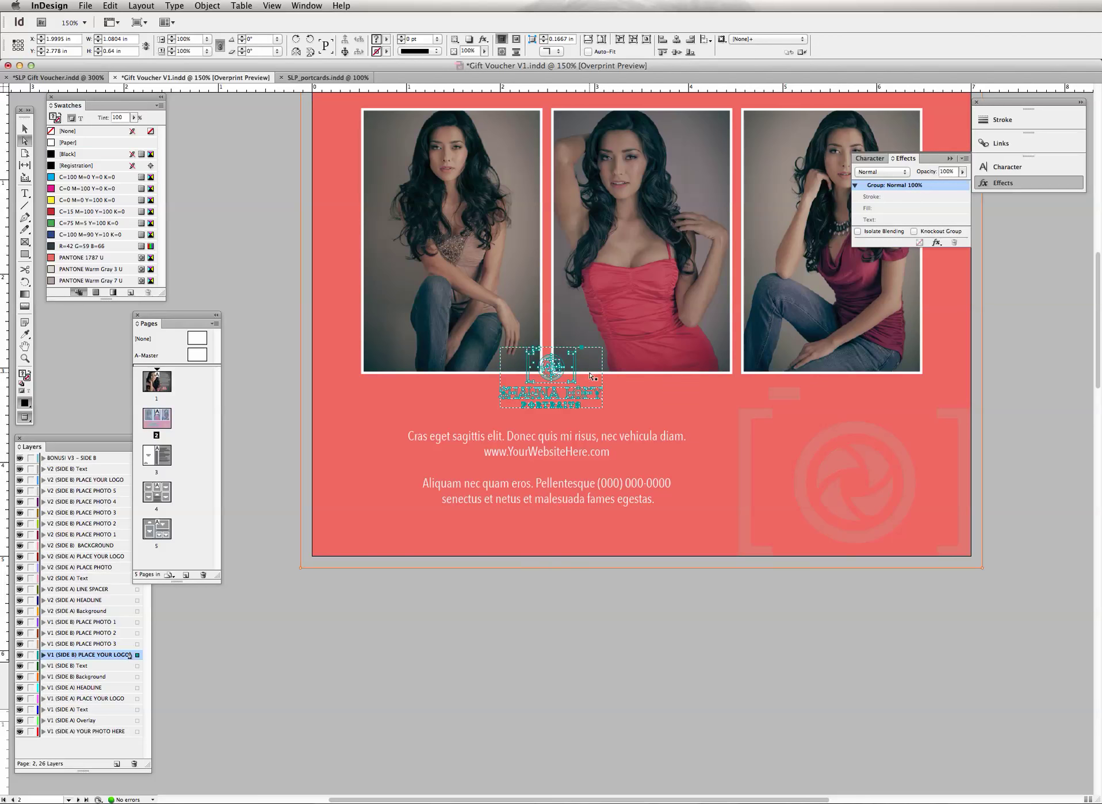
drag(551, 375, 828, 472)
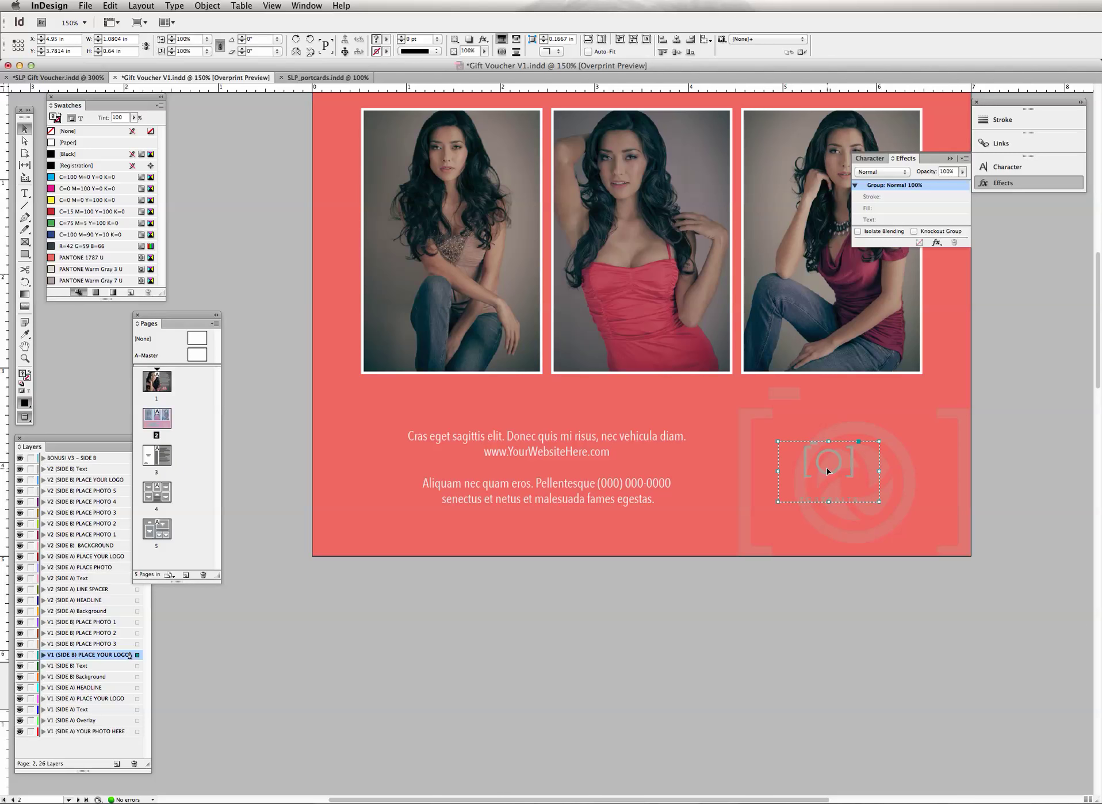
click(77, 269)
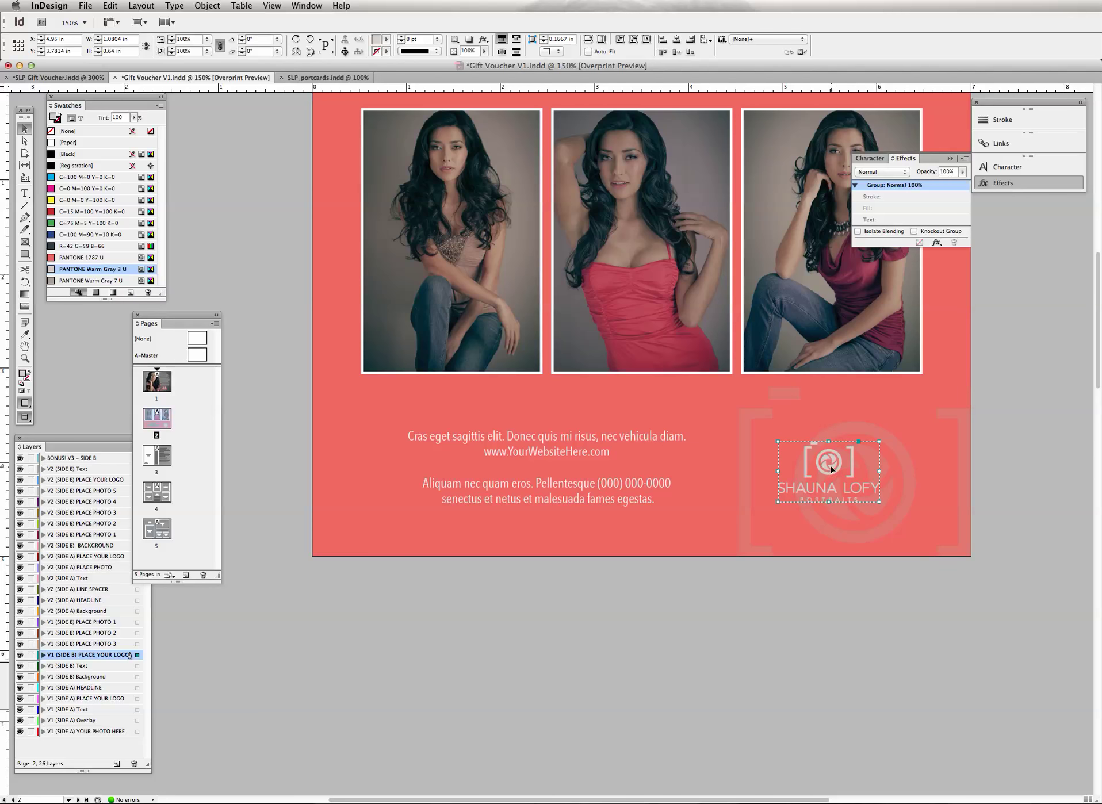
mouse_move(845, 476)
mouse_down()
mouse_move(834, 476)
mouse_move(855, 469)
mouse_up()
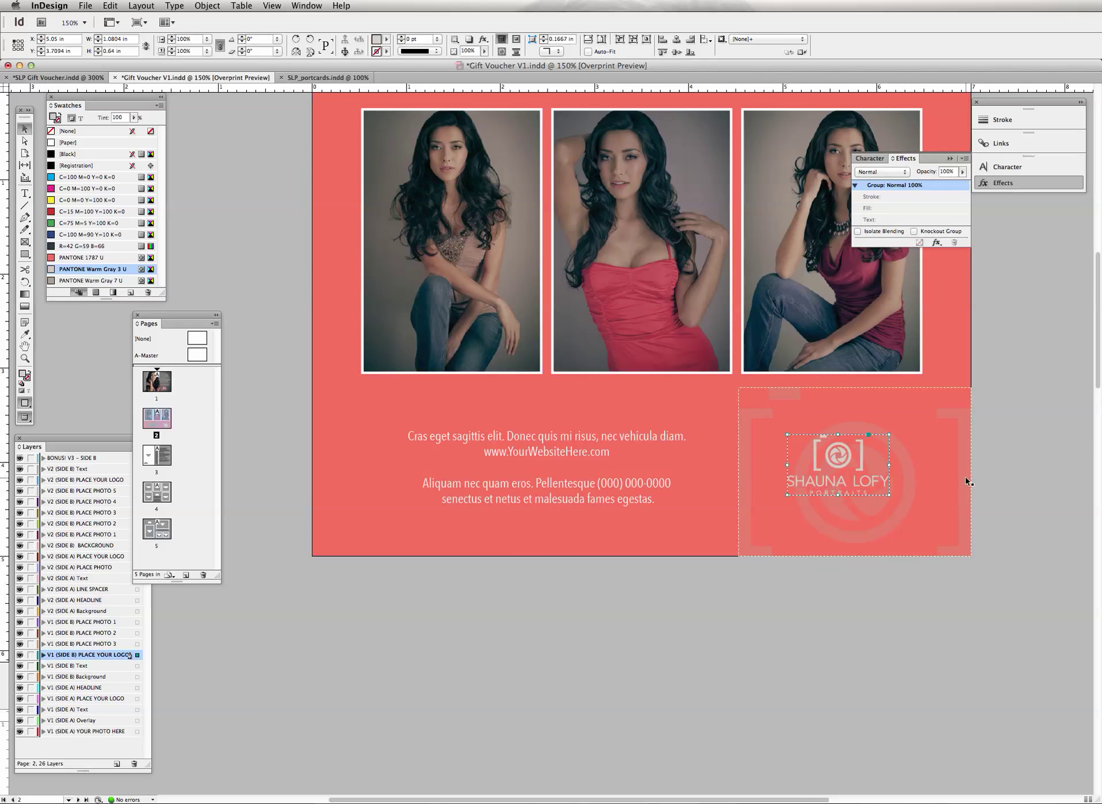
Enlarge the faded camera mark behind the logo toward the photos
click(965, 476)
drag(738, 387, 641, 322)
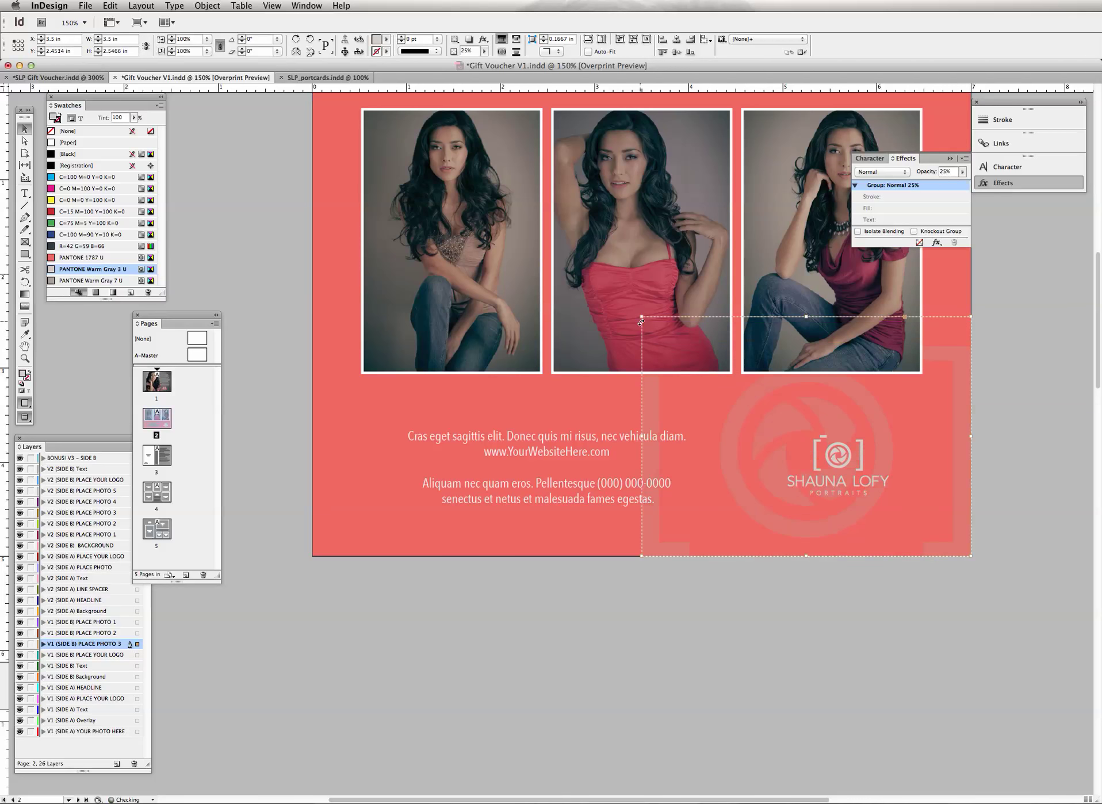
scroll(665, 328, right, 10)
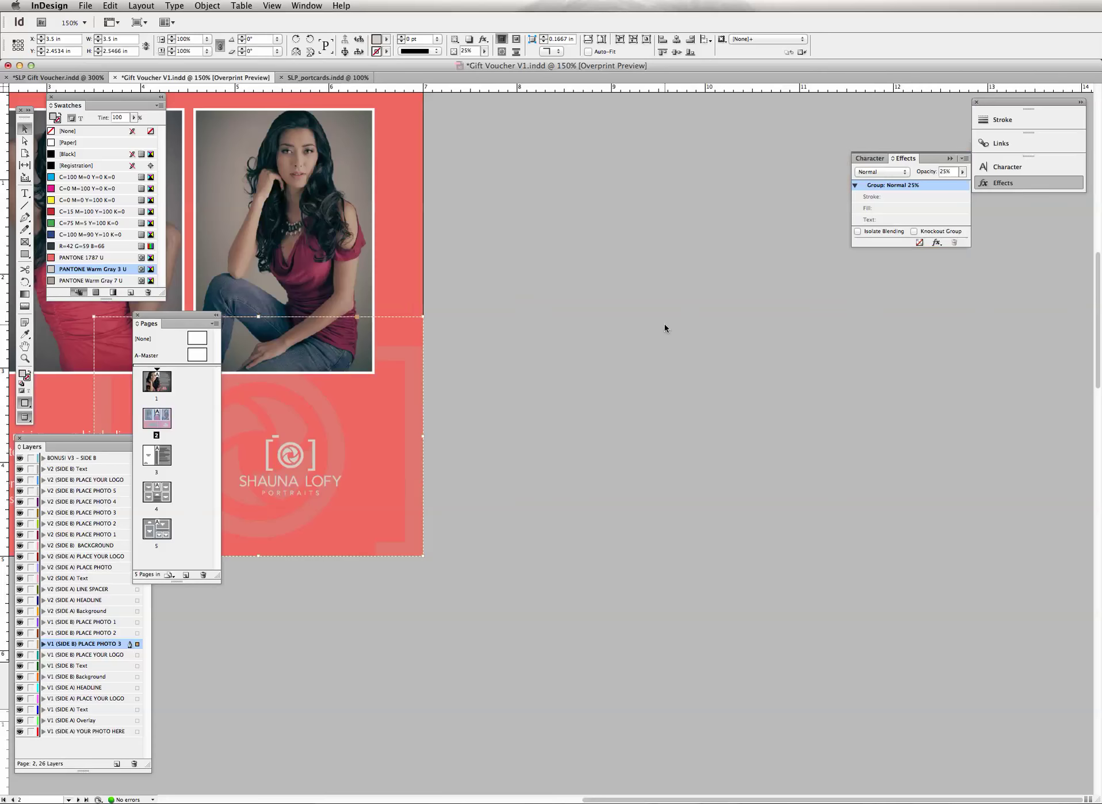
scroll(708, 333, left, 10)
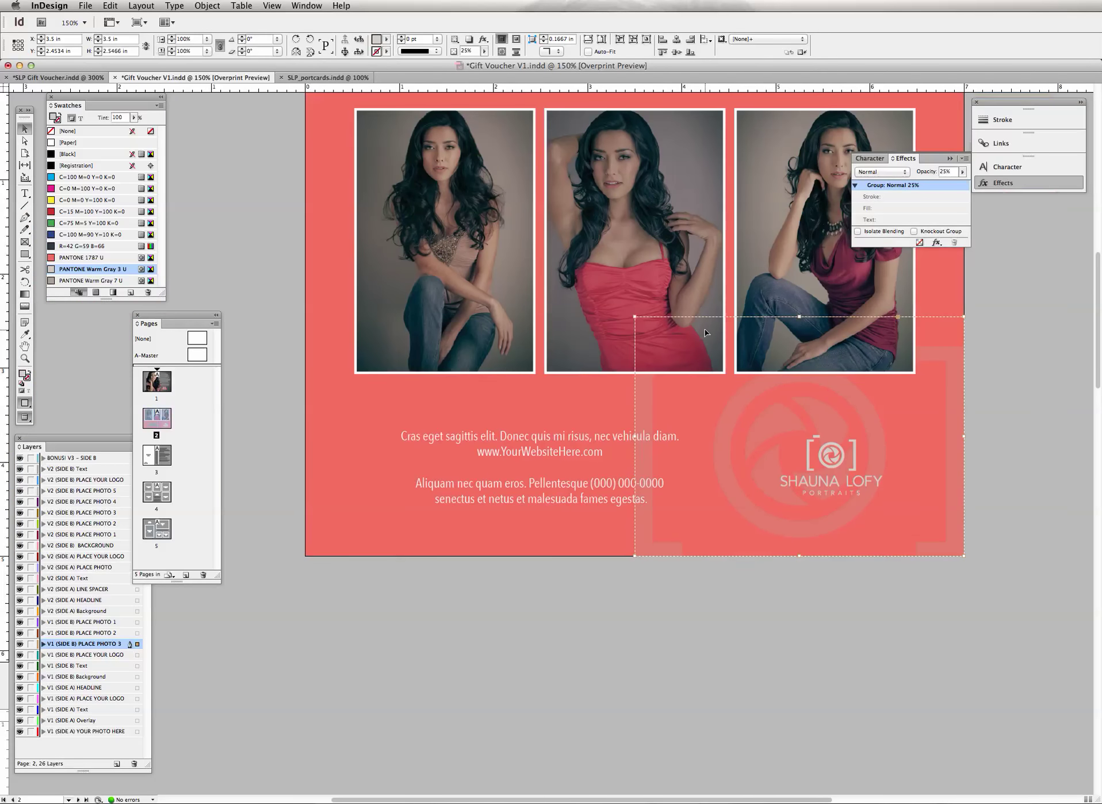
scroll(705, 332, up, 2)
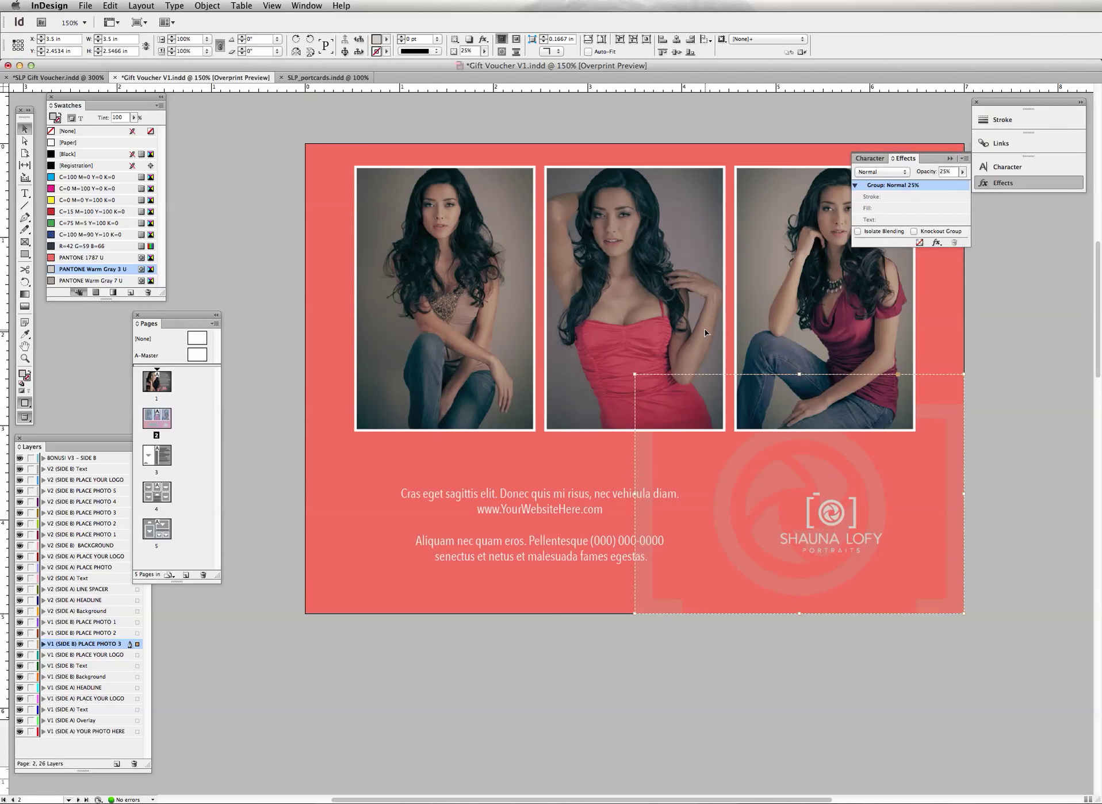
click(1024, 417)
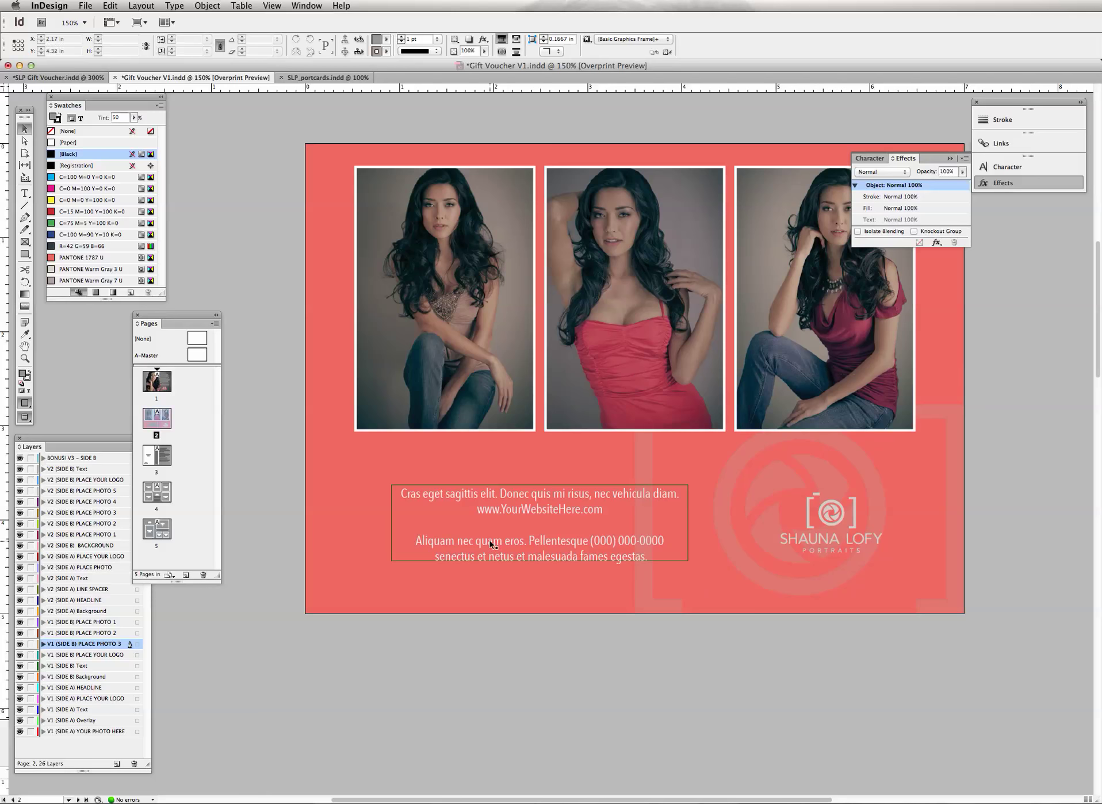
Select all of the finished contact copy in SLP Gift Voucher with the Type tool
click(25, 194)
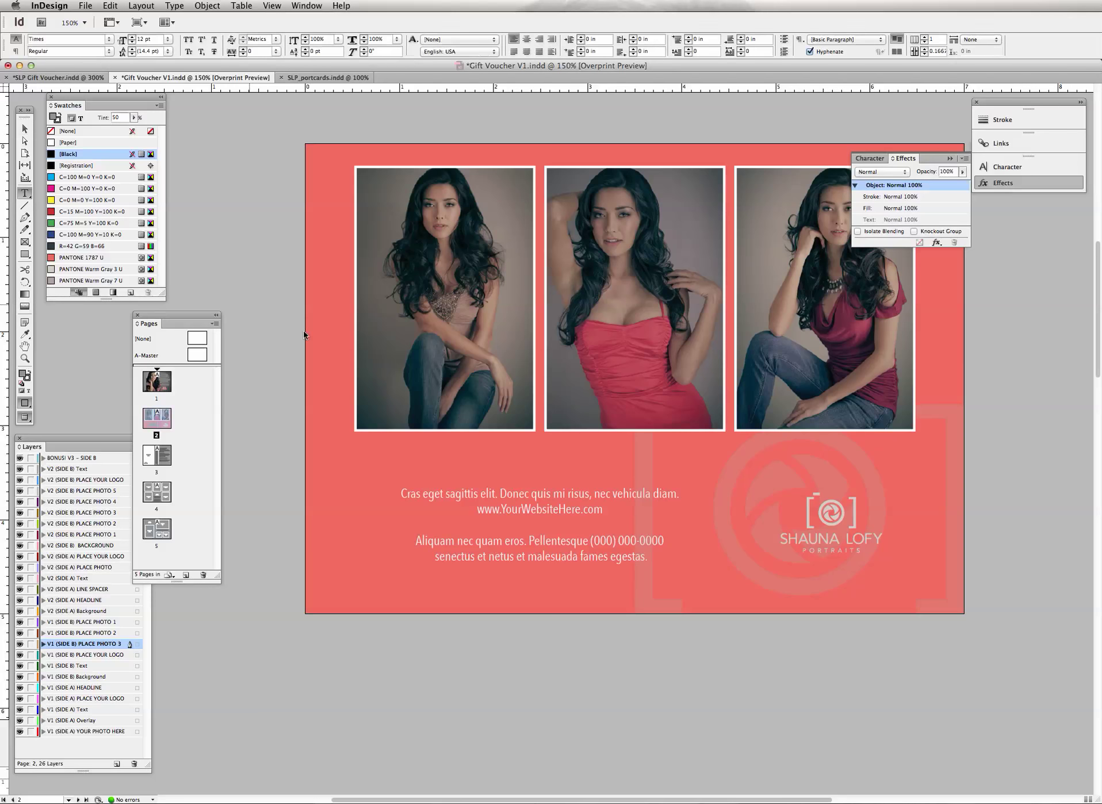
click(431, 489)
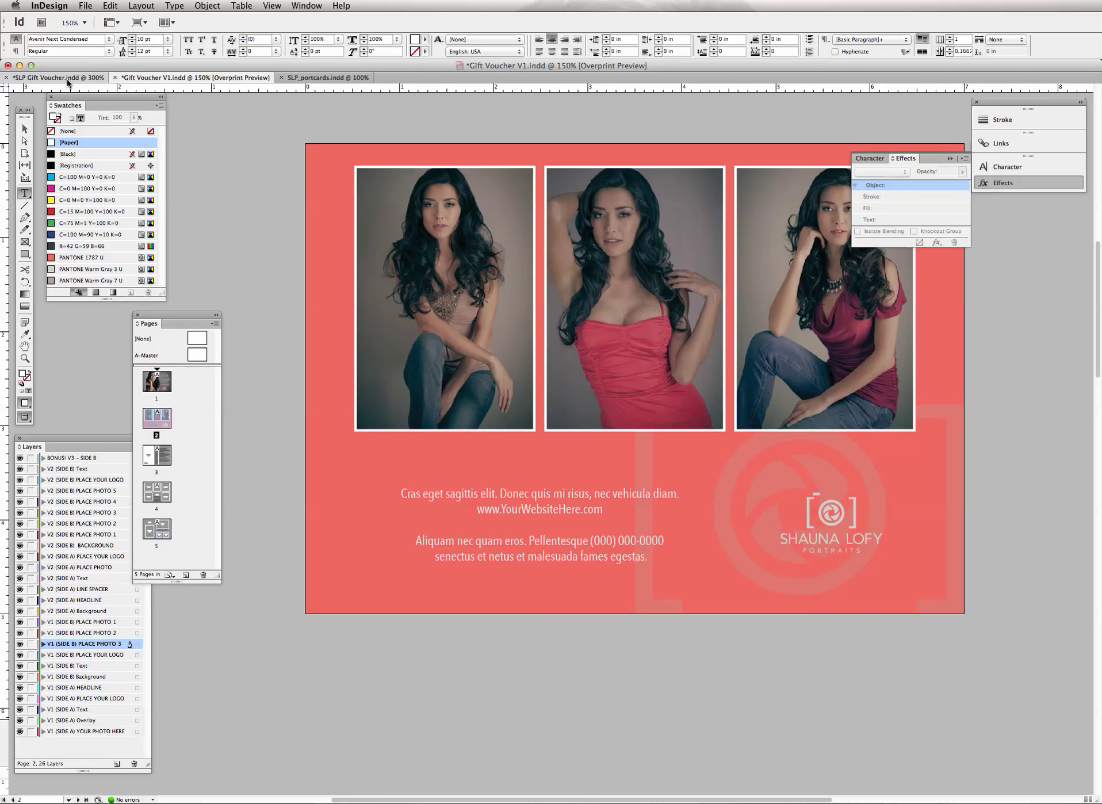
click(67, 82)
scroll(398, 341, left, 10)
scroll(397, 341, right, 10)
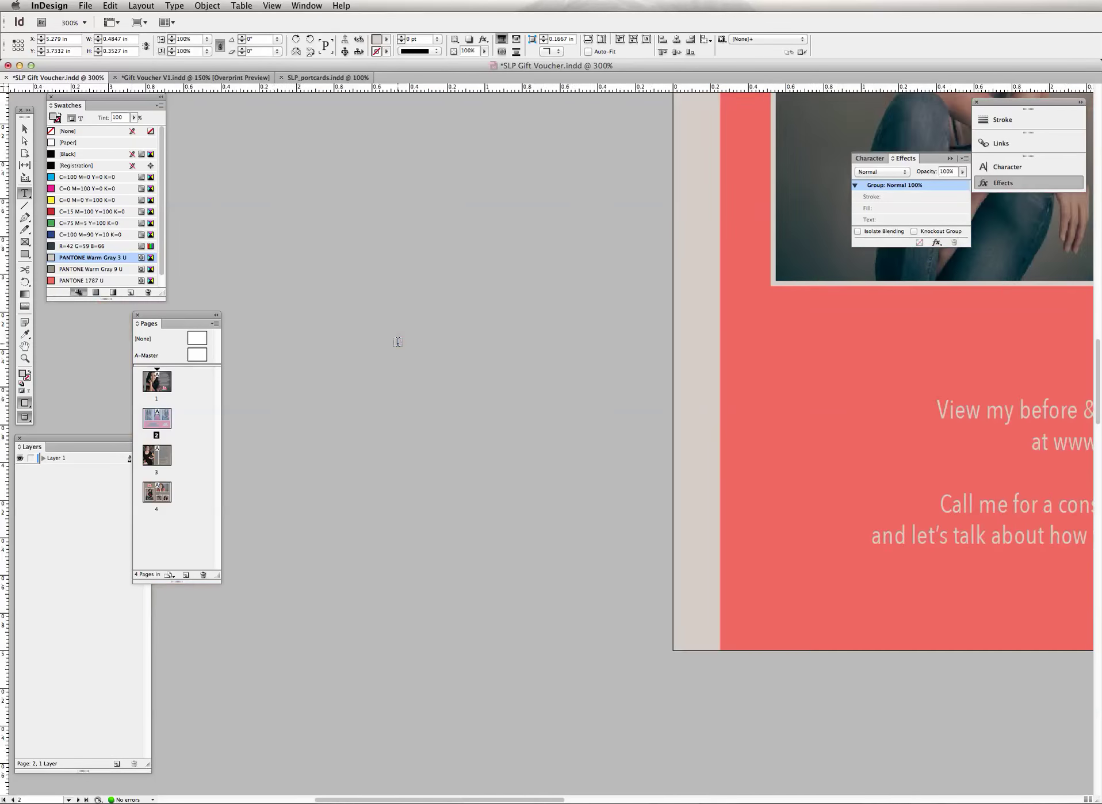
click(425, 402)
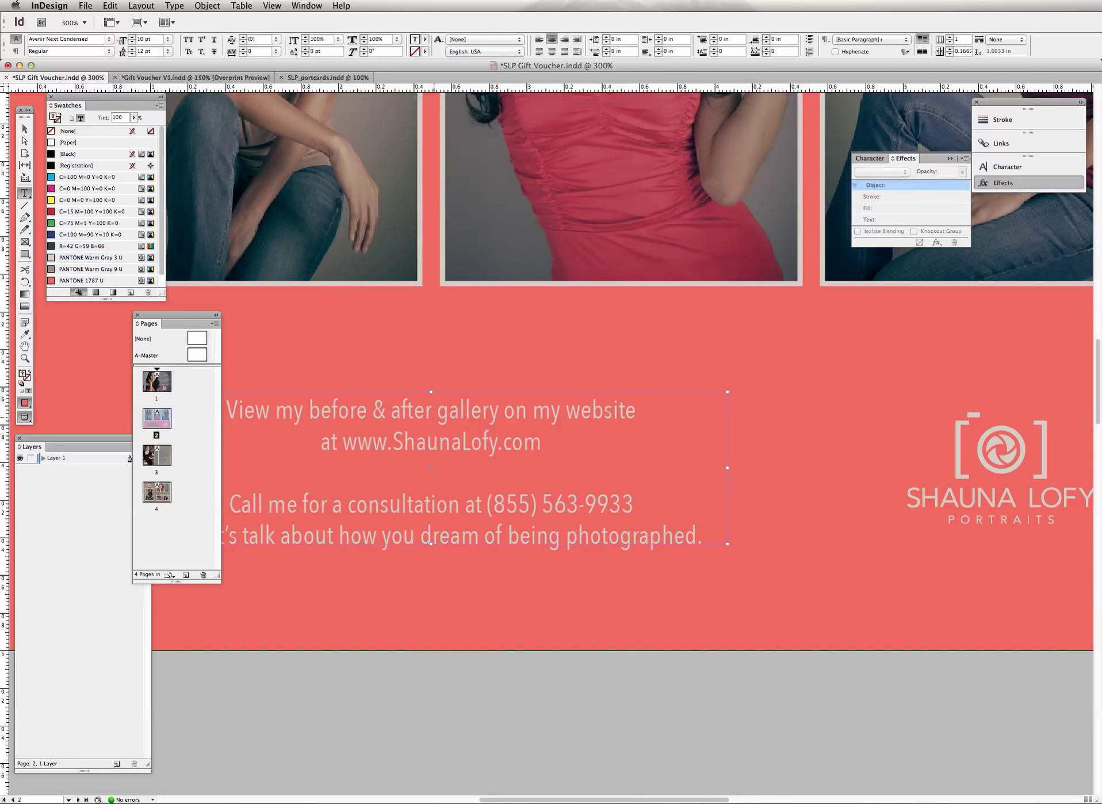
key(super+a)
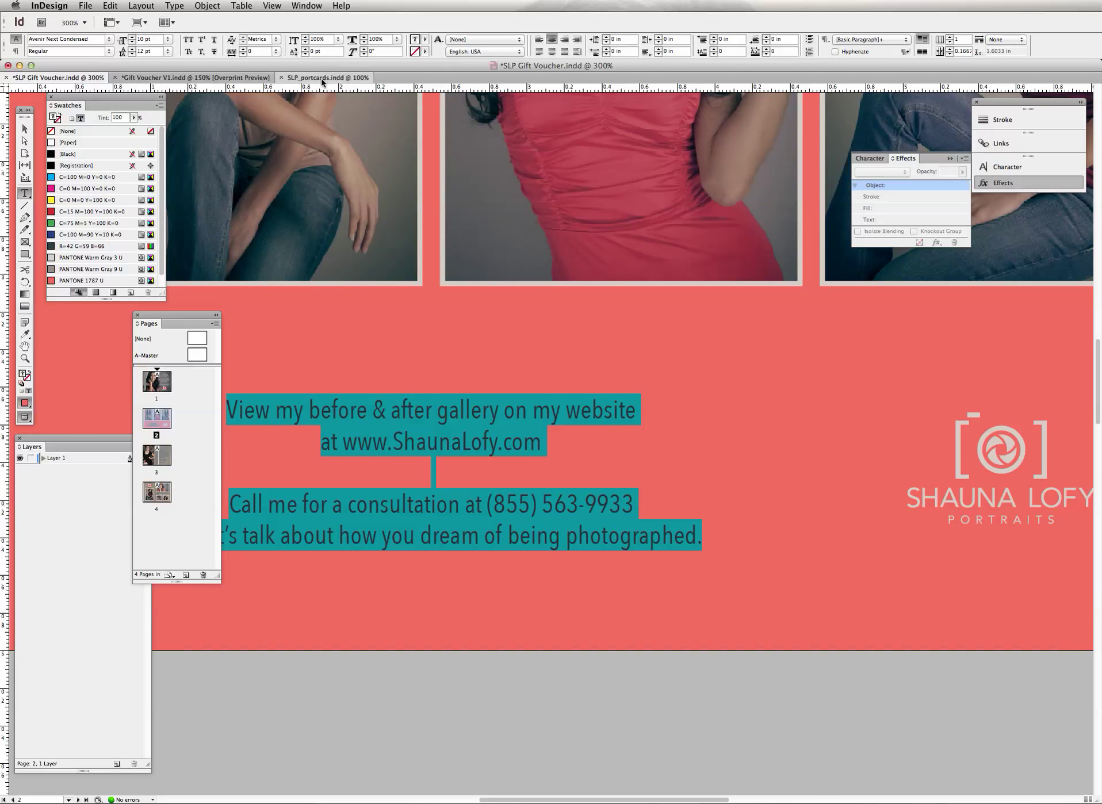
Replace Gift Voucher V1's placeholder body text with the pasted gallery and consultation copy
click(195, 77)
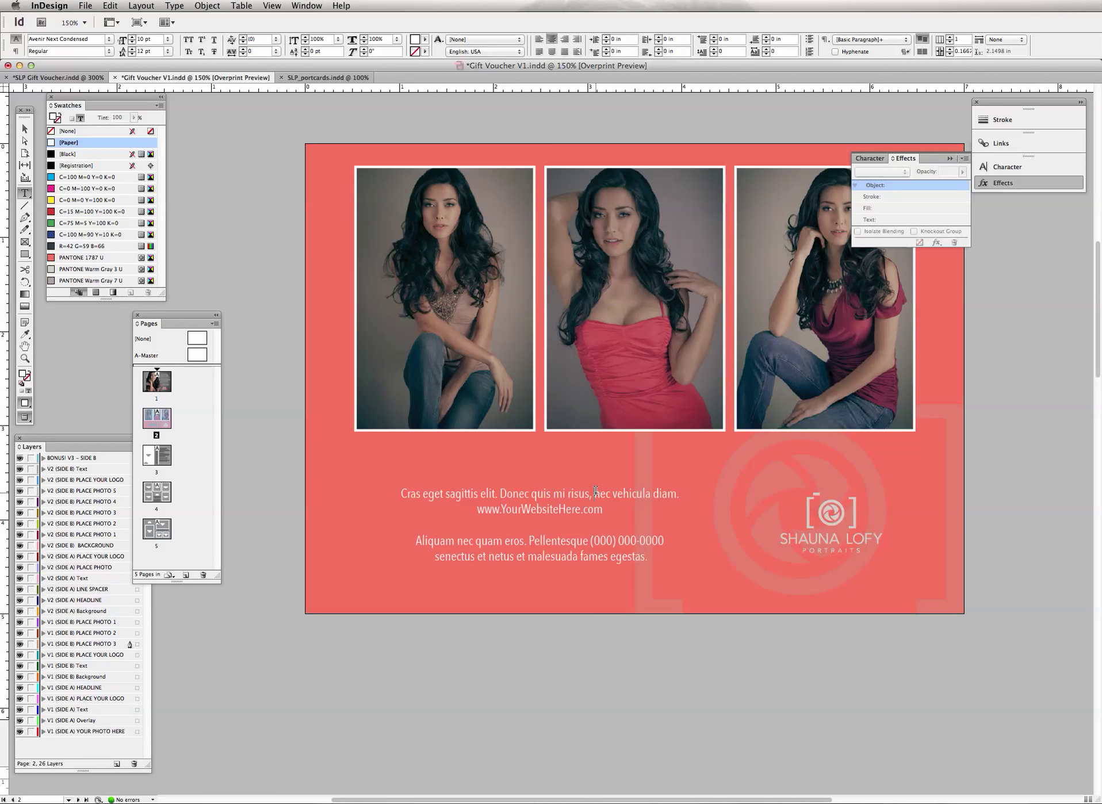
click(595, 490)
key(super+a)
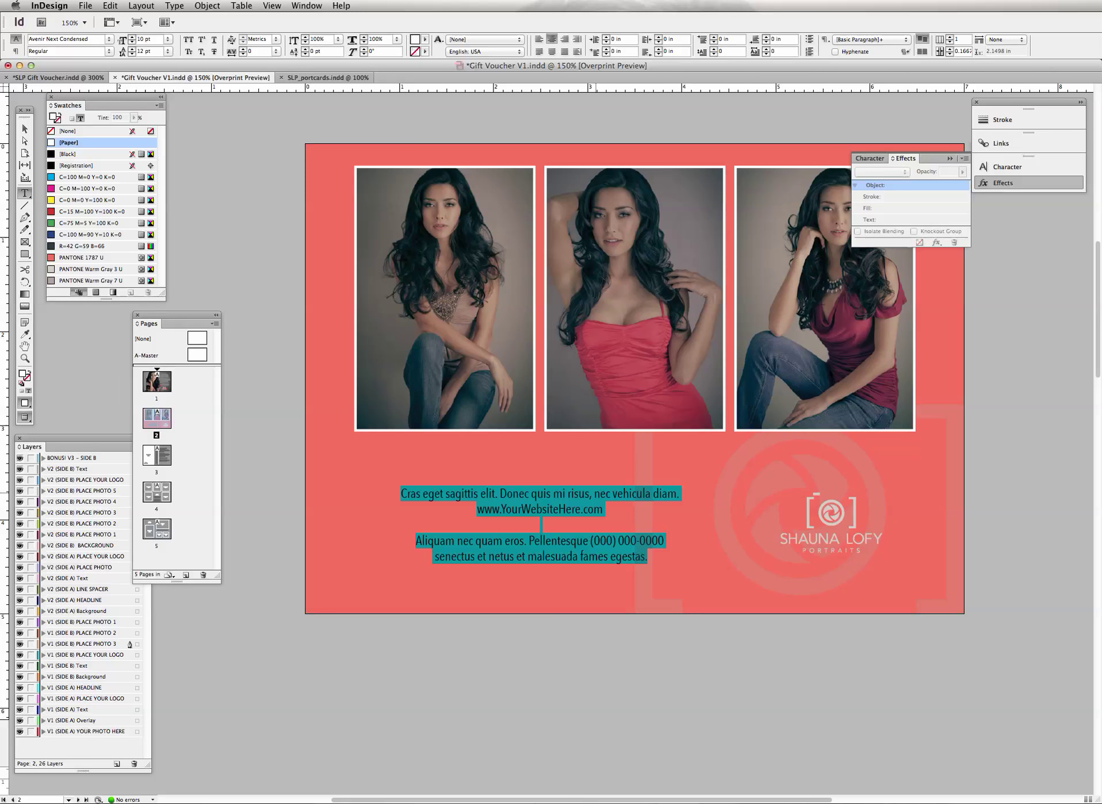
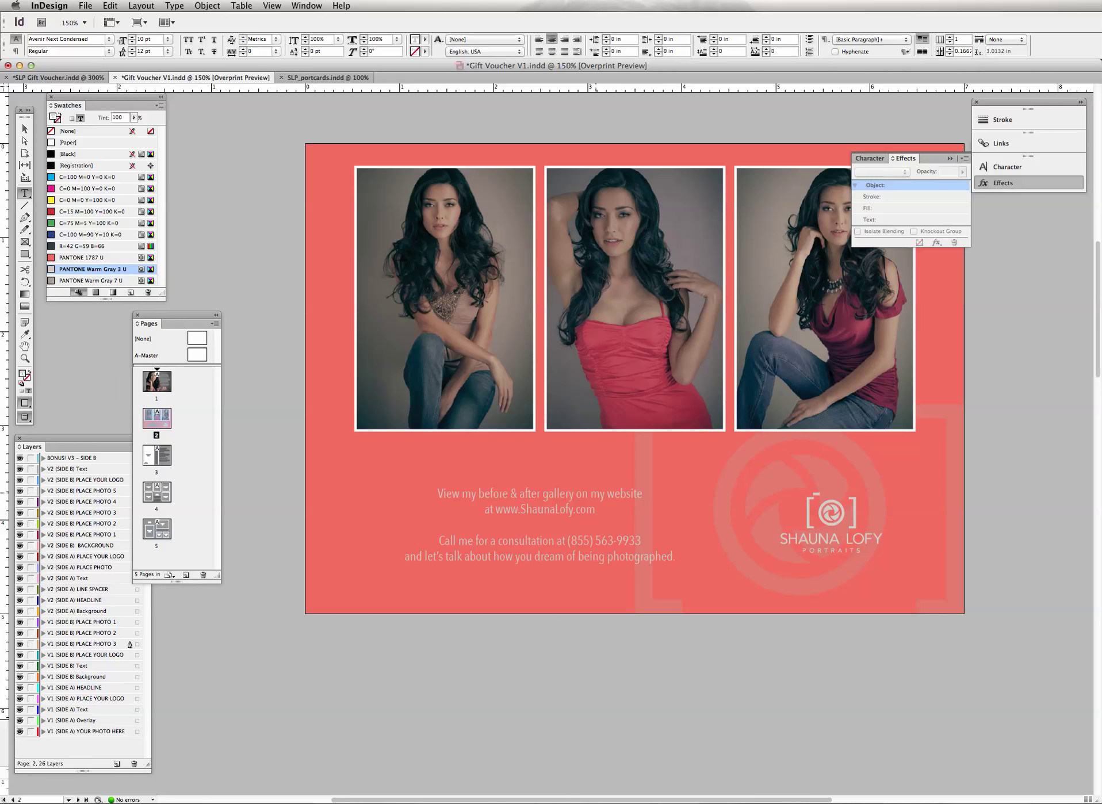
scroll(634, 403, up, 5)
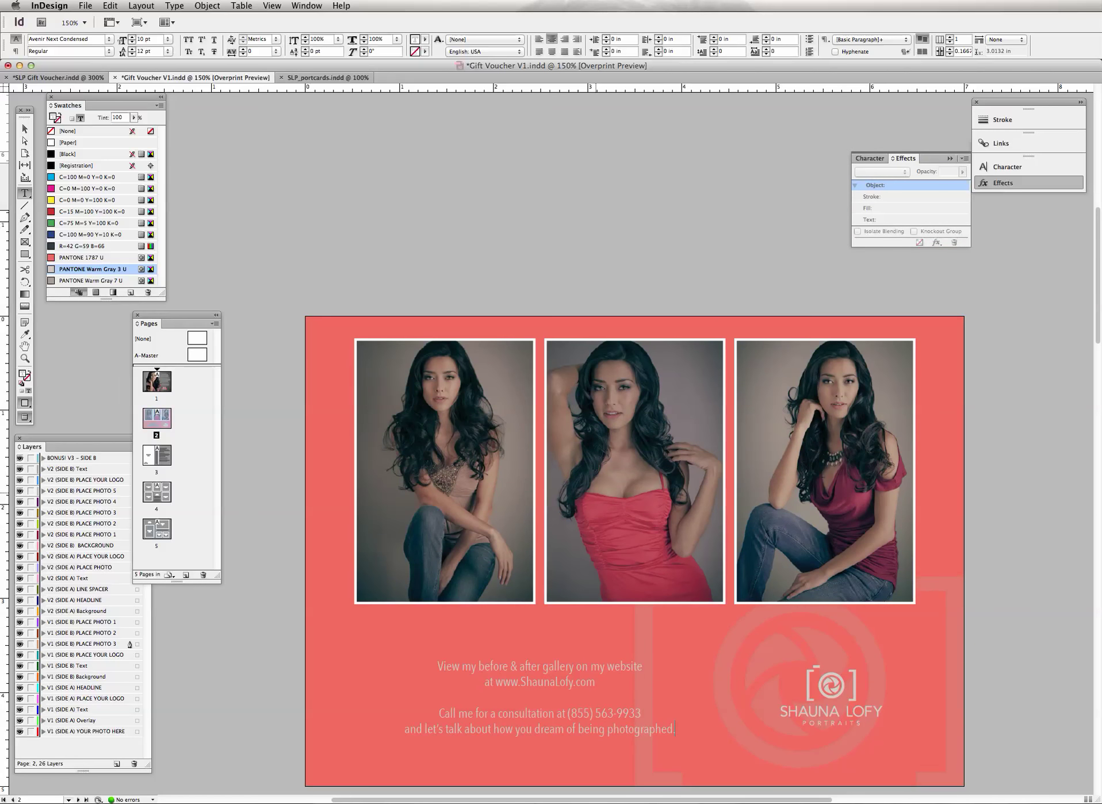
Scroll through Gift Voucher V1's other template pages to review them
scroll(634, 443, up, 15)
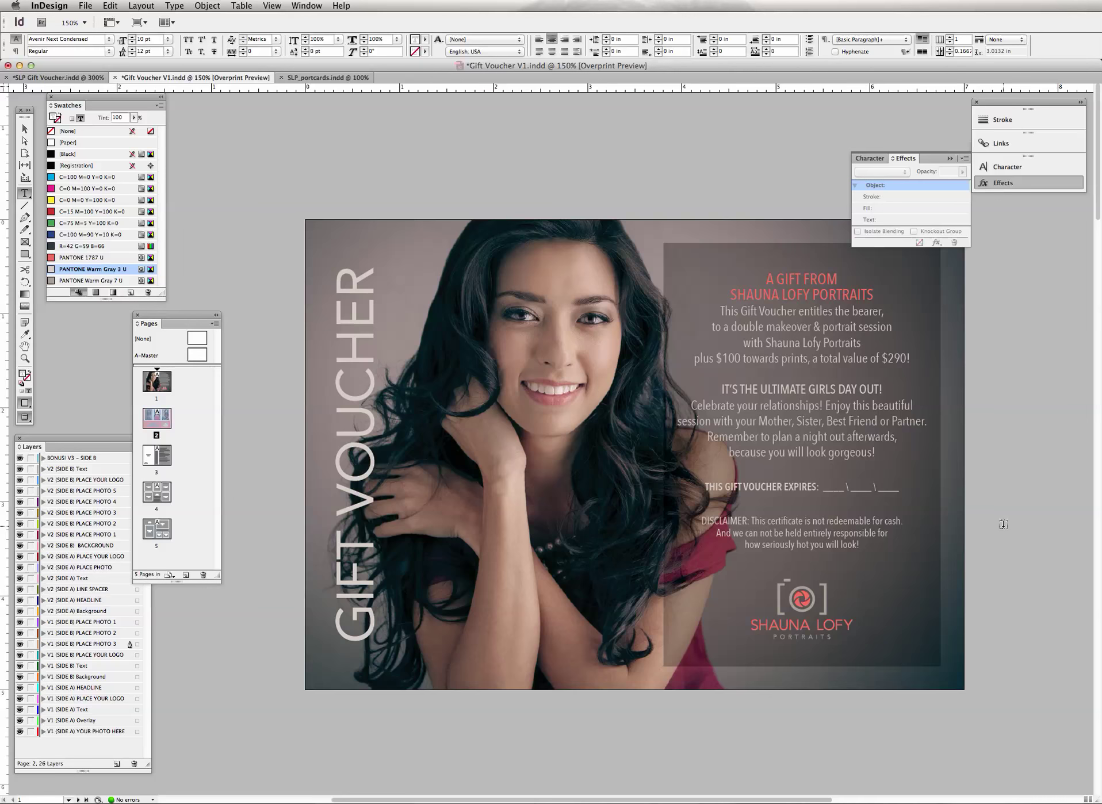
scroll(1003, 524, down, 20)
scroll(1003, 524, up, 7)
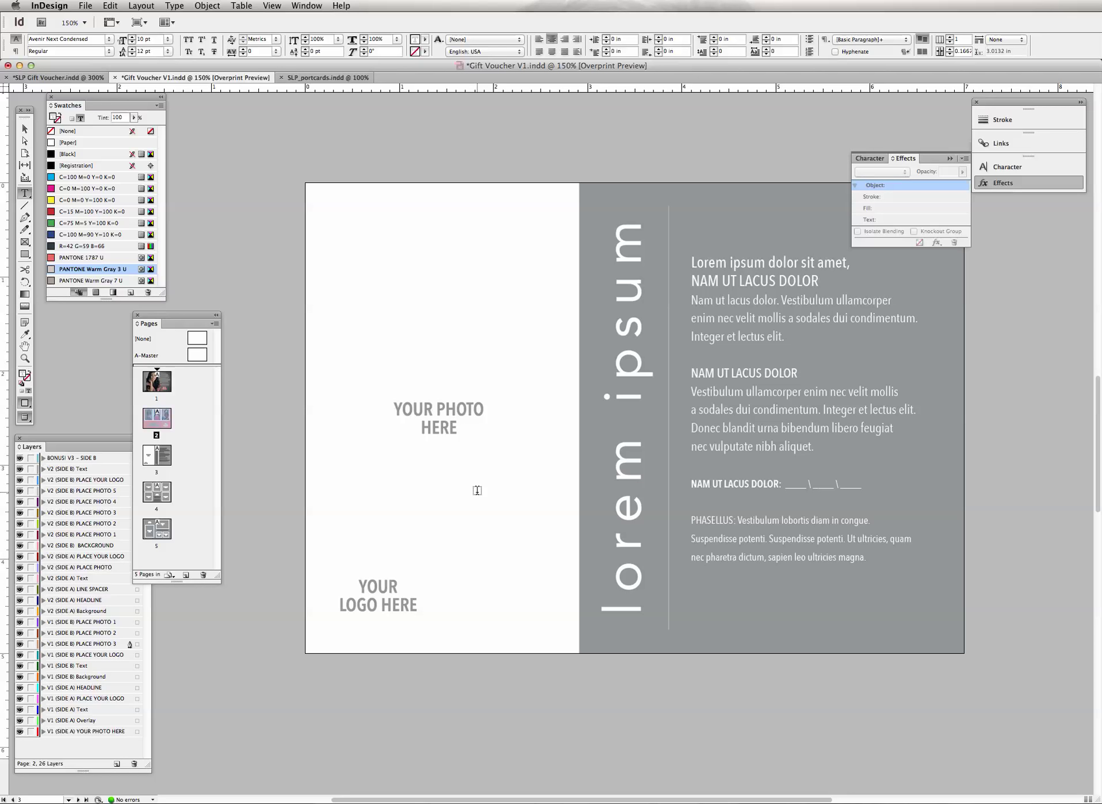
scroll(477, 490, left, 3)
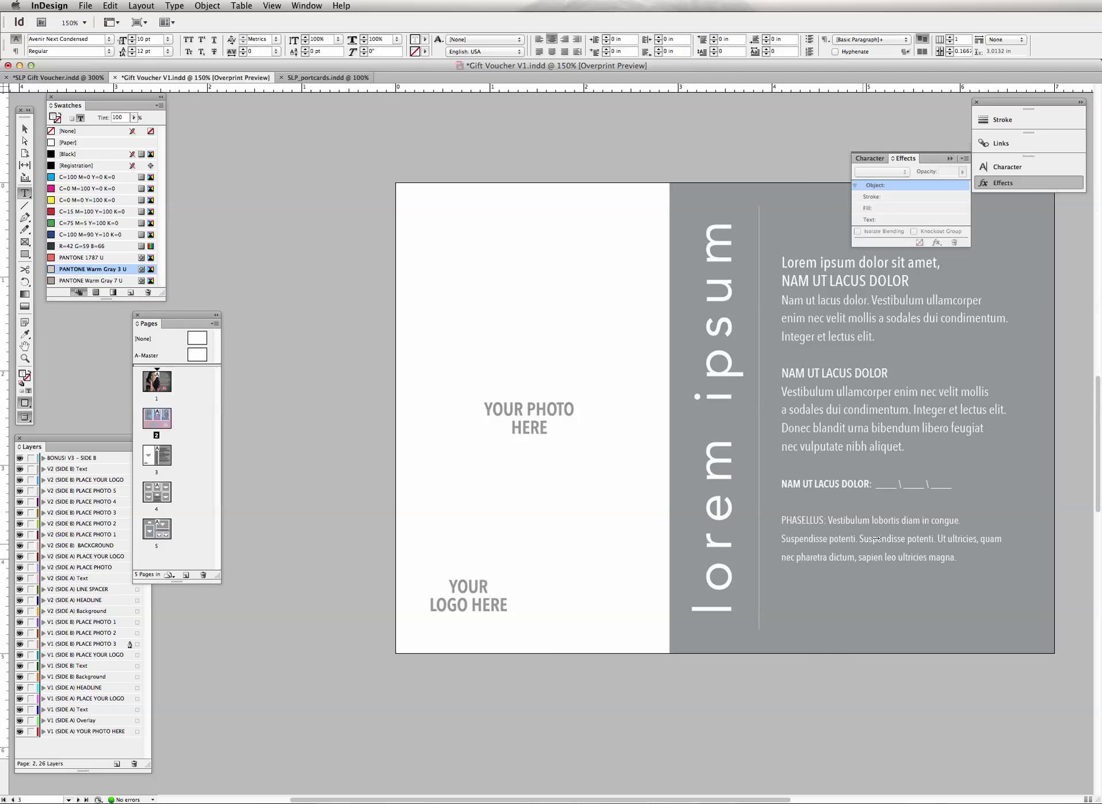
scroll(755, 463, down, 15)
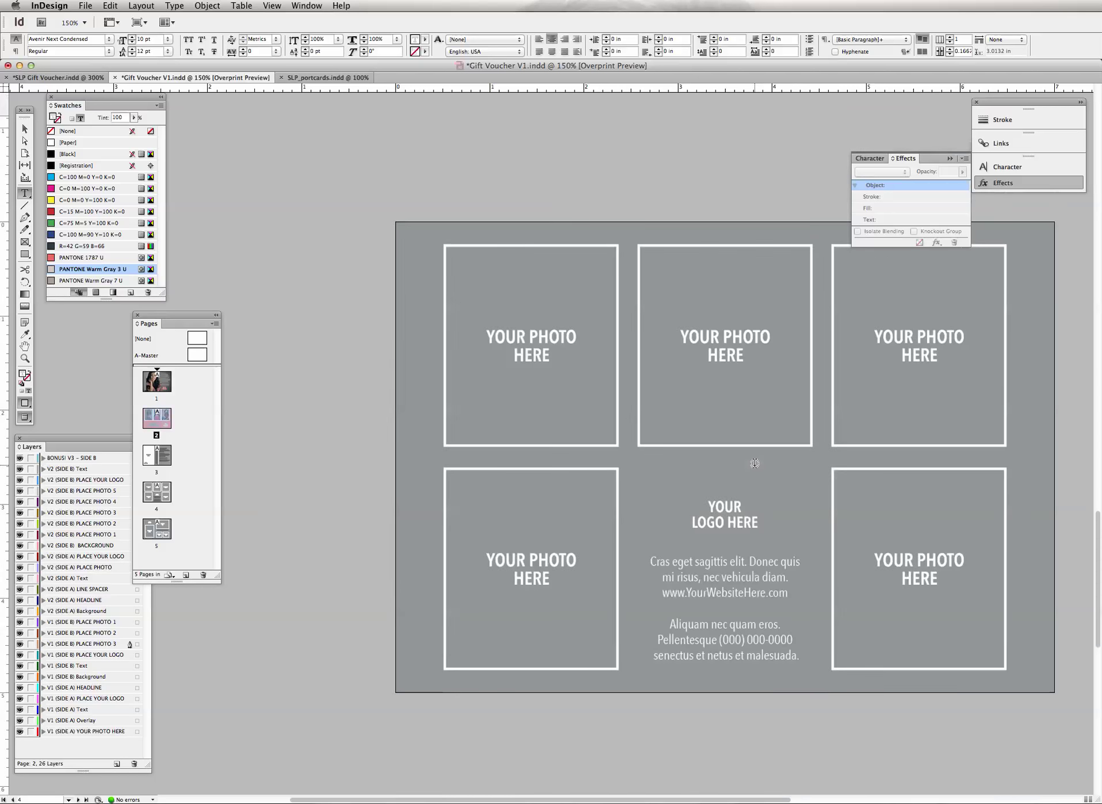
scroll(754, 463, up, 12)
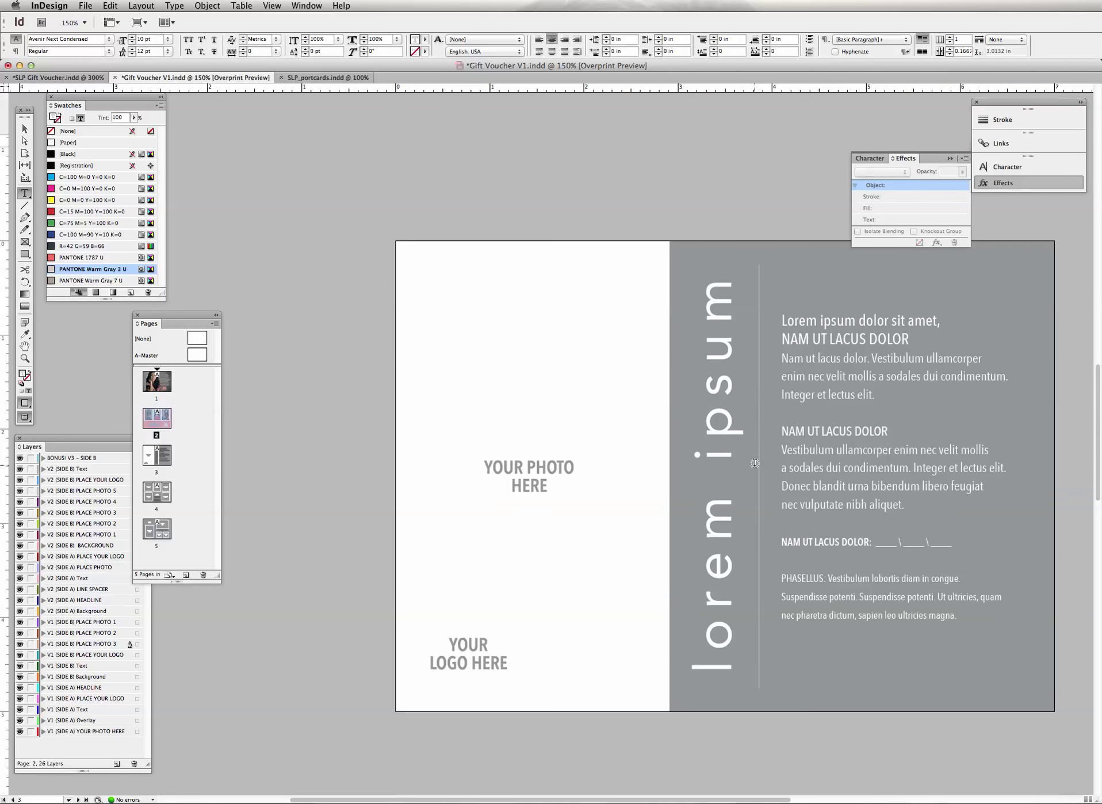
Zoom out on SLP Gift Voucher and scroll through its pages with the Selection tool active
click(80, 77)
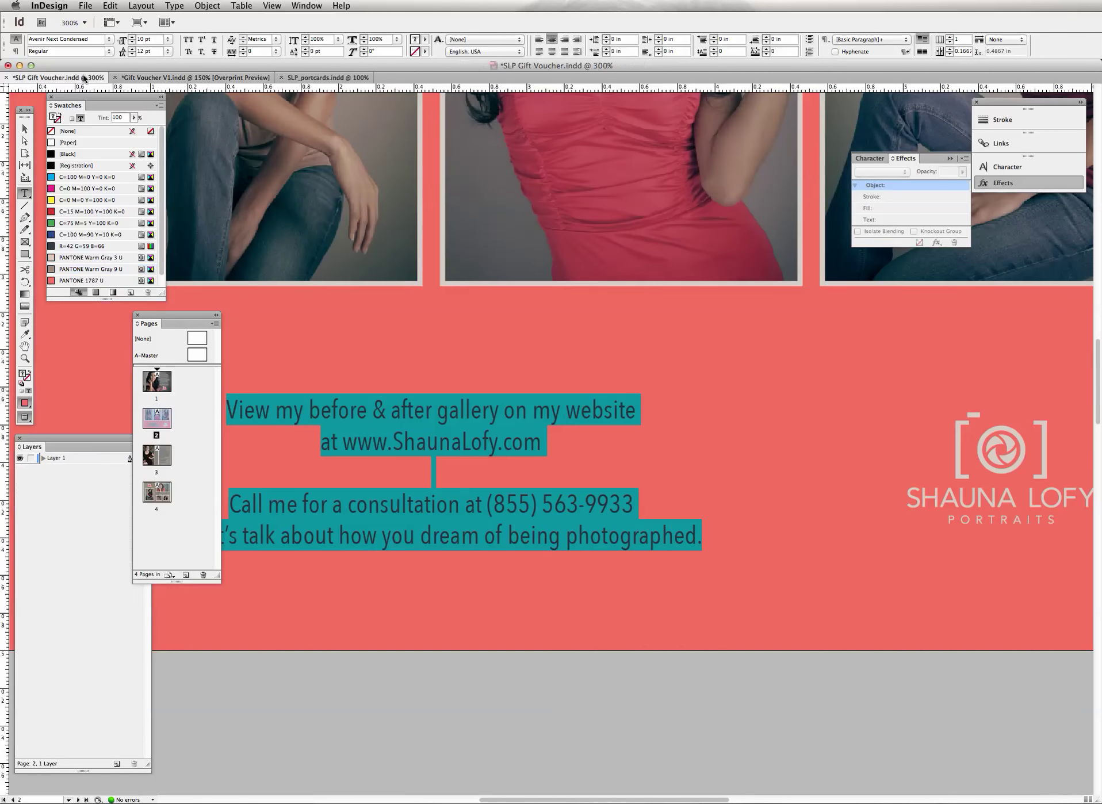
key(super+0)
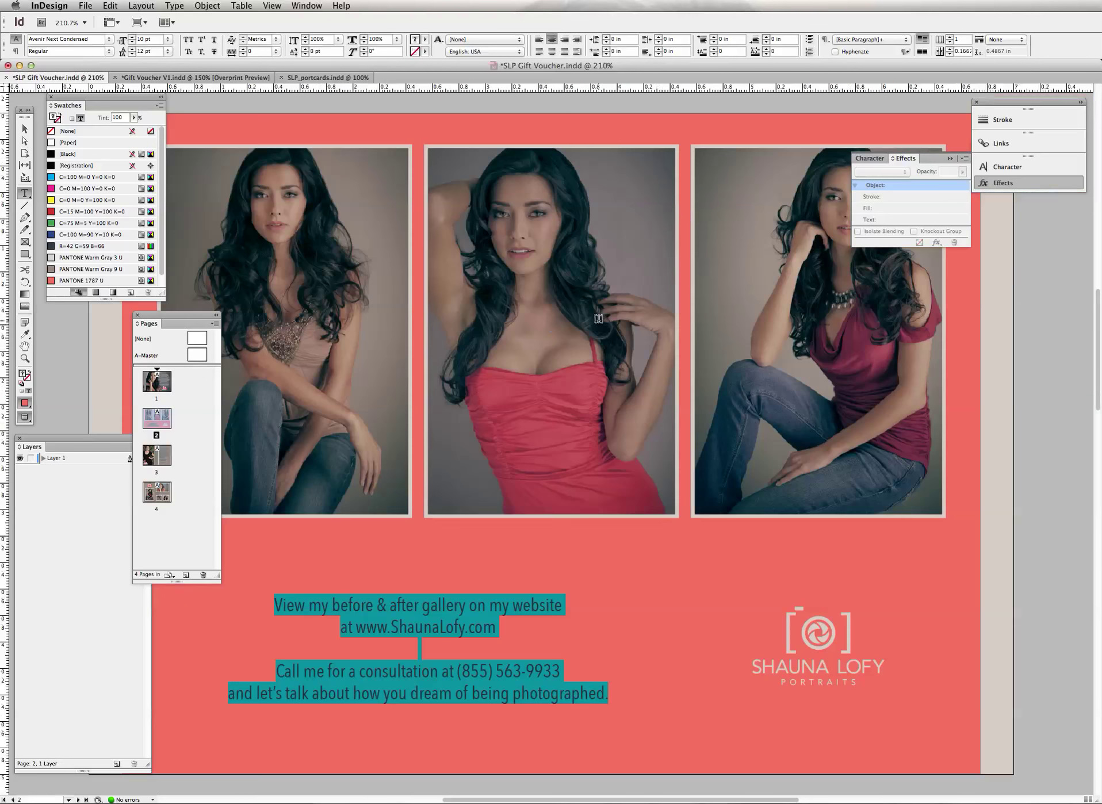
key(super+2)
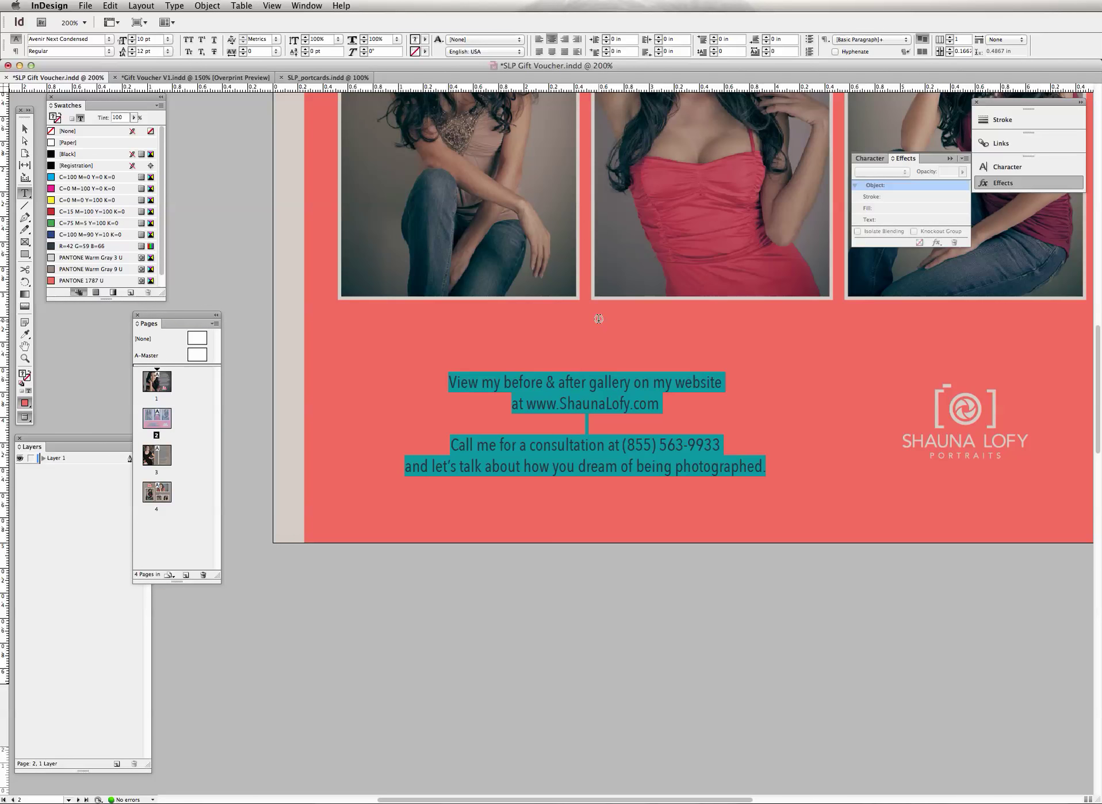
scroll(599, 323, down, 15)
key(super+minus)
key(super+minus)
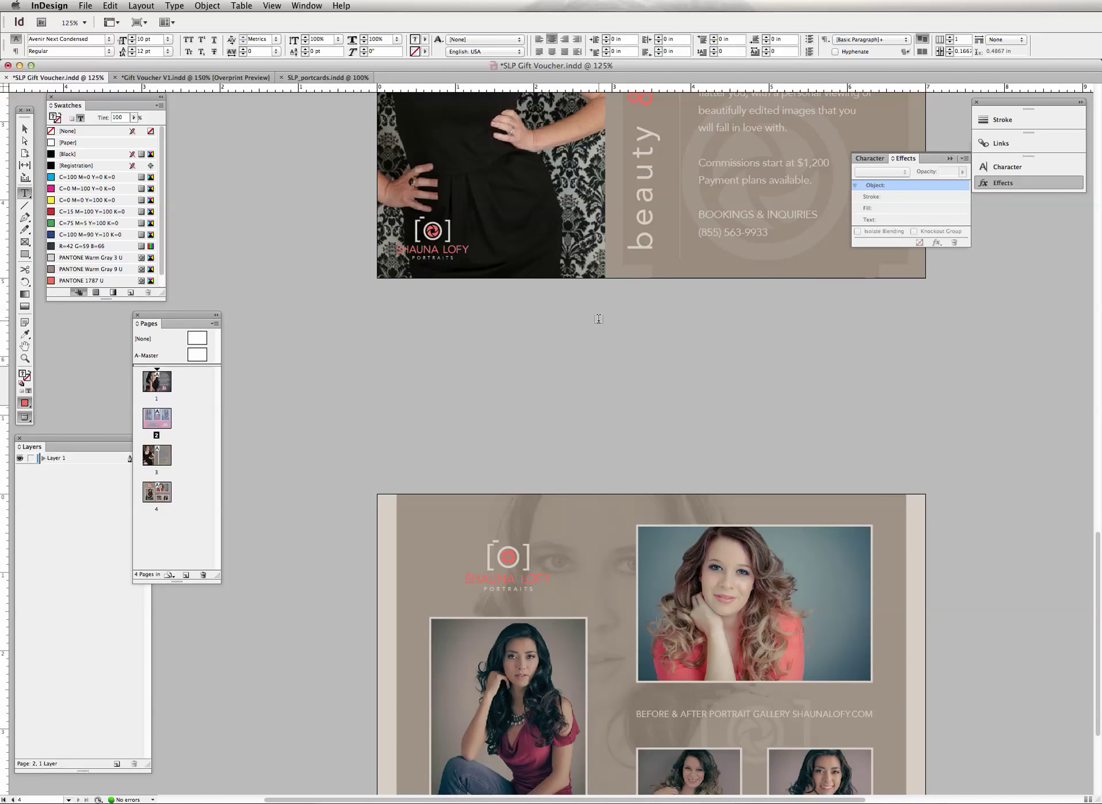
scroll(599, 319, up, 10)
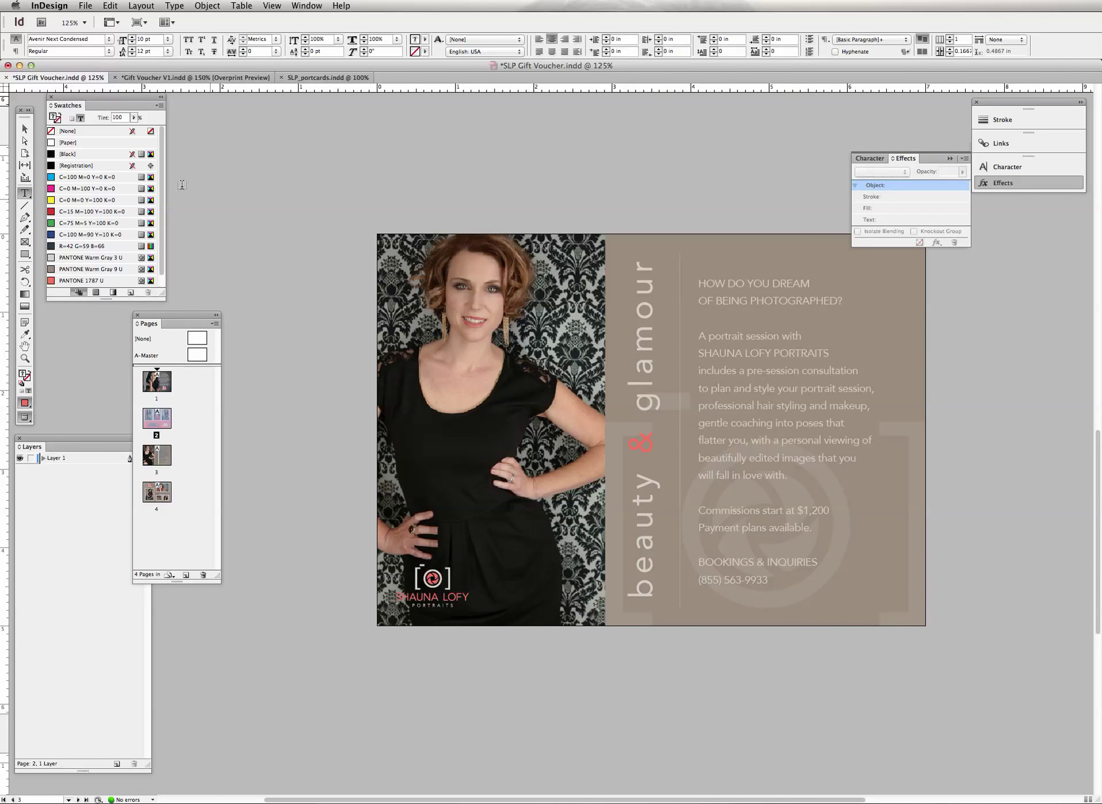
click(24, 128)
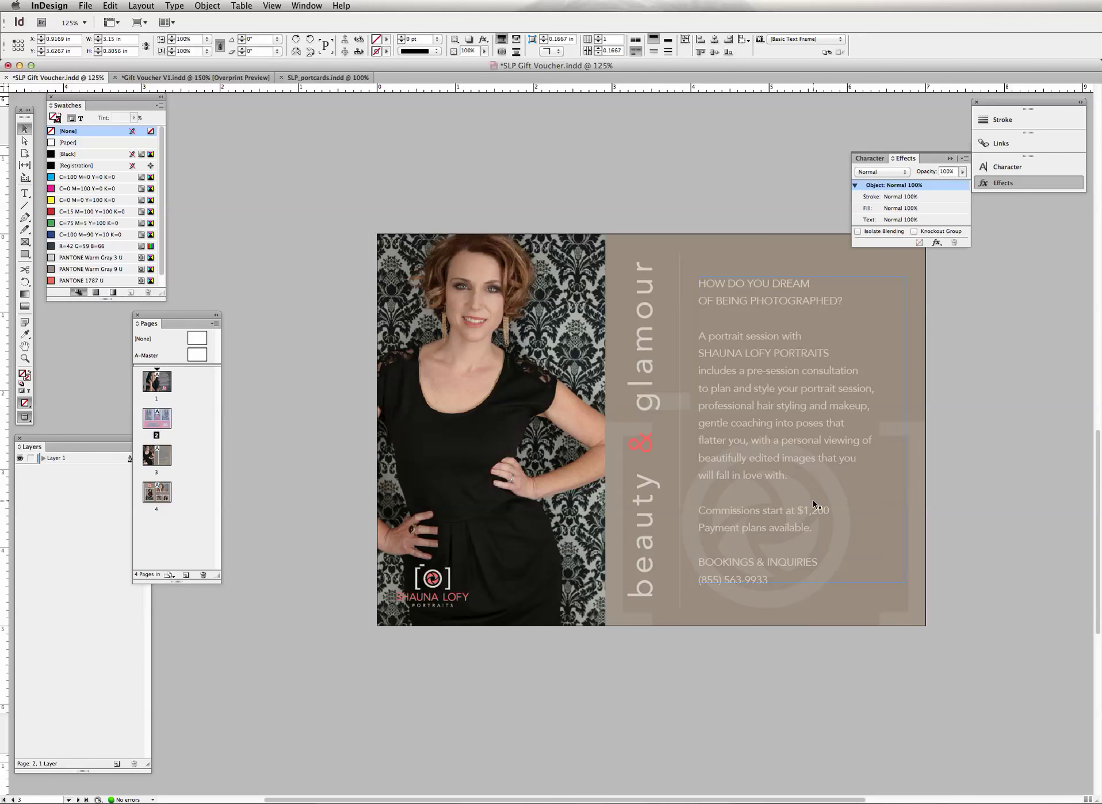
scroll(813, 505, down, 5)
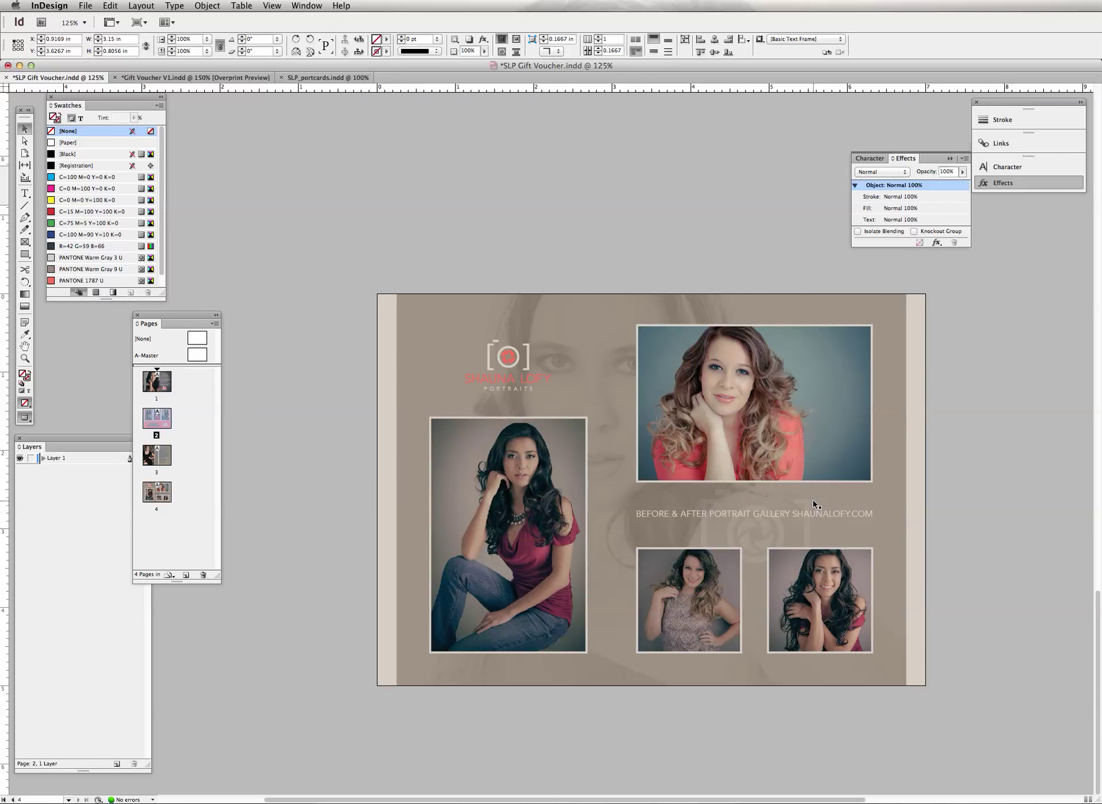
scroll(803, 515, up, 5)
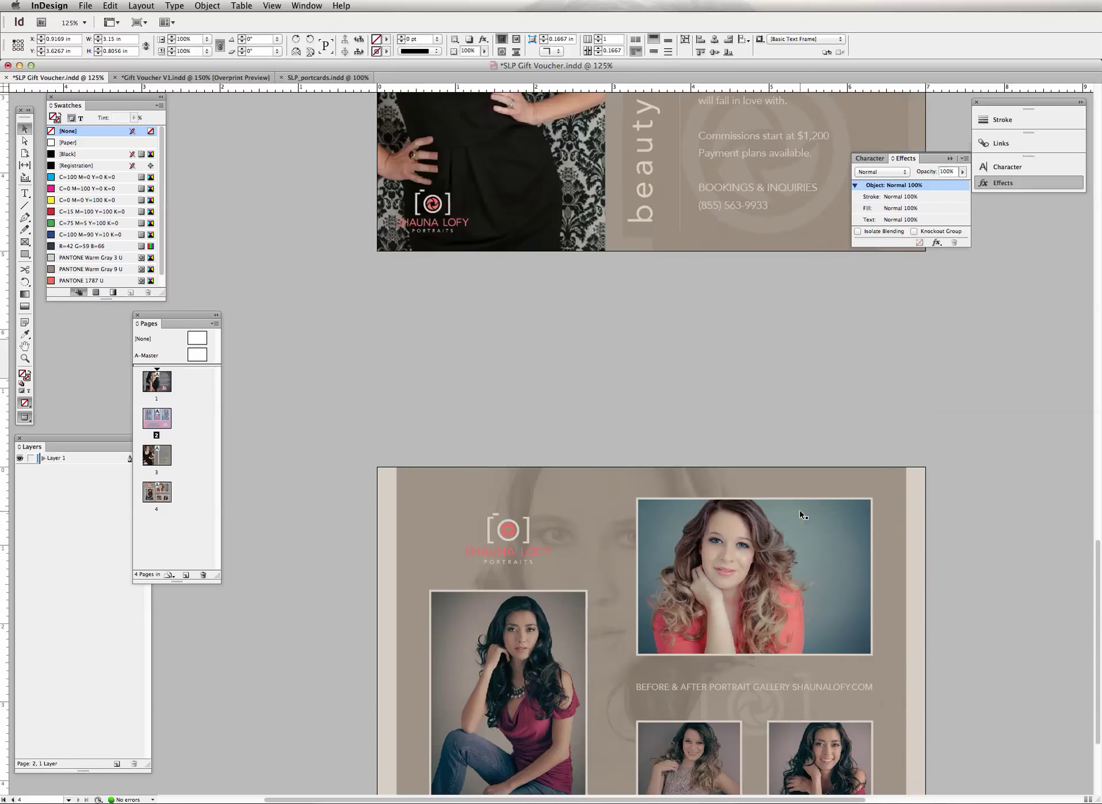
scroll(799, 515, up, 5)
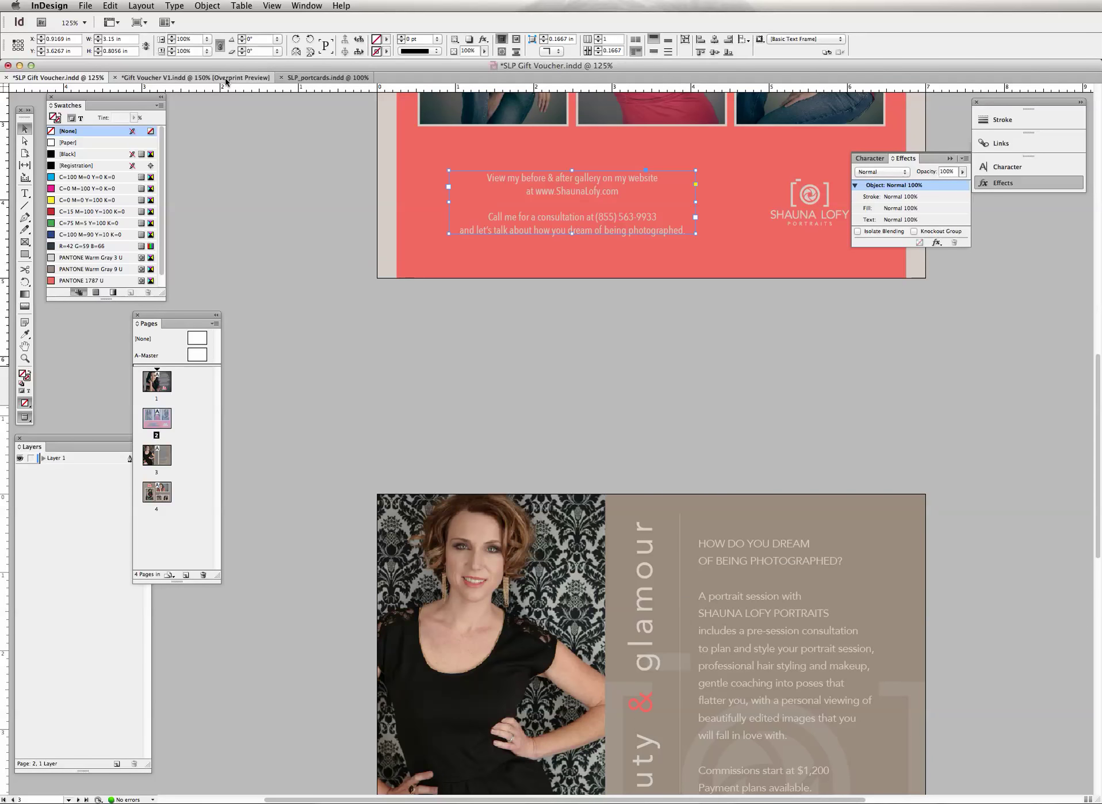
Compare Gift Voucher V1's pages against SLP Gift Voucher, ending on page 5 of Gift Voucher V1
click(225, 77)
scroll(731, 279, down, 10)
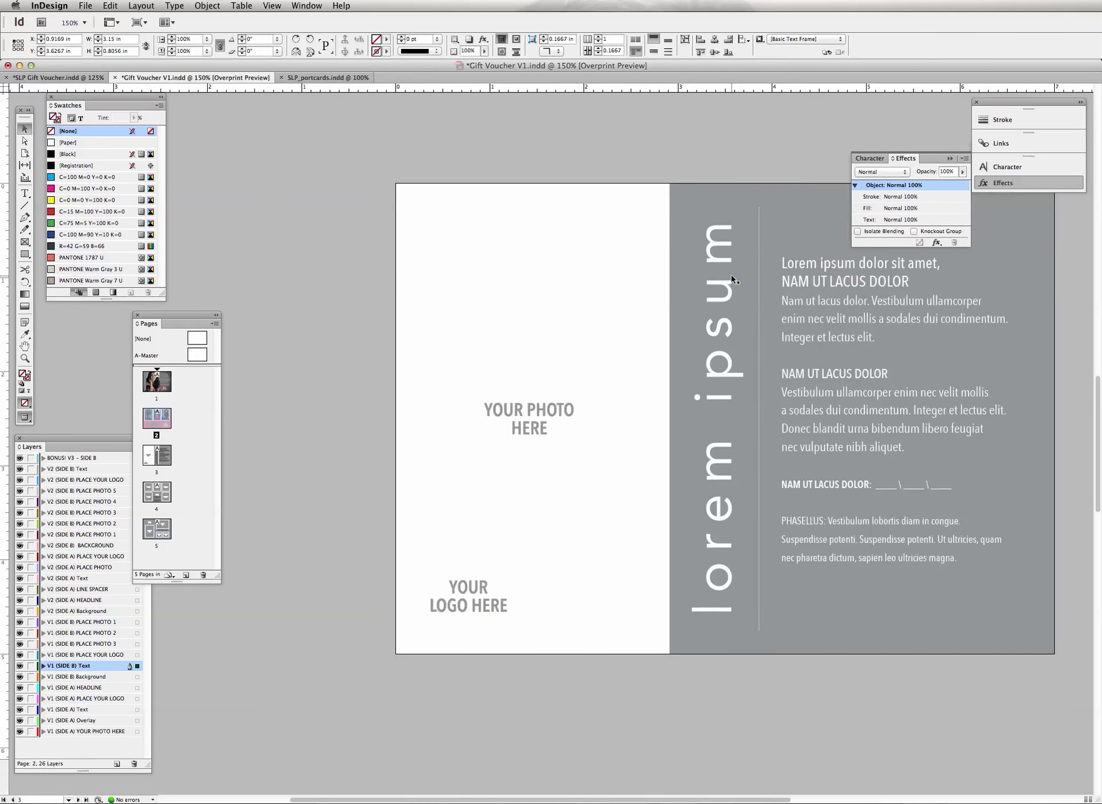
scroll(731, 279, down, 2)
scroll(731, 279, down, 2)
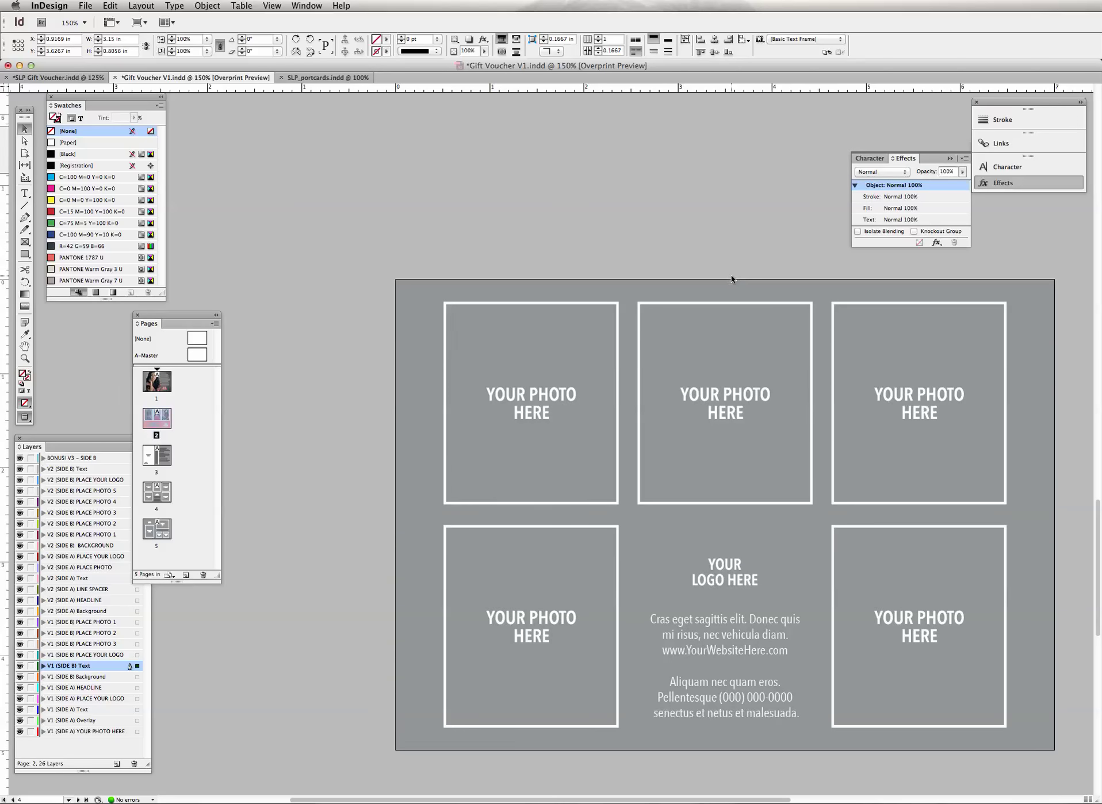
scroll(732, 277, down, 15)
scroll(731, 279, down, 2)
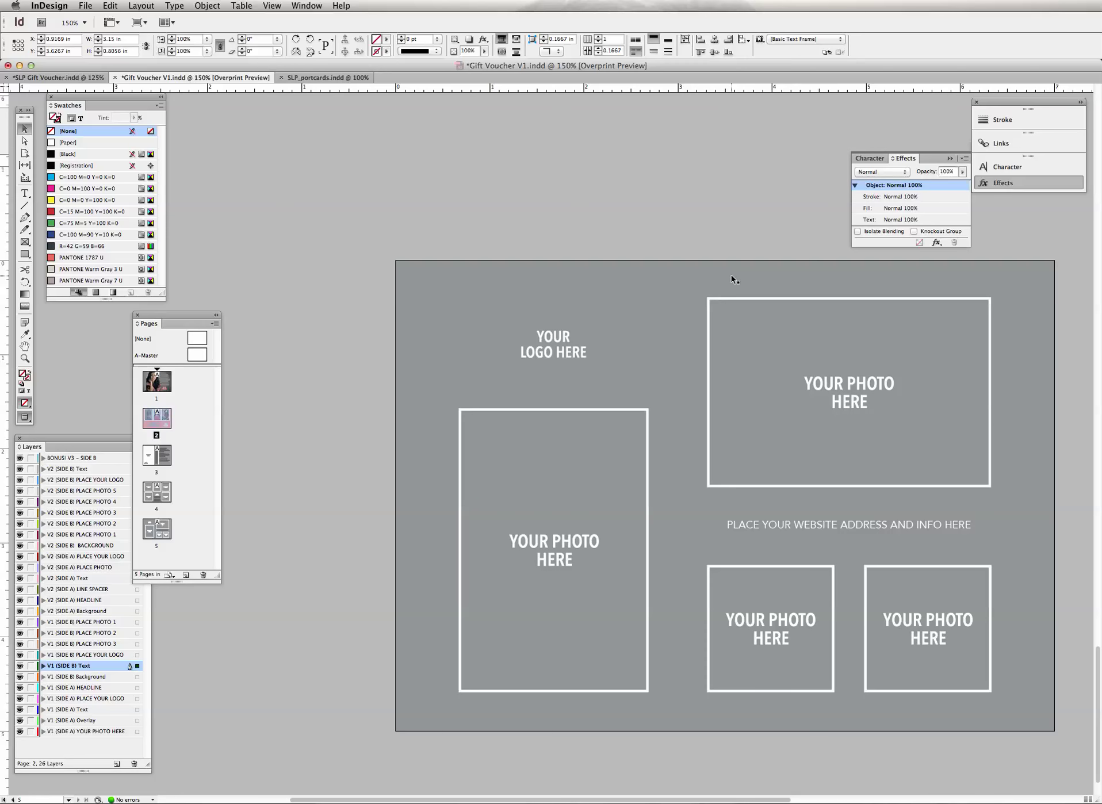
click(79, 78)
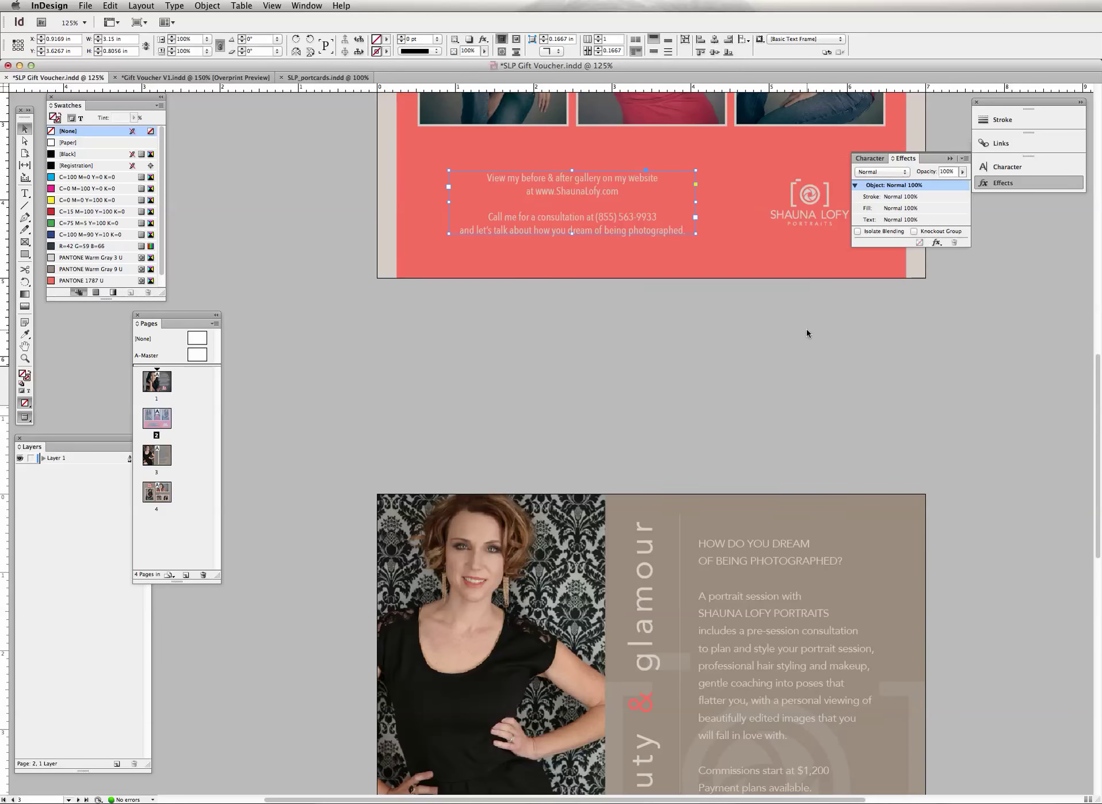
scroll(807, 333, down, 20)
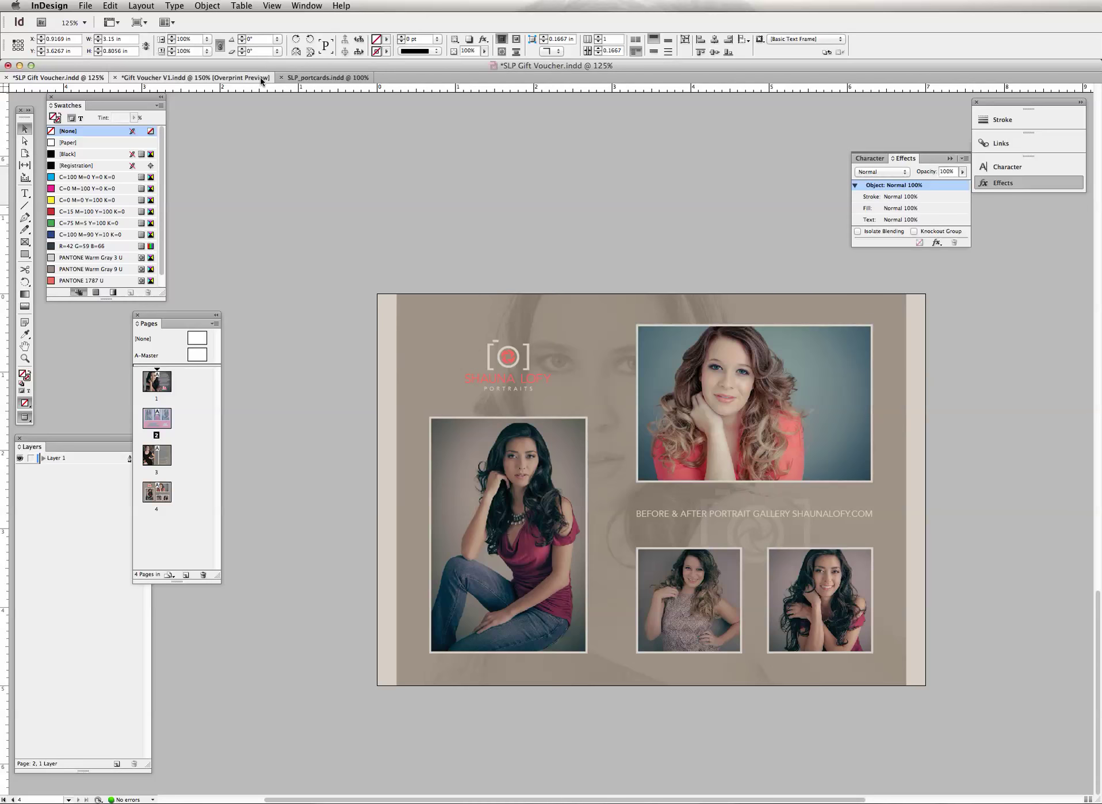
click(196, 78)
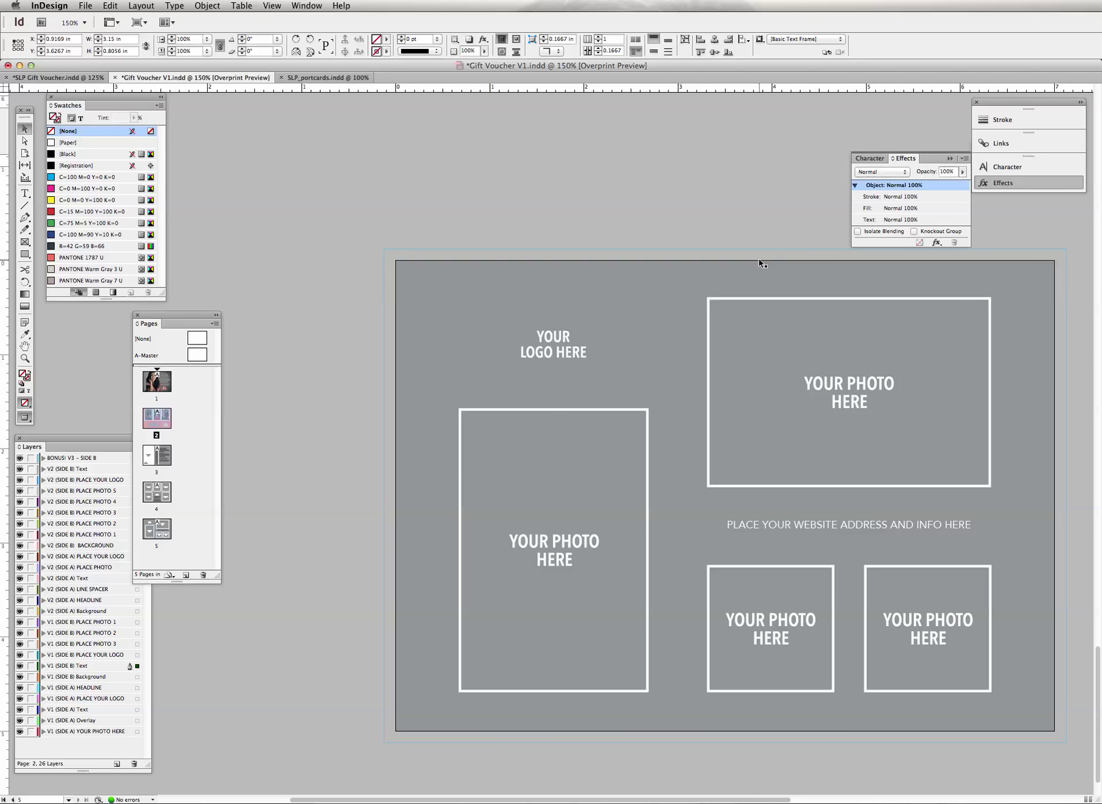